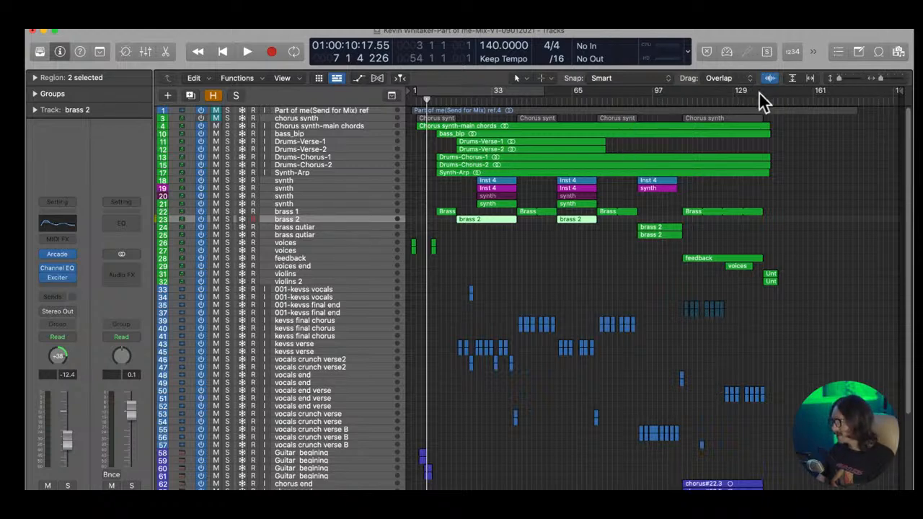
# - Set the cycle range from bar 1 to bar 144 and start playback
pyautogui.moveTo(770, 93); pyautogui.dragTo(397, 128)
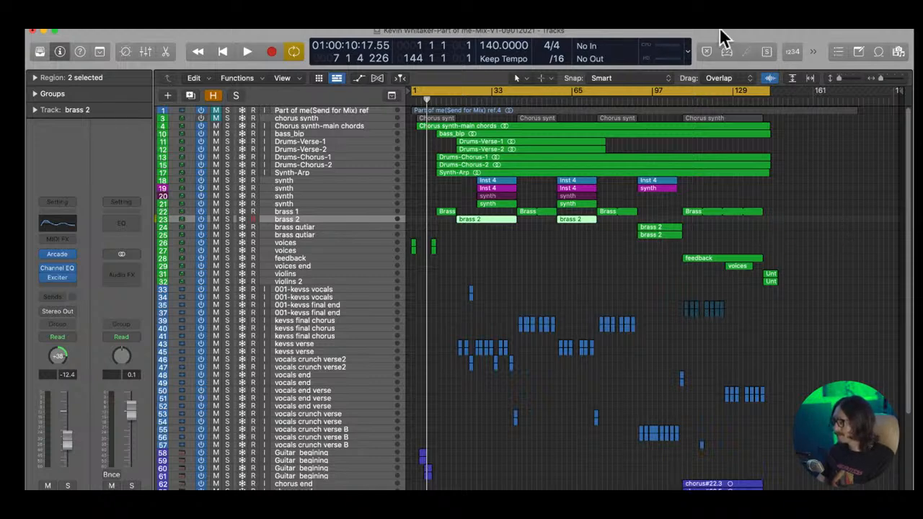
pyautogui.press('space')
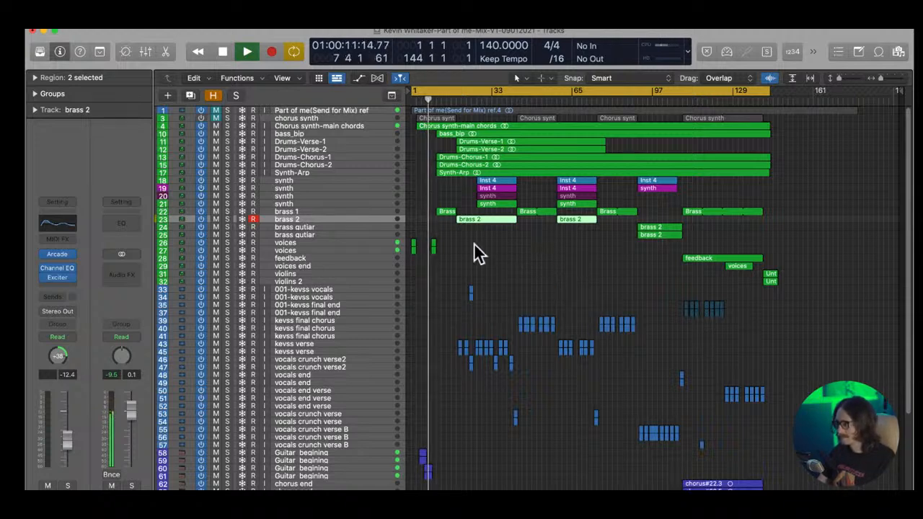
# - Examine the arrangement during playback, from the guitar and vocal tracks up to the drum, synth and brass tracks
pyautogui.scroll(-6, 473, 251)
pyautogui.moveTo(465, 328); pyautogui.dragTo(403, 400)
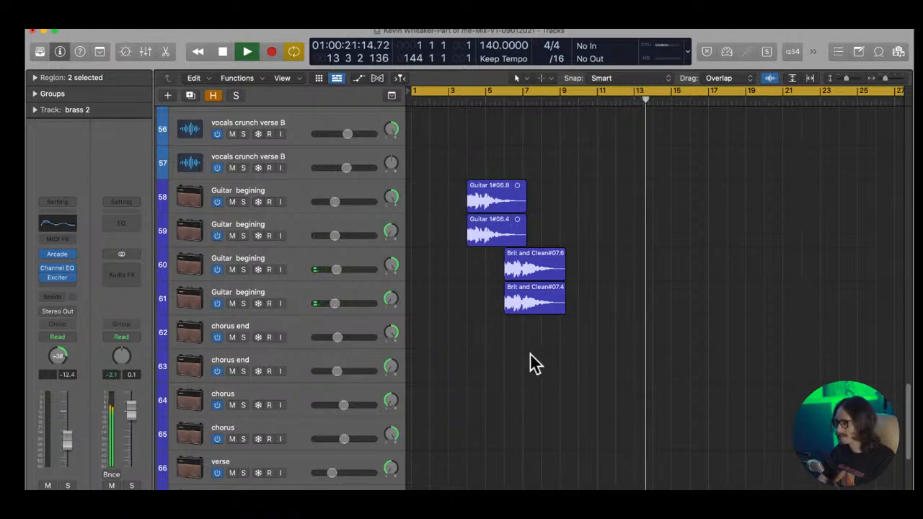
pyautogui.keyDown('ctrl'); pyautogui.keyDown('alt'); pyautogui.click(581, 368); pyautogui.keyUp('alt'); pyautogui.keyUp('ctrl')
pyautogui.keyDown('ctrl'); pyautogui.keyDown('alt'); pyautogui.click(580, 367); pyautogui.keyUp('alt'); pyautogui.keyUp('ctrl')
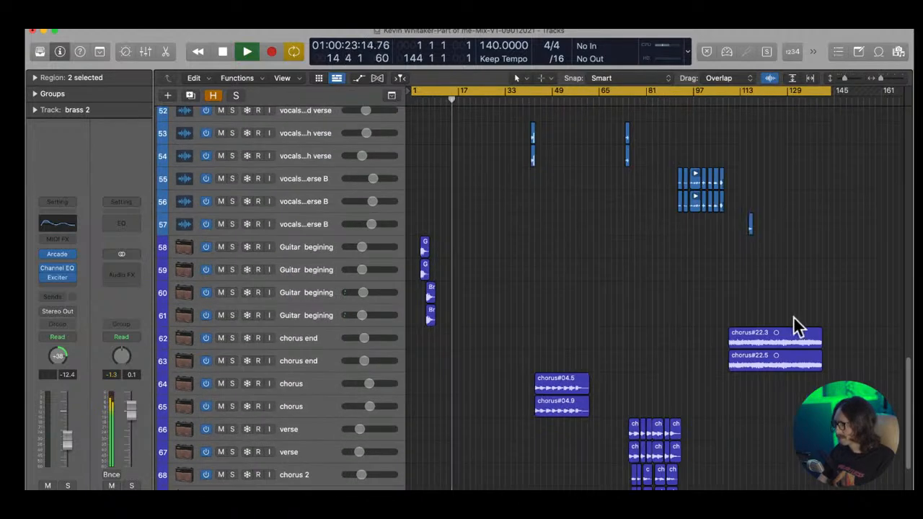
pyautogui.scroll(10, 489, 282)
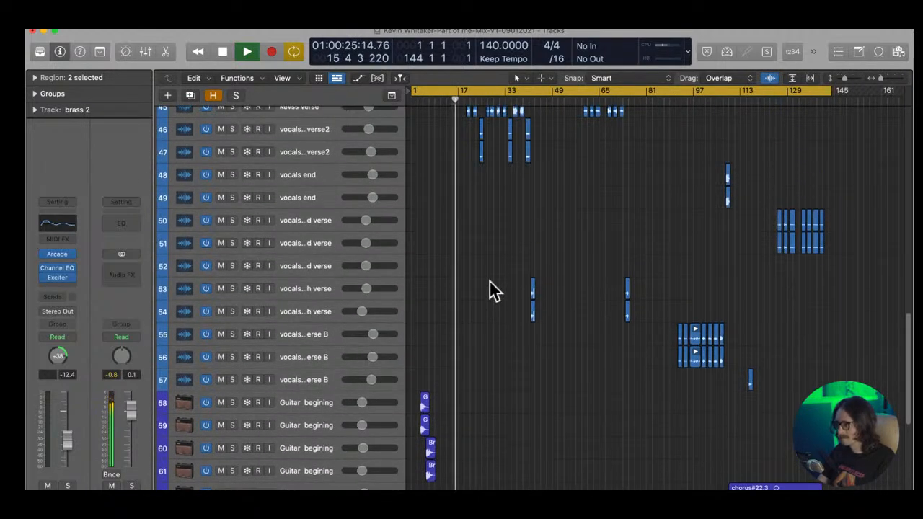
pyautogui.scroll(10, 601, 199)
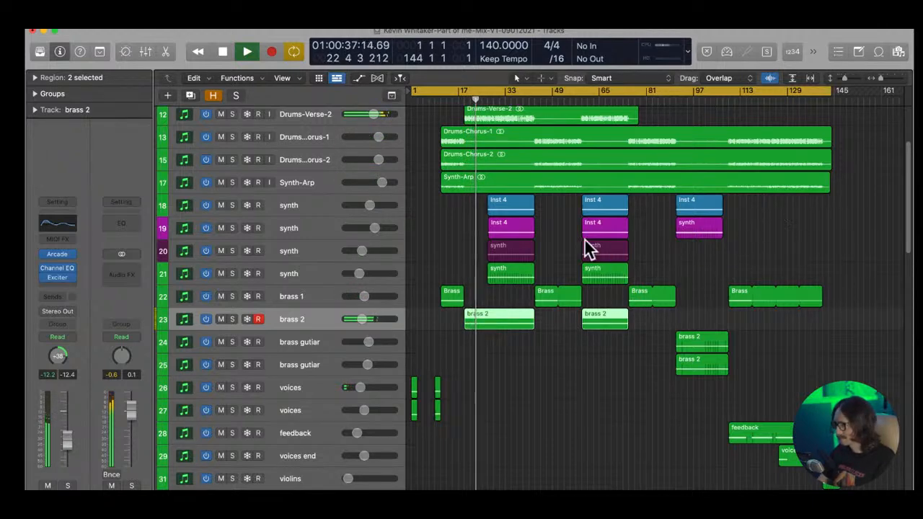
pyautogui.scroll(5, 524, 267)
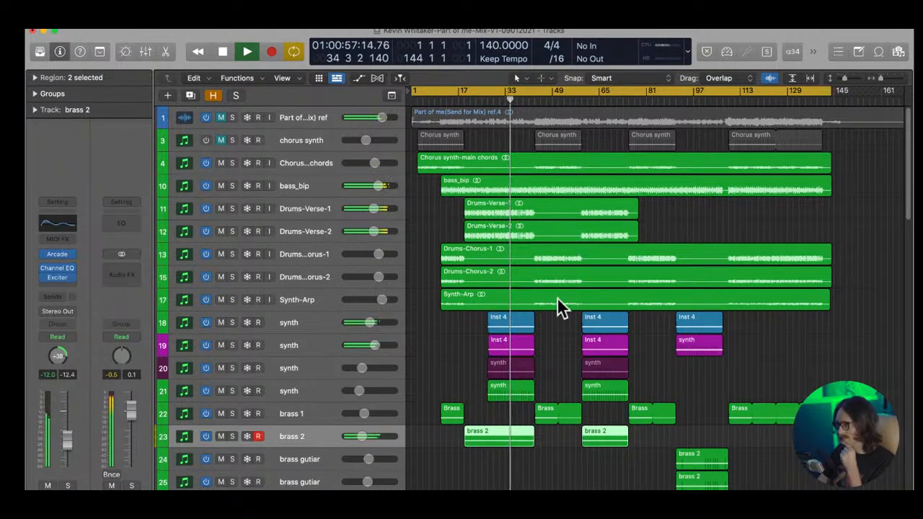
pyautogui.scroll(-9, 490, 380)
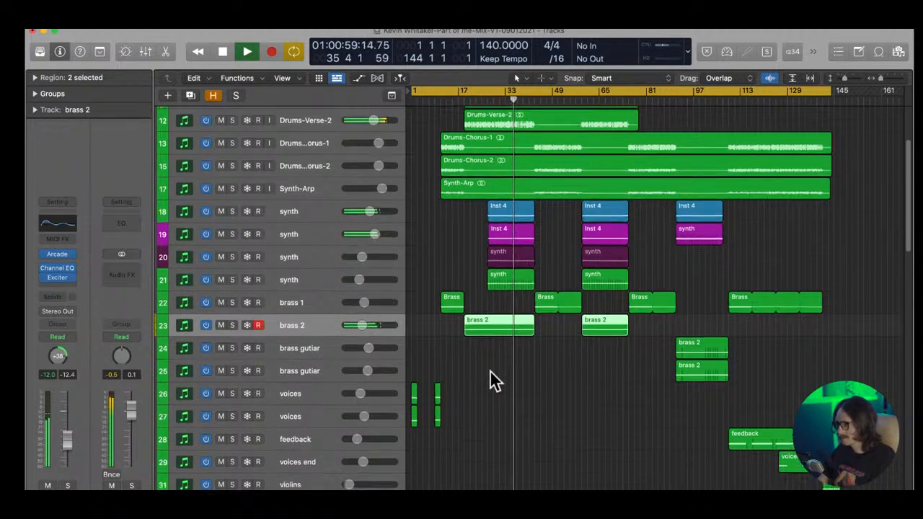
pyautogui.scroll(2, 490, 380)
pyautogui.scroll(6, 550, 260)
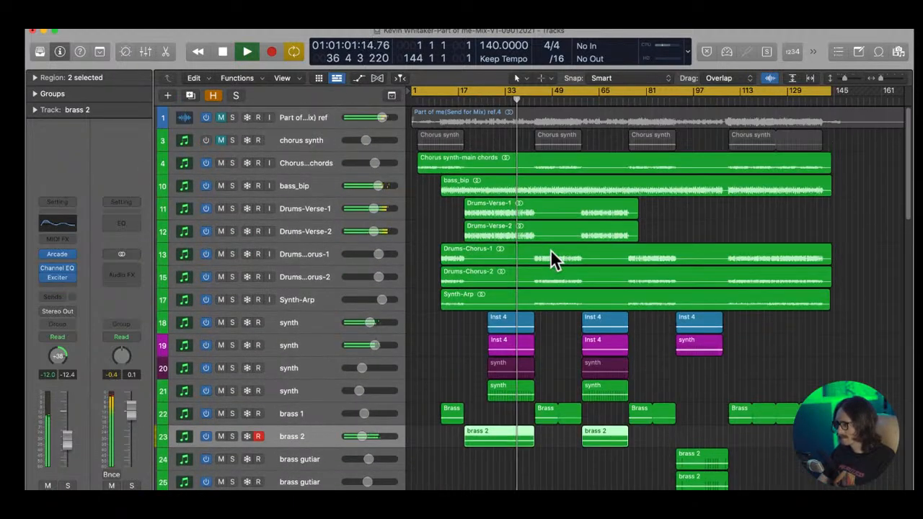
pyautogui.moveTo(500, 256); pyautogui.dragTo(555, 368)
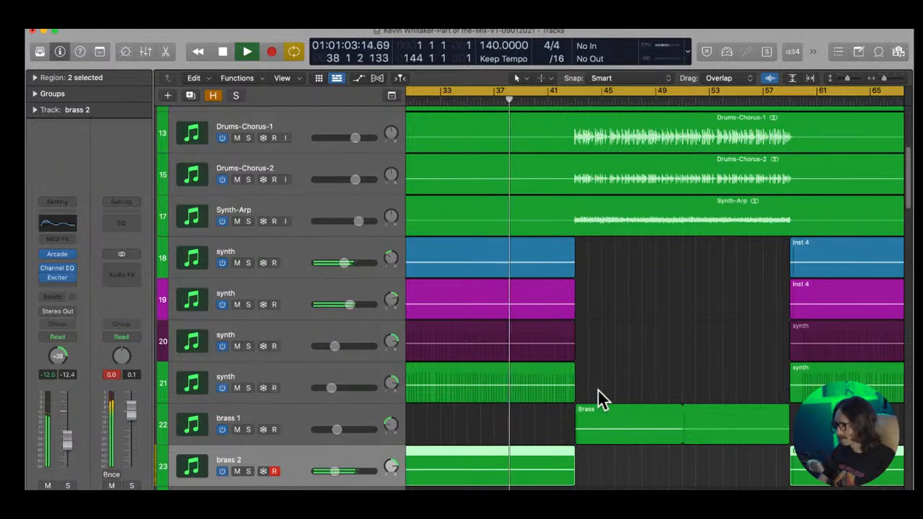
# - Select the brass 1 track to review its regions across the song, and stop playback
pyautogui.click(302, 420)
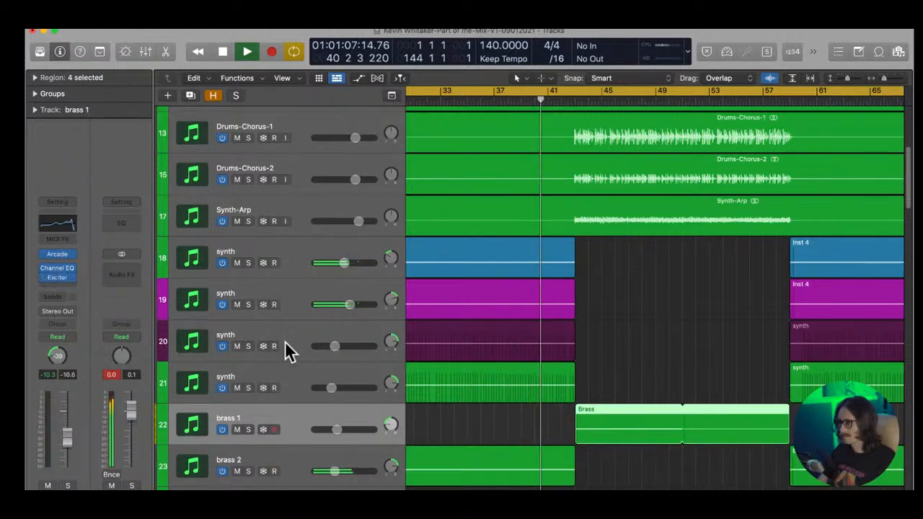
pyautogui.keyDown('ctrl'); pyautogui.keyDown('alt'); pyautogui.click(662, 420); pyautogui.keyUp('alt'); pyautogui.keyUp('ctrl')
pyautogui.keyDown('ctrl'); pyautogui.keyDown('alt'); pyautogui.click(662, 420); pyautogui.keyUp('alt'); pyautogui.keyUp('ctrl')
pyautogui.keyDown('ctrl'); pyautogui.keyDown('alt'); pyautogui.click(537, 313); pyautogui.keyUp('alt'); pyautogui.keyUp('ctrl')
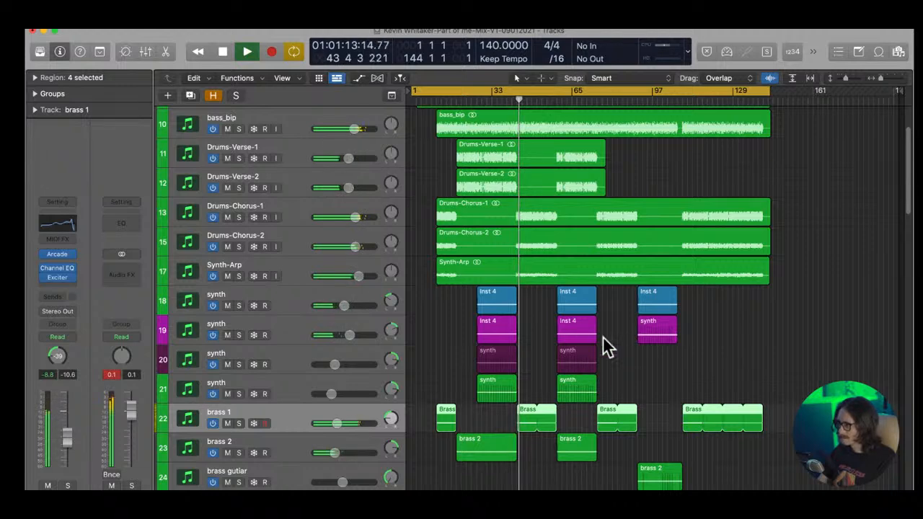
pyautogui.press('space')
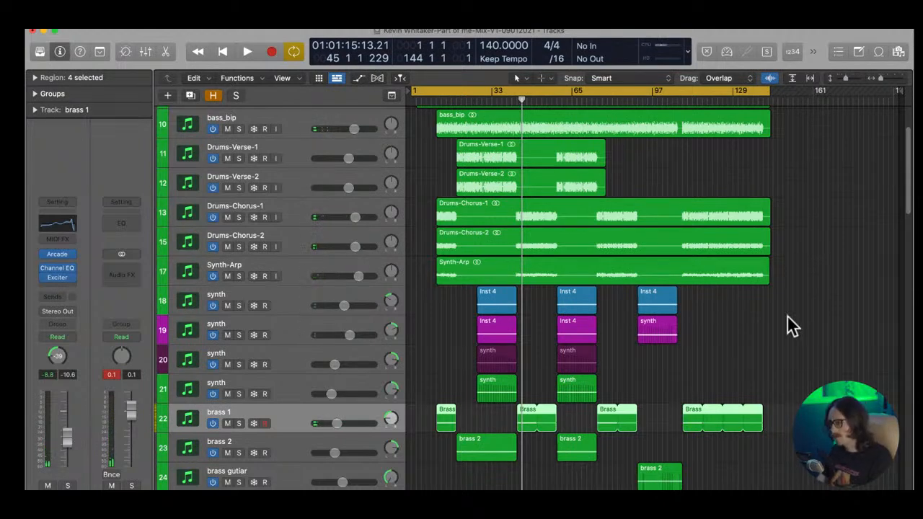
pyautogui.press('super+Tab')
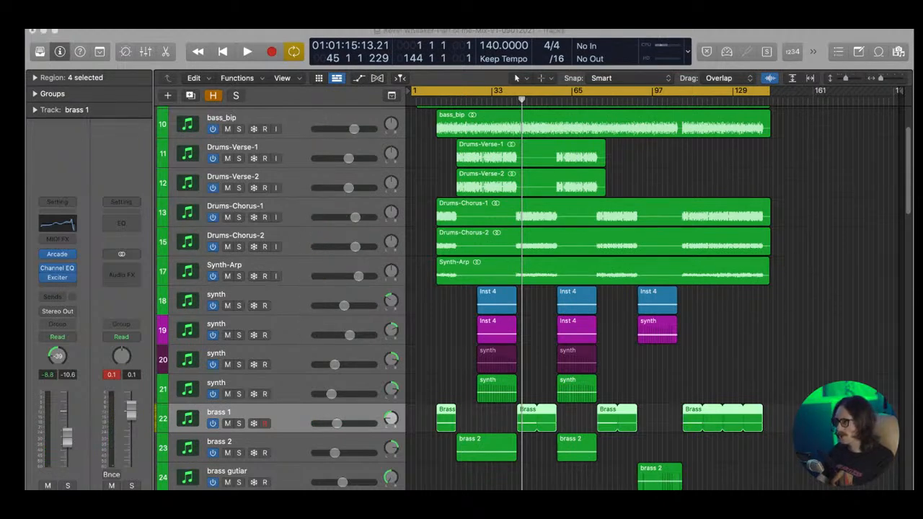
pyautogui.click(412, 60)
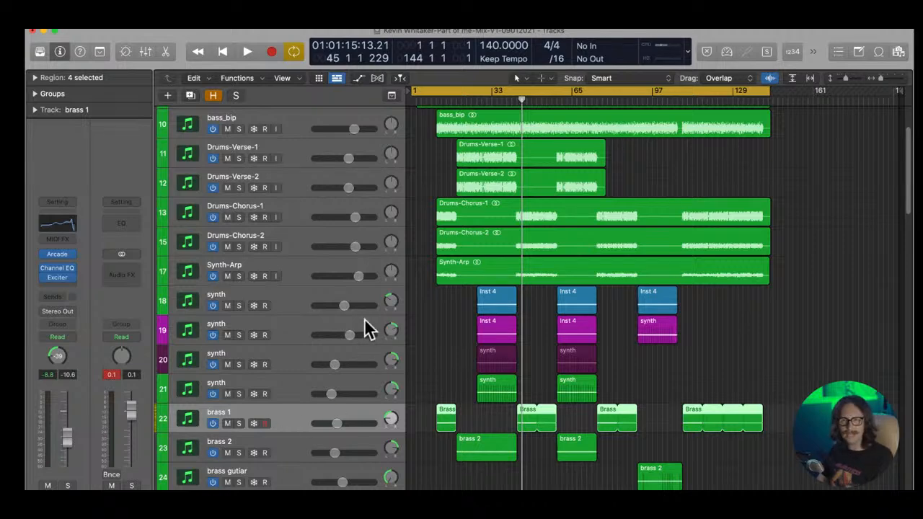
pyautogui.scroll(-3, 534, 346)
pyautogui.scroll(3, 517, 365)
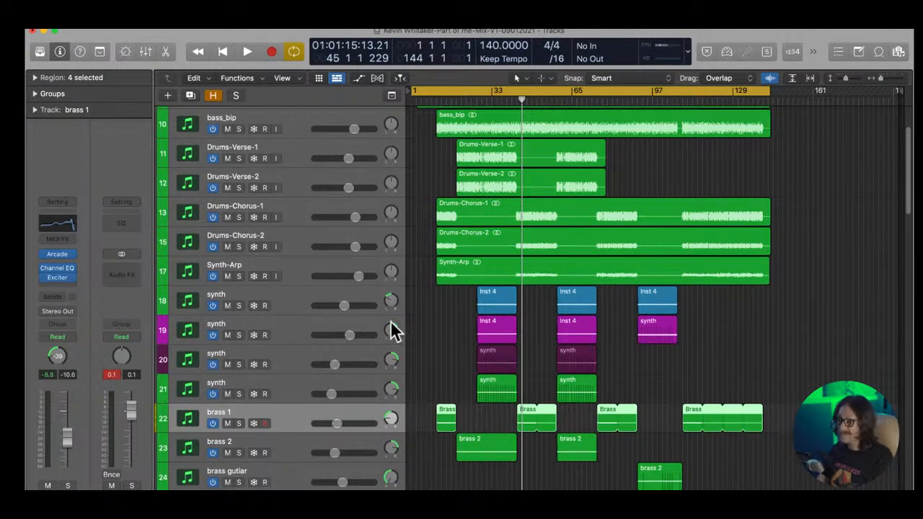
# - Open the Arcade instrument of synth track 18 to view its preset, and close it together with the event list
pyautogui.click(286, 300)
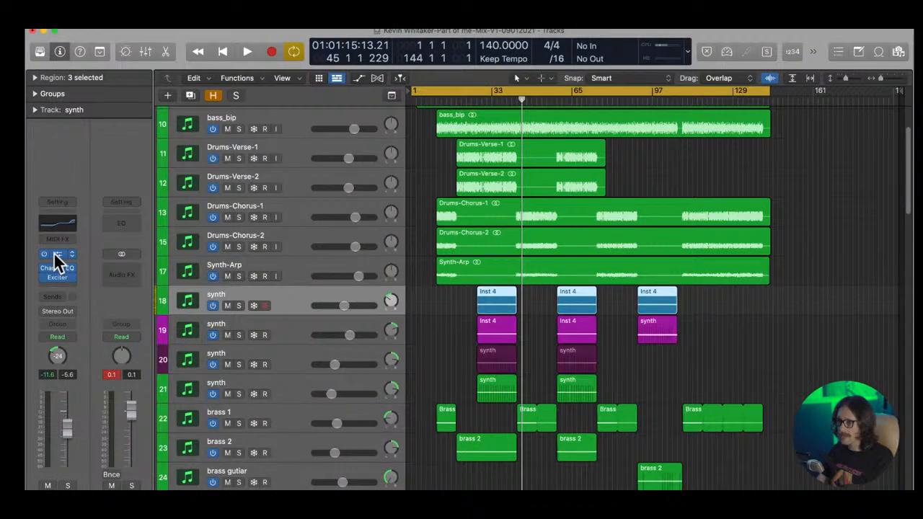
pyautogui.click(52, 254)
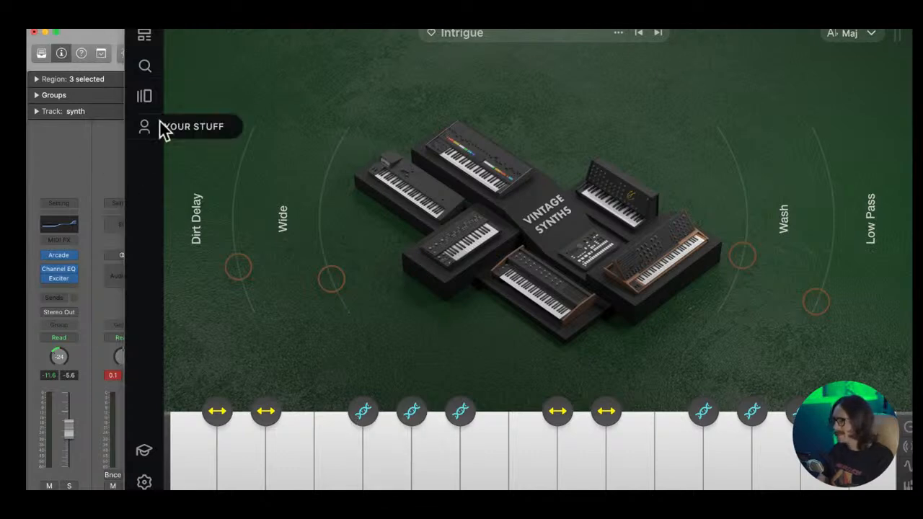
pyautogui.click(49, 227)
pyautogui.moveTo(125, 194); pyautogui.dragTo(57, 264)
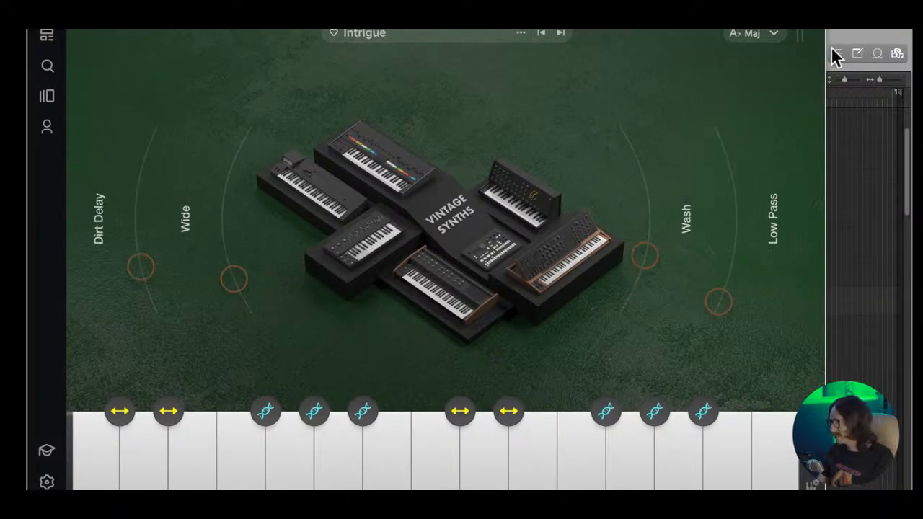
pyautogui.click(835, 55)
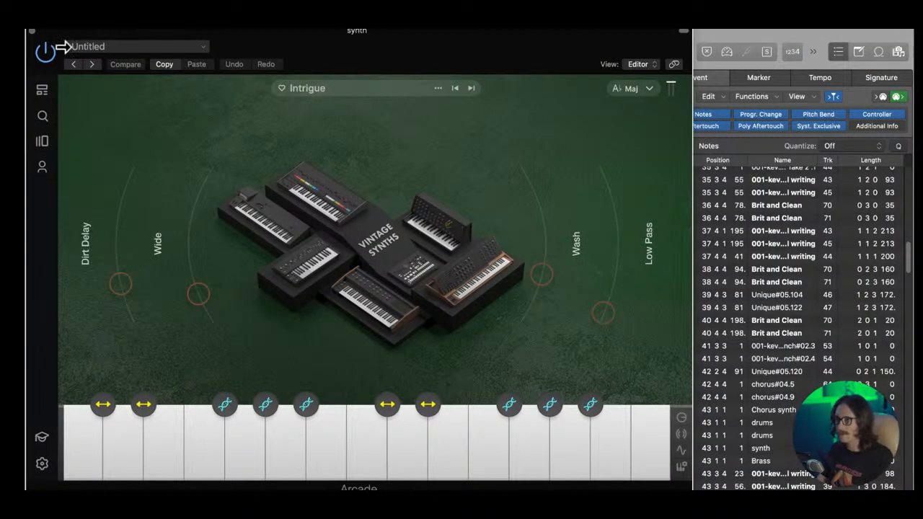
pyautogui.click(30, 33)
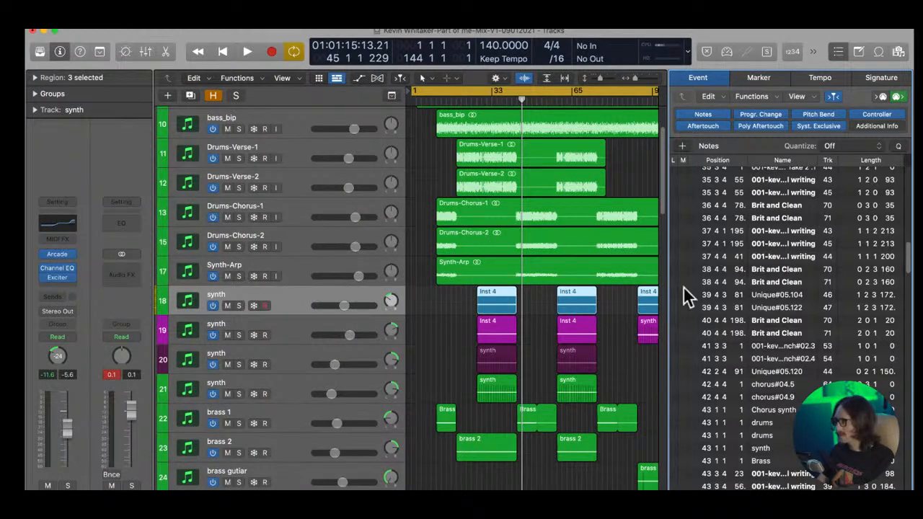
pyautogui.press('f')
pyautogui.press('f')
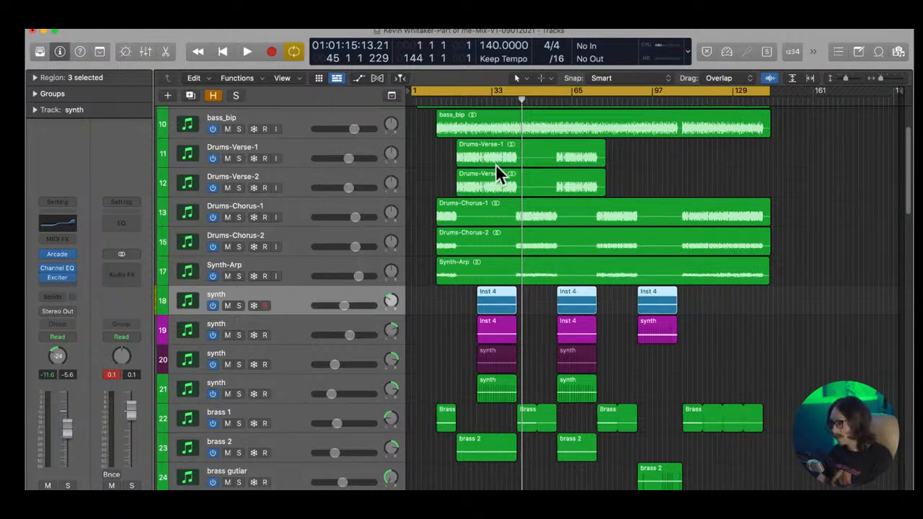
# - Set the cycle range from bar 27 to bar 43 and select the Drums-Verse-1 track
pyautogui.scroll(3, 466, 141)
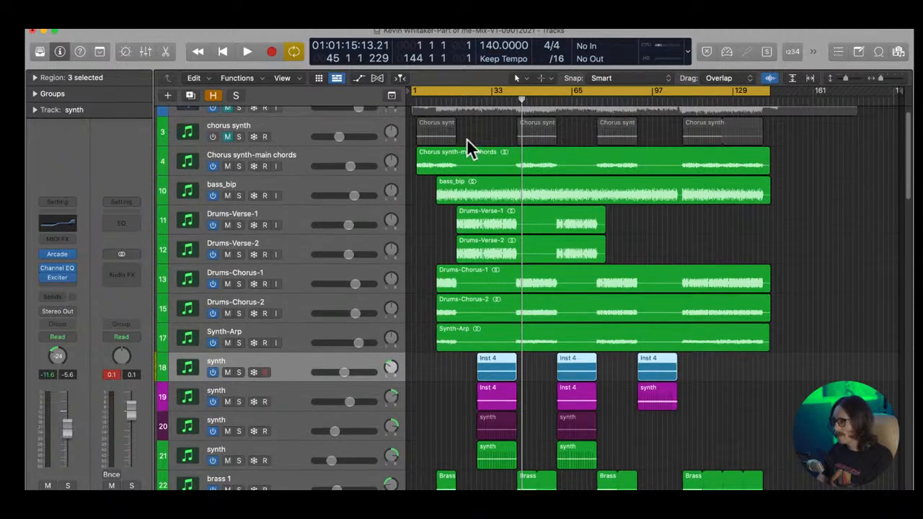
pyautogui.moveTo(474, 94); pyautogui.dragTo(517, 121)
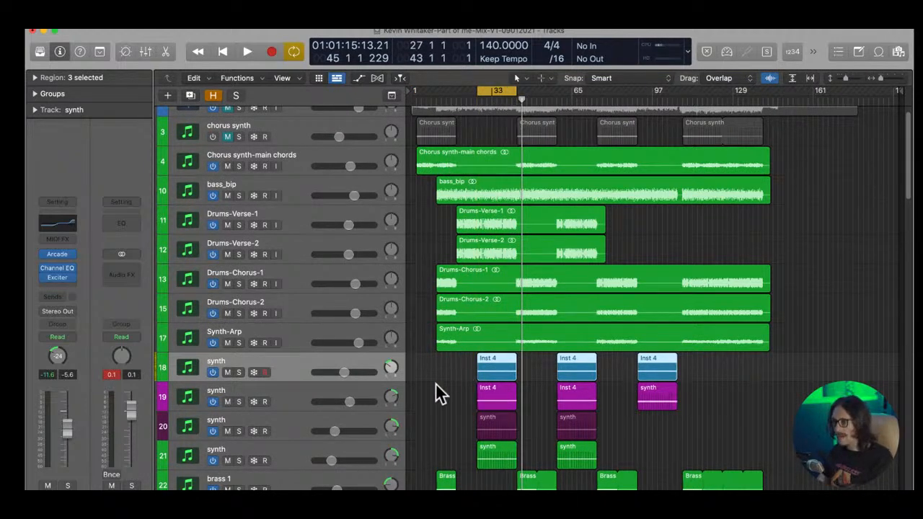
pyautogui.scroll(1, 505, 341)
pyautogui.click(265, 235)
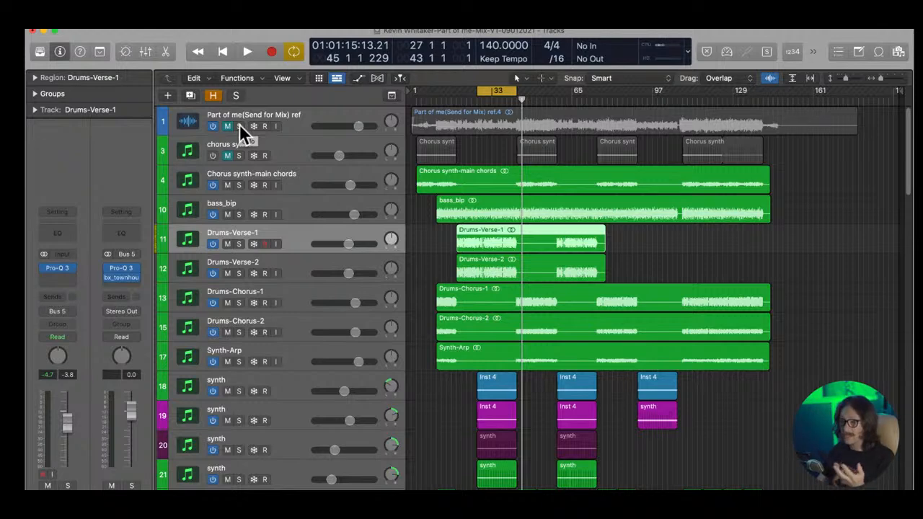
# - Solo the Part of me(Send for Mix) ref track, listen to the cycled section, stop playback and remove the solo
pyautogui.click(292, 117)
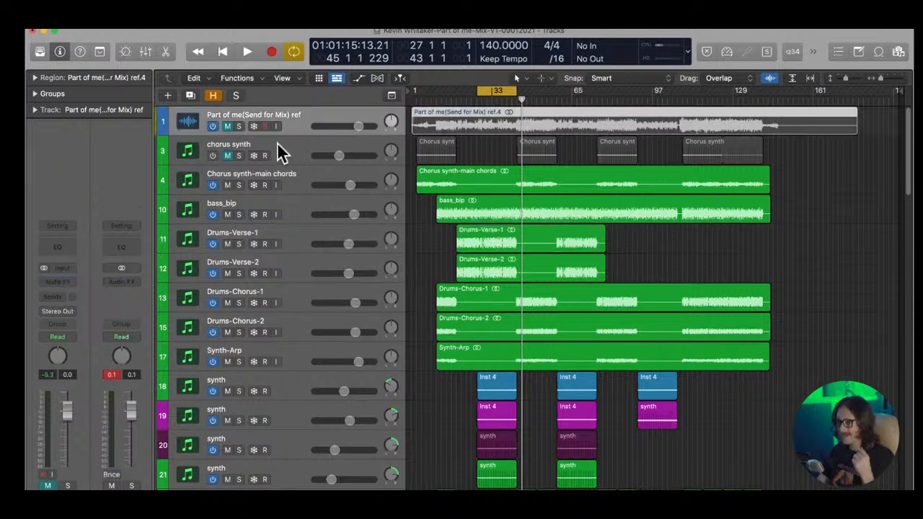
pyautogui.click(238, 126)
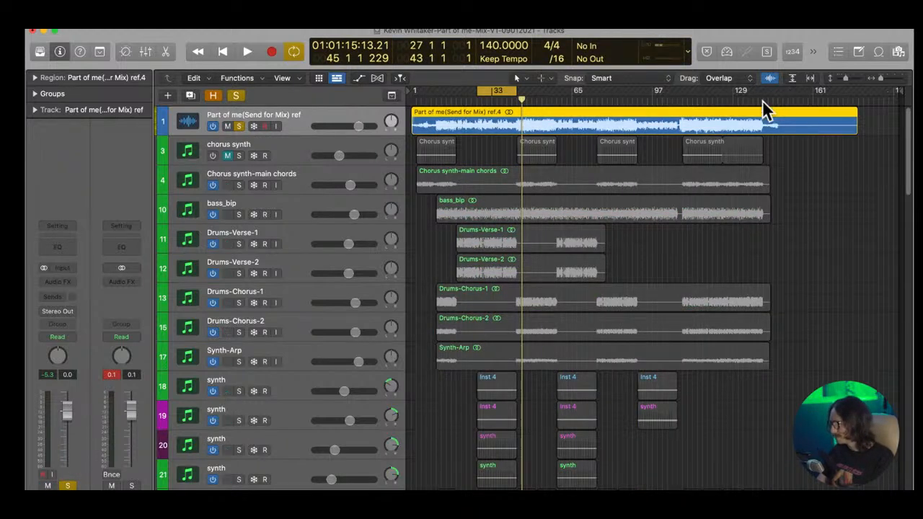
pyautogui.press('space')
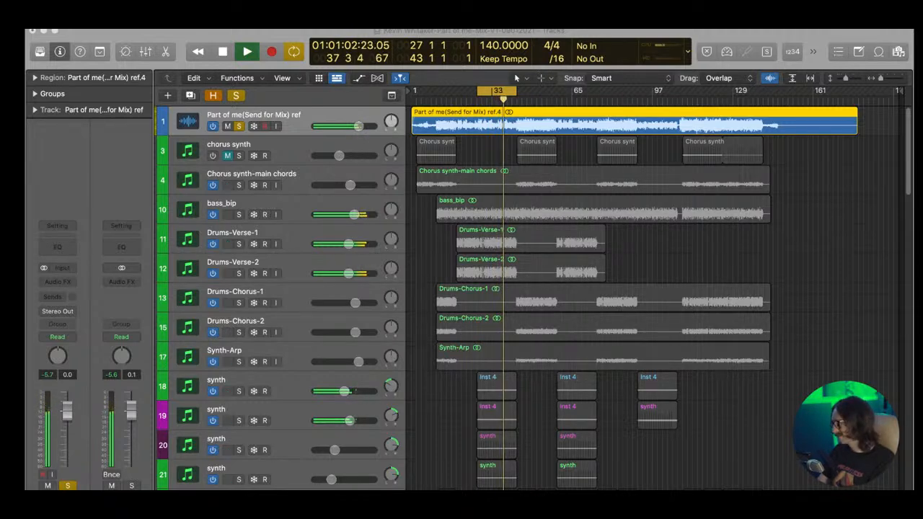
pyautogui.click(776, 114)
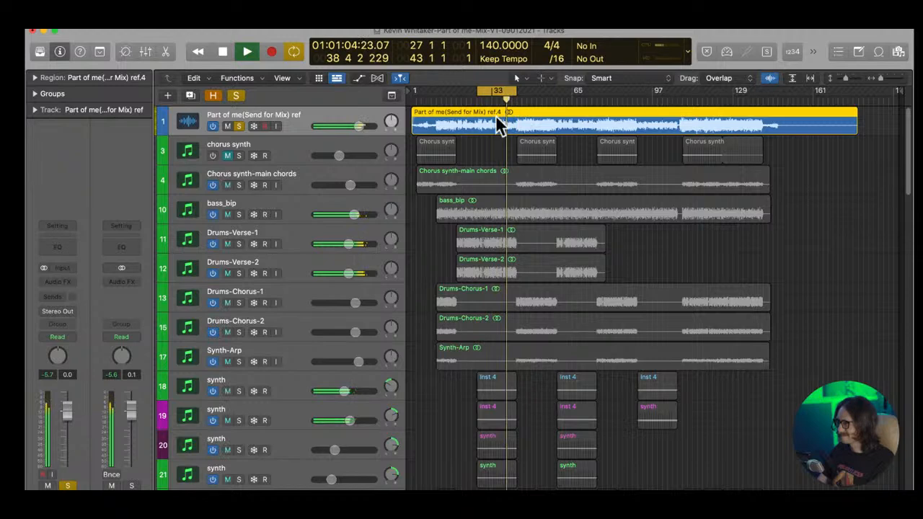
pyautogui.press('space')
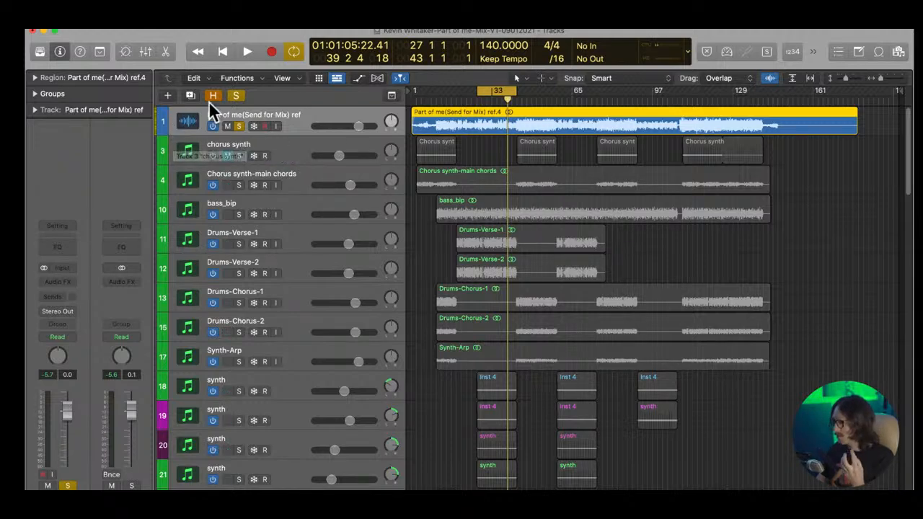
pyautogui.click(239, 127)
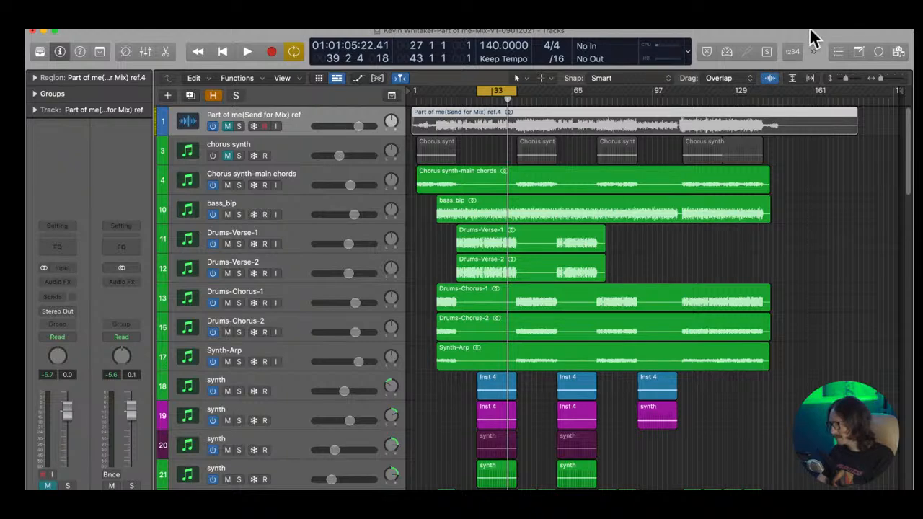
# - Play the full mix in the cycled section and lower Drums-Verse-1 and Drums-Verse-2 together, with Drums-Verse-1 at -4.3 dB
pyautogui.press('space')
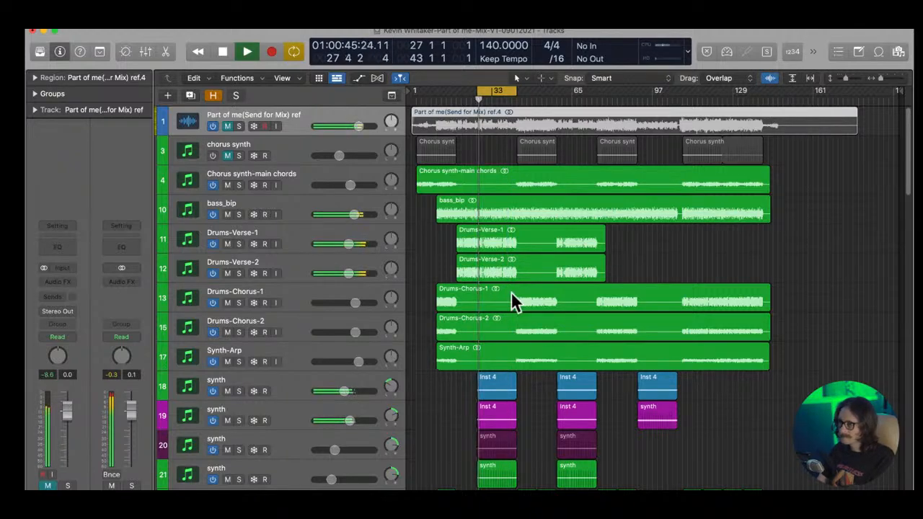
pyautogui.click(298, 244)
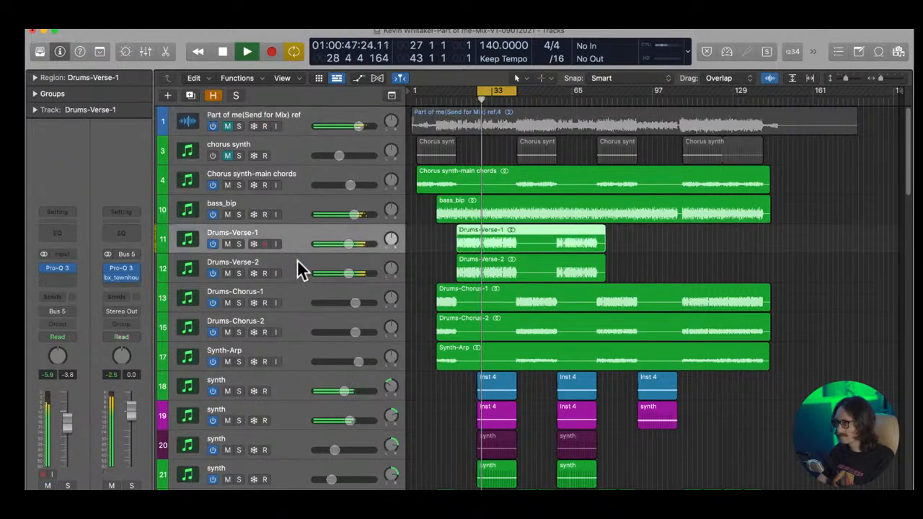
pyautogui.keyDown('shift'); pyautogui.click(317, 261); pyautogui.keyUp('shift')
pyautogui.moveTo(349, 244); pyautogui.dragTo(350, 252)
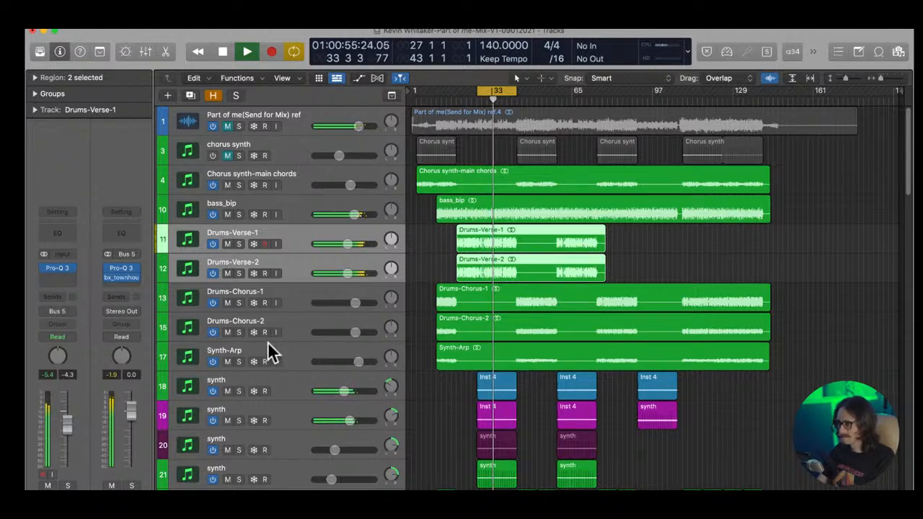
# - Select the bass_bip track, zoom in on the kevss verse vocals, select tracks 43 and 45 one after the other, and stop playback
pyautogui.click(312, 206)
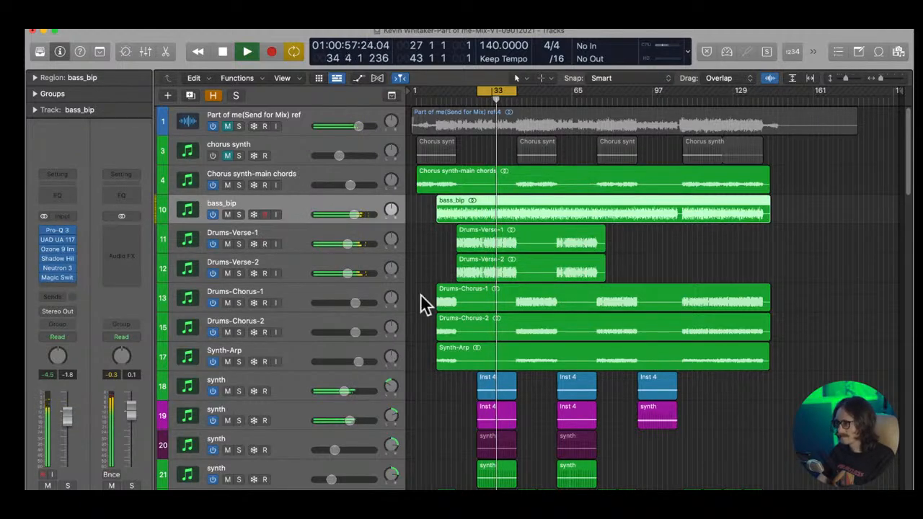
pyautogui.scroll(-4, 484, 408)
pyautogui.scroll(4, 487, 390)
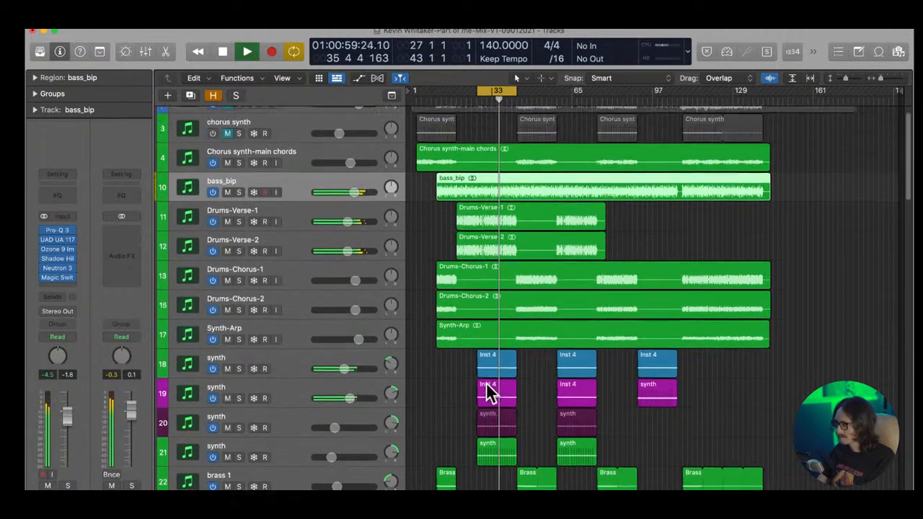
pyautogui.scroll(-12, 521, 209)
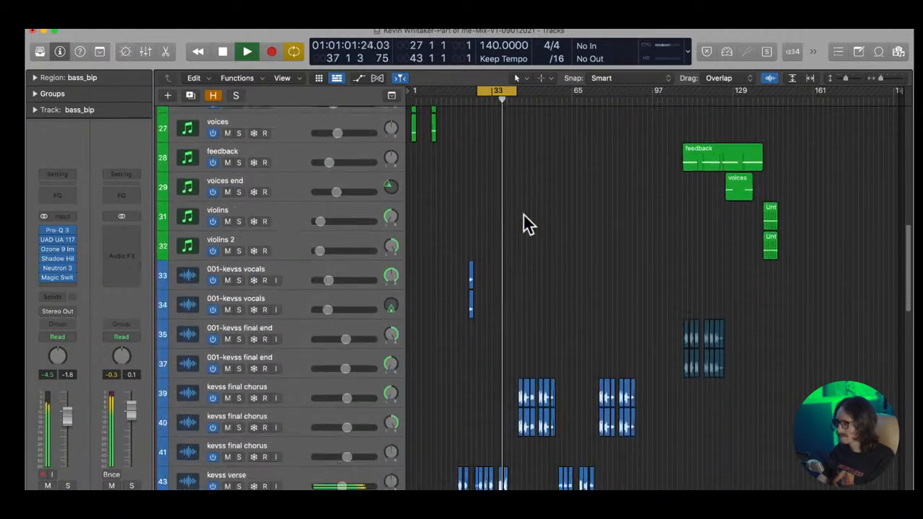
pyautogui.scroll(-2, 523, 214)
pyautogui.moveTo(459, 257); pyautogui.dragTo(546, 377)
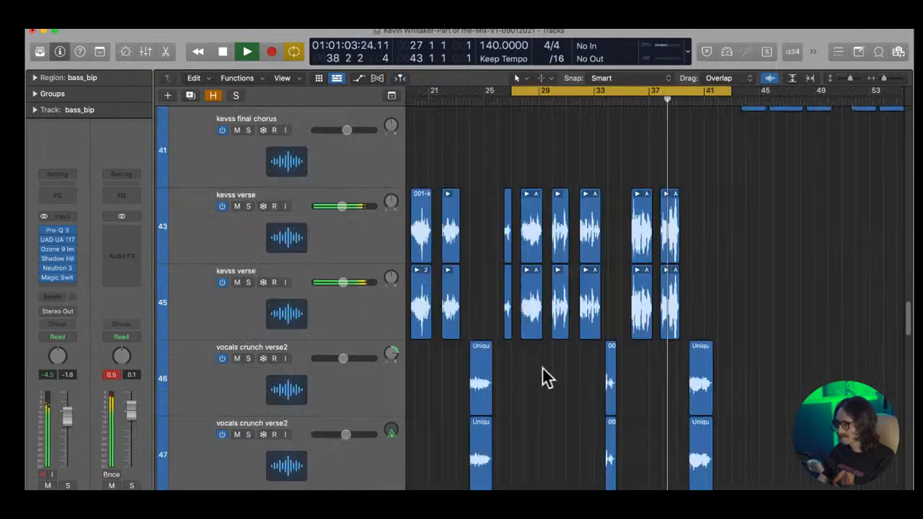
pyautogui.click(263, 247)
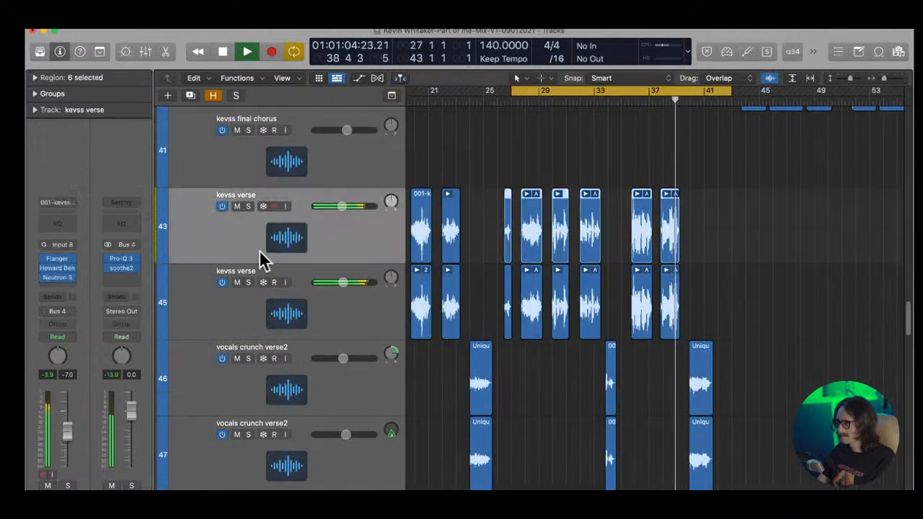
pyautogui.click(289, 314)
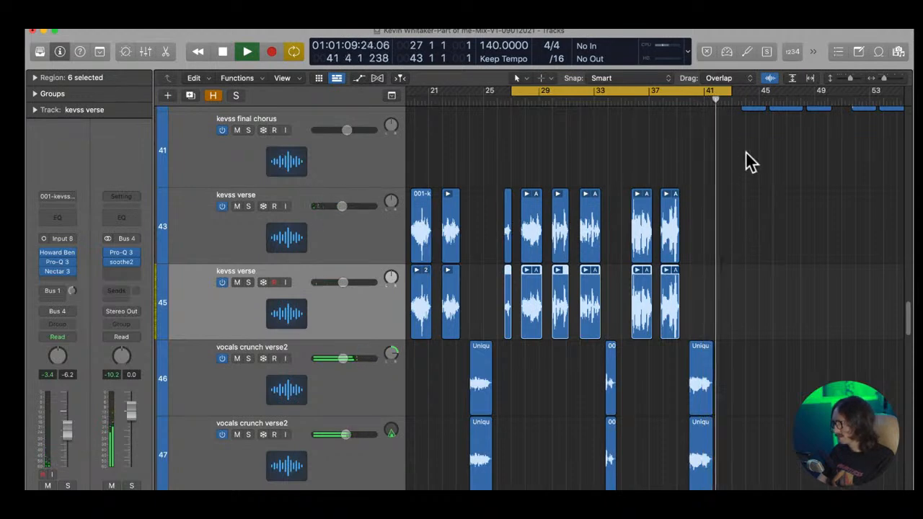
pyautogui.press('space')
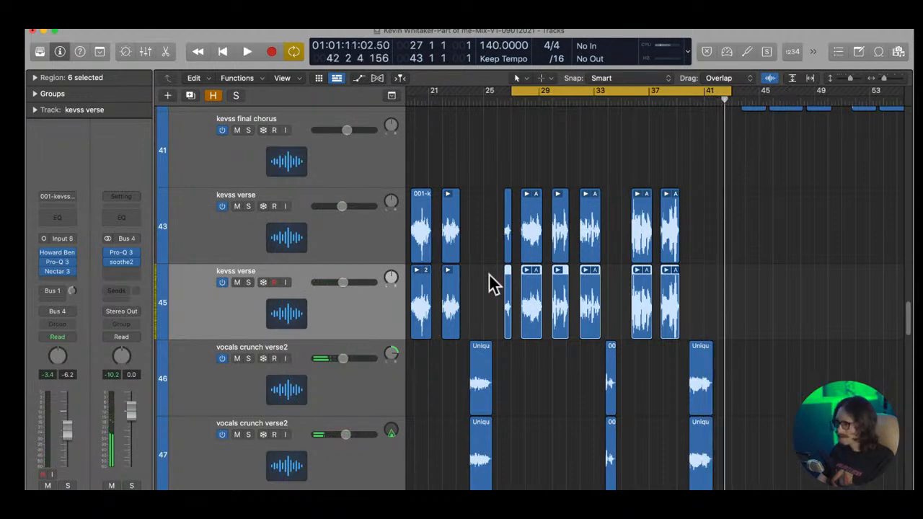
# - Open the Howard Benson Vocals plug-in on kevss verse track 43, examine its vocal, EQ and echo sections, and close it
pyautogui.click(287, 244)
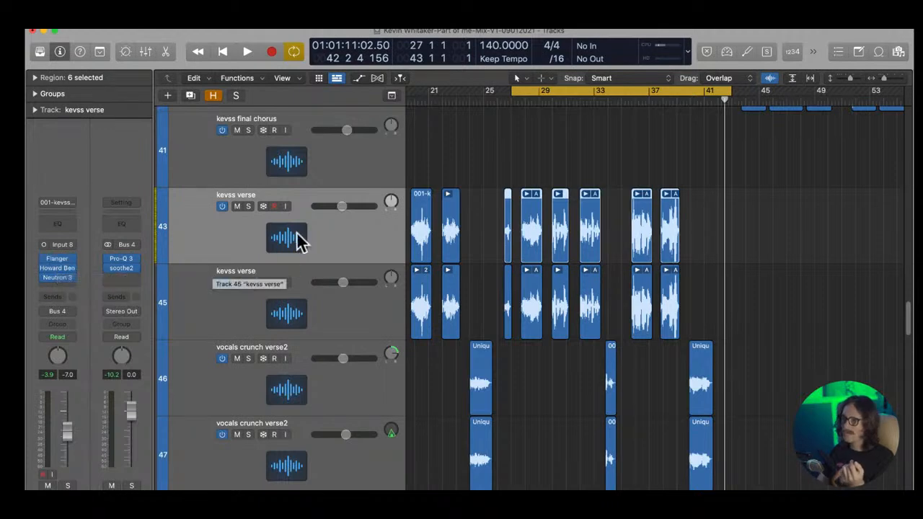
pyautogui.click(61, 265)
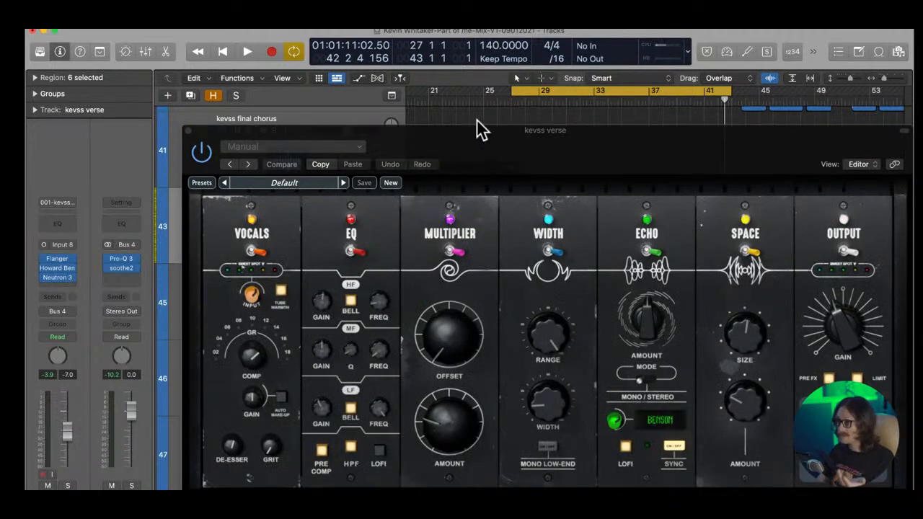
pyautogui.moveTo(476, 119); pyautogui.dragTo(379, 120)
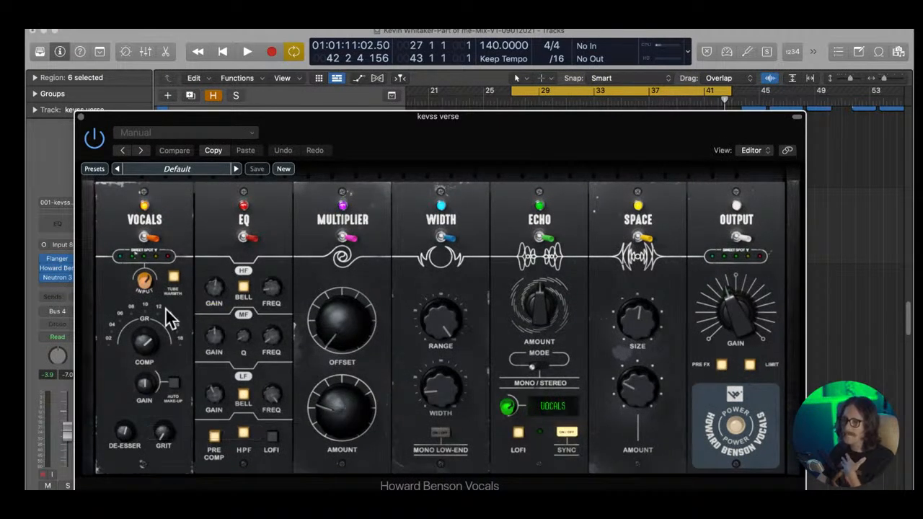
pyautogui.moveTo(125, 434)
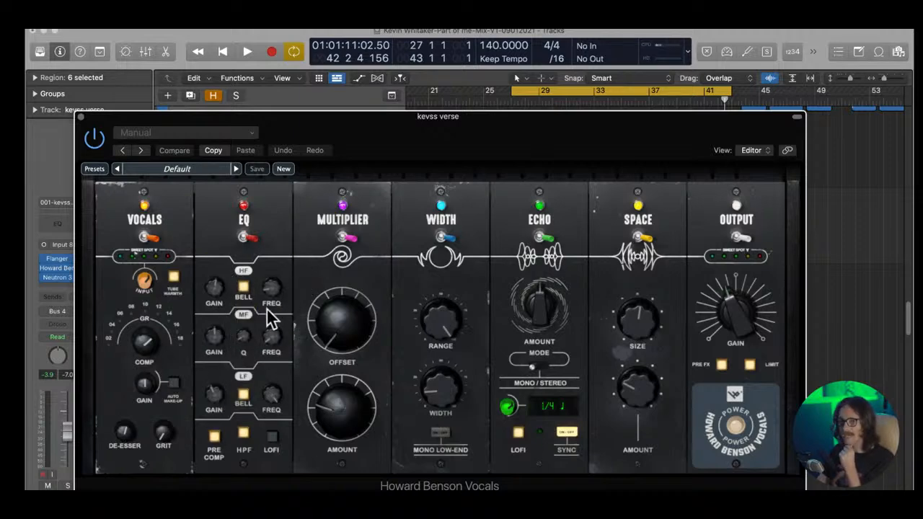
pyautogui.moveTo(267, 296)
pyautogui.moveTo(279, 341)
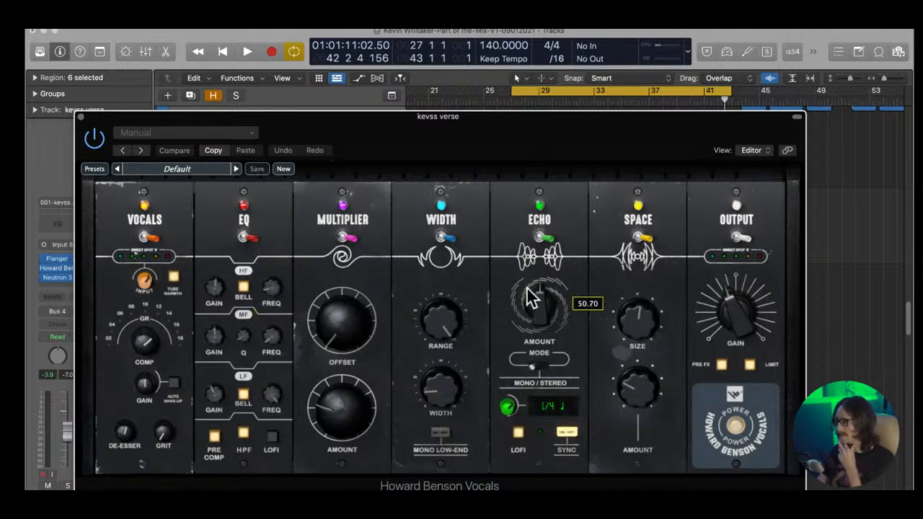
pyautogui.click(80, 116)
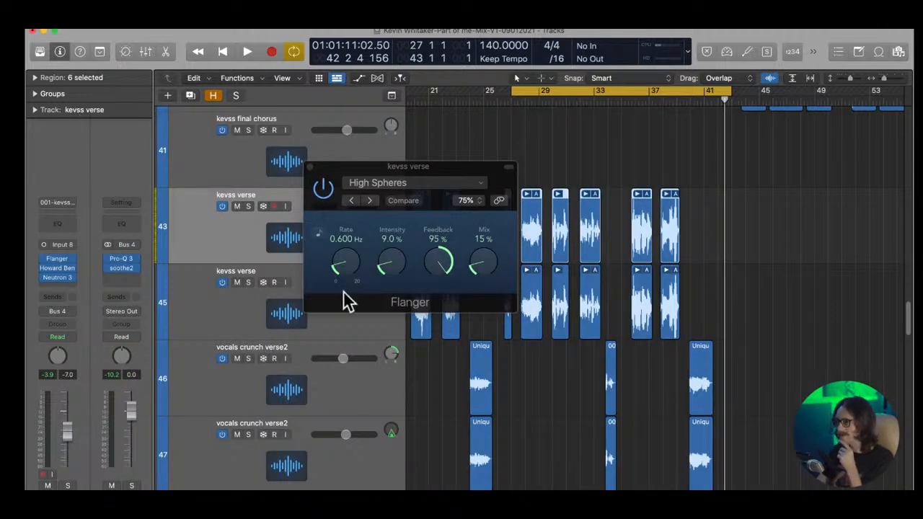
# - Open Neutron 3 on kevss verse track 43 and inspect its Sculptor and its Equalizer, including dynamic bands 5 and 7
pyautogui.moveTo(70, 285)
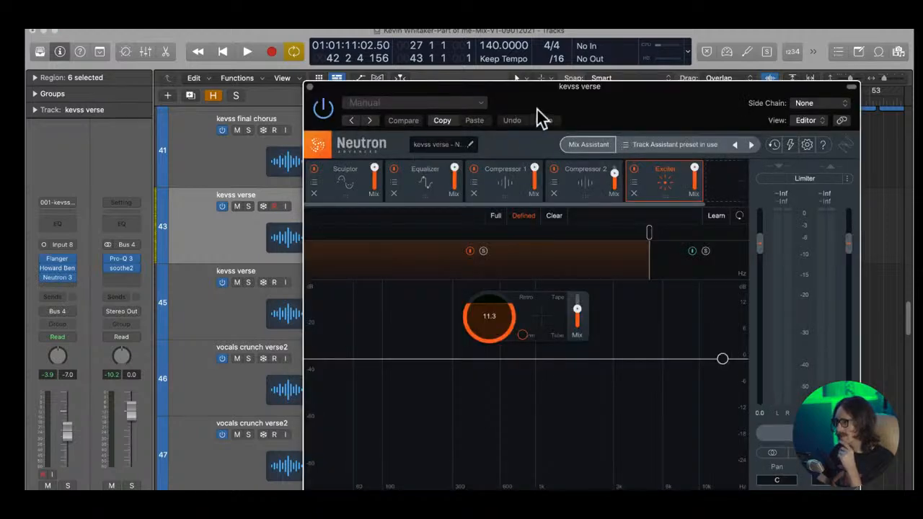
pyautogui.moveTo(537, 112); pyautogui.dragTo(342, 110)
pyautogui.click(144, 190)
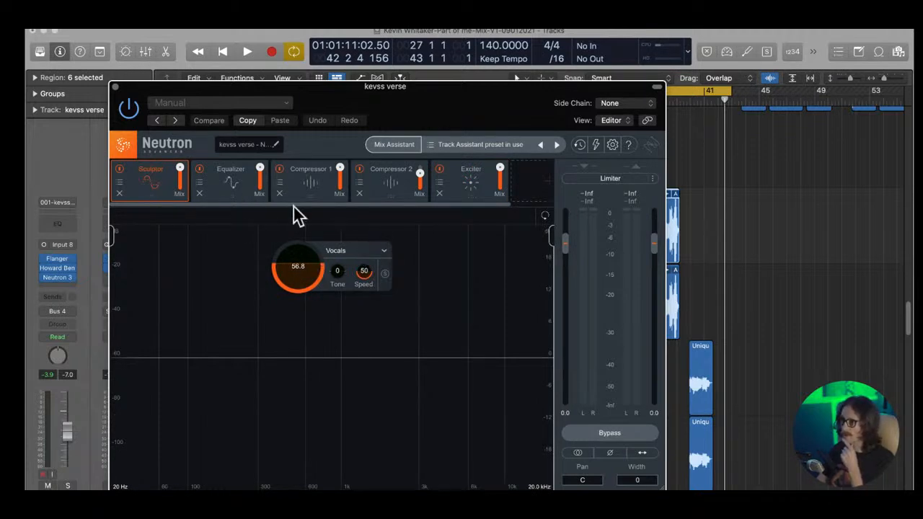
pyautogui.click(228, 178)
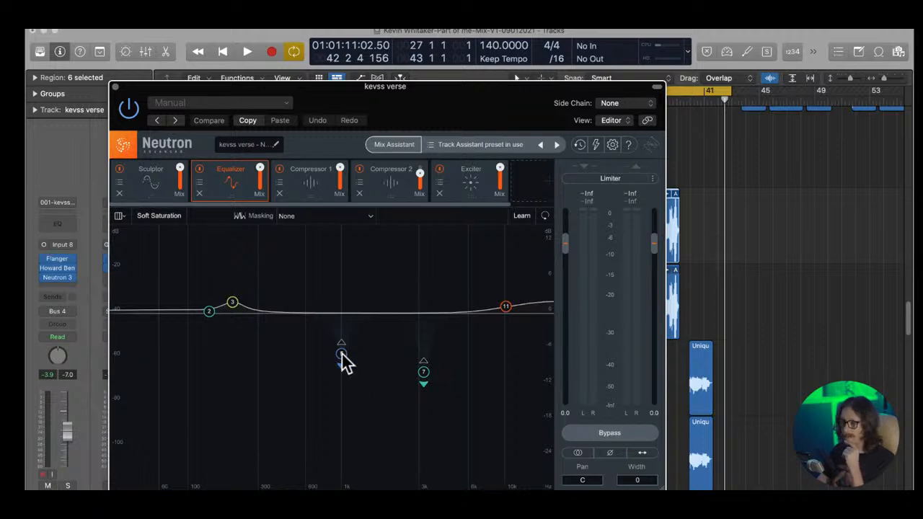
pyautogui.click(342, 354)
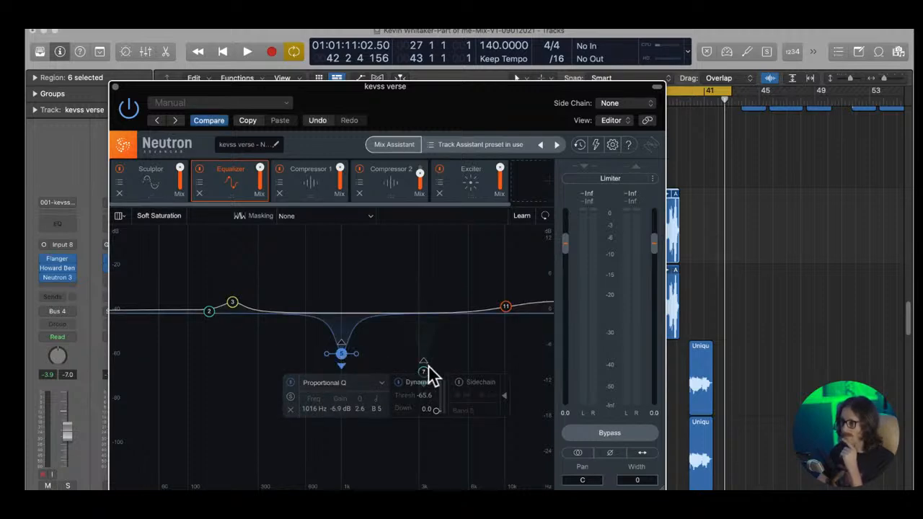
pyautogui.click(501, 342)
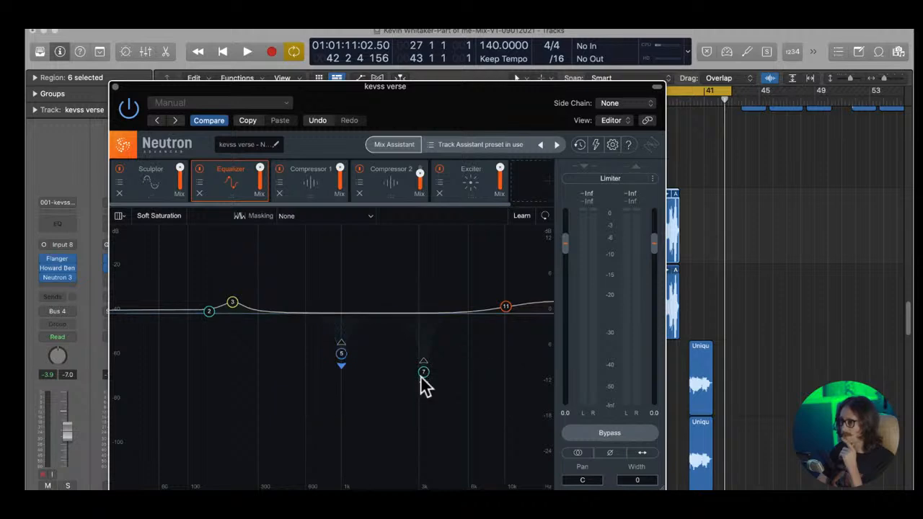
pyautogui.click(423, 372)
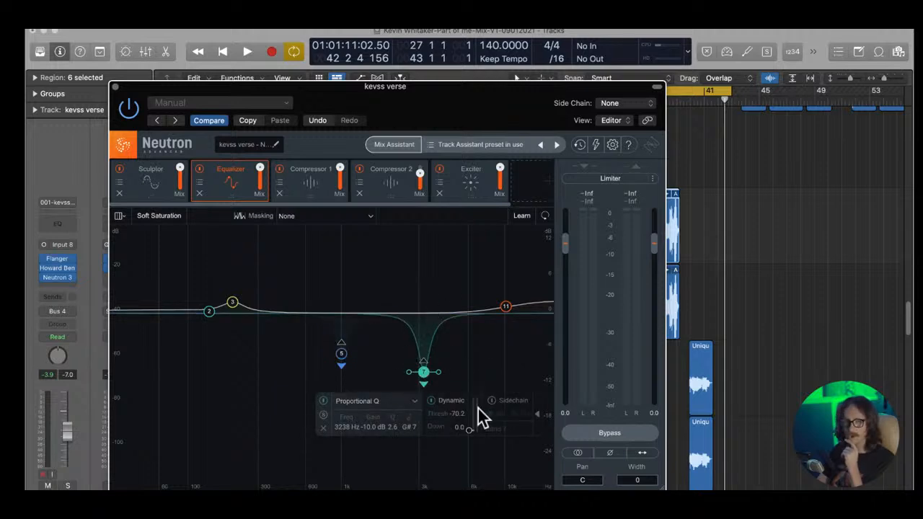
# - Examine Neutron's Compressor 1 and Compressor 2 settings and both frequency bands of its Exciter
pyautogui.click(320, 176)
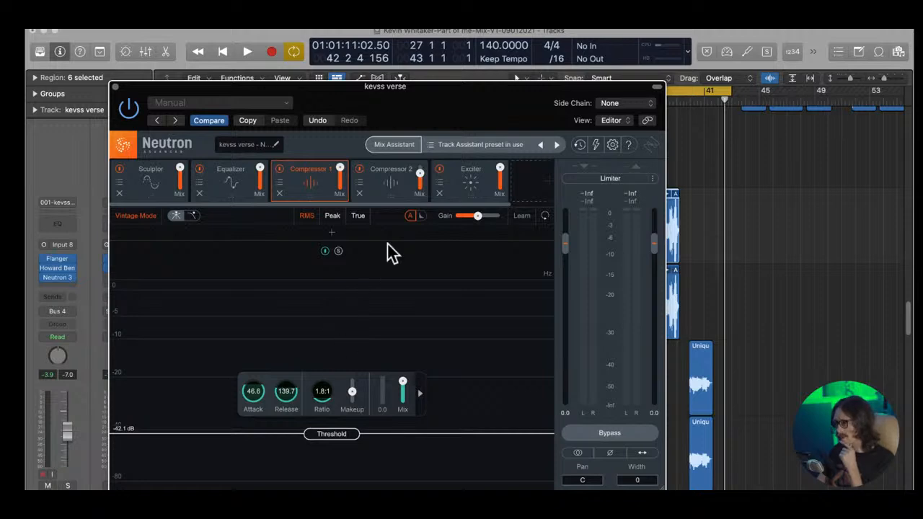
pyautogui.click(395, 177)
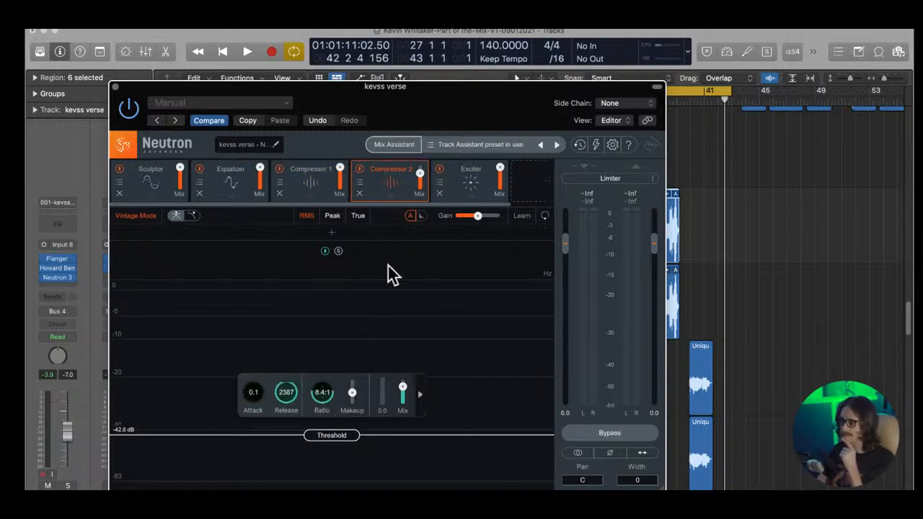
pyautogui.click(307, 194)
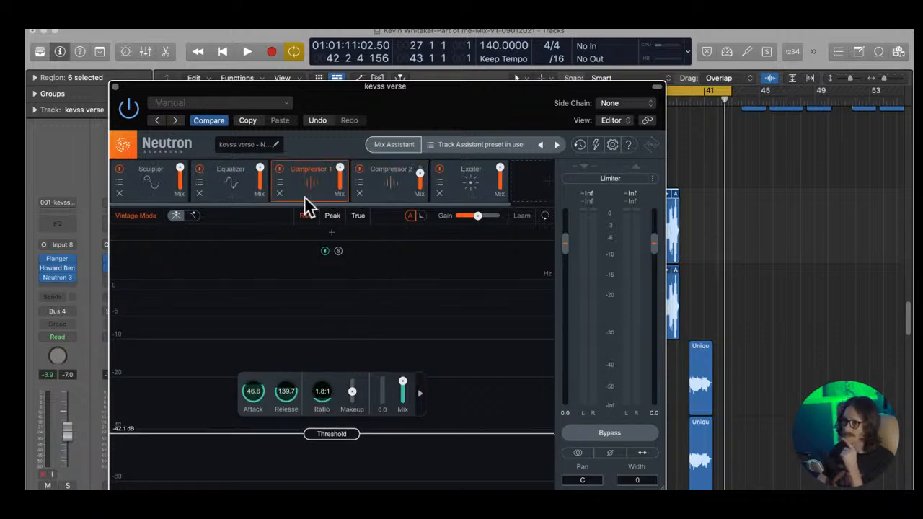
pyautogui.click(407, 178)
pyautogui.click(466, 179)
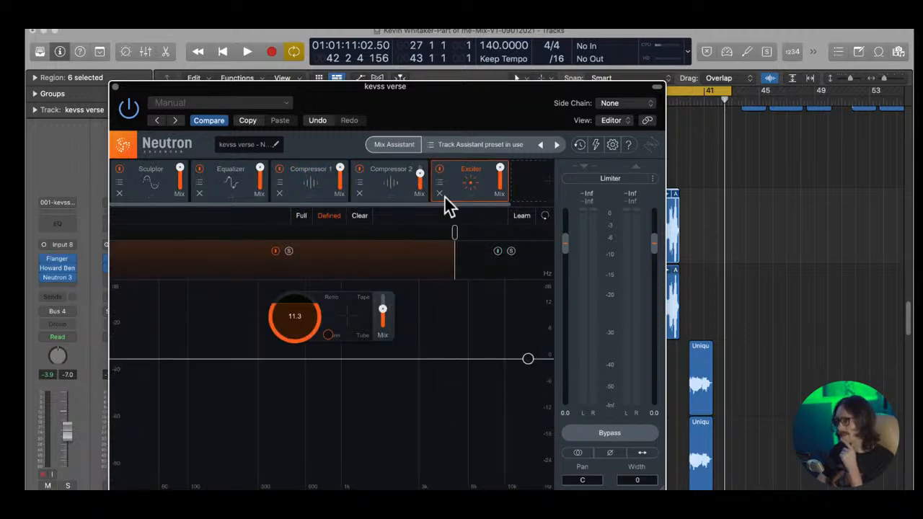
pyautogui.click(494, 254)
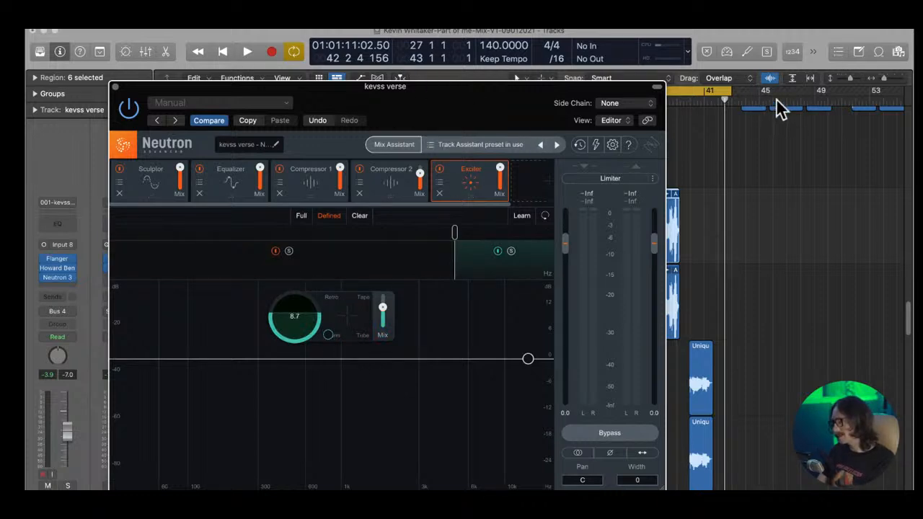
# - Play the cycled verse, bypass and re-enable Neutron on track 43 to compare the vocal, stop playback and close Neutron
pyautogui.click(733, 31)
pyautogui.press('space')
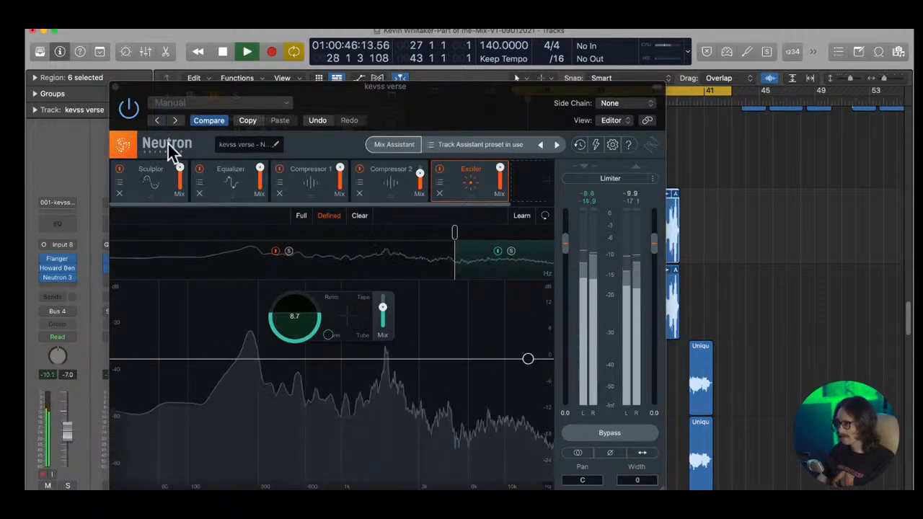
pyautogui.click(138, 111)
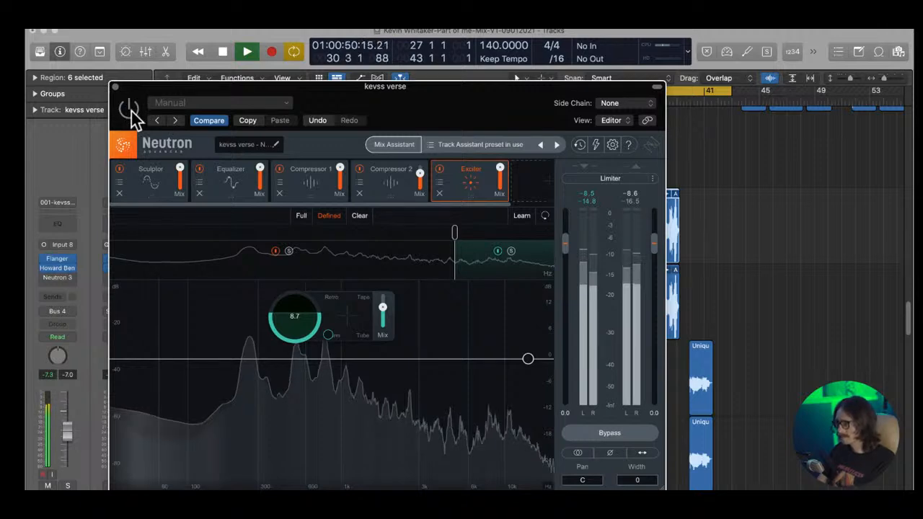
pyautogui.click(130, 110)
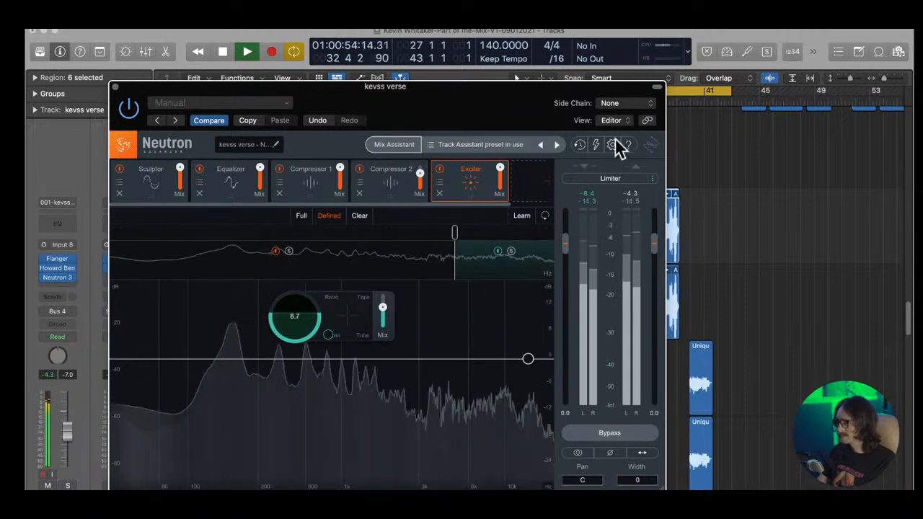
pyautogui.press('space')
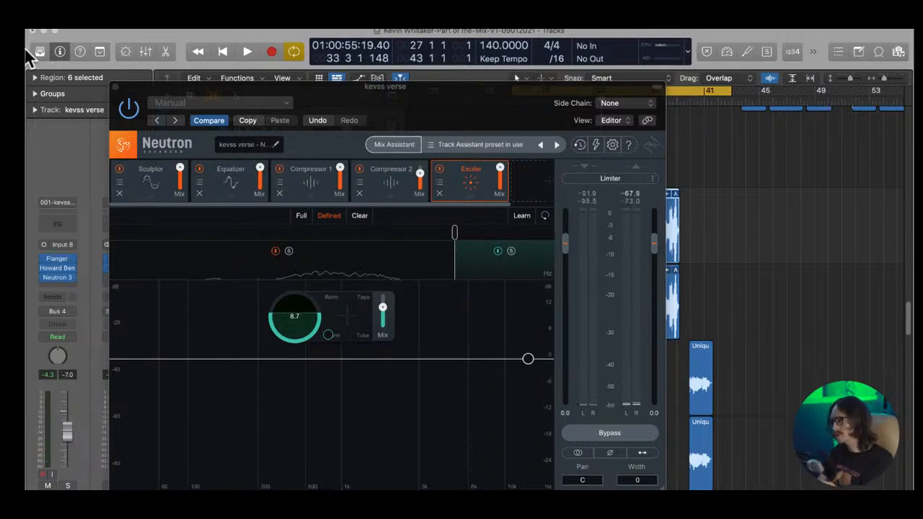
pyautogui.click(116, 86)
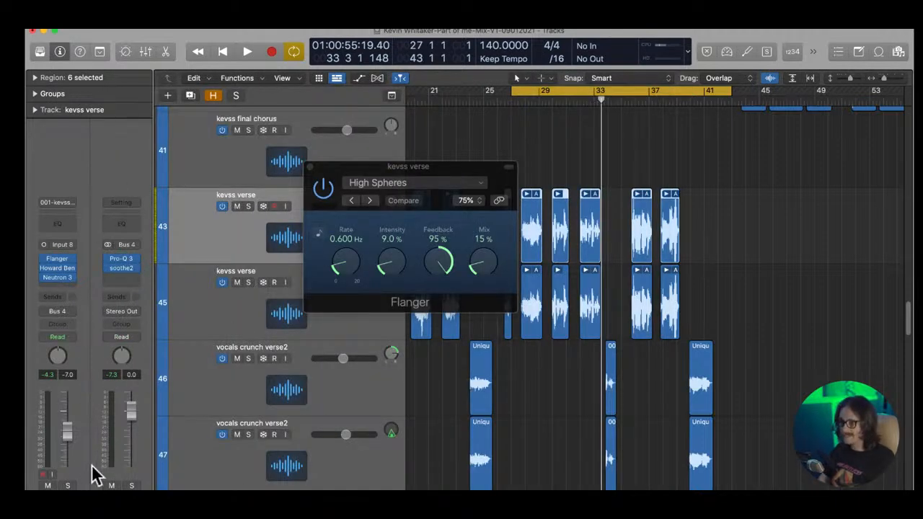
# - Open Pro-Q 3 on the Vox Mix Buss to inspect its low-mid bell cut, and open soothe2 on the same bus
pyautogui.click(122, 264)
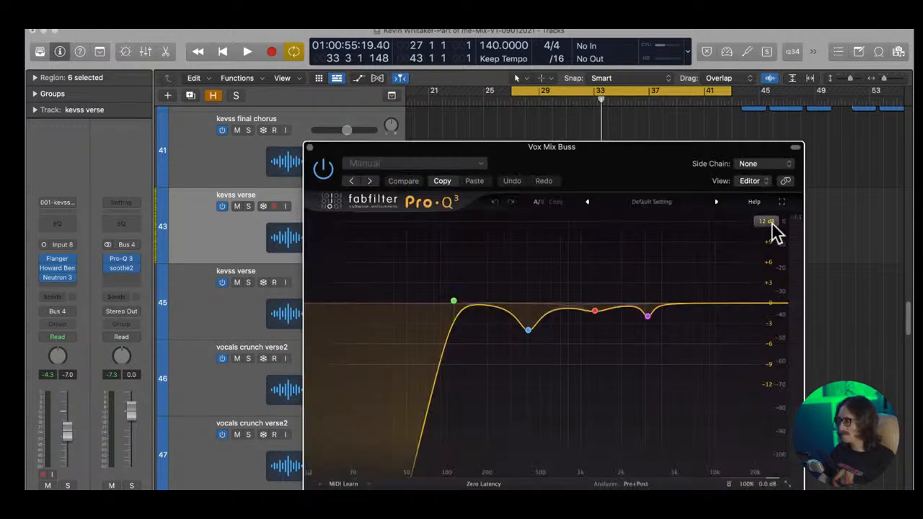
pyautogui.click(529, 331)
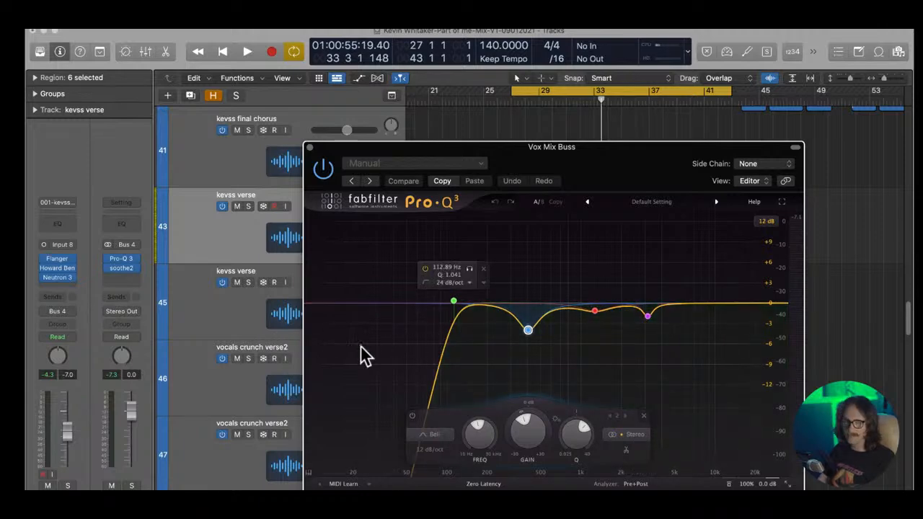
pyautogui.click(120, 269)
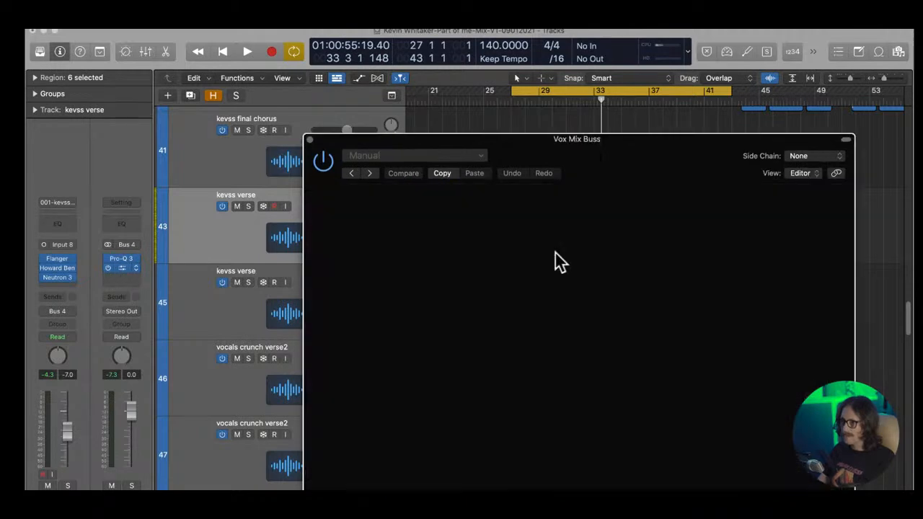
pyautogui.moveTo(577, 139); pyautogui.dragTo(320, 116)
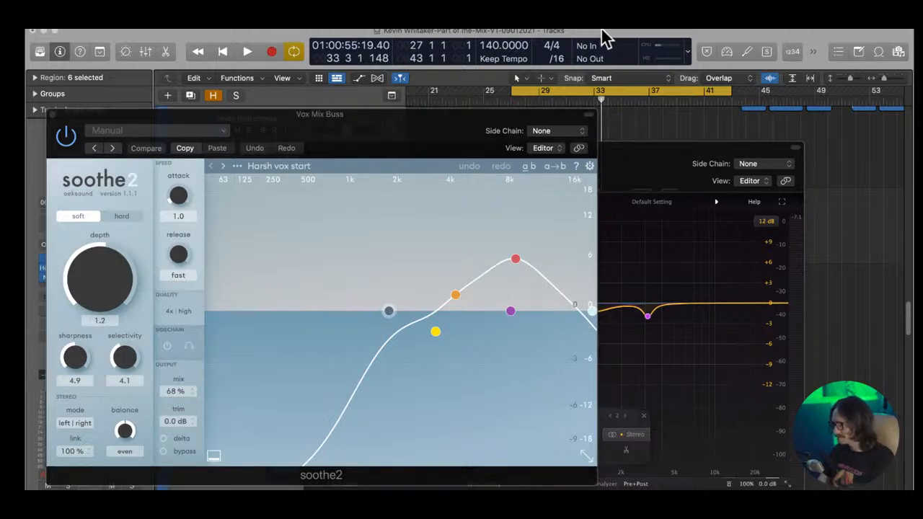
# - Play the cycled verse, bypass and re-enable soothe2 on the Vox Mix Buss to compare the vocal, and stop playback
pyautogui.click(601, 30)
pyautogui.press('space')
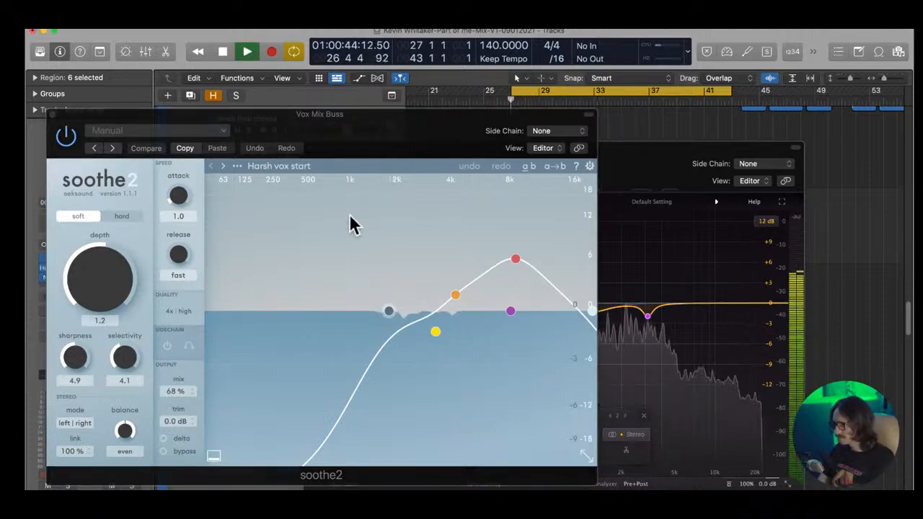
pyautogui.click(64, 137)
pyautogui.click(65, 138)
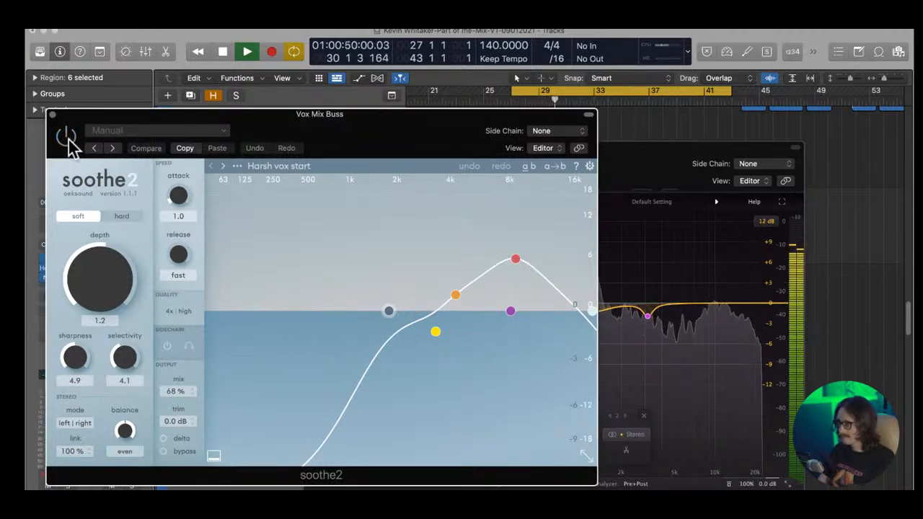
pyautogui.click(65, 137)
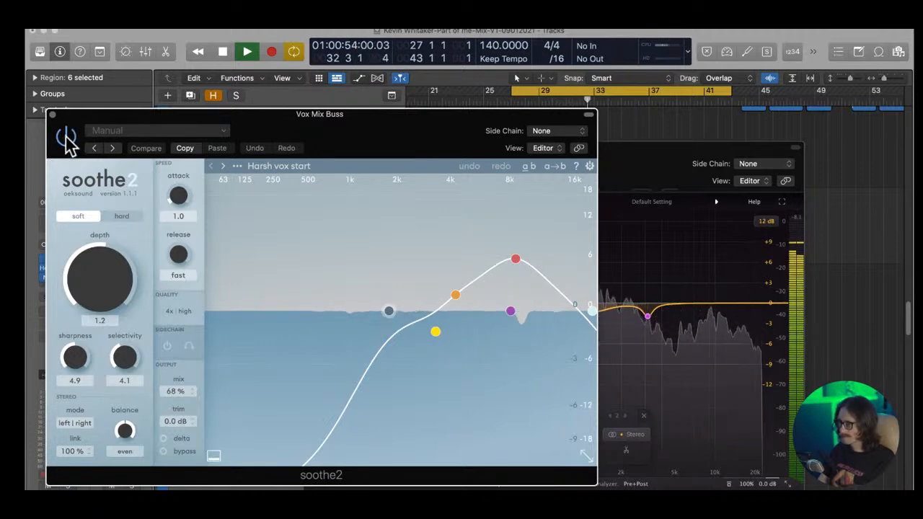
pyautogui.click(66, 137)
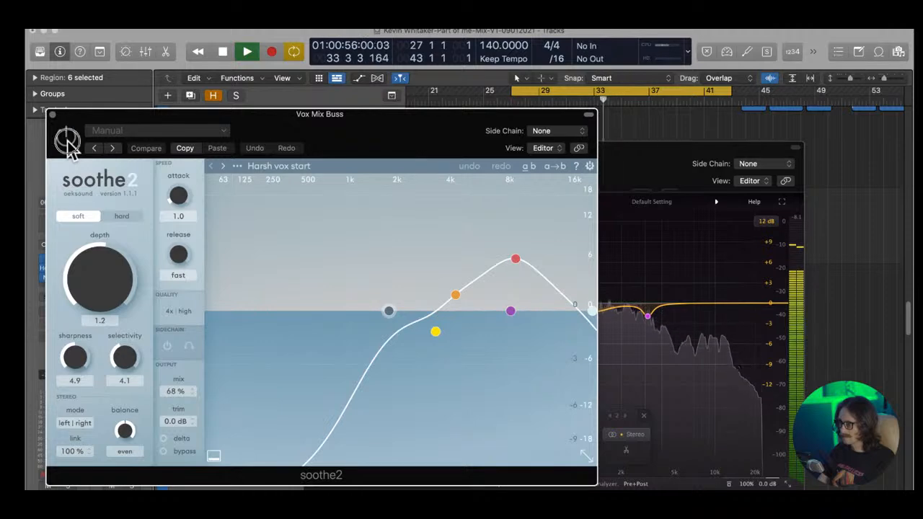
pyautogui.click(67, 142)
pyautogui.press('space')
pyautogui.click(781, 100)
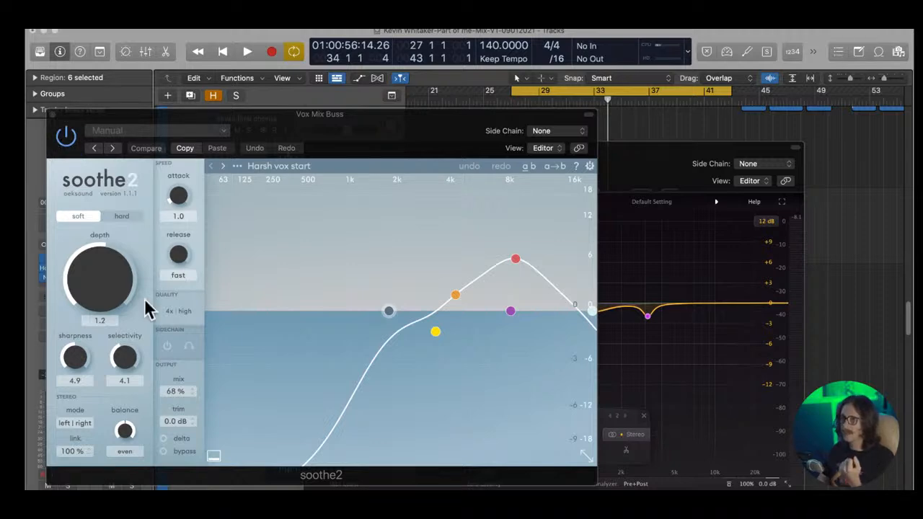
# - Check soothe2's oversample and real-time resolution options on the Vox Mix Buss, and close soothe2 and Pro-Q 3
pyautogui.click(183, 310)
pyautogui.click(266, 326)
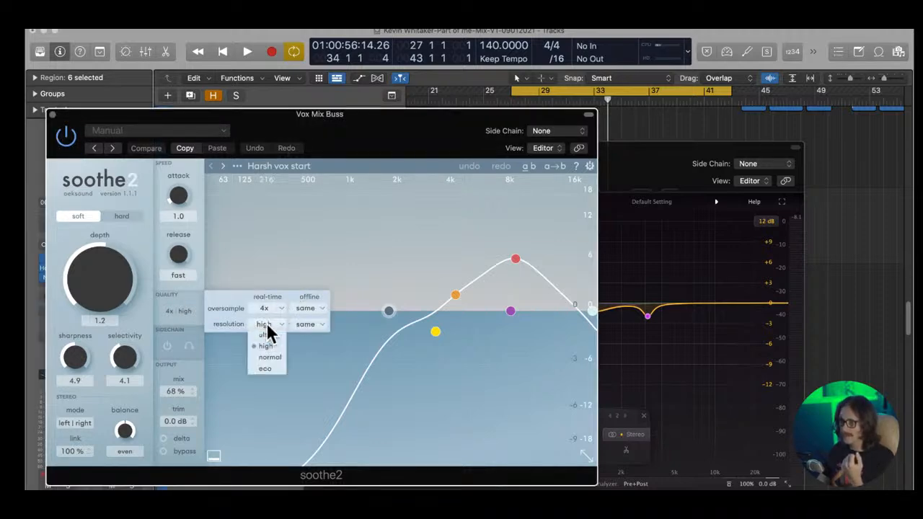
pyautogui.click(122, 201)
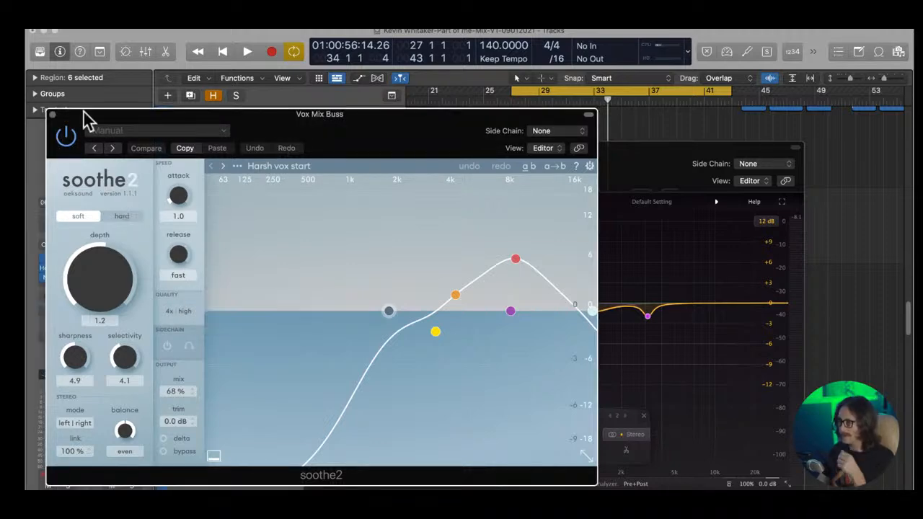
pyautogui.click(52, 114)
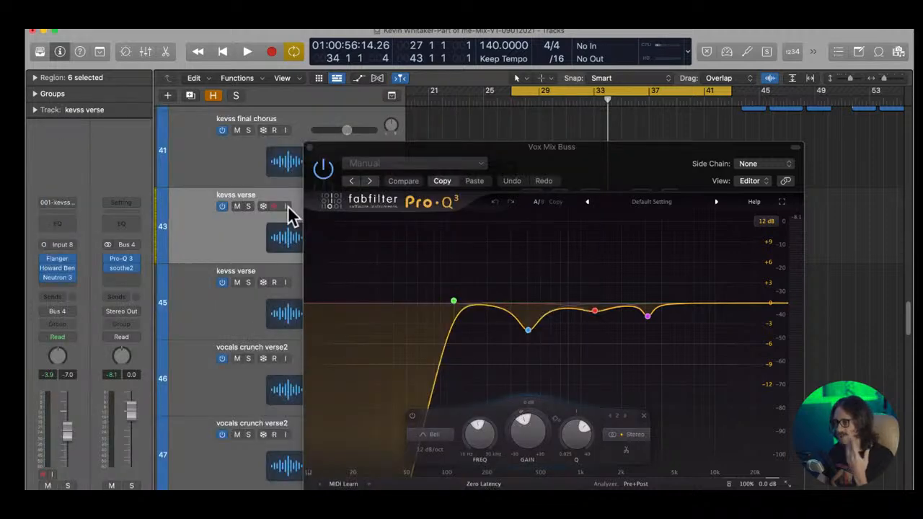
pyautogui.click(310, 146)
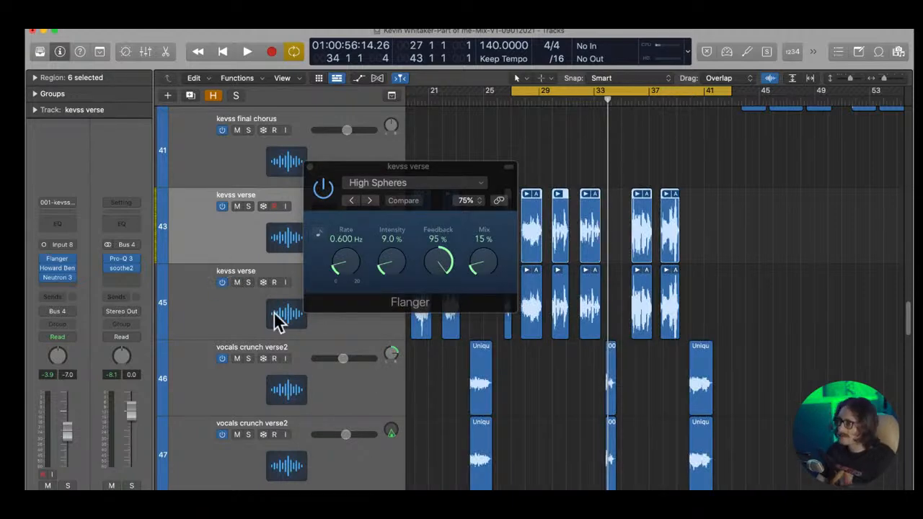
# - Open the Howard Ben, Pro-Q 3 and Nectar 3 plug-ins on kevss verse track 45 to examine their settings
pyautogui.scroll(2, 249, 229)
pyautogui.click(208, 356)
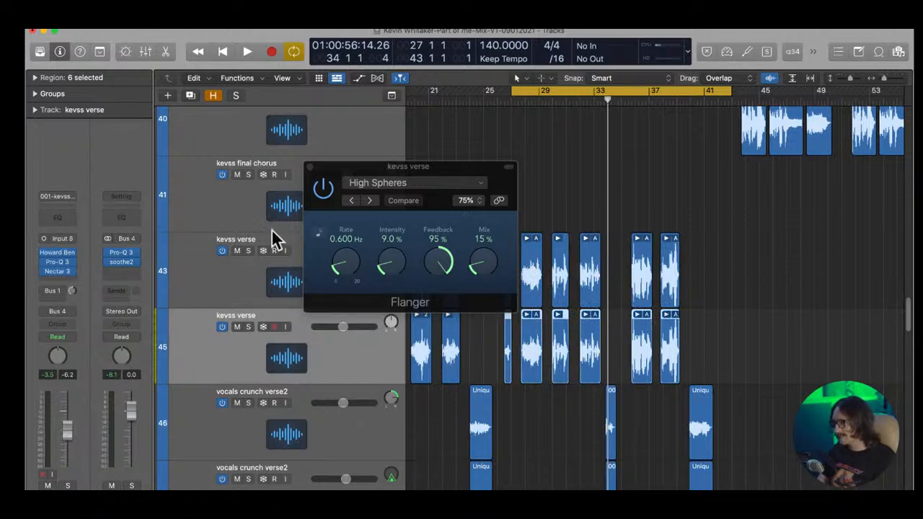
pyautogui.click(63, 256)
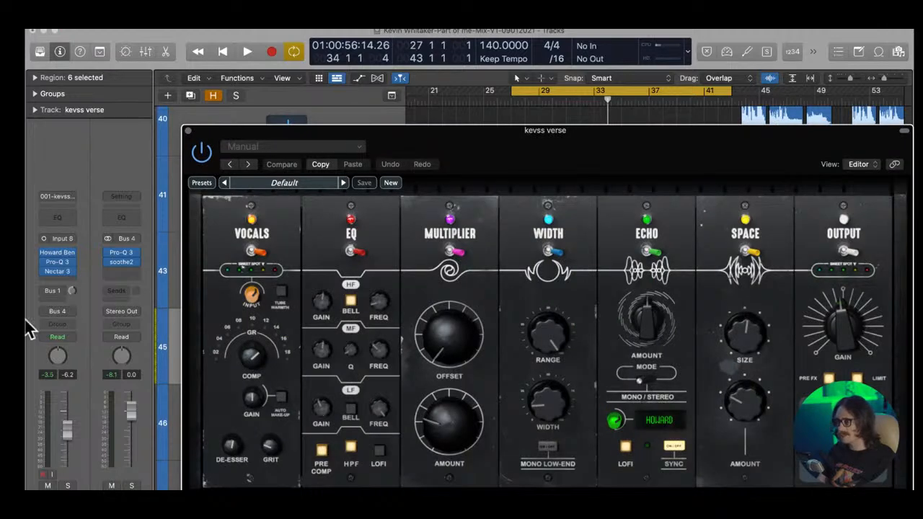
pyautogui.click(62, 262)
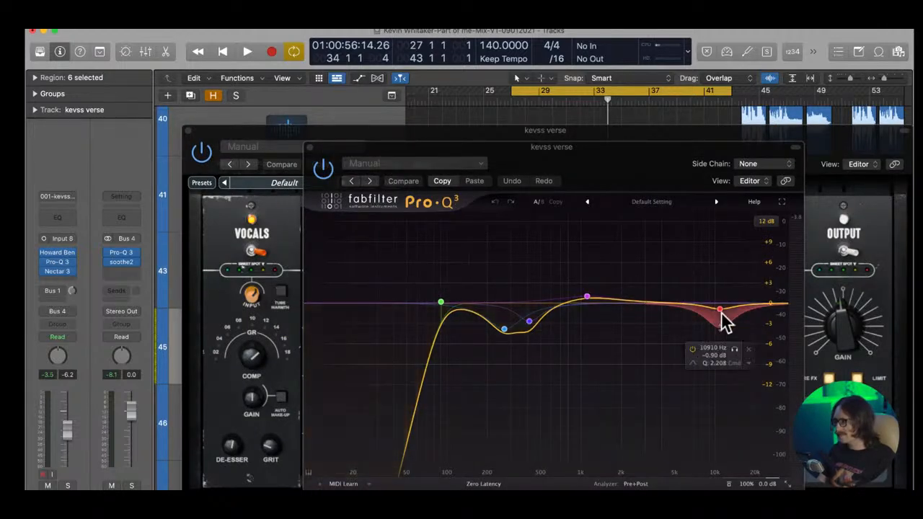
pyautogui.click(59, 272)
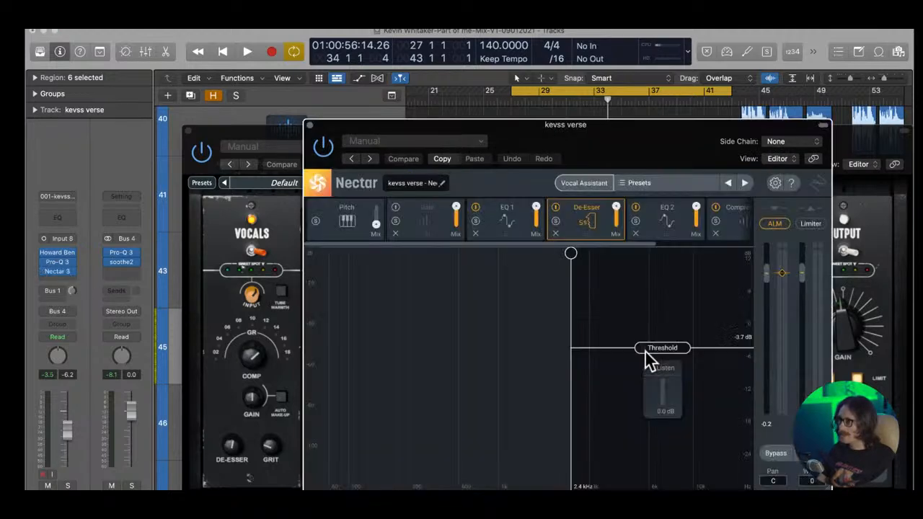
pyautogui.moveTo(566, 139); pyautogui.dragTo(426, 95)
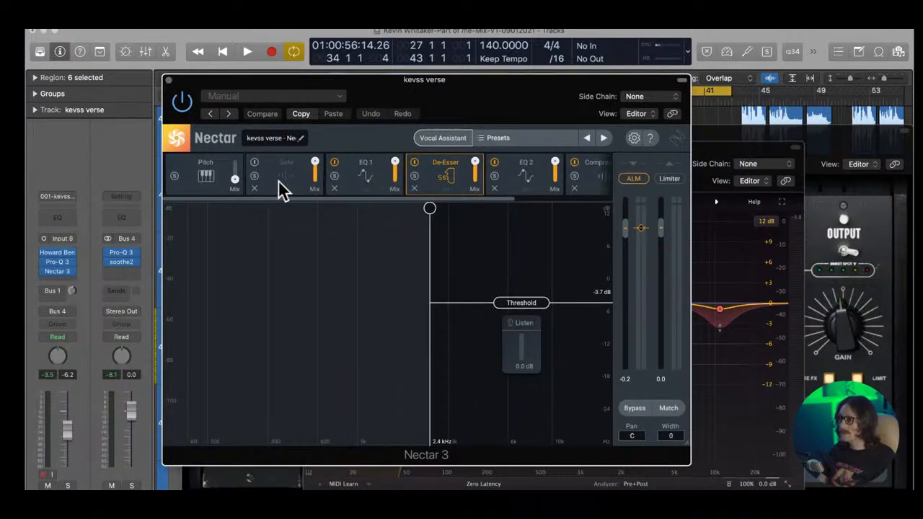
# - Inspect Nectar 3's EQ 1, De-Esser, EQ 2 and Compressor 1 modules, and close the three plug-in windows of track 45
pyautogui.click(366, 177)
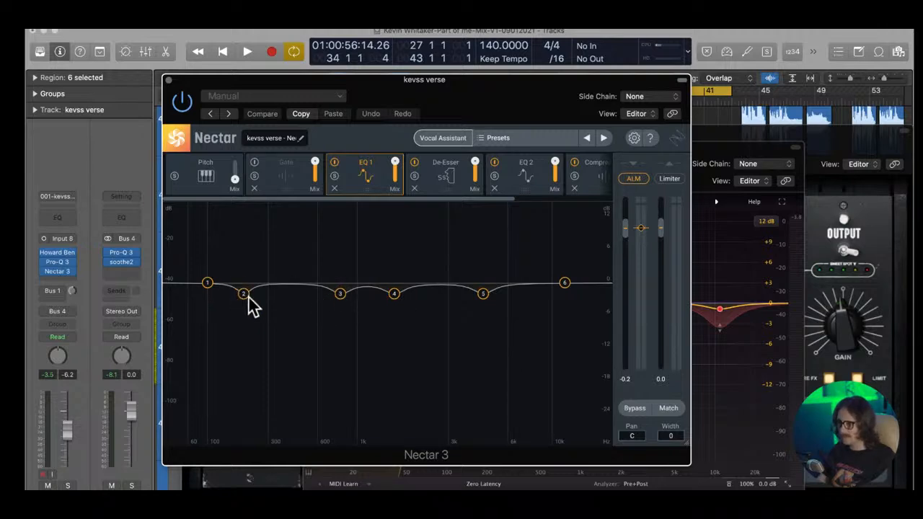
pyautogui.click(443, 181)
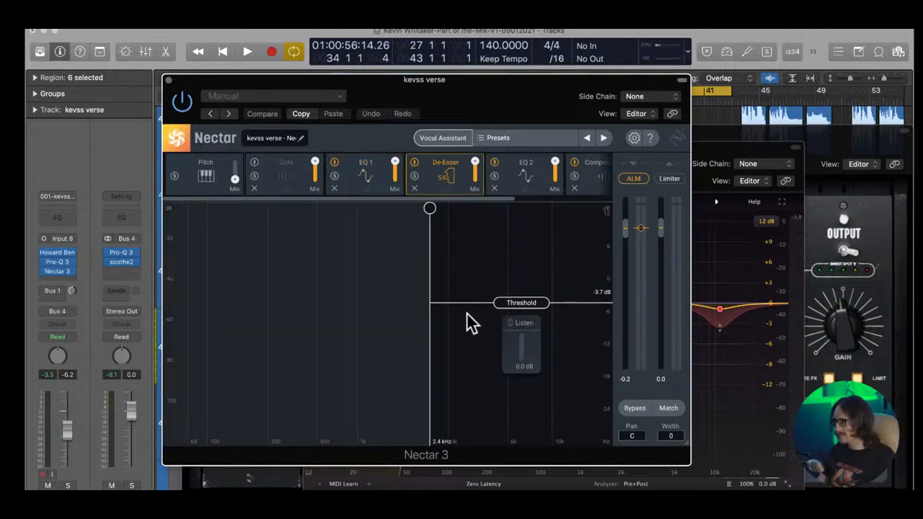
pyautogui.click(533, 174)
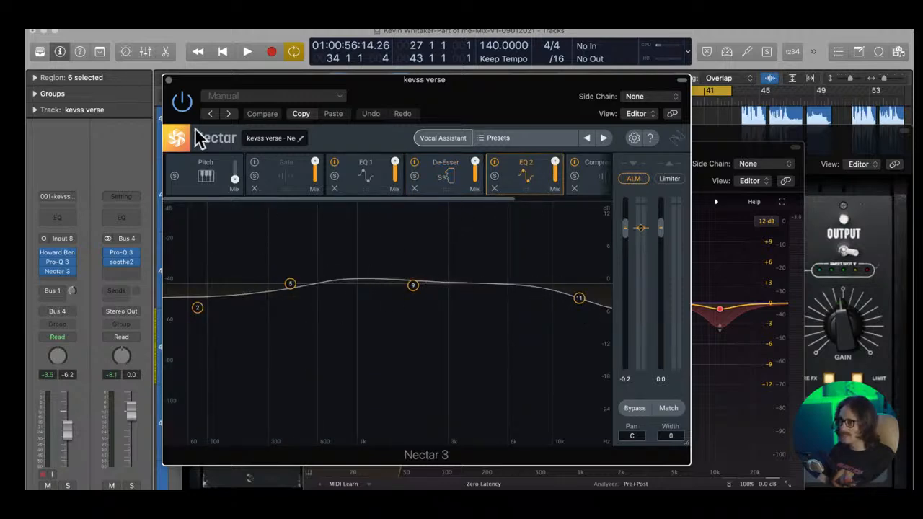
pyautogui.click(575, 177)
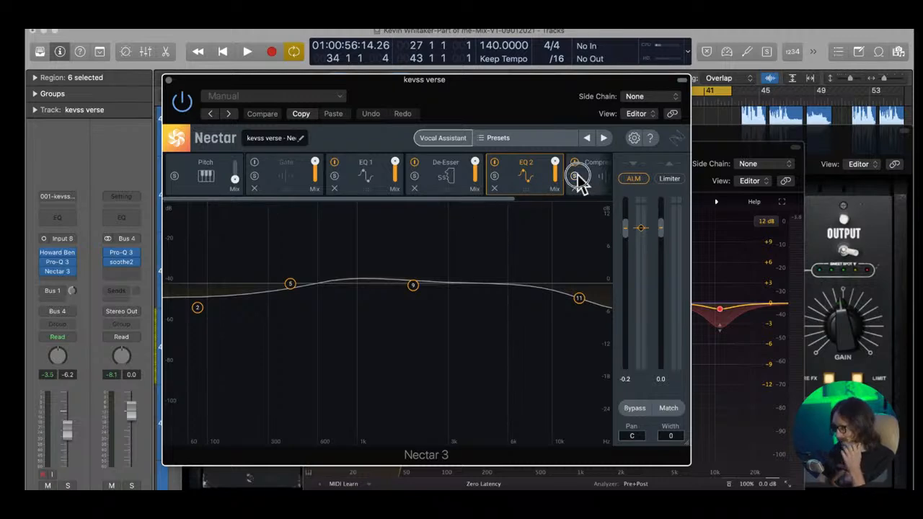
pyautogui.click(582, 180)
pyautogui.moveTo(459, 203); pyautogui.dragTo(666, 206)
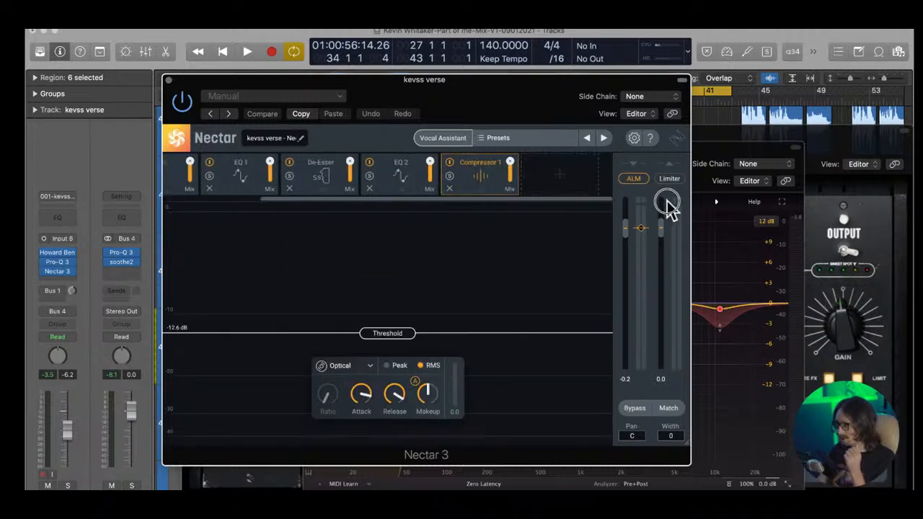
pyautogui.click(170, 78)
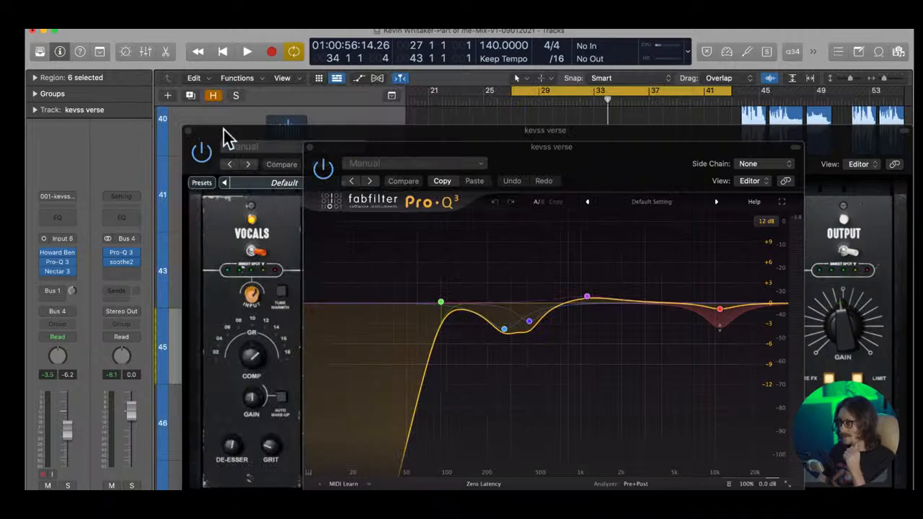
pyautogui.click(311, 146)
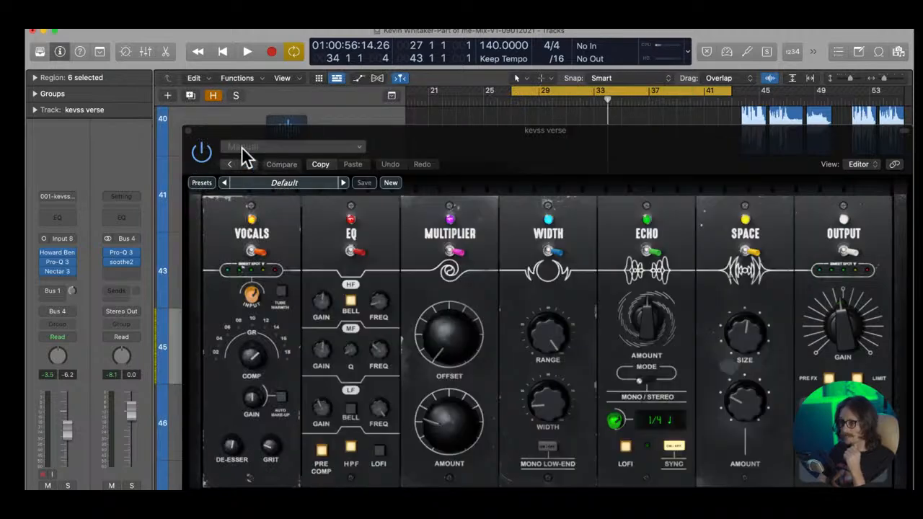
pyautogui.click(188, 132)
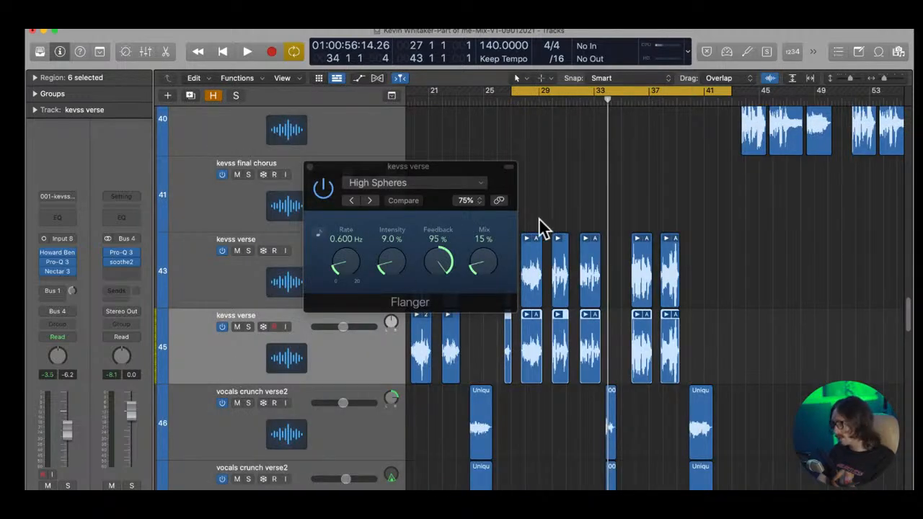
# - Play the cycled verse while muting and unmuting kevss verse tracks 43 and 45 in turn to compare them, and stop playback
pyautogui.click(236, 251)
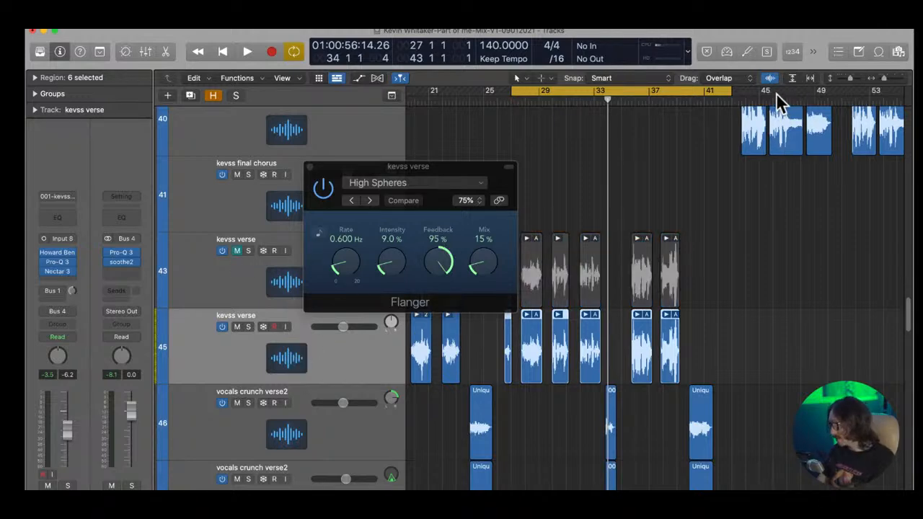
pyautogui.press('space')
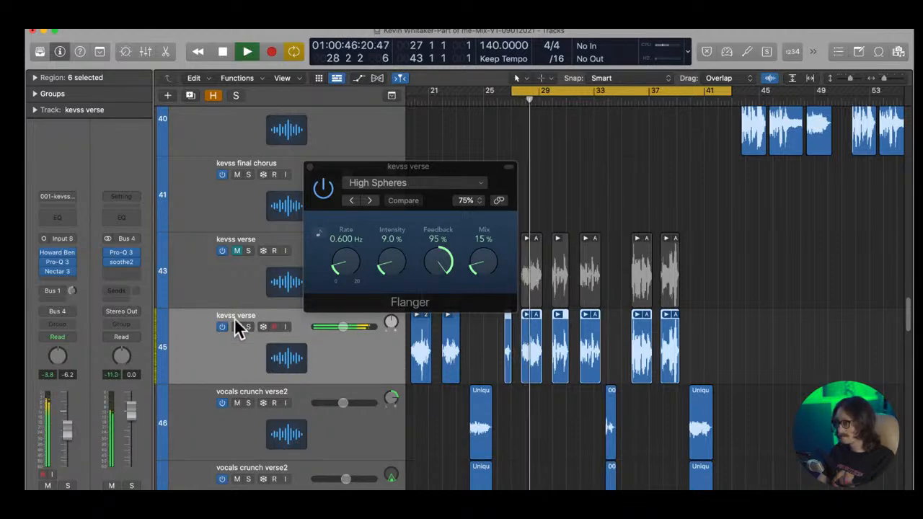
pyautogui.click(237, 251)
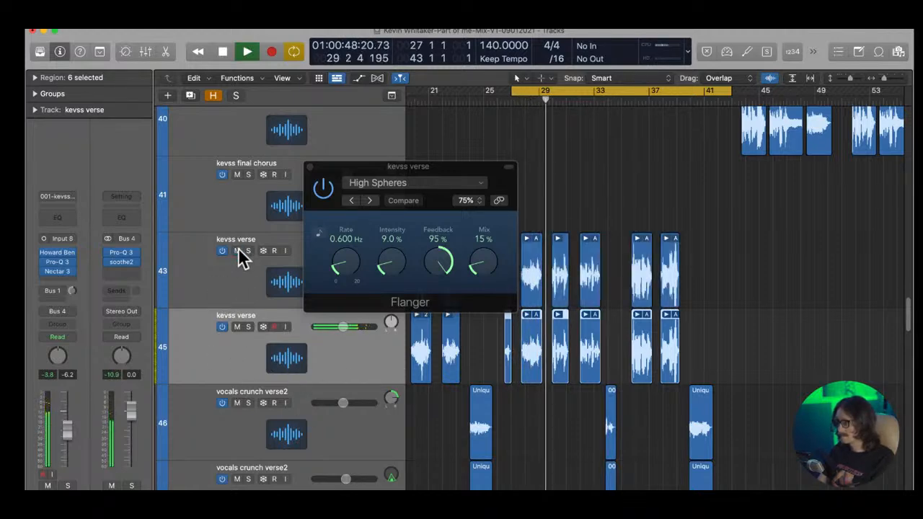
pyautogui.click(238, 327)
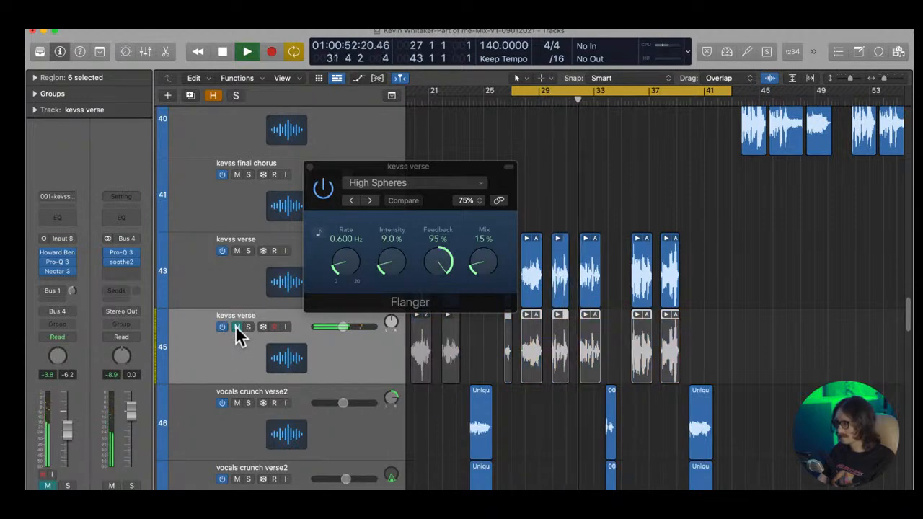
pyautogui.click(237, 328)
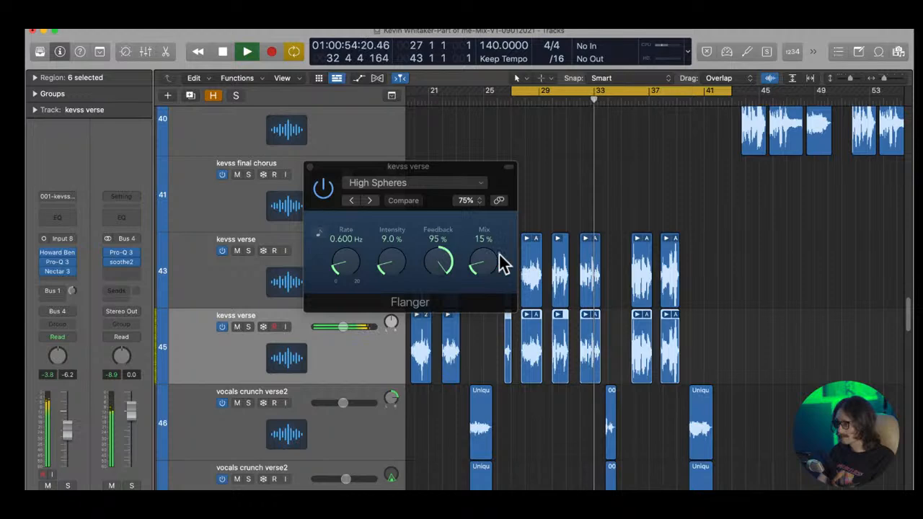
pyautogui.press('space')
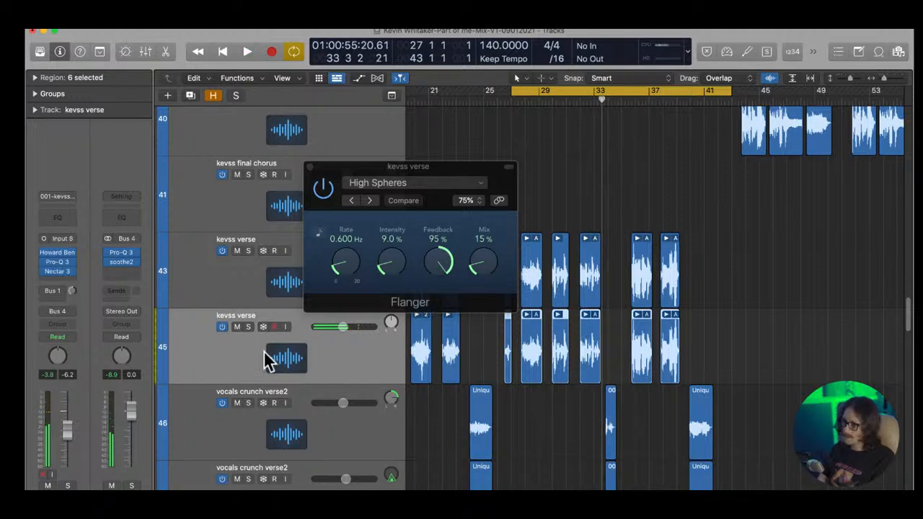
# - Move kevss verse track 45 above track 43 and rename it Lead Vox-verse
pyautogui.moveTo(264, 360); pyautogui.dragTo(224, 253)
pyautogui.click(226, 245)
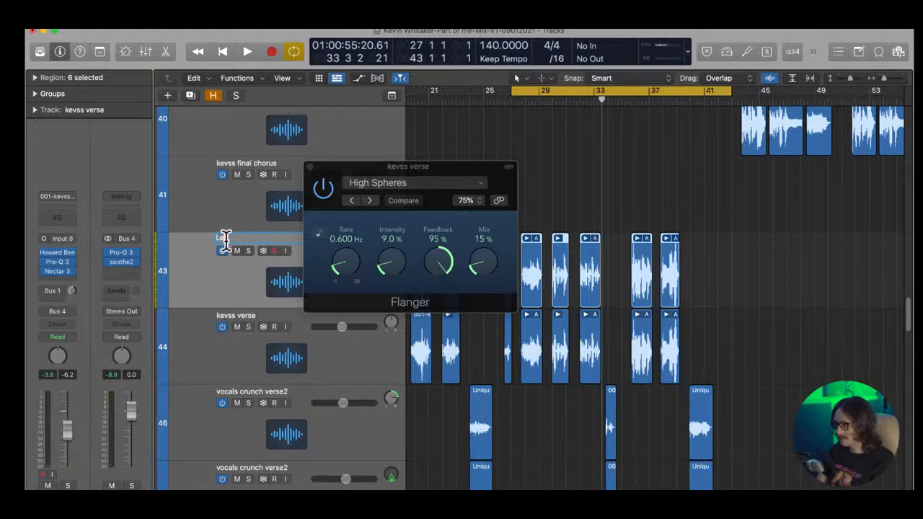
pyautogui.write('Lead Vox-verse')
pyautogui.press('Return')
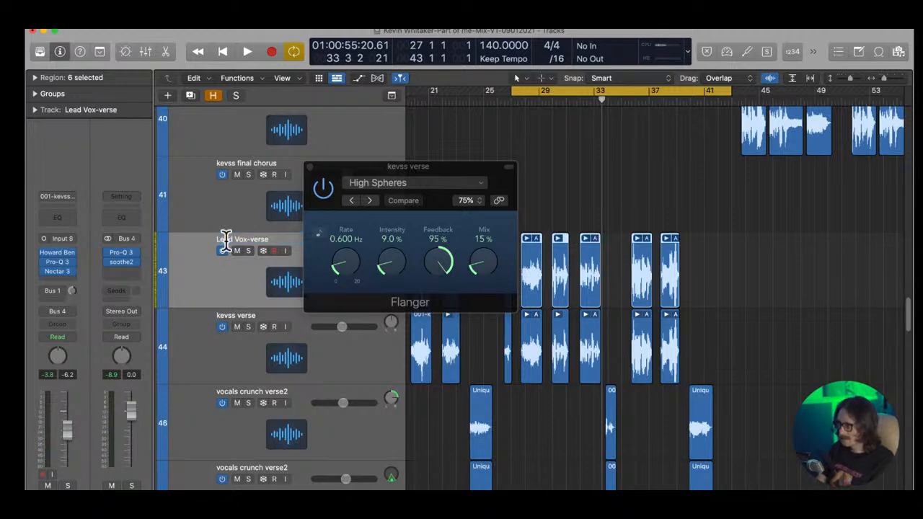
# - Select kevss verse track 44, review its insert chain, and close the Flanger window
pyautogui.click(239, 338)
pyautogui.moveTo(62, 263)
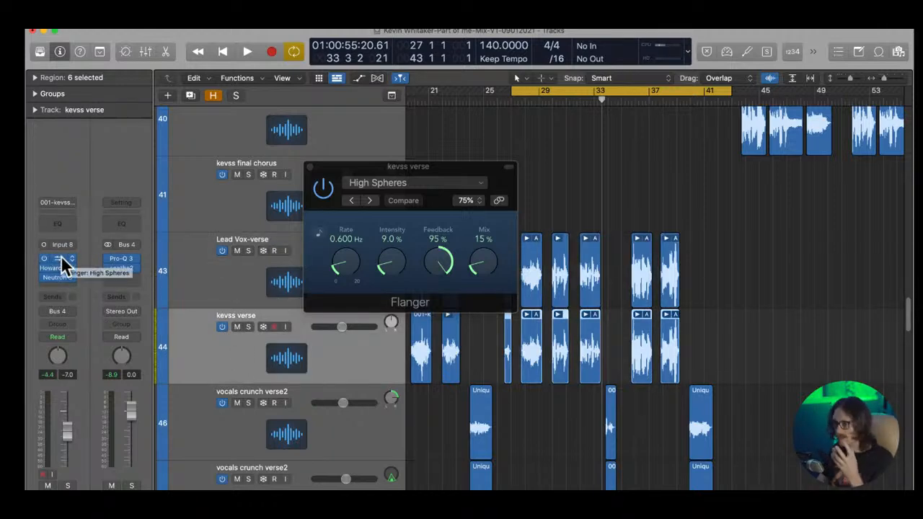
pyautogui.click(310, 168)
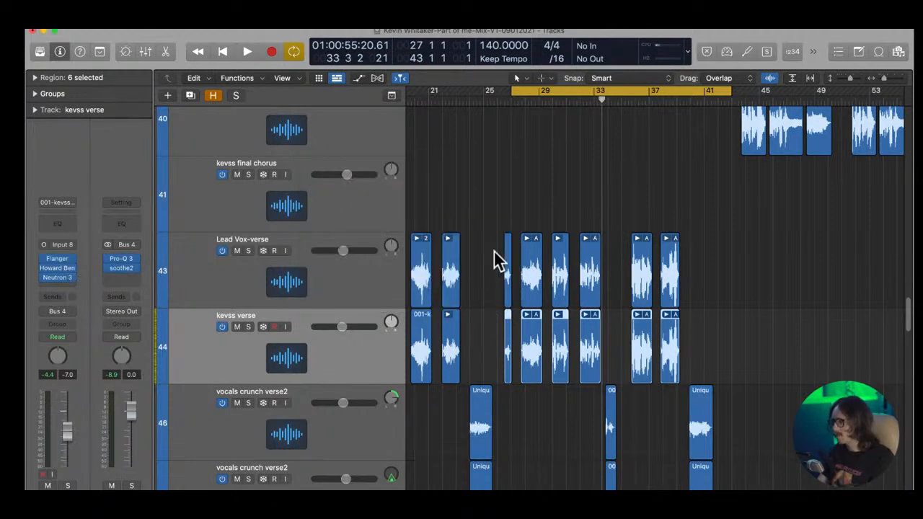
# - Open the Howard Ben plug-in on the Lead Vox-verse track, adjust its De-Esser amount, and close the plug-in
pyautogui.click(288, 278)
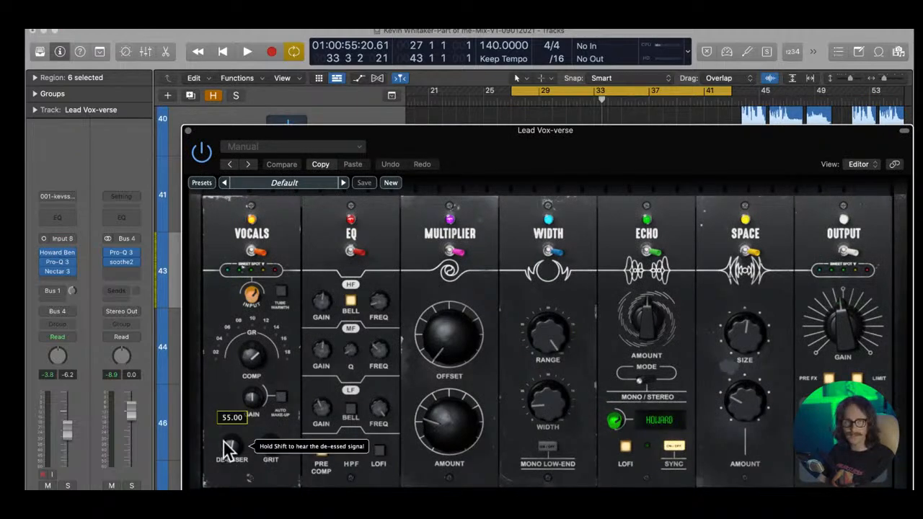
pyautogui.moveTo(223, 441); pyautogui.dragTo(231, 451)
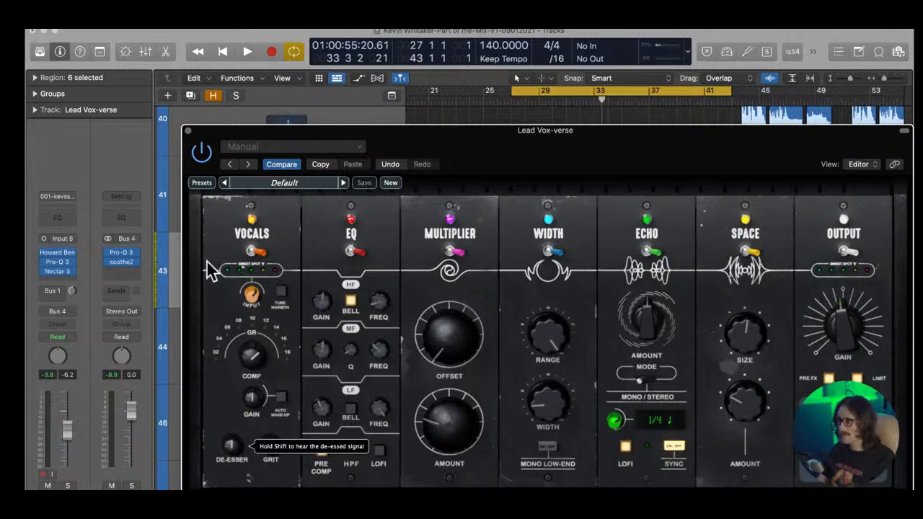
pyautogui.click(189, 130)
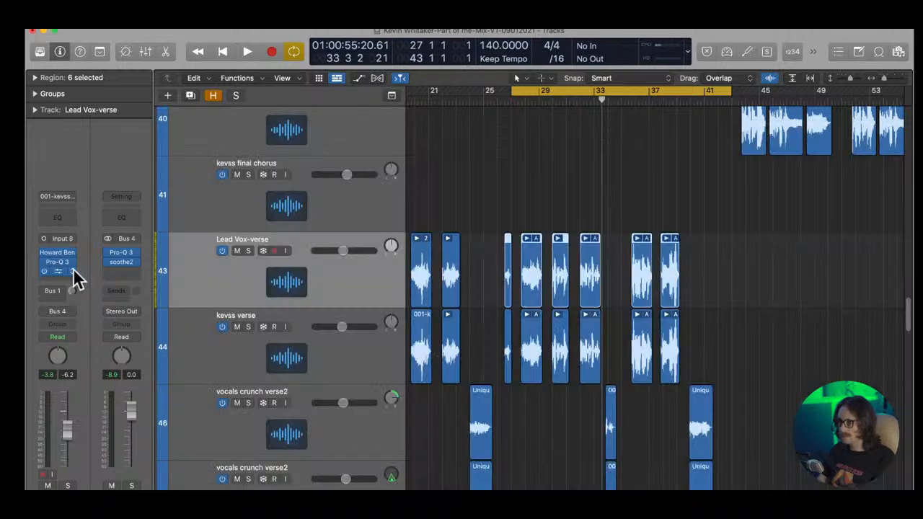
# - Open Nectar 3 on the Lead Vox-verse track, review its De-Esser module, and close the plug-in
pyautogui.click(59, 270)
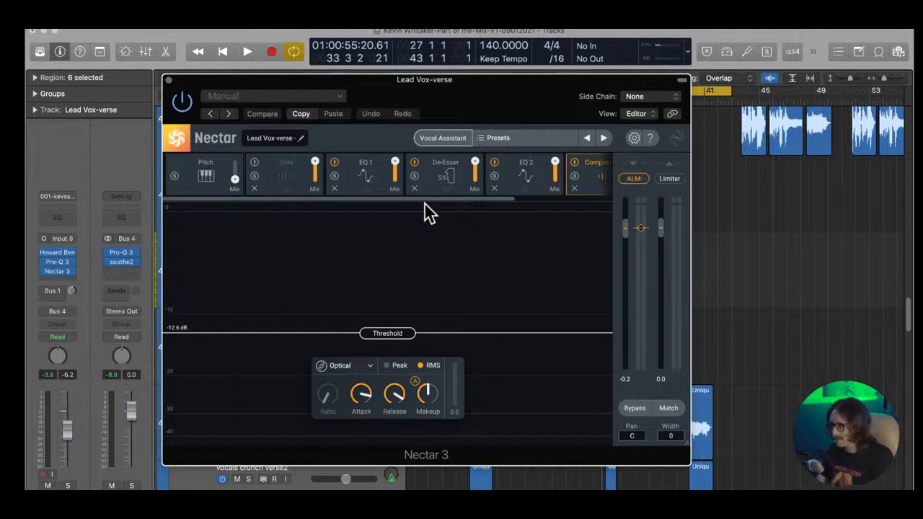
pyautogui.click(465, 173)
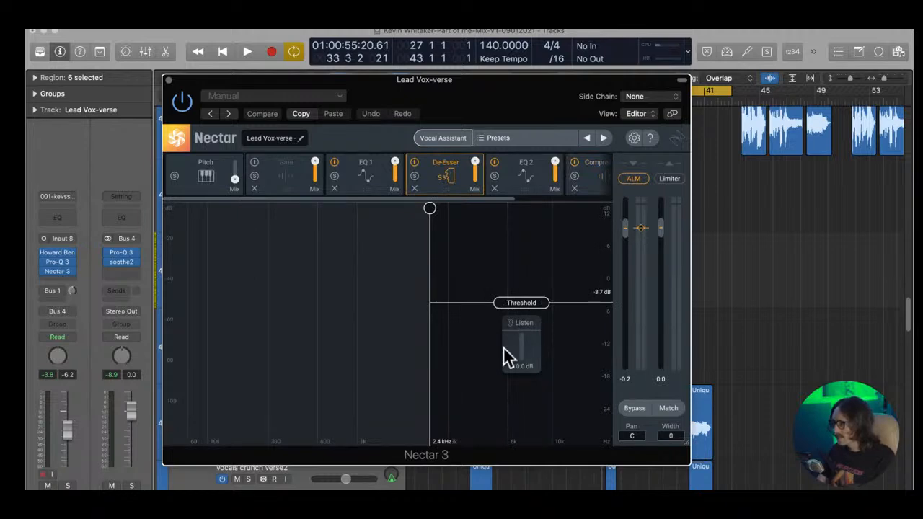
pyautogui.click(168, 80)
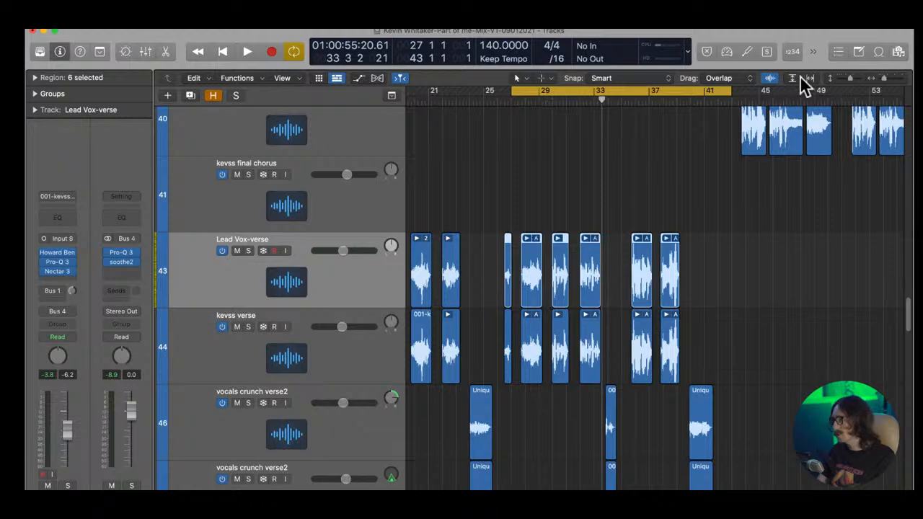
# - Bypass the insert plug-ins on the Lead Vox-verse and kevss verse tracks and audition the unprocessed verse vocals, replaying from around bar 28
pyautogui.moveTo(481, 216); pyautogui.dragTo(741, 415)
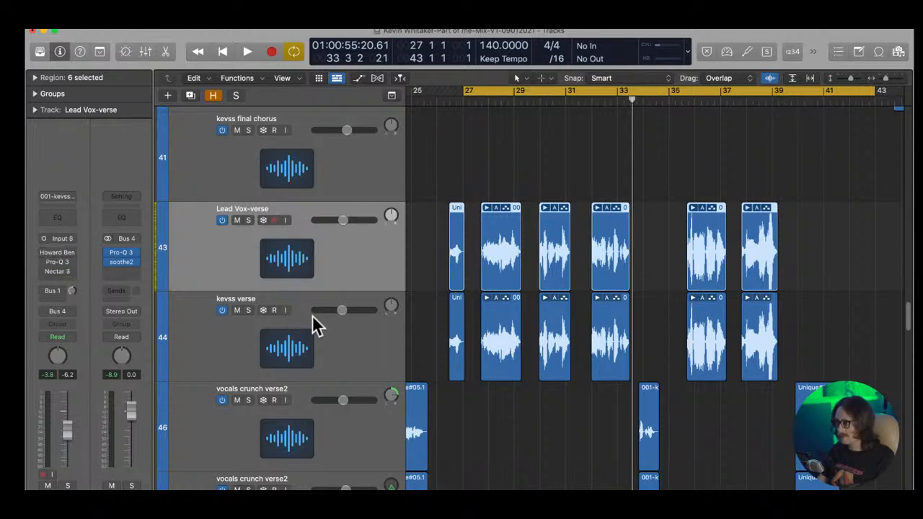
pyautogui.click(303, 335)
pyautogui.moveTo(44, 278); pyautogui.dragTo(43, 257)
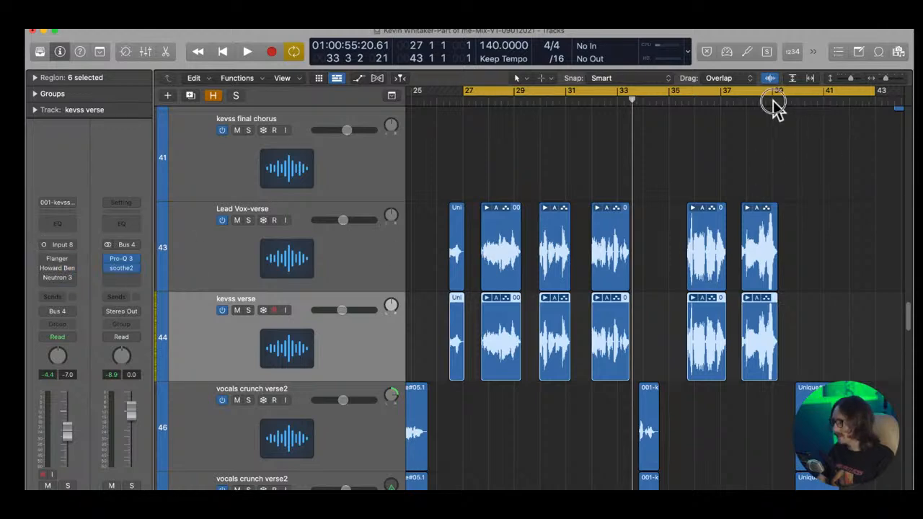
pyautogui.click(472, 186)
pyautogui.press('space')
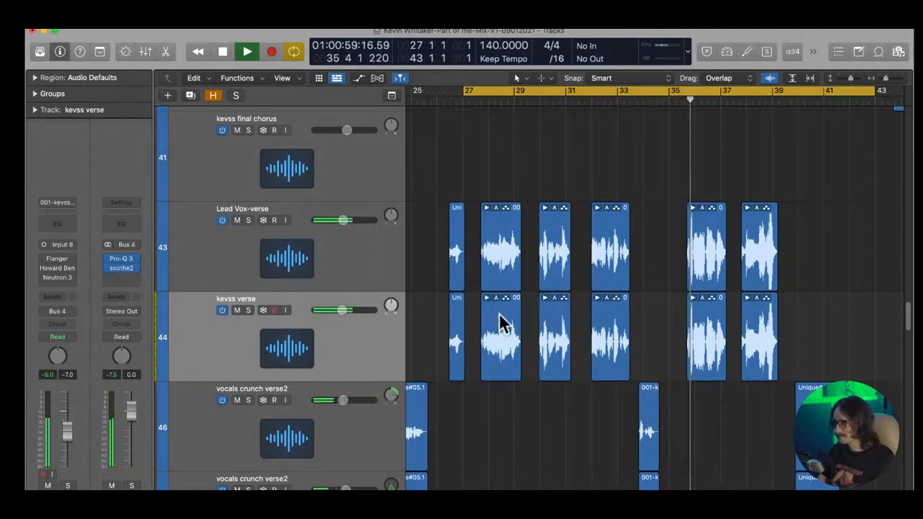
pyautogui.click(488, 100)
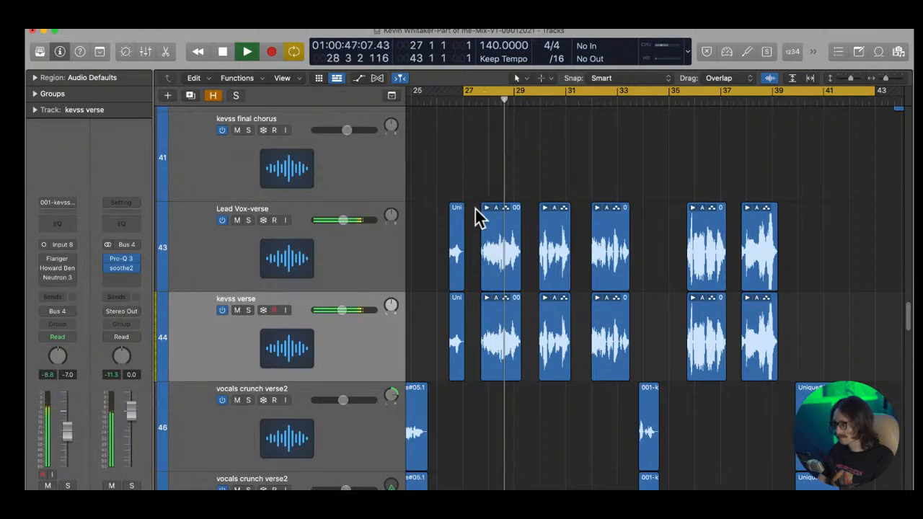
pyautogui.click(494, 97)
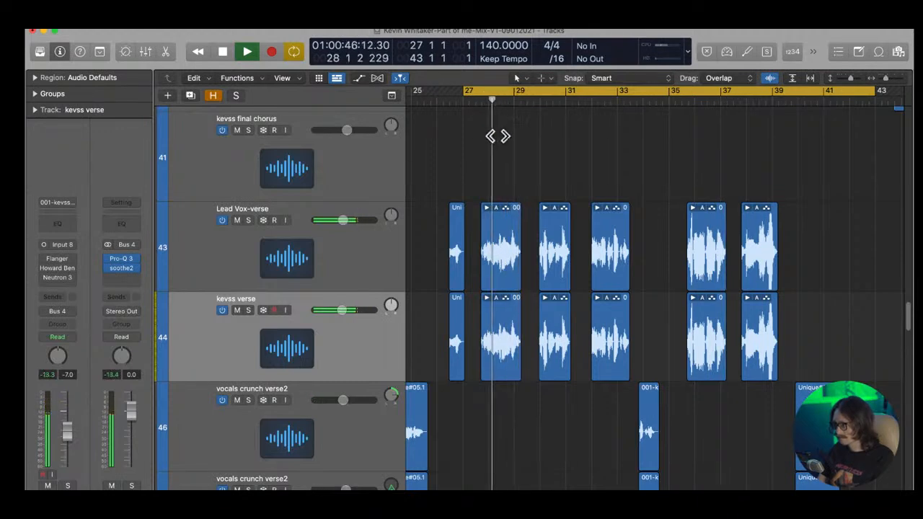
pyautogui.press('space')
# - Re-enable all three insert plug-ins on both the Lead Vox-verse track and kevss verse track 44
pyautogui.click(289, 239)
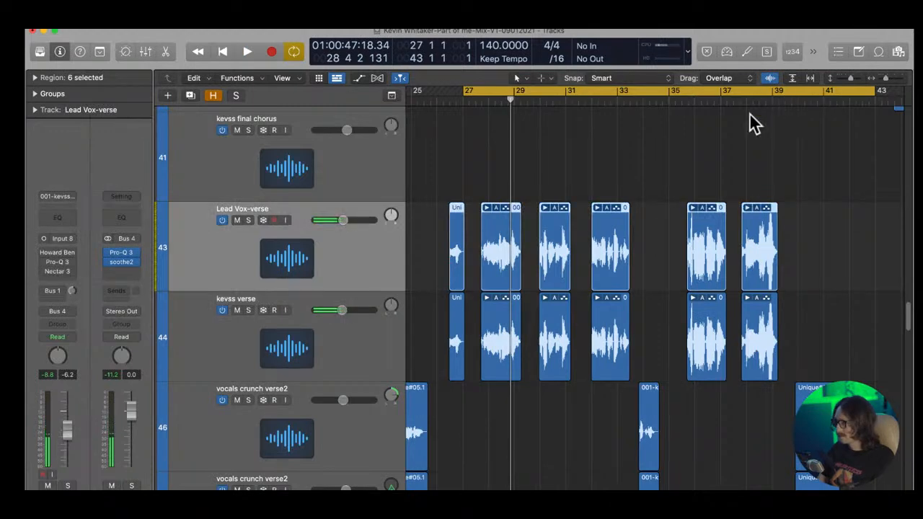
pyautogui.moveTo(47, 253)
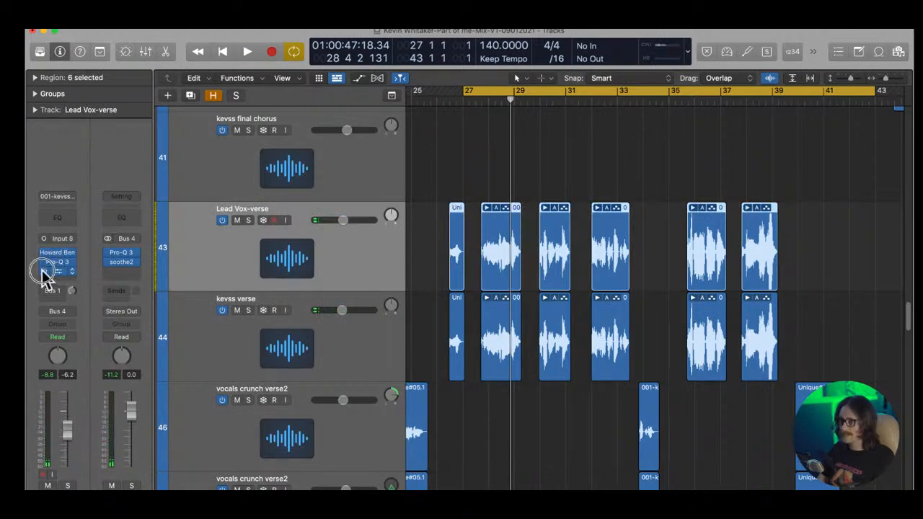
pyautogui.click(318, 339)
pyautogui.moveTo(44, 258); pyautogui.dragTo(45, 278)
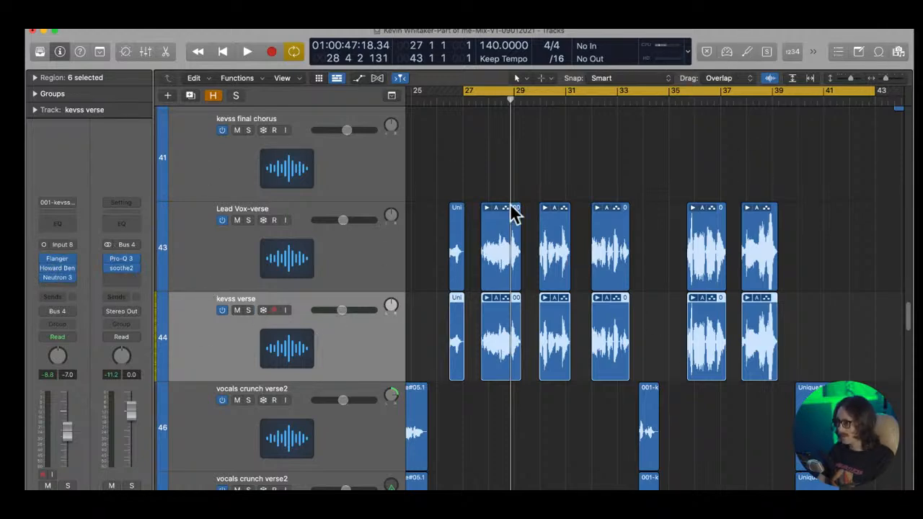
# - Select the brass 1 track and move the cycle range to the chorus at bars 43 to 59
pyautogui.scroll(-1, 454, 281)
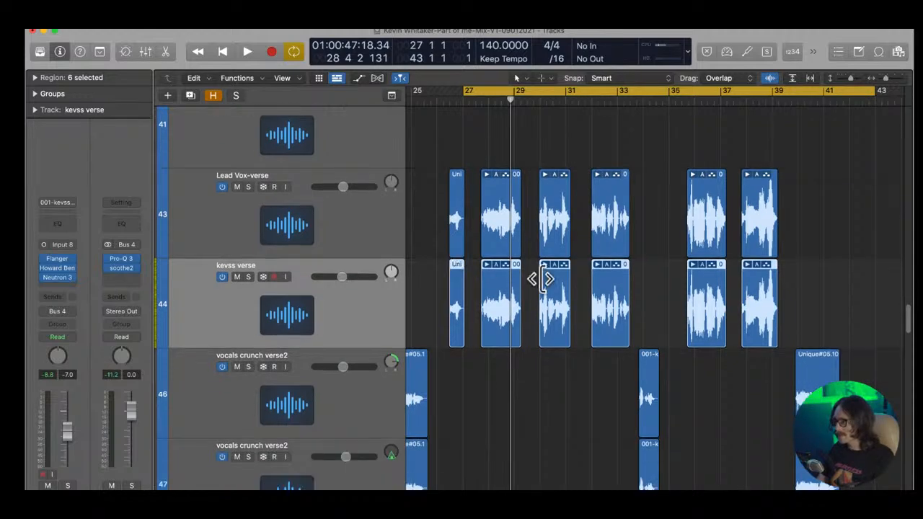
pyautogui.scroll(10, 540, 276)
pyautogui.scroll(15, 542, 283)
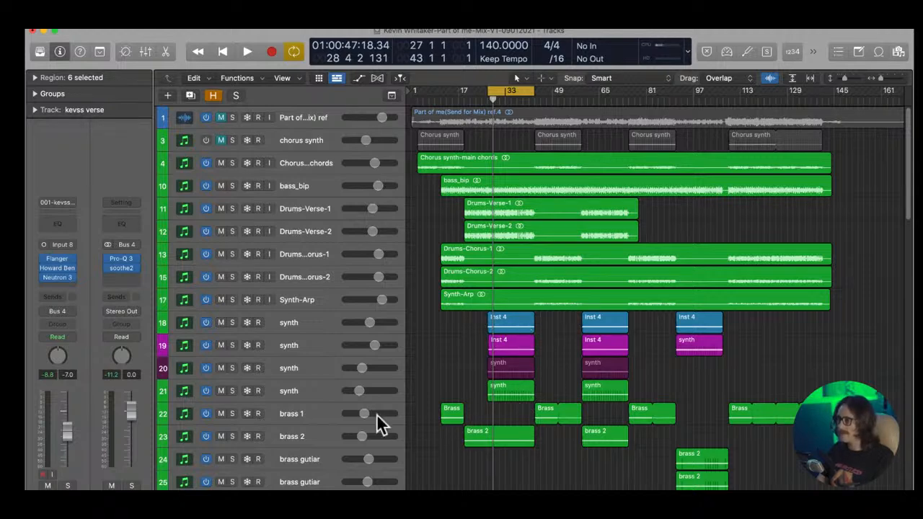
pyautogui.click(325, 415)
pyautogui.moveTo(525, 88); pyautogui.dragTo(571, 94)
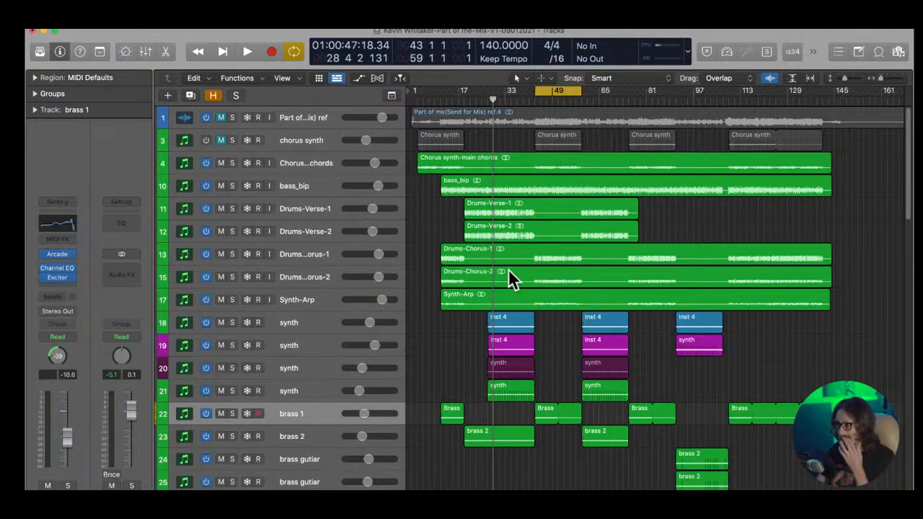
# - Solo the muted reference mix on track 1, play the cycled chorus, stop playback, and turn the solo off
pyautogui.click(233, 117)
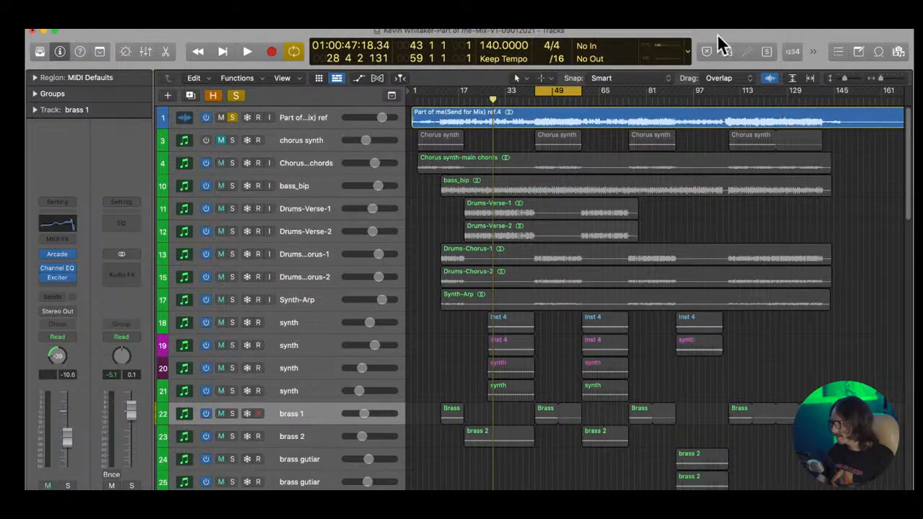
pyautogui.press('space')
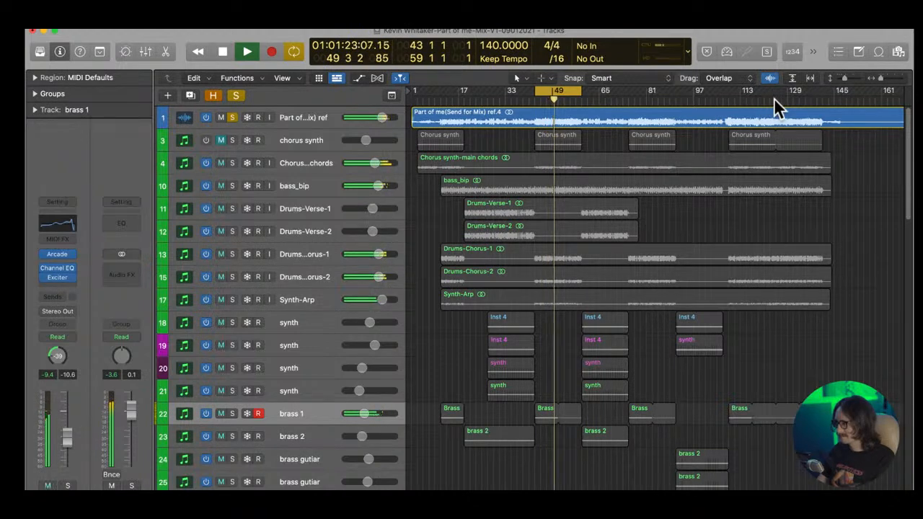
pyautogui.press('space')
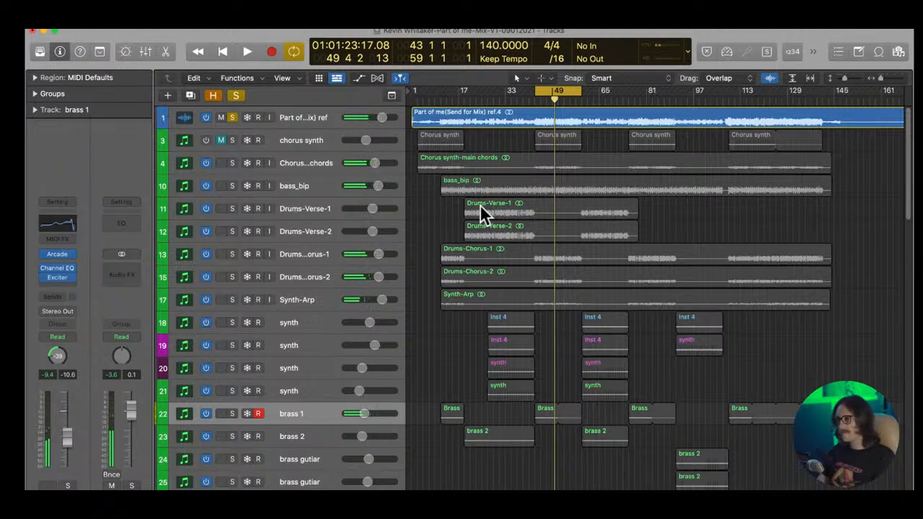
pyautogui.click(232, 117)
pyautogui.click(233, 118)
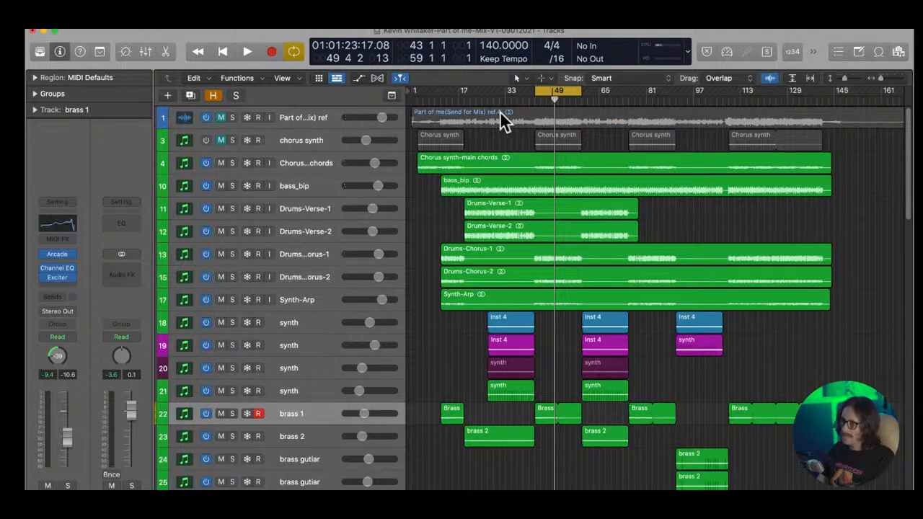
# - Examine the arrangement around the cycled chorus, from the chorus guitar regions on tracks 64 and 65 to the drum tracks
pyautogui.scroll(-15, 473, 220)
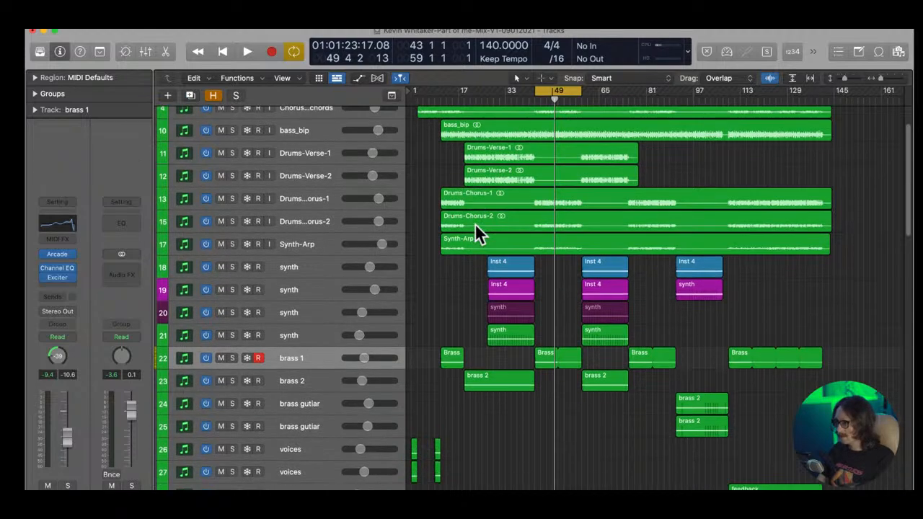
pyautogui.scroll(-10, 476, 229)
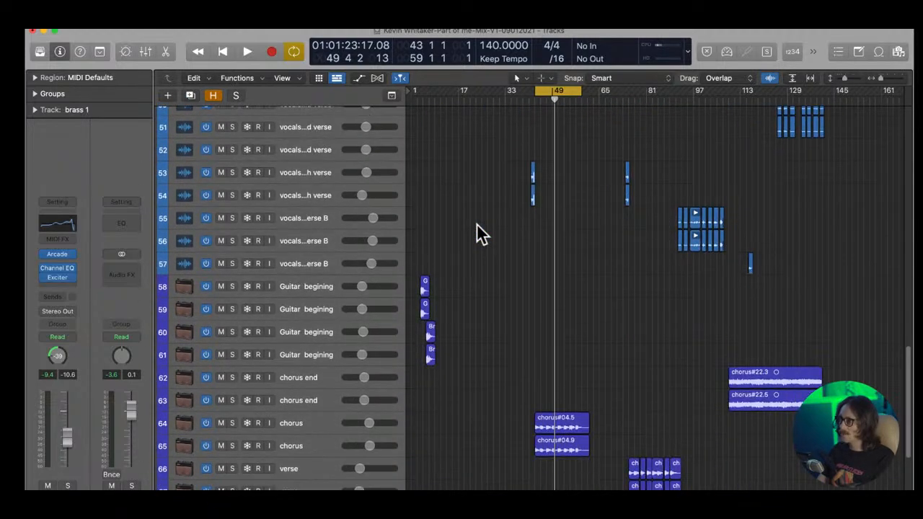
pyautogui.keyDown('ctrl'); pyautogui.keyDown('alt'); pyautogui.click(522, 317); pyautogui.keyUp('alt'); pyautogui.keyUp('ctrl')
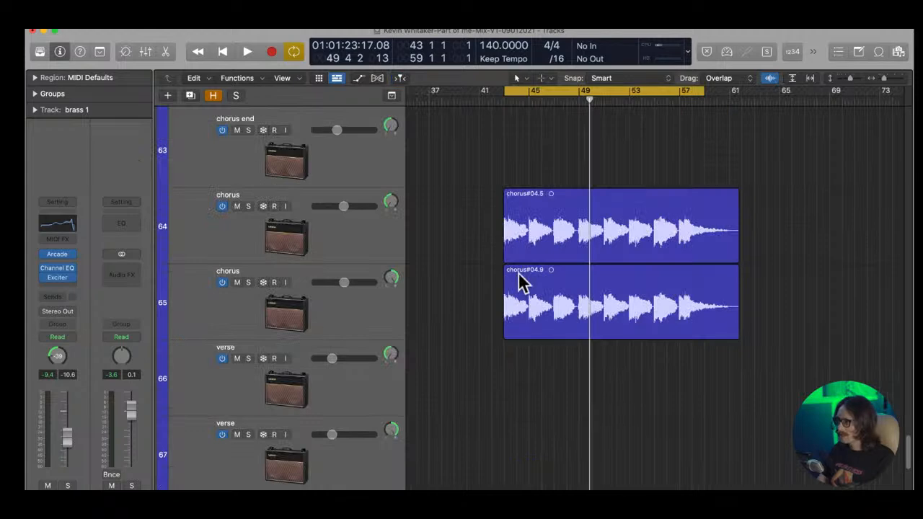
pyautogui.keyDown('ctrl'); pyautogui.keyDown('alt'); pyautogui.click(556, 354); pyautogui.keyUp('alt'); pyautogui.keyUp('ctrl')
pyautogui.scroll(5, 555, 349)
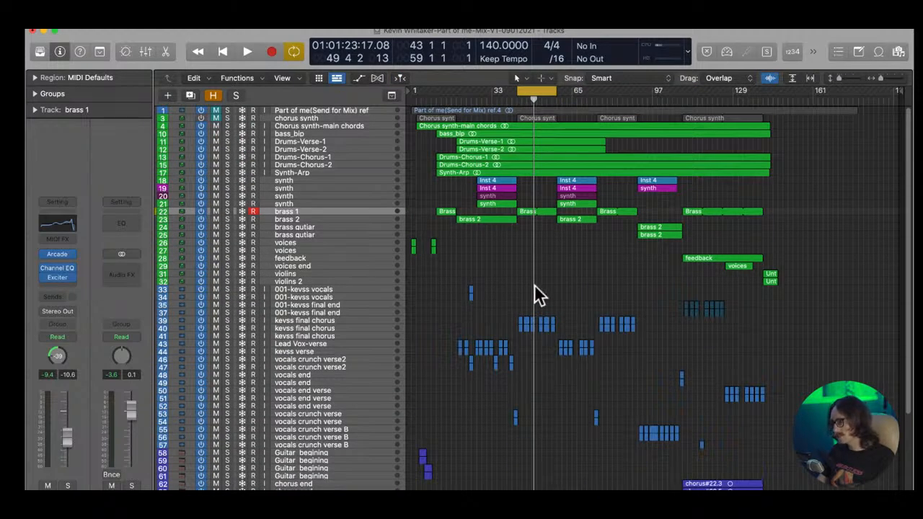
pyautogui.moveTo(505, 120); pyautogui.dragTo(580, 278)
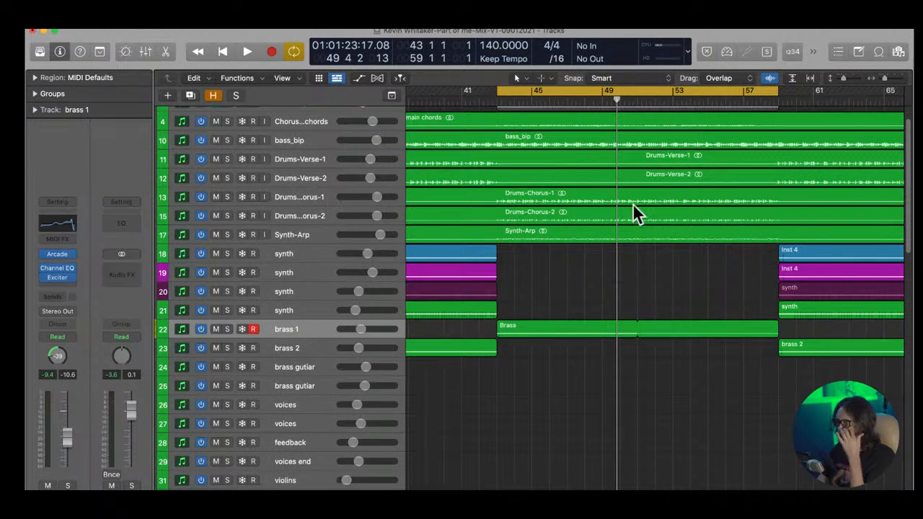
pyautogui.keyDown('ctrl'); pyautogui.keyDown('alt'); pyautogui.click(511, 233); pyautogui.keyUp('alt'); pyautogui.keyUp('ctrl')
pyautogui.keyDown('ctrl'); pyautogui.keyDown('alt'); pyautogui.click(558, 142); pyautogui.keyUp('alt'); pyautogui.keyUp('ctrl')
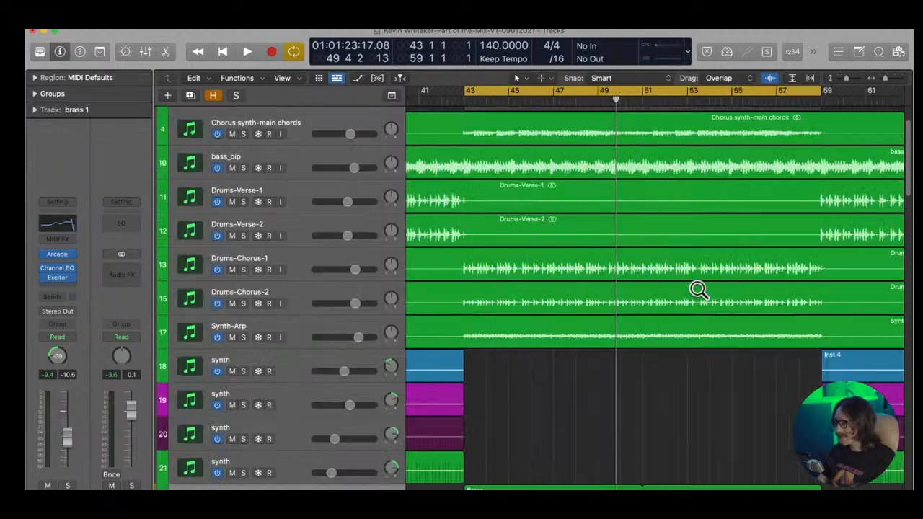
# - Select Drums-Verse-1, Drums-Verse-2, Drums-Chorus-1 and Drums-Chorus-2 in turn to review their insert chains and bus routing
pyautogui.click(303, 202)
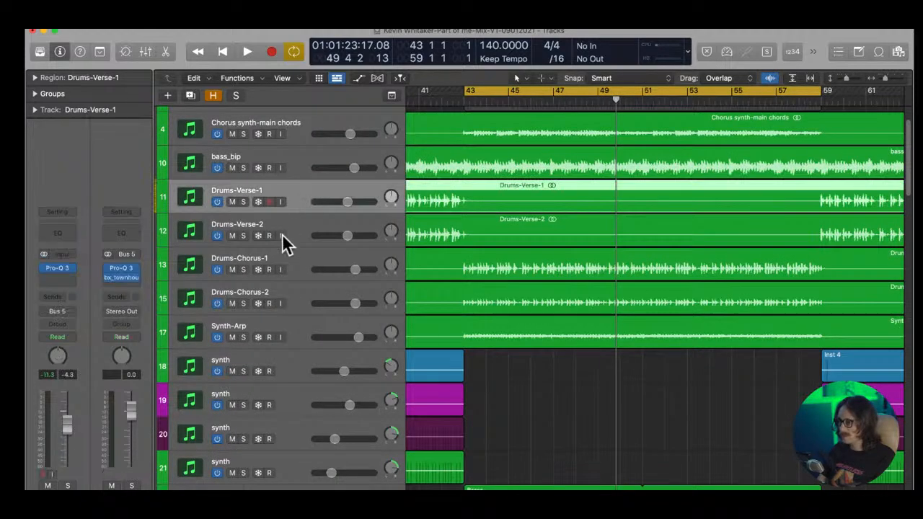
pyautogui.click(297, 228)
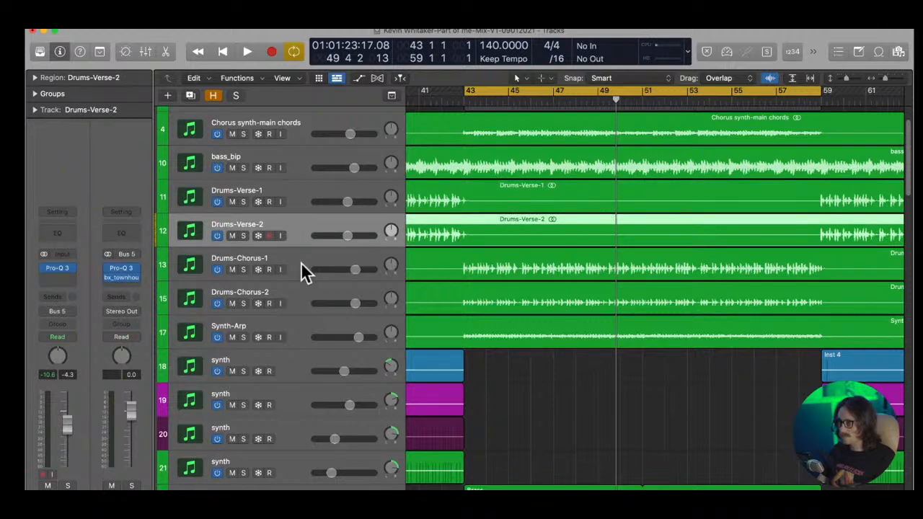
pyautogui.click(303, 273)
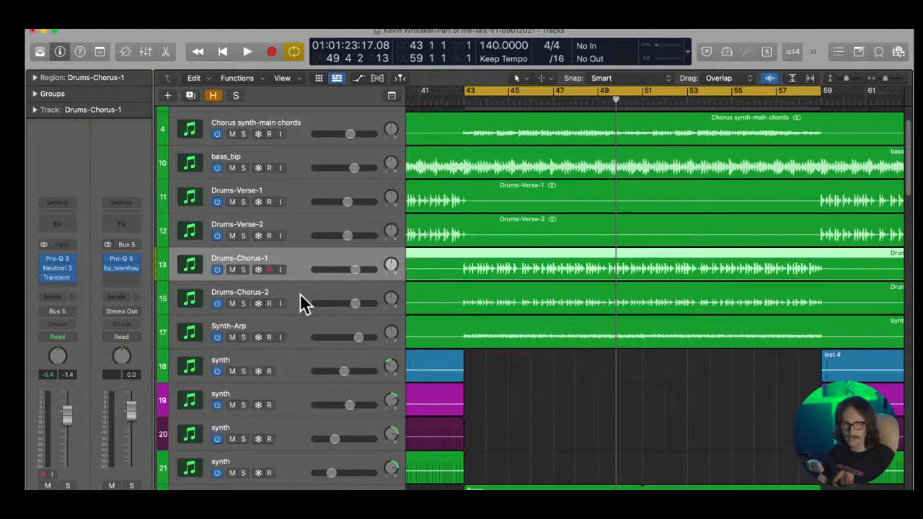
pyautogui.click(300, 294)
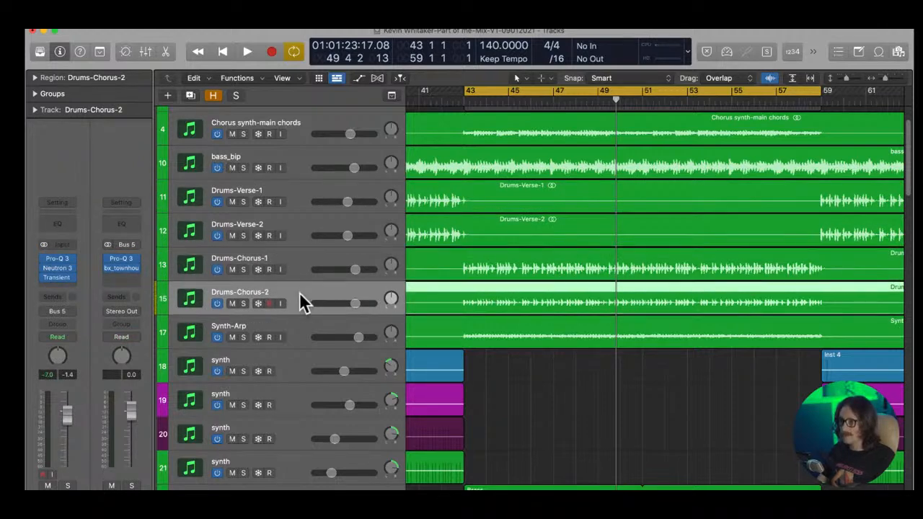
# - Open Pro-Q 3 and Neutron 3 on Drums-Chorus-2 and review Neutron's Sculptor, Equalizer, Exciter and Compressor 1 modules
pyautogui.click(59, 258)
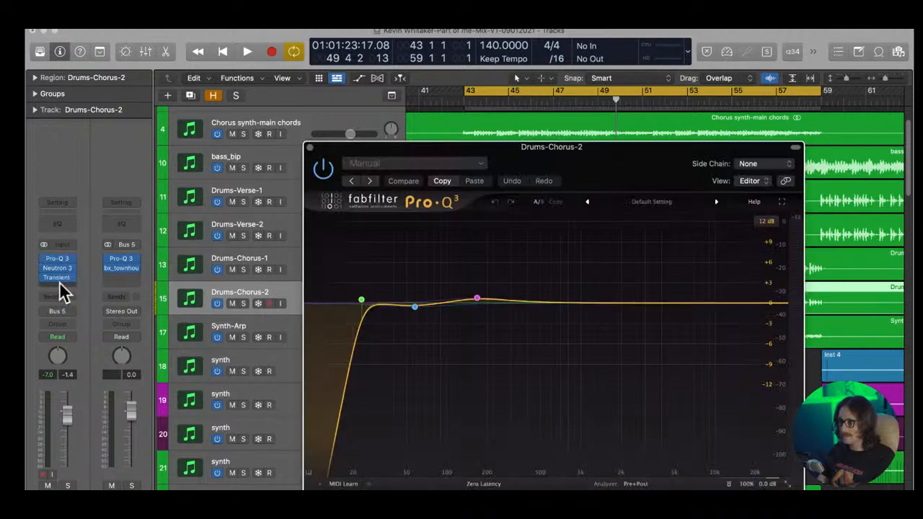
pyautogui.moveTo(57, 283); pyautogui.dragTo(63, 277)
pyautogui.click(63, 277)
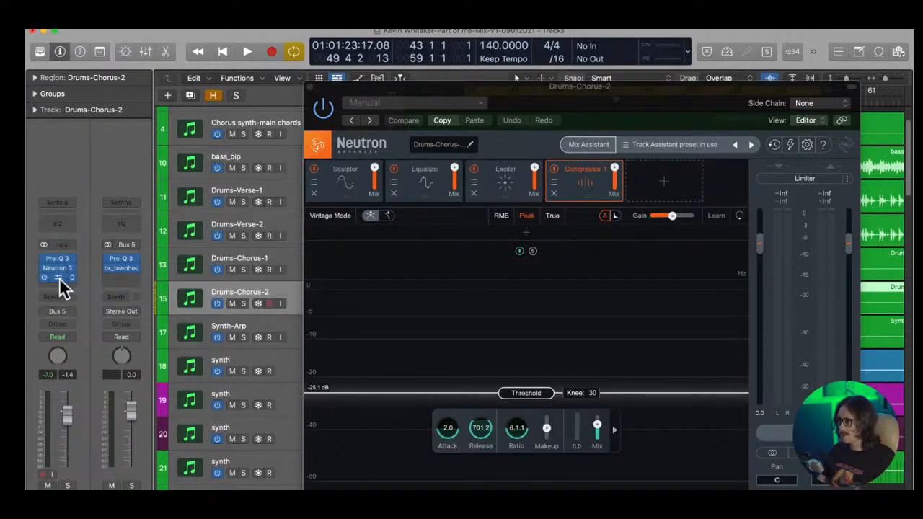
pyautogui.click(339, 181)
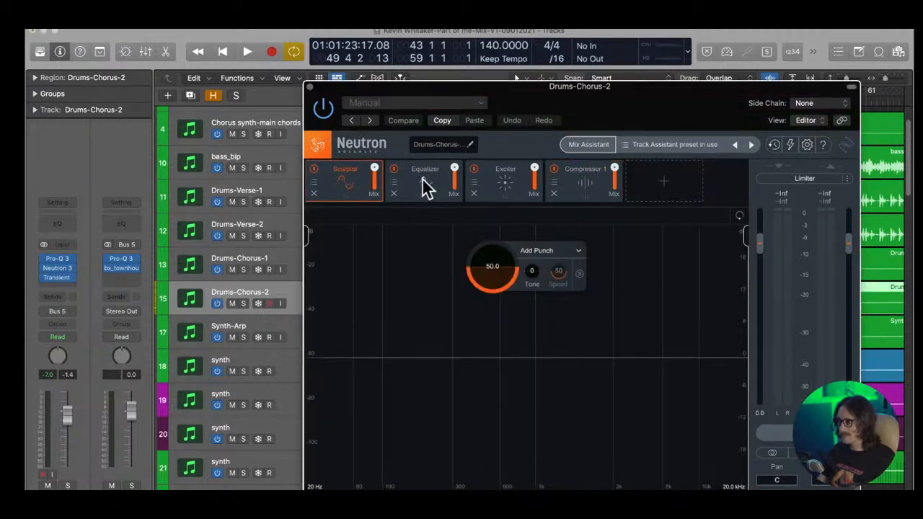
pyautogui.click(427, 183)
pyautogui.click(525, 190)
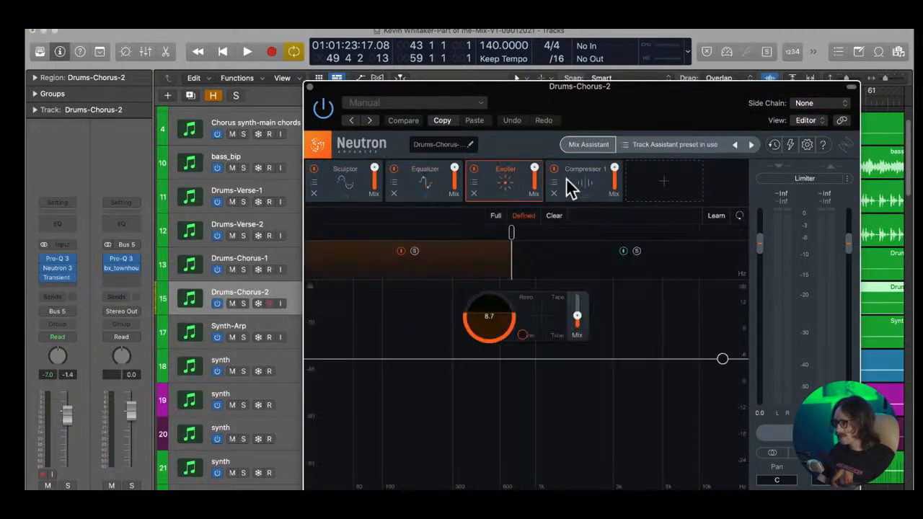
pyautogui.click(567, 181)
# - Open Transient Master on Drums-Chorus-2 to review its settings, and close the Neutron 3, Transient Master and Pro-Q 3 windows
pyautogui.click(59, 278)
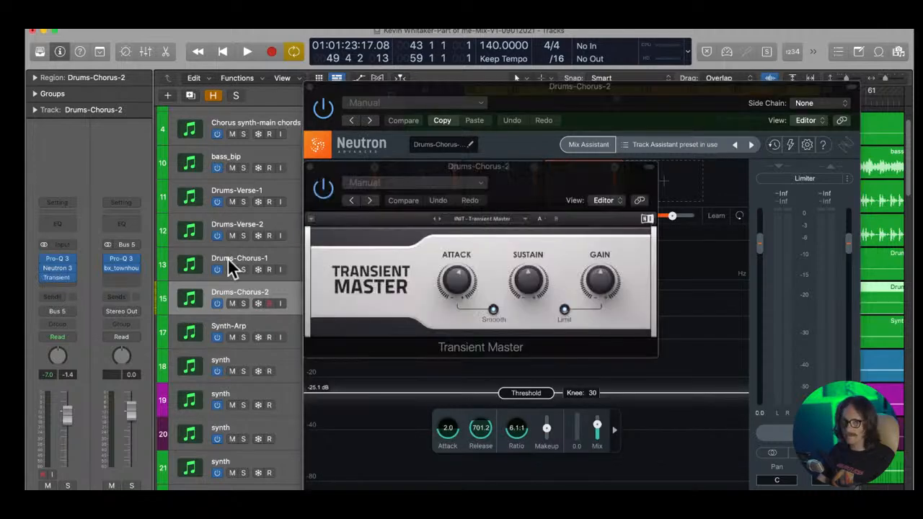
pyautogui.click(311, 87)
pyautogui.click(311, 167)
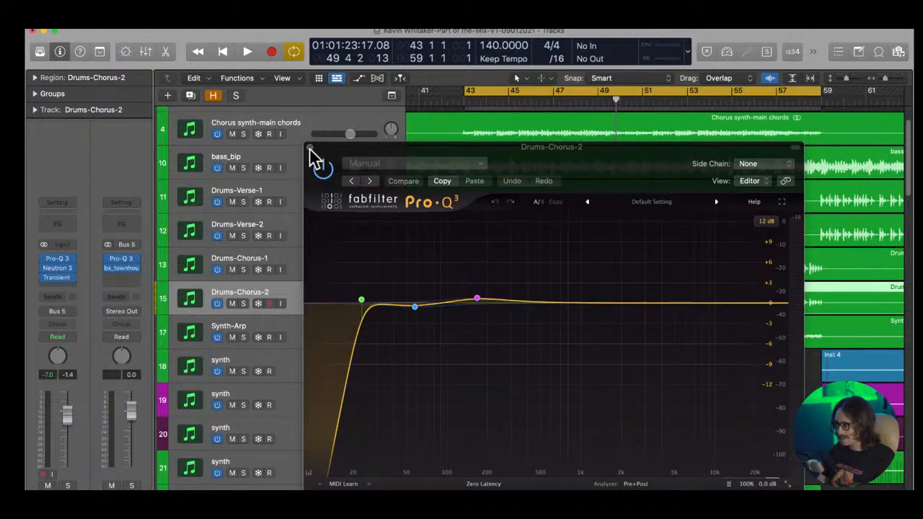
pyautogui.click(309, 147)
pyautogui.keyDown('ctrl'); pyautogui.keyDown('alt'); pyautogui.click(507, 282); pyautogui.keyUp('alt'); pyautogui.keyUp('ctrl')
pyautogui.moveTo(548, 126); pyautogui.dragTo(756, 339)
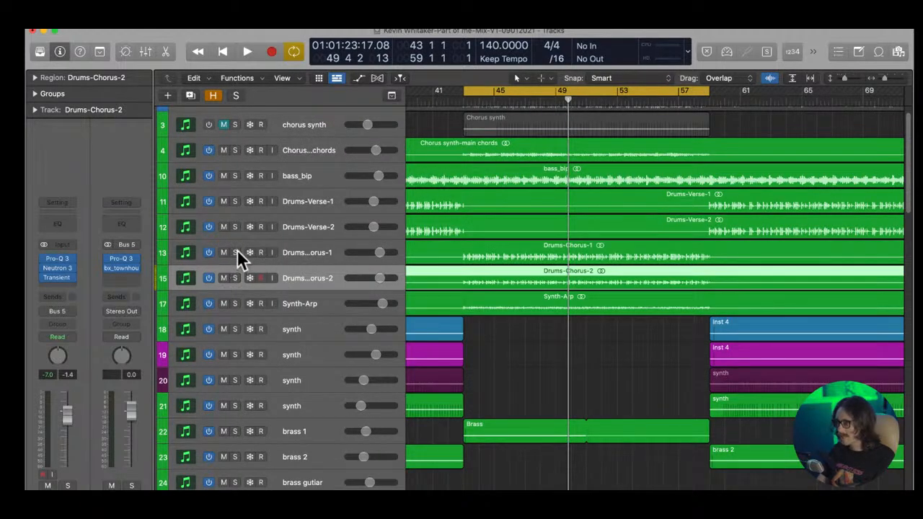
# - Solo Drums-Chorus-1 and Drums-Chorus-2, and review the Pro-Q 3 and bx_townhouse Buss Compressor settings on their Drums Mix Buss
pyautogui.moveTo(235, 252); pyautogui.dragTo(234, 279)
pyautogui.click(300, 256)
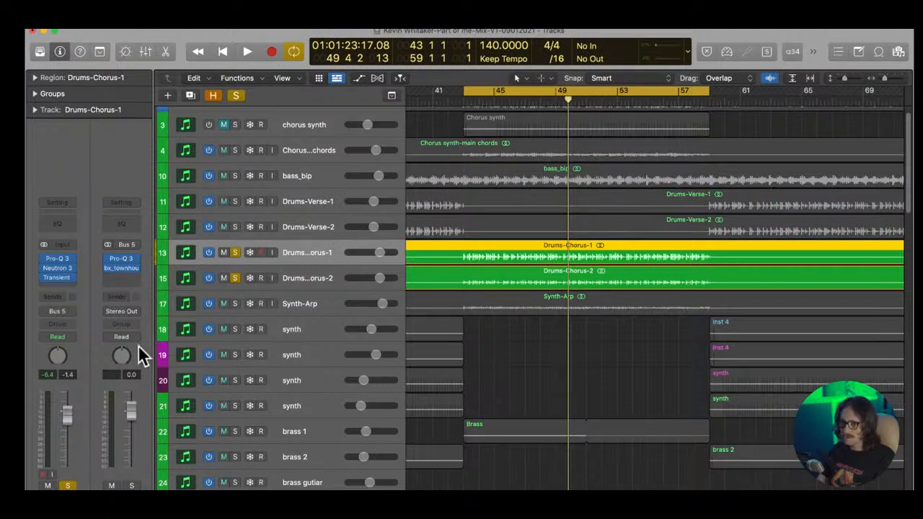
pyautogui.click(121, 269)
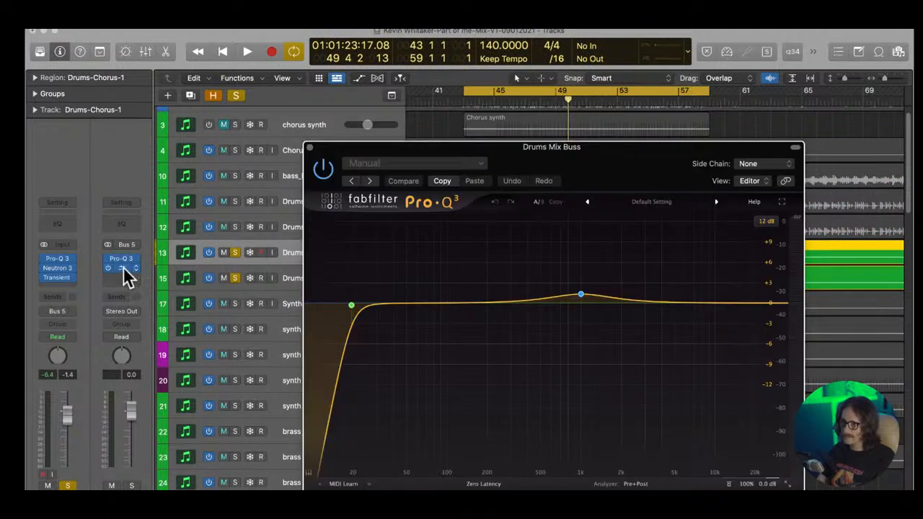
pyautogui.click(123, 270)
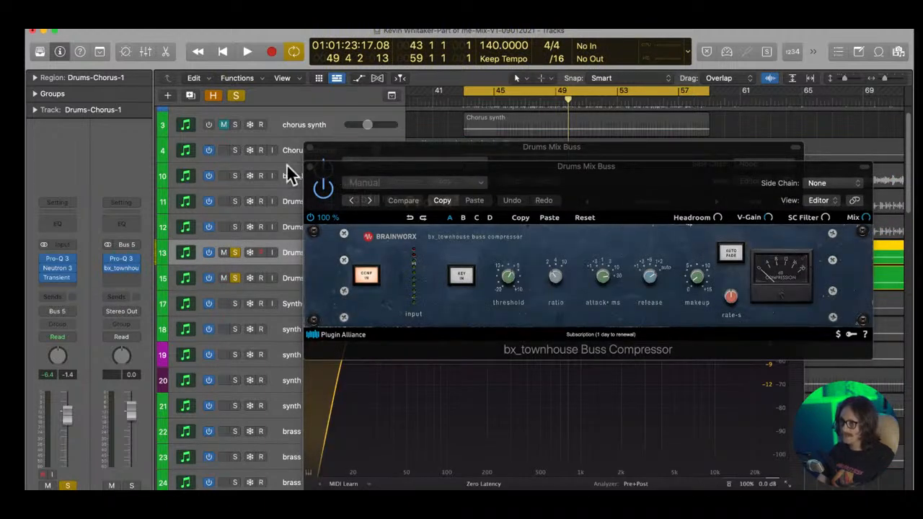
pyautogui.click(311, 166)
pyautogui.click(311, 147)
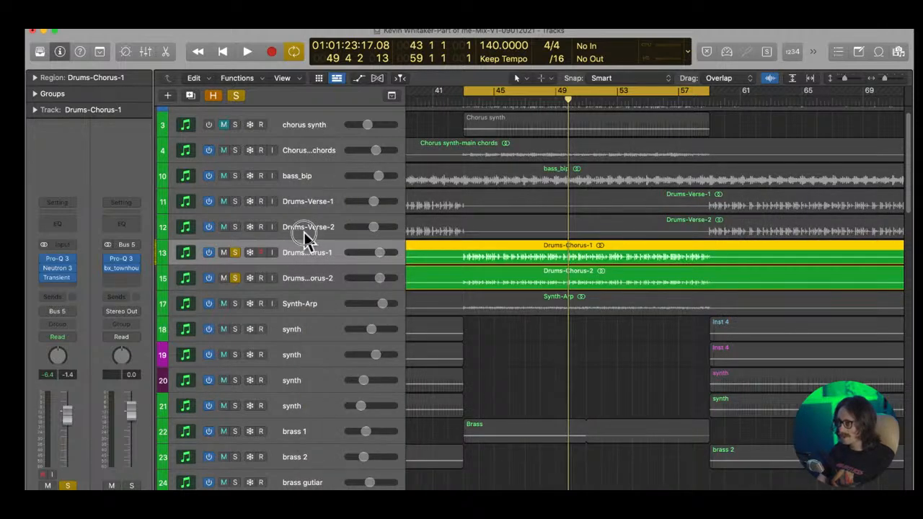
# - Step through the tracks one by one from the reference on track 1 to the verse guitar on track 71, reviewing their channel strips
pyautogui.click(304, 230)
pyautogui.scroll(1, 304, 231)
pyautogui.click(325, 151)
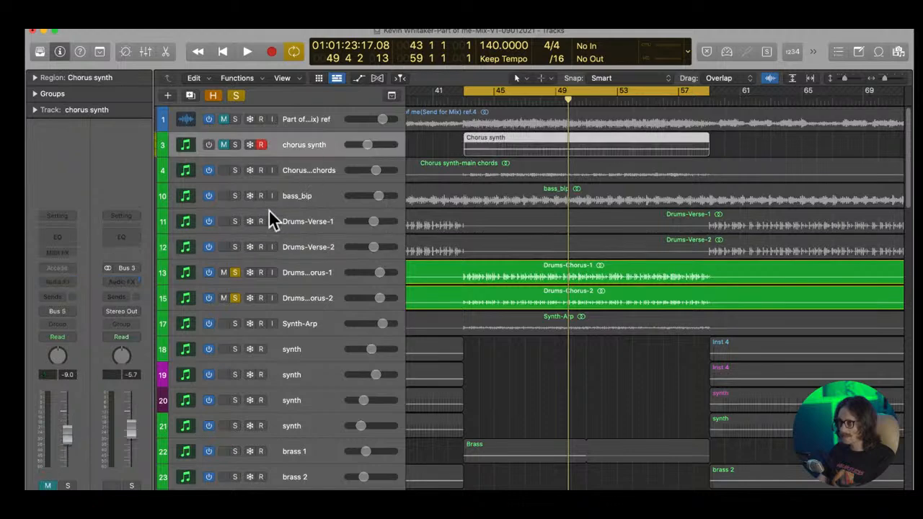
pyautogui.press('Up')
pyautogui.press('Down')
pyautogui.press('Down')
pyautogui.press('Down')
pyautogui.press('Down')
pyautogui.press('Down')
pyautogui.press('Down')
pyautogui.press('Down')
pyautogui.press('Down')
pyautogui.press('Down')
pyautogui.press('Down')
pyautogui.press('Down')
pyautogui.press('Down')
pyautogui.press('Down')
pyautogui.press('Down')
pyautogui.press('Down')
pyautogui.press('Down')
pyautogui.press('Down')
pyautogui.press('Down')
pyautogui.press('Down')
pyautogui.press('Down')
pyautogui.press('Down')
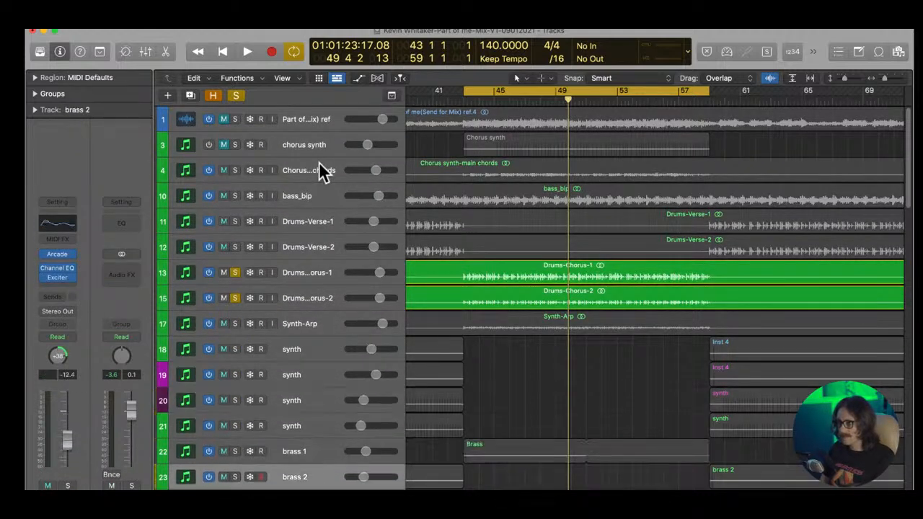
pyautogui.press('Down')
pyautogui.press('Down')
pyautogui.press('Down')
pyautogui.press('Down')
pyautogui.press('Down')
pyautogui.press('Down')
pyautogui.press('Down')
pyautogui.press('Down')
pyautogui.press('Down')
pyautogui.press('Down')
pyautogui.press('Down')
pyautogui.press('Down')
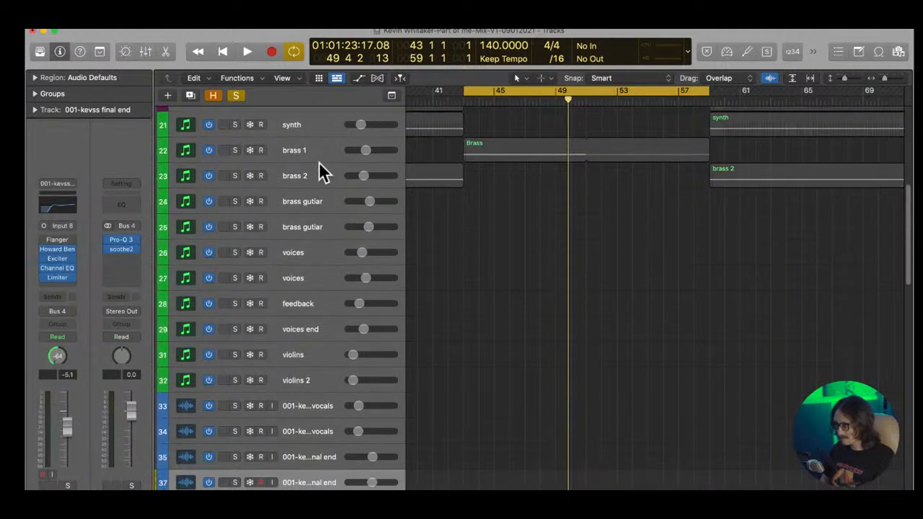
pyautogui.press('Down')
pyautogui.press('Down')
pyautogui.press('Down')
pyautogui.press('Down')
pyautogui.press('Down')
pyautogui.press('Down')
pyautogui.press('Down')
pyautogui.press('Down')
pyautogui.press('Down')
pyautogui.press('Down')
pyautogui.press('Down')
pyautogui.press('Down')
pyautogui.press('Down')
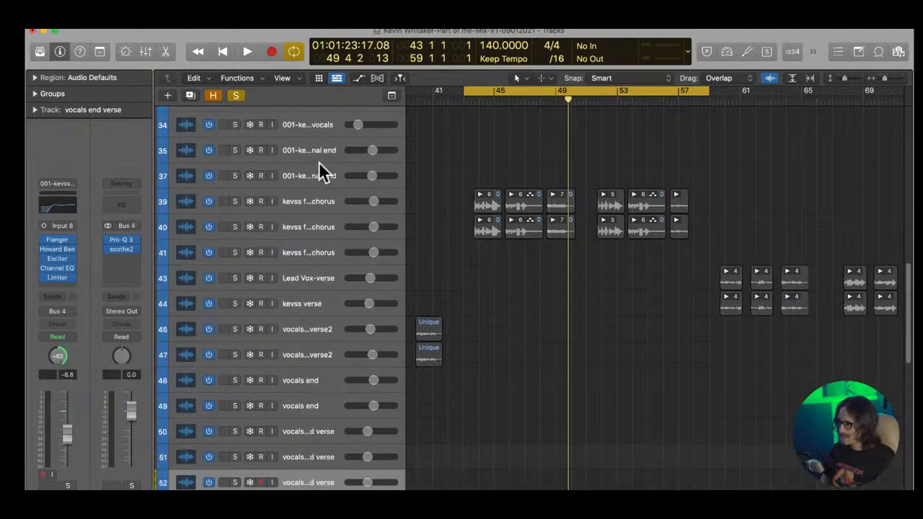
pyautogui.press('Down')
pyautogui.press('Down')
pyautogui.press('Down')
pyautogui.press('Down')
pyautogui.press('Down')
pyautogui.press('Down')
pyautogui.press('Down')
pyautogui.press('Down')
pyautogui.press('Down')
pyautogui.press('Down')
pyautogui.press('Down')
pyautogui.press('Down')
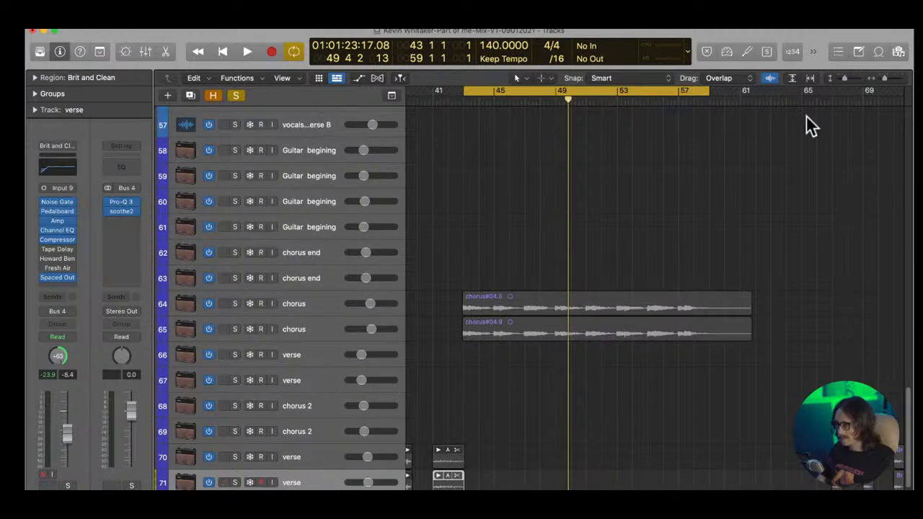
pyautogui.press('x')
pyautogui.hscroll(10, 643, 298)
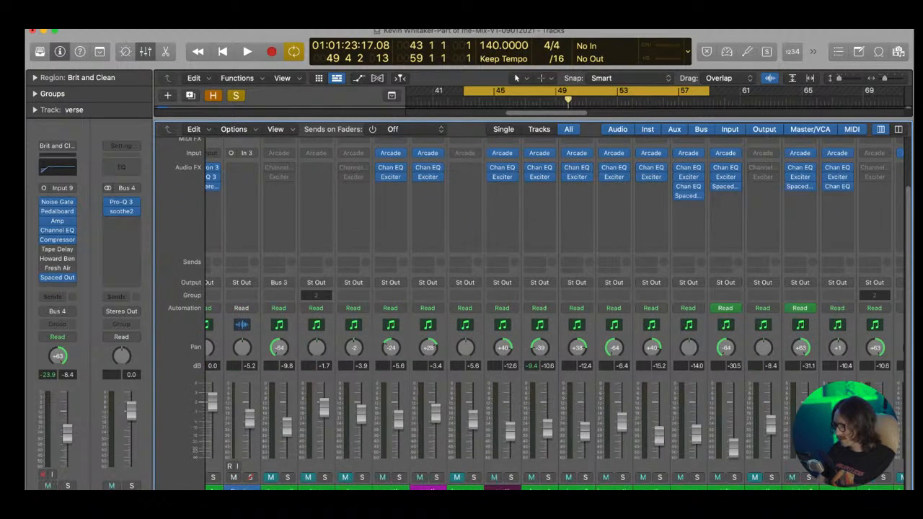
pyautogui.hscroll(5, 681, 489)
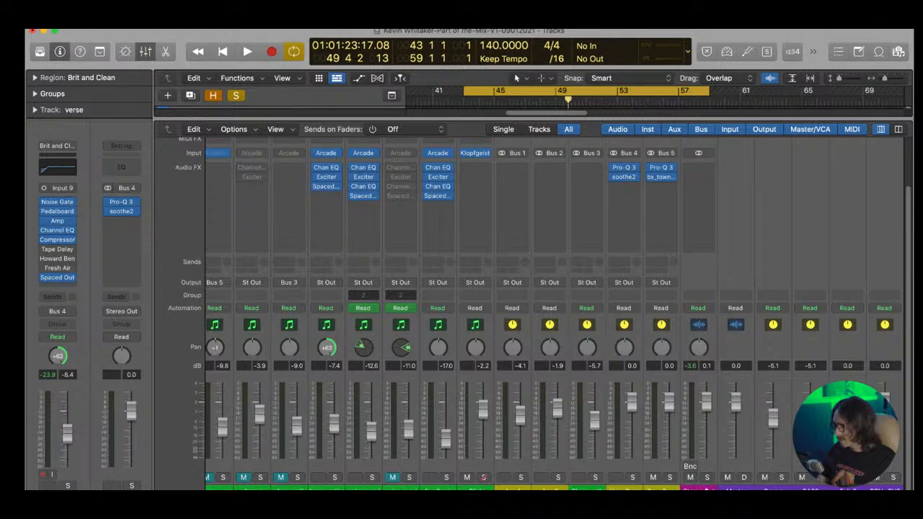
pyautogui.click(704, 405)
pyautogui.rightClick(712, 404)
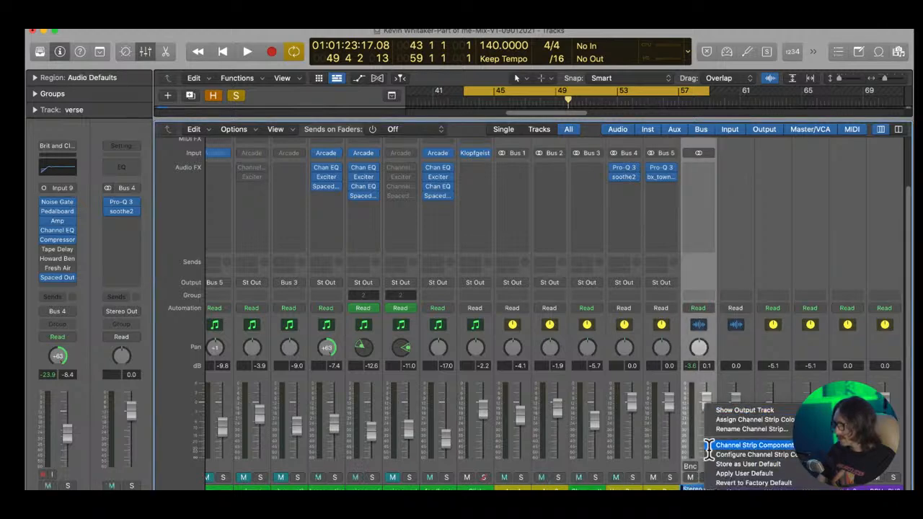
pyautogui.click(721, 485)
pyautogui.rightClick(735, 488)
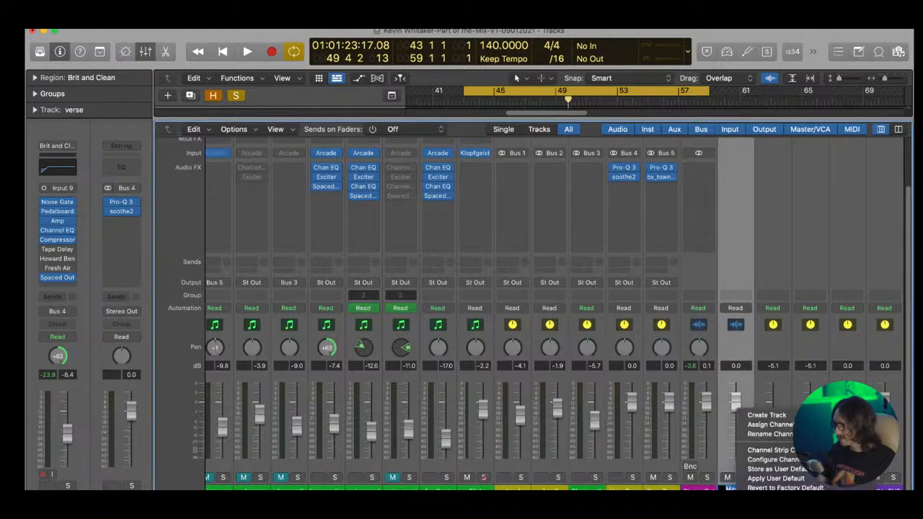
pyautogui.click(691, 487)
pyautogui.click(690, 488)
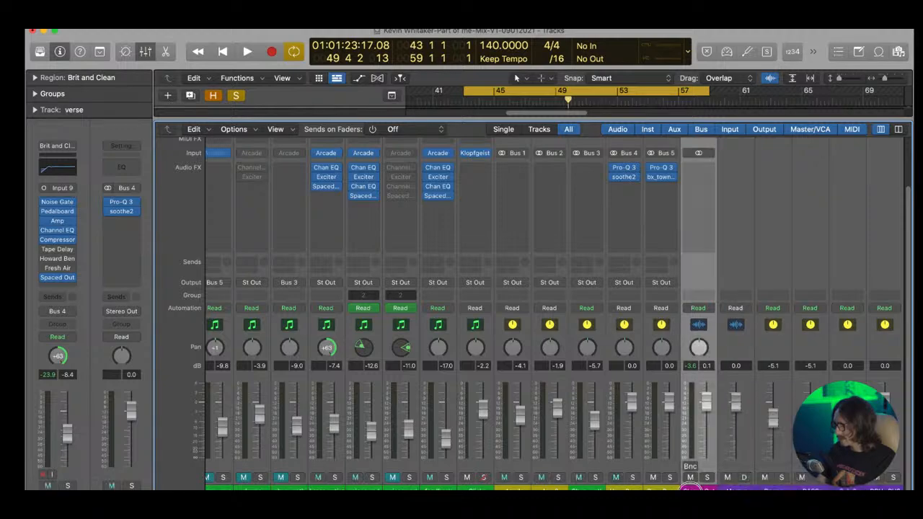
pyautogui.press('x')
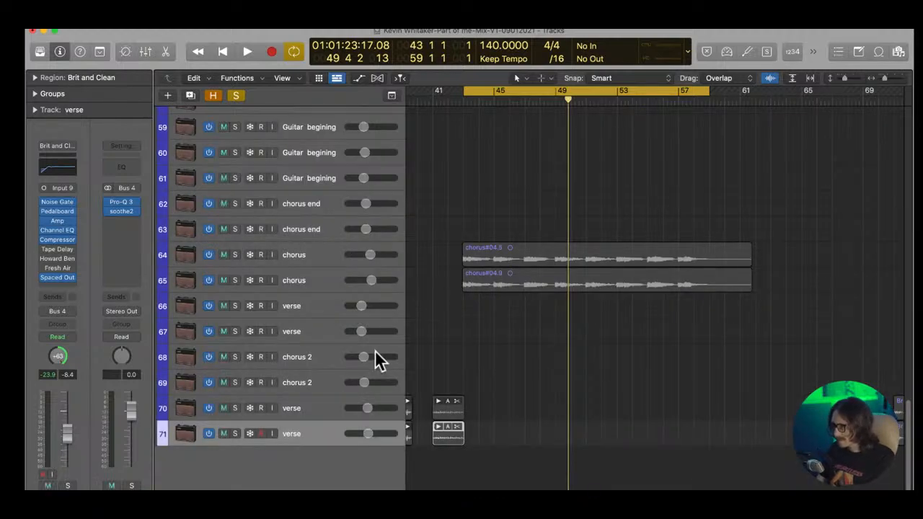
# - Reduce the height of all tracks so nearly the whole track list fits in view, starting from the reference track
pyautogui.press('super+Up')
pyautogui.press('super+Up')
pyautogui.press('super+Up')
pyautogui.scroll(10, 375, 349)
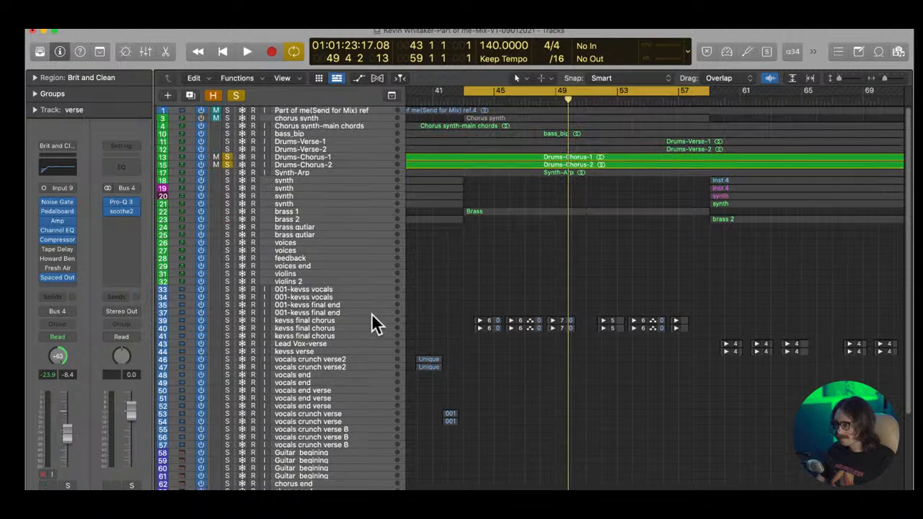
# - Show the mixer and load the user channel strip setting Vintage 80s Master-2 on the Stereo Out channel
pyautogui.press('x')
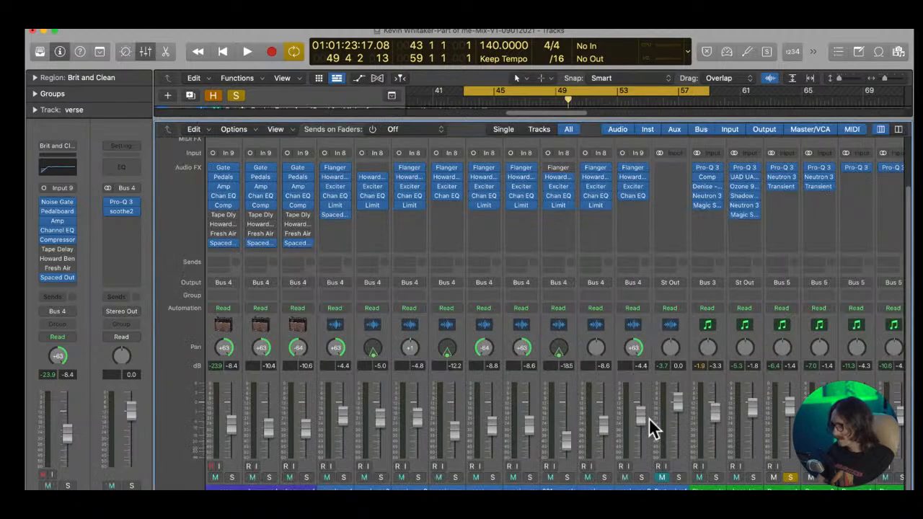
pyautogui.hscroll(-2, 713, 330)
pyautogui.hscroll(-6, 714, 329)
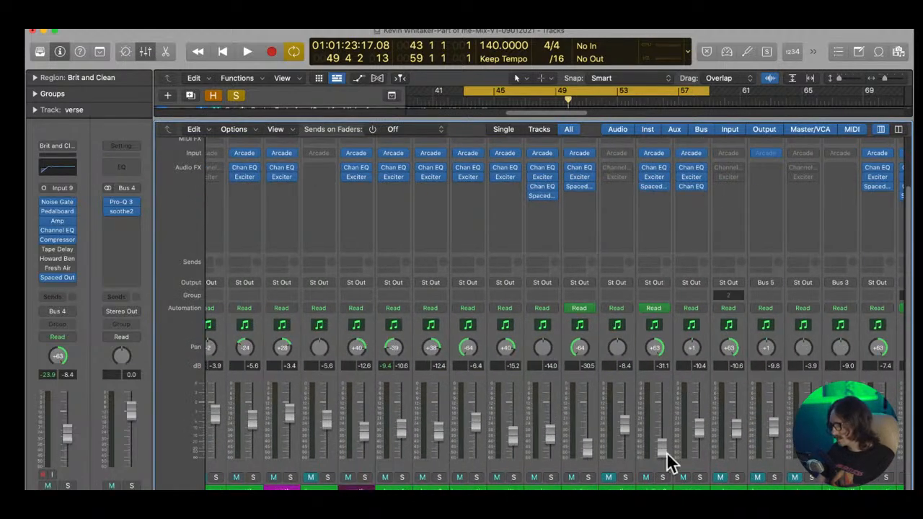
pyautogui.hscroll(10, 548, 314)
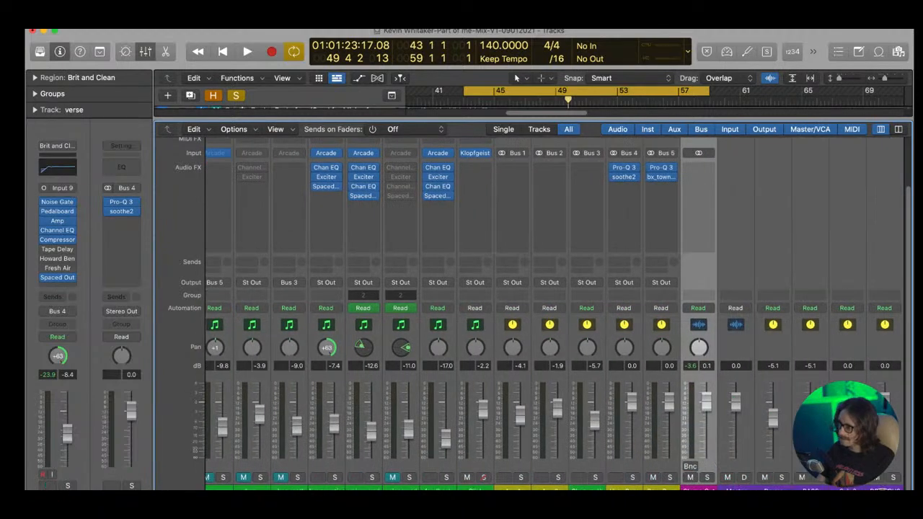
pyautogui.rightClick(724, 489)
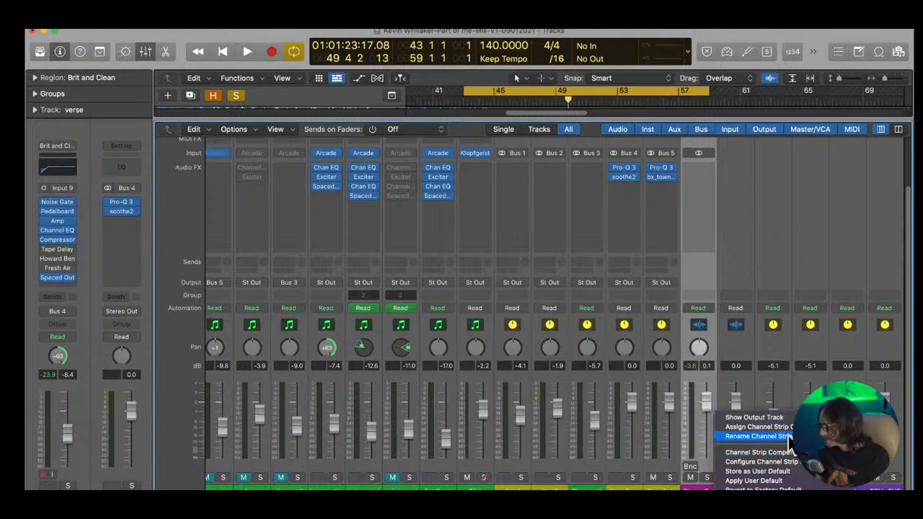
pyautogui.press('Escape')
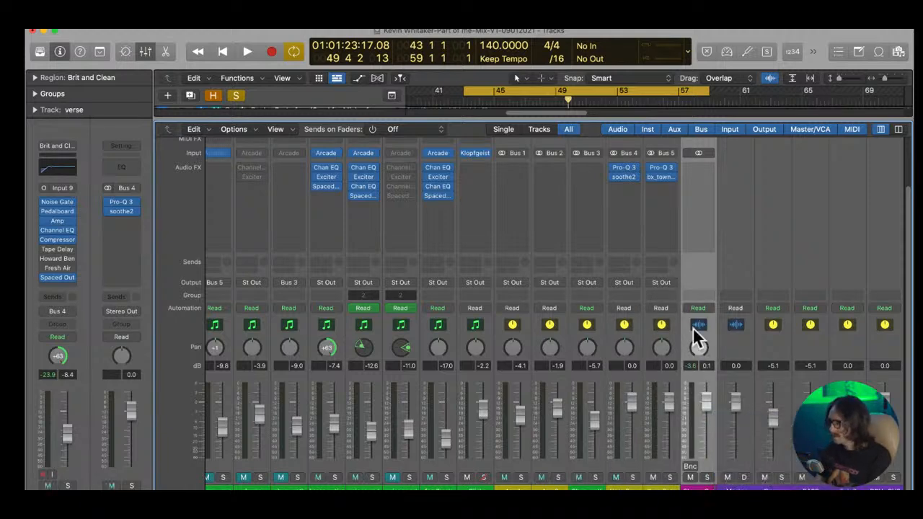
pyautogui.click(732, 488)
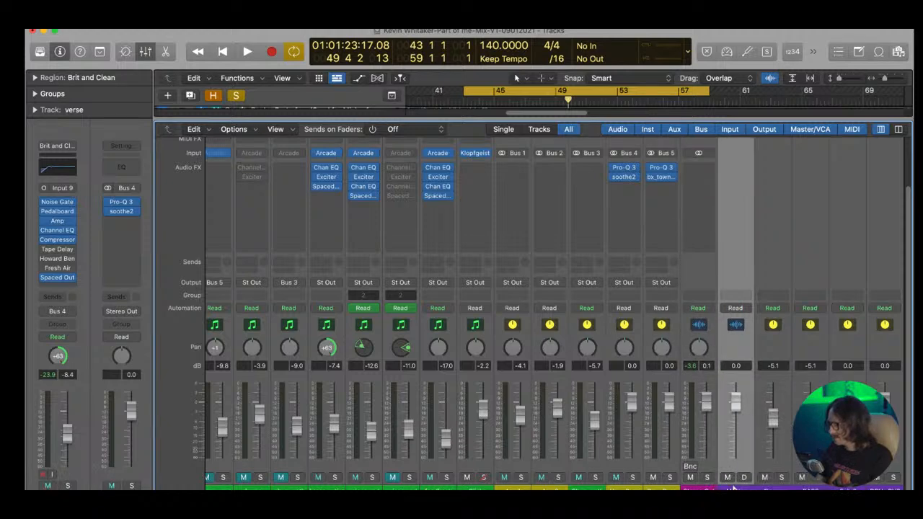
pyautogui.scroll(3, 700, 166)
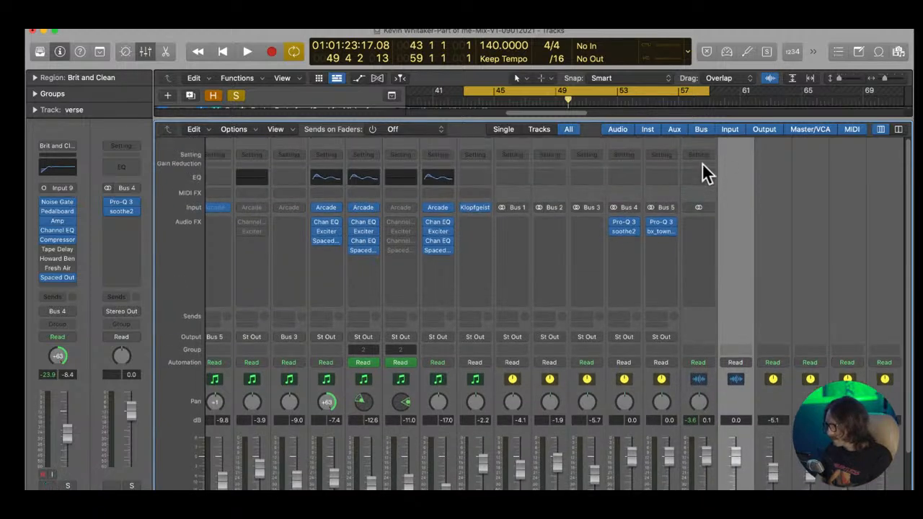
pyautogui.click(701, 155)
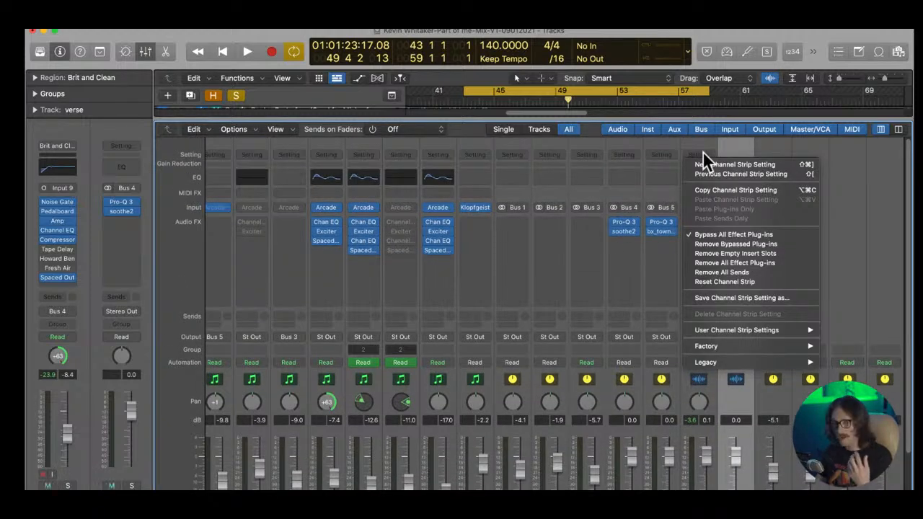
pyautogui.moveTo(751, 333)
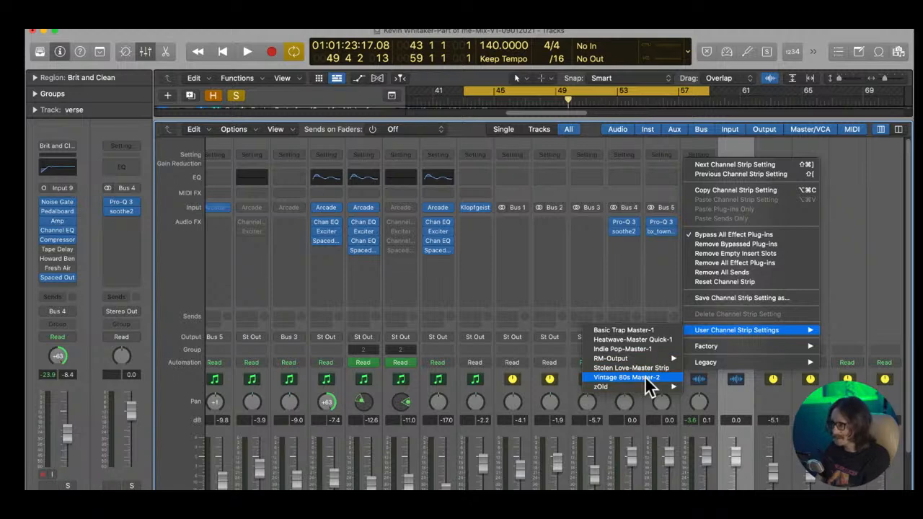
pyautogui.click(647, 380)
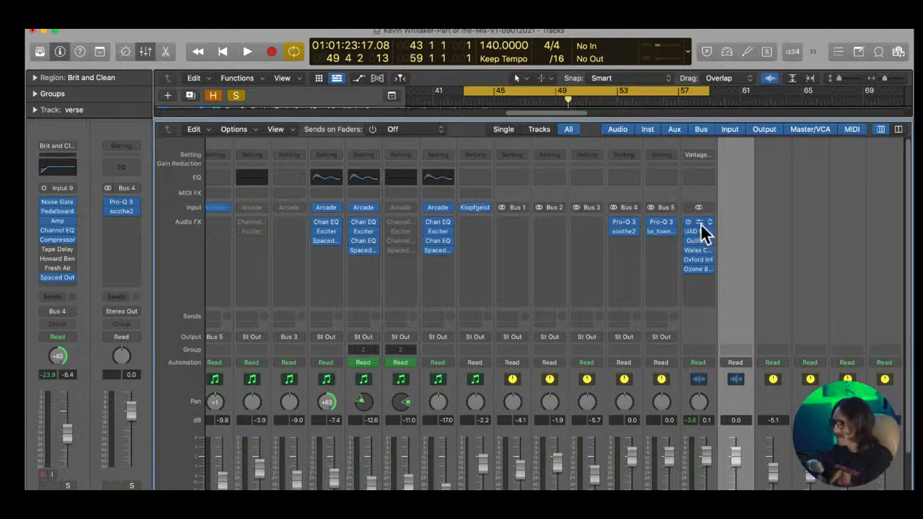
# - Open the UAD bx_digital V3 equalizer and the UAD Fairchild compressor on Stereo Out in turn to review their settings
pyautogui.click(698, 223)
pyautogui.moveTo(646, 101); pyautogui.dragTo(501, 71)
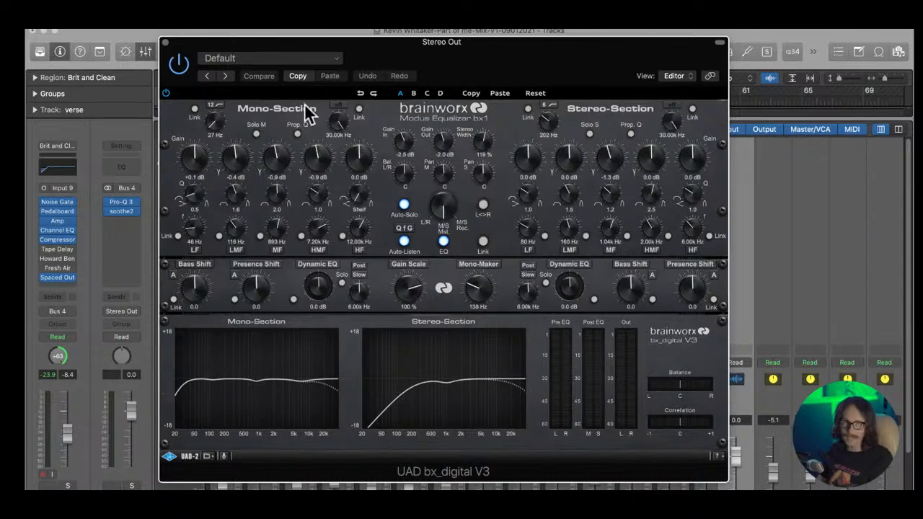
pyautogui.click(165, 43)
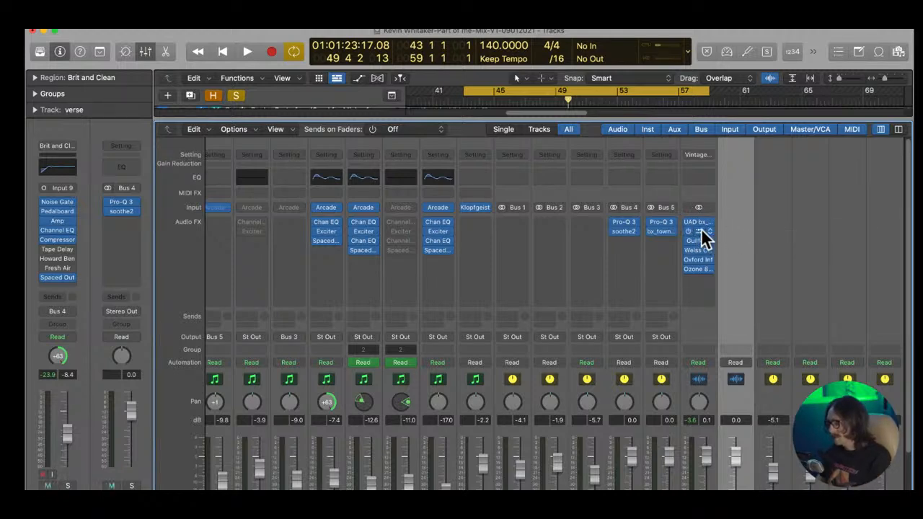
pyautogui.click(700, 229)
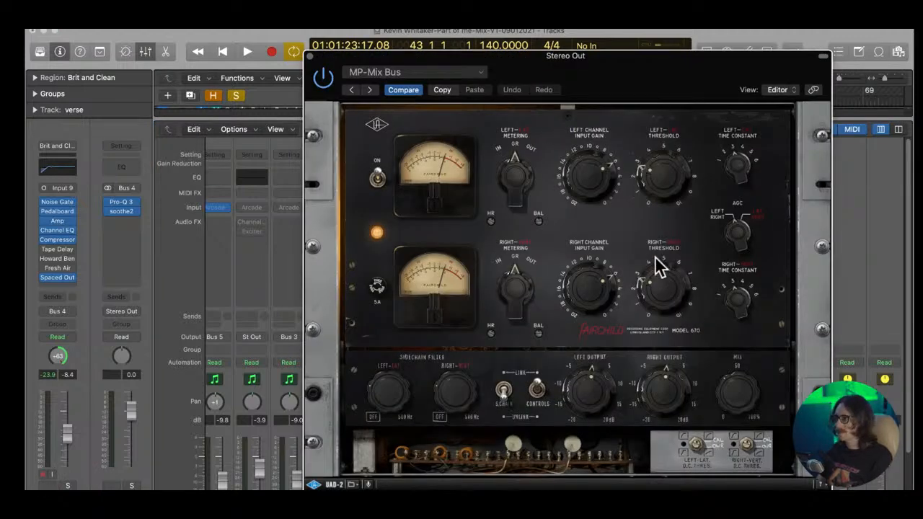
pyautogui.moveTo(685, 82); pyautogui.dragTo(453, 79)
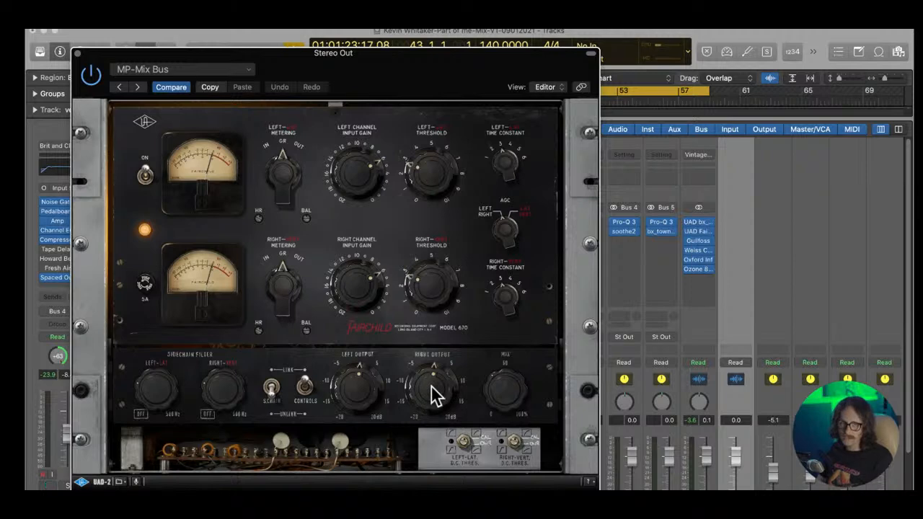
# - In Gullfoss on Stereo Out, lower Recover, set Tame to 24% and Boost to 0.7 dB, and narrow the processed frequency range at both ends
pyautogui.moveTo(699, 259)
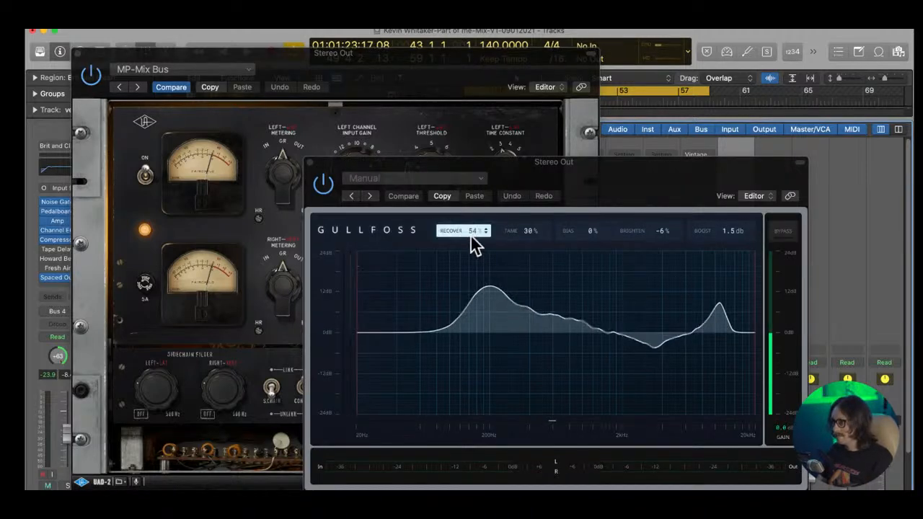
pyautogui.click(469, 232)
pyautogui.moveTo(519, 232); pyautogui.dragTo(519, 235)
pyautogui.moveTo(357, 309); pyautogui.dragTo(418, 293)
pyautogui.moveTo(757, 307); pyautogui.dragTo(739, 317)
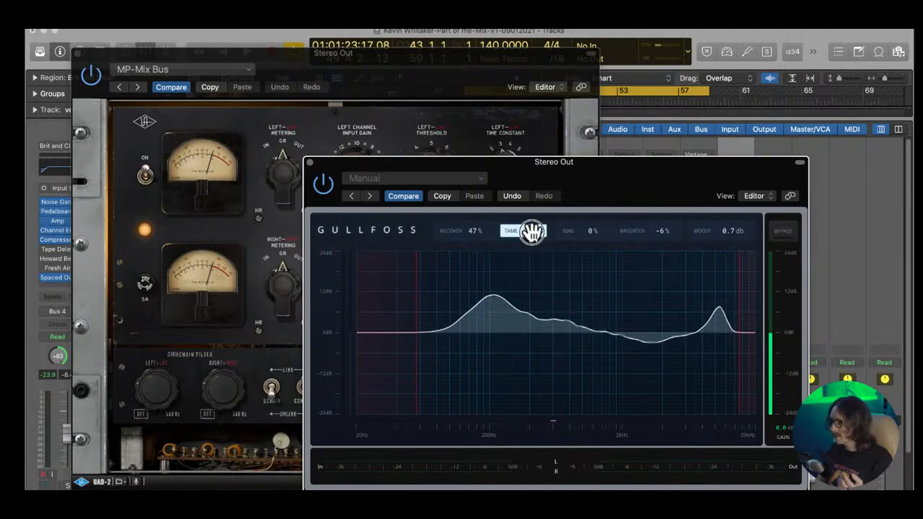
pyautogui.moveTo(466, 230); pyautogui.dragTo(465, 233)
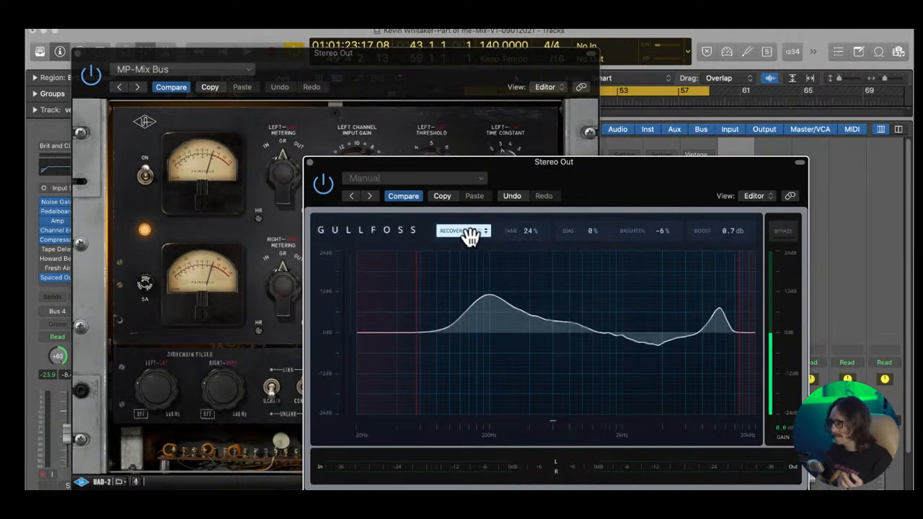
pyautogui.click(310, 162)
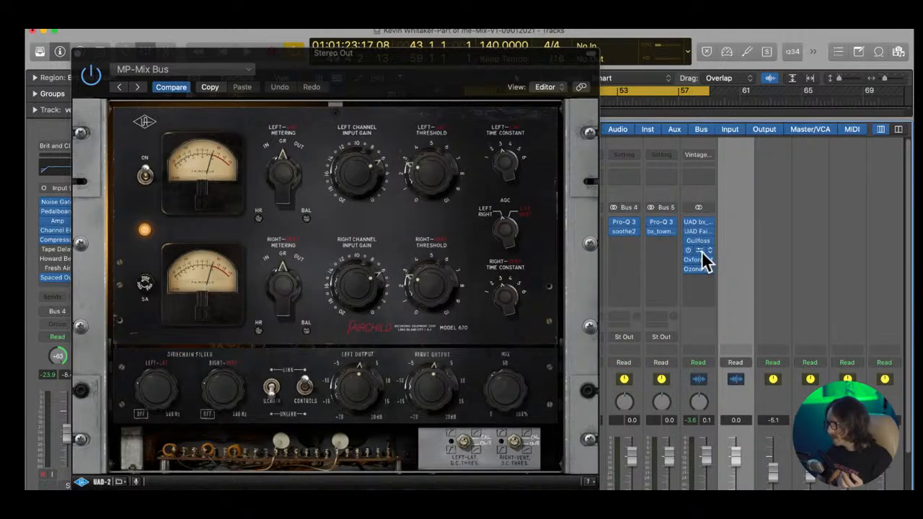
# - Open the Weiss Compressor/Limiter on Stereo Out, set its limiter gain to 0.4 dB, and close it along with the Fairchild
pyautogui.click(698, 250)
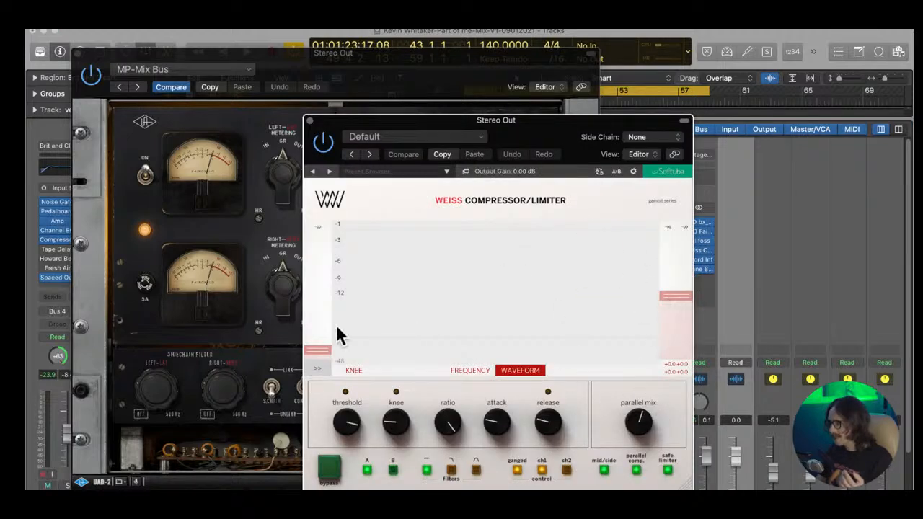
pyautogui.moveTo(310, 351); pyautogui.dragTo(309, 356)
pyautogui.click(724, 195)
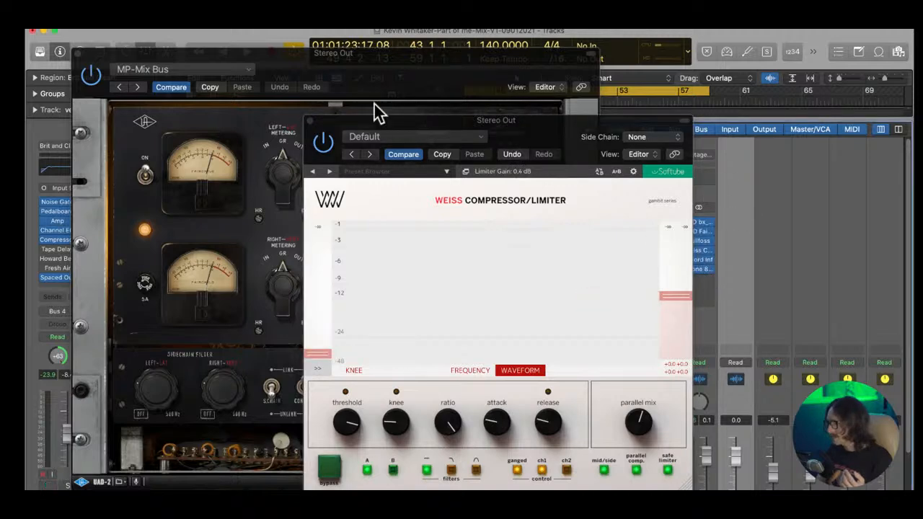
pyautogui.click(313, 120)
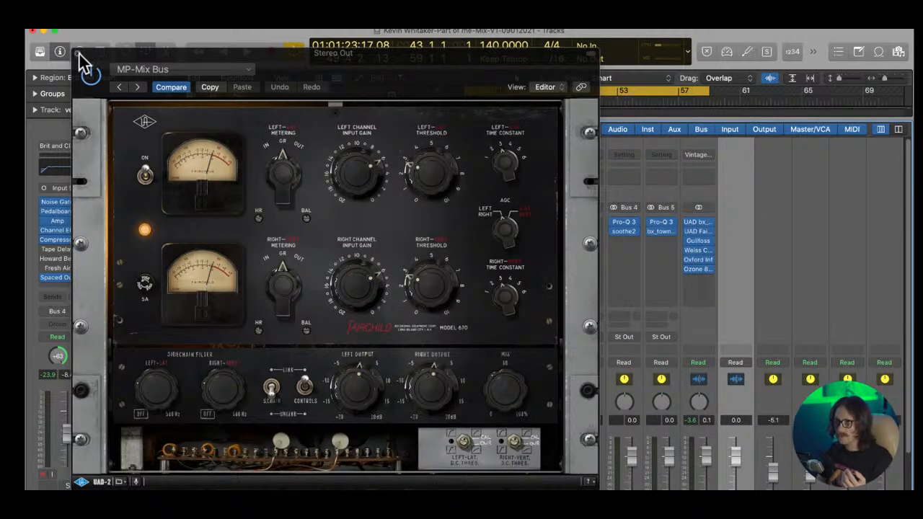
pyautogui.click(79, 52)
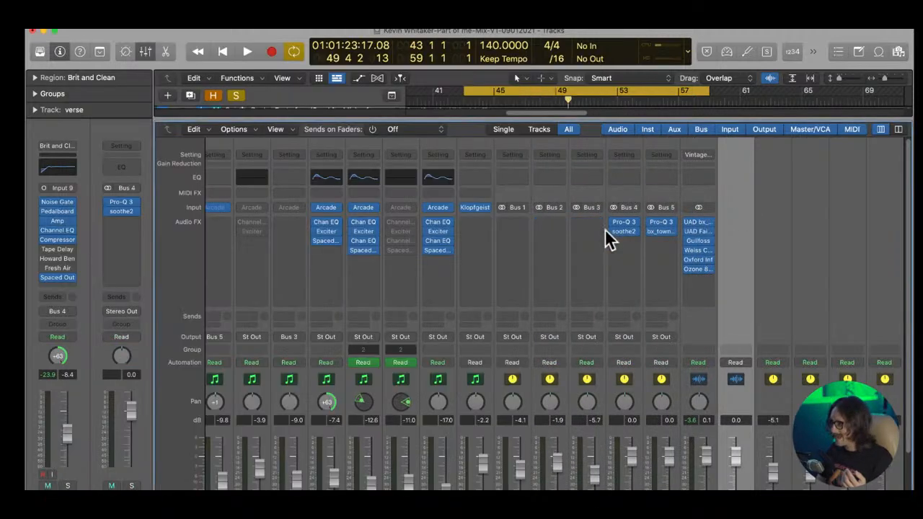
# - In the Oxford Inflator on Stereo Out, set Curve to 5.7 and Effect to 28.8%
pyautogui.click(701, 261)
pyautogui.moveTo(455, 309); pyautogui.dragTo(456, 338)
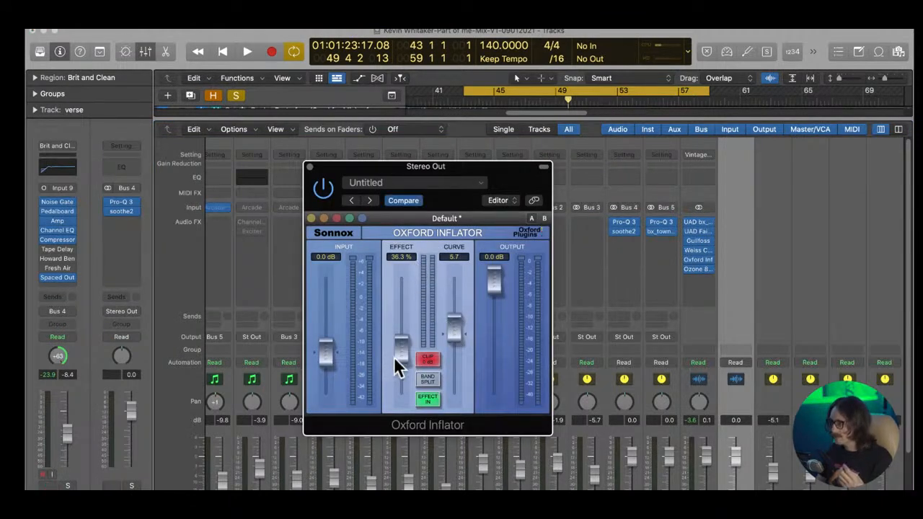
pyautogui.moveTo(398, 367); pyautogui.dragTo(401, 372)
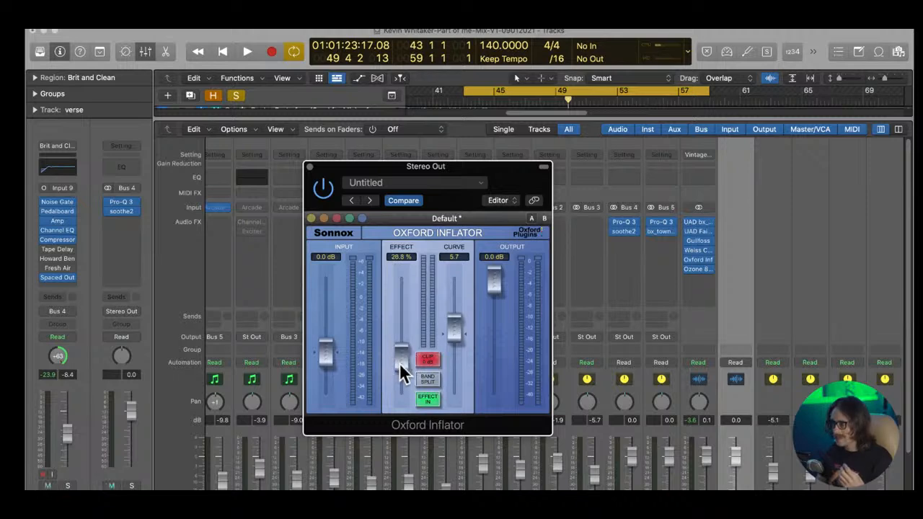
# - Set the threshold of the Ozone 8 Vintage Limiter on Stereo Out to -1.5 dB, and close the plug-in windows and the mixer
pyautogui.click(701, 271)
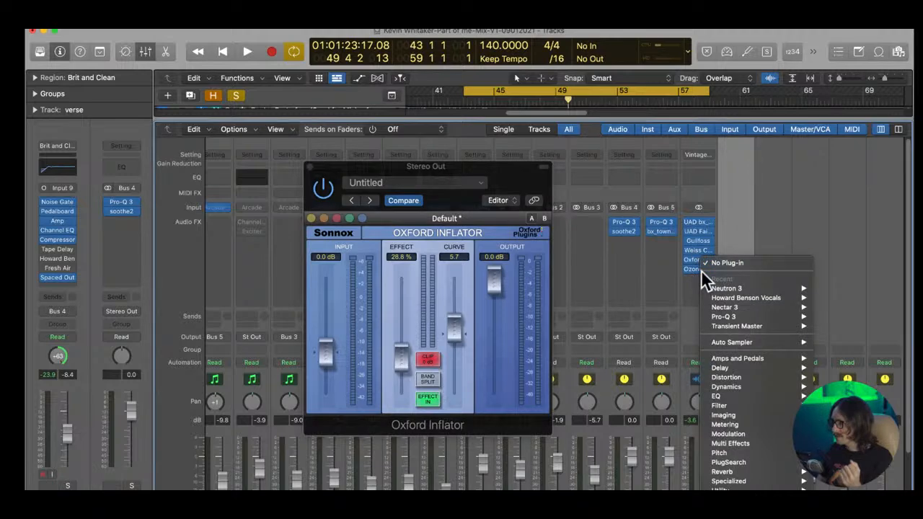
pyautogui.click(668, 284)
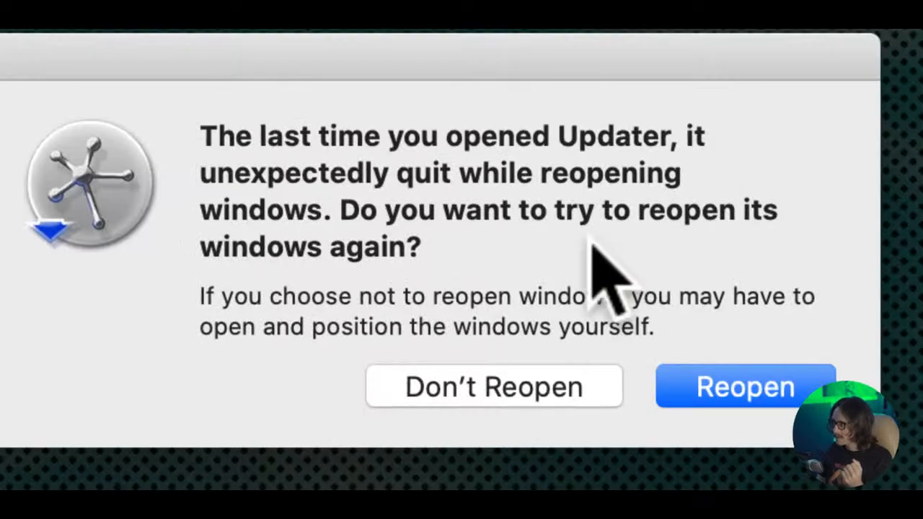
pyautogui.click(566, 386)
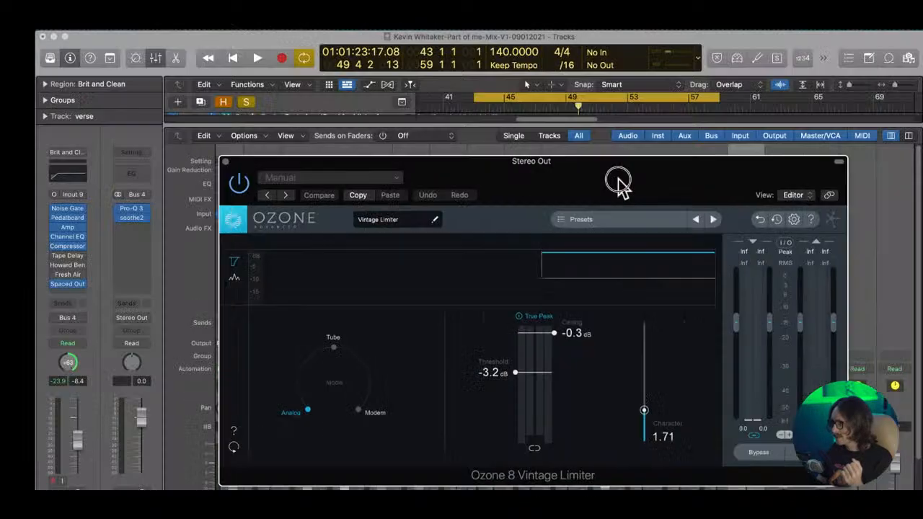
pyautogui.moveTo(618, 181); pyautogui.dragTo(552, 148)
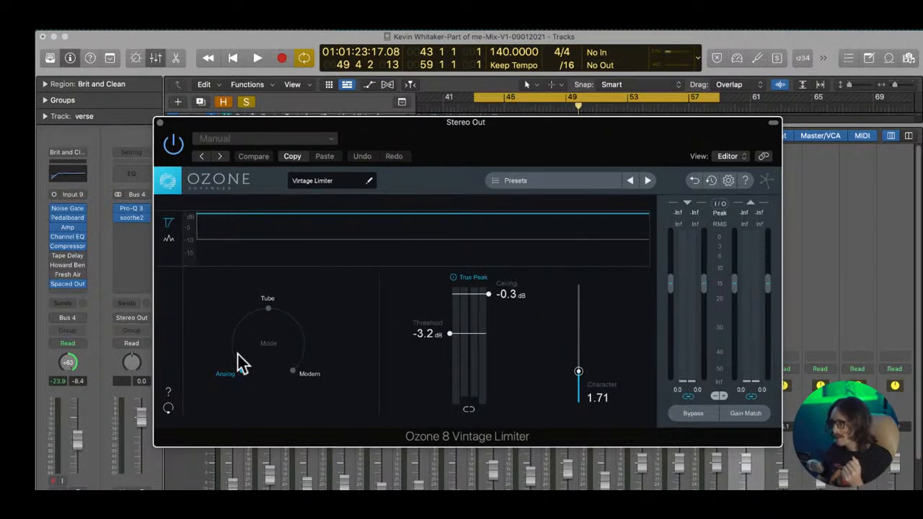
pyautogui.moveTo(449, 330); pyautogui.dragTo(456, 319)
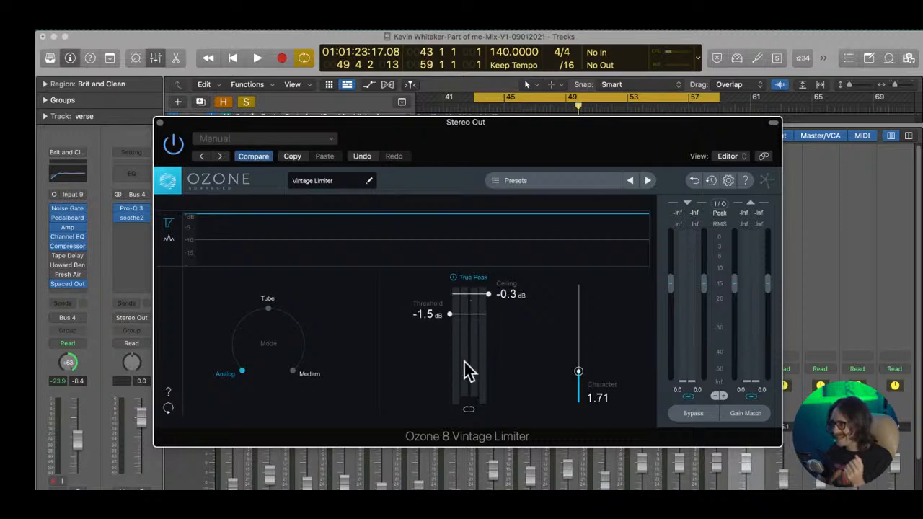
pyautogui.click(160, 124)
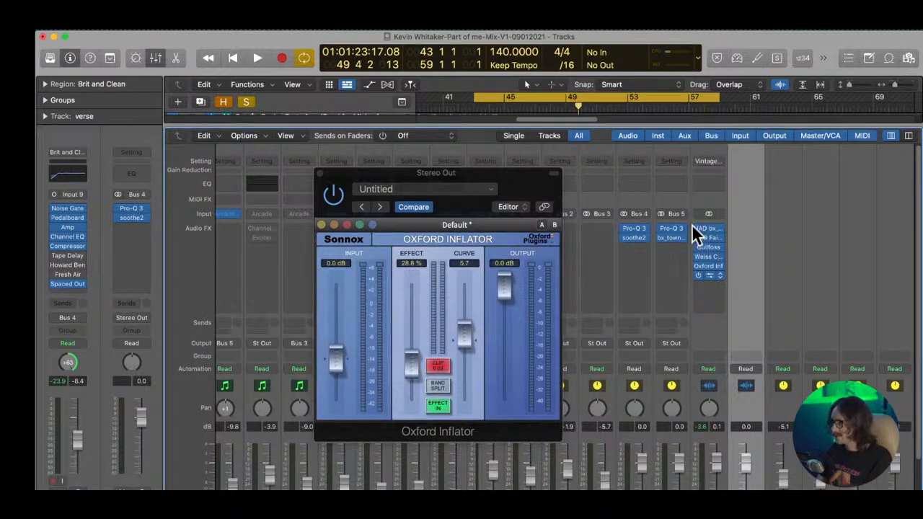
pyautogui.press('x')
pyautogui.click(320, 173)
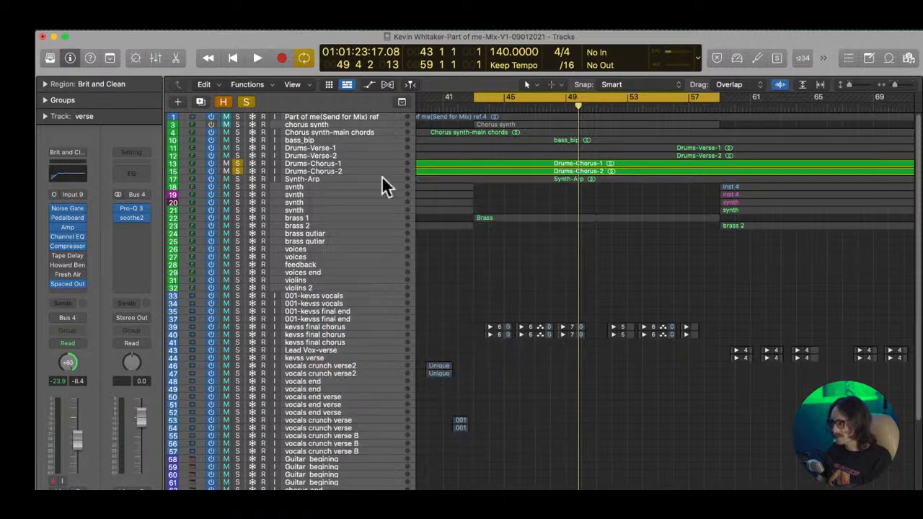
# - Unsolo the chorus drum tracks and play the full mix from bar 43, selecting the Drums-Chorus-2 track
pyautogui.moveTo(469, 146); pyautogui.dragTo(752, 262)
pyautogui.click(247, 192)
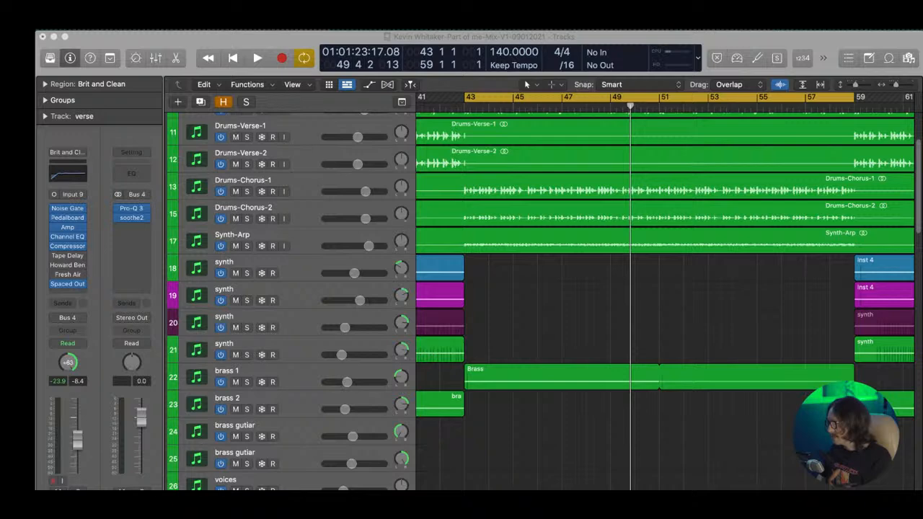
pyautogui.press('space')
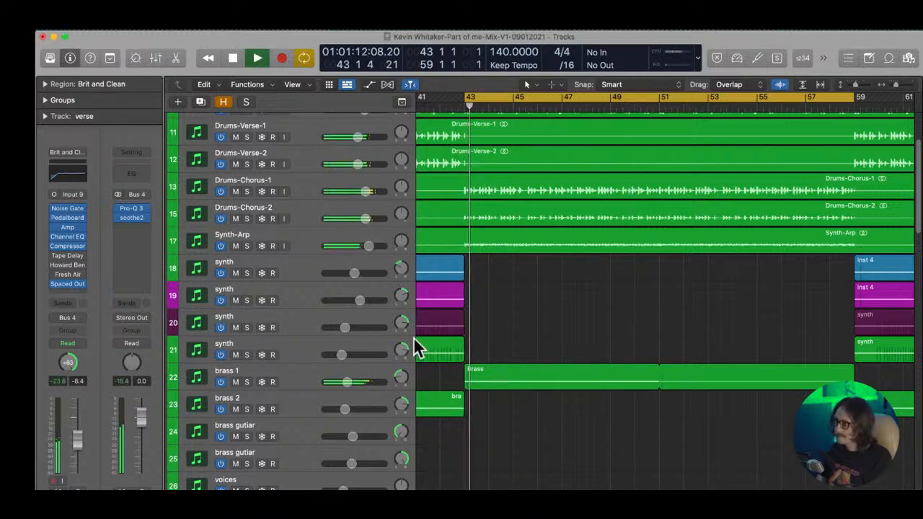
pyautogui.click(320, 213)
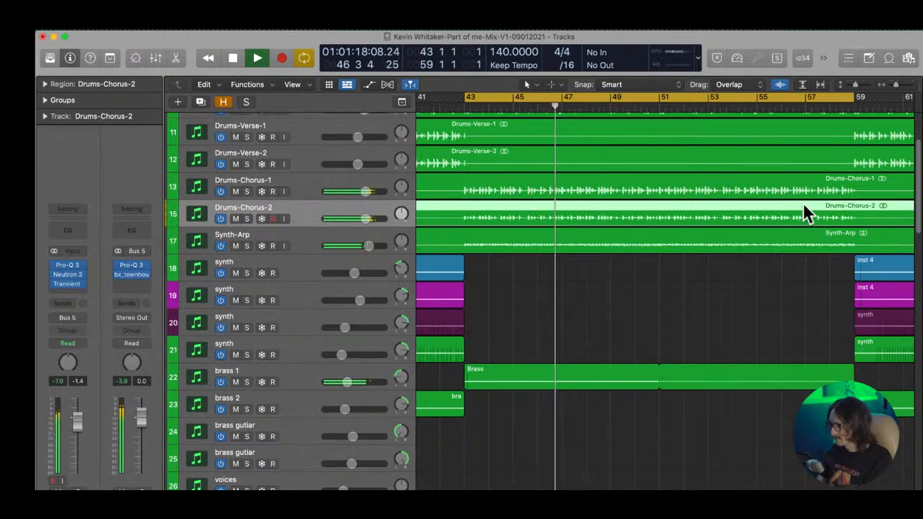
pyautogui.press('space')
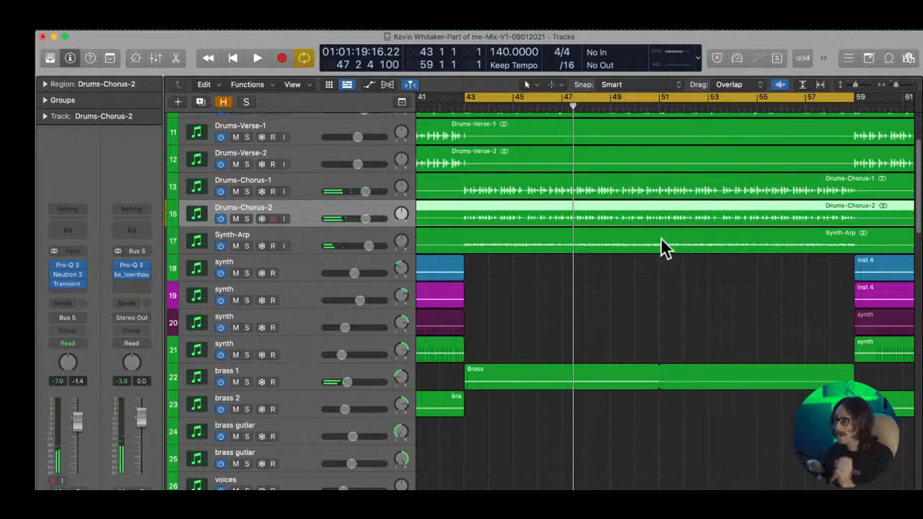
# - Solo the brass 1 track and play its chorus part from bar 43
pyautogui.scroll(4, 570, 281)
pyautogui.scroll(-2, 505, 353)
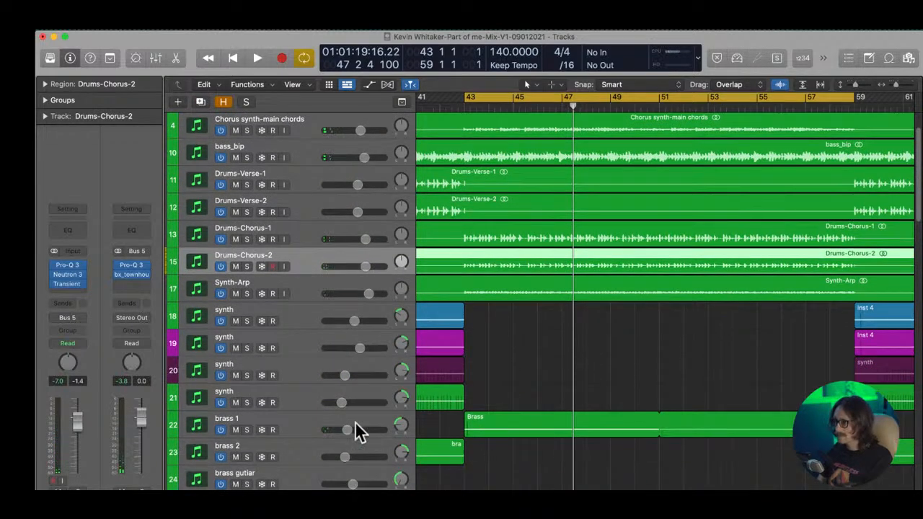
pyautogui.click(246, 430)
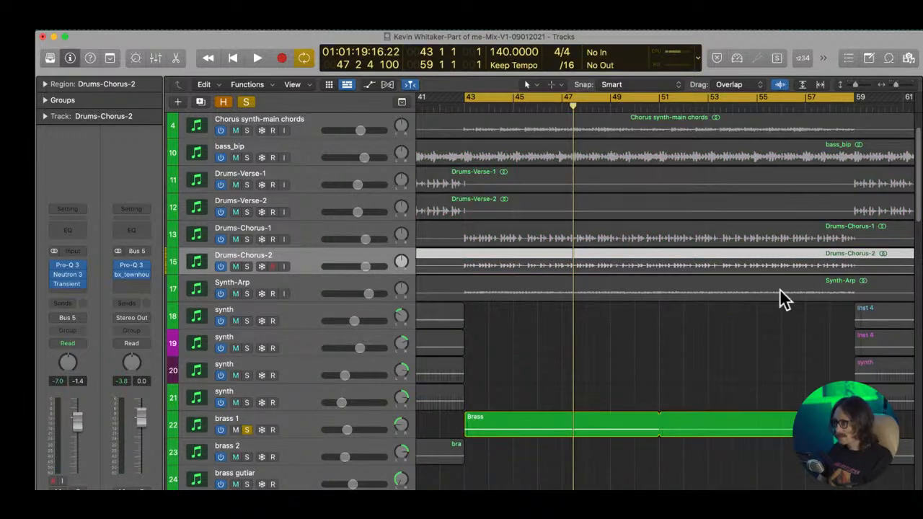
pyautogui.click(603, 344)
pyautogui.press('space')
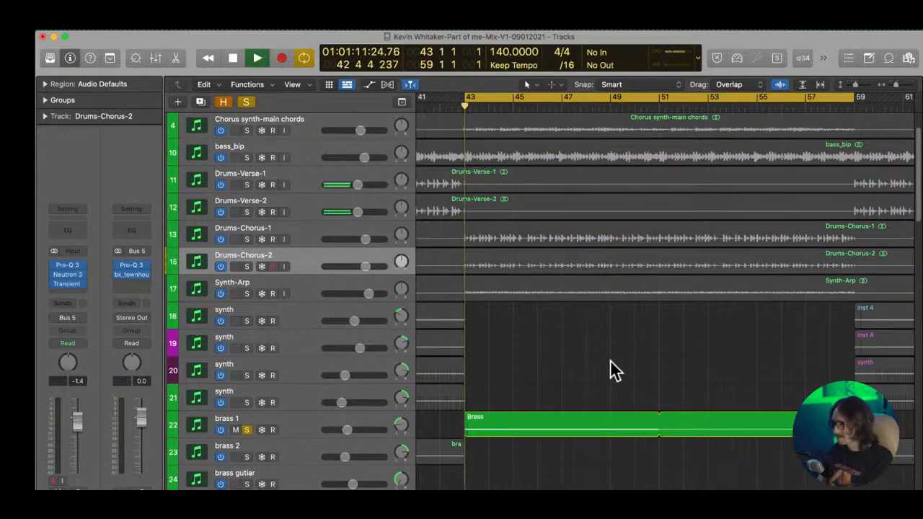
pyautogui.press('space')
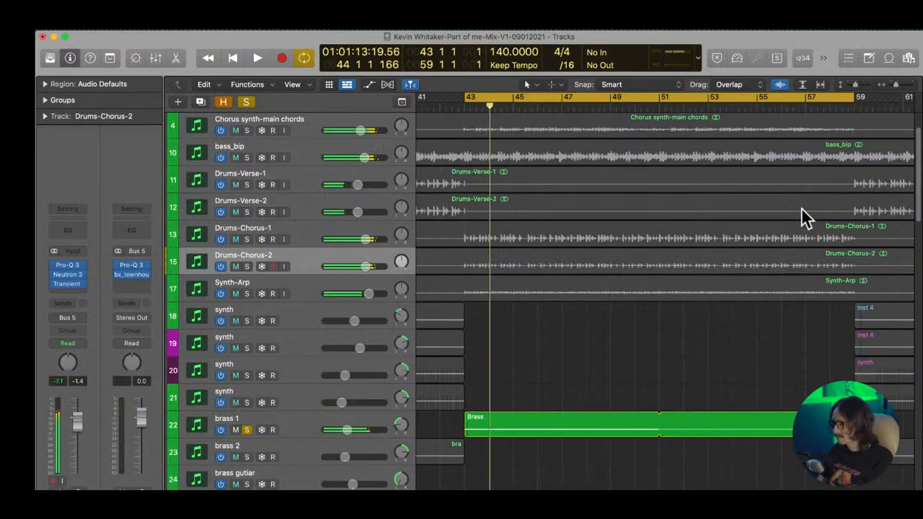
# - Show the brass regions across the whole song and open the Channel EQ and Exciter on the brass 1 track to review their settings
pyautogui.keyDown('ctrl'); pyautogui.keyDown('alt'); pyautogui.click(615, 376); pyautogui.keyUp('alt'); pyautogui.keyUp('ctrl')
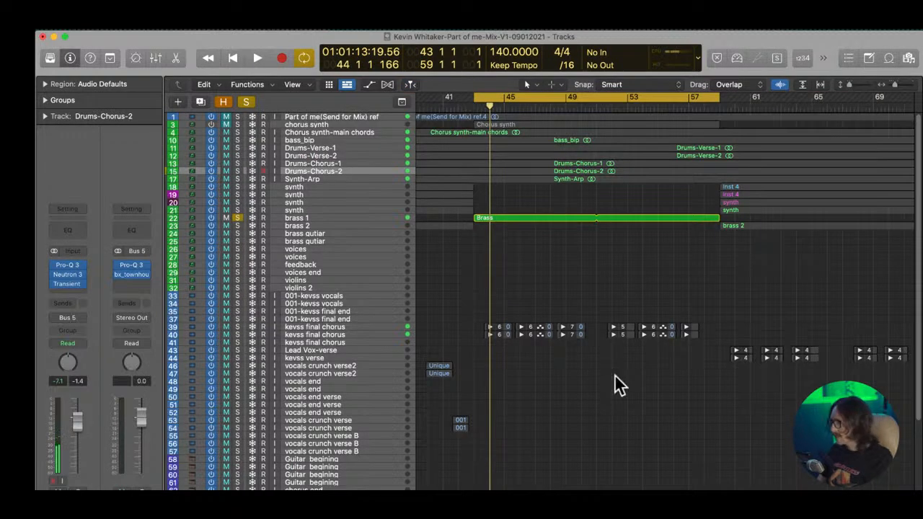
pyautogui.keyDown('ctrl'); pyautogui.keyDown('alt'); pyautogui.click(615, 379); pyautogui.keyUp('alt'); pyautogui.keyUp('ctrl')
pyautogui.keyDown('ctrl'); pyautogui.keyDown('alt'); pyautogui.click(614, 377); pyautogui.keyUp('alt'); pyautogui.keyUp('ctrl')
pyautogui.keyDown('ctrl'); pyautogui.keyDown('alt'); pyautogui.click(608, 358); pyautogui.keyUp('alt'); pyautogui.keyUp('ctrl')
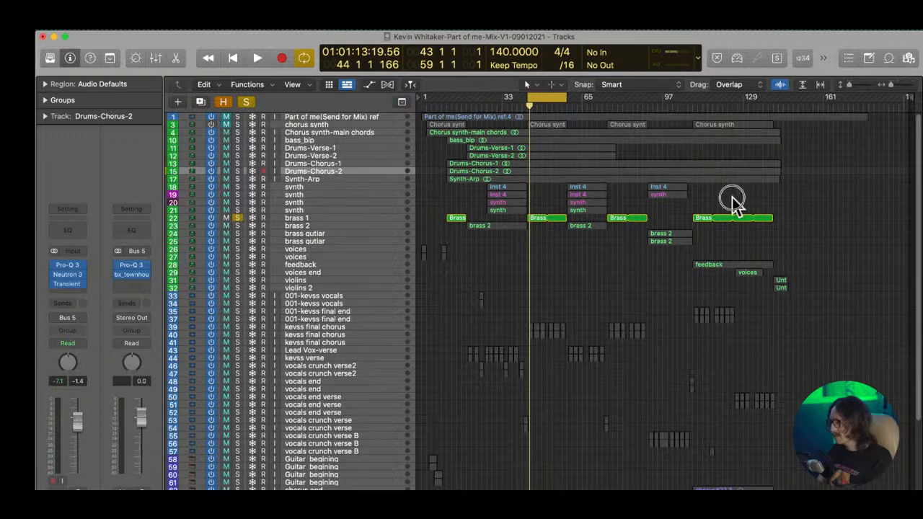
pyautogui.keyDown('ctrl'); pyautogui.keyDown('alt'); pyautogui.moveTo(787, 200); pyautogui.dragTo(404, 354); pyautogui.keyUp('alt'); pyautogui.keyUp('ctrl')
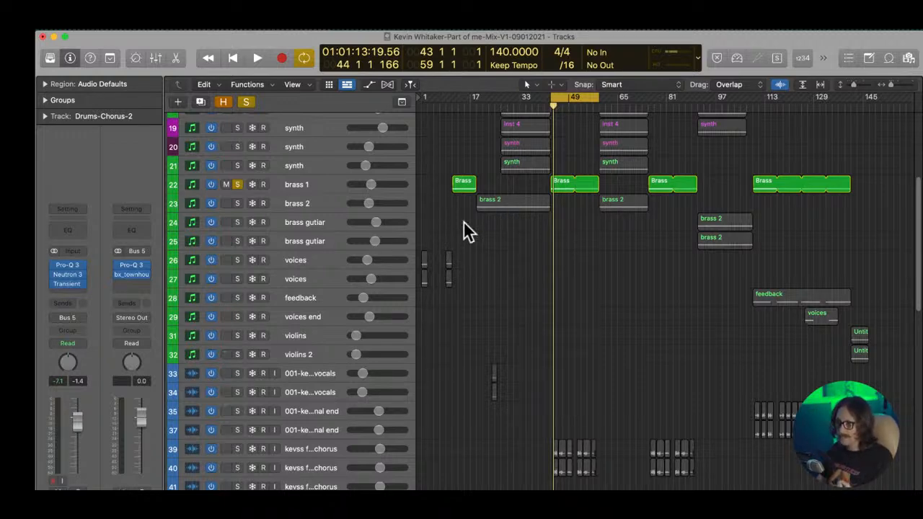
pyautogui.click(306, 186)
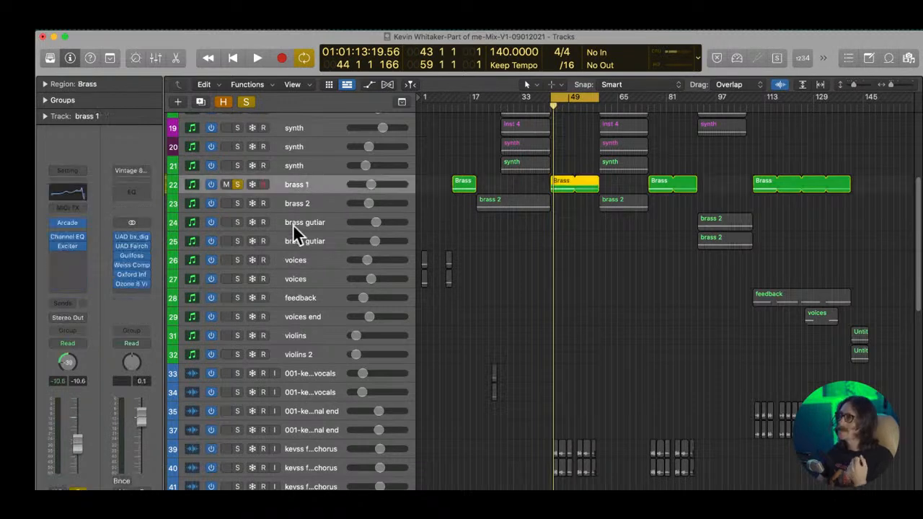
pyautogui.click(65, 235)
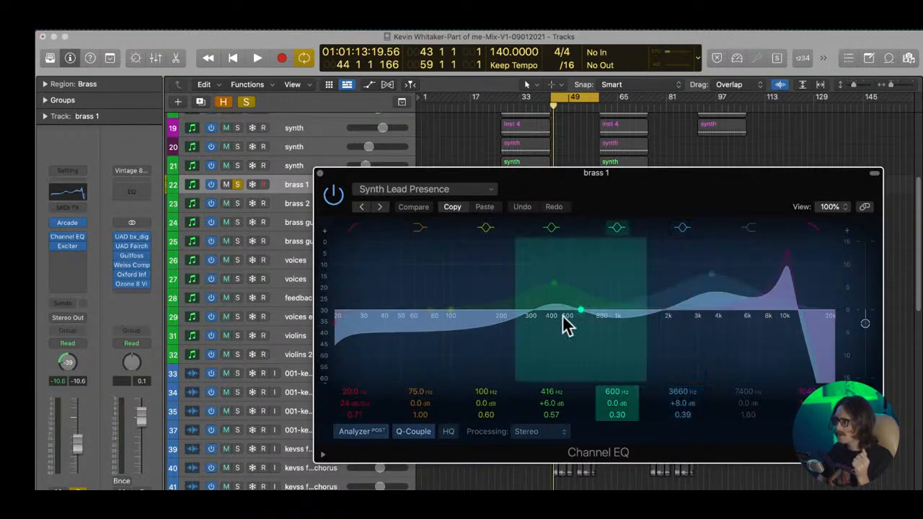
pyautogui.click(63, 247)
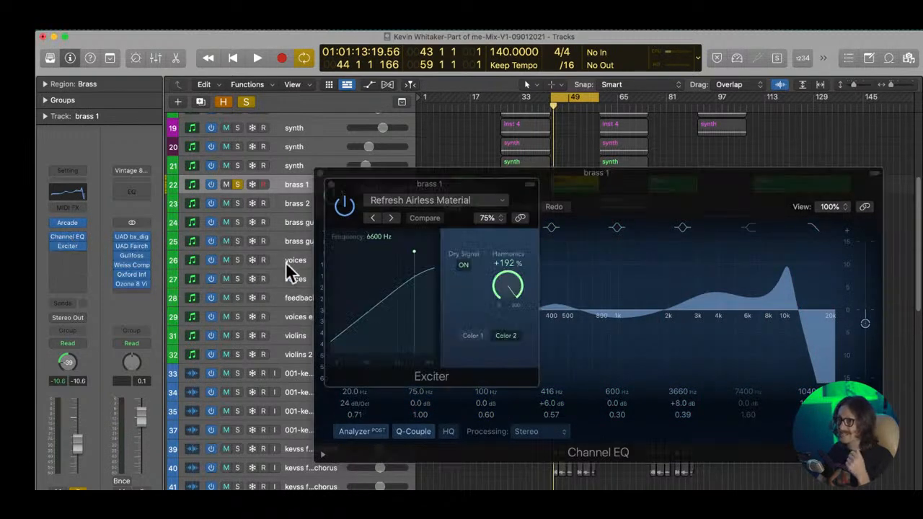
# - Remove the Channel EQ and the Exciter from the brass 1 channel strip
pyautogui.click(84, 238)
pyautogui.click(112, 254)
pyautogui.click(82, 246)
pyautogui.click(97, 251)
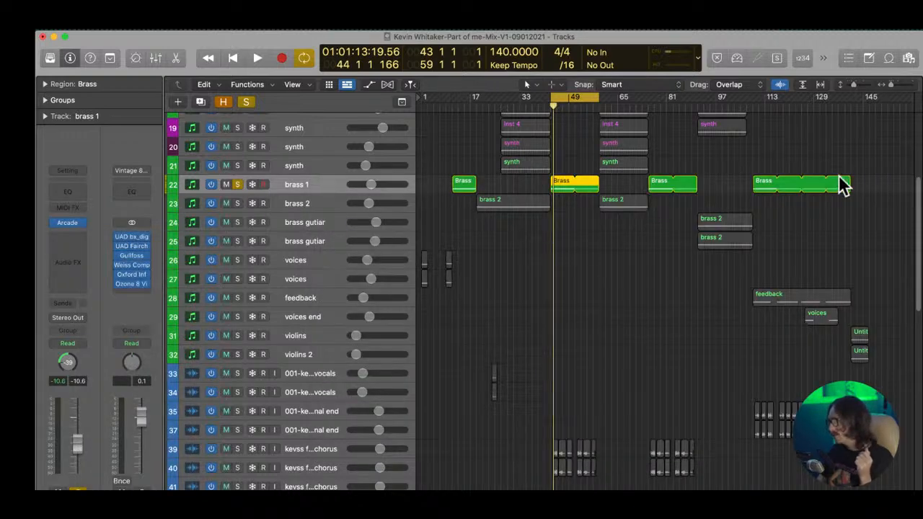
# - Play the soloed brass 1 track from bar 43 to hear it without channel effects
pyautogui.click(556, 274)
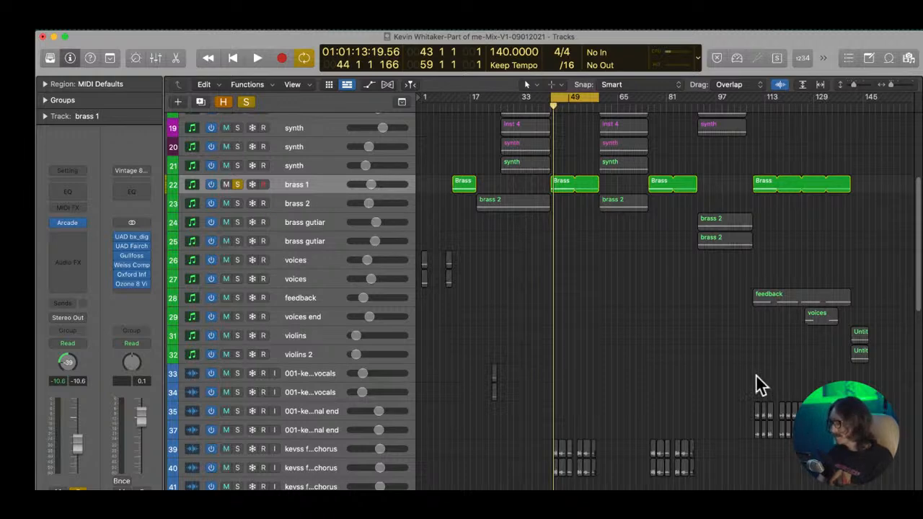
pyautogui.press('space')
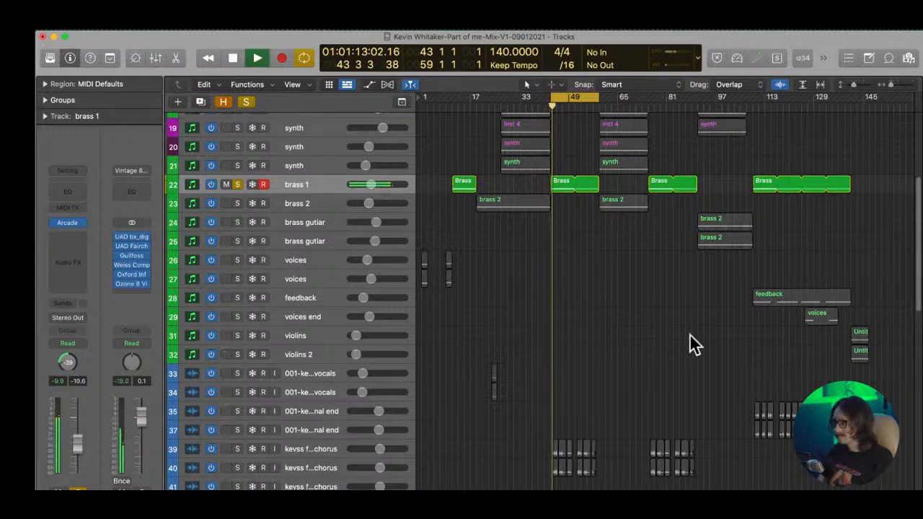
pyautogui.press('space')
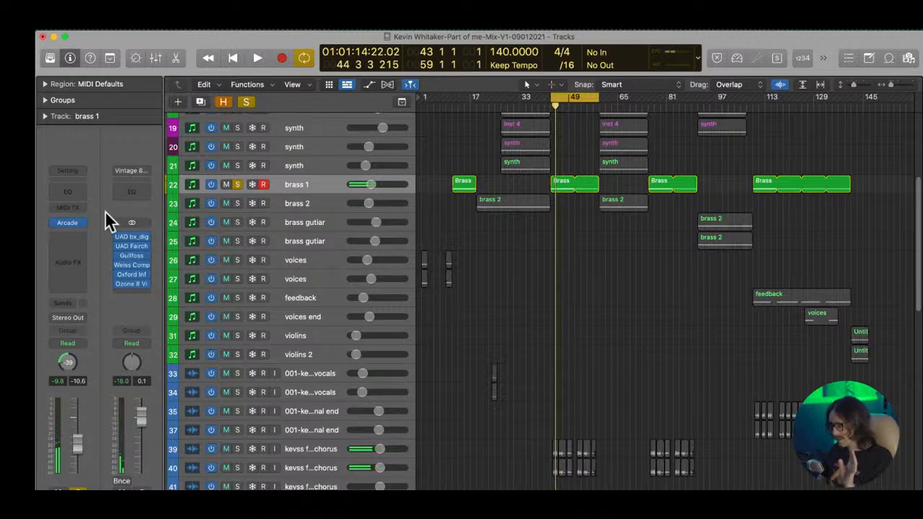
# - Select all the brass 1 regions and set the cycle range from bar 1 to bar 147 to span the entire song
pyautogui.click(577, 181)
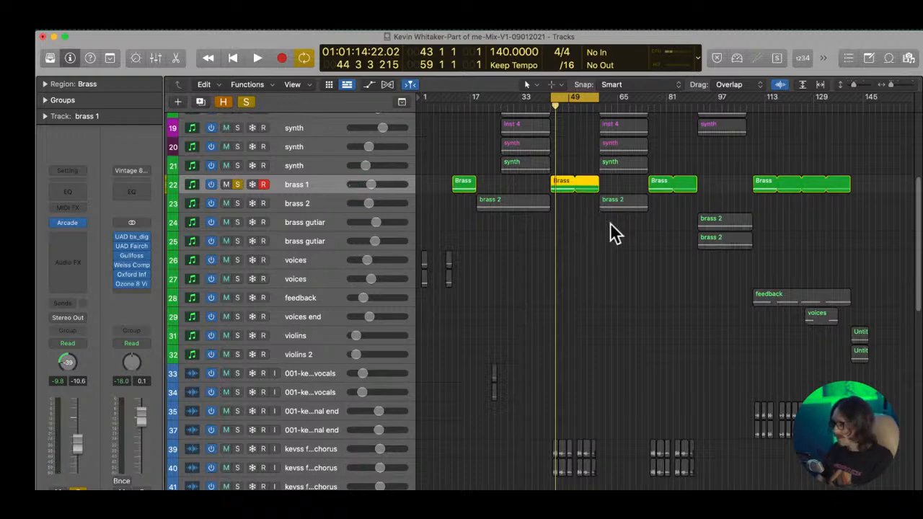
pyautogui.keyDown('ctrl'); pyautogui.keyDown('alt'); pyautogui.click(590, 267); pyautogui.keyUp('alt'); pyautogui.keyUp('ctrl')
pyautogui.moveTo(436, 187); pyautogui.dragTo(771, 180)
pyautogui.press('super+u')
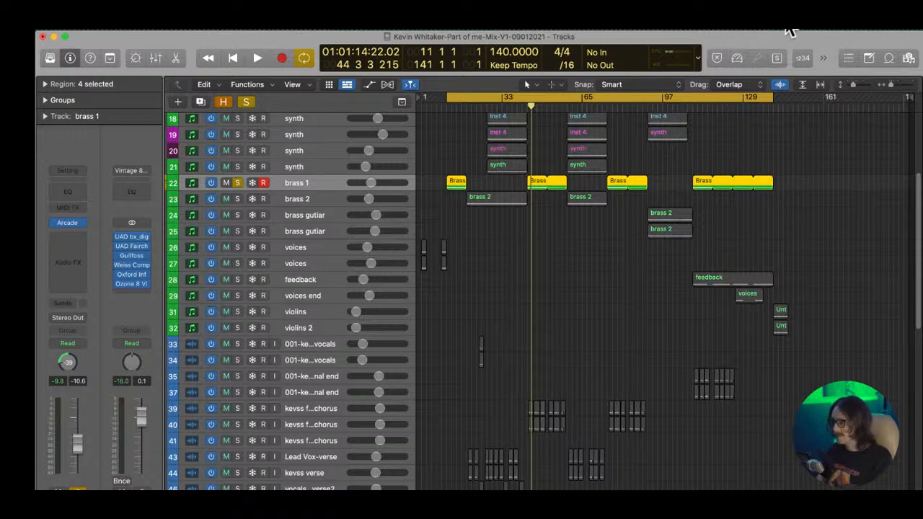
pyautogui.moveTo(442, 97); pyautogui.dragTo(391, 106)
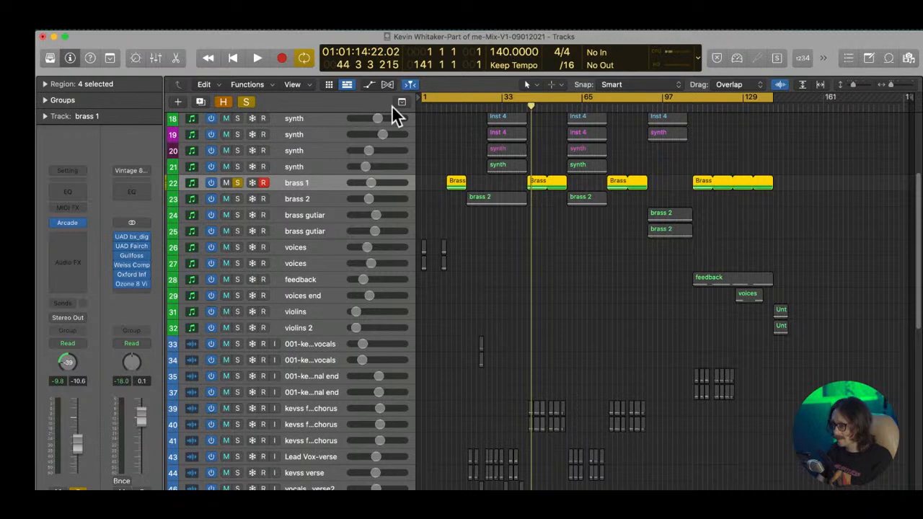
pyautogui.rightClick(453, 184)
pyautogui.click(439, 130)
pyautogui.moveTo(767, 94); pyautogui.dragTo(788, 96)
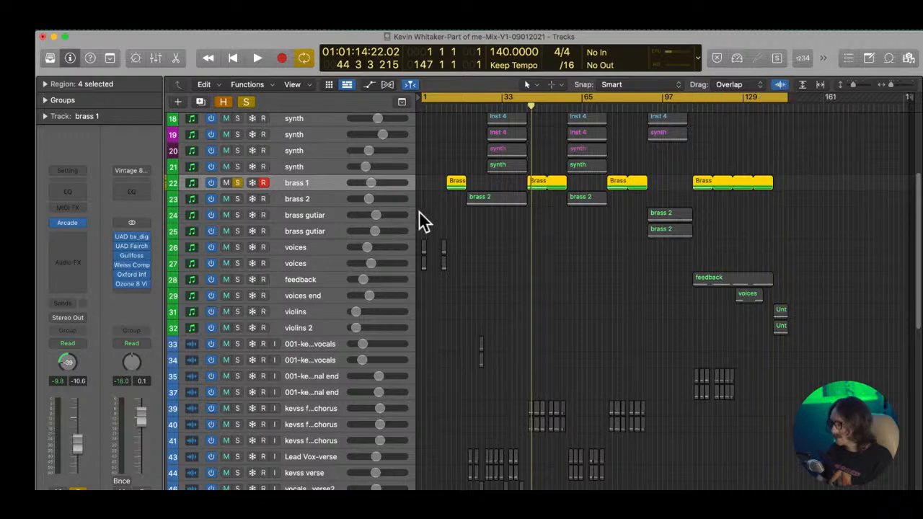
# - Bounce the selected brass regions in place to a new track named Brass-1, leaving the source regions as they are
pyautogui.rightClick(455, 178)
pyautogui.click(476, 184)
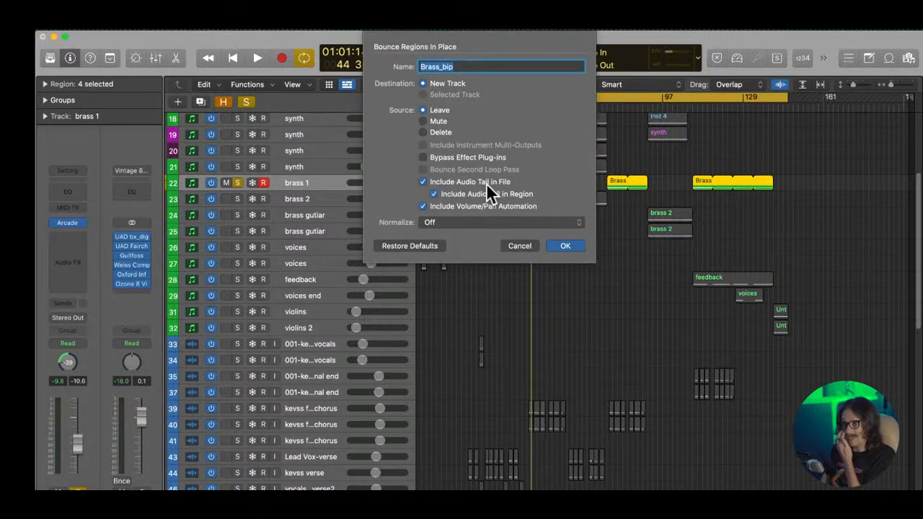
pyautogui.write('Brass-1')
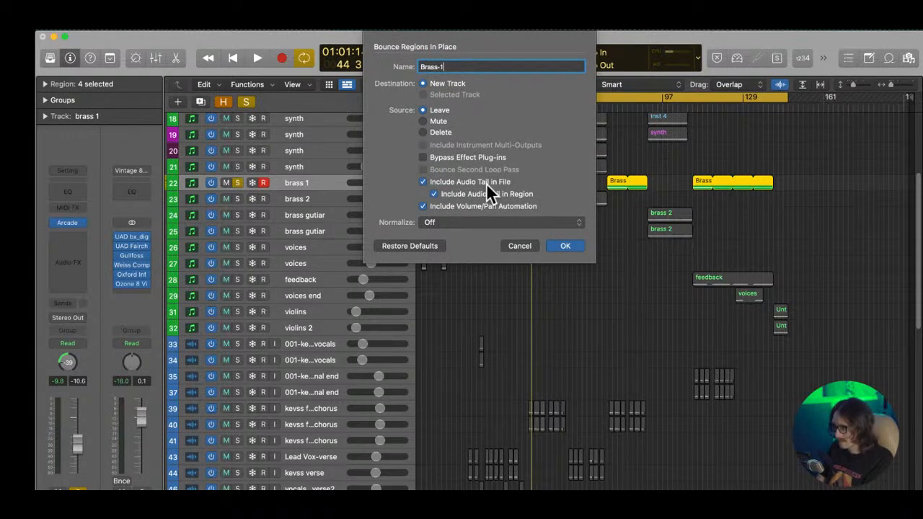
pyautogui.press('Return')
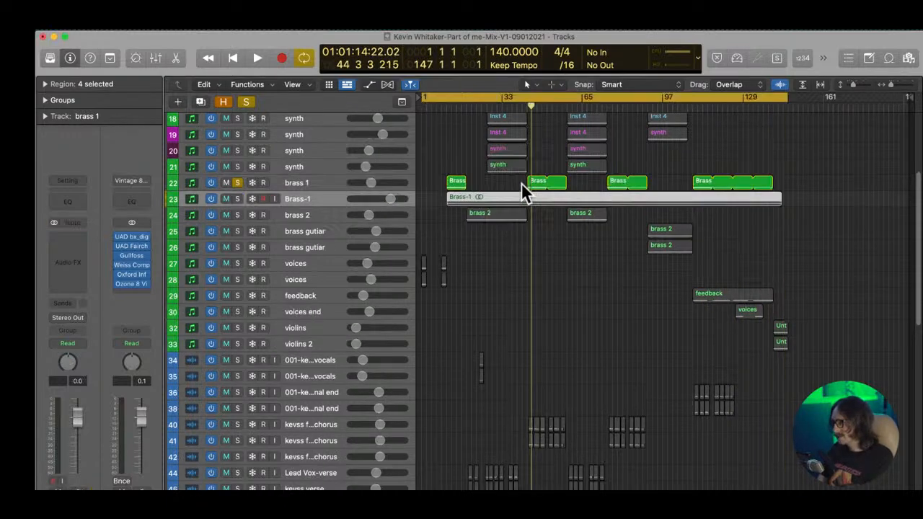
# - Examine the waveform of the bounced Brass-1 region around bars 43 to 59, placing the playhead at bar 47
pyautogui.moveTo(504, 173); pyautogui.dragTo(655, 236)
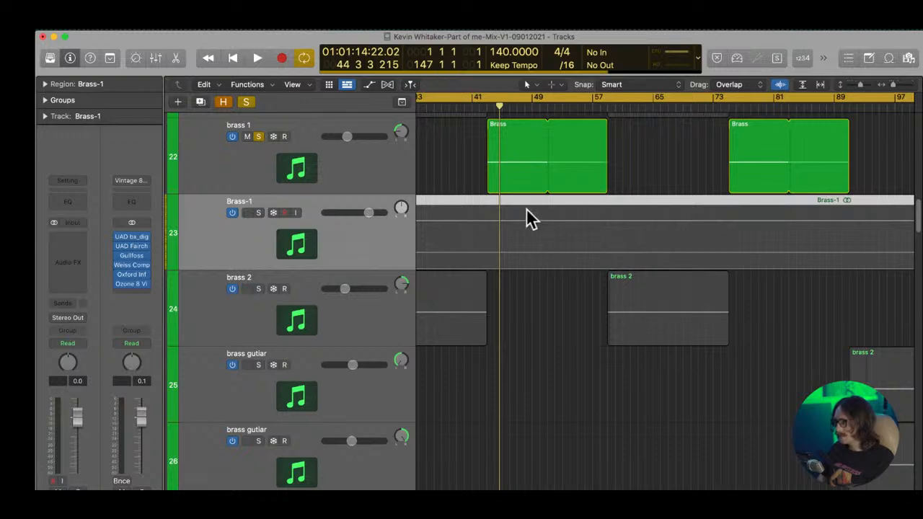
pyautogui.moveTo(478, 174); pyautogui.dragTo(593, 251)
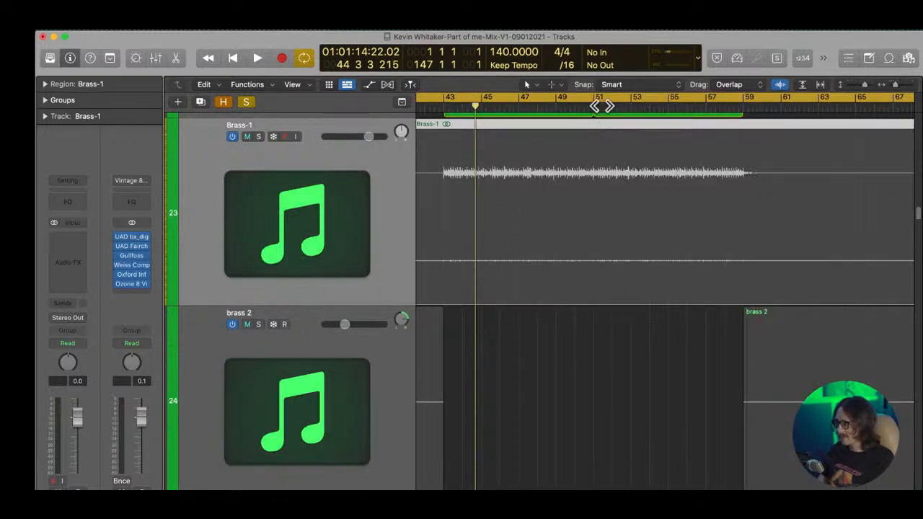
pyautogui.click(517, 106)
pyautogui.keyDown('ctrl'); pyautogui.keyDown('alt'); pyautogui.click(541, 211); pyautogui.keyUp('alt'); pyautogui.keyUp('ctrl')
pyautogui.moveTo(443, 135); pyautogui.dragTo(587, 218)
pyautogui.keyDown('ctrl'); pyautogui.keyDown('alt'); pyautogui.click(621, 309); pyautogui.keyUp('alt'); pyautogui.keyUp('ctrl')
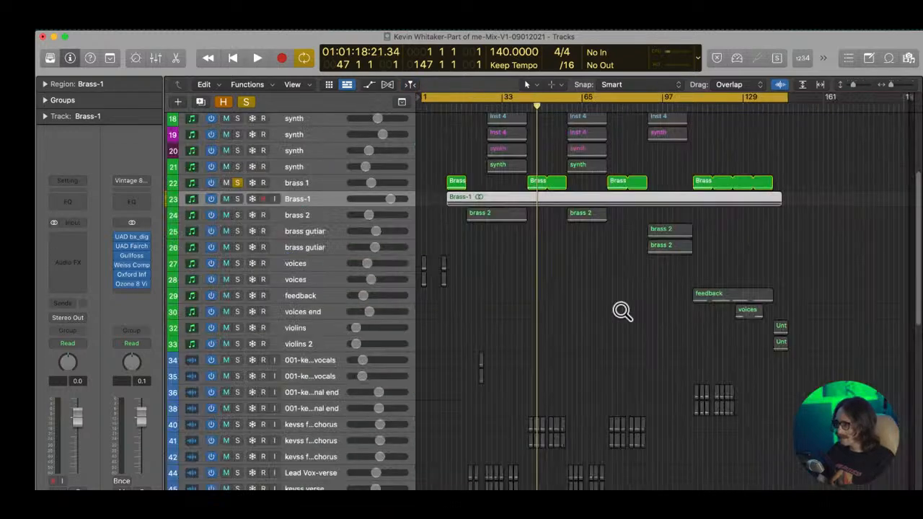
# - Take the original brass 1 track out of solo, mute it, switch it off and hide it
pyautogui.click(235, 181)
pyautogui.click(288, 184)
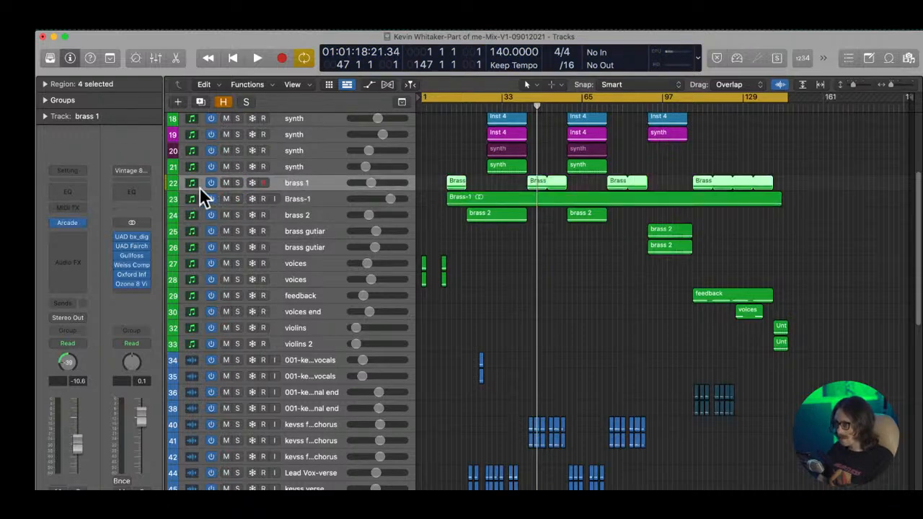
pyautogui.click(211, 183)
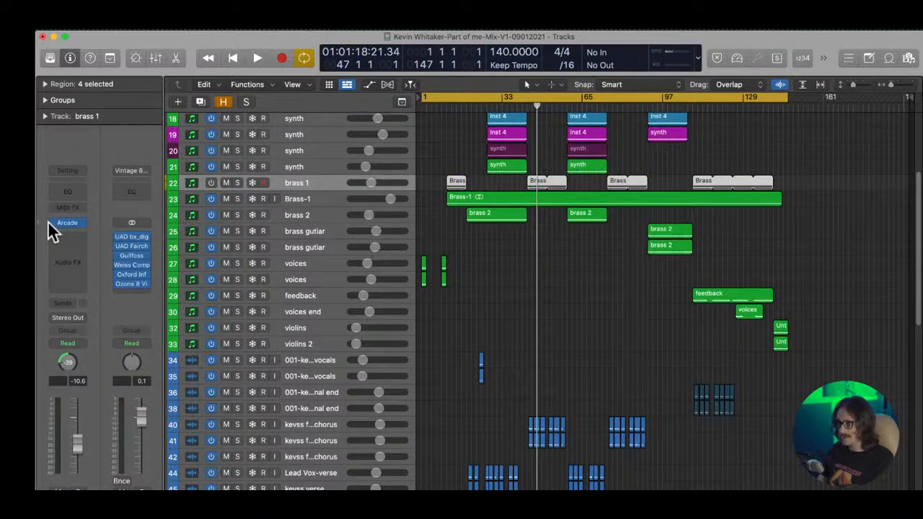
pyautogui.rightClick(317, 184)
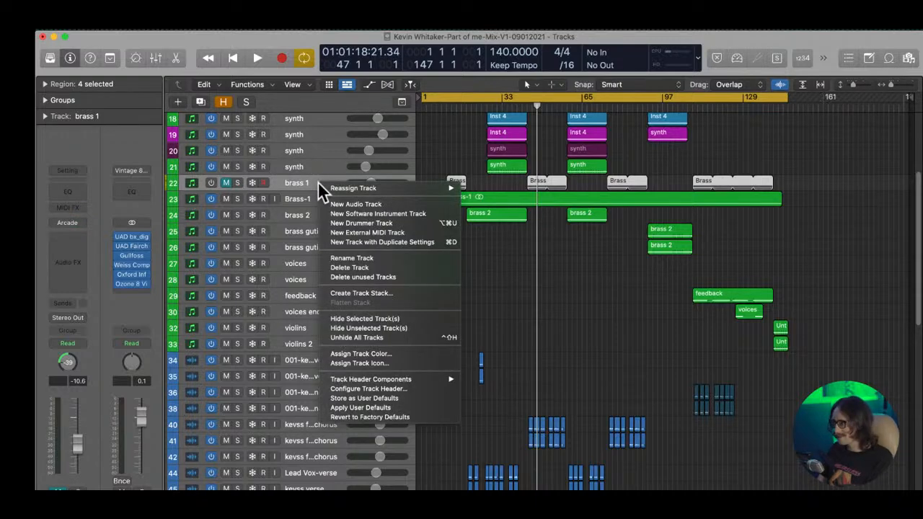
pyautogui.click(366, 317)
# - Set the cycle range from bar 43 to bar 59 around the chorus and look over the bounced tracks
pyautogui.moveTo(473, 156); pyautogui.dragTo(719, 246)
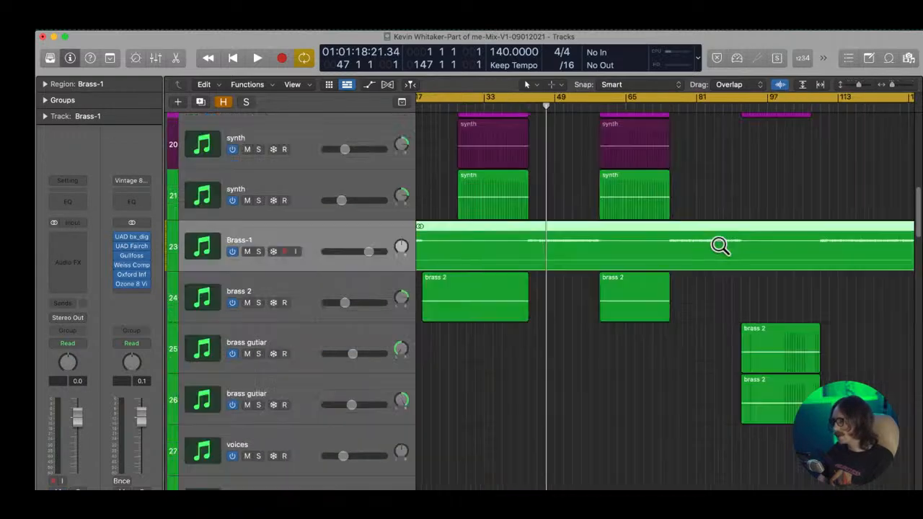
pyautogui.keyDown('ctrl'); pyautogui.keyDown('alt'); pyautogui.click(577, 198); pyautogui.keyUp('alt'); pyautogui.keyUp('ctrl')
pyautogui.moveTo(528, 94); pyautogui.dragTo(568, 105)
pyautogui.scroll(-3, 568, 278)
pyautogui.scroll(8, 567, 285)
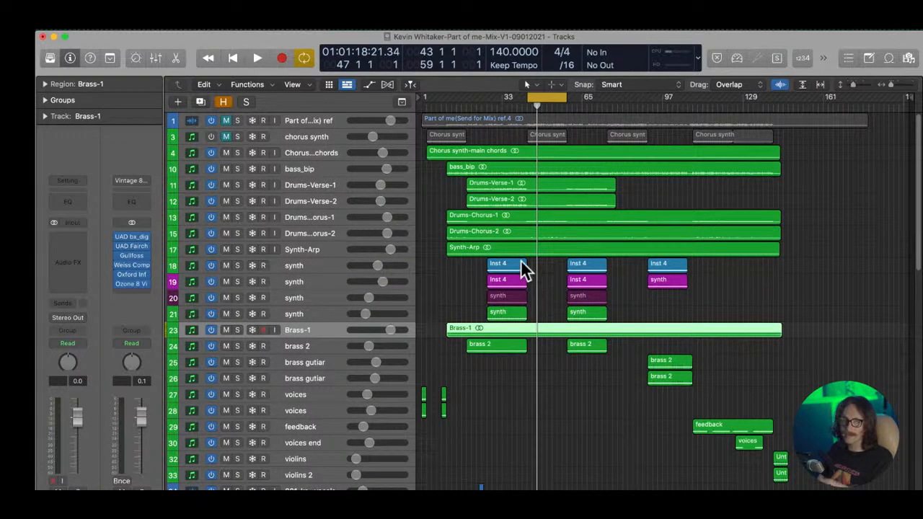
# - Solo Drums-Chorus-1, Drums-Chorus-2 and bass_bip together and start playback from bar 43
pyautogui.moveTo(507, 115); pyautogui.dragTo(627, 285)
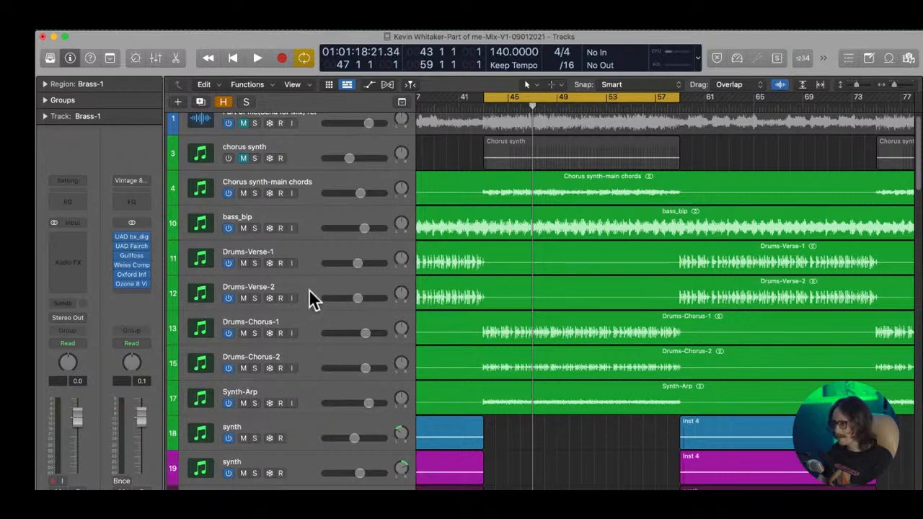
pyautogui.click(308, 331)
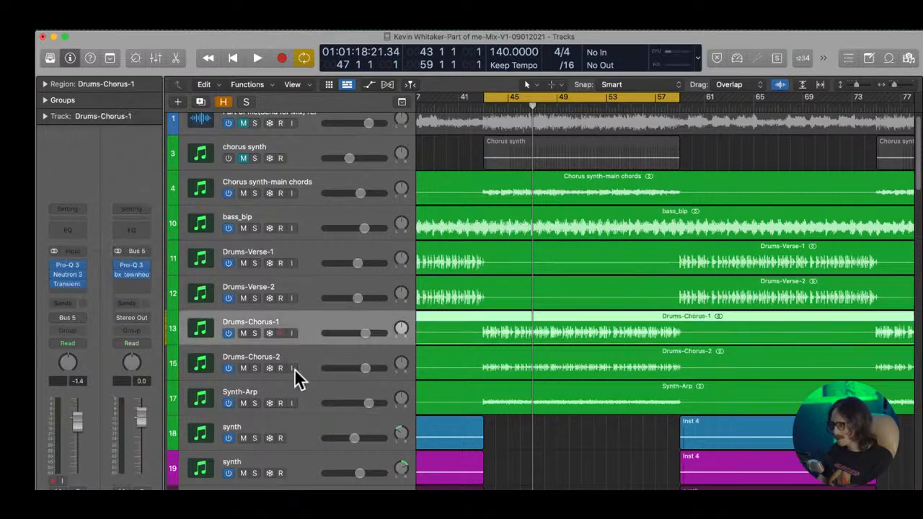
pyautogui.keyDown('shift'); pyautogui.click(311, 361); pyautogui.keyUp('shift')
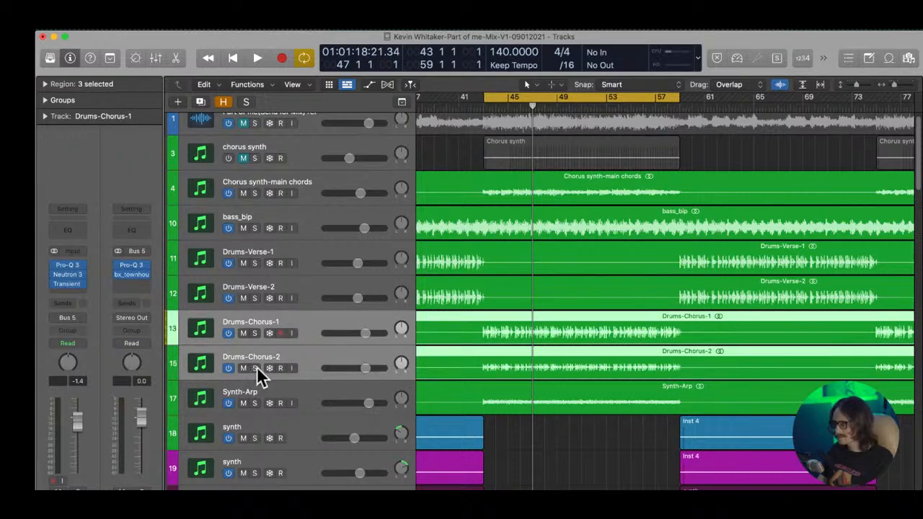
pyautogui.click(254, 367)
pyautogui.click(314, 228)
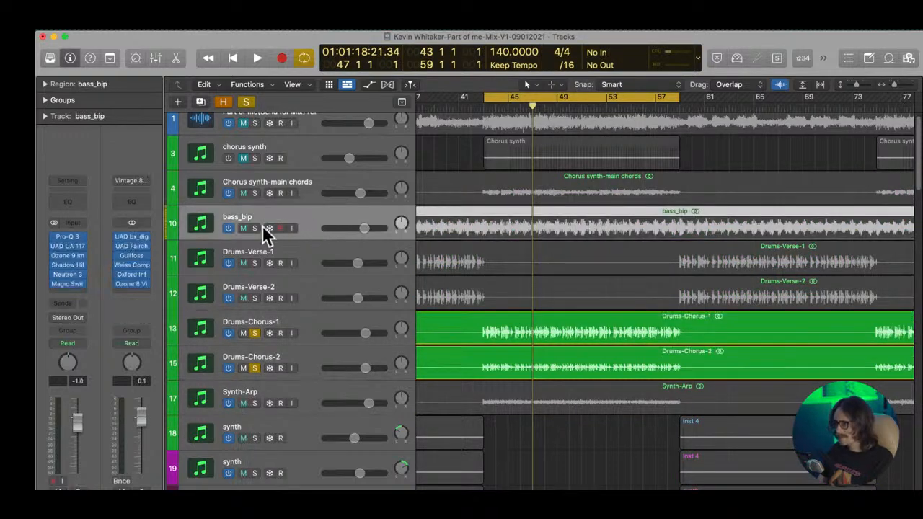
pyautogui.click(255, 228)
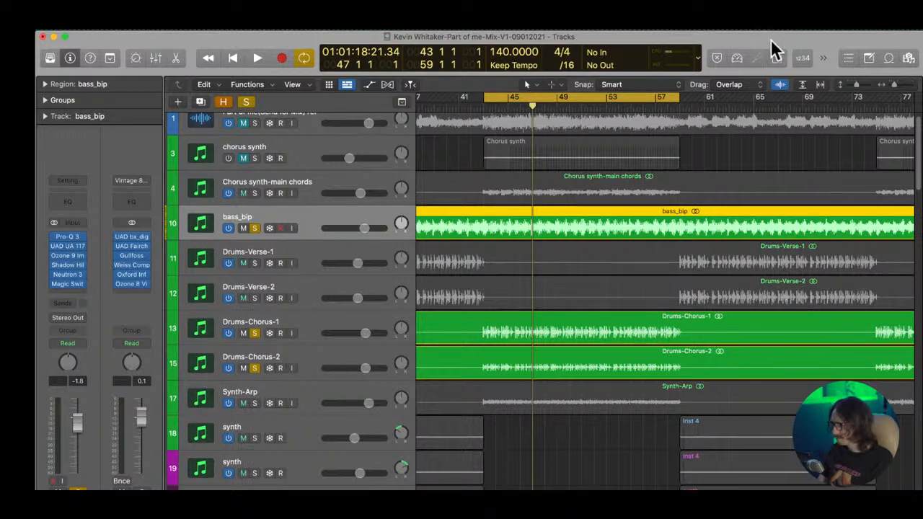
pyautogui.click(557, 447)
pyautogui.press('space')
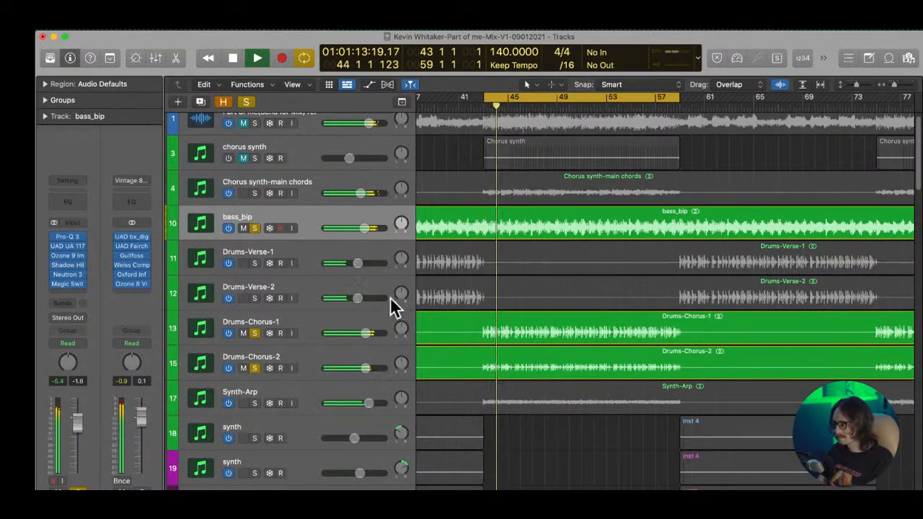
# - Compare the two chorus drum tracks against the bass by taking each out of solo in turn, and stop playback
pyautogui.click(297, 334)
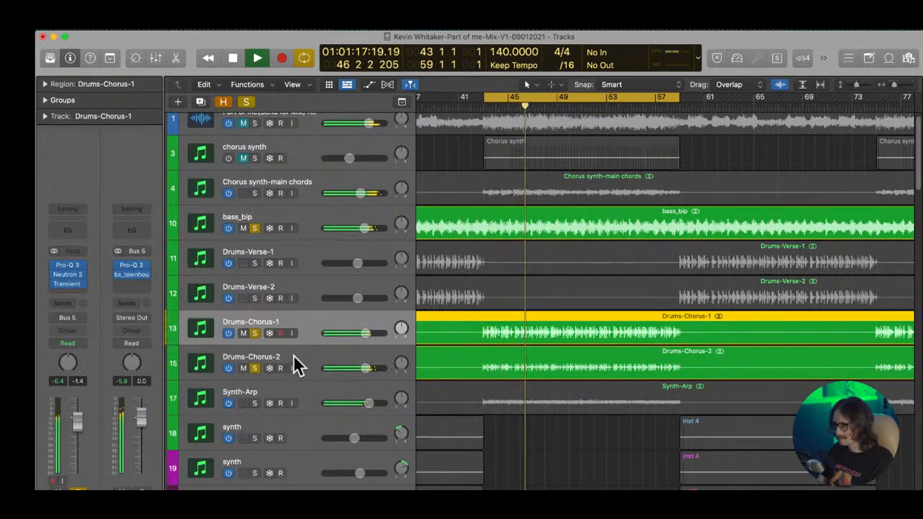
pyautogui.click(313, 368)
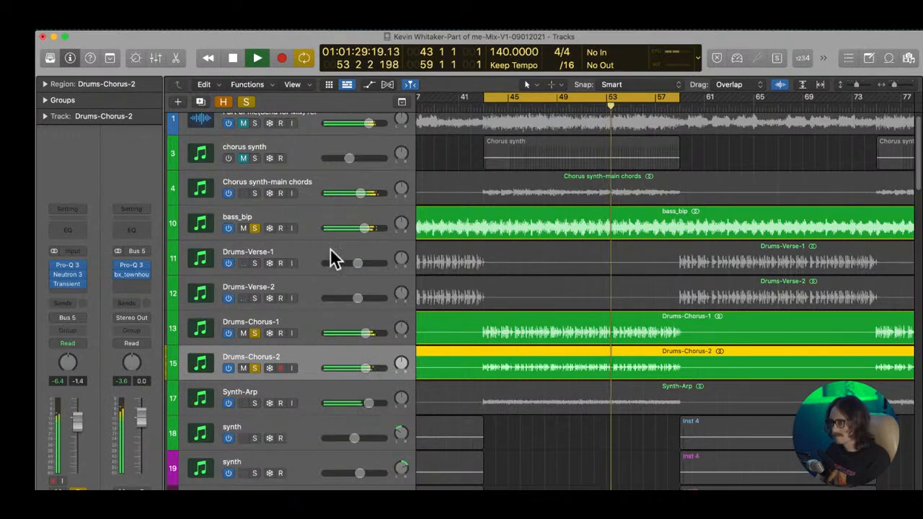
pyautogui.click(254, 333)
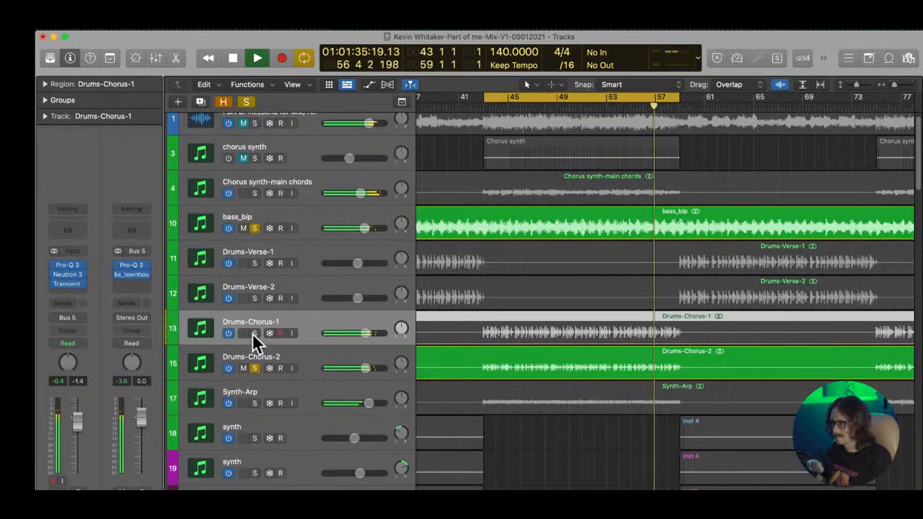
pyautogui.click(254, 333)
pyautogui.click(254, 368)
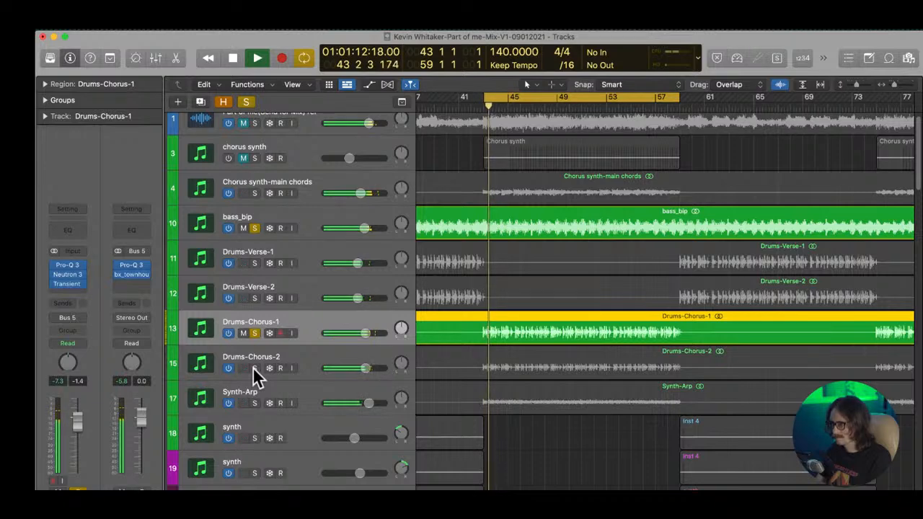
pyautogui.click(254, 368)
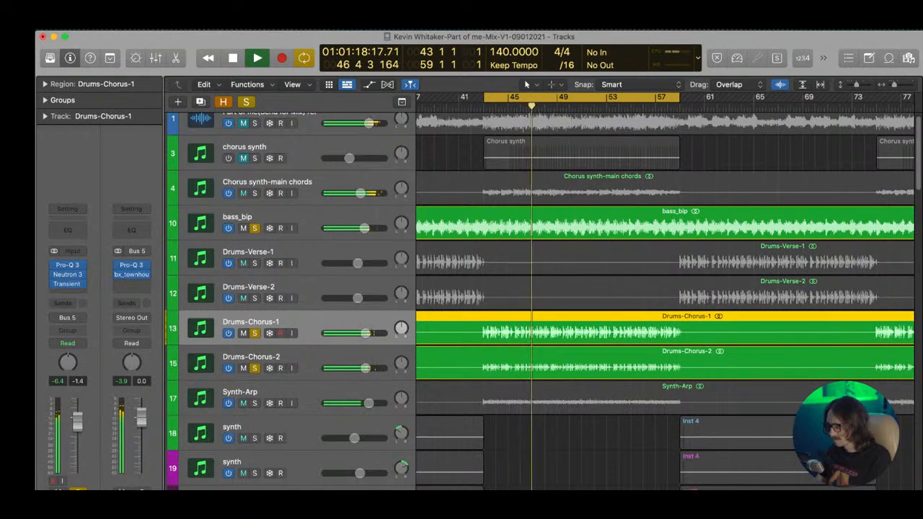
pyautogui.press('space')
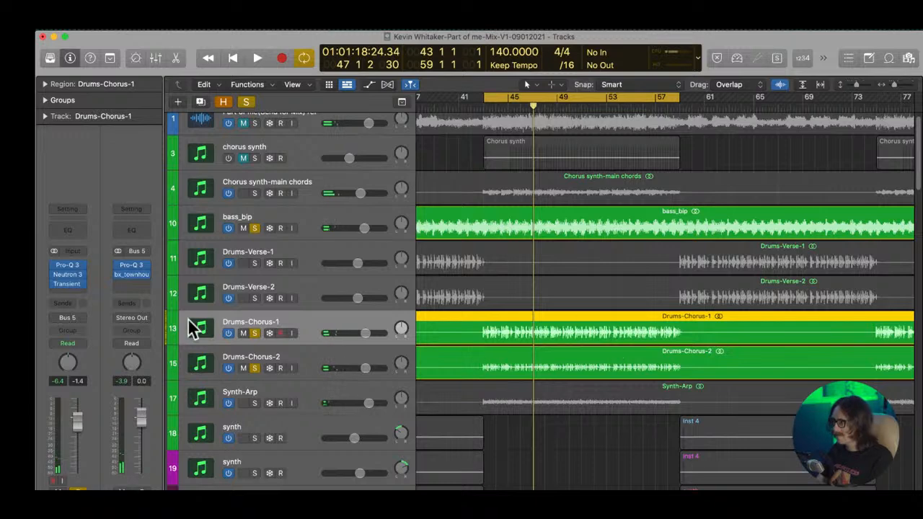
# - In Neutron 3 on Drums-Chorus-2, set the Exciter's high band to an amount of 8.4, a Warm character and a mix of 53
pyautogui.click(317, 363)
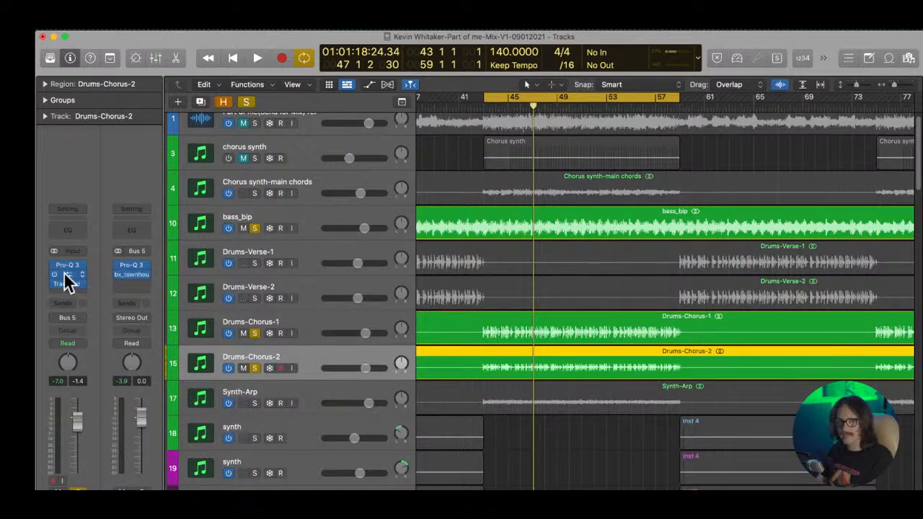
pyautogui.click(67, 274)
pyautogui.moveTo(696, 121); pyautogui.dragTo(538, 123)
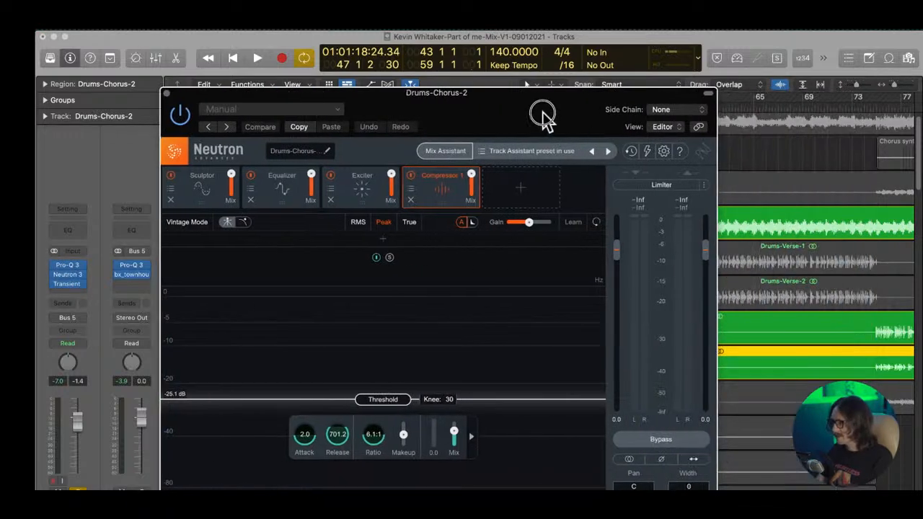
pyautogui.click(349, 194)
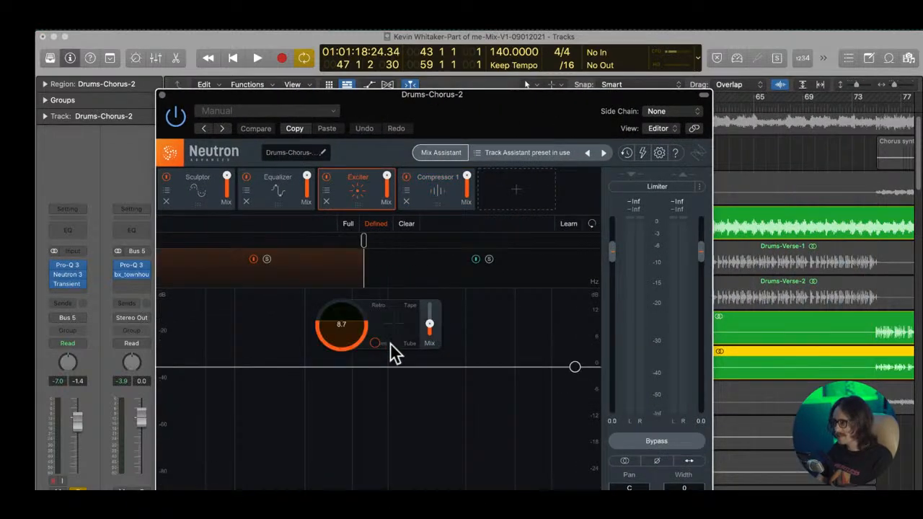
pyautogui.click(461, 271)
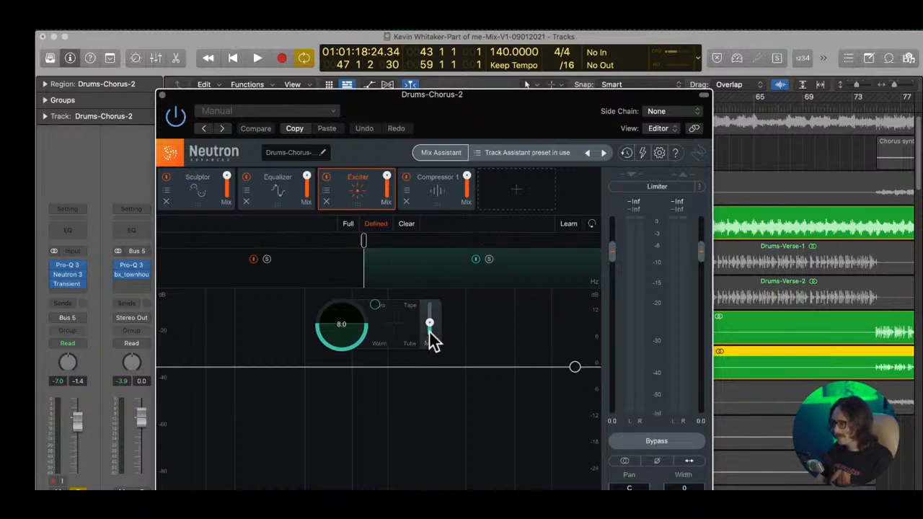
pyautogui.moveTo(342, 323); pyautogui.dragTo(341, 332)
pyautogui.click(375, 304)
pyautogui.scroll(-3, 343, 328)
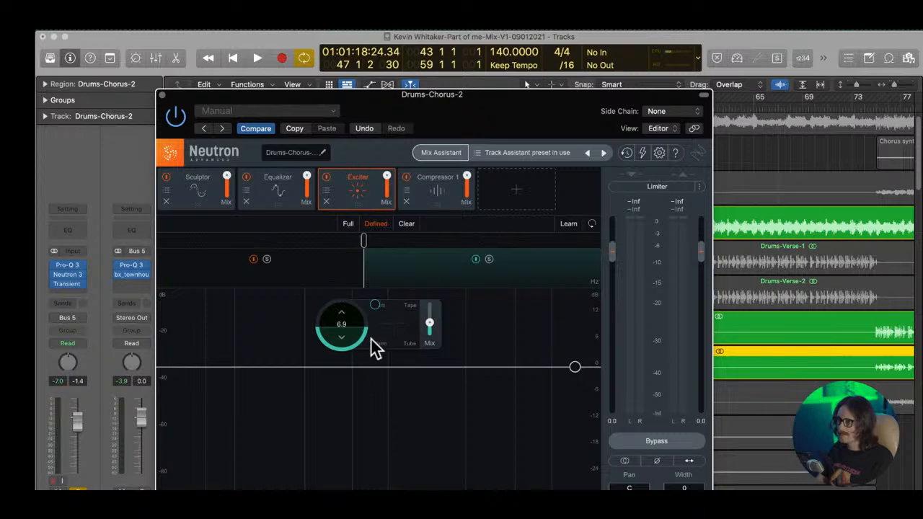
pyautogui.moveTo(373, 303); pyautogui.dragTo(339, 325)
pyautogui.moveTo(427, 326); pyautogui.dragTo(433, 313)
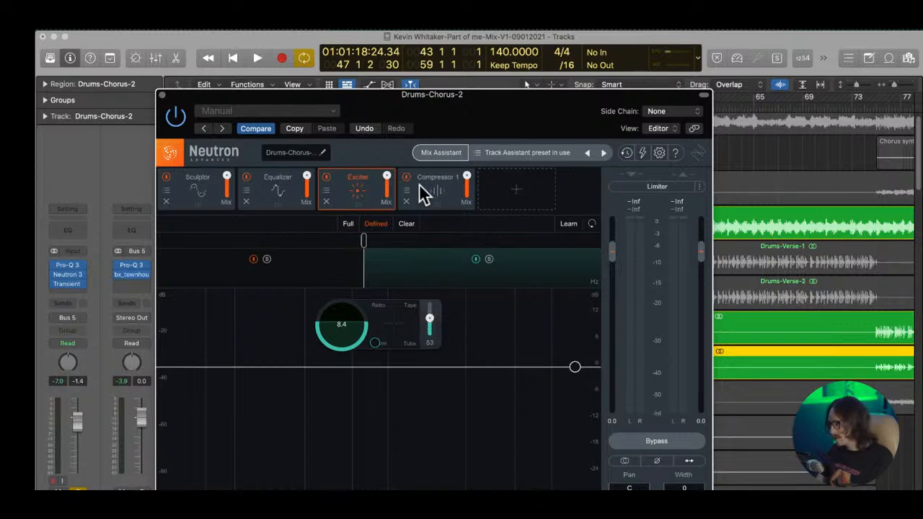
# - Set Neutron's equalizer node near 4543 Hz to about 0.9 dB and the Sculptor's Add Punch amount to 53.2, and close the plug-in
pyautogui.click(288, 191)
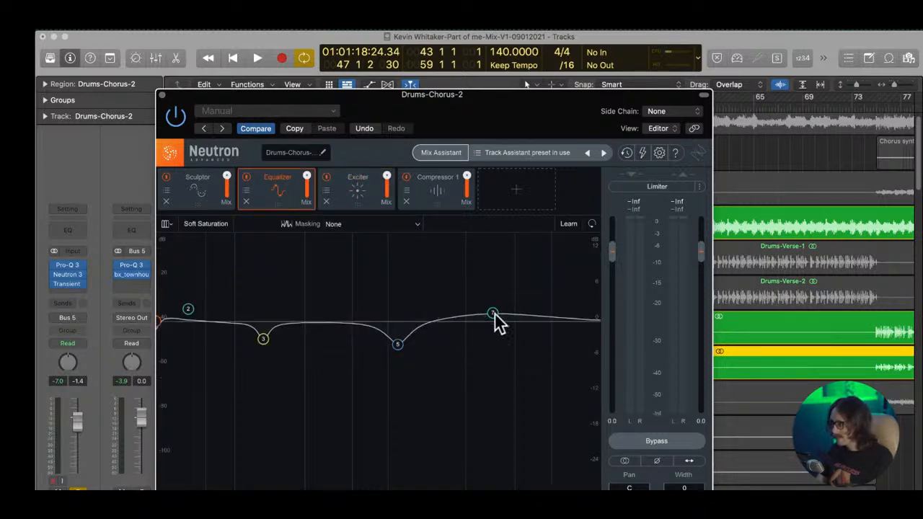
pyautogui.moveTo(496, 322)
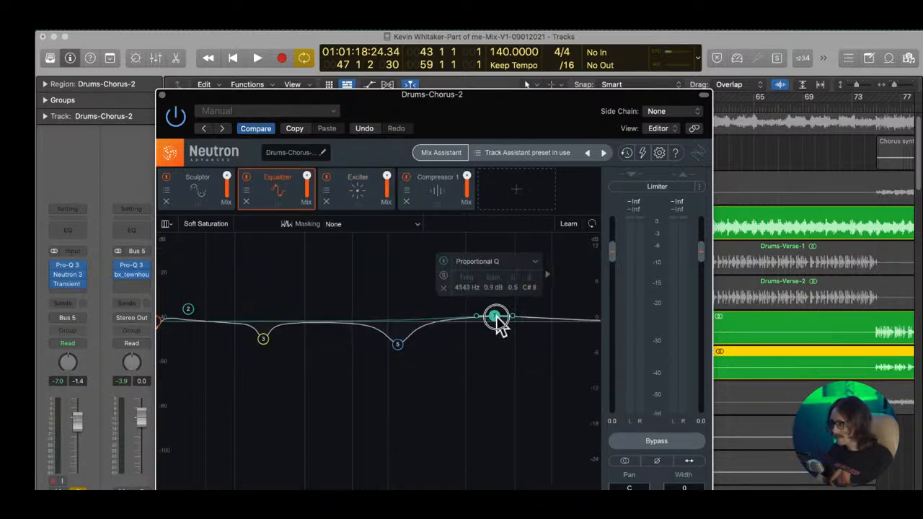
pyautogui.click(188, 189)
pyautogui.moveTo(344, 303); pyautogui.dragTo(340, 293)
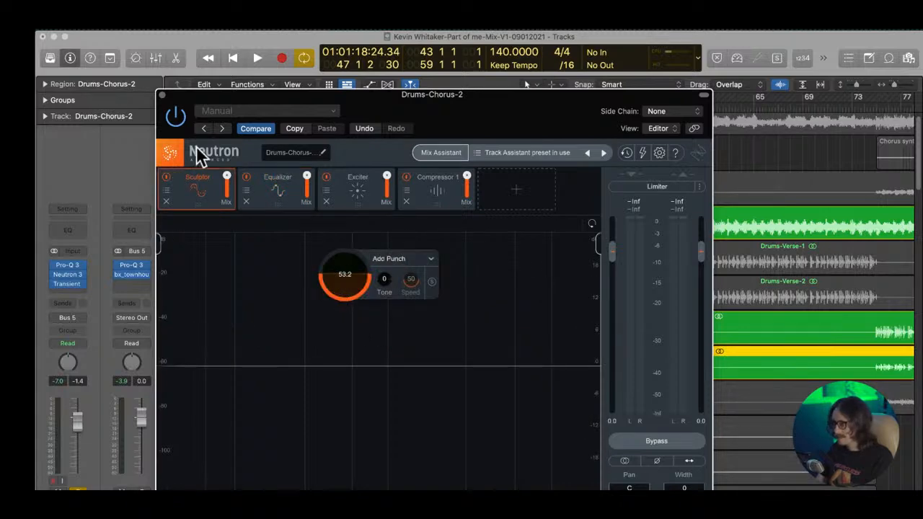
pyautogui.click(163, 95)
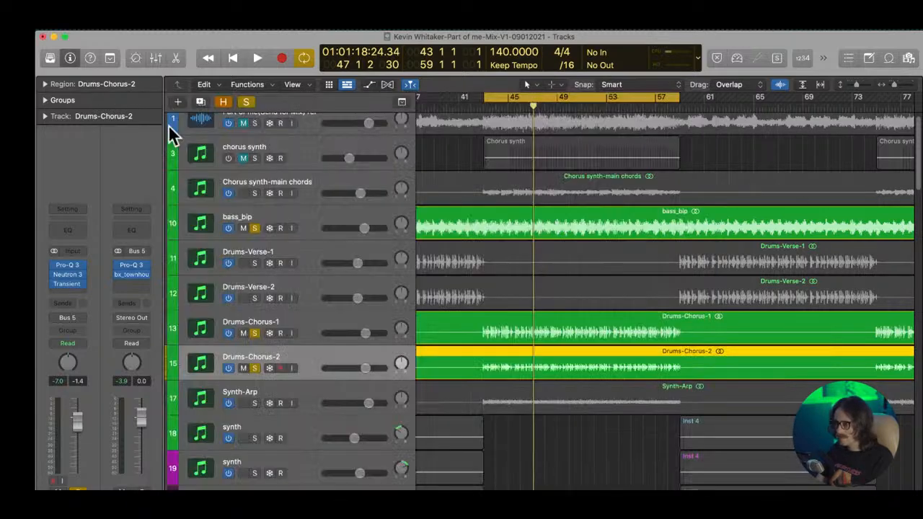
# - Open Pro-Q 3 and Neutron 3 on Drums-Chorus-1 and review Neutron's Compressor, Exciter and Equalizer settings
pyautogui.click(303, 326)
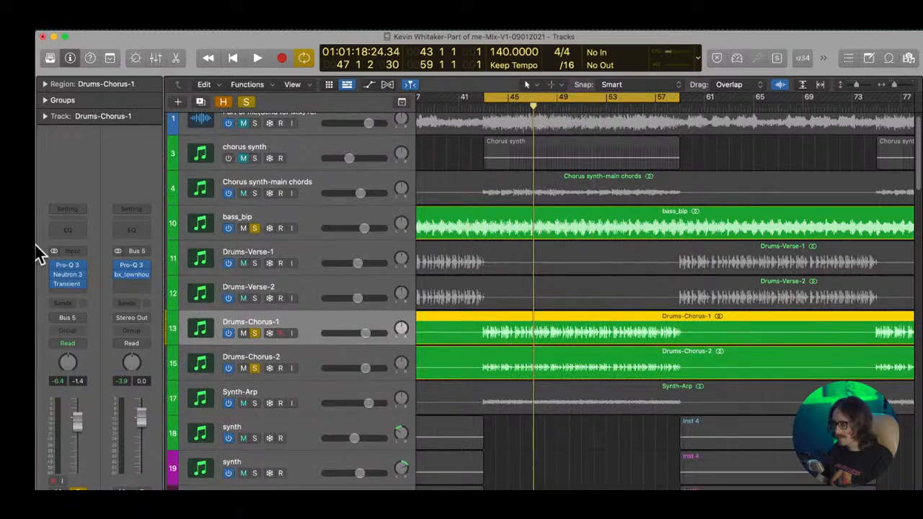
pyautogui.click(68, 266)
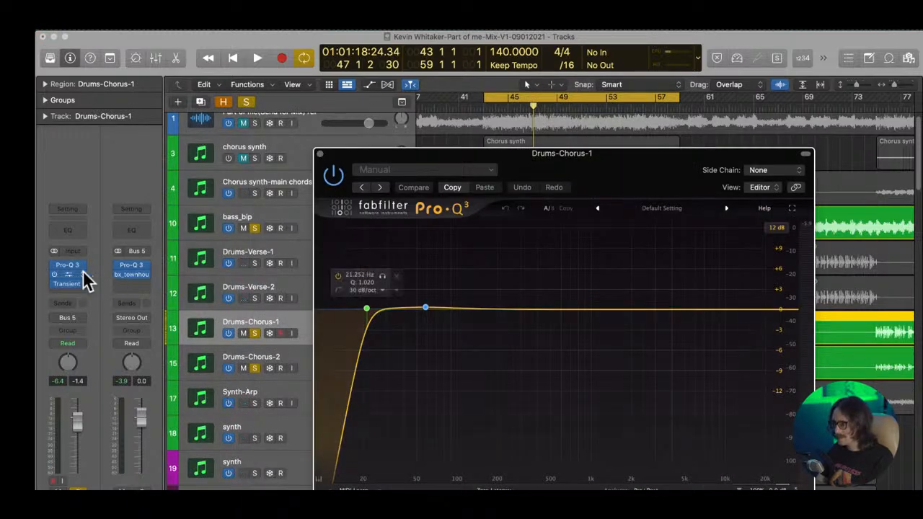
pyautogui.click(75, 282)
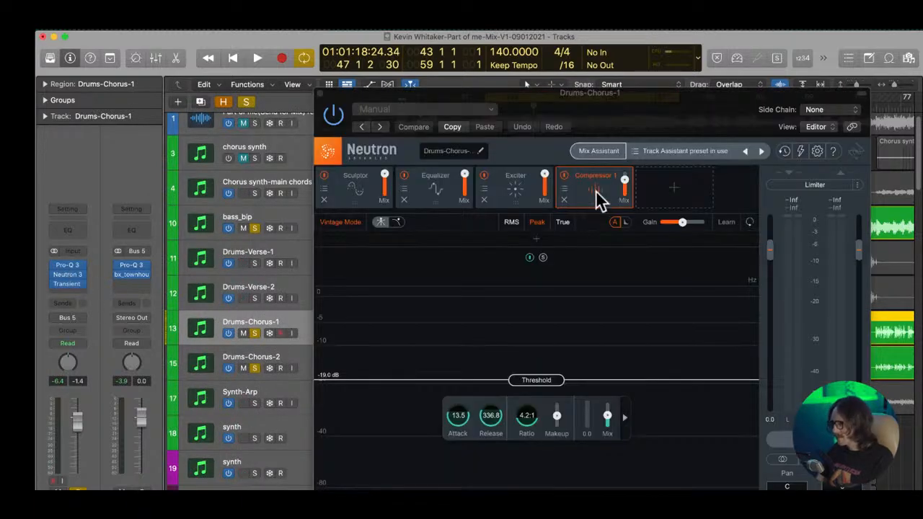
pyautogui.moveTo(616, 99); pyautogui.dragTo(449, 89)
pyautogui.click(366, 188)
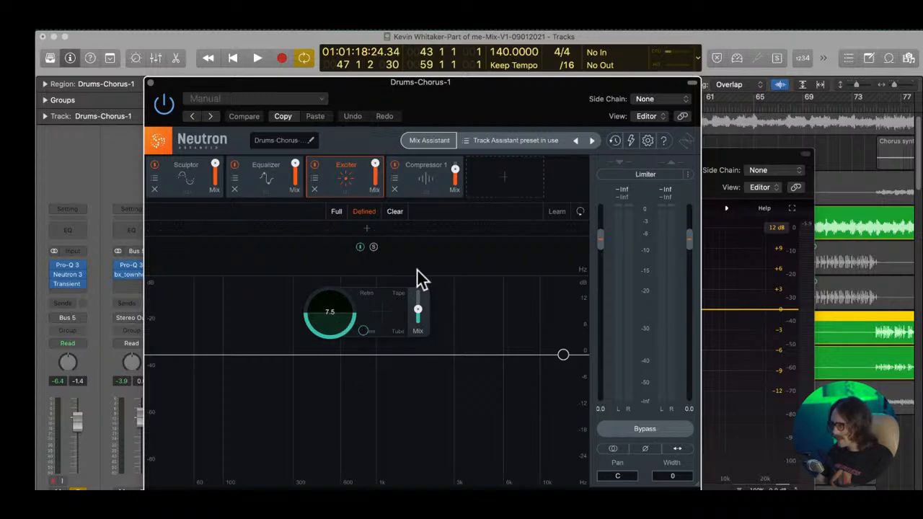
pyautogui.click(248, 173)
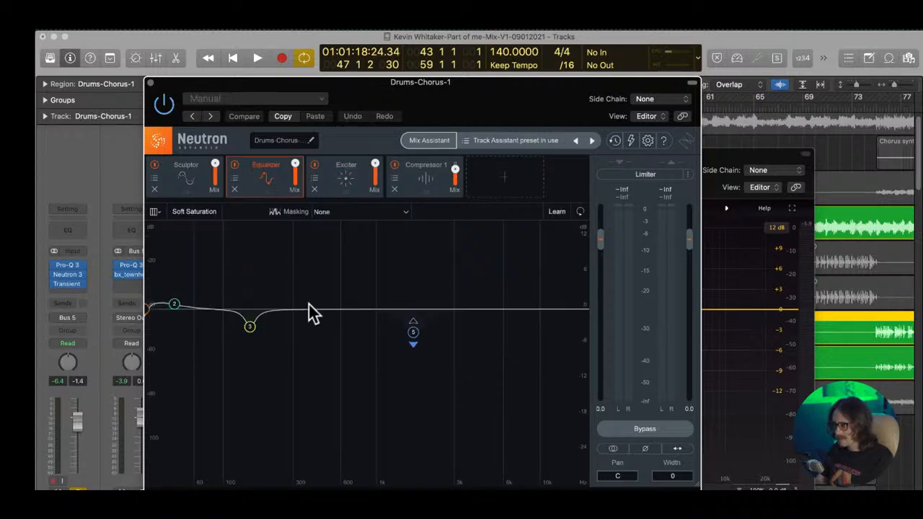
# - Lower the Tone of Neutron's Sculptor on Drums-Chorus-1 to about -1 and close the plug-ins
pyautogui.click(182, 167)
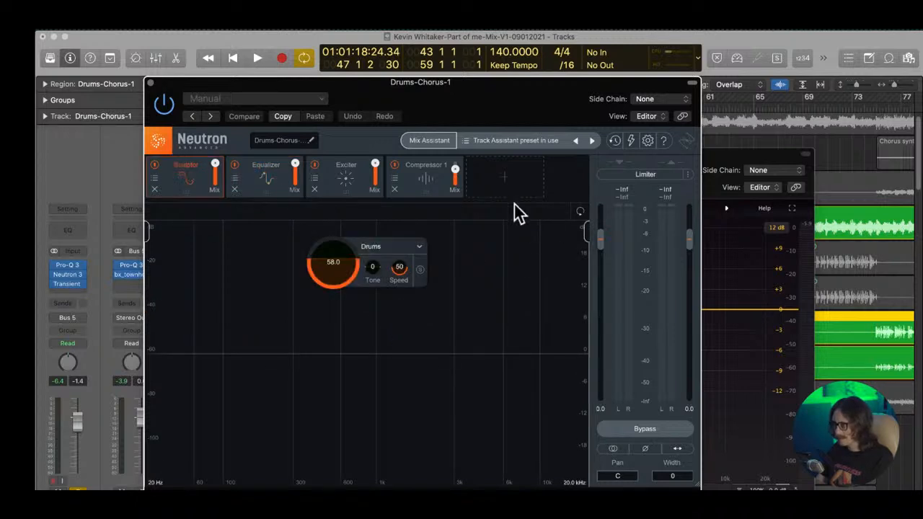
pyautogui.moveTo(378, 266); pyautogui.dragTo(380, 278)
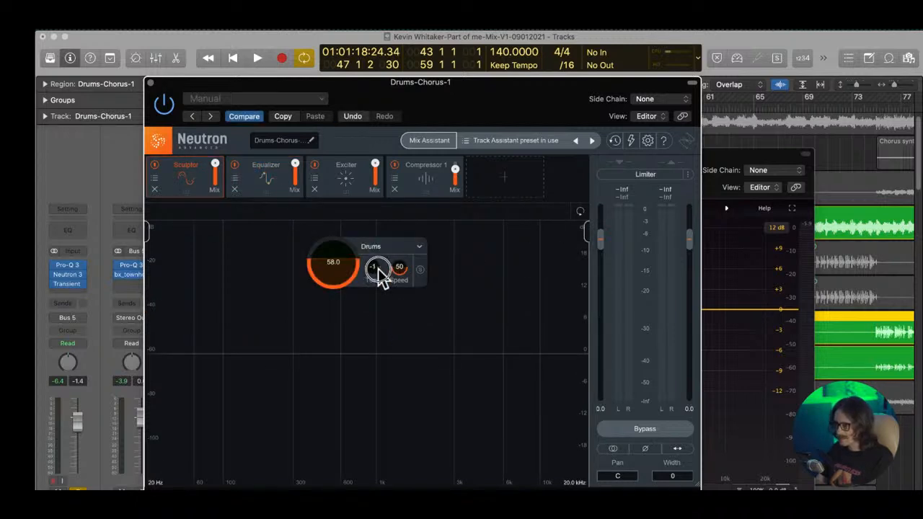
pyautogui.click(148, 84)
pyautogui.click(75, 265)
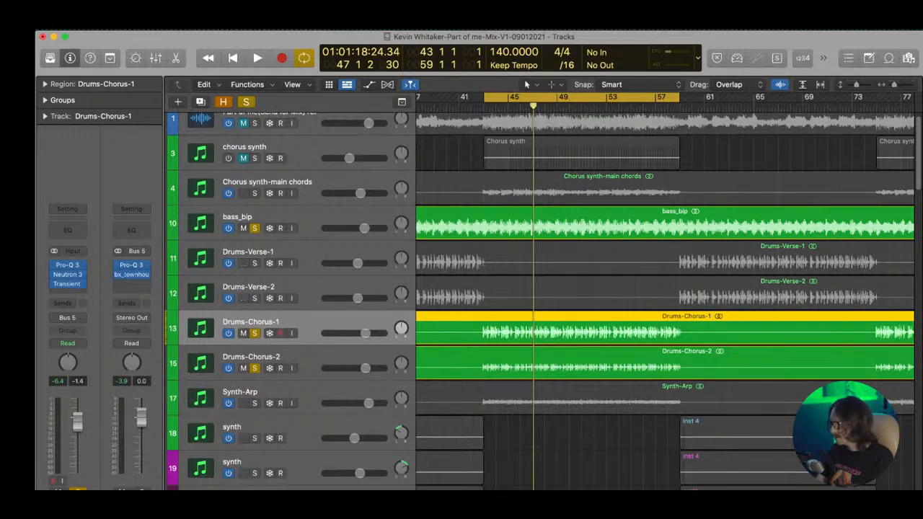
# - Play the soloed chorus drums and bass, add Chorus synth-main chords to the solo, and stop playback
pyautogui.press('space')
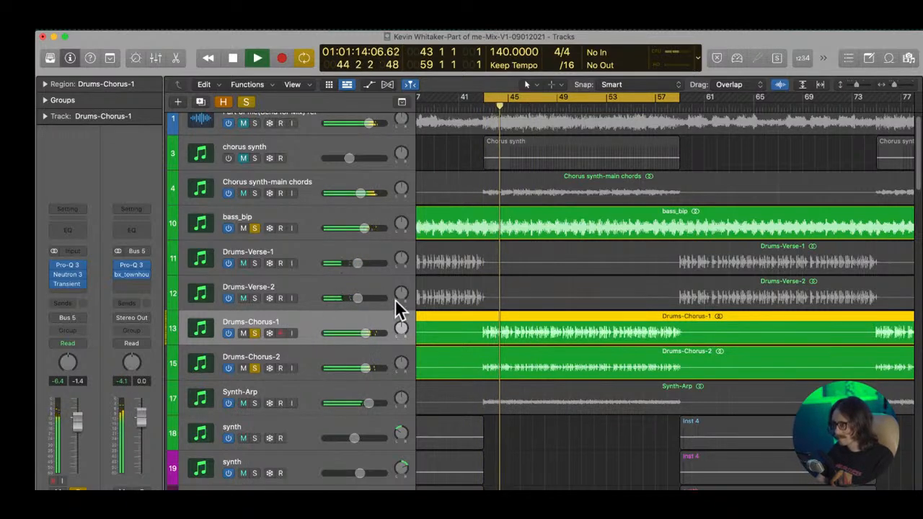
pyautogui.click(255, 193)
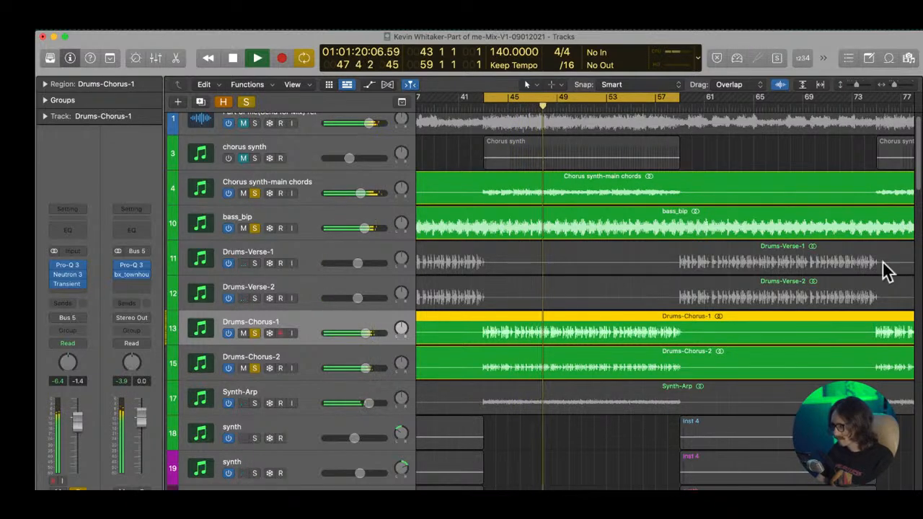
pyautogui.press('space')
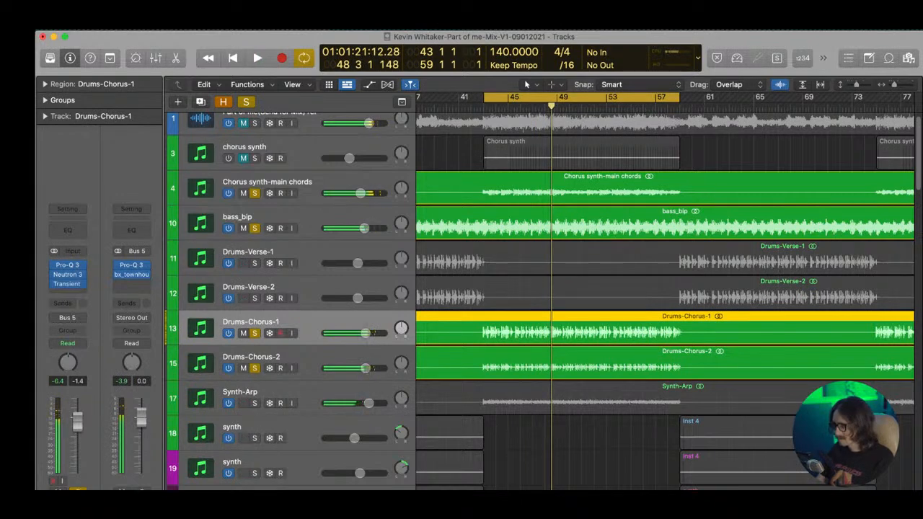
# - Select Chorus synth-main chords, place the playhead at bar 12 and extend the cycle's start back to bar 11
pyautogui.click(320, 179)
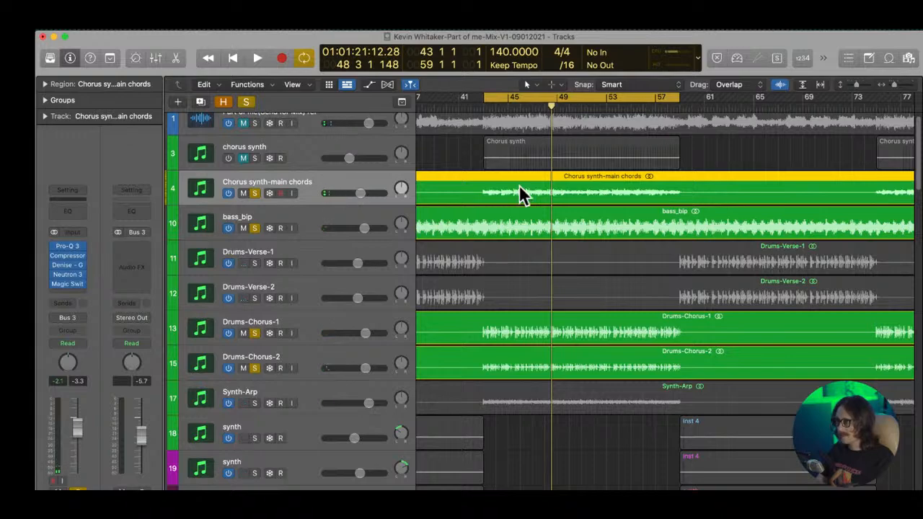
pyautogui.keyDown('ctrl'); pyautogui.keyDown('alt'); pyautogui.click(623, 196); pyautogui.keyUp('alt'); pyautogui.keyUp('ctrl')
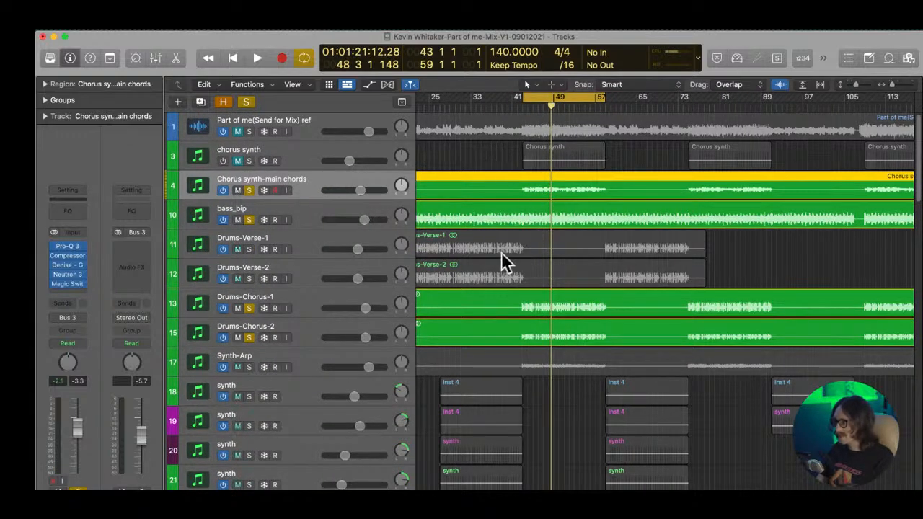
pyautogui.scroll(-1, 522, 287)
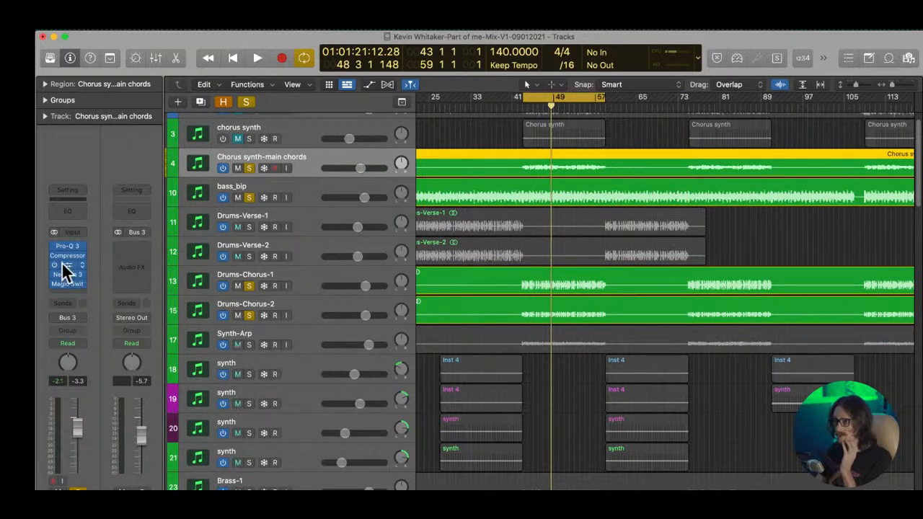
pyautogui.keyDown('ctrl'); pyautogui.keyDown('alt'); pyautogui.click(552, 223); pyautogui.keyUp('alt'); pyautogui.keyUp('ctrl')
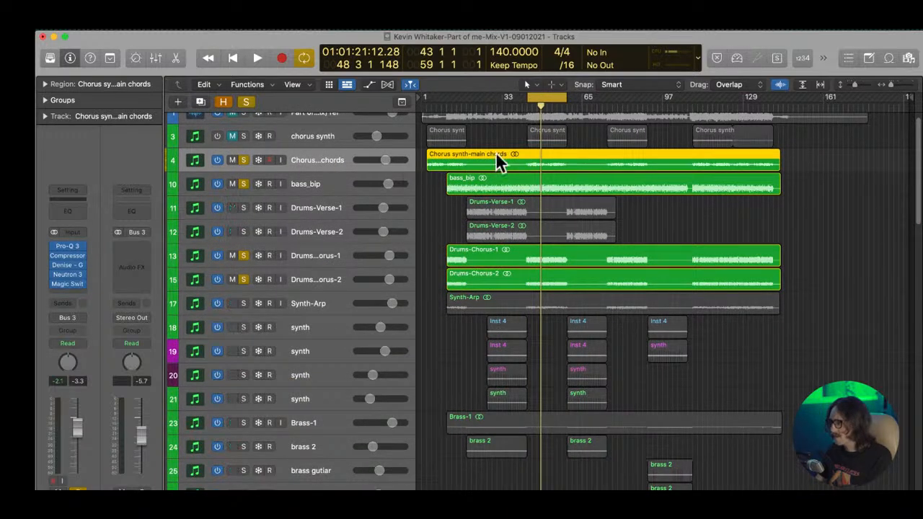
pyautogui.click(455, 106)
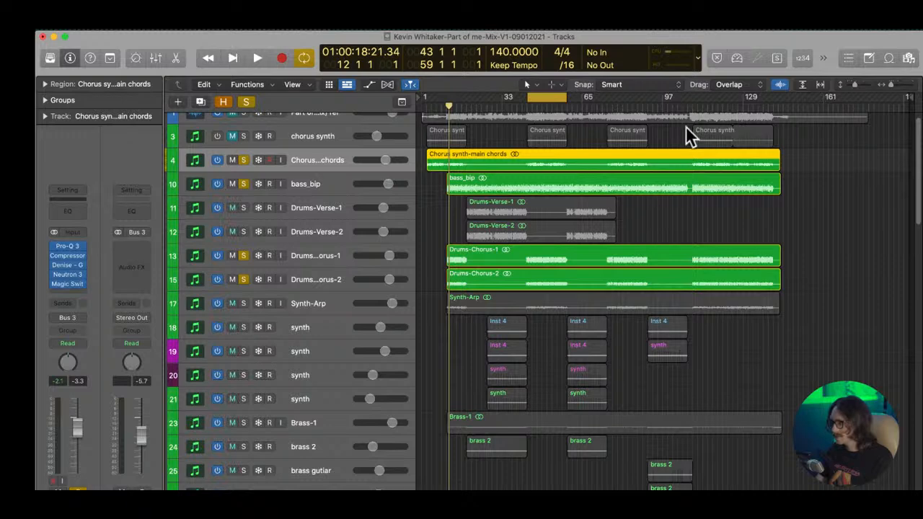
pyautogui.moveTo(528, 94); pyautogui.dragTo(447, 130)
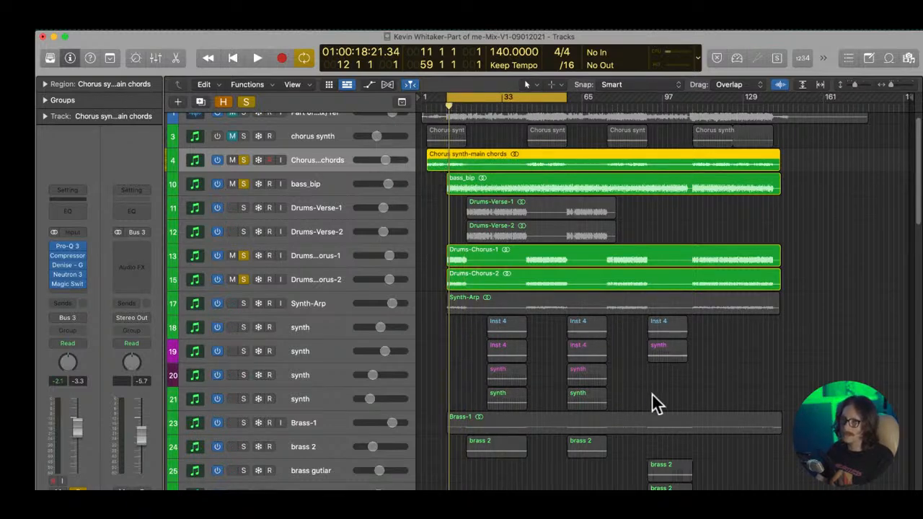
# - Clear all solos, select the Synth-Arp track and play the full mix through the first chorus
pyautogui.keyDown('alt'); pyautogui.click(243, 161); pyautogui.keyUp('alt')
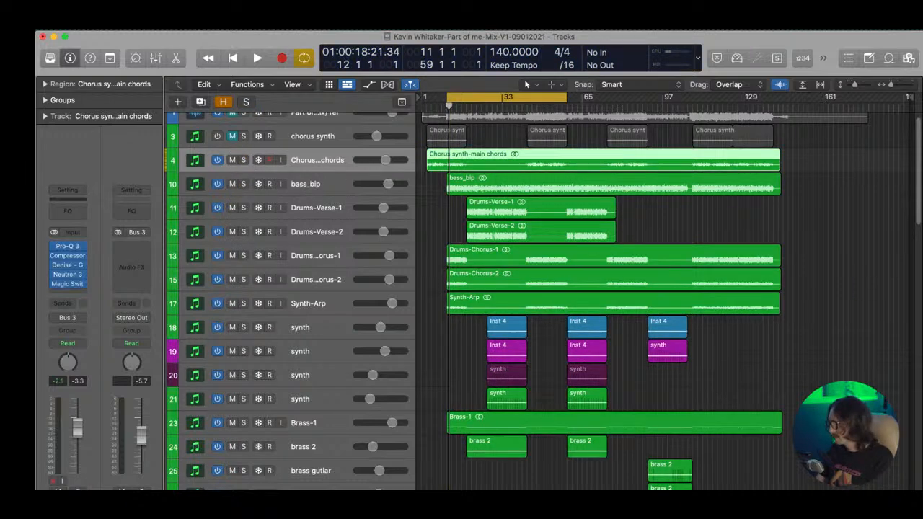
pyautogui.click(457, 308)
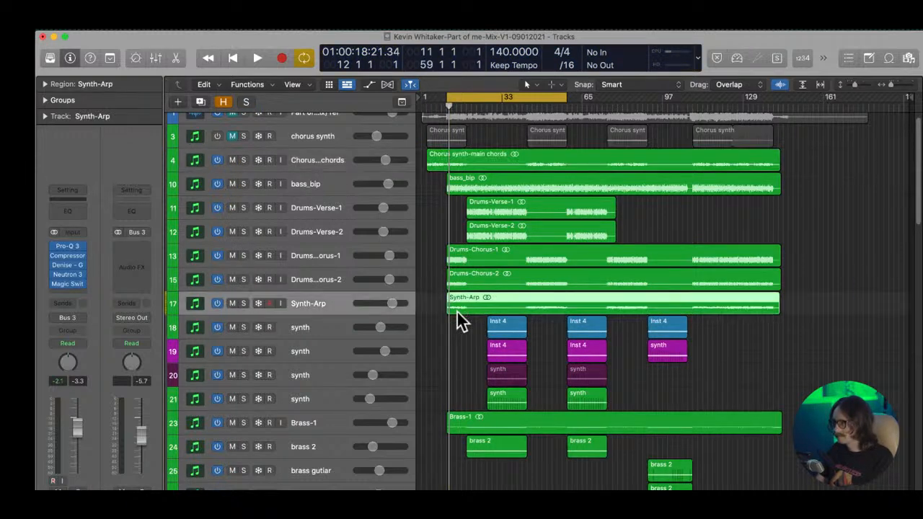
pyautogui.press('space')
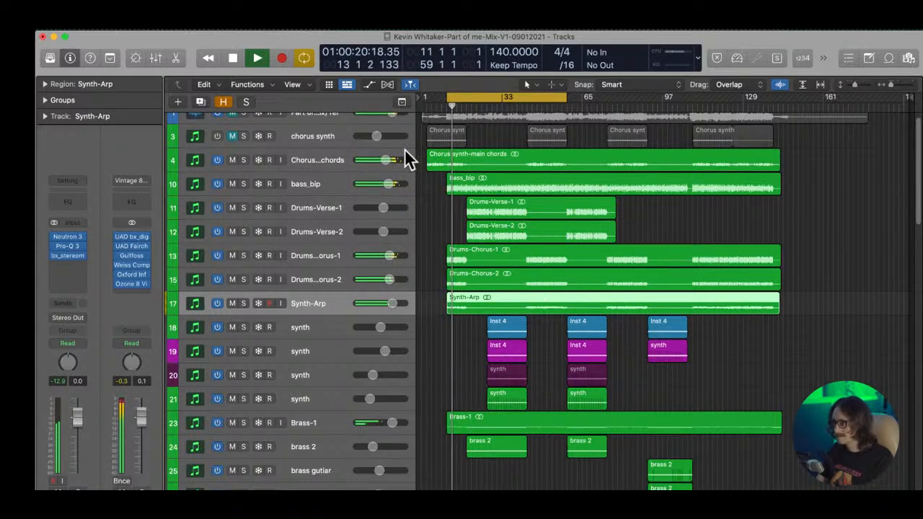
# - Briefly solo Chorus synth-main chords to compare it with the full mix, select that track and stop playback
pyautogui.click(244, 160)
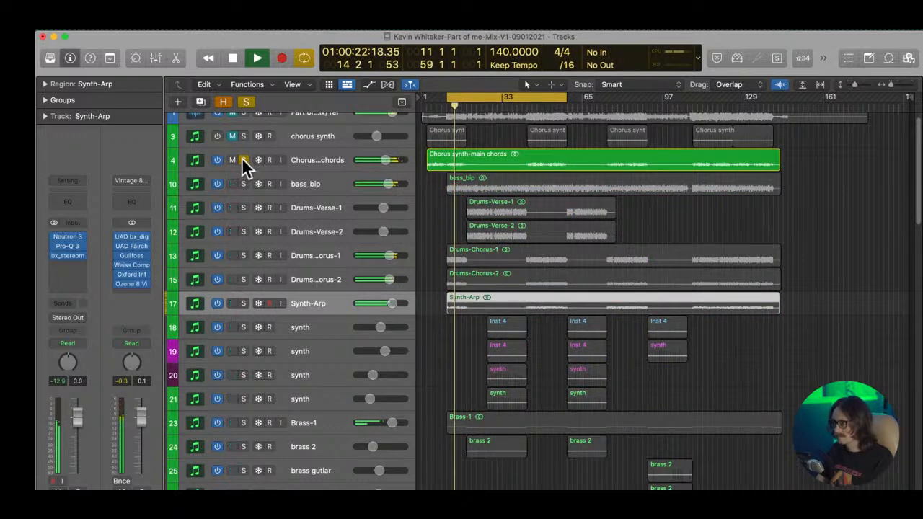
pyautogui.click(243, 159)
pyautogui.click(337, 166)
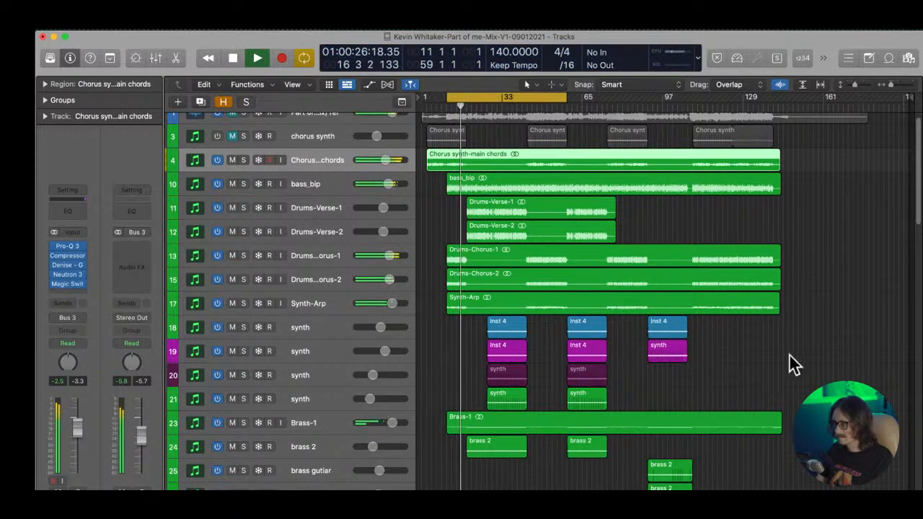
pyautogui.press('space')
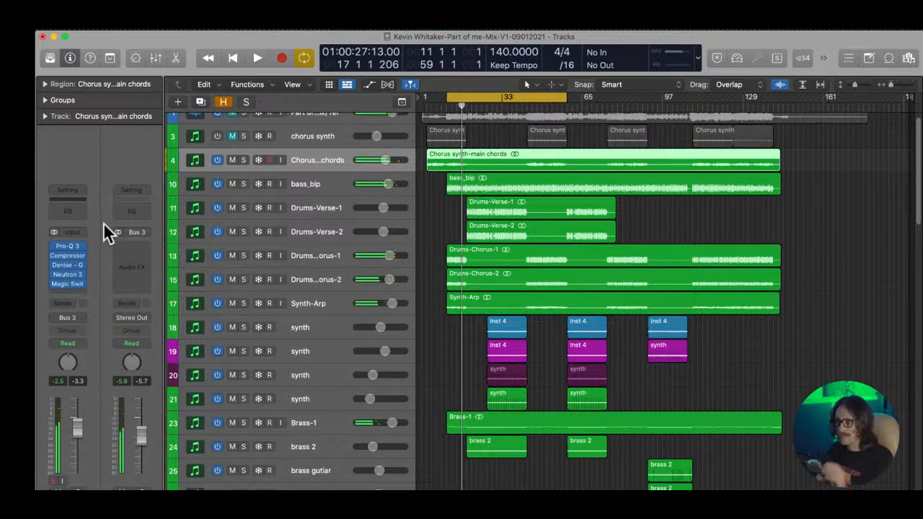
# - In Neutron 3 on Chorus synth-main chords, lower the mix of the Exciter's upper band
pyautogui.click(67, 274)
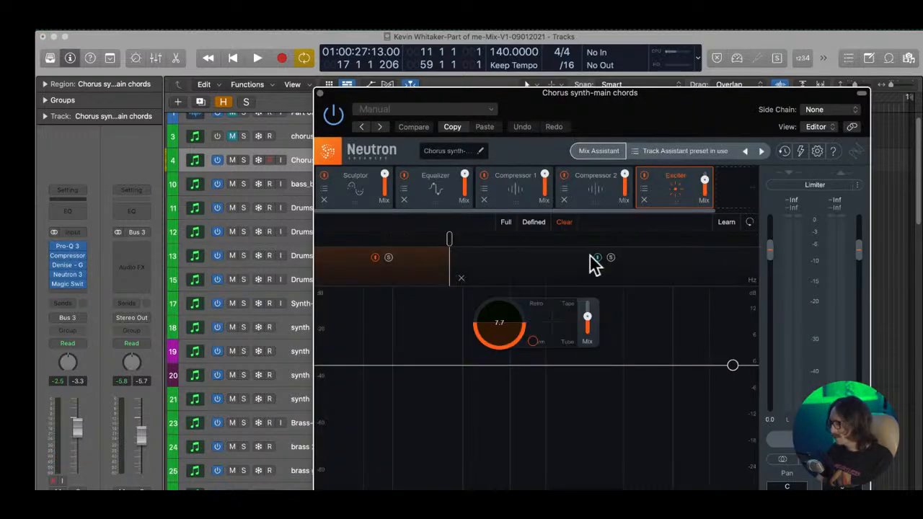
pyautogui.click(556, 275)
pyautogui.moveTo(586, 310); pyautogui.dragTo(588, 345)
# - In Neutron's Equalizer, set the 6539 Hz high shelf to 1.0 dB and the 1641 Hz node to 0.7 dB
pyautogui.click(435, 191)
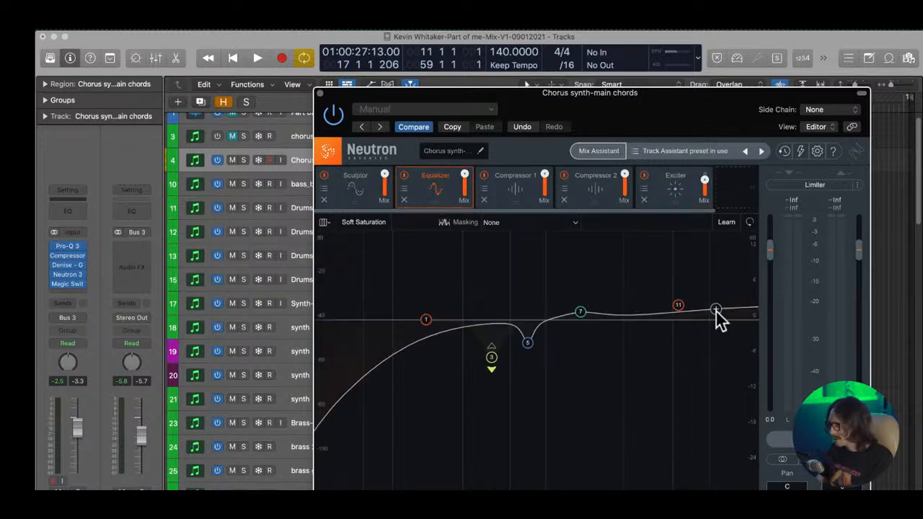
pyautogui.moveTo(672, 305); pyautogui.dragTo(678, 314)
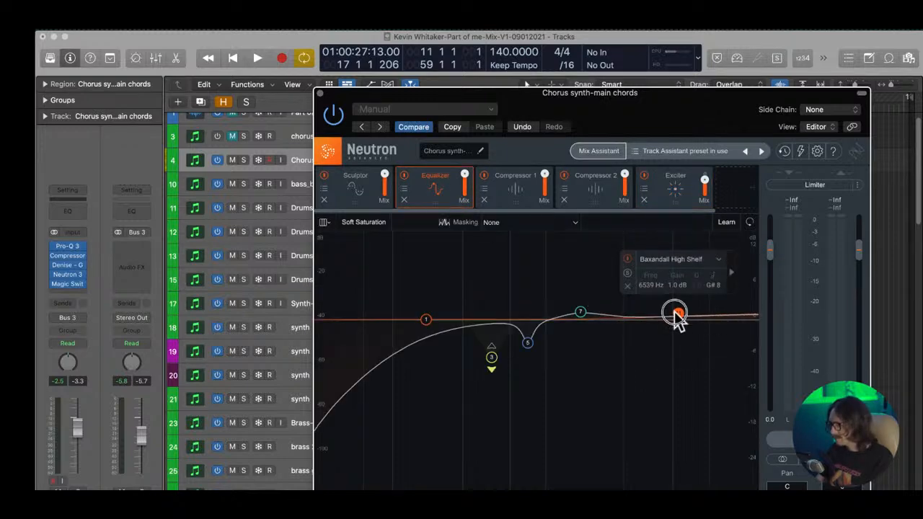
pyautogui.click(582, 315)
pyautogui.moveTo(582, 315); pyautogui.dragTo(581, 315)
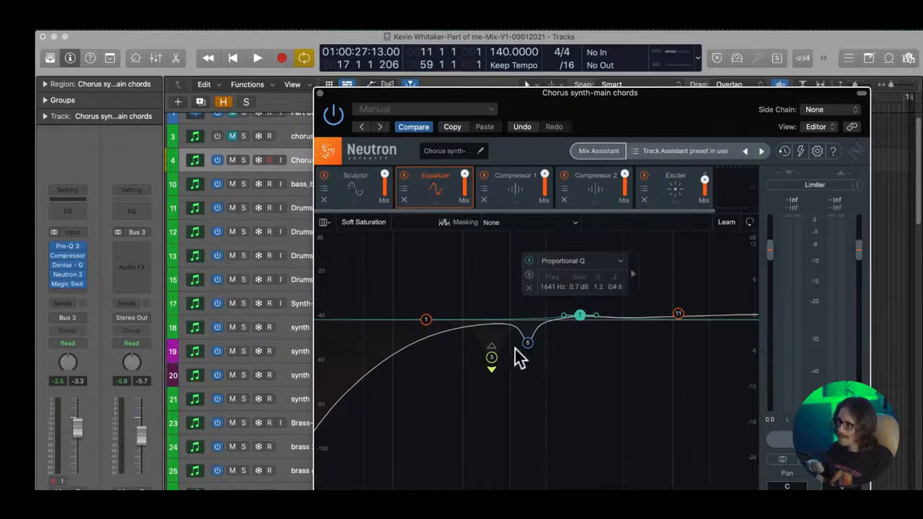
pyautogui.click(678, 314)
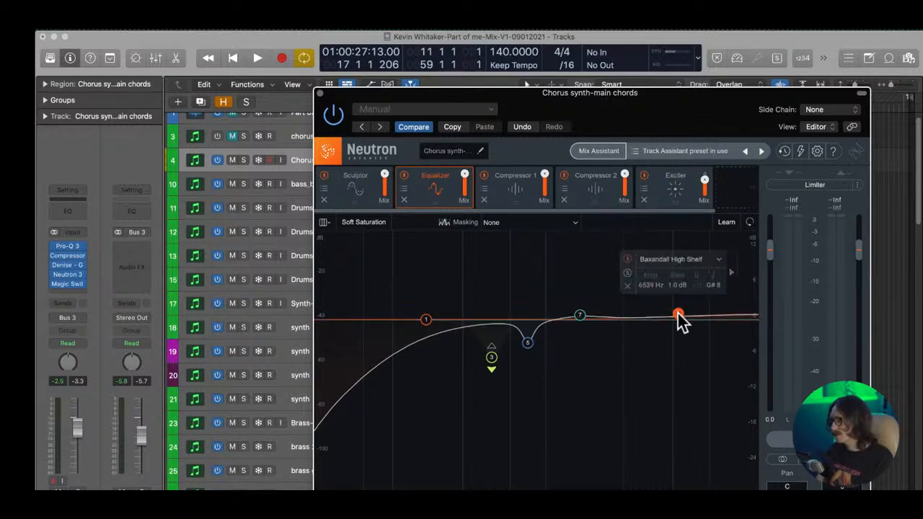
# - Review Neutron's two compressors, Exciter and Sculptor on Chorus synth-main chords, and close the plug-in
pyautogui.click(514, 186)
pyautogui.click(674, 184)
pyautogui.click(597, 182)
pyautogui.click(354, 195)
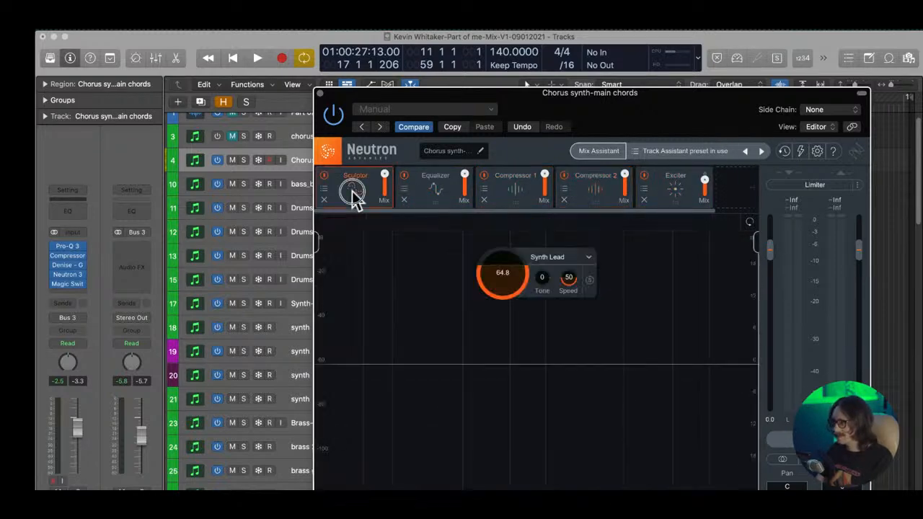
pyautogui.click(320, 93)
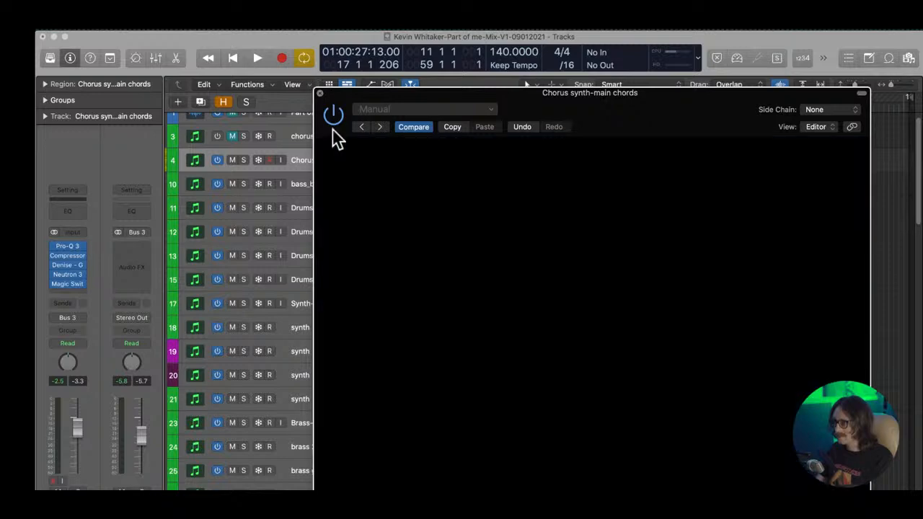
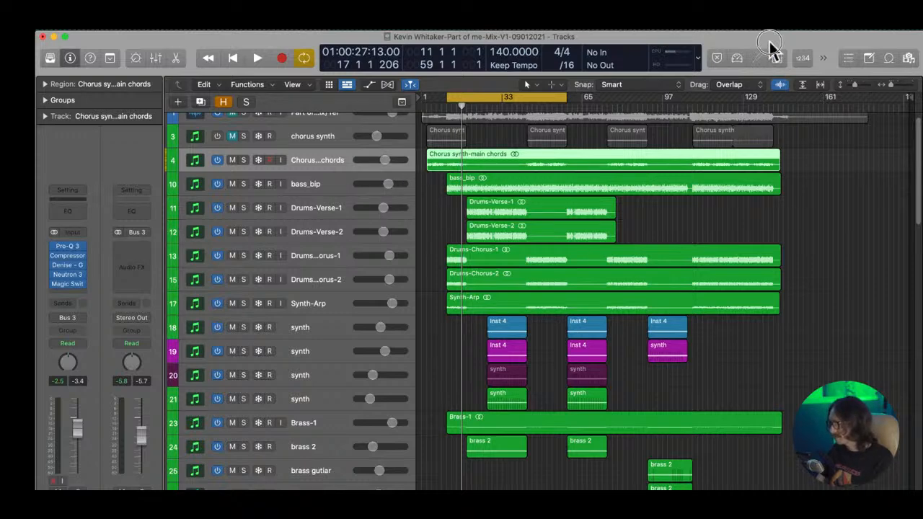
# - Start playback and lower the volume of Chorus synth-main chords to -4.0 dB
pyautogui.press('space')
pyautogui.moveTo(386, 163); pyautogui.dragTo(384, 174)
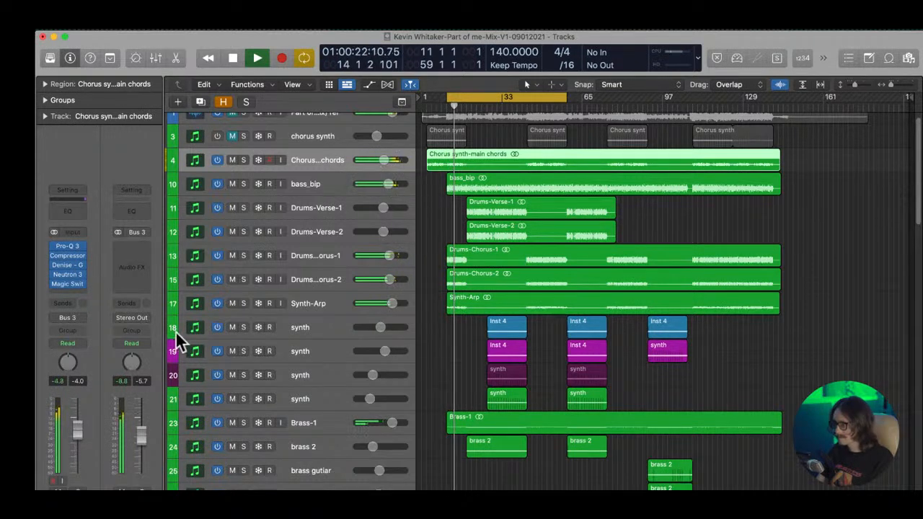
# - In God Mode on Chorus synth-main chords, set the mix to 41% and the 1.2 kHz node's gain to about 18.3 dB, then close it
pyautogui.click(68, 265)
pyautogui.moveTo(441, 395)
pyautogui.mouseDown()
pyautogui.moveTo(433, 381)
pyautogui.moveTo(426, 391)
pyautogui.mouseUp()
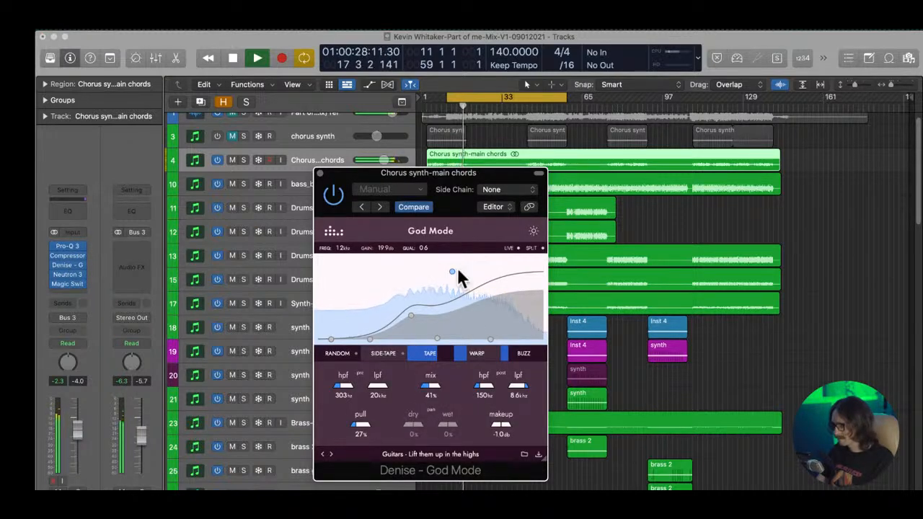
pyautogui.moveTo(455, 271); pyautogui.dragTo(454, 278)
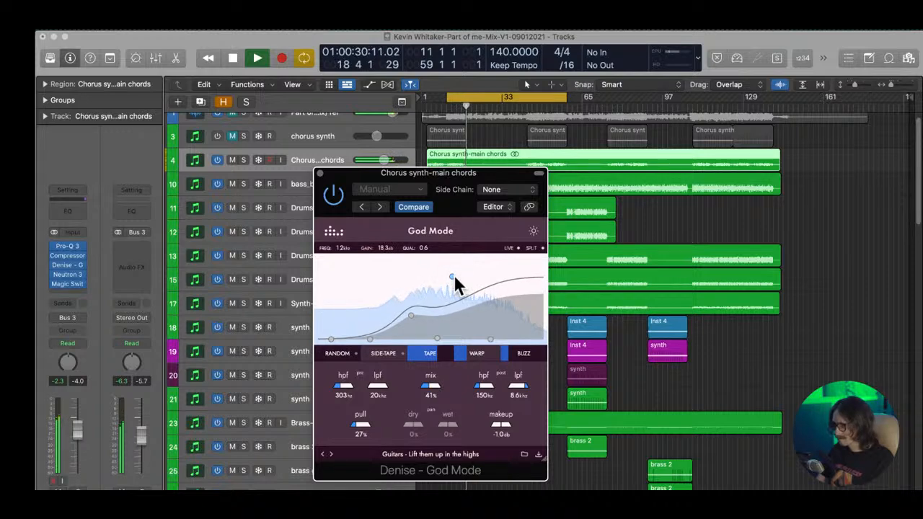
pyautogui.click(320, 174)
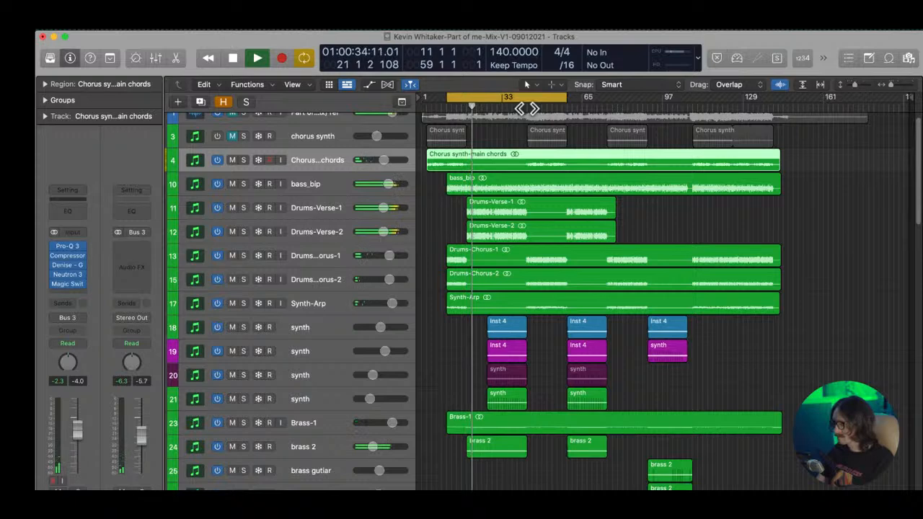
# - Set the cycle to bars 43 to 60 and select the first vocals crunch verse2 track among the vocal tracks
pyautogui.moveTo(526, 95); pyautogui.dragTo(568, 103)
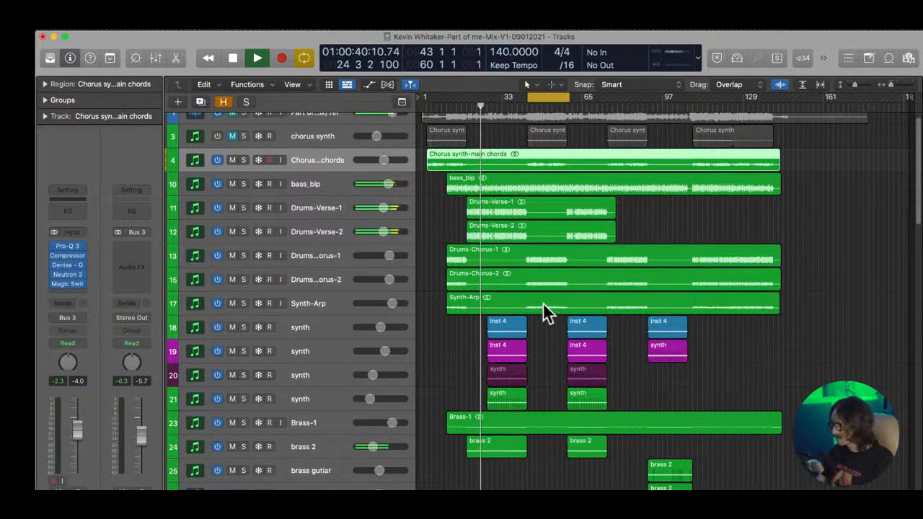
pyautogui.scroll(-14, 533, 321)
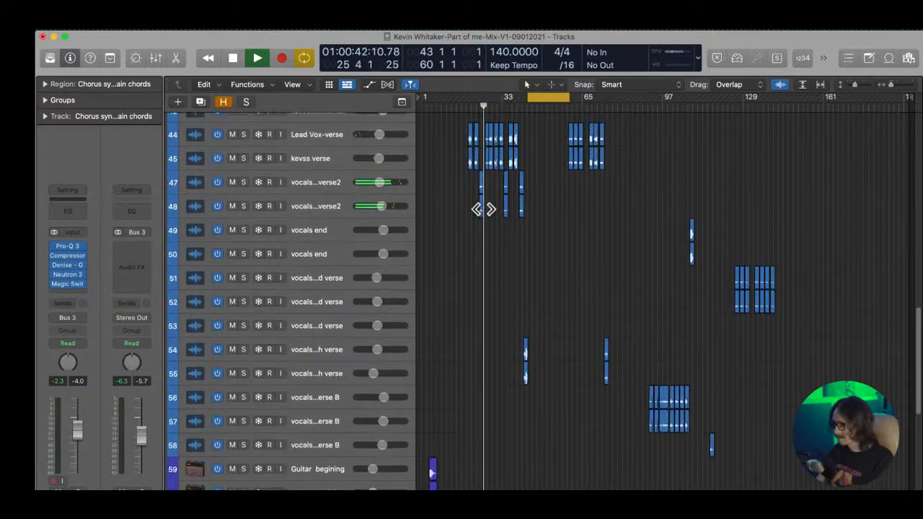
pyautogui.scroll(6, 483, 209)
pyautogui.moveTo(452, 140); pyautogui.dragTo(545, 489)
pyautogui.click(303, 352)
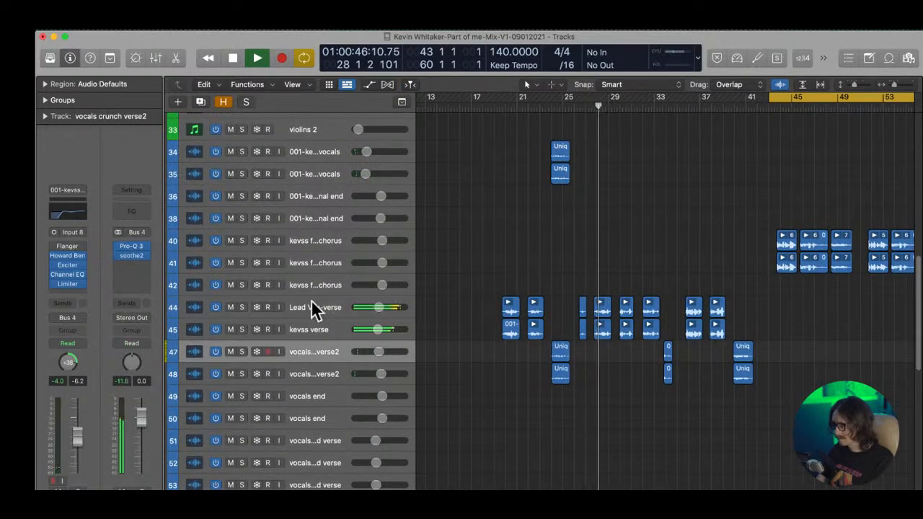
# - Move the two 001-kevss vocals tracks directly below the vocals crunch verse2 tracks and select the first vocals crunch verse2 track
pyautogui.click(305, 168)
pyautogui.click(314, 177)
pyautogui.moveTo(314, 176); pyautogui.dragTo(315, 375)
pyautogui.moveTo(544, 271); pyautogui.dragTo(638, 484)
pyautogui.click(329, 176)
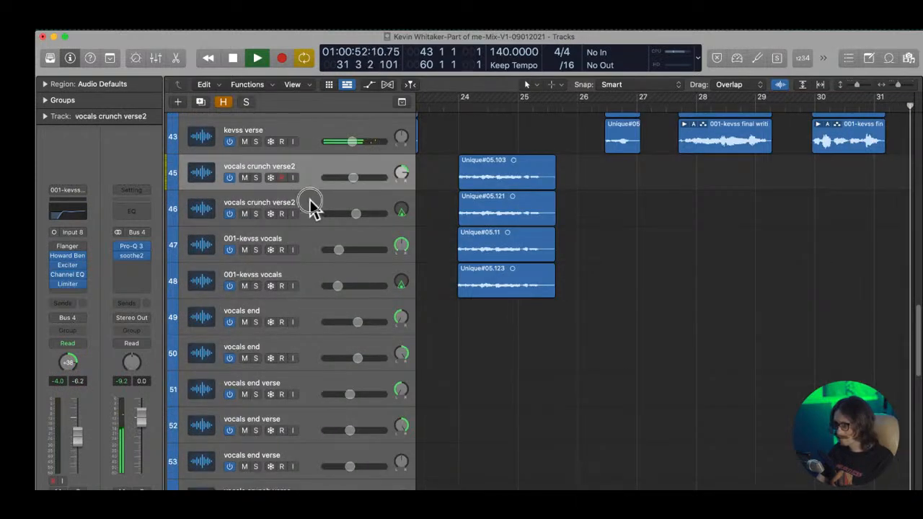
# - Review the channel settings of the second vocals crunch verse2 track and both 001-kevss vocals tracks during playback
pyautogui.click(314, 209)
pyautogui.click(311, 242)
pyautogui.click(308, 276)
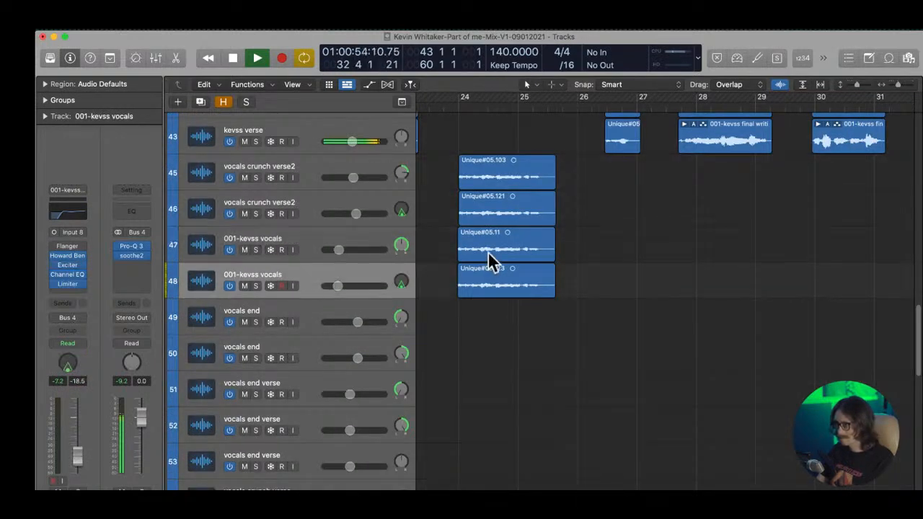
# - Set the volume of the Lead Vox-verse and kevss verse tracks together, bringing Lead Vox-verse to -5.9 dB
pyautogui.keyDown('ctrl'); pyautogui.keyDown('alt'); pyautogui.click(537, 364); pyautogui.keyUp('alt'); pyautogui.keyUp('ctrl')
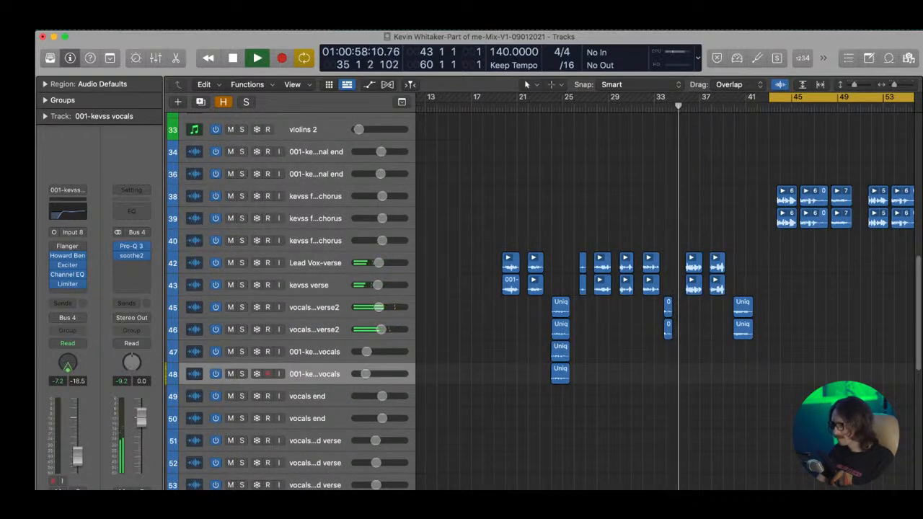
pyautogui.keyDown('ctrl'); pyautogui.keyDown('alt'); pyautogui.click(623, 367); pyautogui.keyUp('alt'); pyautogui.keyUp('ctrl')
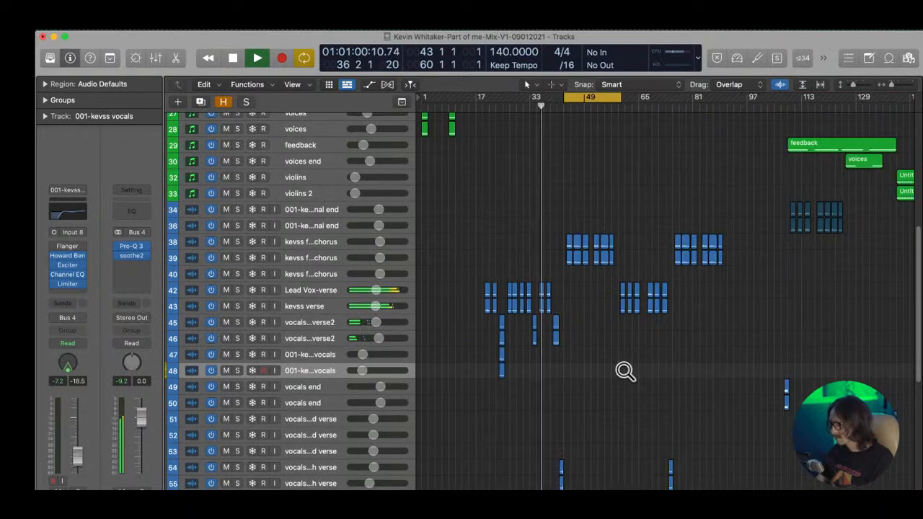
pyautogui.click(337, 293)
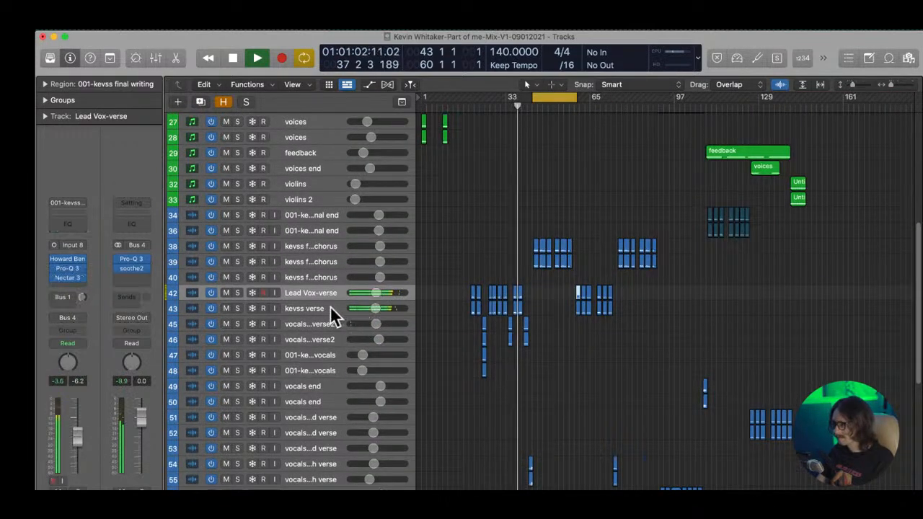
pyautogui.moveTo(376, 294); pyautogui.dragTo(378, 293)
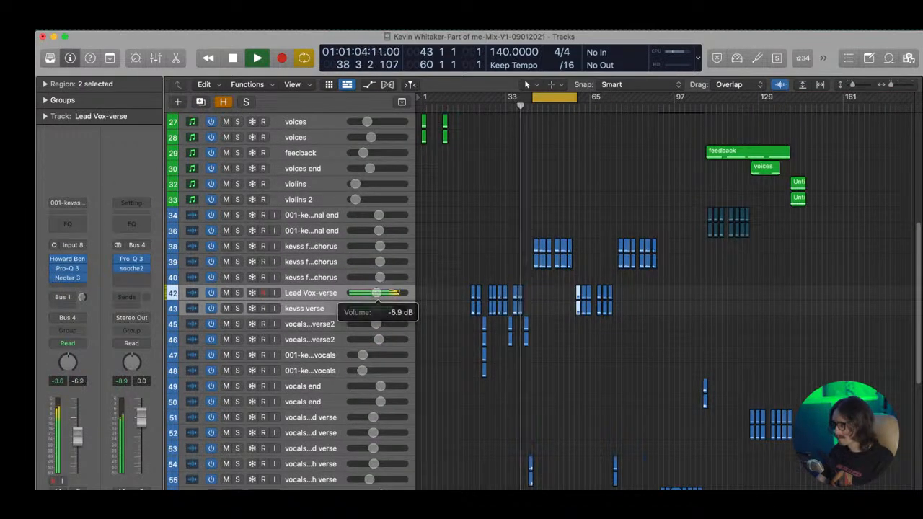
# - Lower the Drums-Verse-1 and Drums-Verse-2 tracks together, setting Drums-Verse-1 to -5.0 dB
pyautogui.scroll(6, 547, 253)
pyautogui.scroll(2, 547, 252)
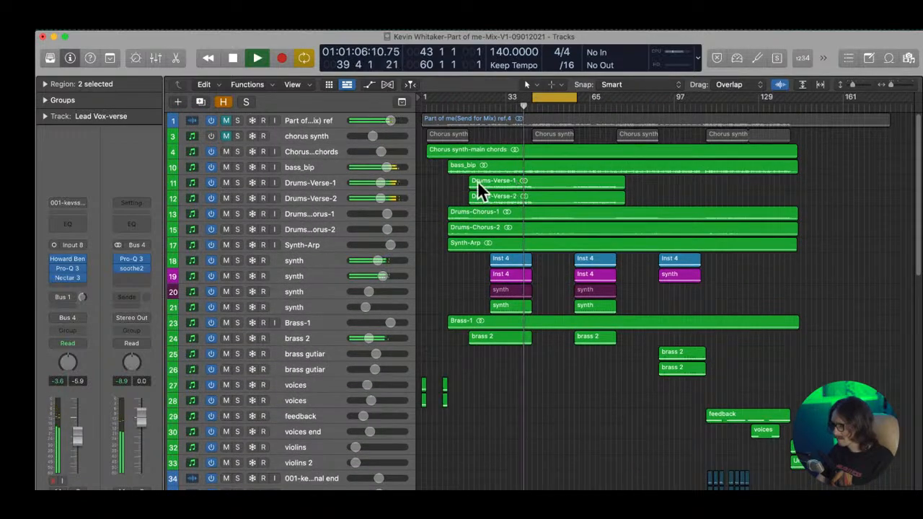
pyautogui.moveTo(455, 156); pyautogui.dragTo(586, 223)
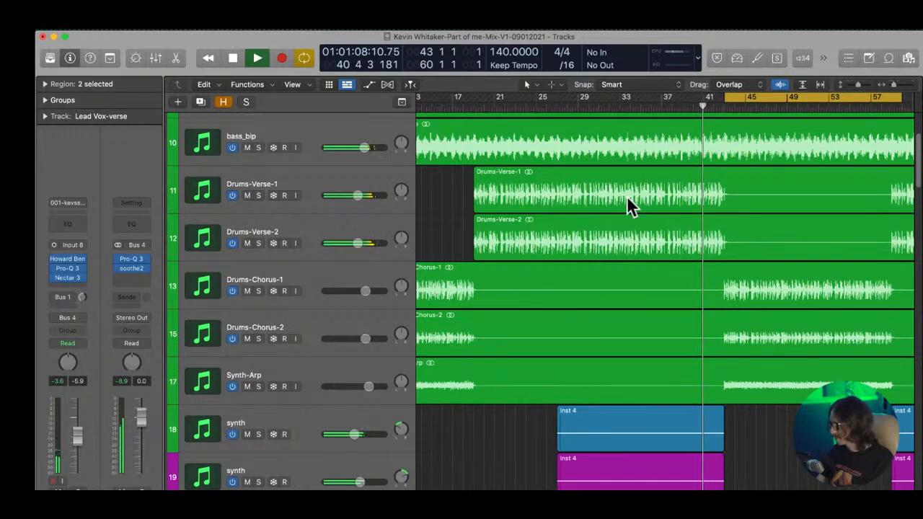
pyautogui.click(293, 189)
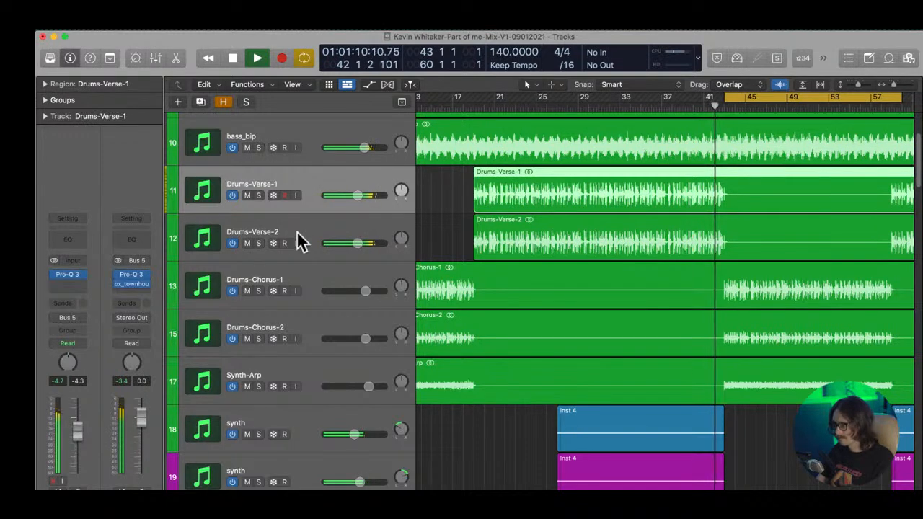
pyautogui.moveTo(359, 196); pyautogui.dragTo(354, 198)
# - Select the Drums-Chorus-1 and Drums-Chorus-2 tracks together while the chorus plays, and stop playback
pyautogui.keyDown('ctrl'); pyautogui.keyDown('alt'); pyautogui.click(618, 275); pyautogui.keyUp('alt'); pyautogui.keyUp('ctrl')
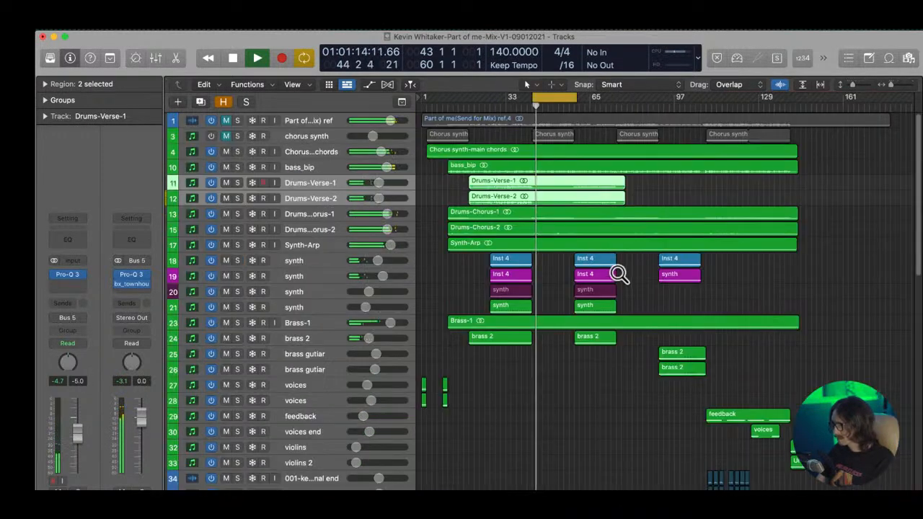
pyautogui.moveTo(495, 170); pyautogui.dragTo(626, 302)
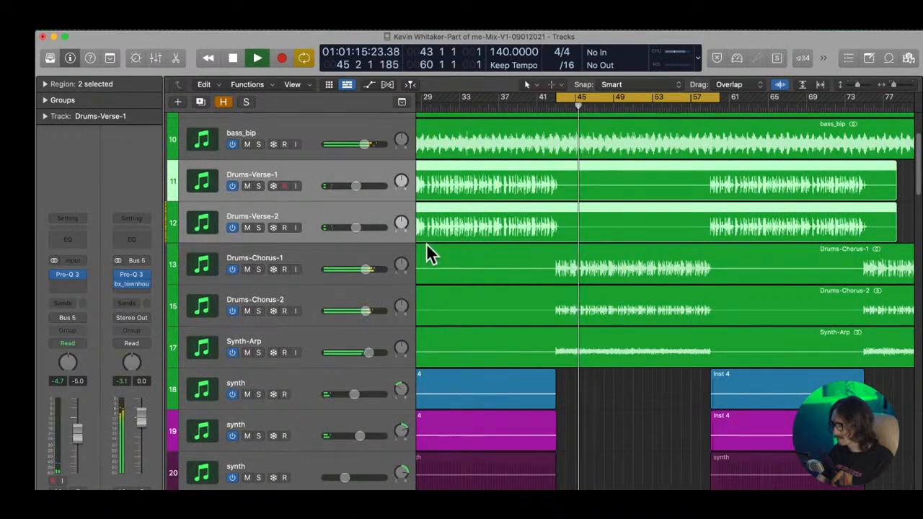
pyautogui.click(306, 254)
pyautogui.keyDown('shift'); pyautogui.click(315, 302); pyautogui.keyUp('shift')
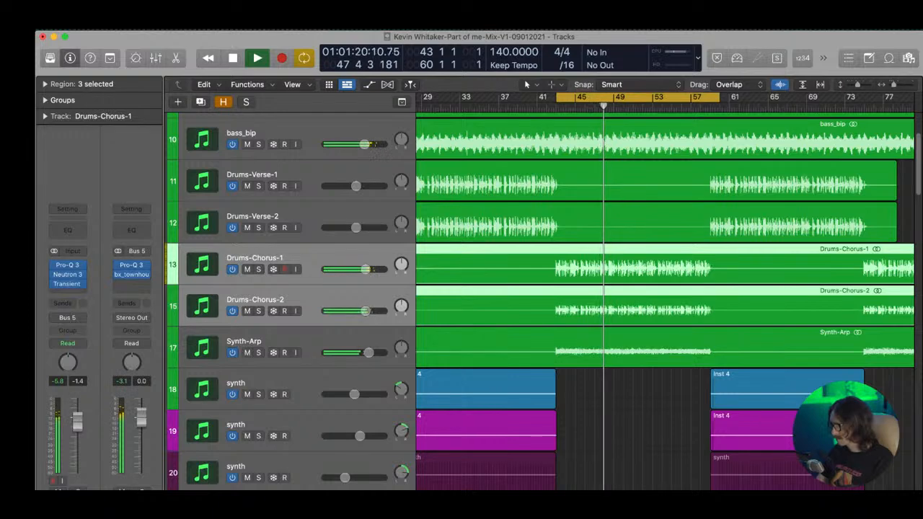
pyautogui.press('space')
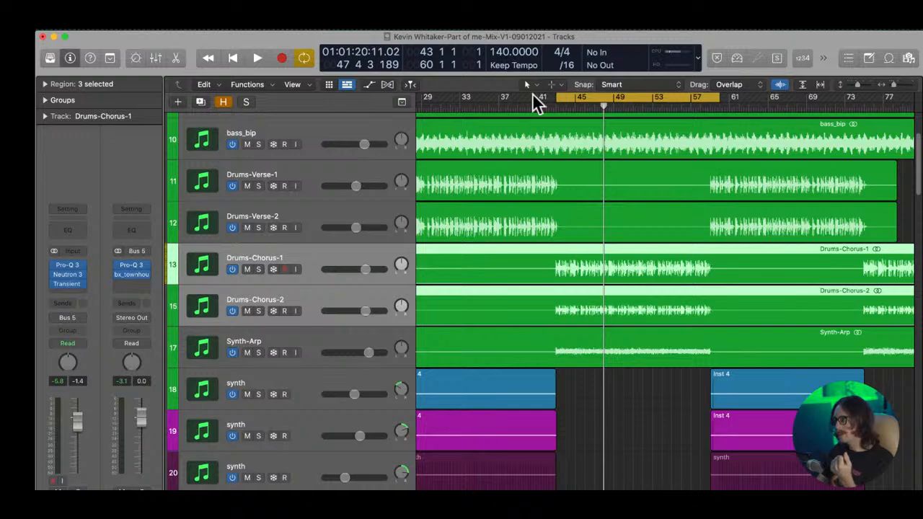
# - Extend the cycle start back to 40 3 1 1, and solo both Drums-Verse and both Drums-Chorus tracks for playback
pyautogui.moveTo(556, 95); pyautogui.dragTo(534, 94)
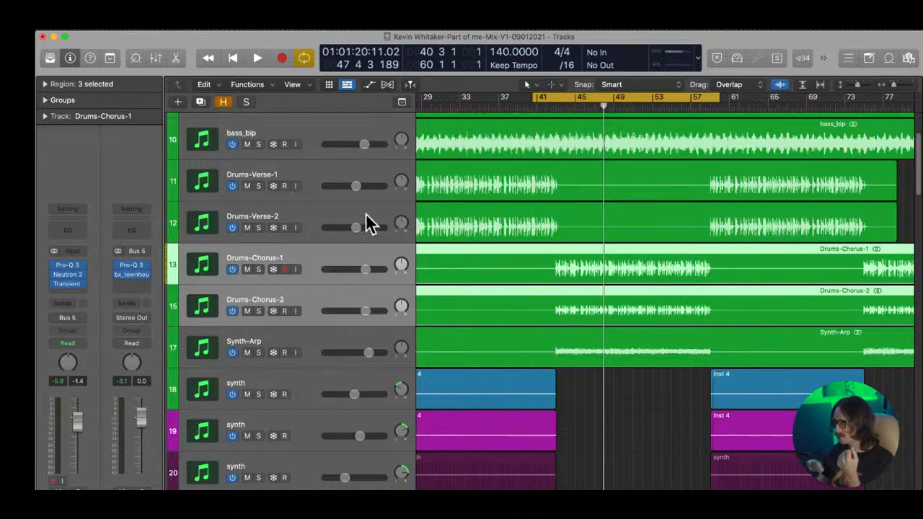
pyautogui.moveTo(258, 183); pyautogui.dragTo(266, 313)
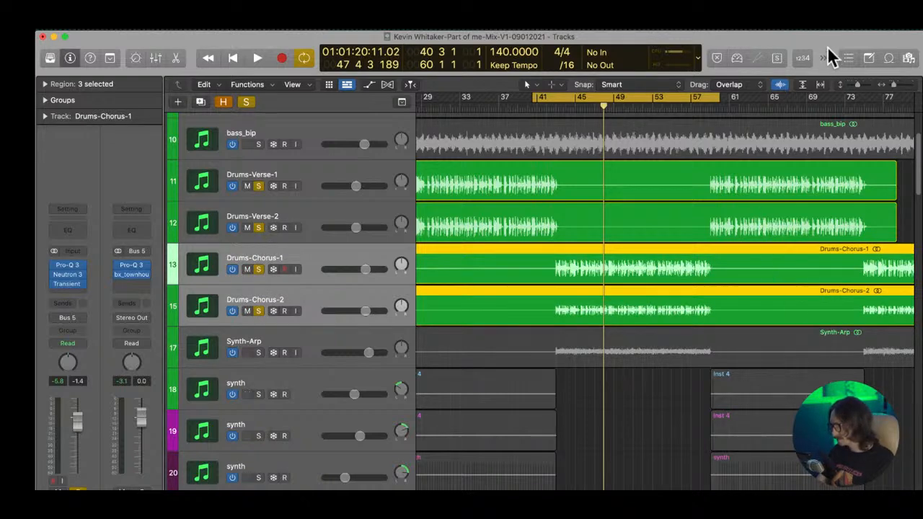
pyautogui.press('space')
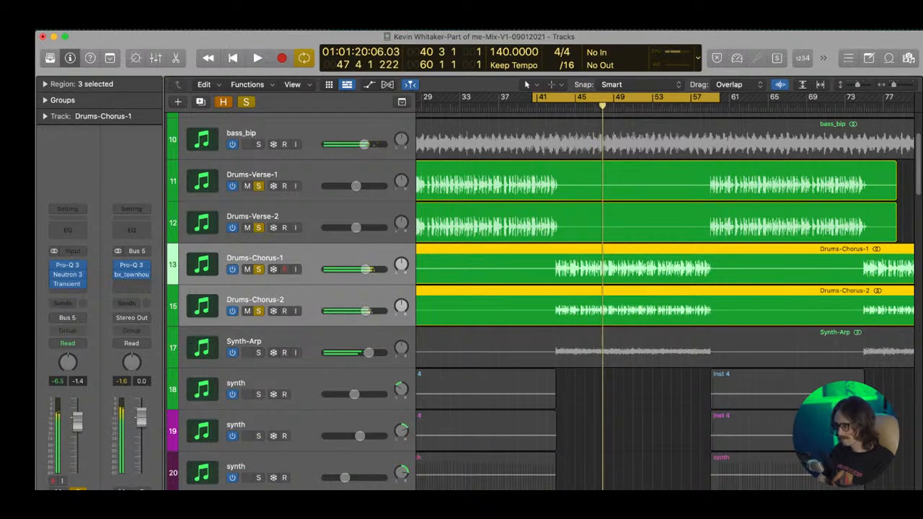
# - Examine whether the Drums-Chorus-1 and Drums-Chorus-2 waveforms line up at their first hit at bar 43
pyautogui.click(310, 261)
pyautogui.moveTo(542, 259); pyautogui.dragTo(575, 353)
pyautogui.moveTo(620, 183); pyautogui.dragTo(697, 341)
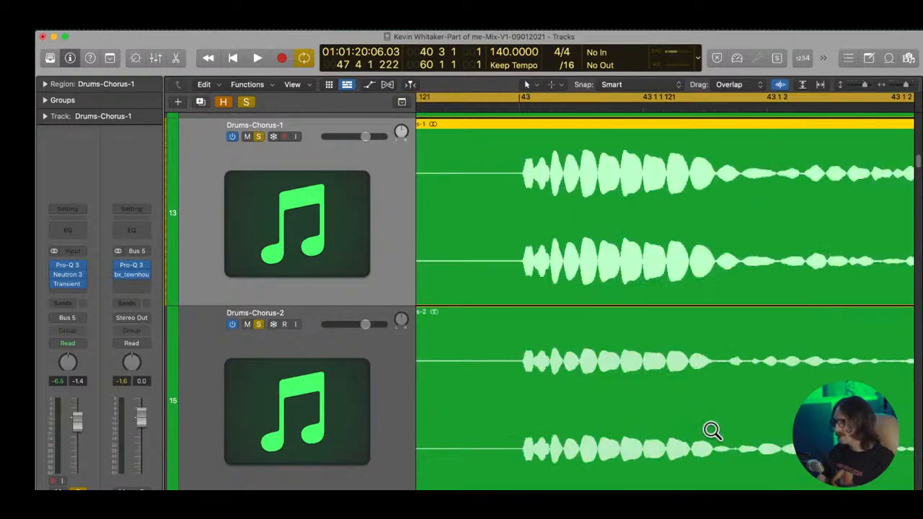
pyautogui.moveTo(492, 177); pyautogui.dragTo(599, 450)
pyautogui.moveTo(503, 206); pyautogui.dragTo(654, 435)
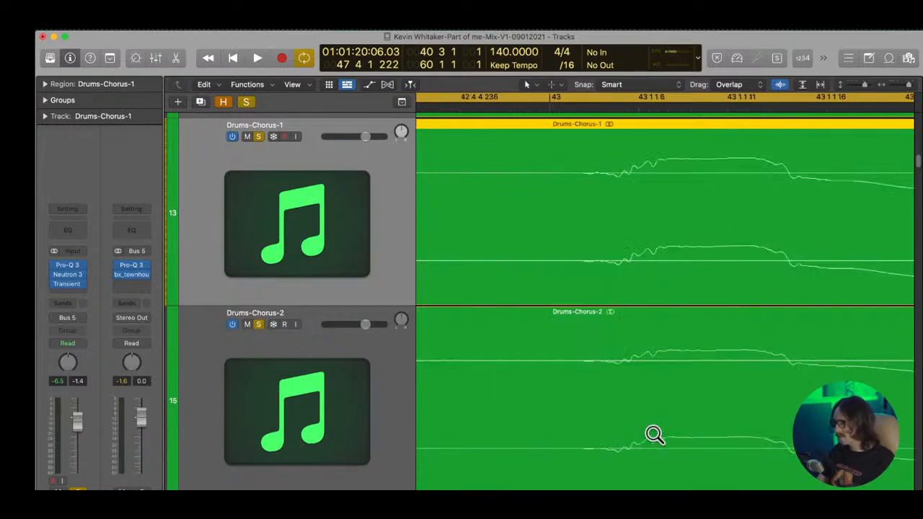
pyautogui.keyDown('ctrl'); pyautogui.keyDown('alt'); pyautogui.click(528, 309); pyautogui.keyUp('alt'); pyautogui.keyUp('ctrl')
pyautogui.keyDown('ctrl'); pyautogui.keyDown('alt'); pyautogui.click(528, 308); pyautogui.keyUp('alt'); pyautogui.keyUp('ctrl')
pyautogui.keyDown('ctrl'); pyautogui.keyDown('alt'); pyautogui.click(528, 310); pyautogui.keyUp('alt'); pyautogui.keyUp('ctrl')
pyautogui.keyDown('ctrl'); pyautogui.keyDown('alt'); pyautogui.click(528, 310); pyautogui.keyUp('alt'); pyautogui.keyUp('ctrl')
pyautogui.keyDown('ctrl'); pyautogui.keyDown('alt'); pyautogui.click(529, 309); pyautogui.keyUp('alt'); pyautogui.keyUp('ctrl')
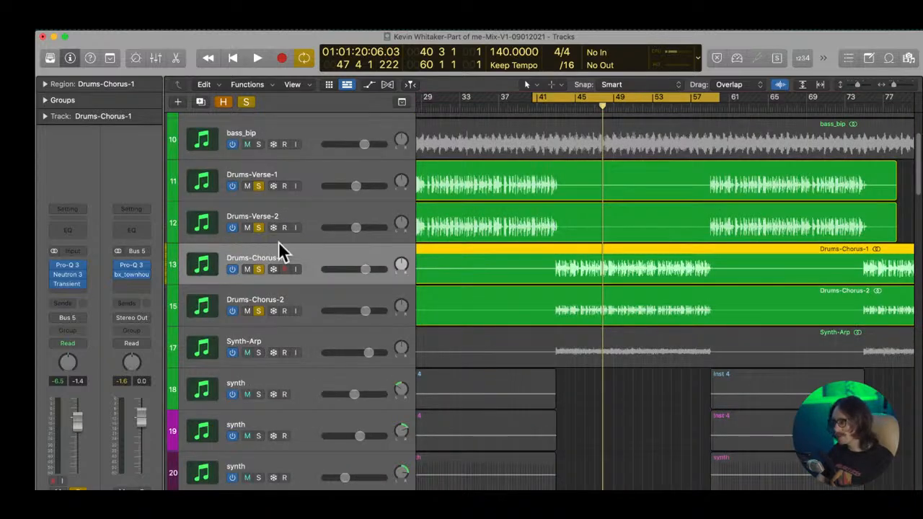
# - Compare the plug-in chains and the full chorus waveforms of Drums-Chorus-1 and Drums-Chorus-2
pyautogui.click(309, 303)
pyautogui.click(315, 268)
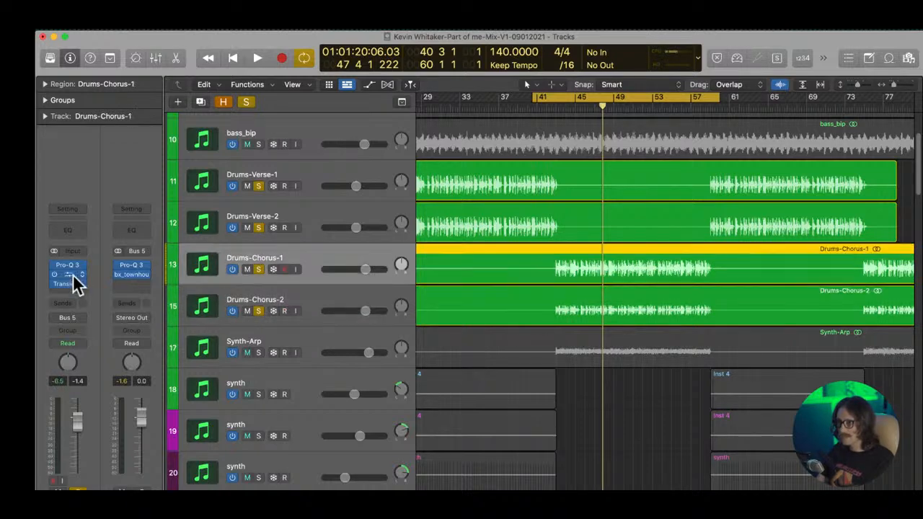
pyautogui.click(311, 299)
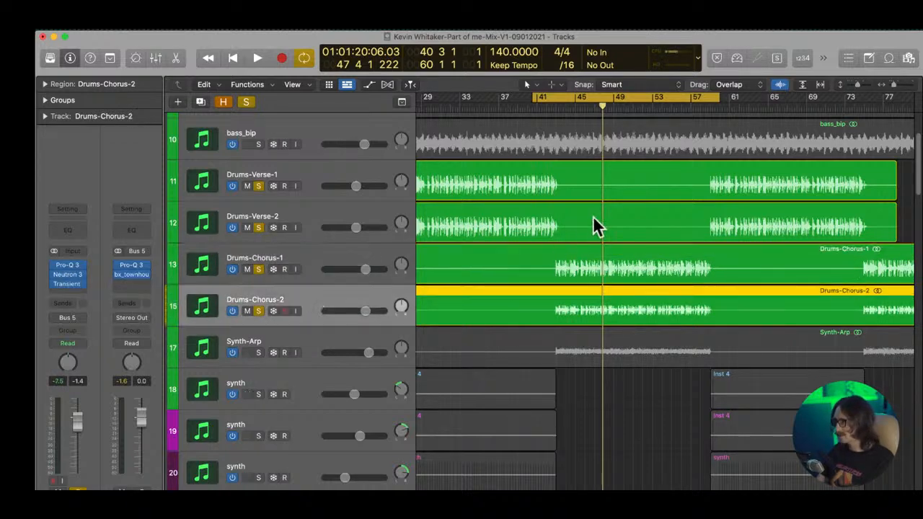
pyautogui.scroll(-1, 626, 274)
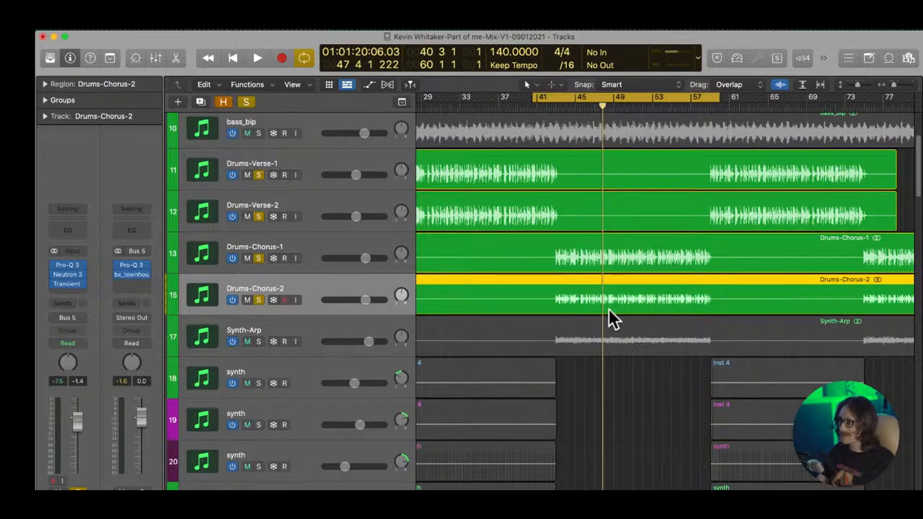
pyautogui.moveTo(542, 242); pyautogui.dragTo(739, 343)
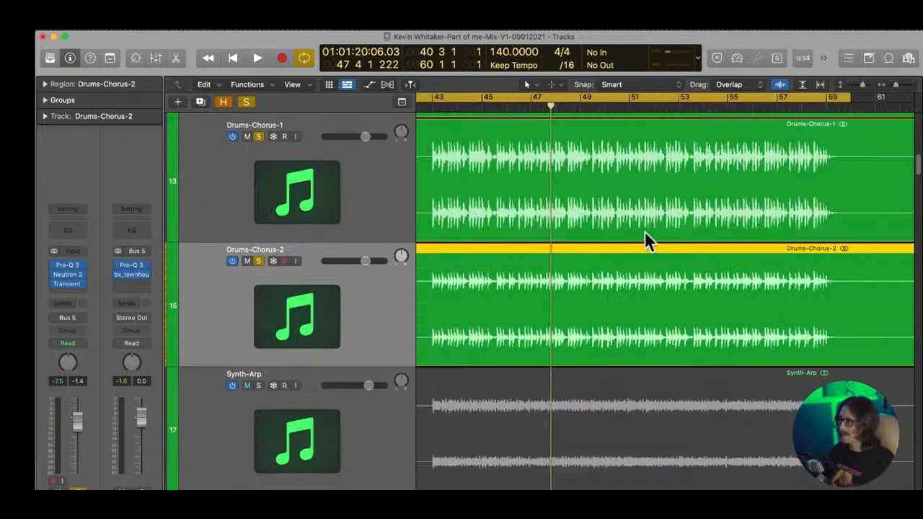
pyautogui.keyDown('ctrl'); pyautogui.keyDown('alt'); pyautogui.click(569, 233); pyautogui.keyUp('alt'); pyautogui.keyUp('ctrl')
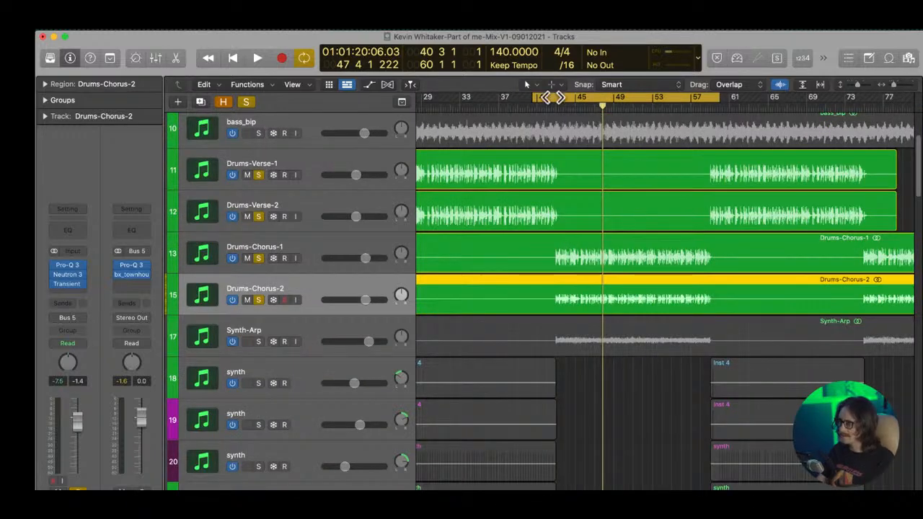
# - Set the cycle range to the drum chorus, from bar 43 to bar 59
pyautogui.moveTo(551, 101); pyautogui.dragTo(719, 101)
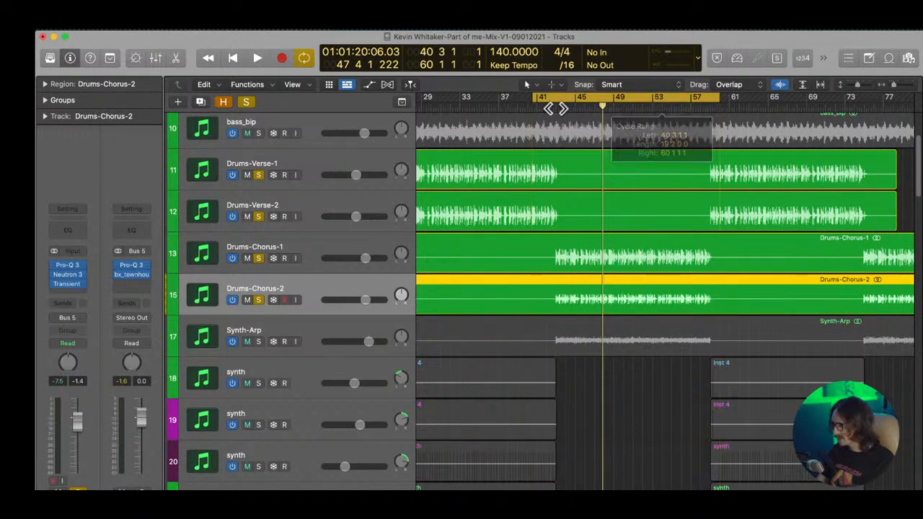
pyautogui.moveTo(562, 99); pyautogui.dragTo(587, 112)
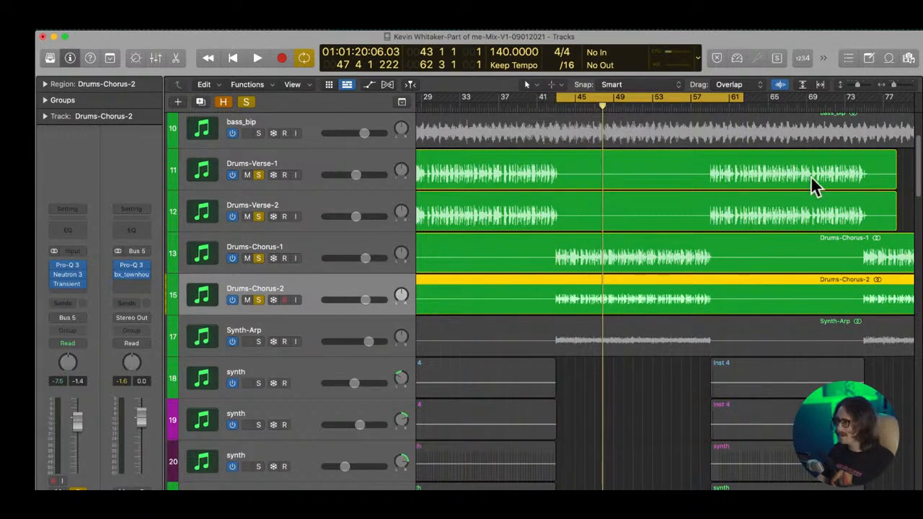
pyautogui.moveTo(743, 101); pyautogui.dragTo(709, 137)
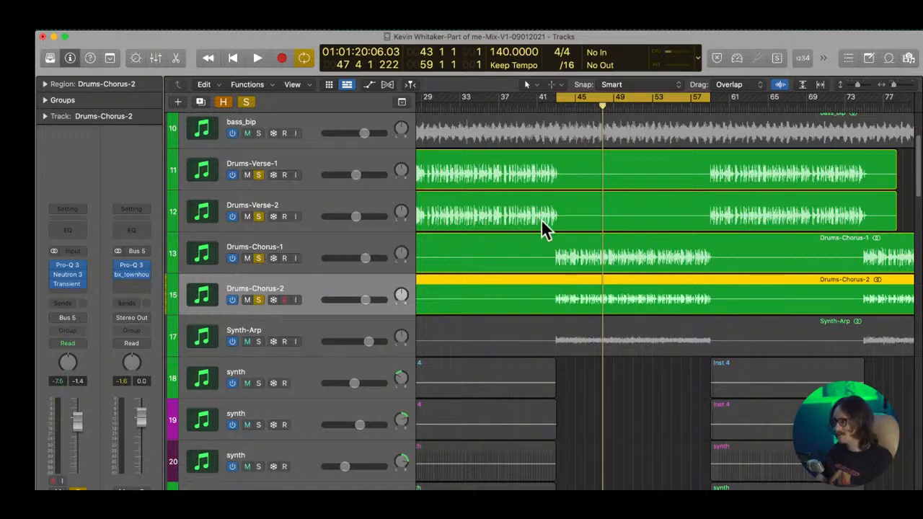
# - Move the cycle start to bar 41 and play the soloed drums, checking the Drums-Chorus-1 and Drums-Chorus-2 channels in turn
pyautogui.click(320, 249)
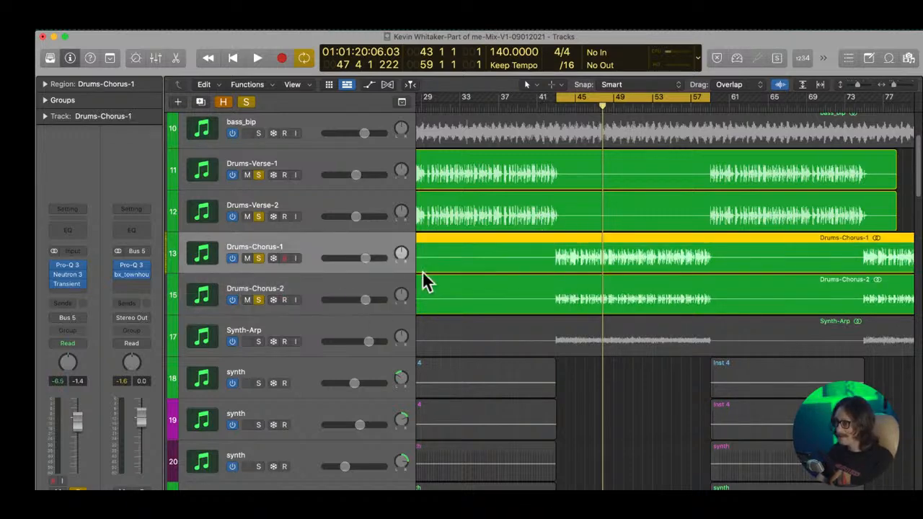
pyautogui.click(292, 282)
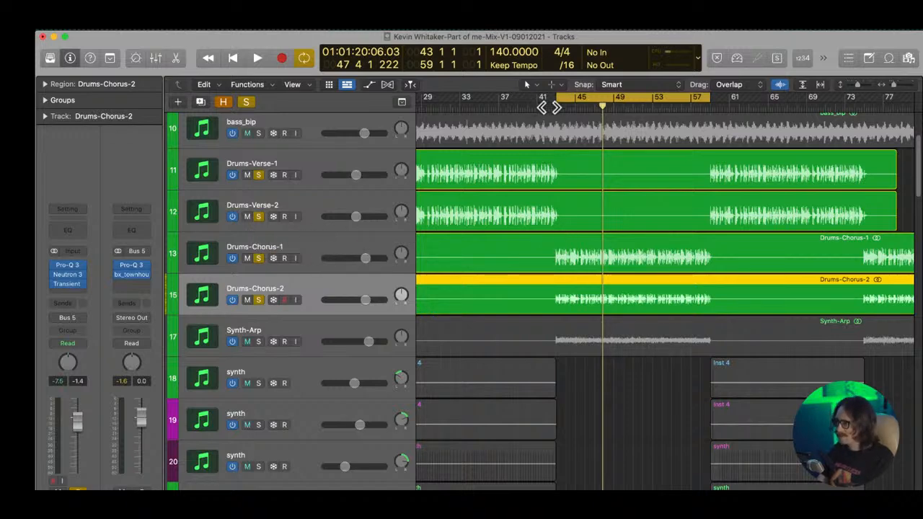
pyautogui.moveTo(558, 98); pyautogui.dragTo(540, 98)
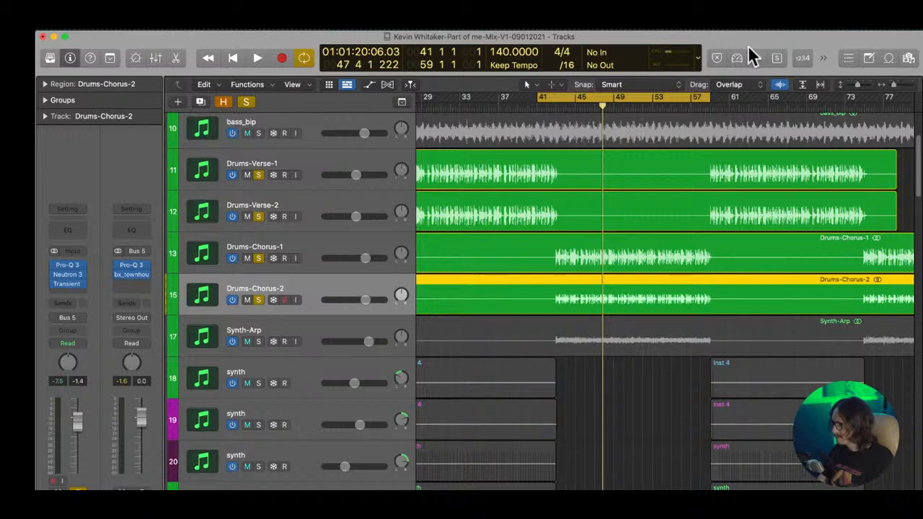
pyautogui.press('space')
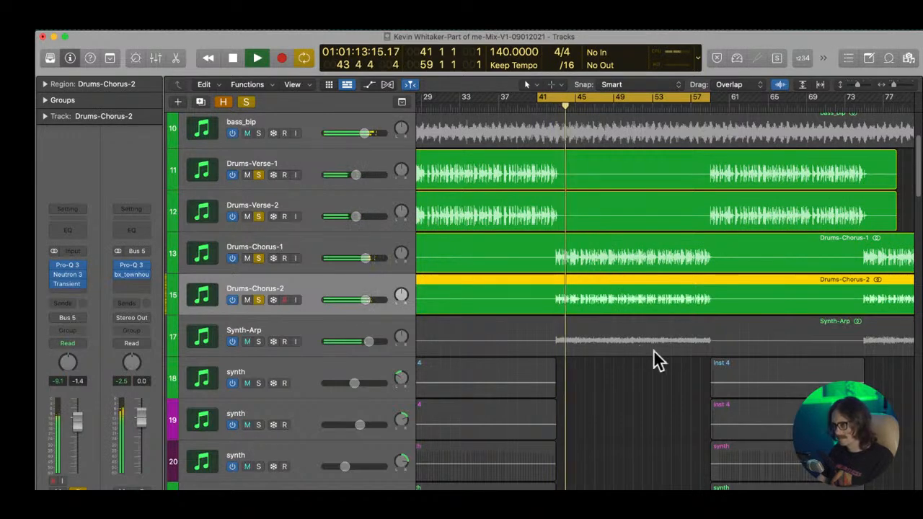
pyautogui.click(321, 249)
pyautogui.click(315, 289)
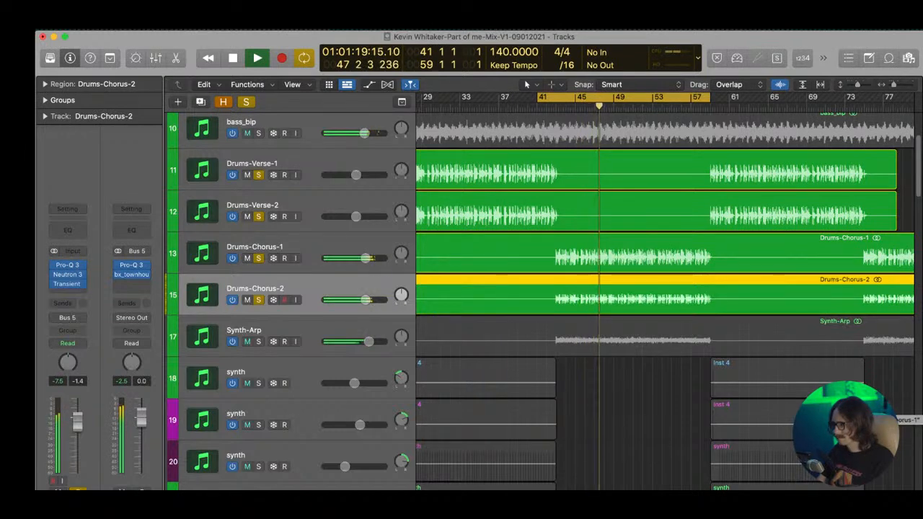
pyautogui.press('space')
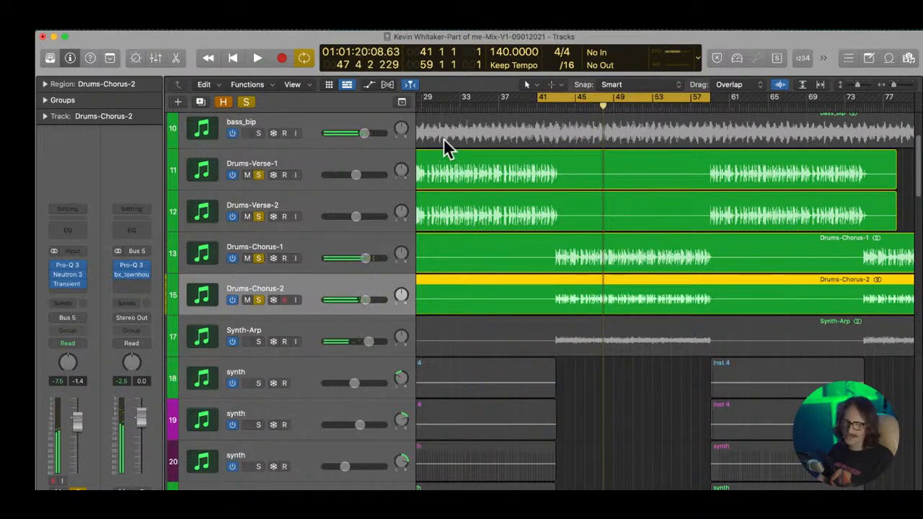
# - Inspect the opening transient of both Drums-Chorus waveforms at sample level just after bar 43
pyautogui.moveTo(549, 246); pyautogui.dragTo(590, 332)
pyautogui.moveTo(476, 173); pyautogui.dragTo(567, 367)
pyautogui.moveTo(611, 175); pyautogui.dragTo(702, 415)
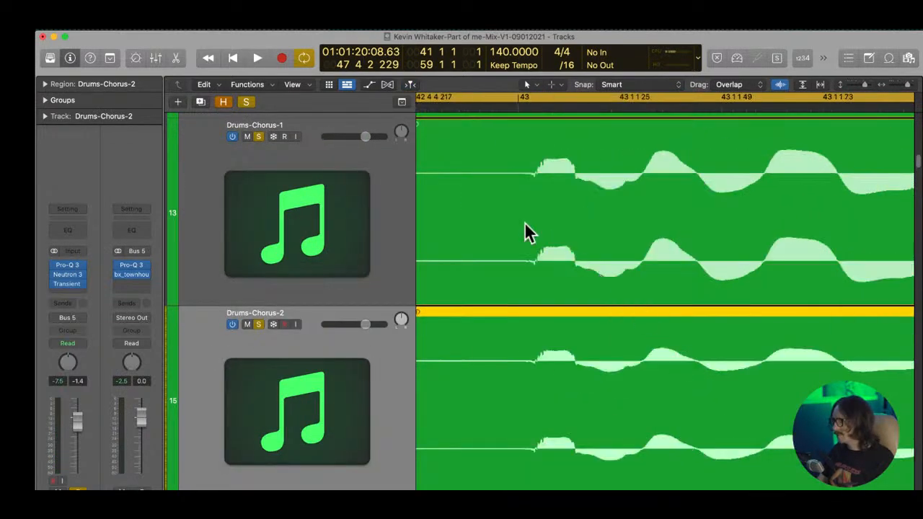
pyautogui.moveTo(521, 204); pyautogui.dragTo(595, 335)
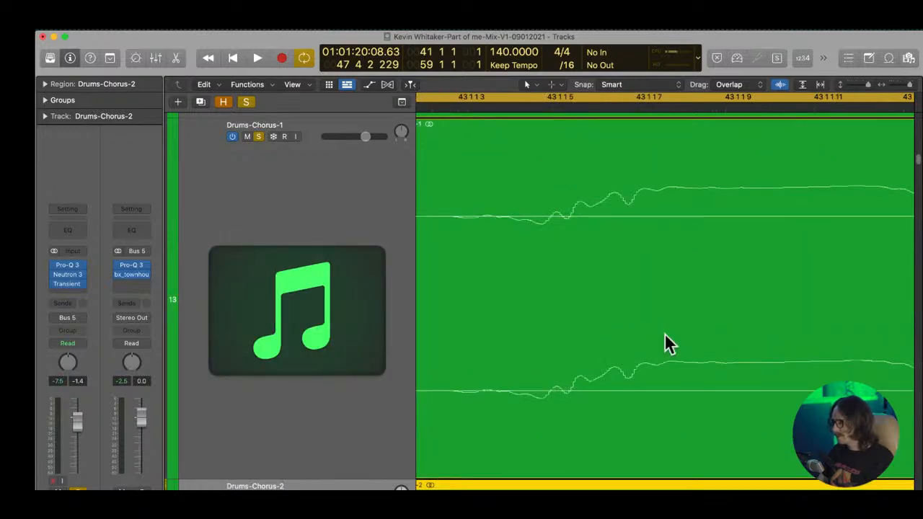
pyautogui.scroll(-5, 665, 334)
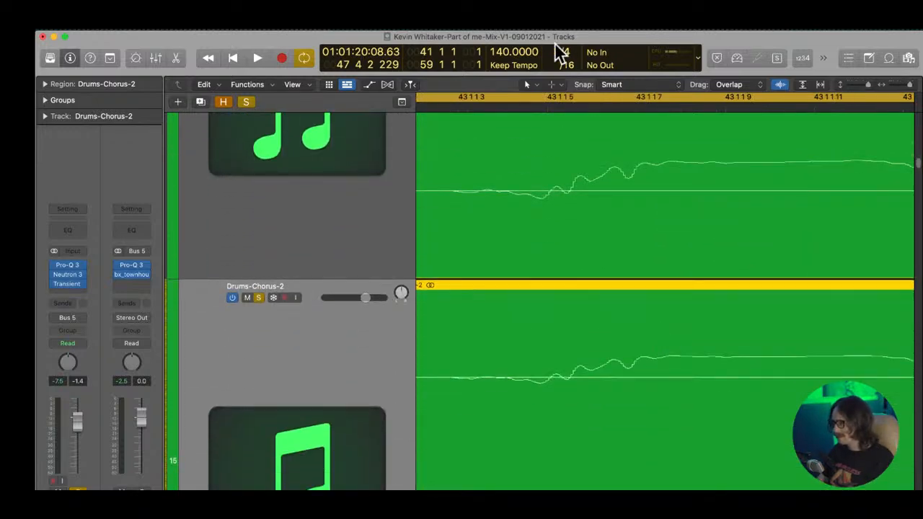
# - Place the playhead at the opening transient of bar 43 and compare the Drums-Chorus-1 and Drums-Chorus-2 waveforms into bar 44
pyautogui.click(546, 106)
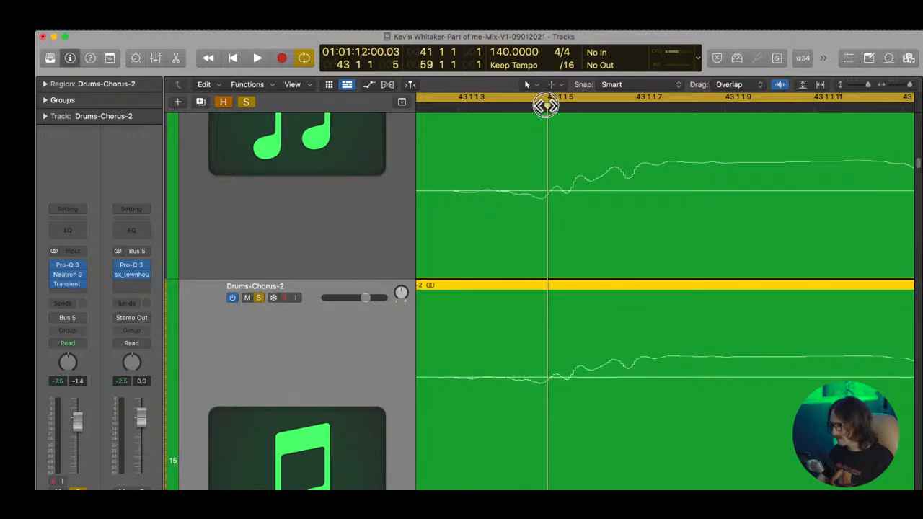
pyautogui.moveTo(546, 106); pyautogui.dragTo(630, 107)
pyautogui.keyDown('ctrl'); pyautogui.keyDown('alt'); pyautogui.click(610, 275); pyautogui.keyUp('alt'); pyautogui.keyUp('ctrl')
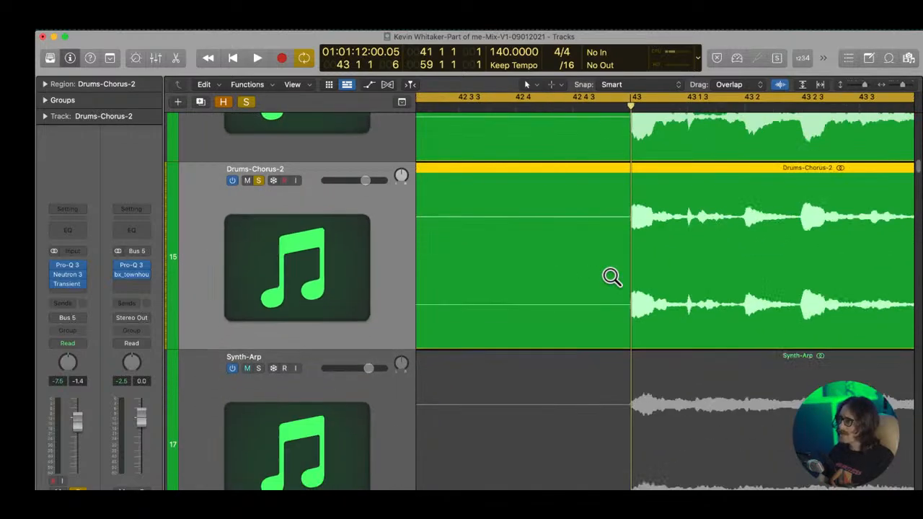
pyautogui.hscroll(4, 750, 195)
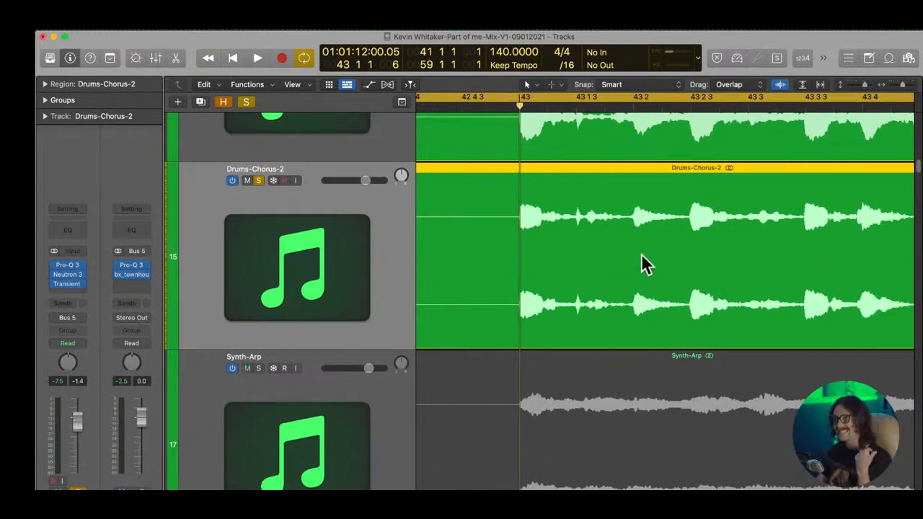
pyautogui.scroll(2, 638, 252)
pyautogui.scroll(5, 642, 216)
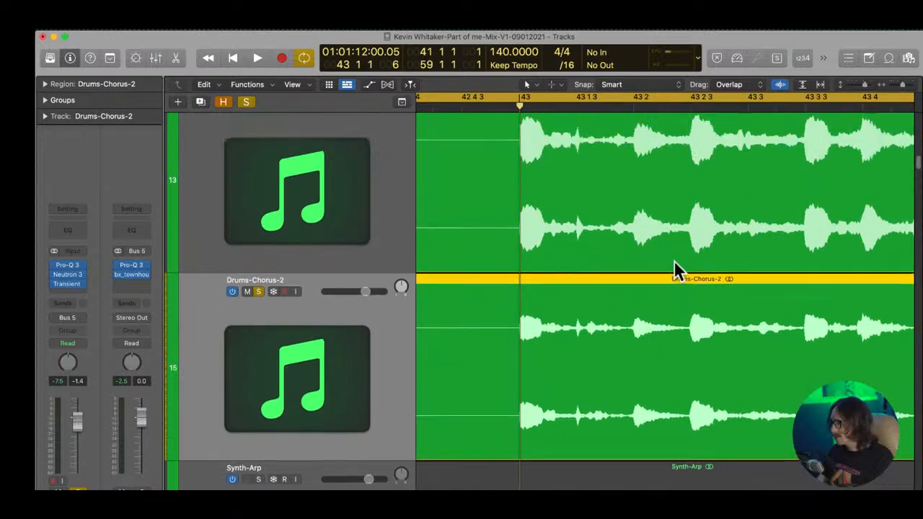
pyautogui.keyDown('ctrl'); pyautogui.keyDown('alt'); pyautogui.click(674, 269); pyautogui.keyUp('alt'); pyautogui.keyUp('ctrl')
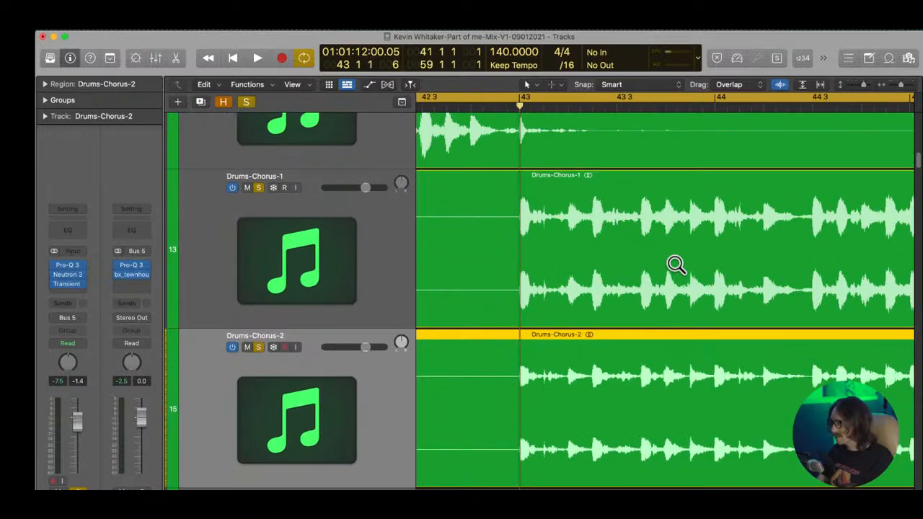
pyautogui.hscroll(5, 635, 217)
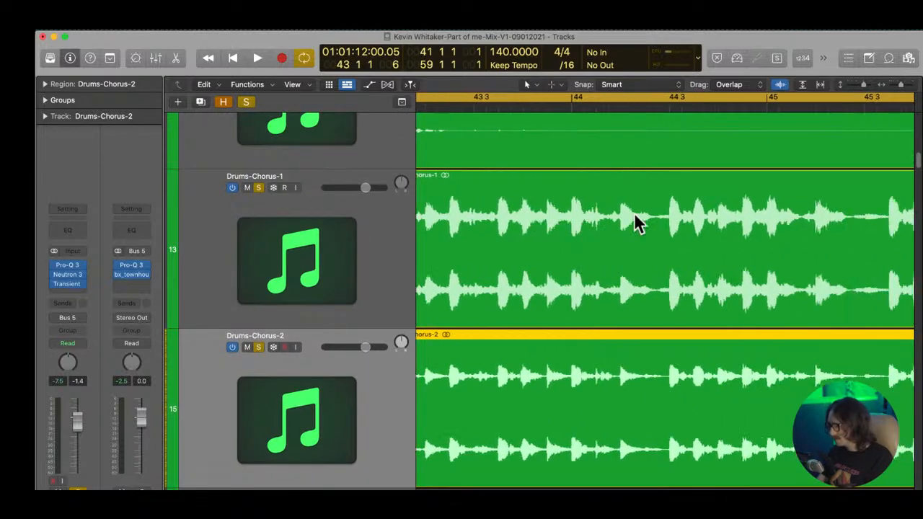
# - Place the playhead on the drum hit at bar 44 beat 3 and compare its transient closely on both Drums-Chorus tracks
pyautogui.moveTo(624, 224); pyautogui.dragTo(670, 305)
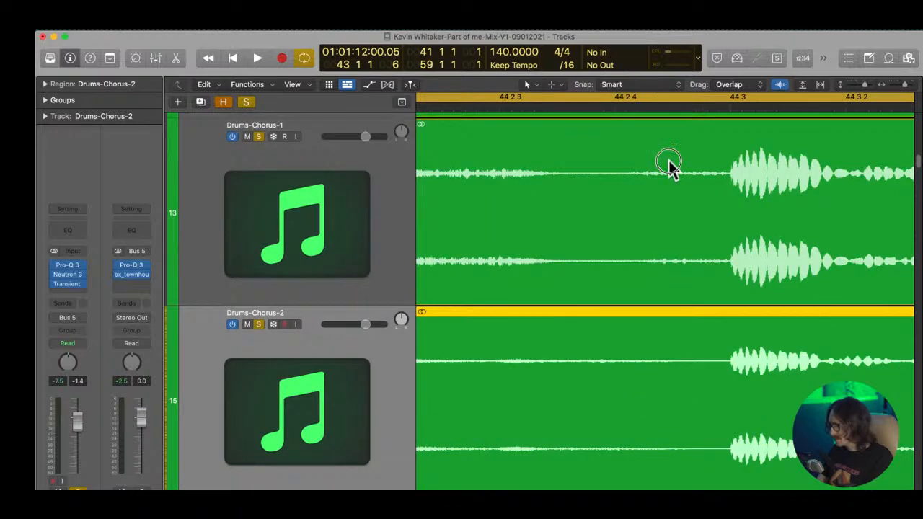
pyautogui.moveTo(670, 165); pyautogui.dragTo(769, 350)
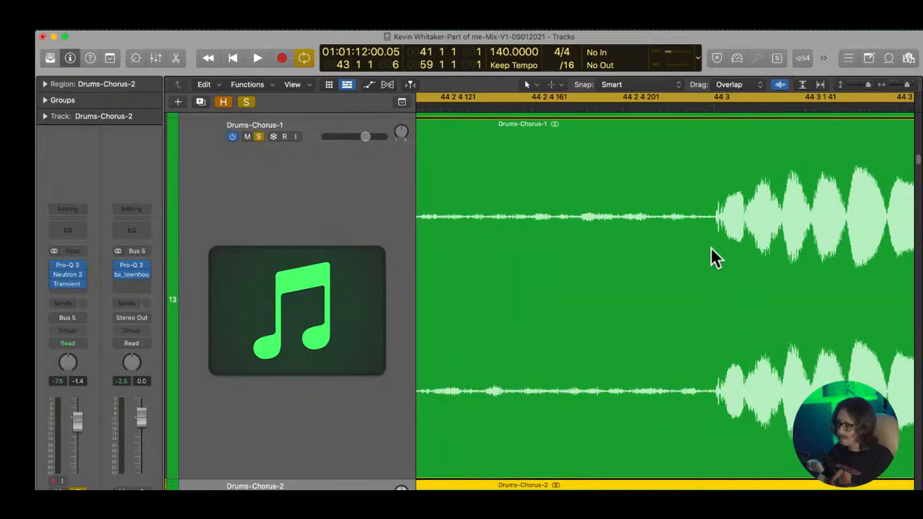
pyautogui.press('super+Up')
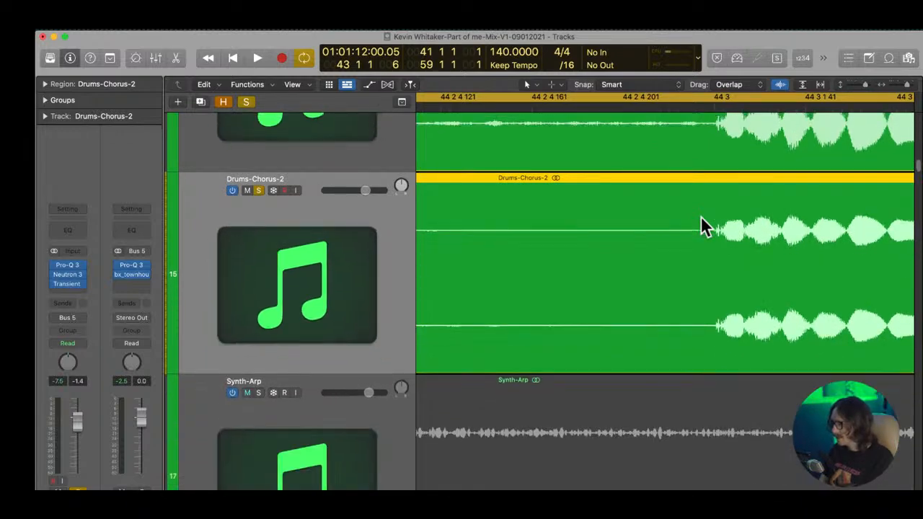
pyautogui.click(715, 101)
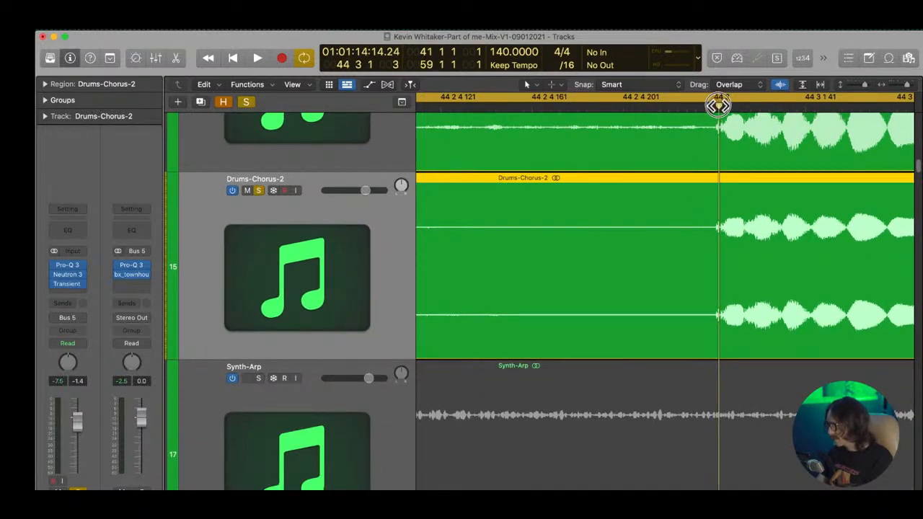
pyautogui.moveTo(718, 187); pyautogui.dragTo(786, 242)
pyautogui.scroll(5, 547, 199)
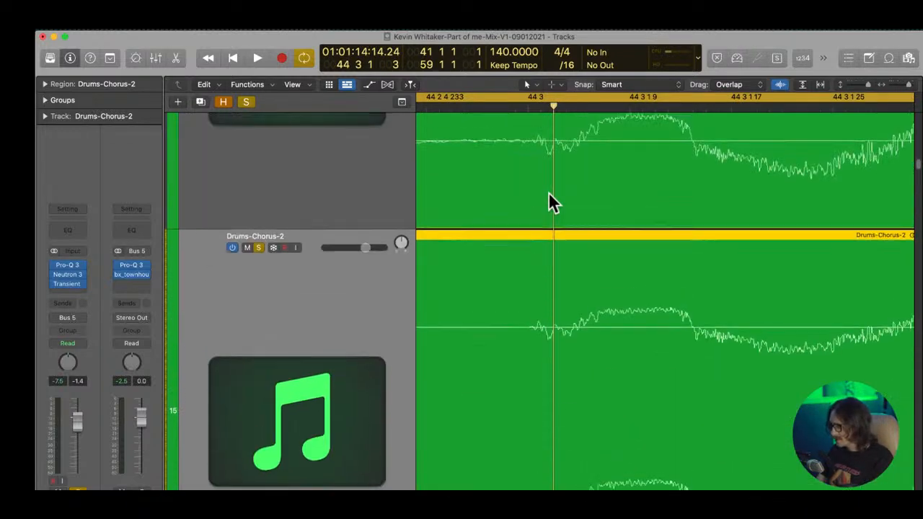
pyautogui.keyDown('ctrl'); pyautogui.keyDown('alt'); pyautogui.click(600, 311); pyautogui.keyUp('alt'); pyautogui.keyUp('ctrl')
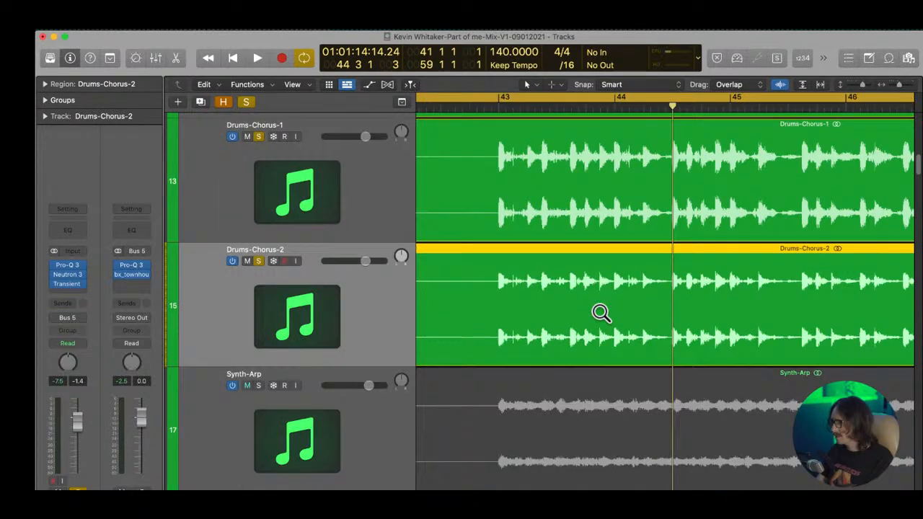
pyautogui.keyDown('ctrl'); pyautogui.keyDown('alt'); pyautogui.click(600, 311); pyautogui.keyUp('alt'); pyautogui.keyUp('ctrl')
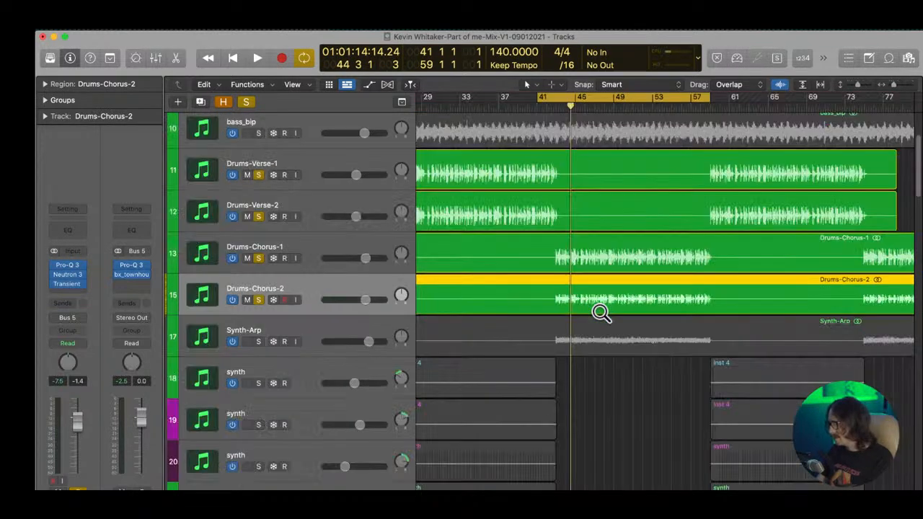
# - Bypass the Pro-Q 3, Neutron 3 and Transient inserts on Drums-Chorus-1 and Drums-Chorus-2
pyautogui.click(298, 256)
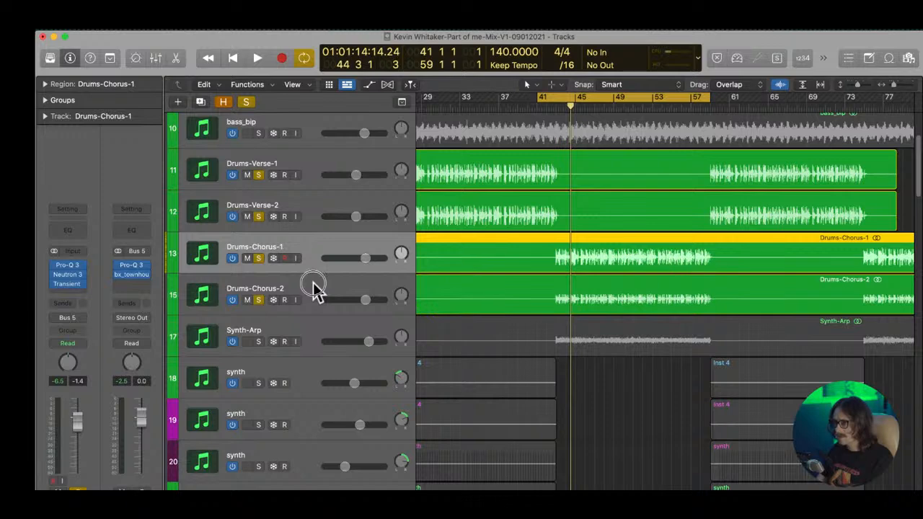
pyautogui.click(315, 288)
pyautogui.click(305, 246)
pyautogui.click(55, 291)
pyautogui.click(308, 292)
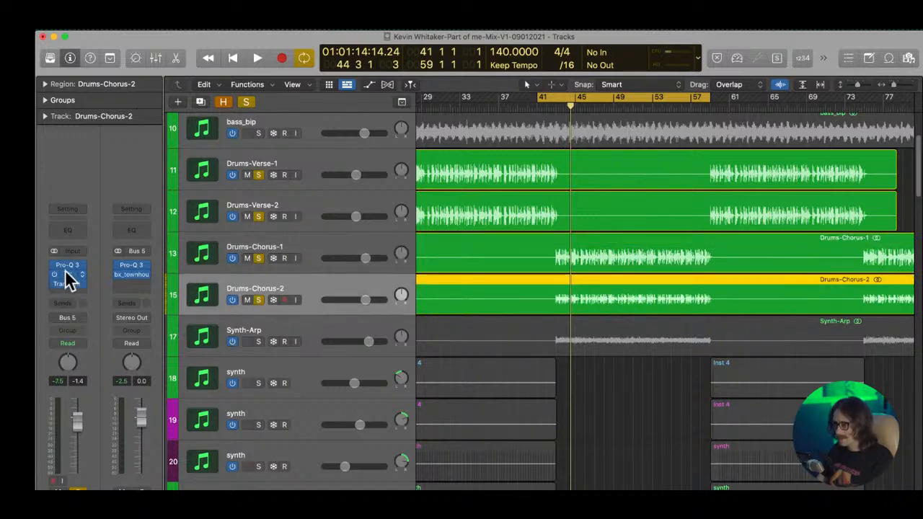
pyautogui.click(55, 268)
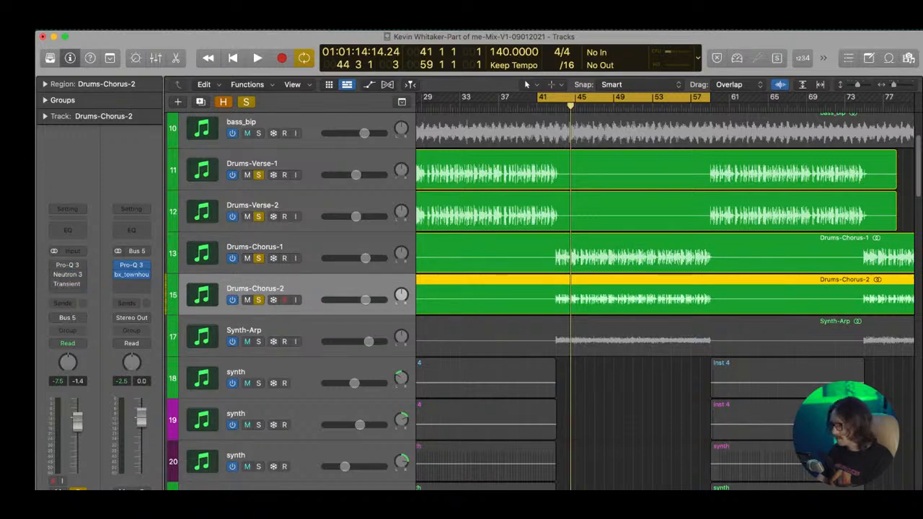
# - Set the cycle range from bar 43 to bar 60 and play the chorus drums with their inserts bypassed
pyautogui.doubleClick(559, 107)
pyautogui.click(558, 96)
pyautogui.moveTo(558, 96); pyautogui.dragTo(717, 123)
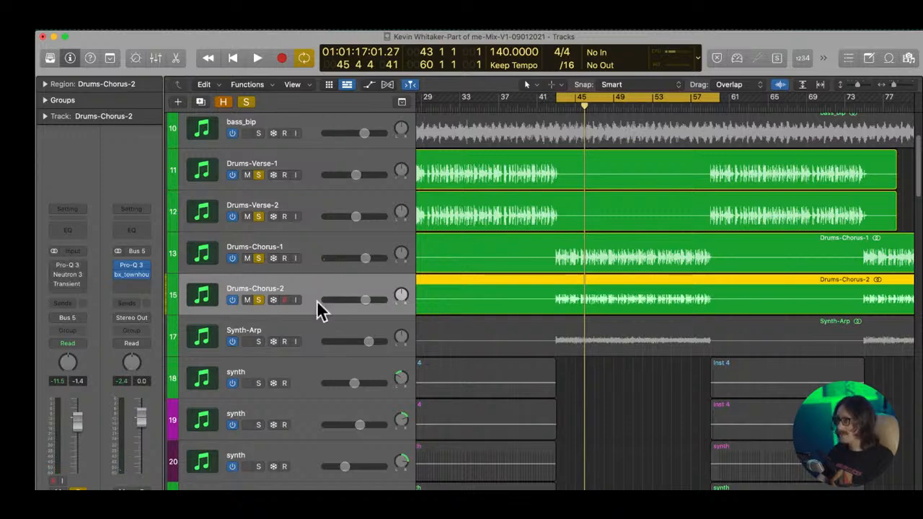
# - Turn Pro-Q 3 back on for Drums-Chorus-1 and play the soloed chorus drums
pyautogui.click(311, 252)
pyautogui.click(52, 264)
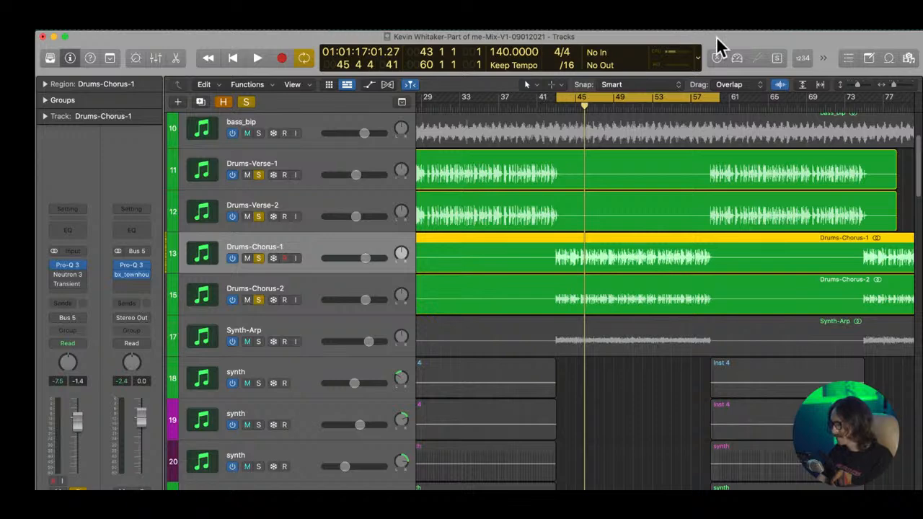
pyautogui.press('space')
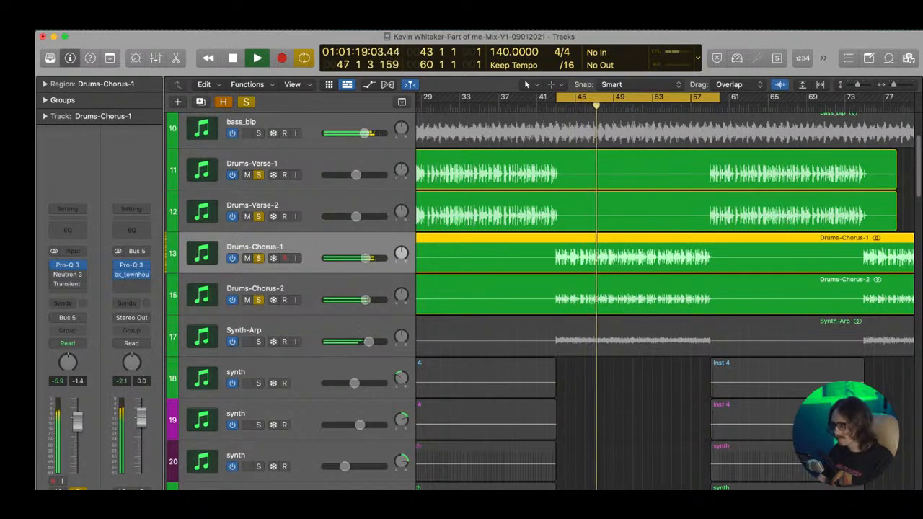
pyautogui.press('space')
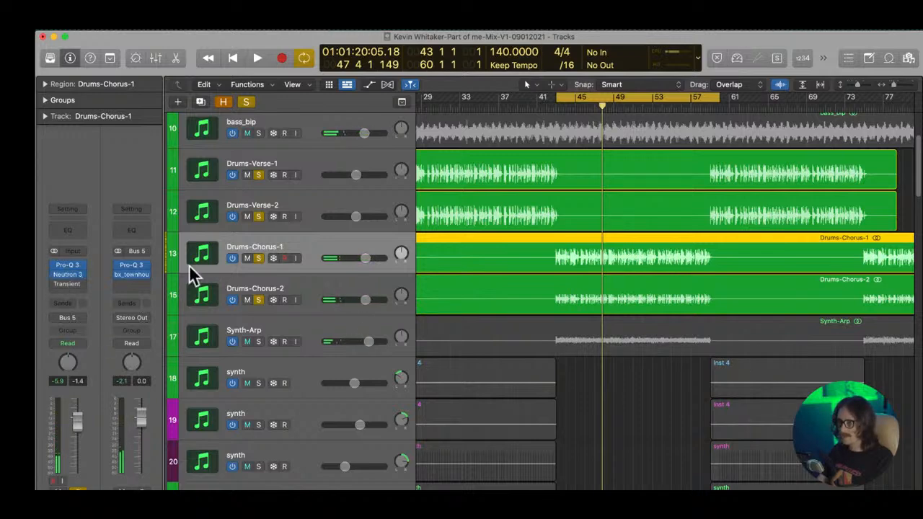
# - Turn Neutron 3 back on for Drums-Chorus-2 and play the soloed drums into the chorus
pyautogui.click(294, 286)
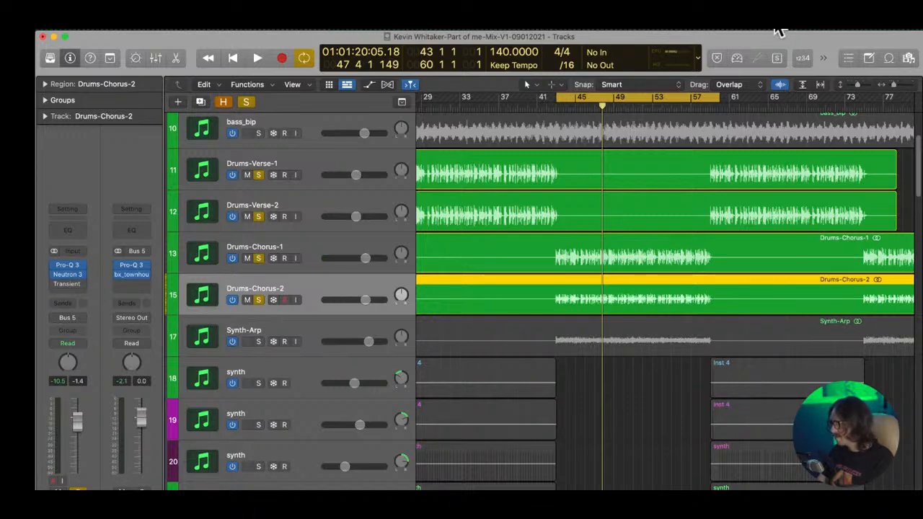
pyautogui.press('space')
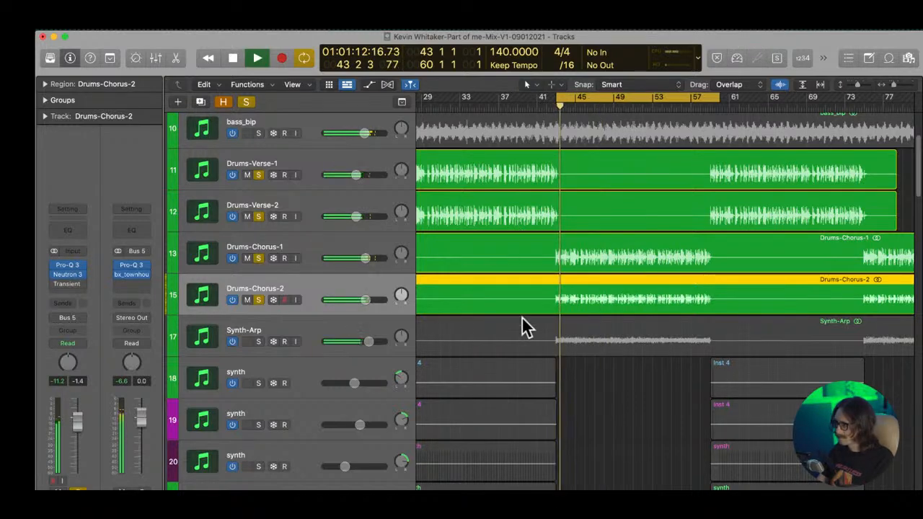
pyautogui.press('space')
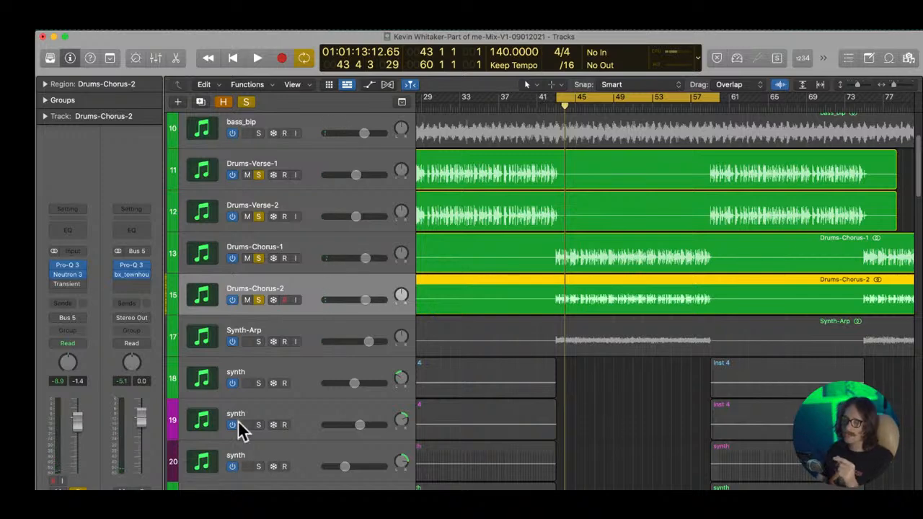
# - Open the Neutron 3 windows of Drums-Chorus-1 and Drums-Chorus-2 and arrange them side by side to compare their Sculptor settings
pyautogui.click(242, 254)
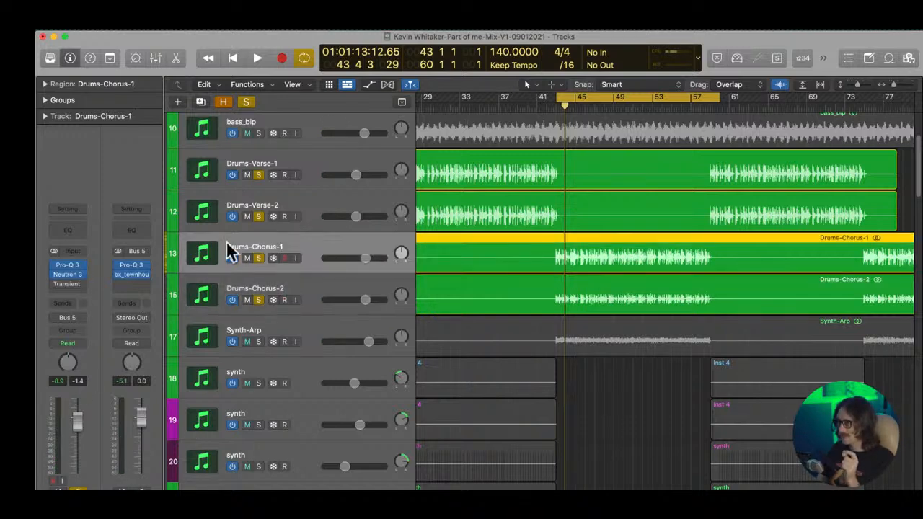
pyautogui.click(67, 275)
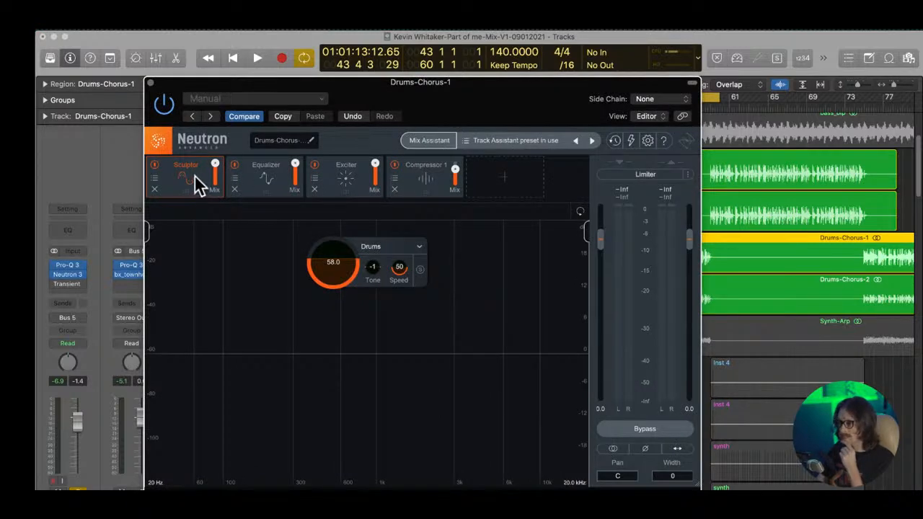
pyautogui.moveTo(343, 94); pyautogui.dragTo(597, 94)
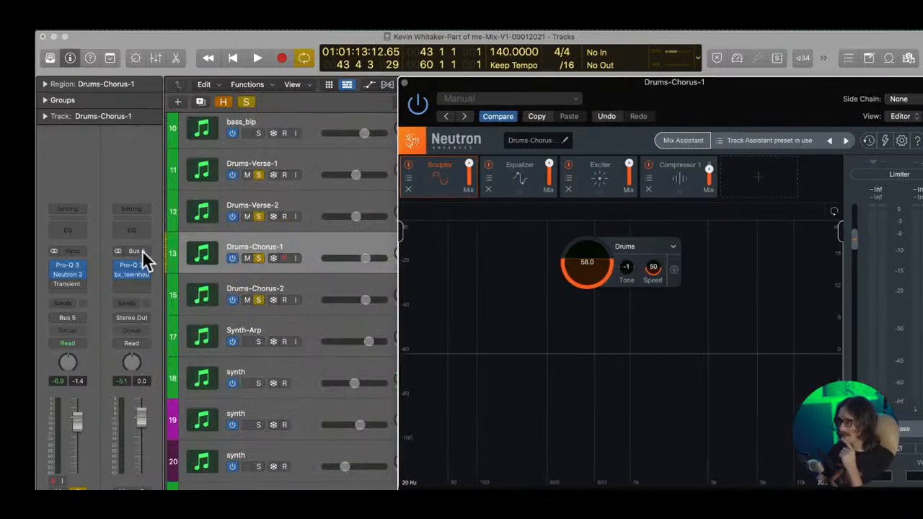
pyautogui.click(307, 299)
pyautogui.click(69, 276)
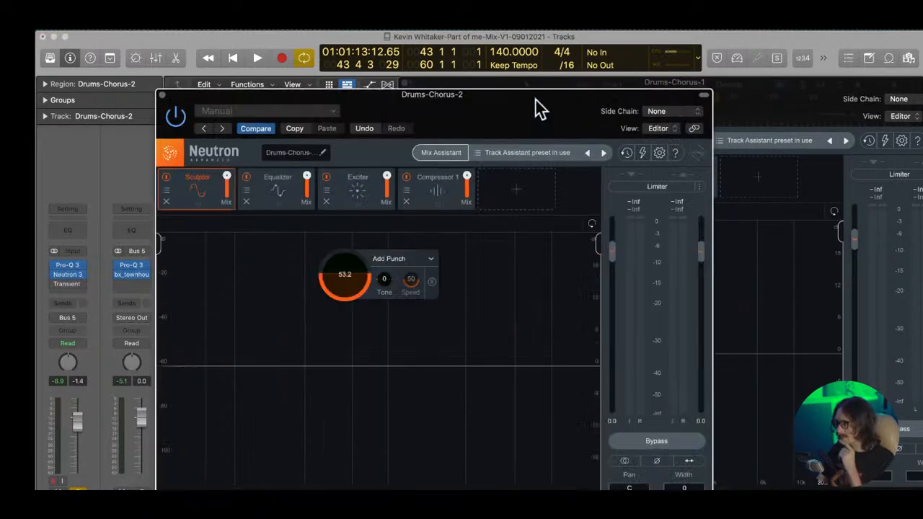
pyautogui.moveTo(536, 113); pyautogui.dragTo(371, 144)
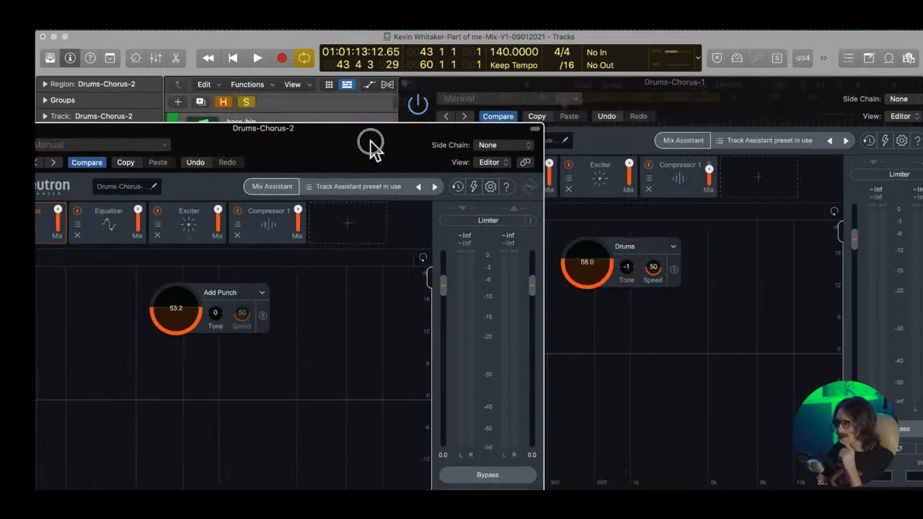
pyautogui.moveTo(689, 93); pyautogui.dragTo(727, 105)
pyautogui.moveTo(393, 164); pyautogui.dragTo(438, 136)
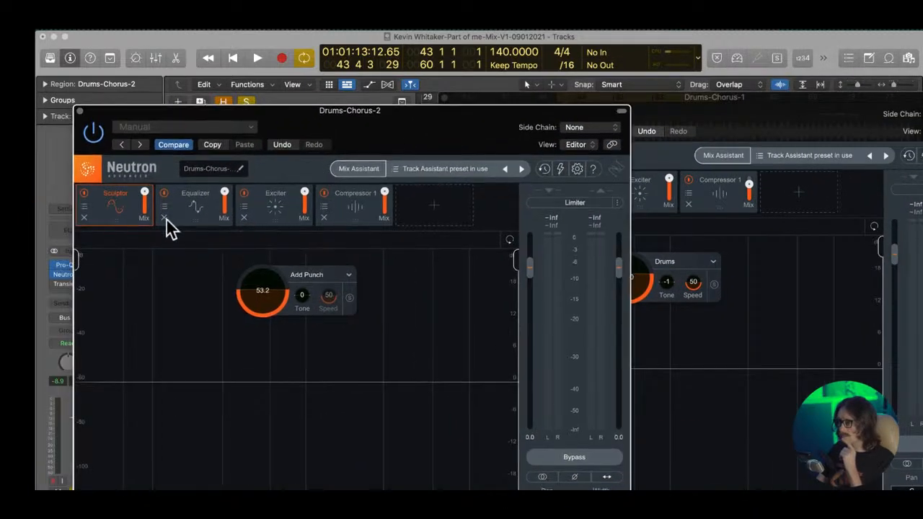
# - Compare the Equalizer curves of both Neutron instances, check the Drums-Chorus-2 Exciter, and close the two plug-in windows
pyautogui.click(202, 215)
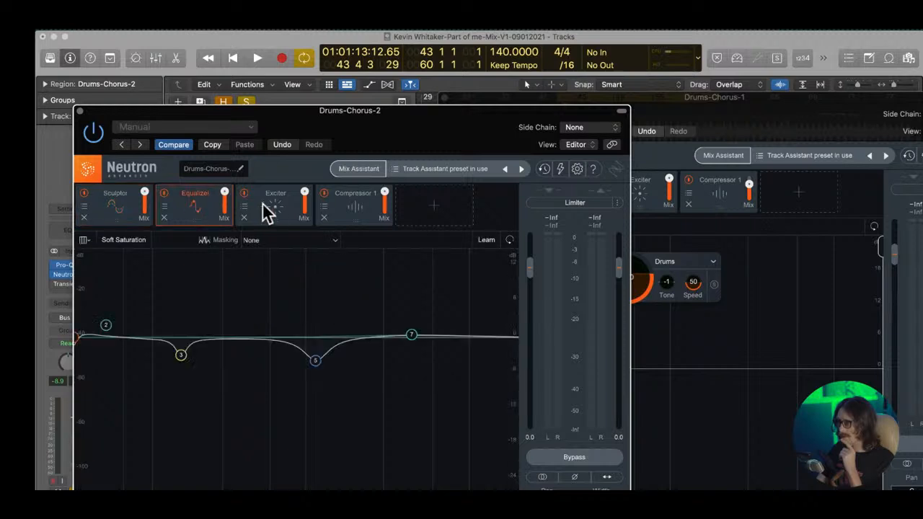
pyautogui.click(741, 108)
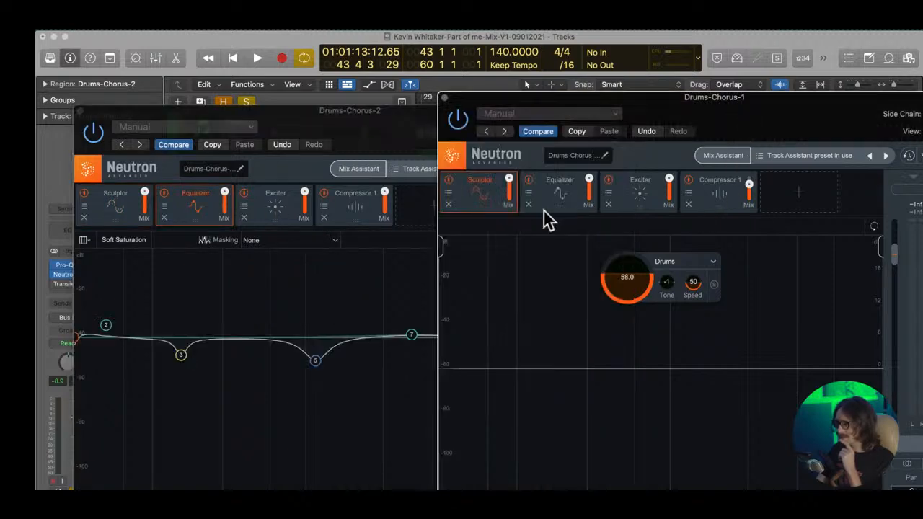
pyautogui.click(560, 191)
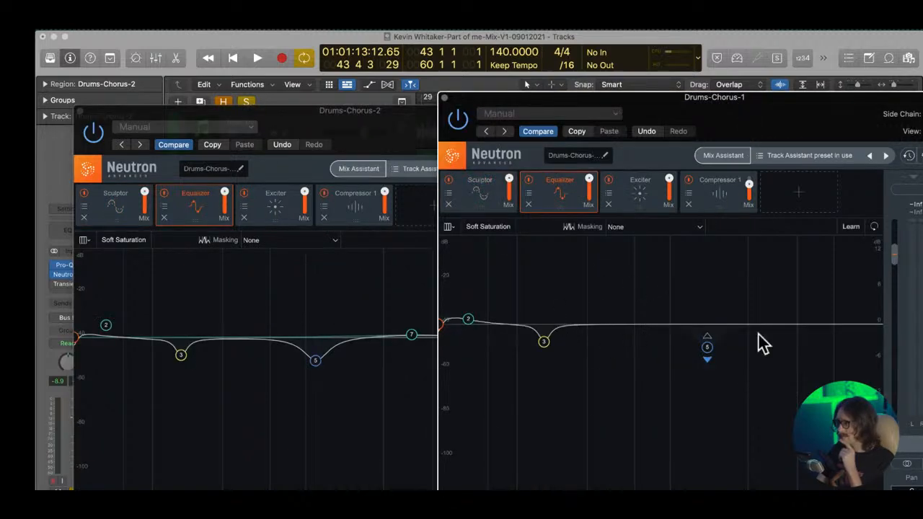
pyautogui.click(270, 208)
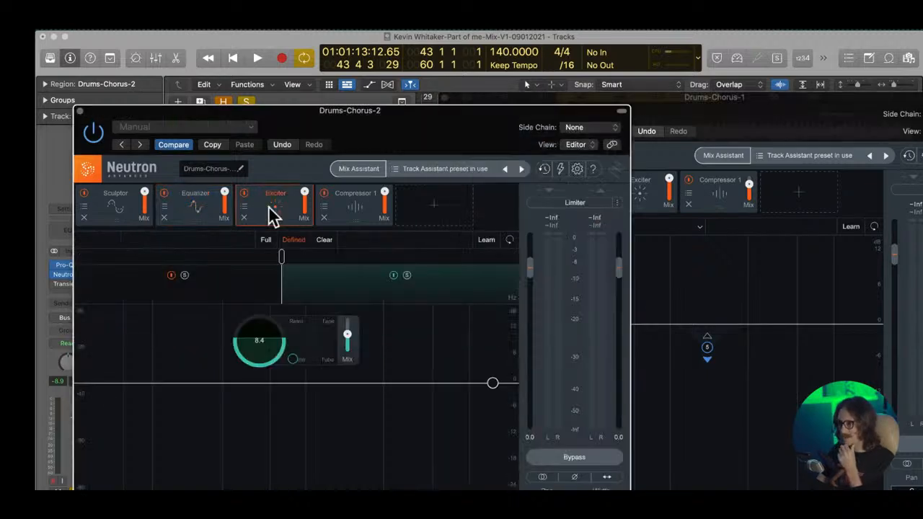
pyautogui.click(729, 128)
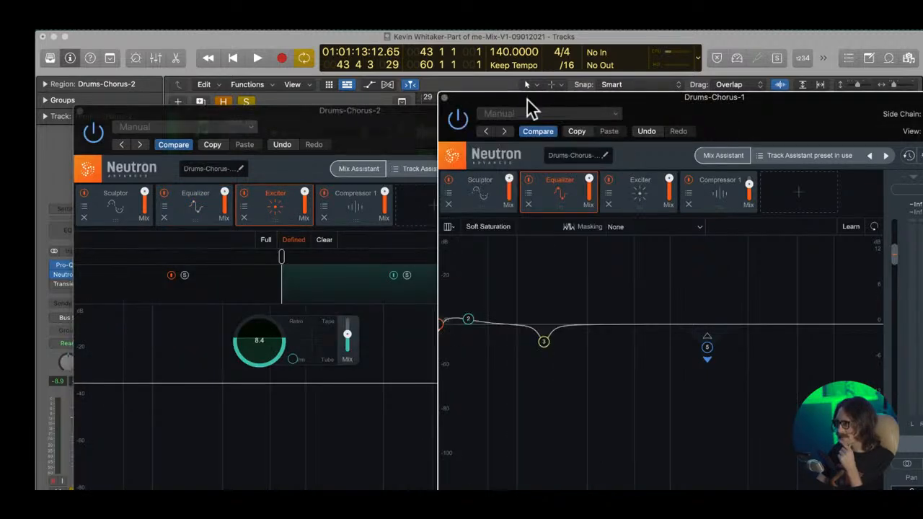
pyautogui.click(444, 98)
pyautogui.click(80, 113)
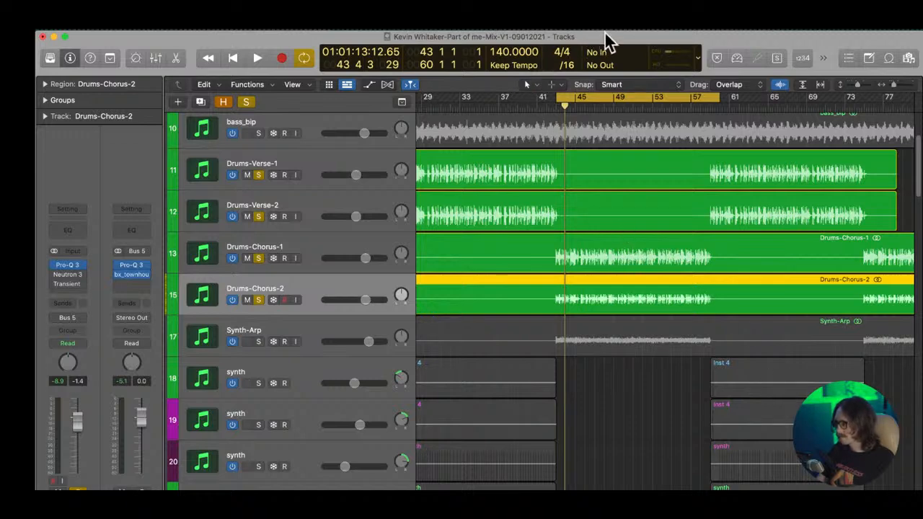
# - Play the soloed chorus drums, including with Neutron 3 bypassed on Drums-Chorus-1
pyautogui.press('space')
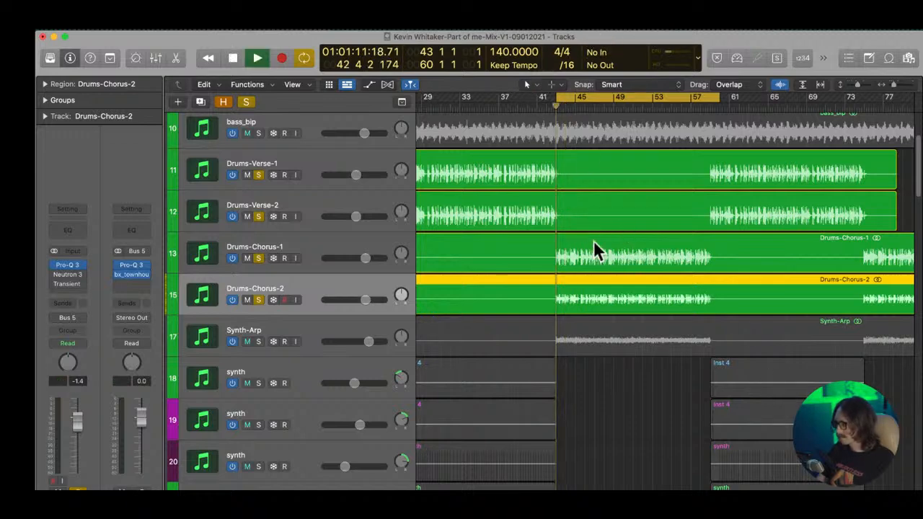
pyautogui.click(299, 245)
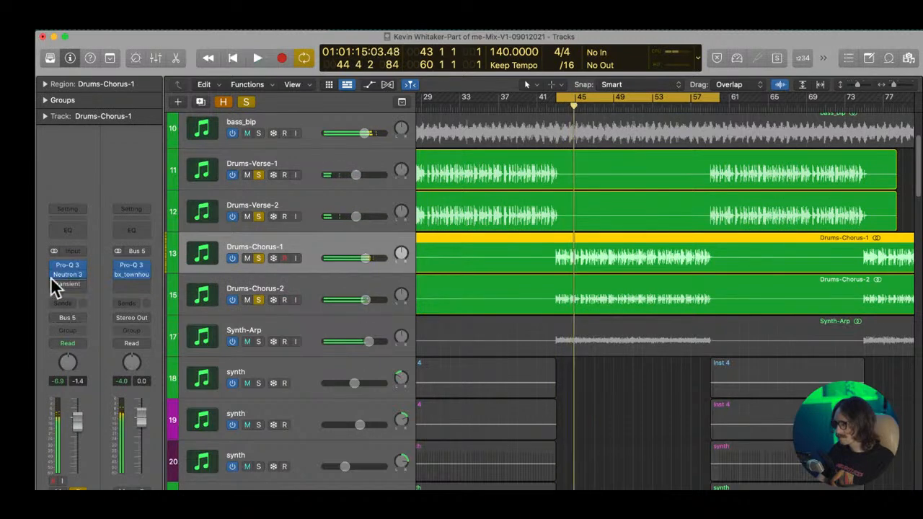
pyautogui.press('space')
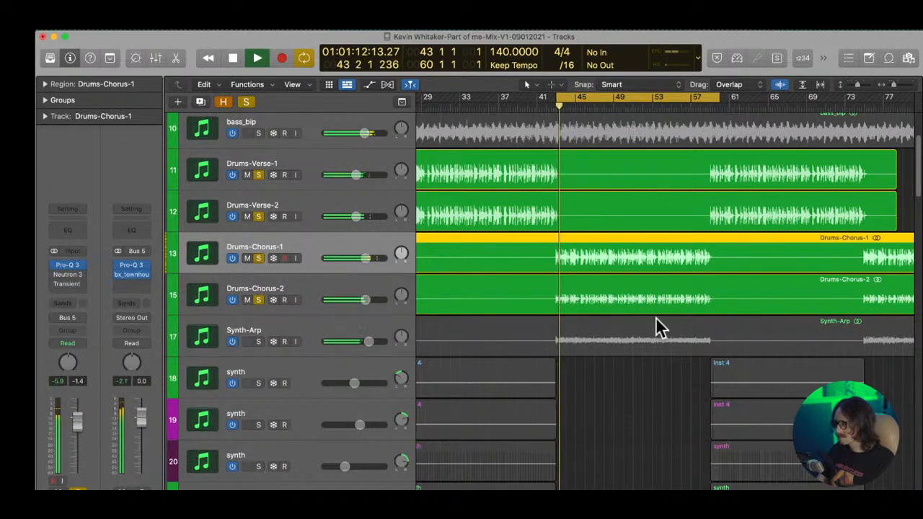
pyautogui.press('space')
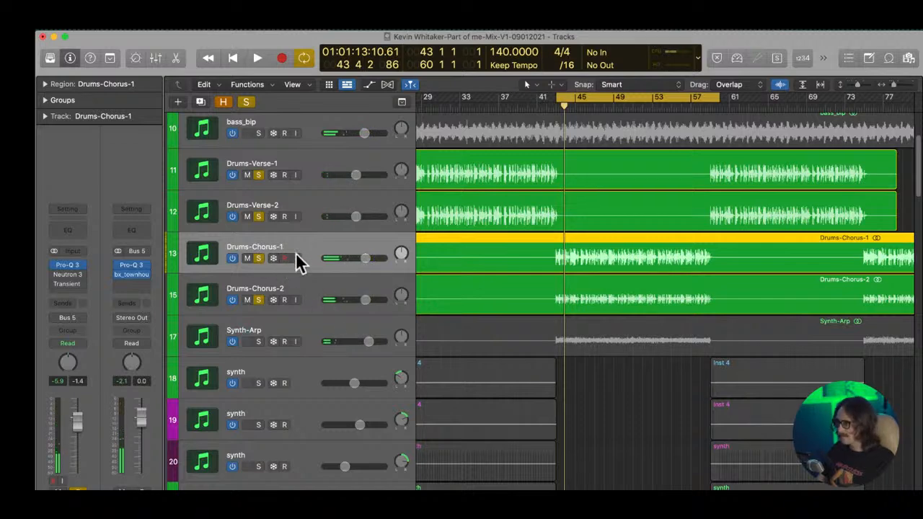
# - Remove Neutron 3 from both Drums-Chorus-1 and Drums-Chorus-2
pyautogui.click(83, 275)
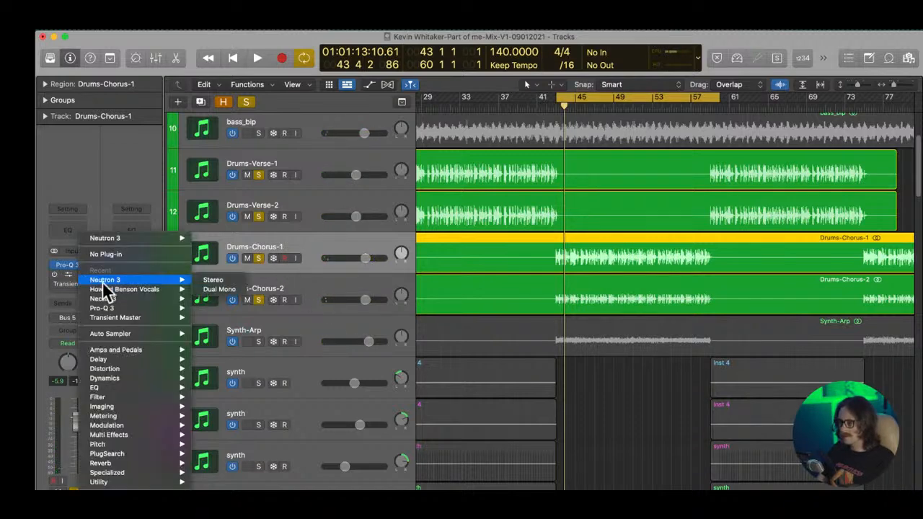
pyautogui.click(109, 255)
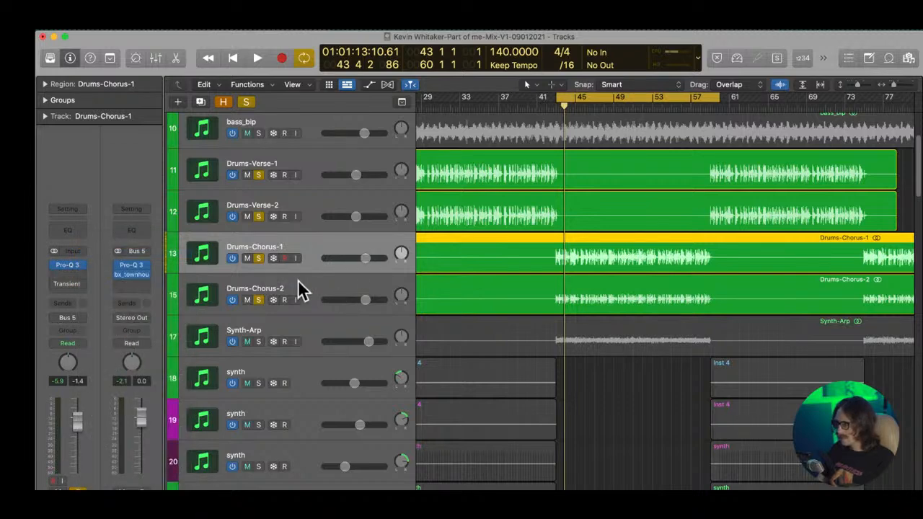
pyautogui.click(298, 281)
pyautogui.click(81, 276)
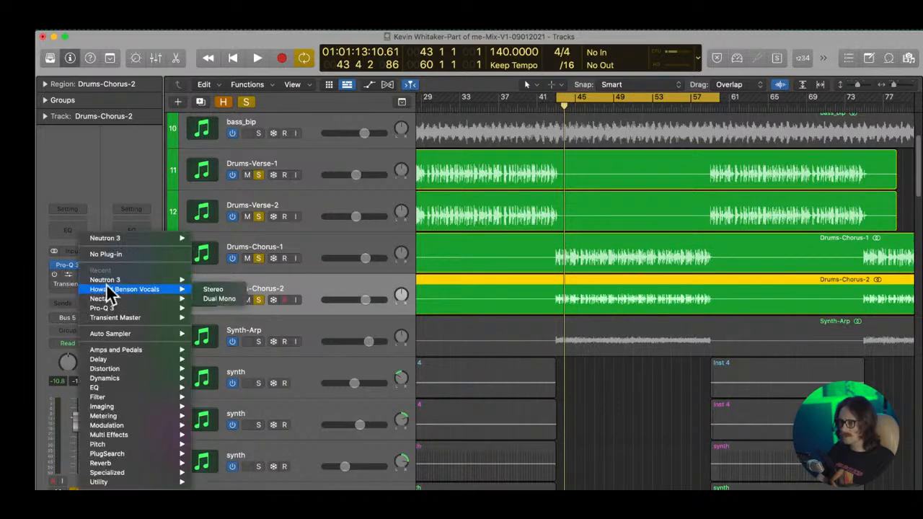
pyautogui.click(111, 257)
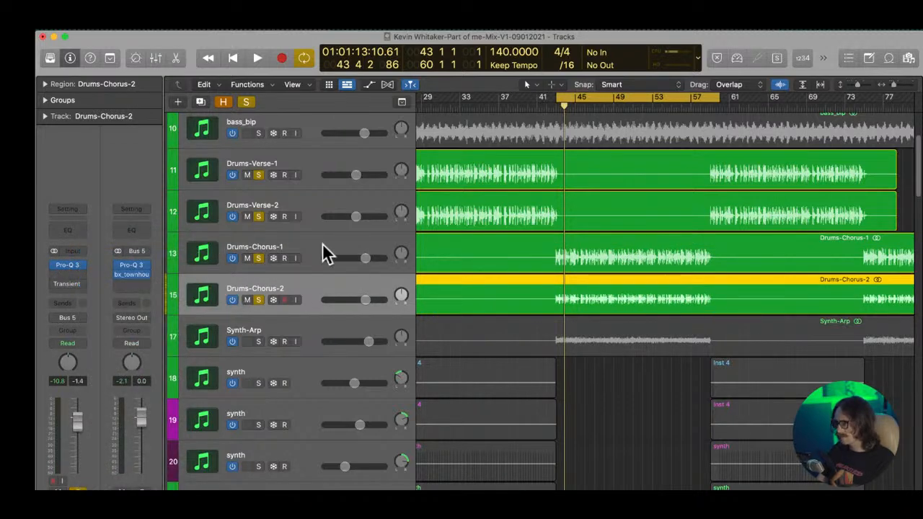
pyautogui.click(323, 252)
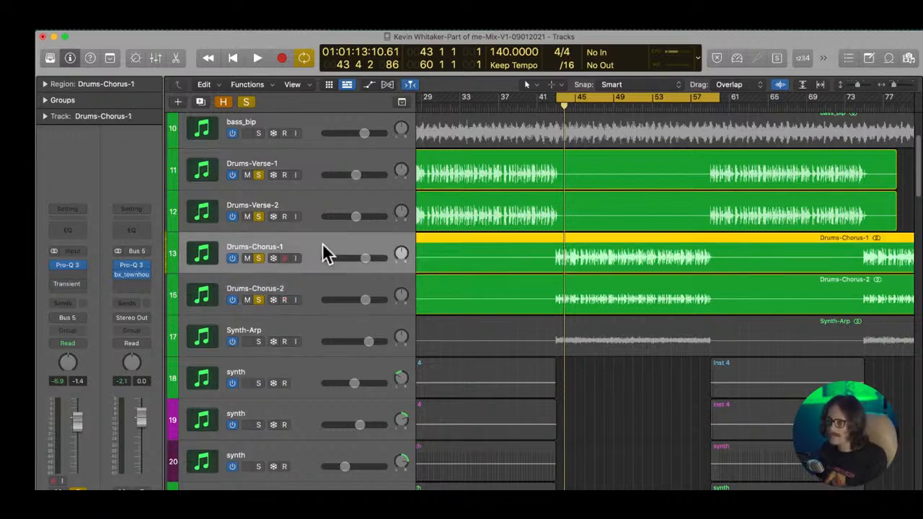
# - Unsolo Drums-Chorus-2 and compare the waveforms of the two chorus drum tracks up close around bars 48 to 51
pyautogui.click(258, 300)
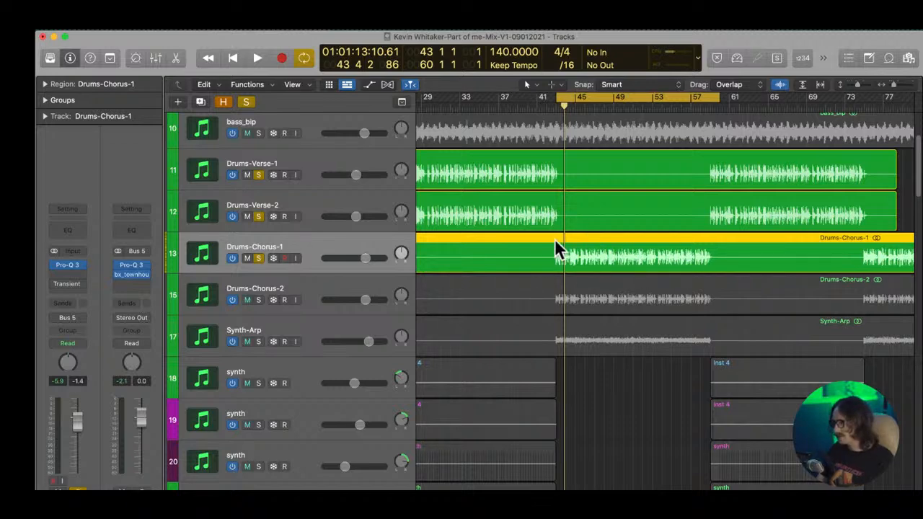
pyautogui.moveTo(555, 239); pyautogui.dragTo(703, 346)
pyautogui.moveTo(571, 176); pyautogui.dragTo(680, 360)
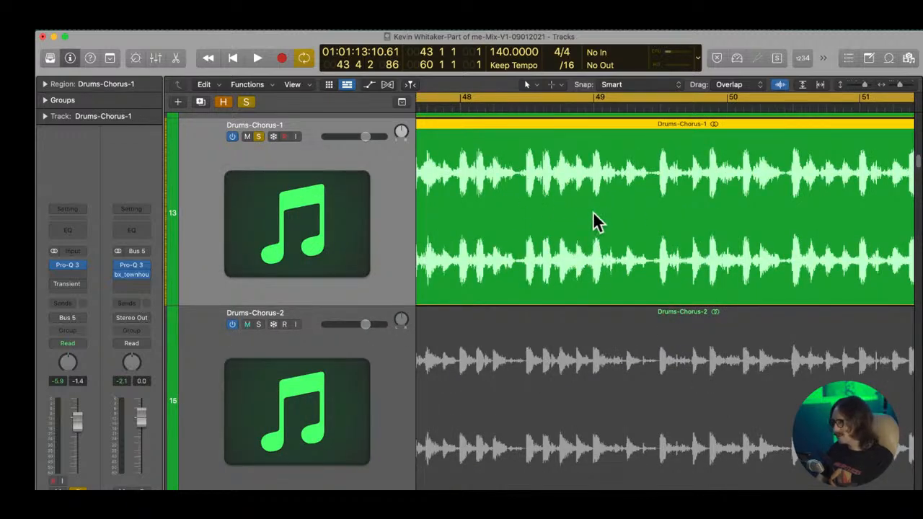
pyautogui.keyDown('ctrl'); pyautogui.keyDown('alt'); pyautogui.click(578, 259); pyautogui.keyUp('alt'); pyautogui.keyUp('ctrl')
pyautogui.keyDown('ctrl'); pyautogui.keyDown('alt'); pyautogui.click(578, 259); pyautogui.keyUp('alt'); pyautogui.keyUp('ctrl')
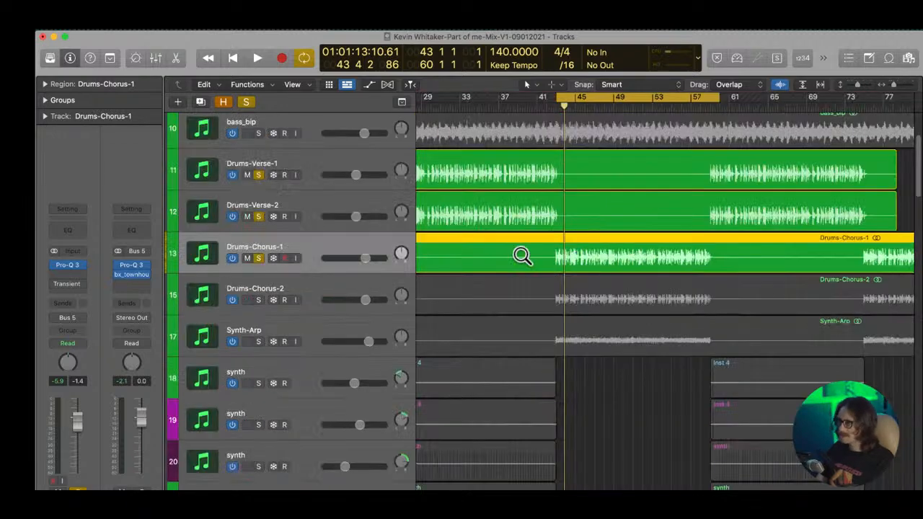
# - Play the chorus with Drums-Chorus-1 soloed alone, and switch the solo over to Drums-Chorus-2 during playback
pyautogui.click(258, 299)
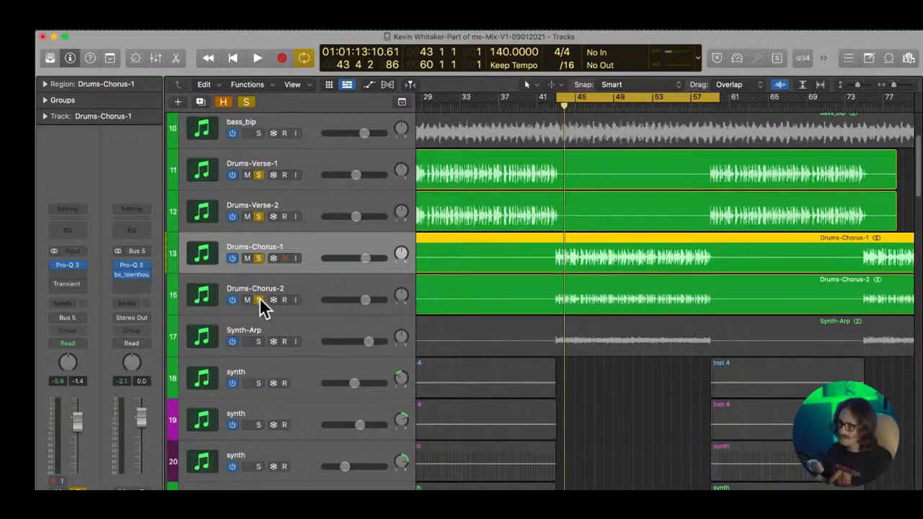
pyautogui.click(259, 300)
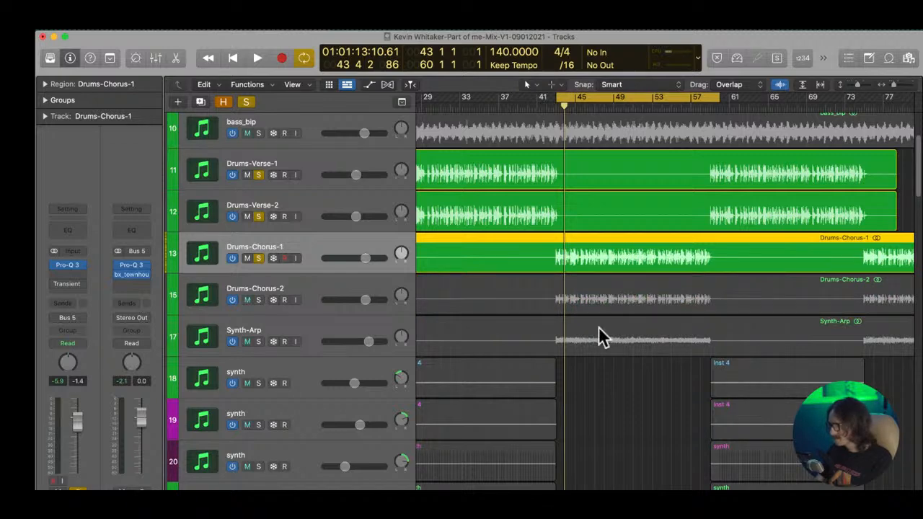
pyautogui.press('space')
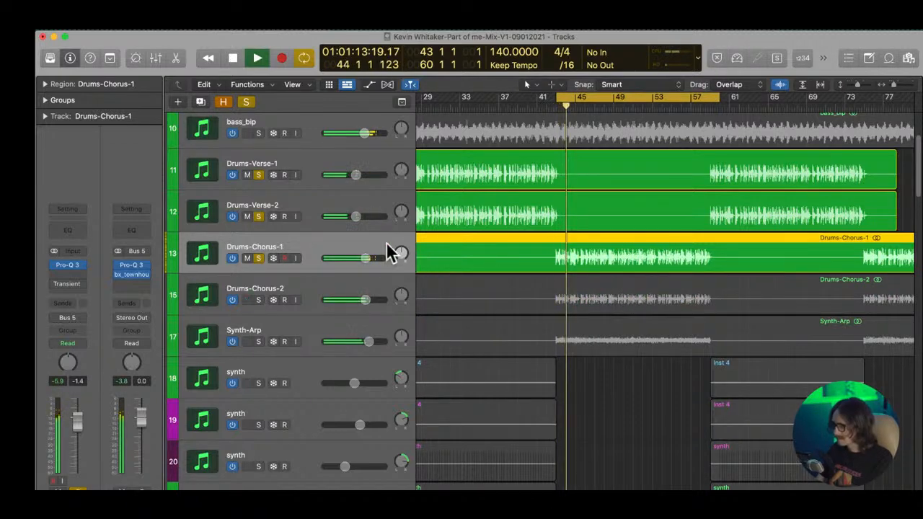
pyautogui.click(259, 298)
pyautogui.click(258, 258)
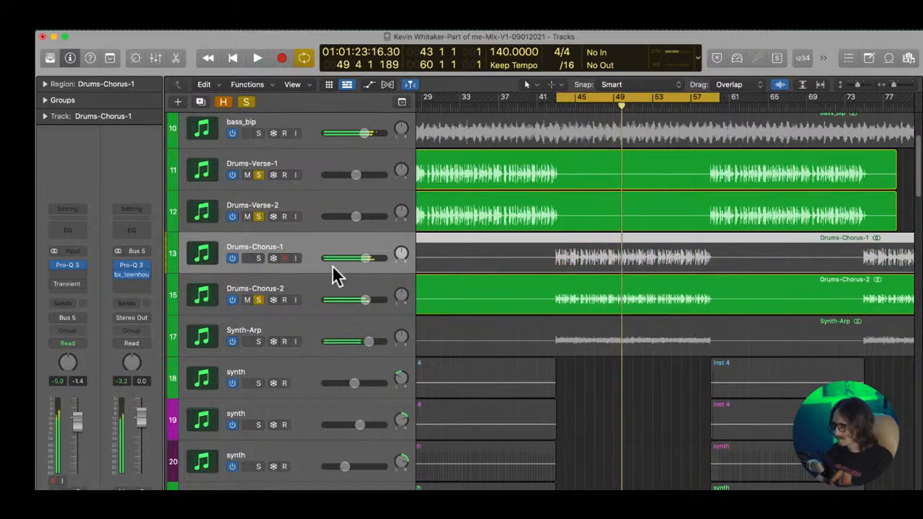
# - Replay the chorus from Drums-Chorus-1 alone, add Drums-Chorus-2 to the solo, and finish on Drums-Chorus-2 alone
pyautogui.keyDown('alt'); pyautogui.click(258, 258); pyautogui.keyUp('alt')
pyautogui.press(',')
pyautogui.press(',')
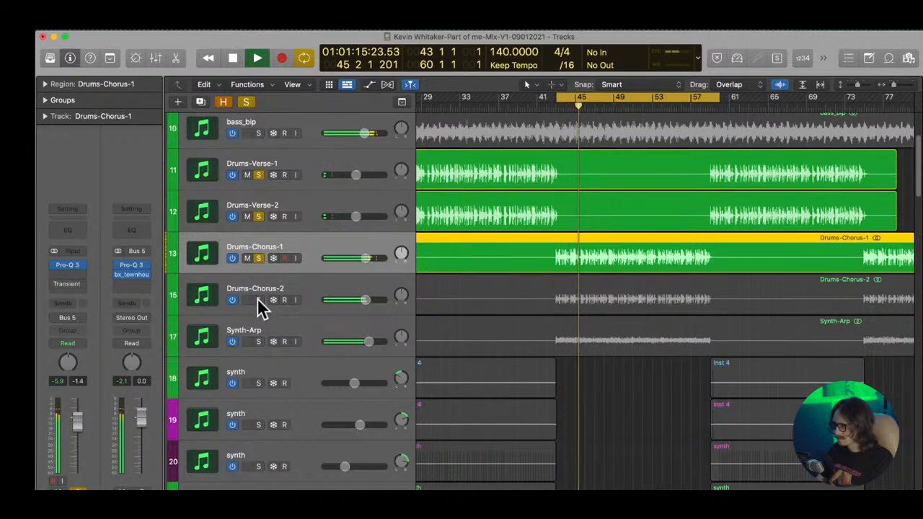
pyautogui.click(258, 300)
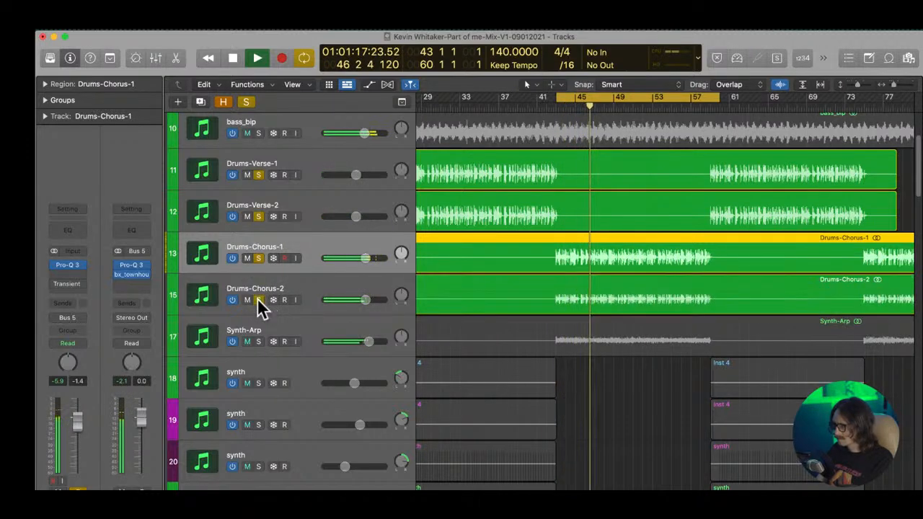
pyautogui.click(258, 259)
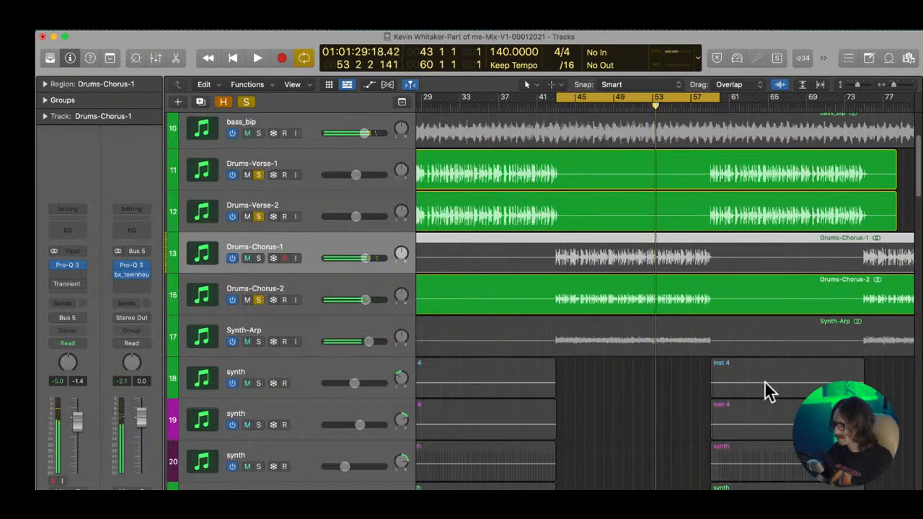
pyautogui.click(285, 297)
pyautogui.click(298, 249)
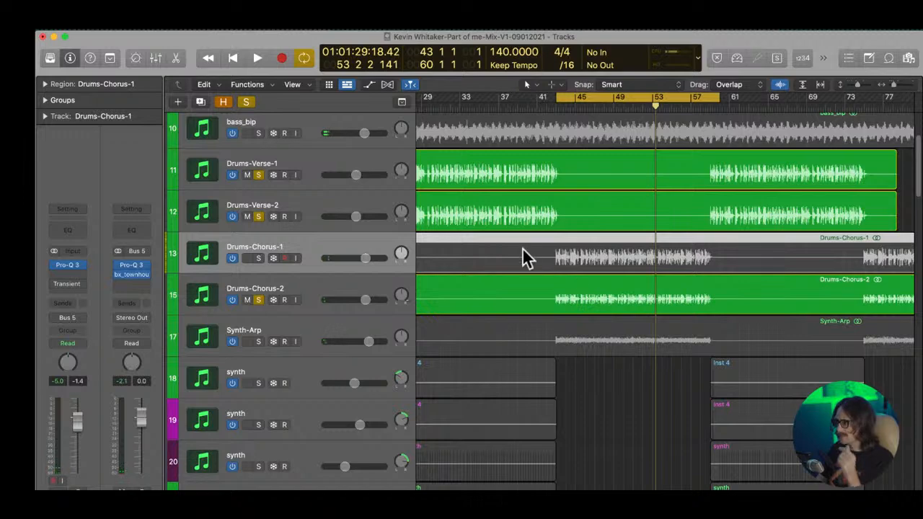
# - Examine the Drums-Chorus-1 and Drums-Chorus-2 waveforms closely from bar 45 onward to compare how their transients line up
pyautogui.moveTo(645, 316); pyautogui.dragTo(645, 316)
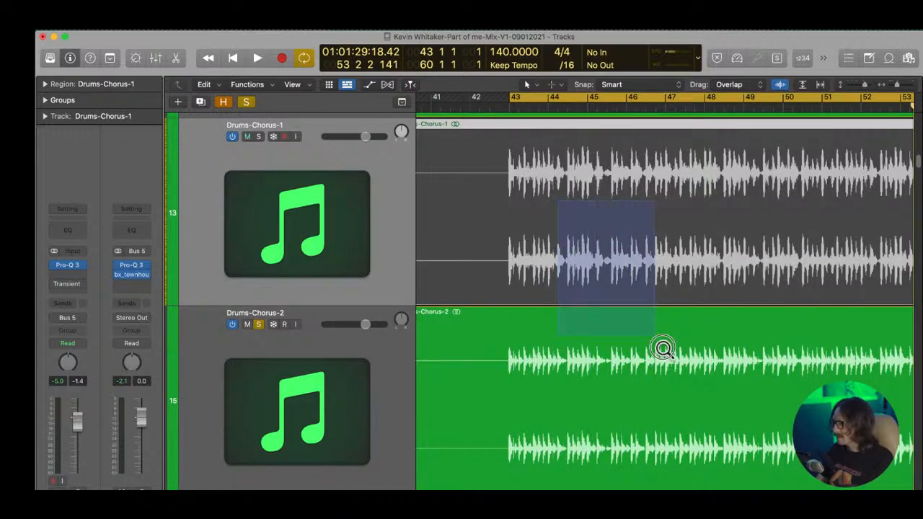
pyautogui.moveTo(663, 349); pyautogui.dragTo(665, 344)
pyautogui.hscroll(2, 653, 240)
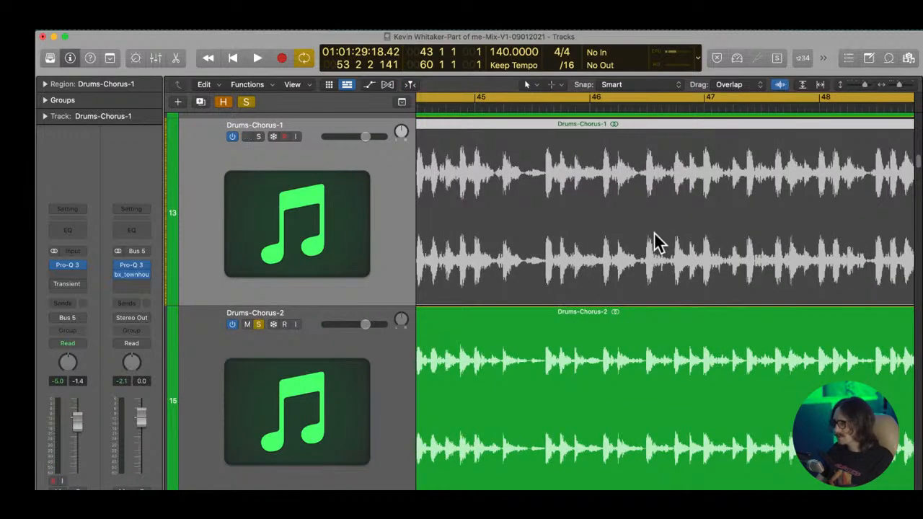
pyautogui.hscroll(12, 655, 241)
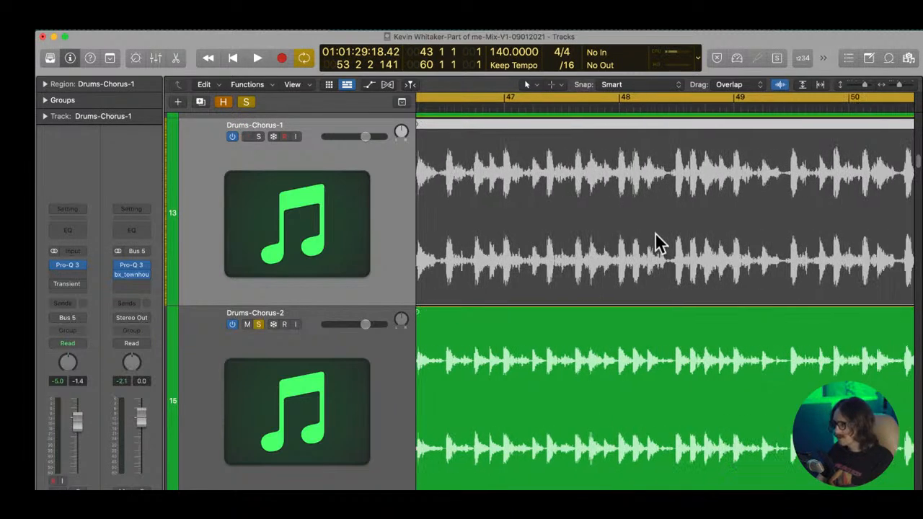
pyautogui.hscroll(5, 612, 245)
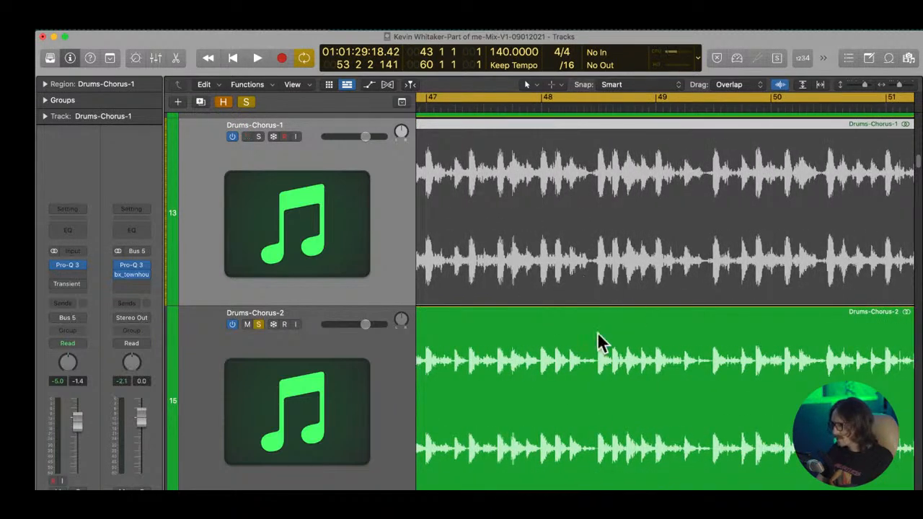
pyautogui.hscroll(7, 597, 335)
pyautogui.hscroll(5, 538, 330)
pyautogui.keyDown('ctrl'); pyautogui.keyDown('alt'); pyautogui.click(538, 330); pyautogui.keyUp('alt'); pyautogui.keyUp('ctrl')
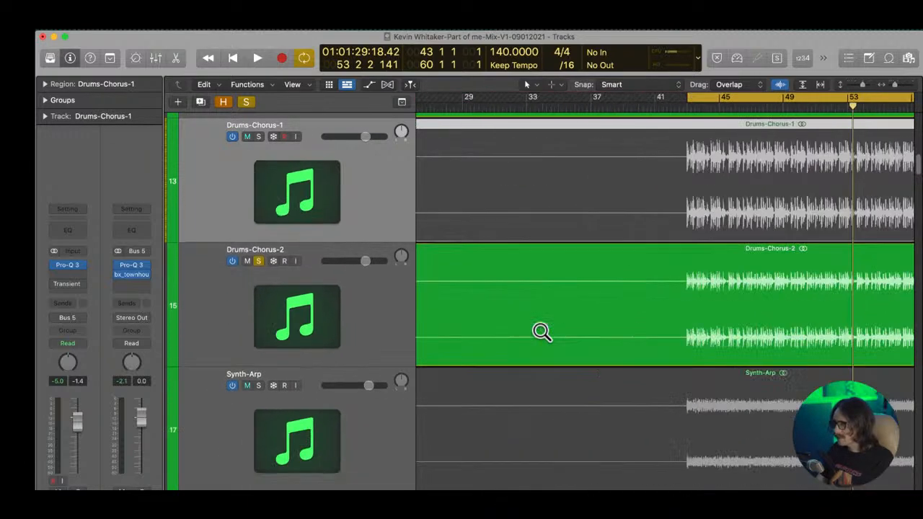
pyautogui.click(324, 250)
pyautogui.click(277, 165)
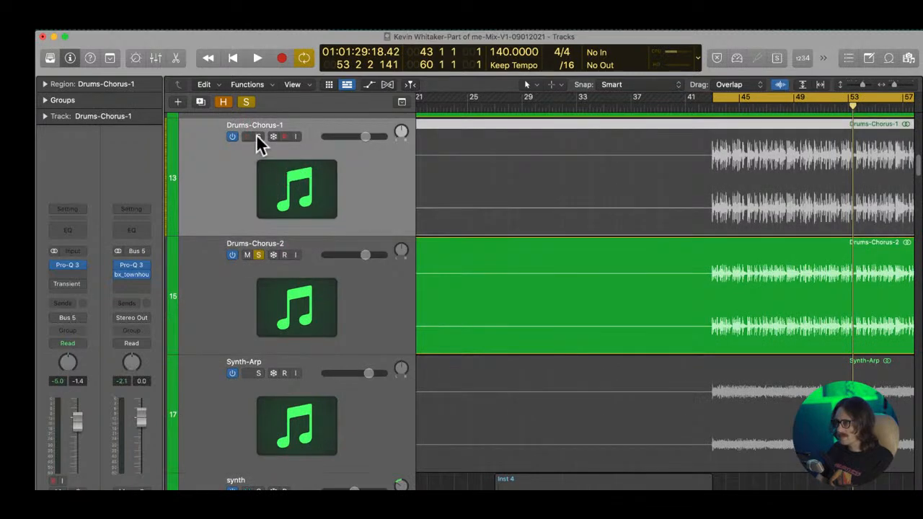
# - Solo Drums-Chorus-1 again and raise the low cut in the Pro-Q 3 of Drums-Chorus-2 to about 272 Hz
pyautogui.click(258, 136)
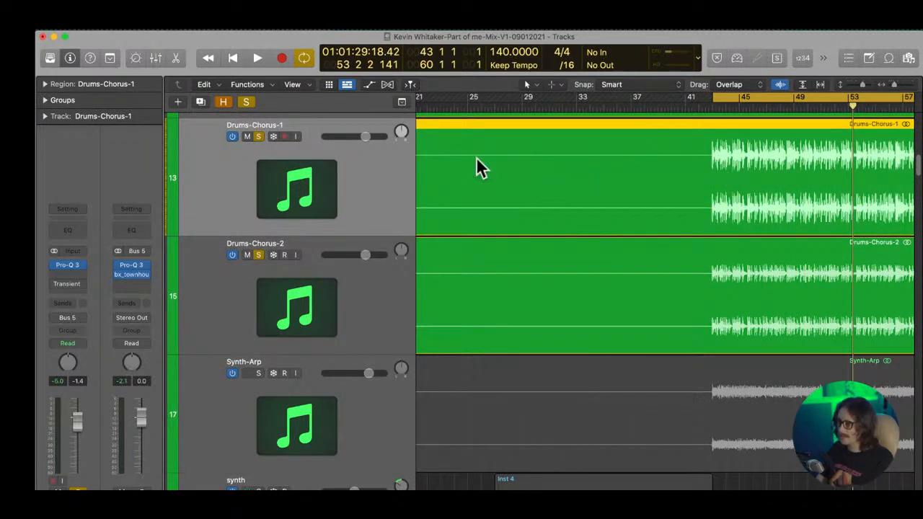
pyautogui.click(223, 301)
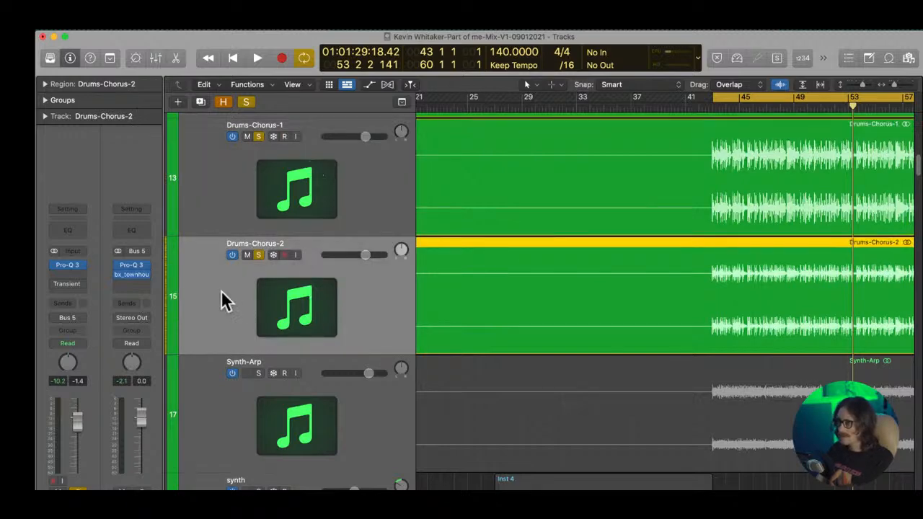
pyautogui.click(72, 269)
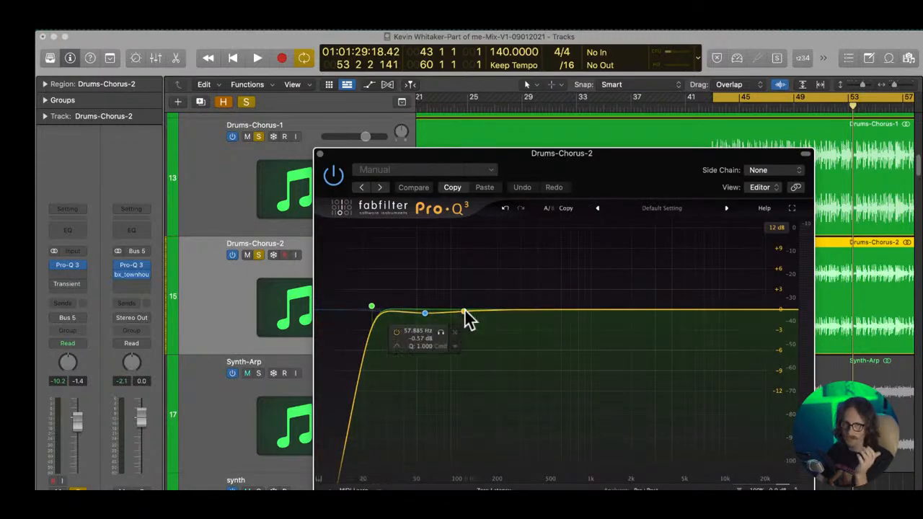
pyautogui.moveTo(371, 309); pyautogui.dragTo(515, 308)
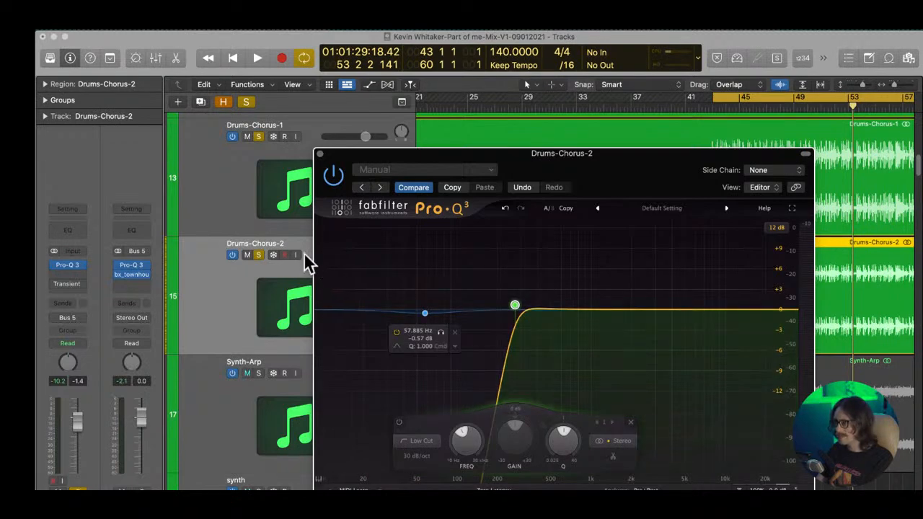
# - Set the Drums-Chorus-2 low cut to about 240 Hz while it plays alone, and bring Drums-Chorus-1 back into the solo
pyautogui.click(260, 138)
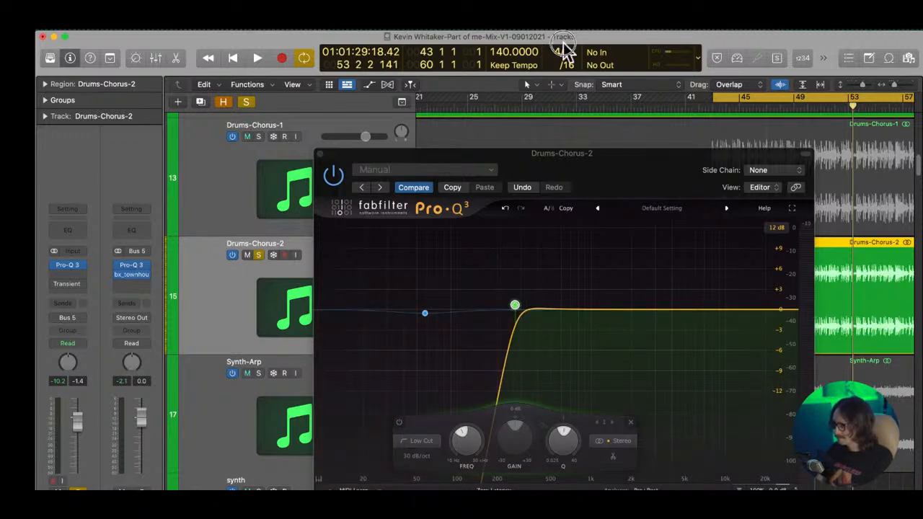
pyautogui.press('space')
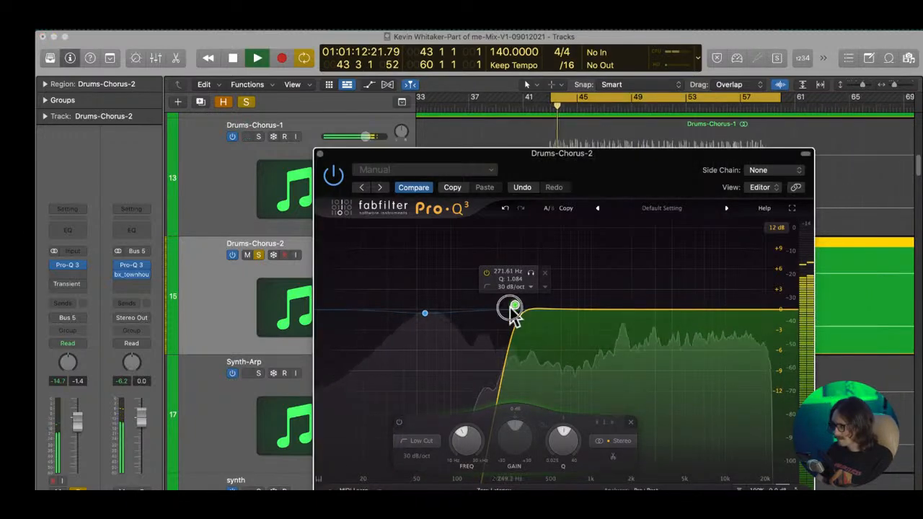
pyautogui.moveTo(513, 310); pyautogui.dragTo(508, 309)
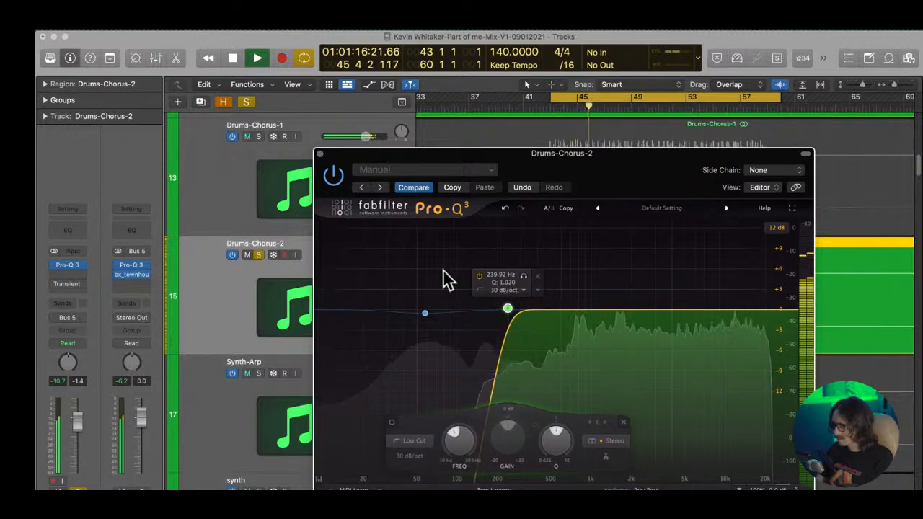
pyautogui.click(258, 137)
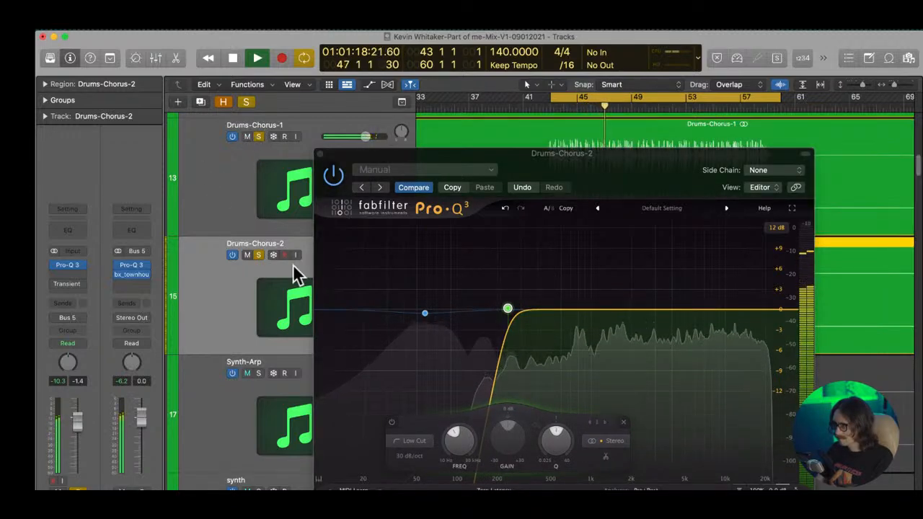
pyautogui.moveTo(512, 313)
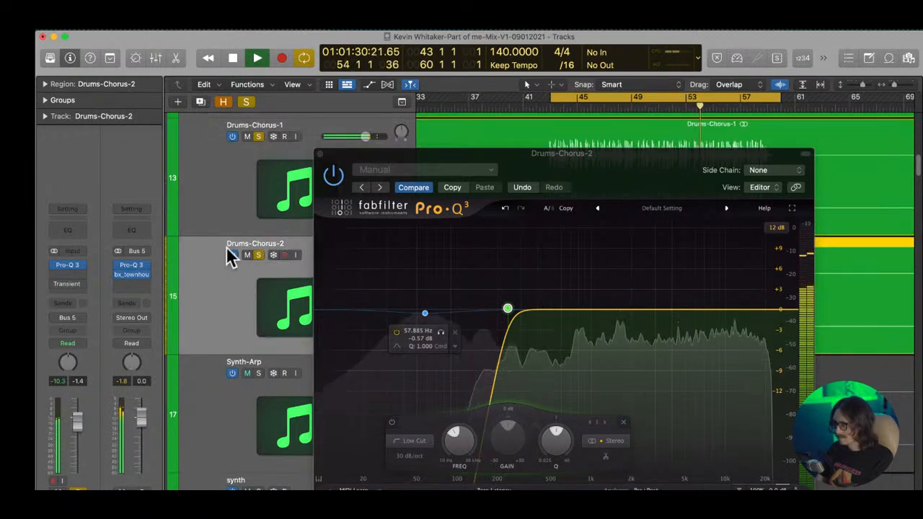
# - Lower the Drums-Chorus-2 low cut to about 23 Hz and, soloing the track alone, add a bell cut of about -3 dB near 260 Hz
pyautogui.moveTo(506, 311); pyautogui.dragTo(370, 311)
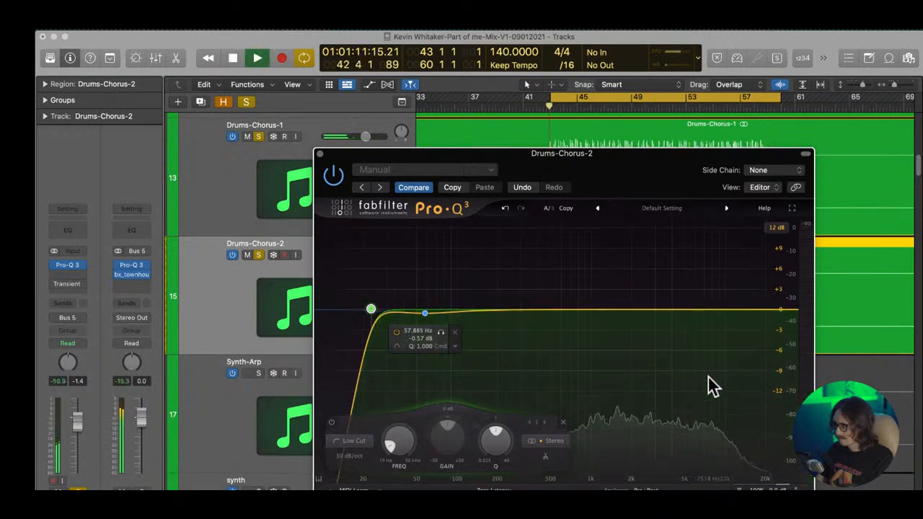
pyautogui.press('space')
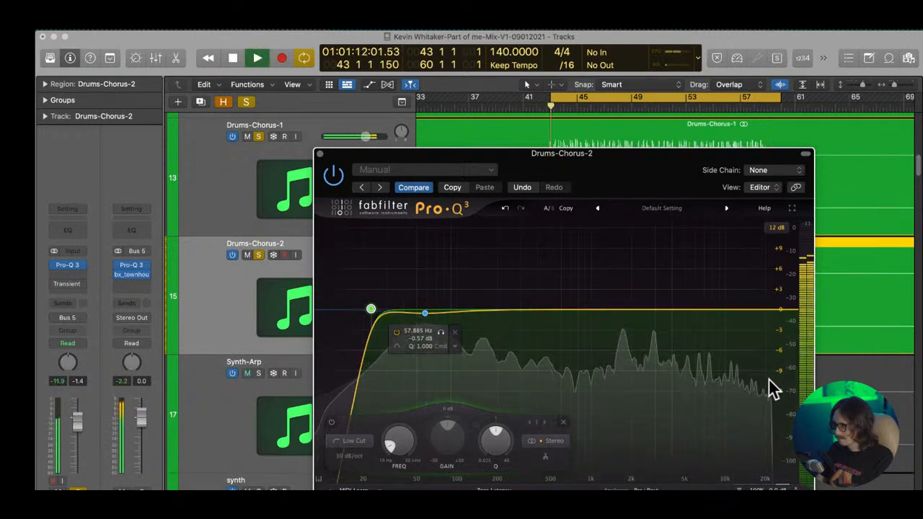
pyautogui.click(483, 311)
pyautogui.moveTo(502, 281); pyautogui.dragTo(483, 309)
pyautogui.click(258, 136)
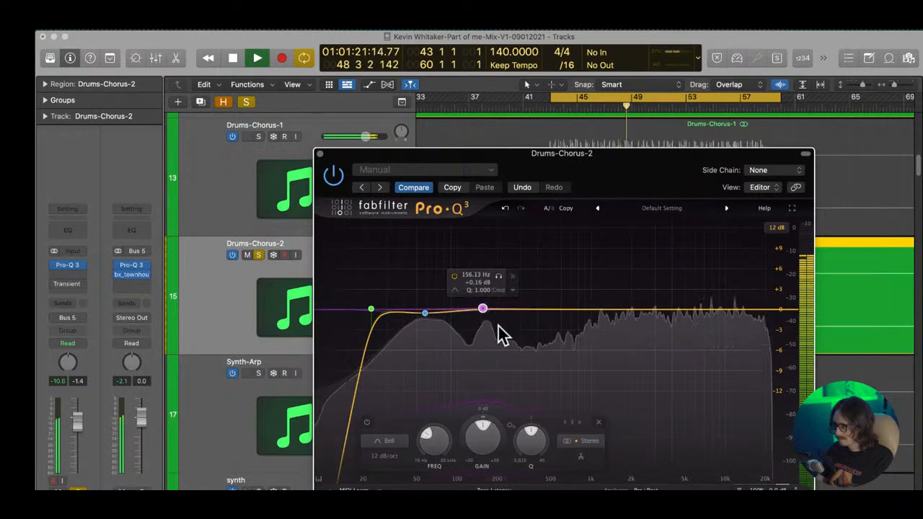
pyautogui.moveTo(498, 277); pyautogui.dragTo(512, 332)
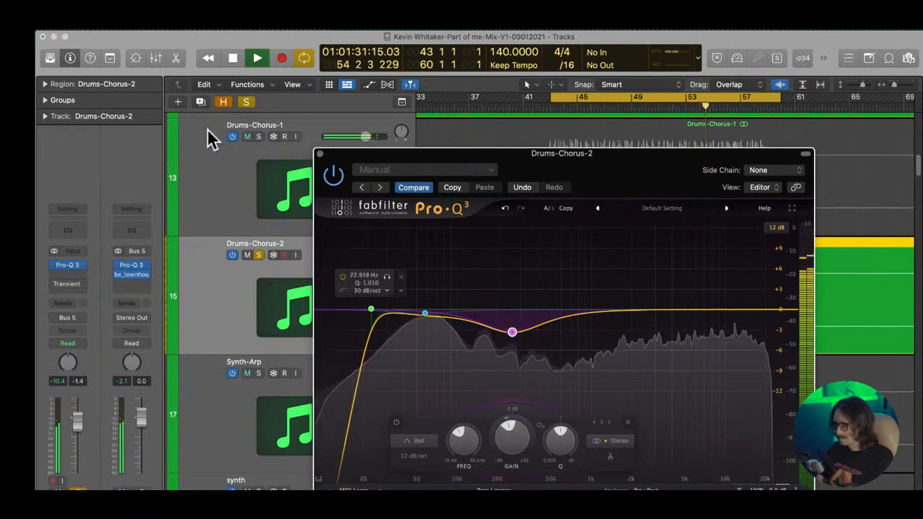
# - With Drums-Chorus-1 back in the solo, nudge the Drums-Chorus-2 low cut up to about 26 Hz and delete the 57.885 Hz bell
pyautogui.click(258, 136)
pyautogui.moveTo(372, 320)
pyautogui.mouseDown()
pyautogui.moveTo(373, 311)
pyautogui.moveTo(387, 321)
pyautogui.moveTo(379, 313)
pyautogui.mouseUp()
pyautogui.click(426, 315)
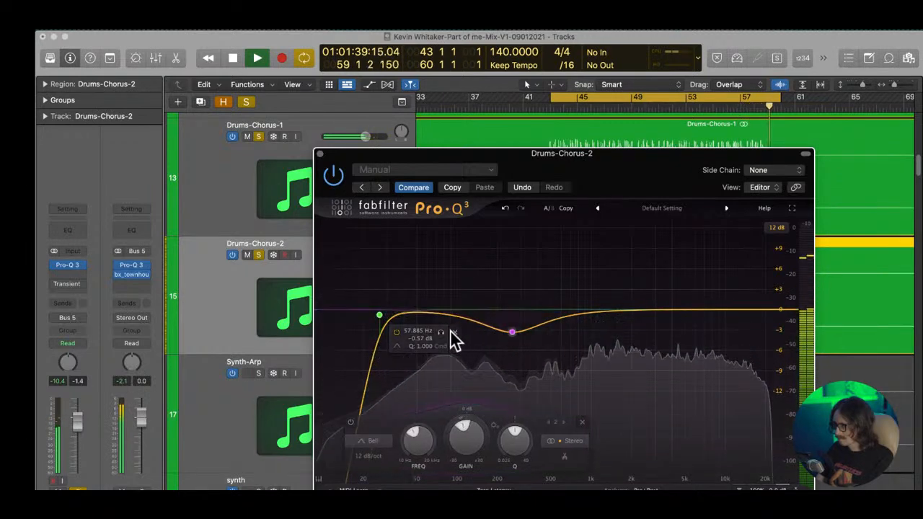
pyautogui.click(512, 332)
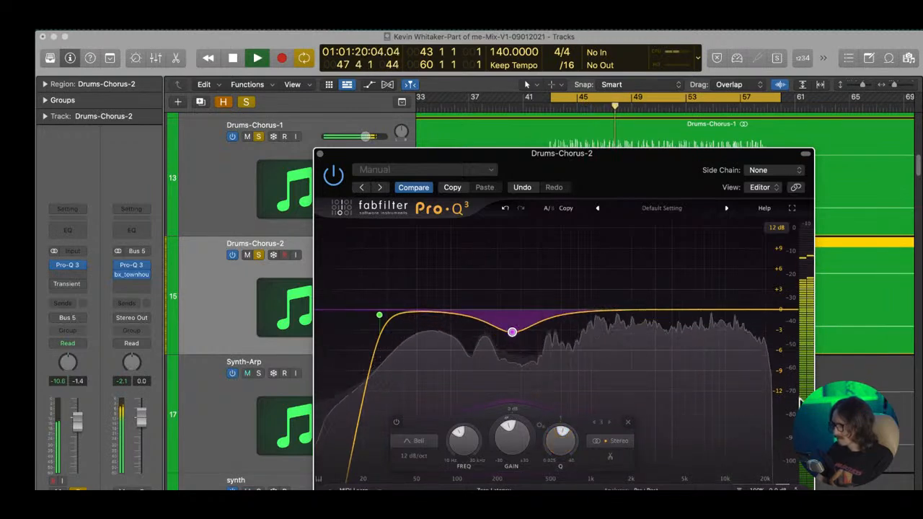
# - Add a treble bell cut to the Drums-Chorus-2 Pro-Q 3 at about 12.6 kHz, -1.55 dB, with a Q of 1.83
pyautogui.click(720, 321)
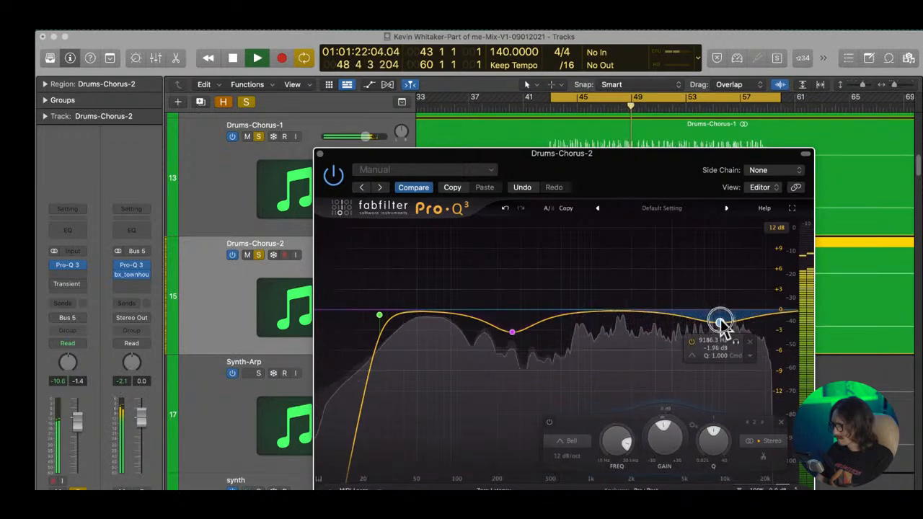
pyautogui.moveTo(740, 344); pyautogui.dragTo(762, 340)
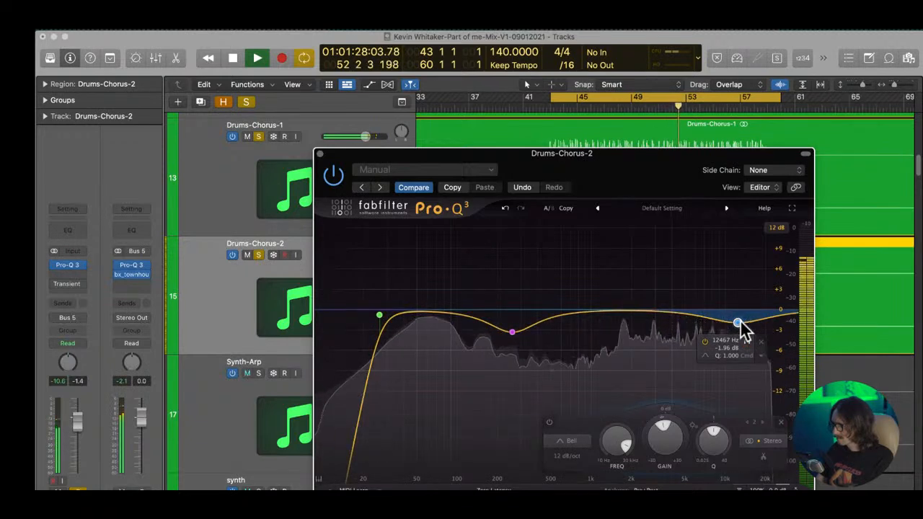
pyautogui.press('space')
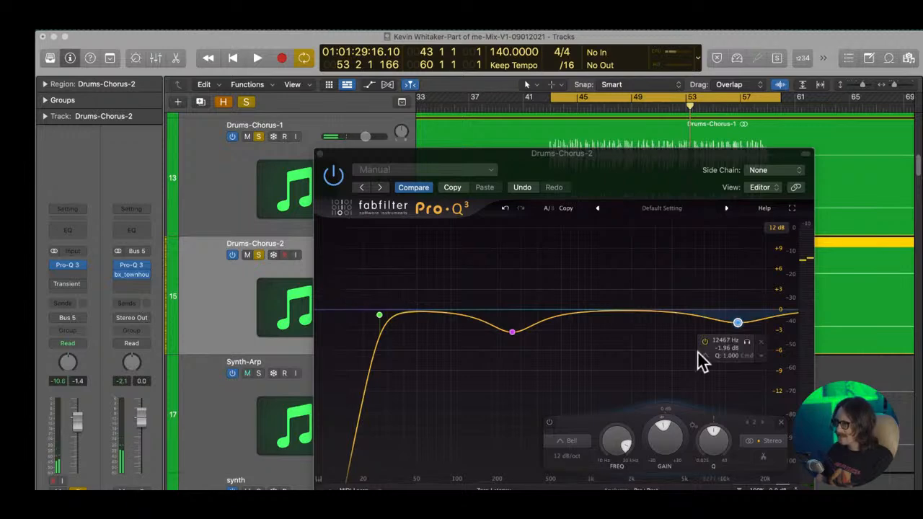
pyautogui.click(738, 323)
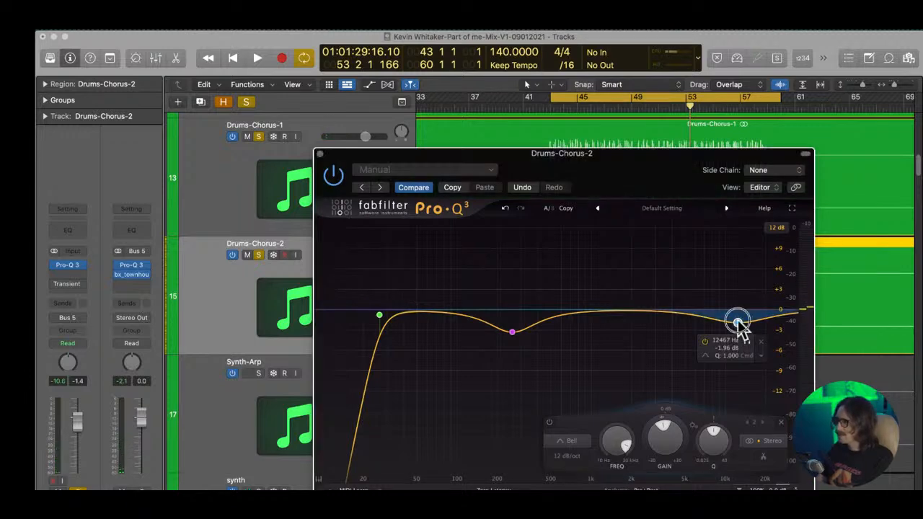
pyautogui.moveTo(626, 166); pyautogui.dragTo(444, 138)
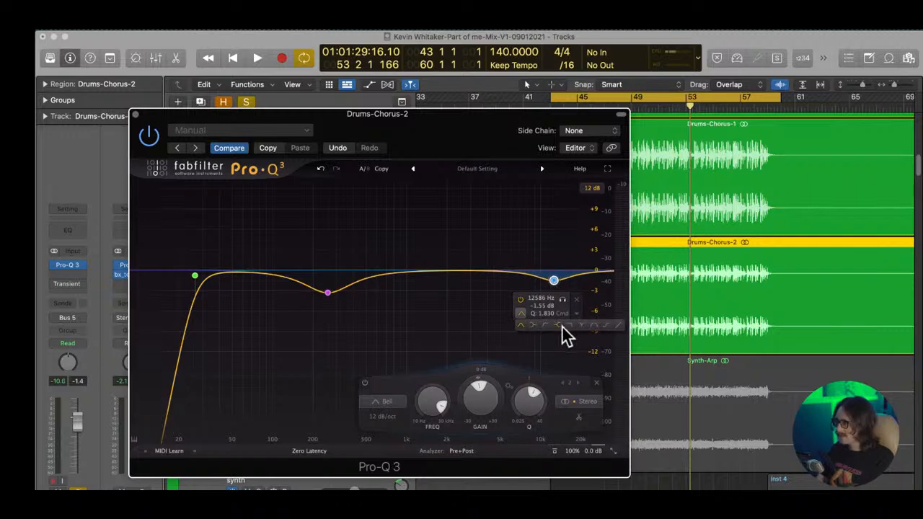
# - Turn the treble band into a dynamic High Shelf at about 9.4 kHz
pyautogui.click(563, 328)
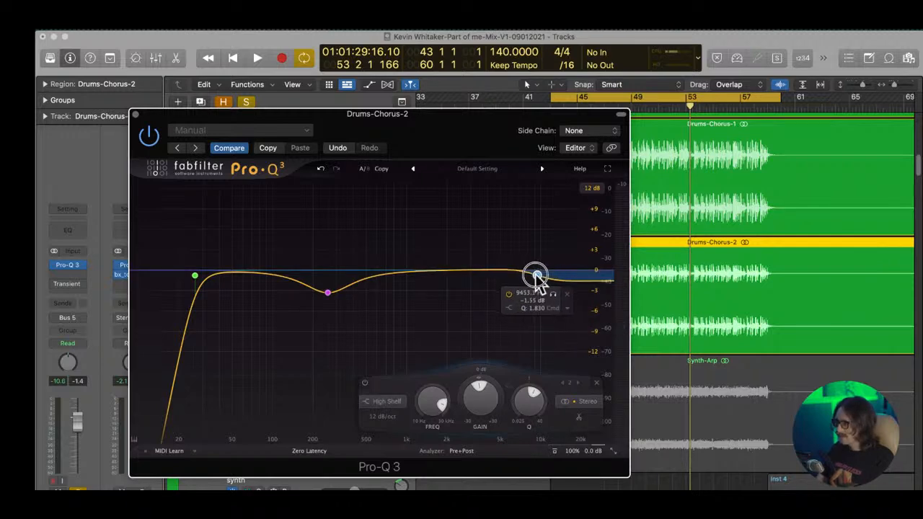
pyautogui.click(567, 309)
pyautogui.click(600, 343)
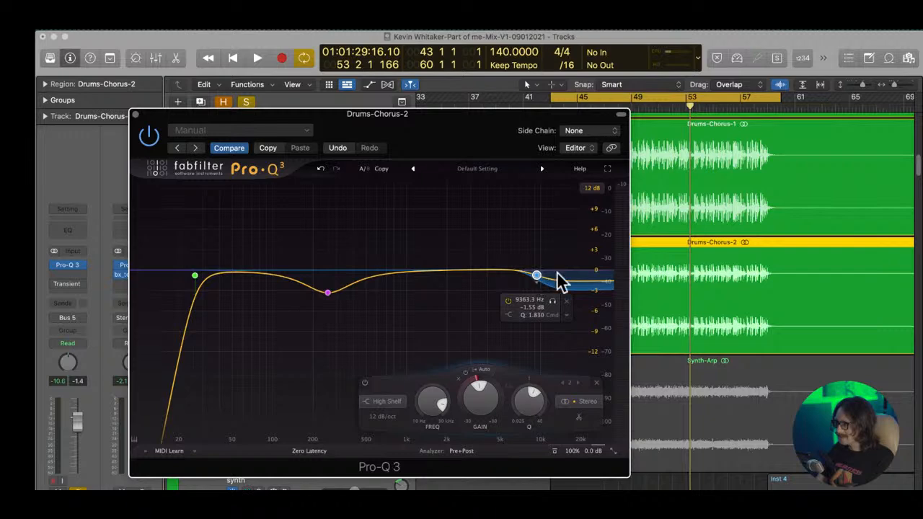
# - While the chorus plays, set the dynamic high shelf to about 5.5 kHz at -2.29 dB and close the EQ
pyautogui.click(773, 388)
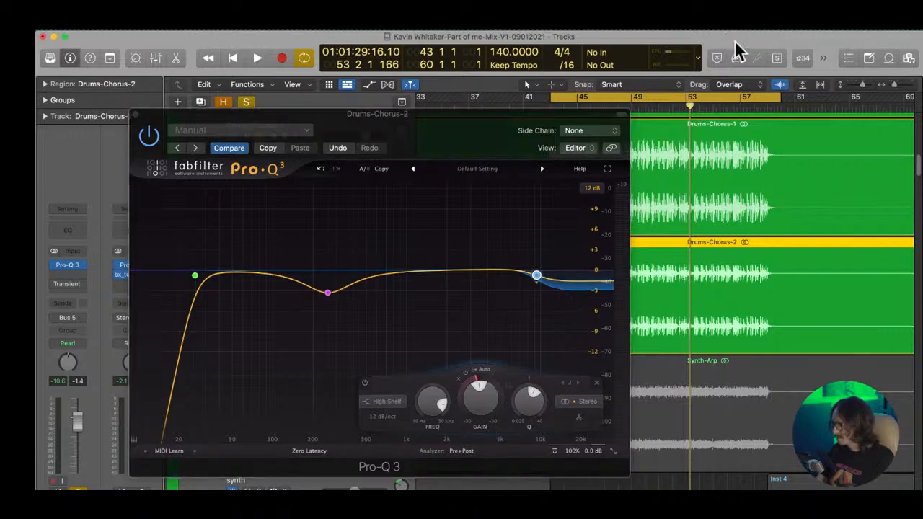
pyautogui.press('space')
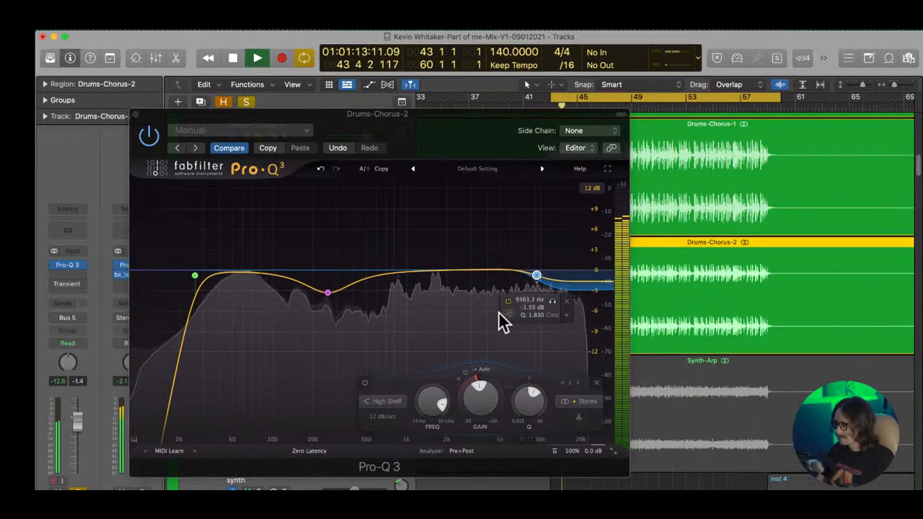
pyautogui.moveTo(535, 275); pyautogui.dragTo(508, 284)
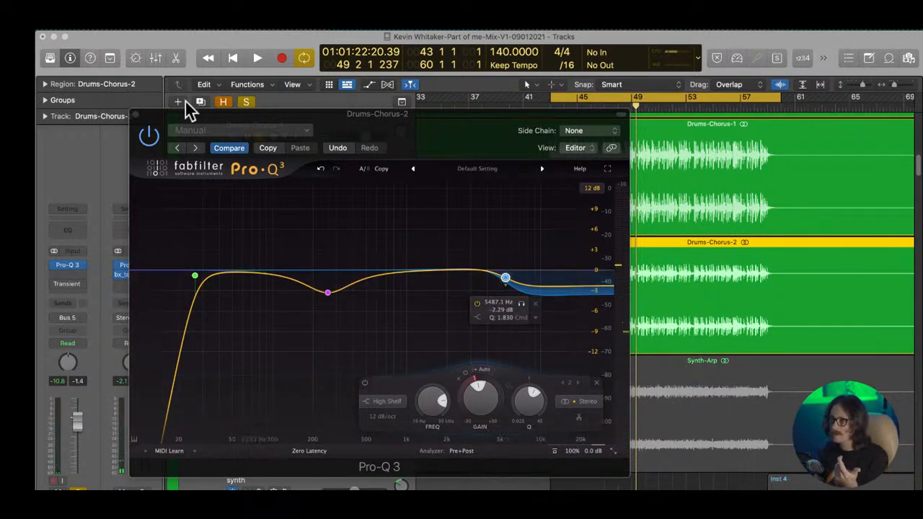
pyautogui.click(137, 116)
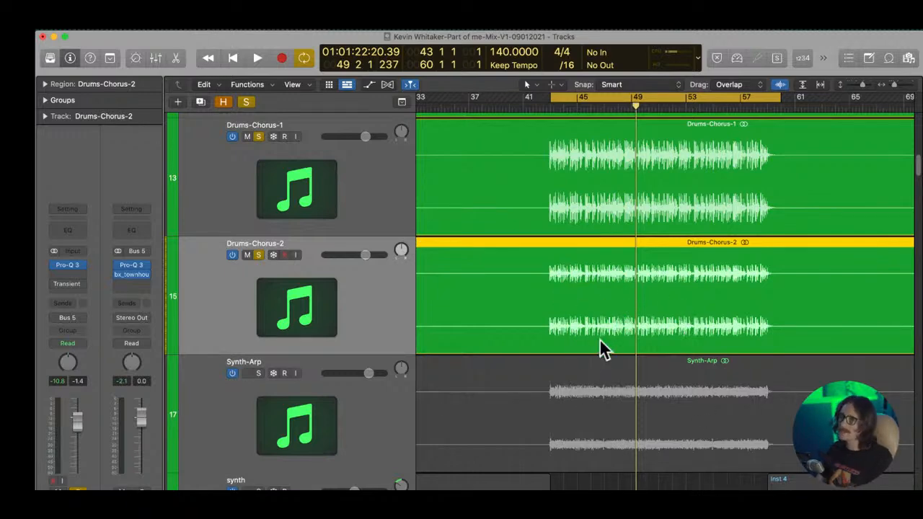
# - Select the Drums-Chorus-1 track and open its Pro-Q 3
pyautogui.keyDown('ctrl'); pyautogui.keyDown('alt'); pyautogui.click(525, 315); pyautogui.keyUp('alt'); pyautogui.keyUp('ctrl')
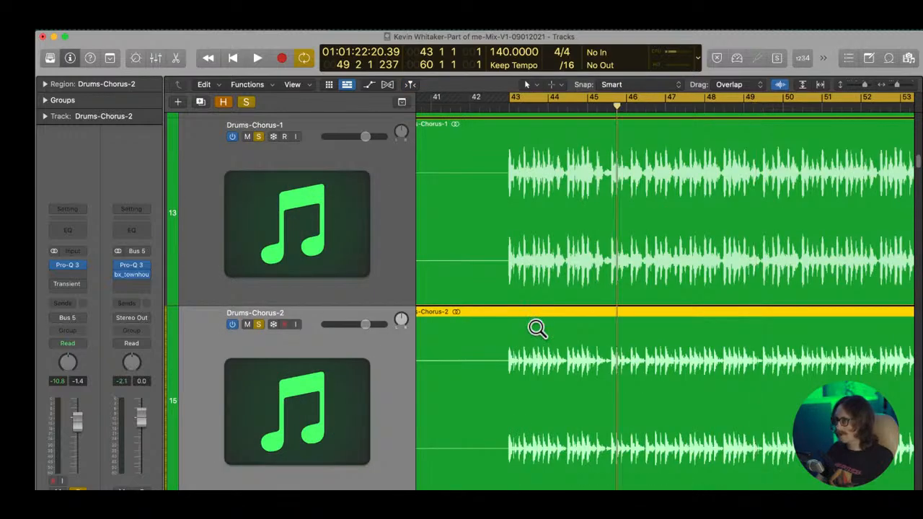
pyautogui.keyDown('ctrl'); pyautogui.keyDown('alt'); pyautogui.click(537, 328); pyautogui.keyUp('alt'); pyautogui.keyUp('ctrl')
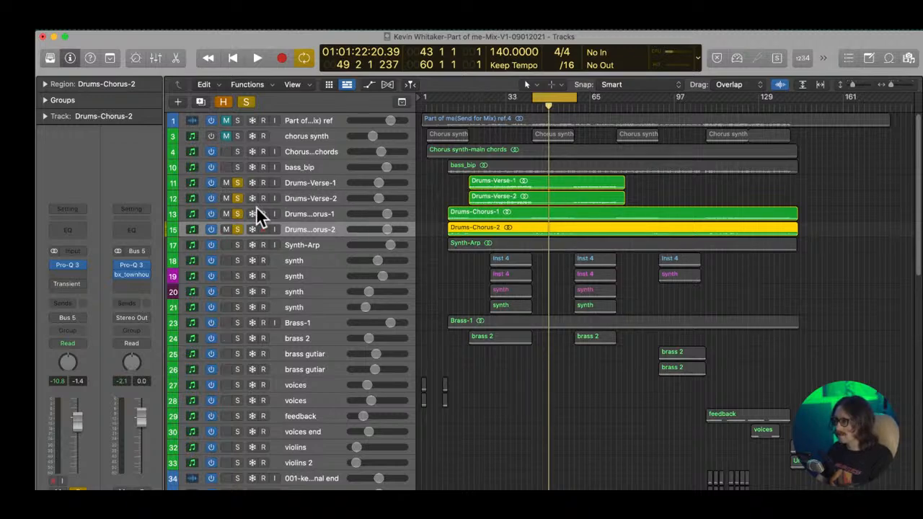
pyautogui.click(316, 215)
pyautogui.moveTo(512, 196); pyautogui.dragTo(631, 296)
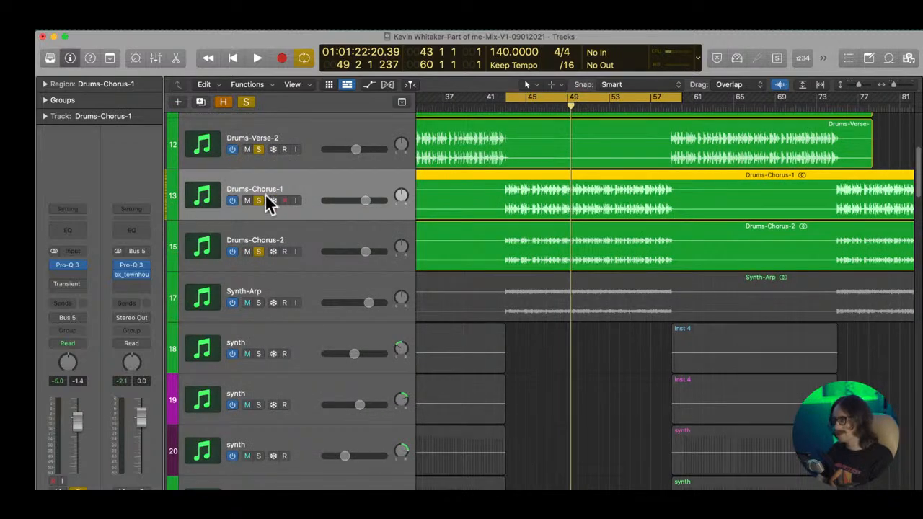
pyautogui.click(69, 267)
pyautogui.moveTo(685, 169); pyautogui.dragTo(497, 160)
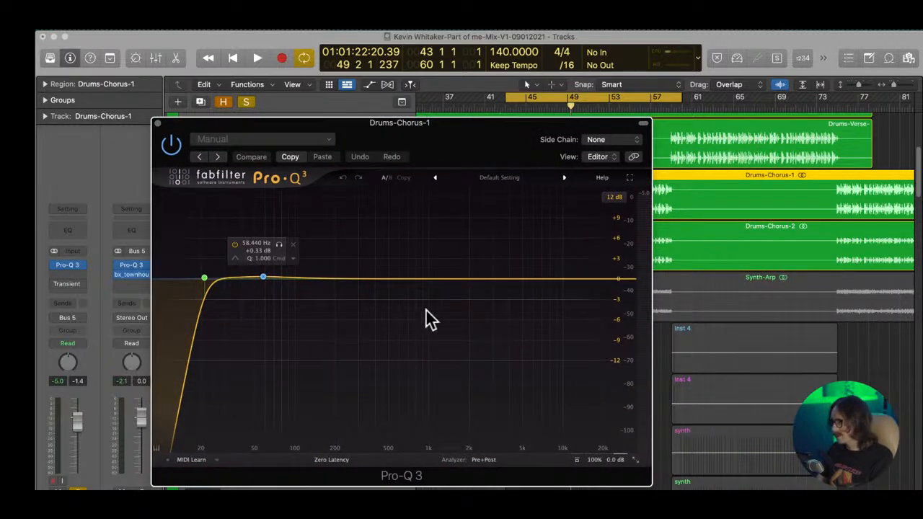
# - Replay the chorus and add a narrowed bell cut to the Drums-Chorus-1 EQ at about 310 Hz and -5 dB
pyautogui.click(774, 385)
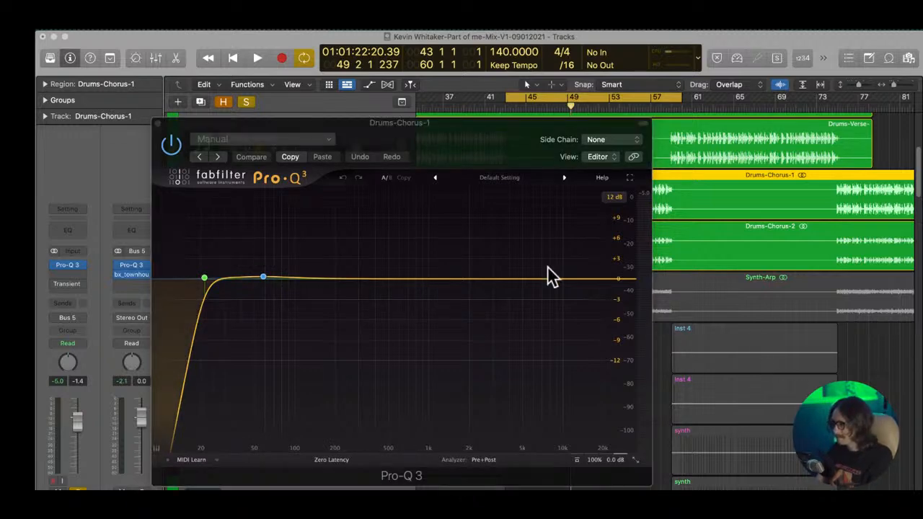
pyautogui.click(468, 133)
pyautogui.press('space')
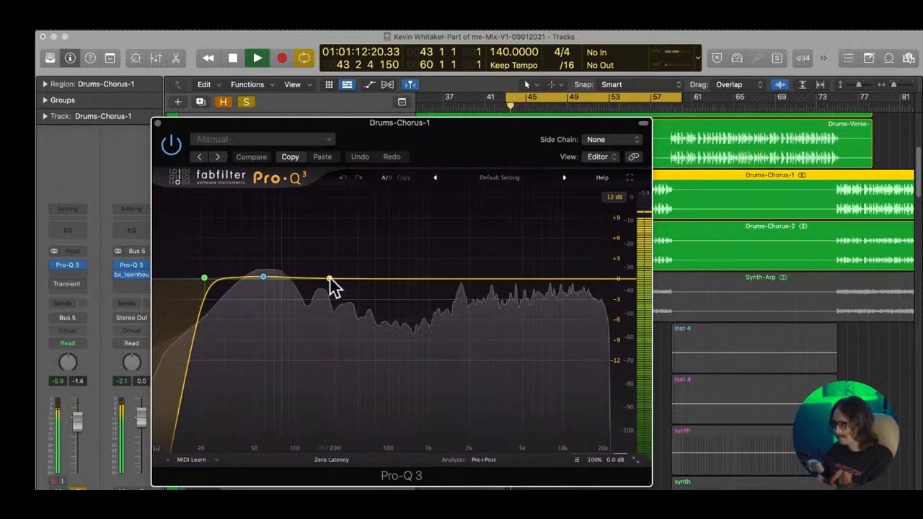
pyautogui.click(332, 285)
pyautogui.moveTo(332, 285); pyautogui.dragTo(338, 297)
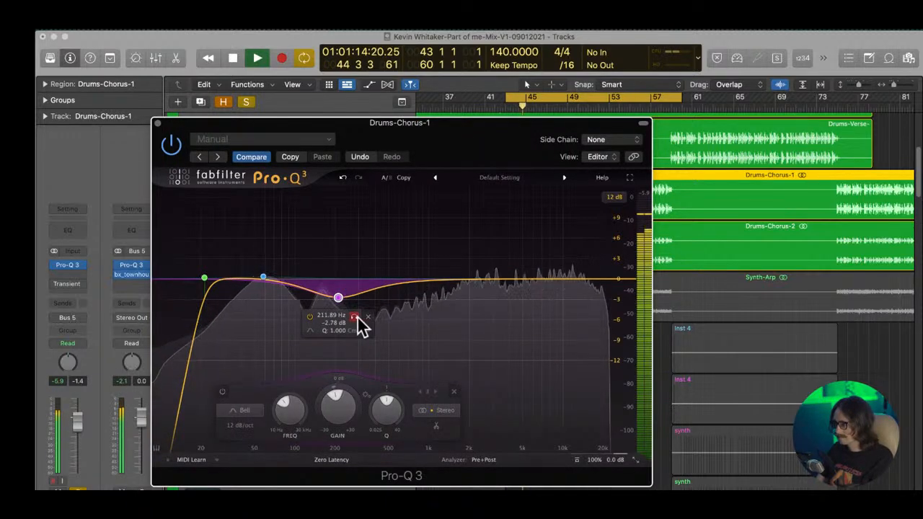
pyautogui.moveTo(386, 409); pyautogui.dragTo(385, 388)
pyautogui.moveTo(340, 295); pyautogui.dragTo(361, 310)
pyautogui.moveTo(410, 408); pyautogui.dragTo(411, 392)
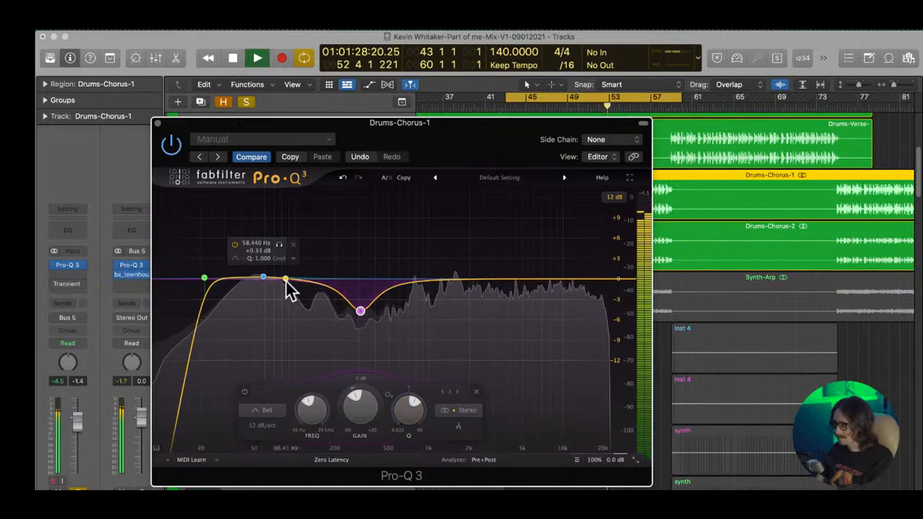
# - Set the Drums-Chorus-1 low bell to about 54.7 Hz at +0.57 dB, try a treble boost, and close the EQ
pyautogui.click(261, 278)
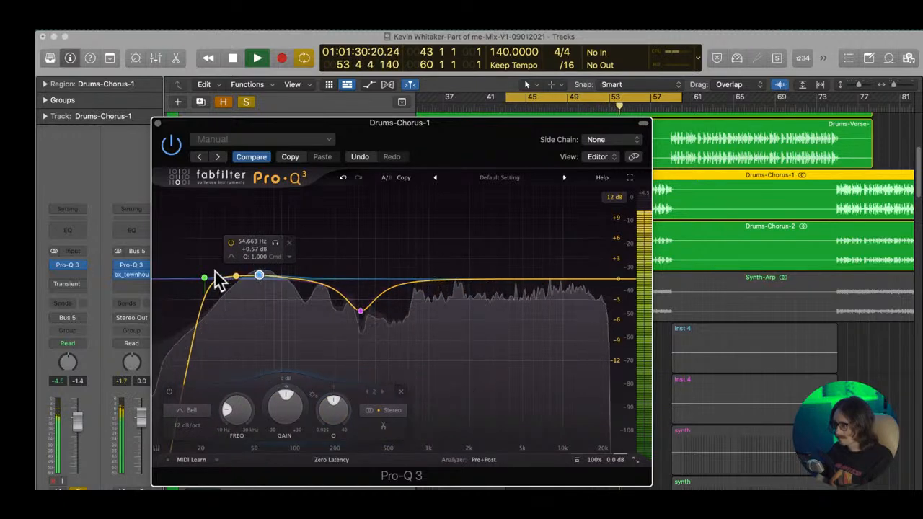
pyautogui.moveTo(437, 280); pyautogui.dragTo(577, 224)
pyautogui.click(575, 217)
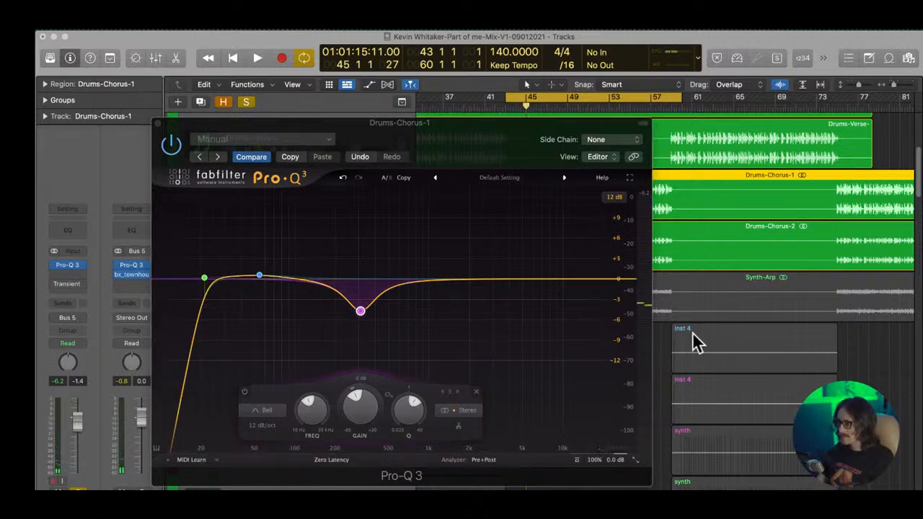
pyautogui.moveTo(247, 124); pyautogui.dragTo(294, 123)
pyautogui.click(285, 125)
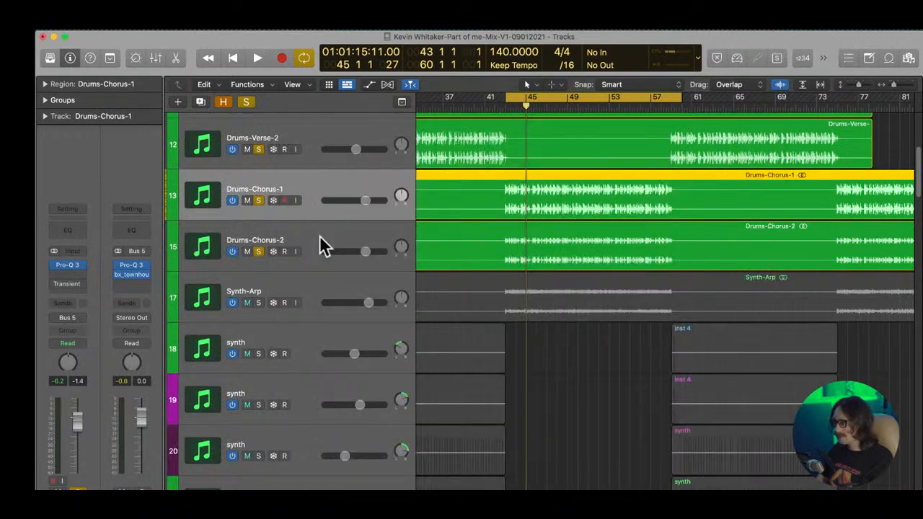
# - Insert the AIRLo-Fi_x64 plug-in between Pro-Q 3 and the transient plug-in on Drums-Chorus-1
pyautogui.click(67, 277)
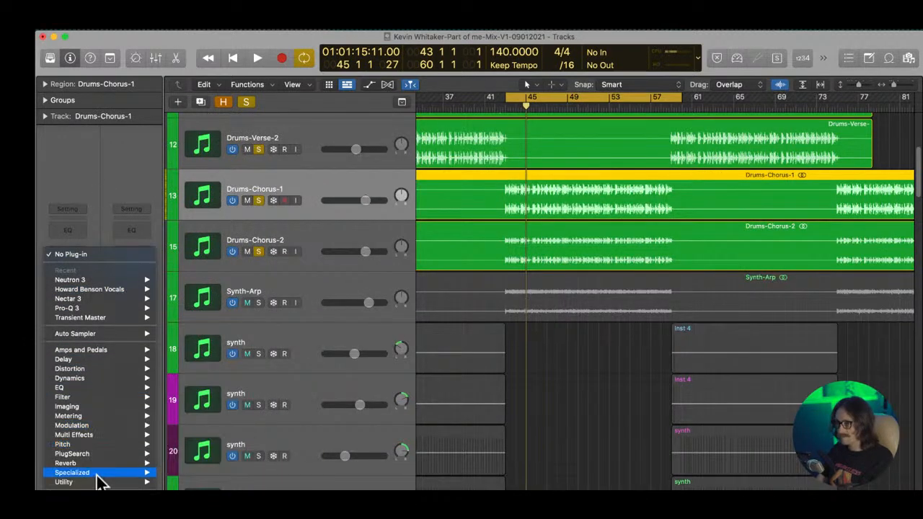
pyautogui.moveTo(100, 496)
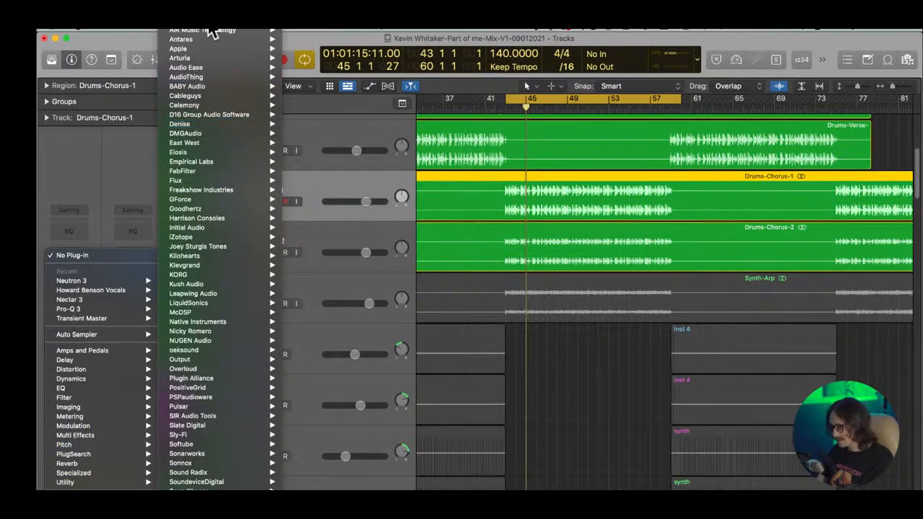
pyautogui.moveTo(214, 32)
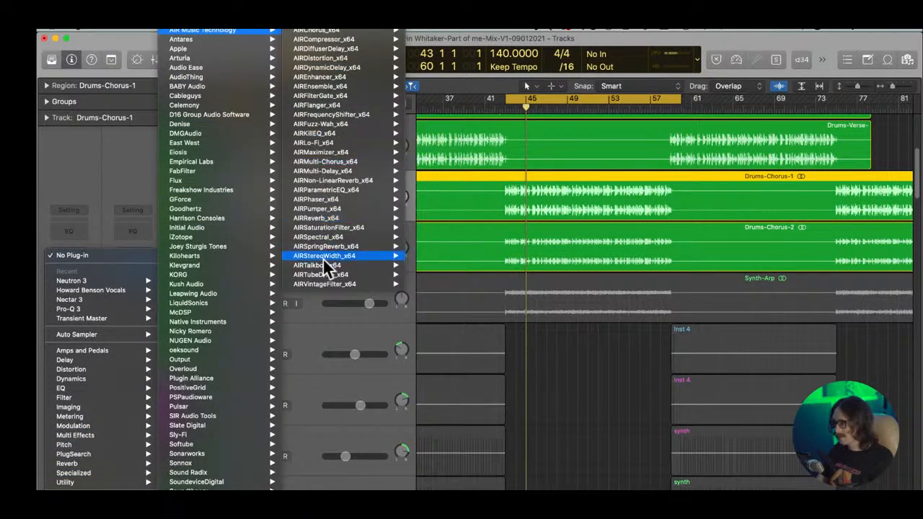
pyautogui.moveTo(333, 288)
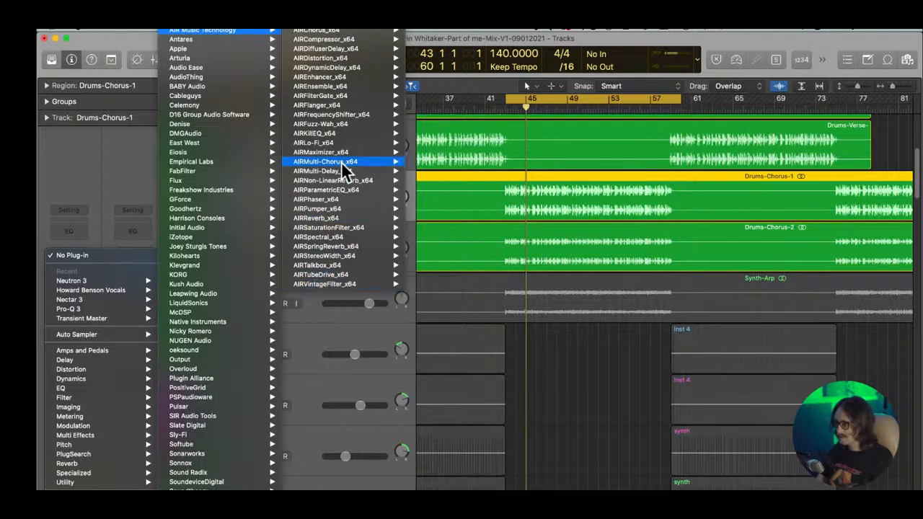
pyautogui.click(519, 328)
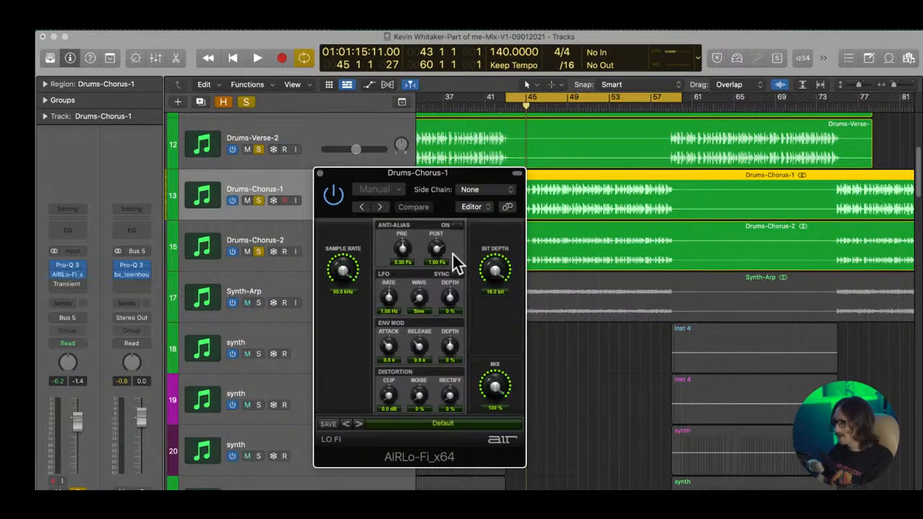
# - Play the chorus and audition the Lo-Fi presets 01 Vintage Hardware 1 and 02 Vintage Hardware 2 on Drums-Chorus-1
pyautogui.moveTo(465, 174); pyautogui.dragTo(507, 153)
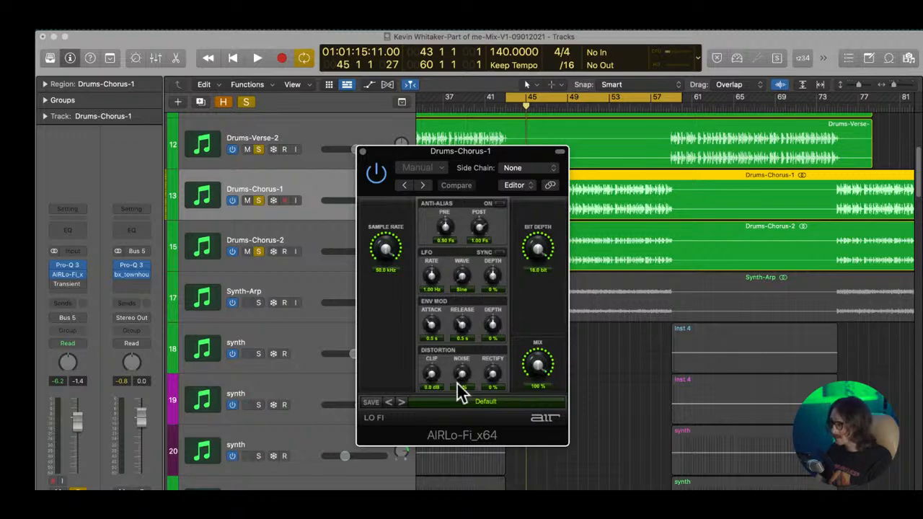
pyautogui.click(456, 407)
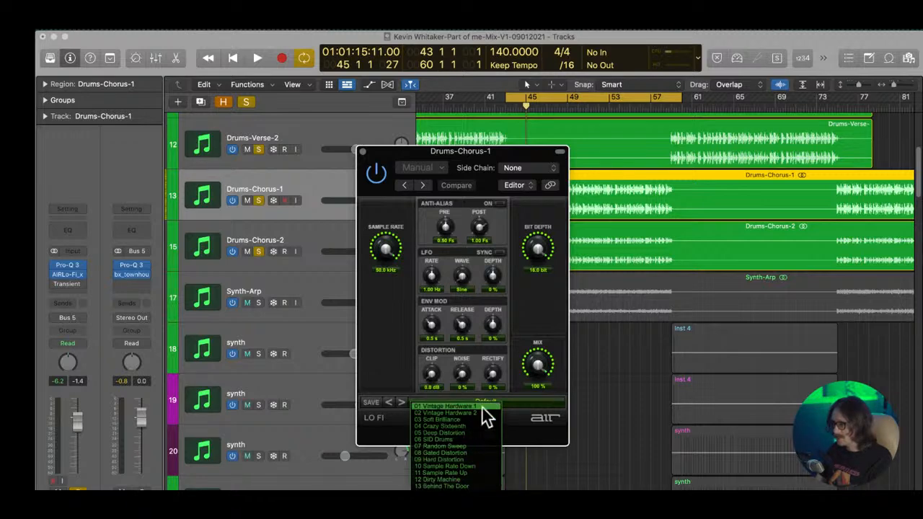
pyautogui.click(490, 408)
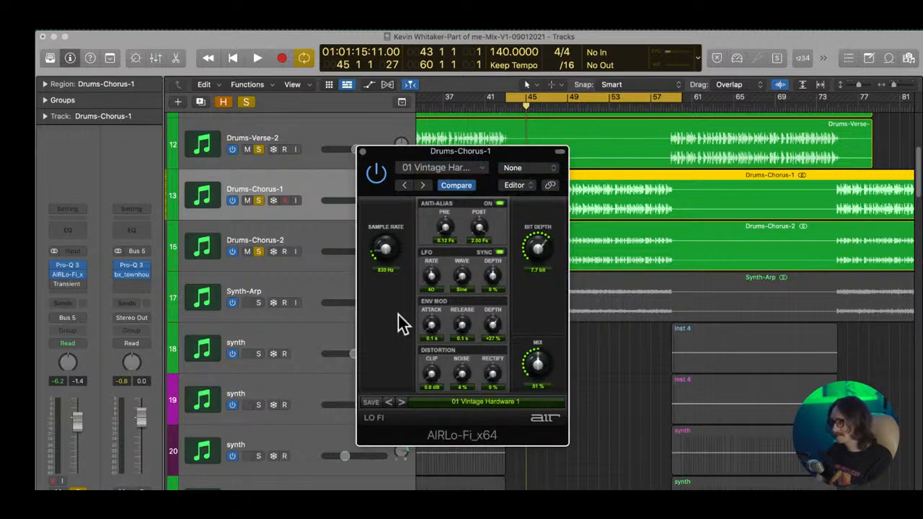
pyautogui.press('space')
pyautogui.click(402, 402)
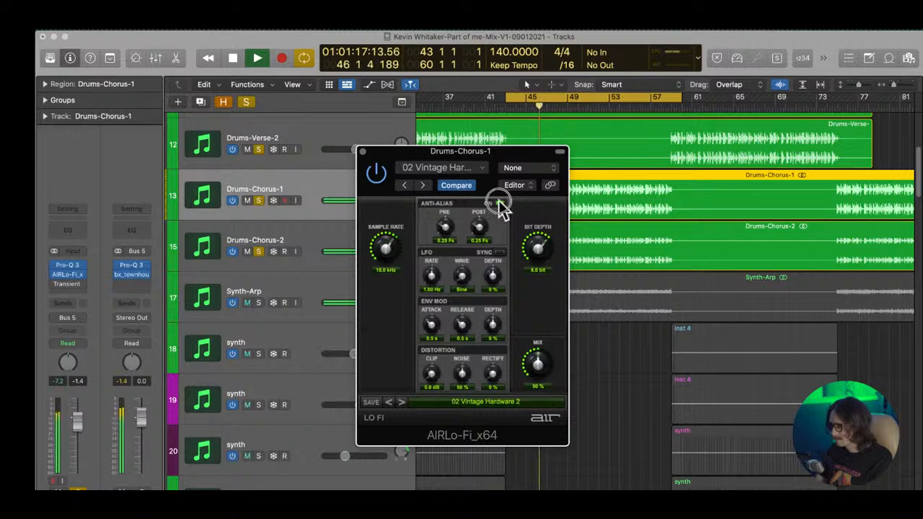
# - Try LFO sync on the 02 Vintage Hardware 2 preset, raise its bit depth to 16.0 bit, and vary the sample rate
pyautogui.click(497, 251)
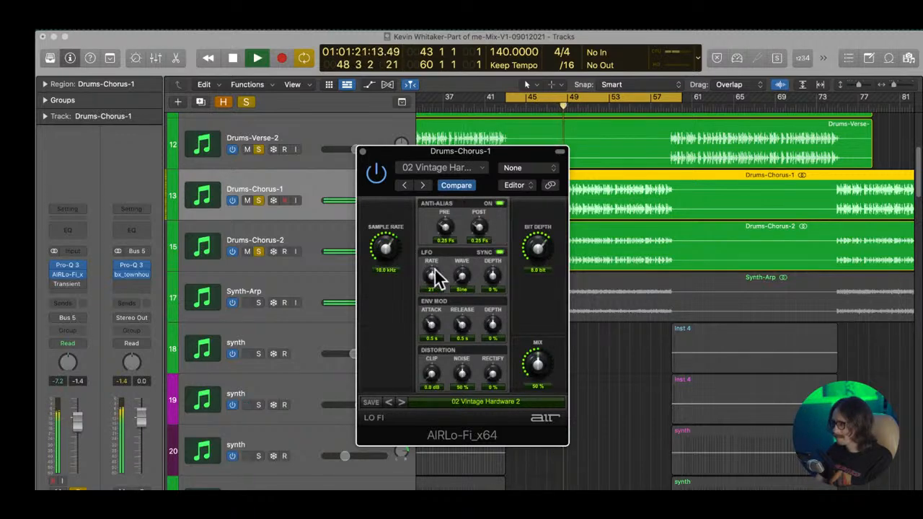
pyautogui.click(499, 251)
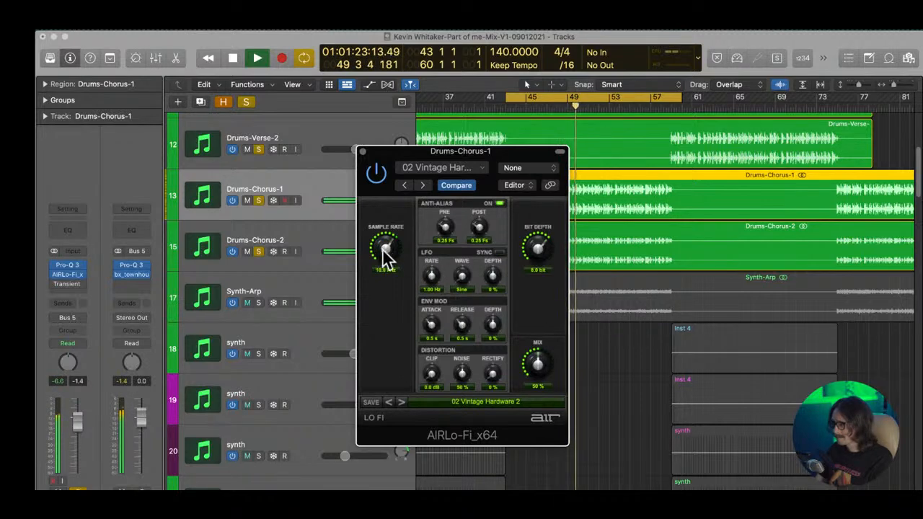
pyautogui.moveTo(537, 254); pyautogui.dragTo(540, 198)
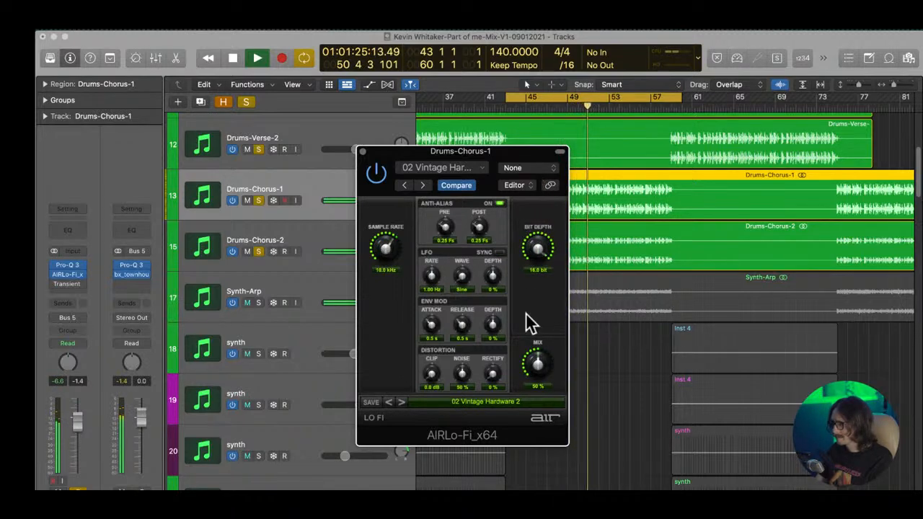
pyautogui.moveTo(390, 248); pyautogui.dragTo(377, 303)
# - Load the 03 Soft Brilliance preset, compare it with bypass at 100% mix, and set the mix to about 49%
pyautogui.click(402, 400)
pyautogui.click(403, 401)
pyautogui.click(390, 404)
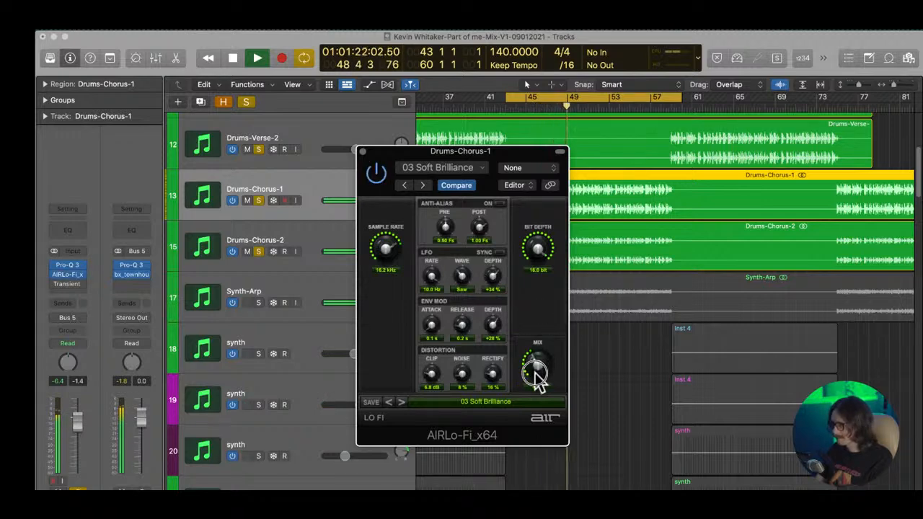
pyautogui.moveTo(539, 375); pyautogui.dragTo(545, 339)
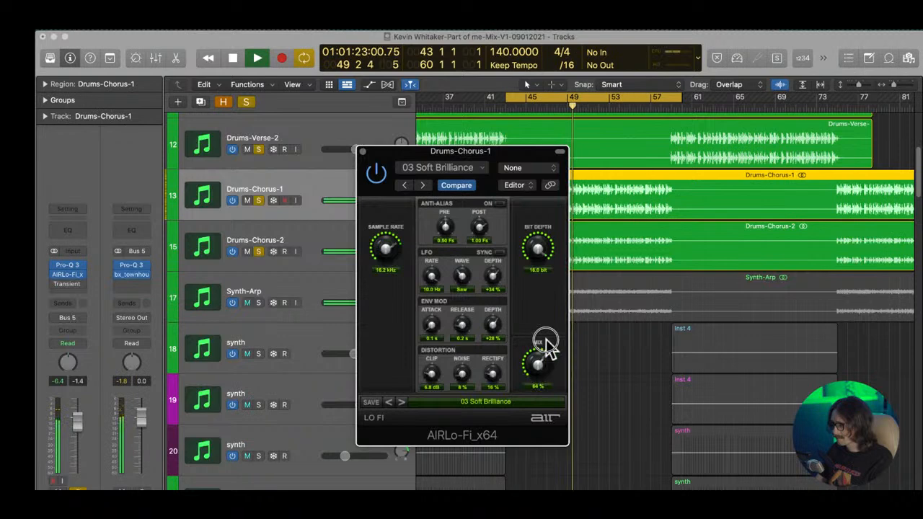
pyautogui.click(376, 174)
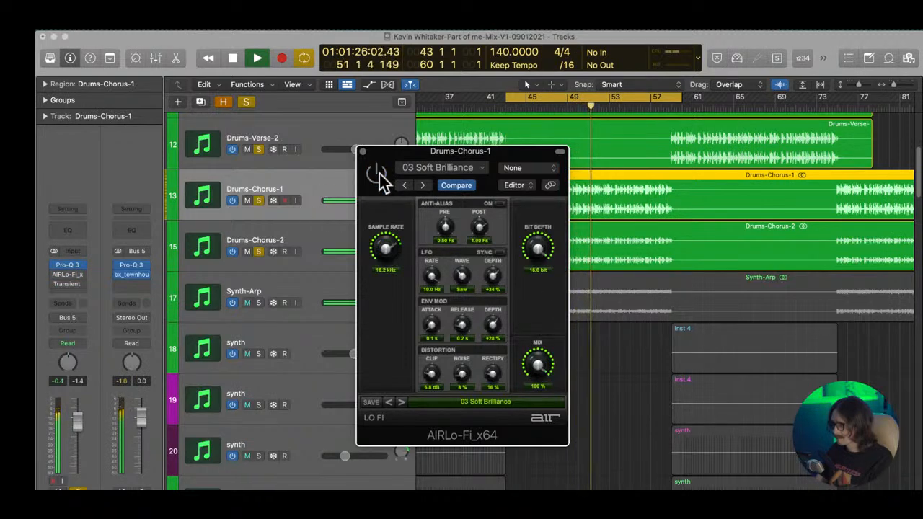
pyautogui.click(377, 174)
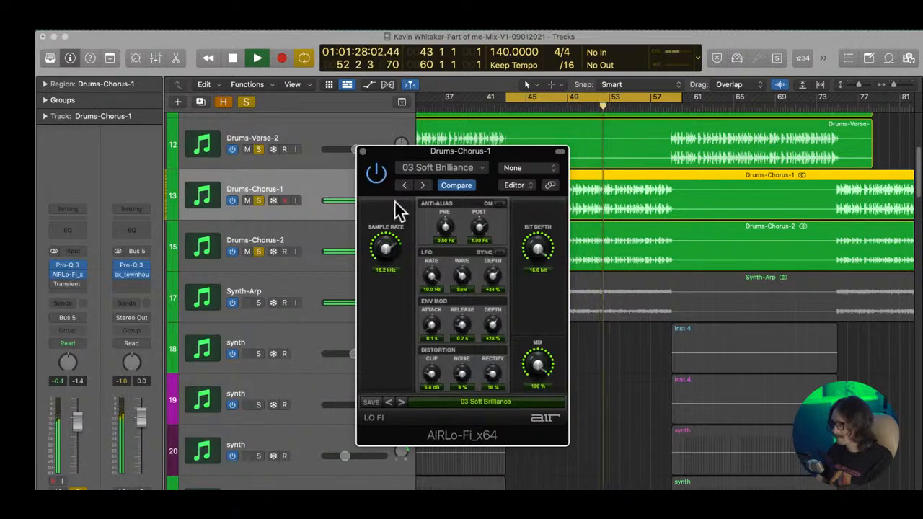
pyautogui.moveTo(534, 362); pyautogui.dragTo(535, 420)
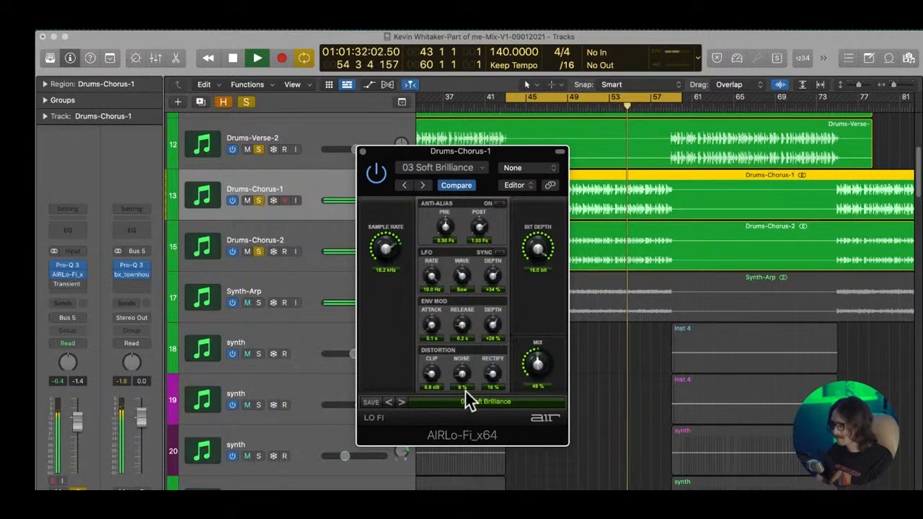
# - Unsolo Drums-Chorus-2, compare Drums-Chorus-1 with the Lo-Fi plug-in active and bypassed, and stop playback
pyautogui.click(247, 251)
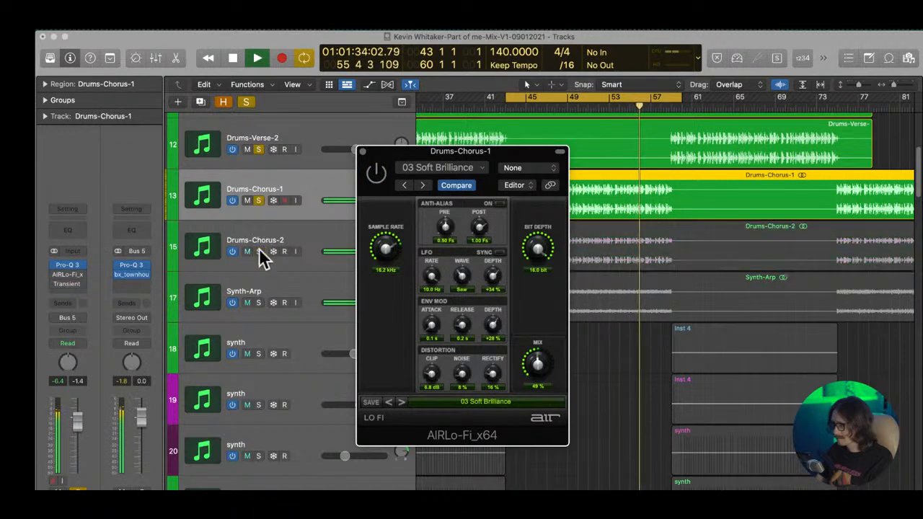
pyautogui.click(377, 174)
pyautogui.click(377, 177)
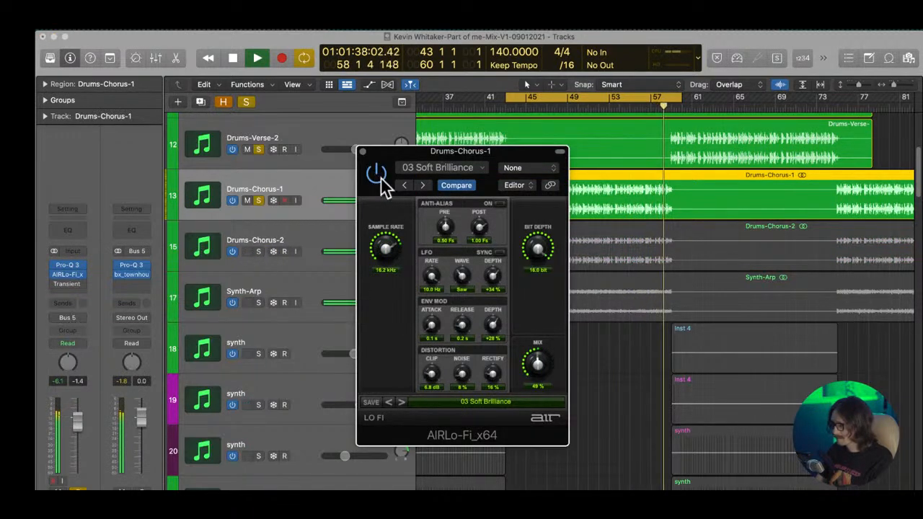
pyautogui.click(377, 176)
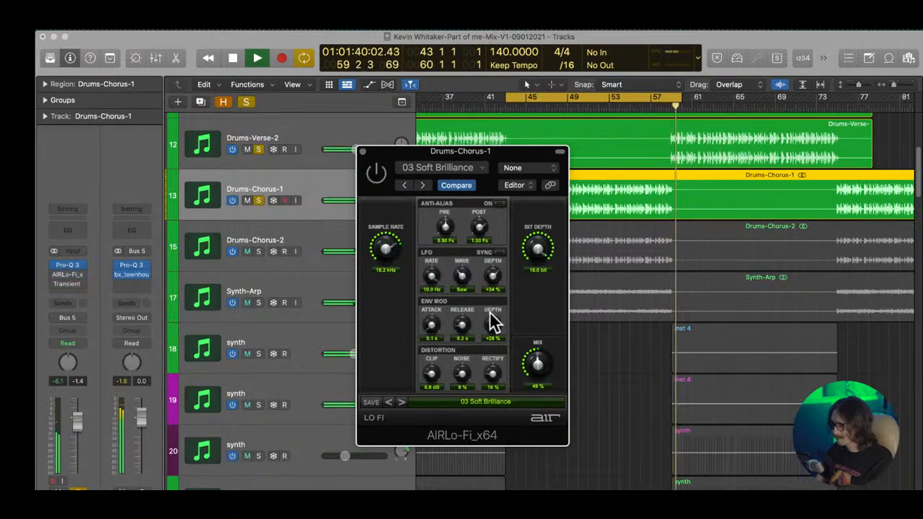
pyautogui.press('space')
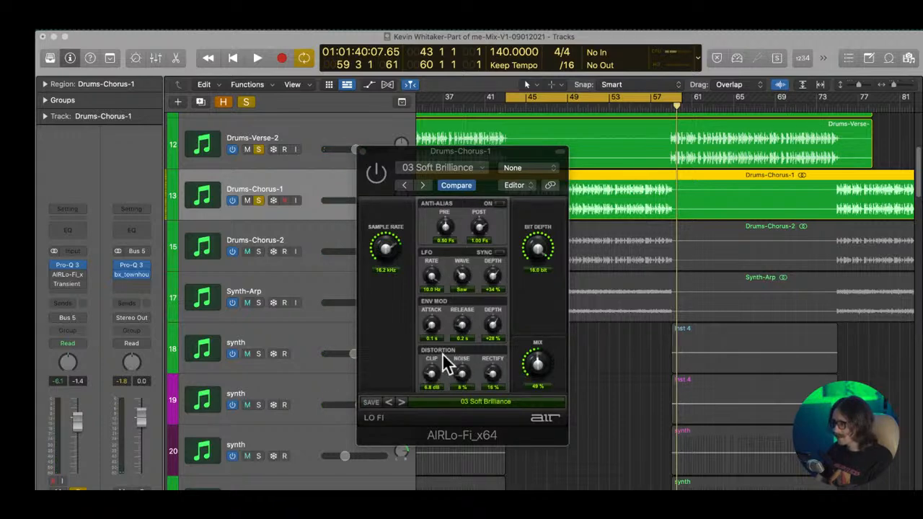
# - Reset the Lo-Fi plug-in to its default factory preset
pyautogui.click(458, 167)
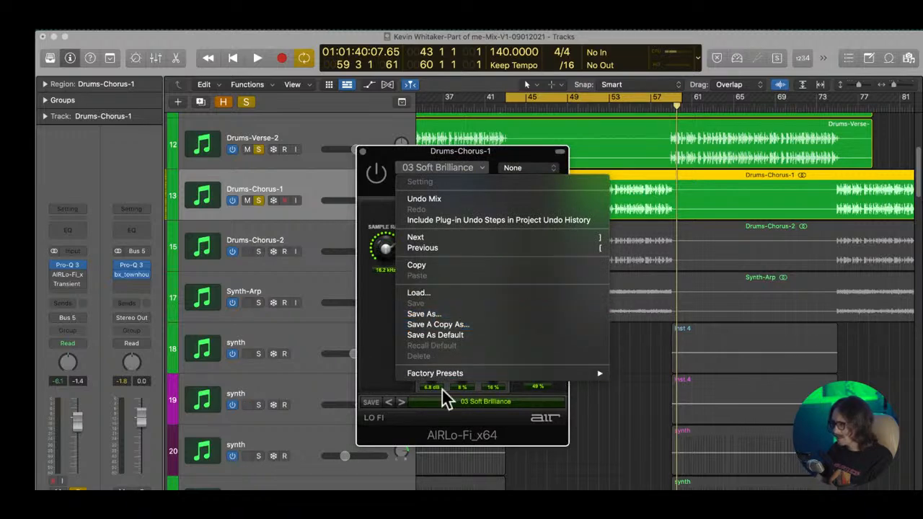
pyautogui.moveTo(455, 372)
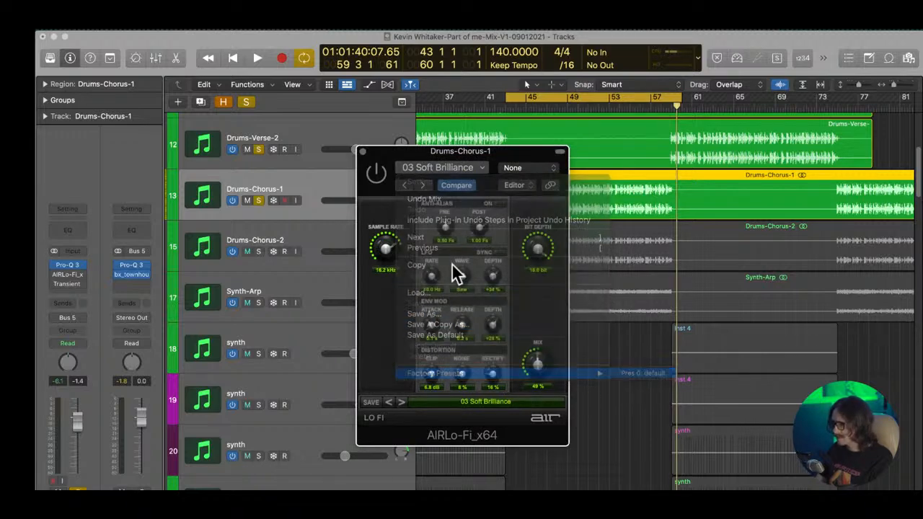
pyautogui.click(640, 374)
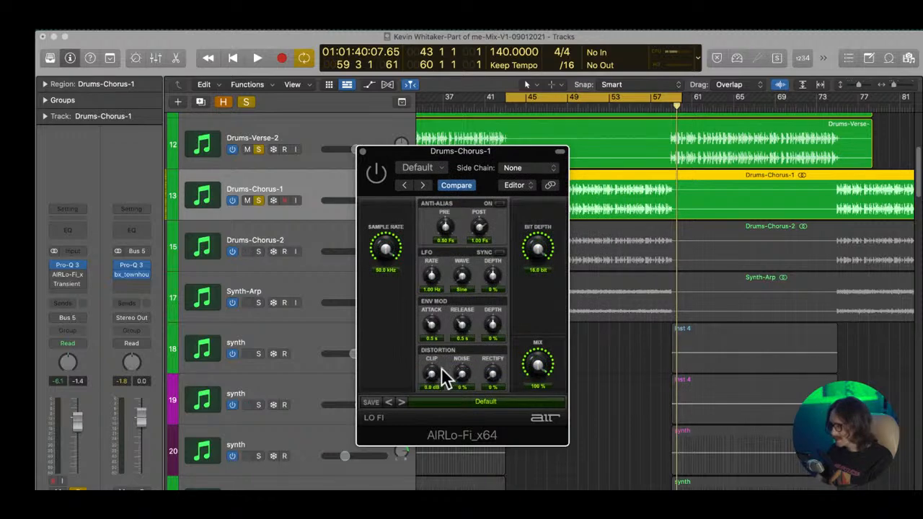
pyautogui.click(767, 389)
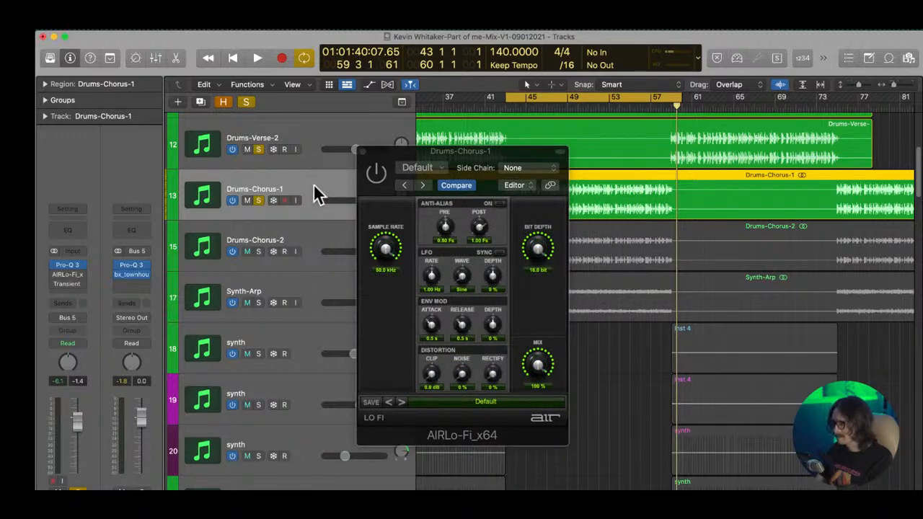
# - Replay the chorus, re-enable the Lo-Fi plug-in, set the distortion clip to about 1.4 dB, and test rectify before returning it to 0%
pyautogui.press('space')
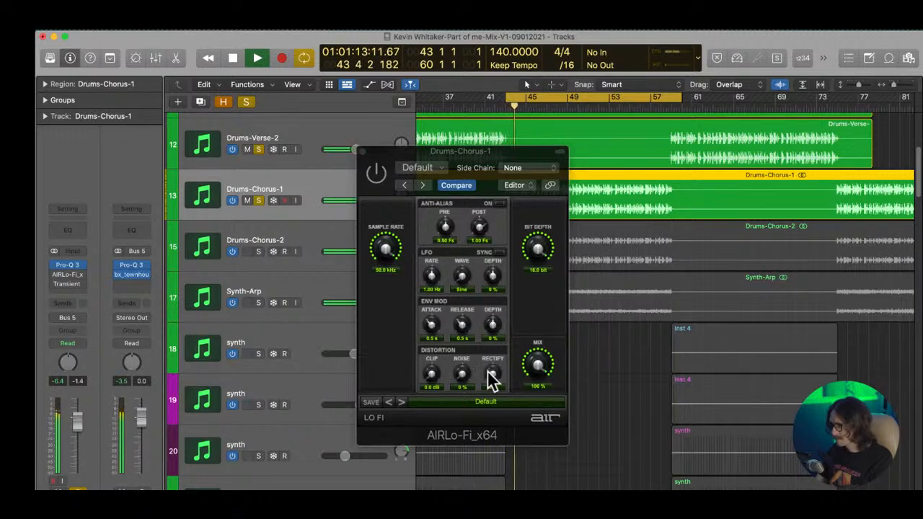
pyautogui.moveTo(490, 377); pyautogui.dragTo(494, 346)
pyautogui.moveTo(494, 297)
pyautogui.mouseDown()
pyautogui.moveTo(497, 268)
pyautogui.moveTo(488, 288)
pyautogui.mouseUp()
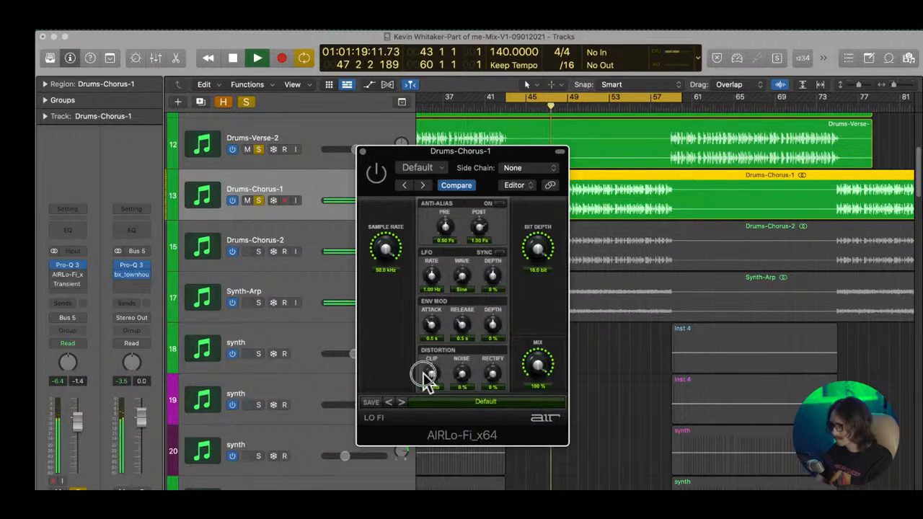
pyautogui.moveTo(428, 355); pyautogui.dragTo(461, 340)
pyautogui.click(368, 175)
pyautogui.moveTo(434, 373); pyautogui.dragTo(423, 426)
pyautogui.moveTo(495, 383); pyautogui.dragTo(500, 317)
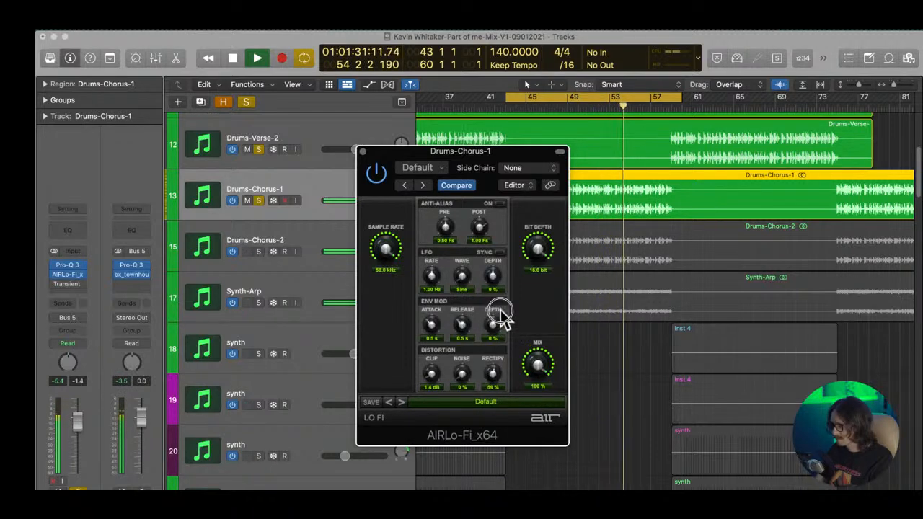
pyautogui.moveTo(464, 371); pyautogui.dragTo(437, 396)
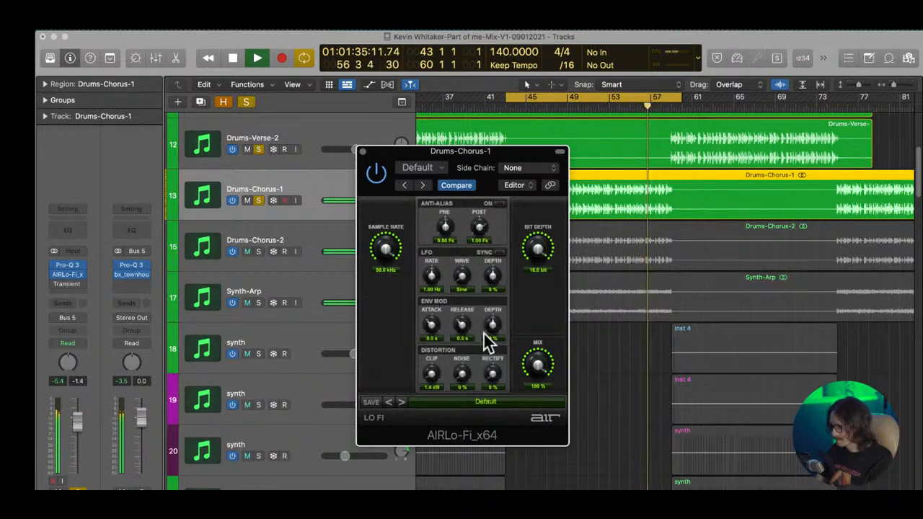
# - Adjust the Lo-Fi bit depth to about 12.2 bit and keep the mix at 100% while the chorus plays
pyautogui.moveTo(540, 365); pyautogui.dragTo(534, 380)
pyautogui.moveTo(530, 247); pyautogui.dragTo(531, 285)
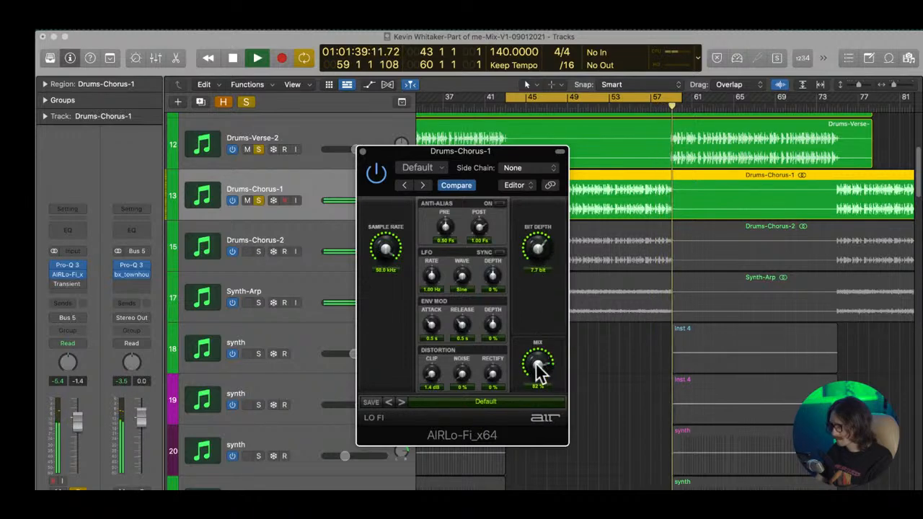
pyautogui.moveTo(539, 369); pyautogui.dragTo(560, 205)
pyautogui.press('space')
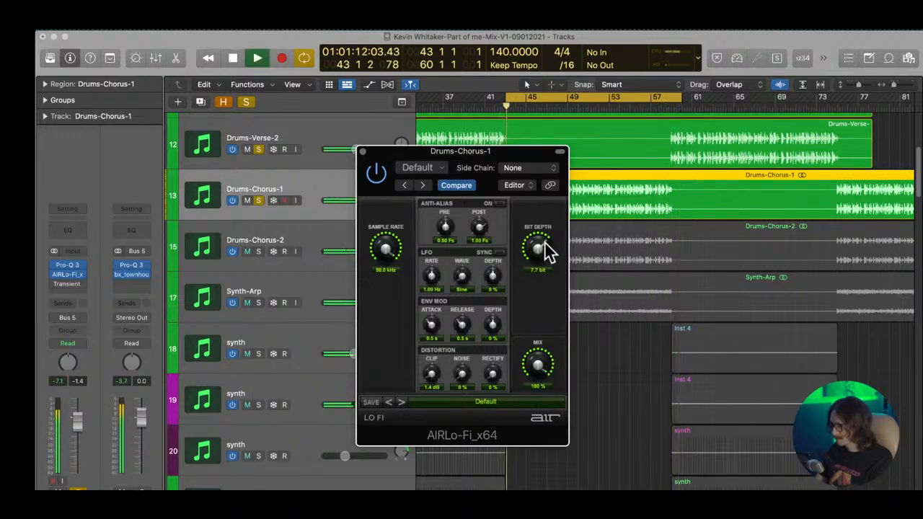
pyautogui.moveTo(544, 243); pyautogui.dragTo(551, 270)
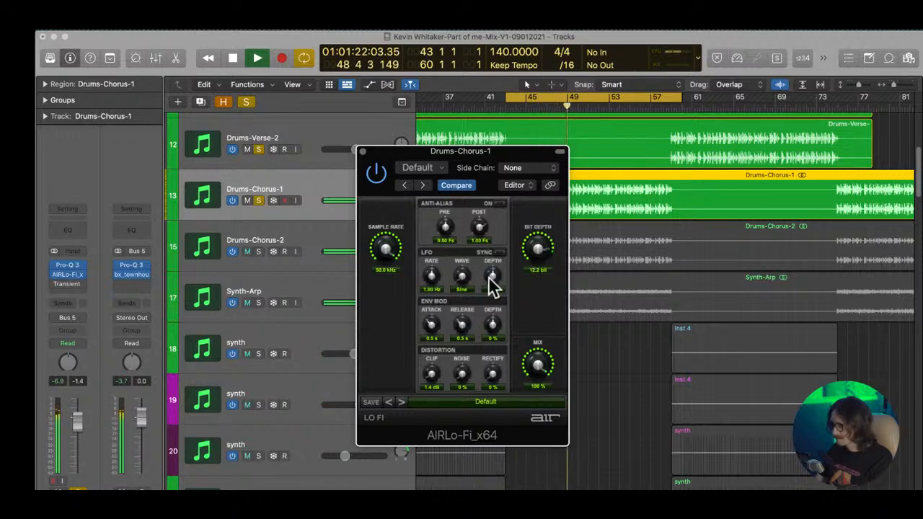
# - Compare the drums with the Lo-Fi plug-in bypassed and active, and stop playback
pyautogui.click(375, 174)
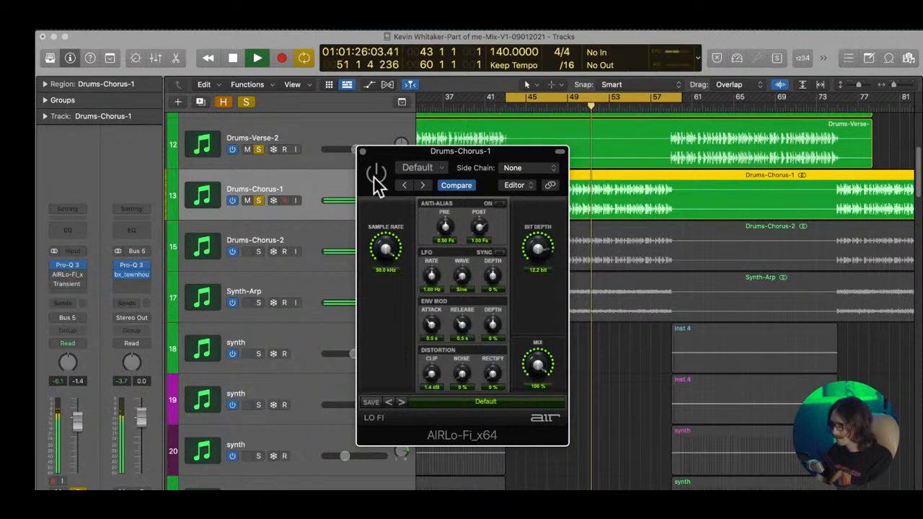
pyautogui.moveTo(390, 251)
pyautogui.mouseDown()
pyautogui.moveTo(396, 271)
pyautogui.moveTo(390, 256)
pyautogui.moveTo(382, 289)
pyautogui.moveTo(390, 253)
pyautogui.mouseUp()
pyautogui.press('space')
pyautogui.click(776, 390)
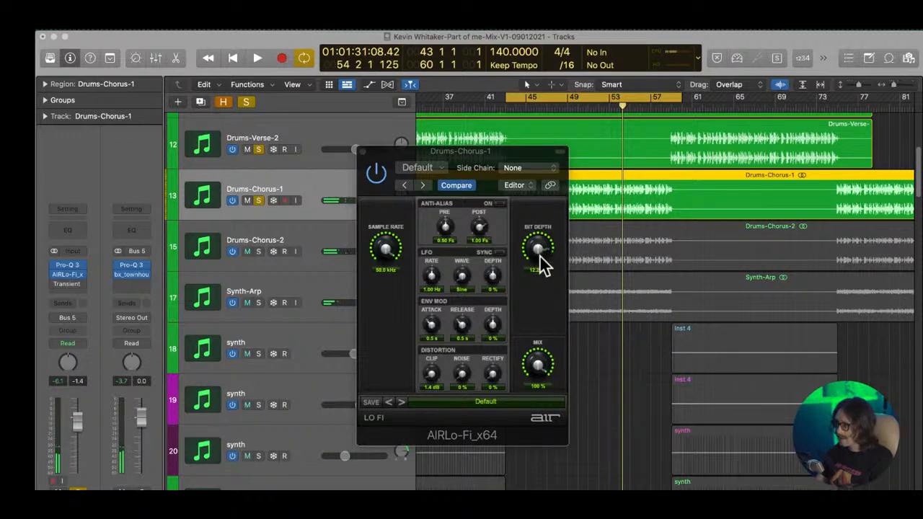
# - Fine-tune the Lo-Fi distortion clip, set the bit depth to 12.1 bit, and close the plug-in
pyautogui.click(431, 380)
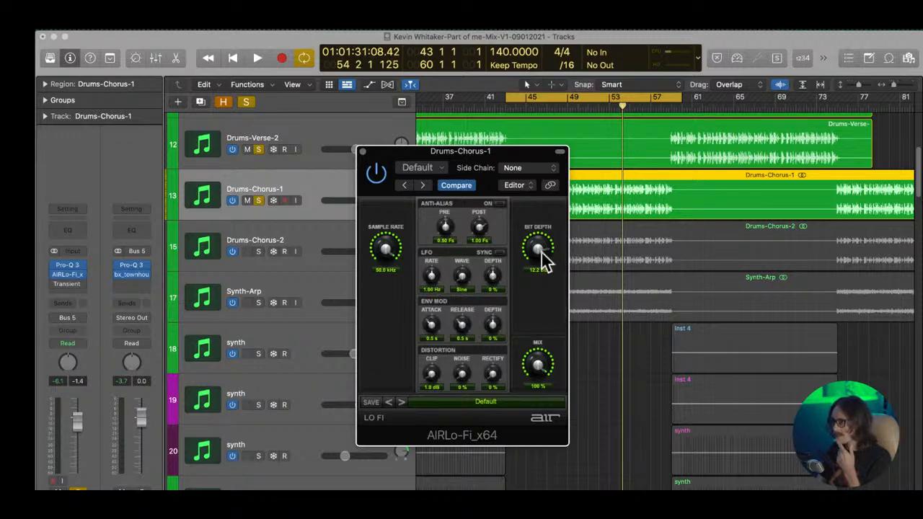
pyautogui.click(535, 271)
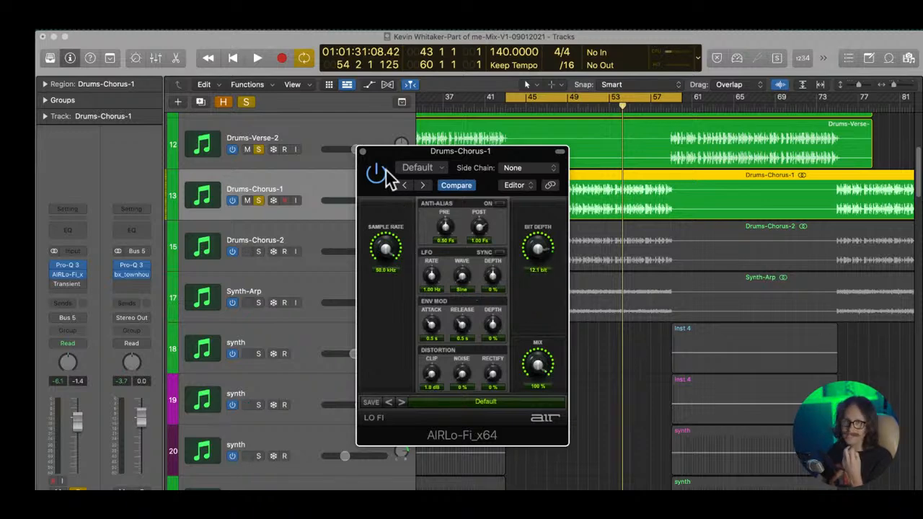
pyautogui.click(362, 151)
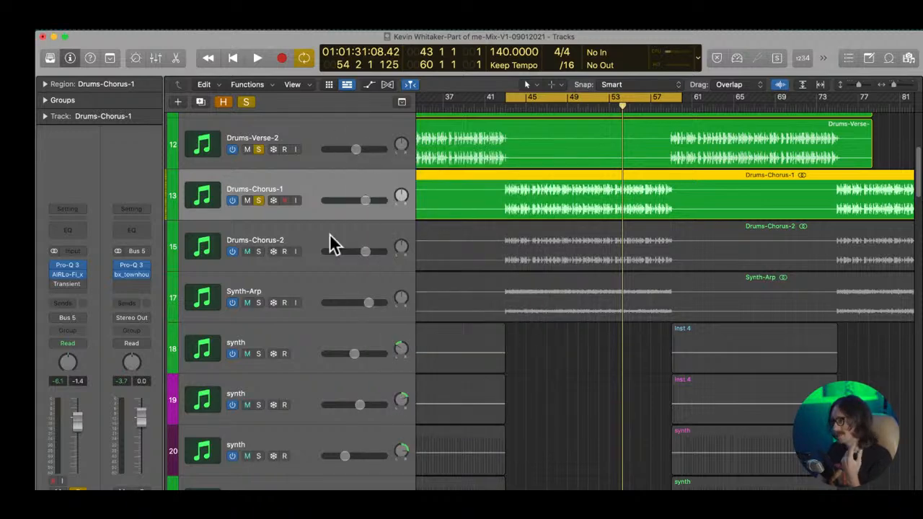
# - Solo Drums-Chorus-2 again and reselect the Drums-Chorus-1 track
pyautogui.click(317, 241)
pyautogui.click(258, 251)
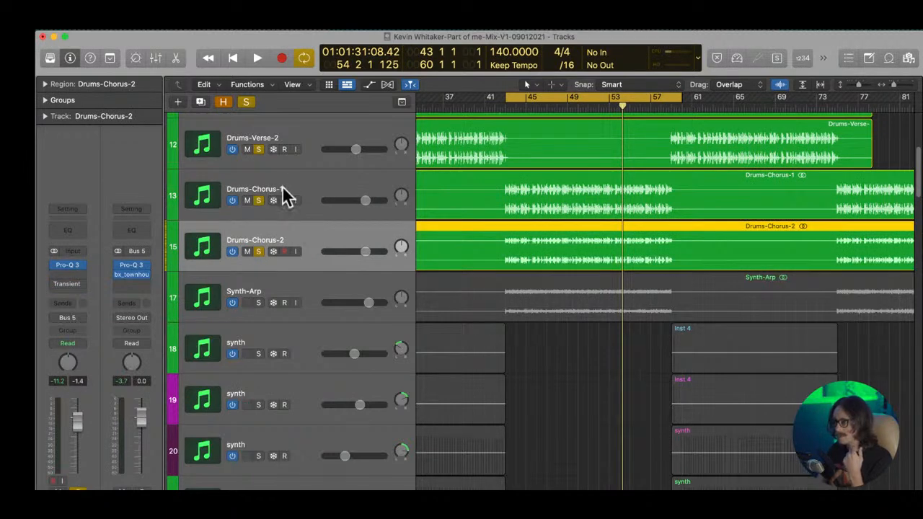
pyautogui.click(282, 196)
pyautogui.click(220, 240)
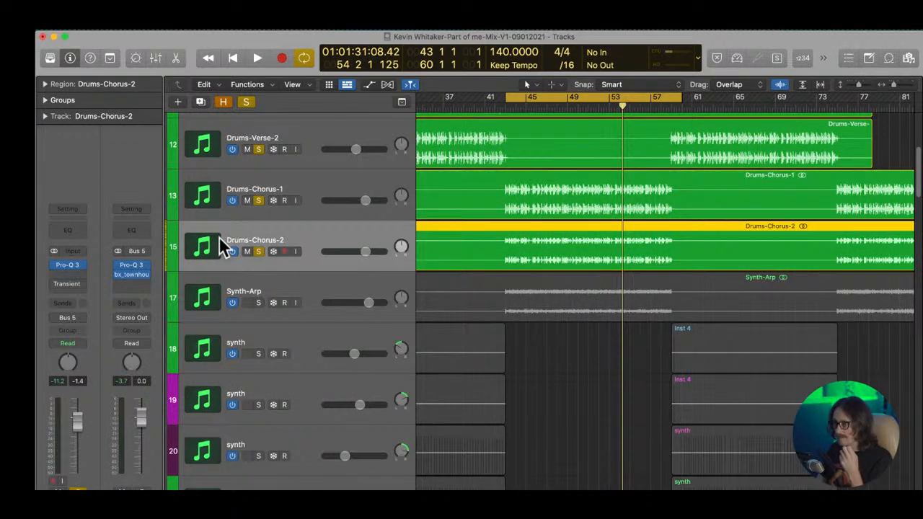
pyautogui.click(284, 182)
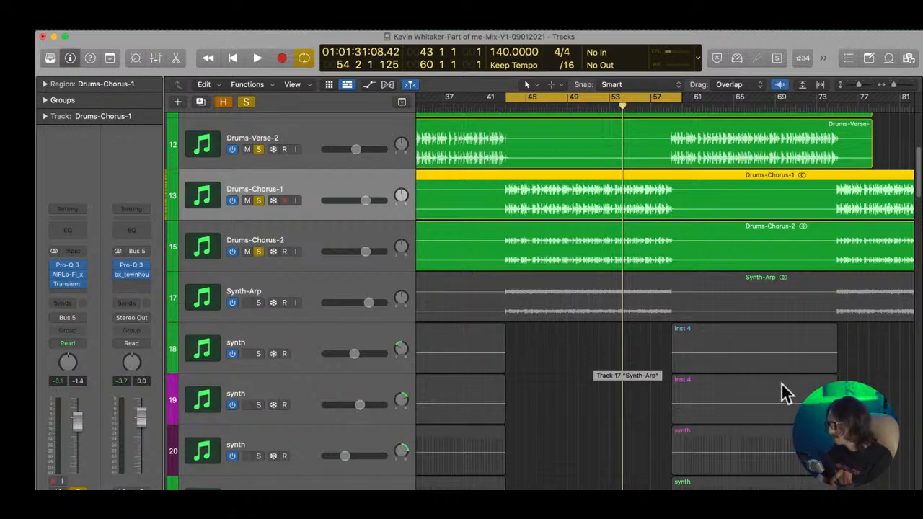
# - While the chorus plays, turn off Smooth in Drums-Chorus-1's Transient Master, set the attack to 9%, and close the plug-in
pyautogui.press('space')
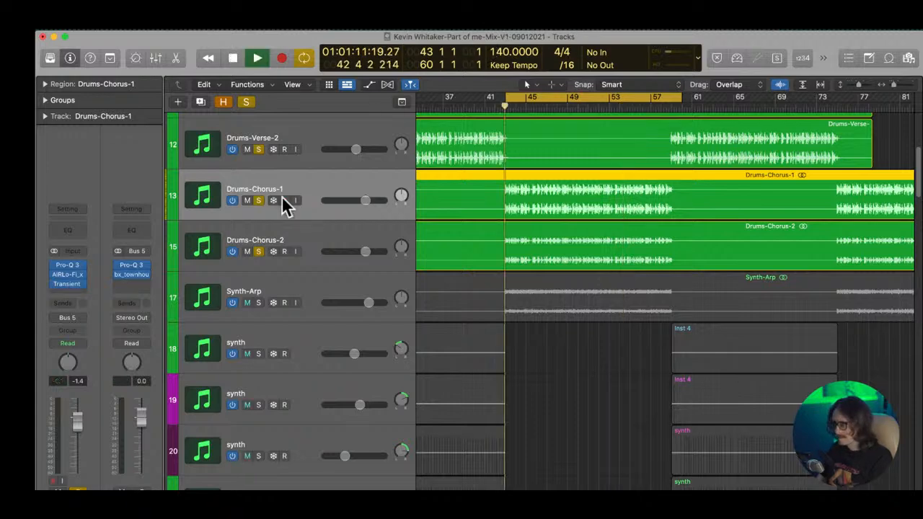
pyautogui.click(56, 284)
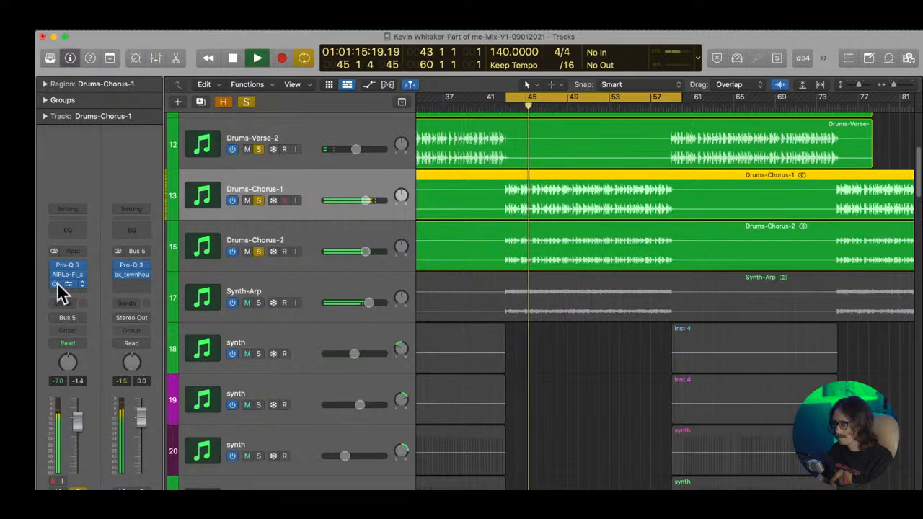
pyautogui.click(70, 283)
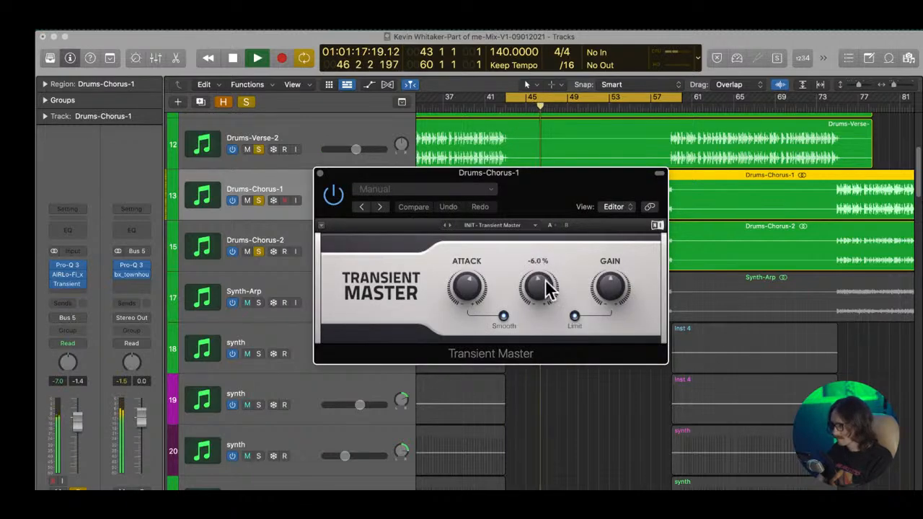
pyautogui.click(503, 316)
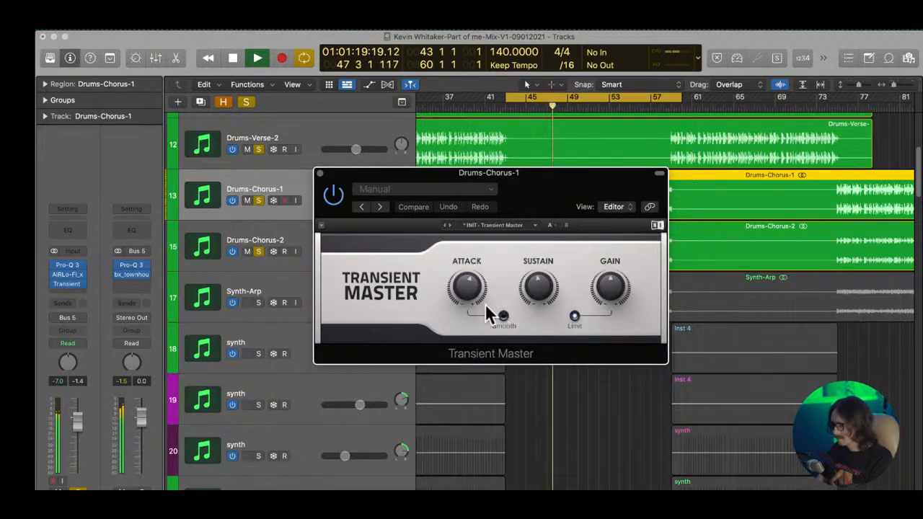
pyautogui.moveTo(474, 291); pyautogui.dragTo(475, 300)
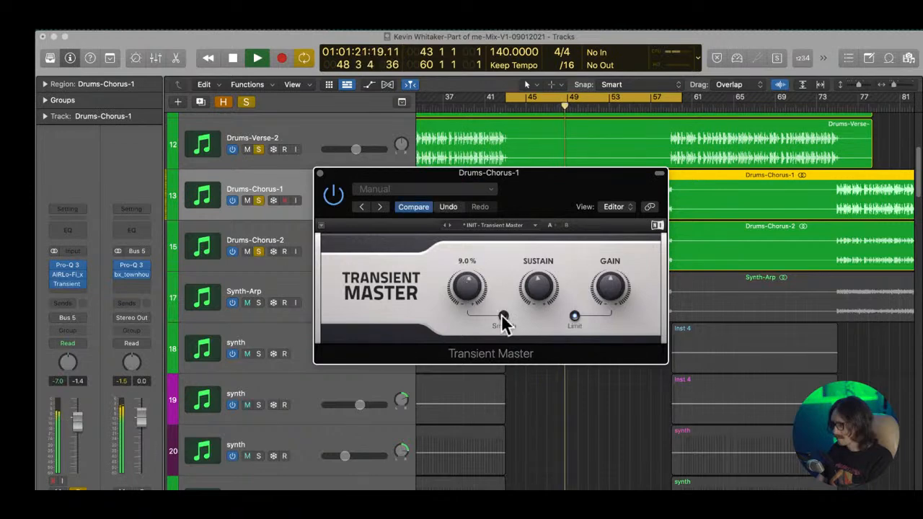
pyautogui.click(320, 173)
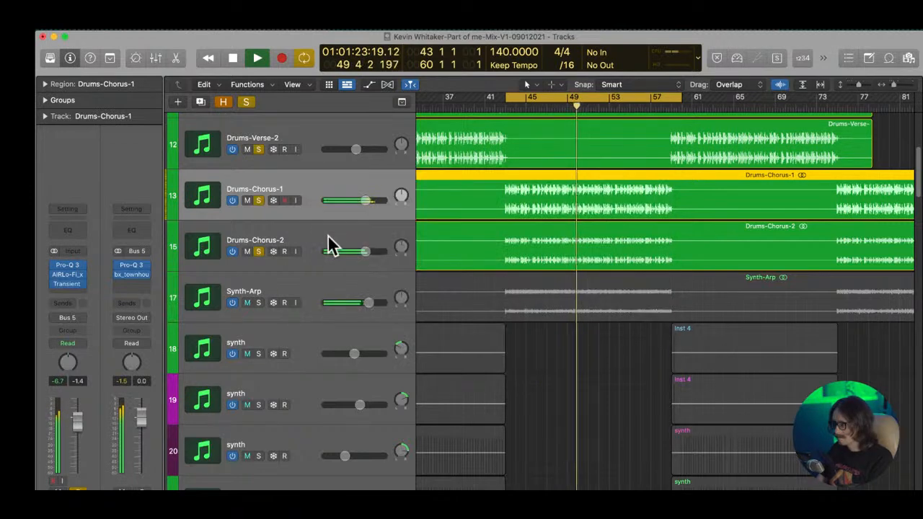
# - In Drums-Chorus-2's Transient Master, set the attack to about 21% and the sustain to -6%, and close the plug-in
pyautogui.click(328, 243)
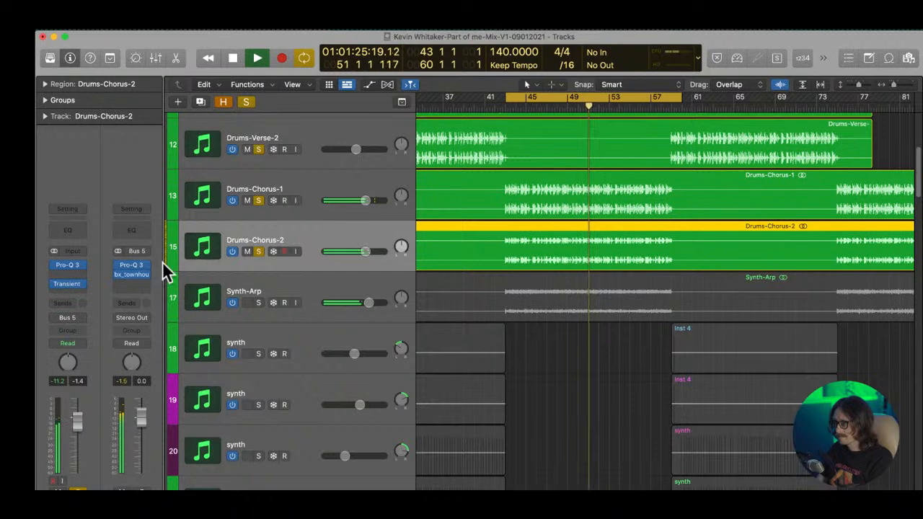
pyautogui.click(66, 284)
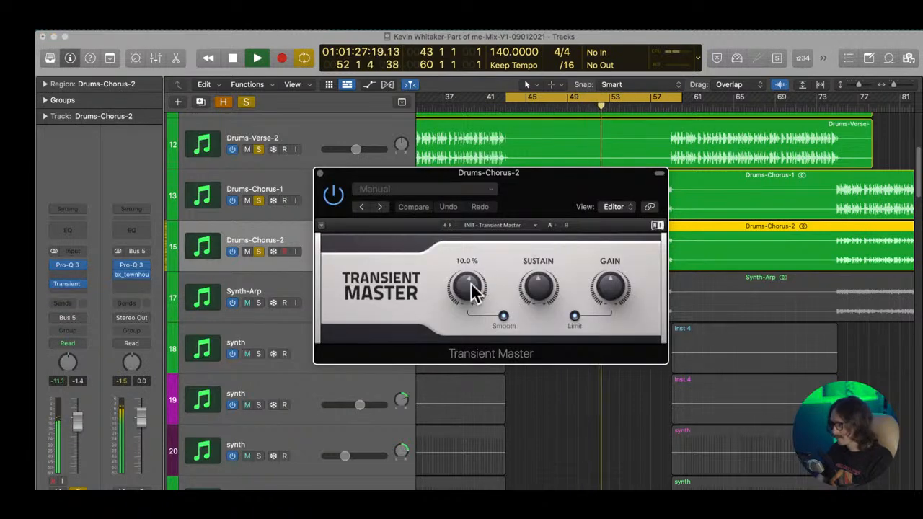
pyautogui.moveTo(471, 283); pyautogui.dragTo(471, 256)
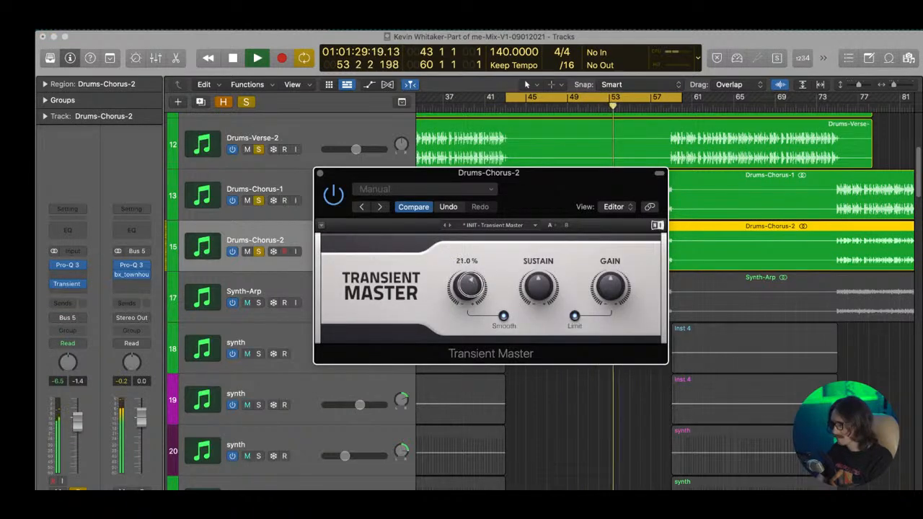
pyautogui.moveTo(540, 285); pyautogui.dragTo(586, 318)
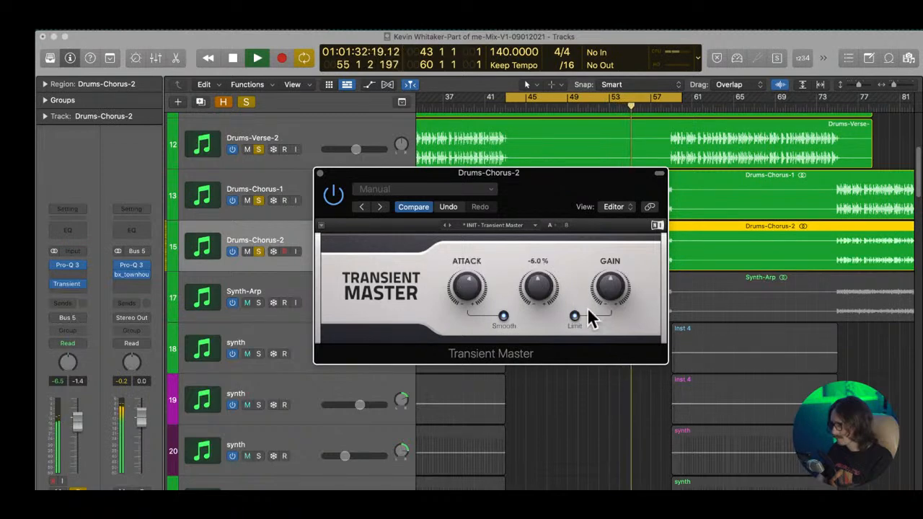
pyautogui.click(320, 174)
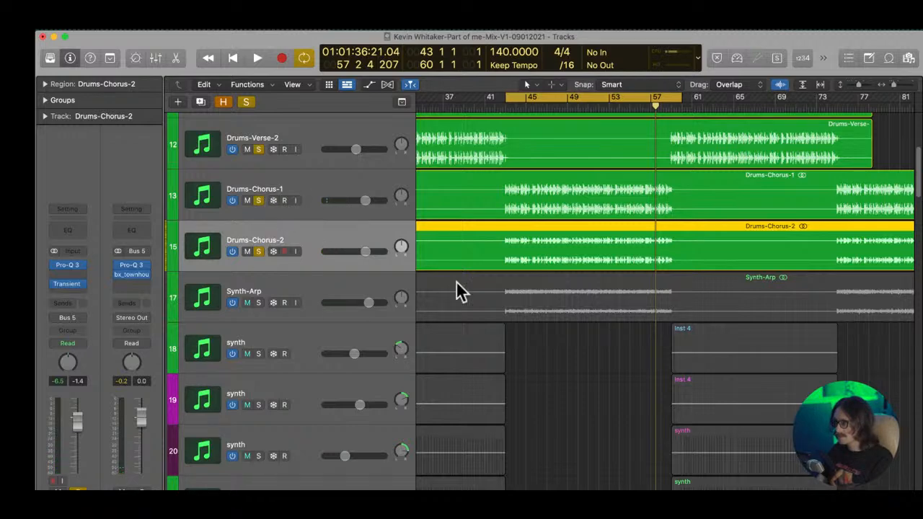
# - Solo the bass_bip track, select it, and open its Pro-Q 3 to examine the EQ curve
pyautogui.scroll(2, 603, 292)
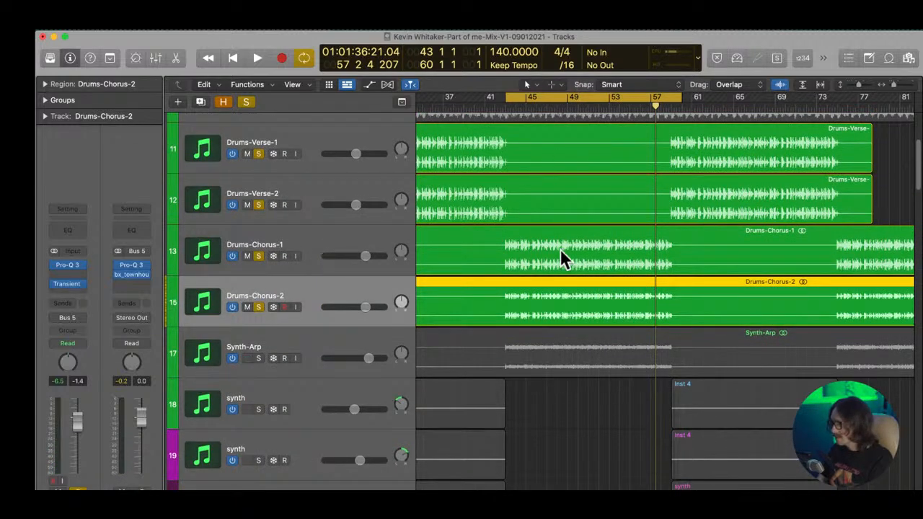
pyautogui.scroll(5, 563, 258)
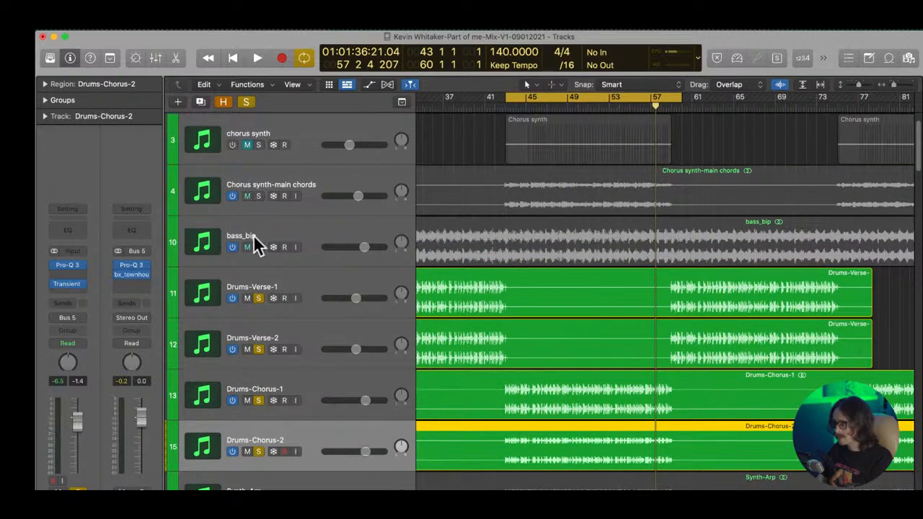
pyautogui.click(258, 247)
pyautogui.click(511, 243)
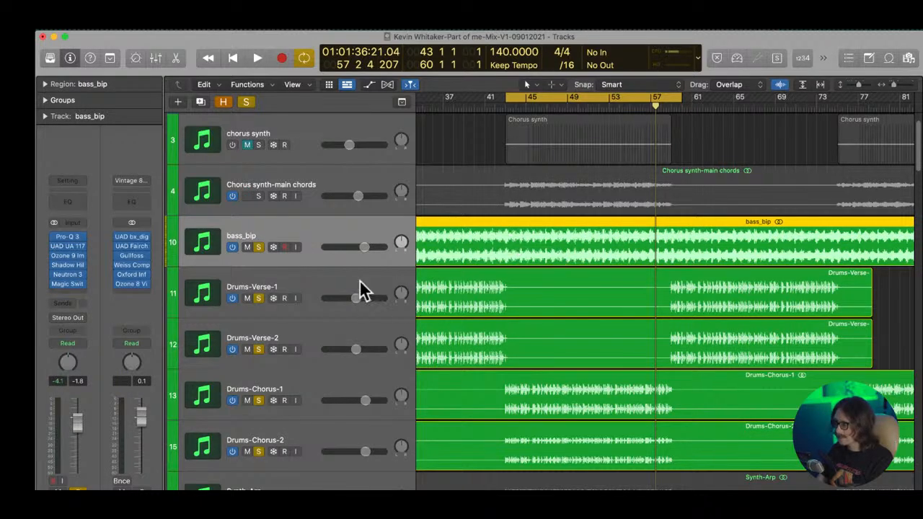
pyautogui.click(71, 238)
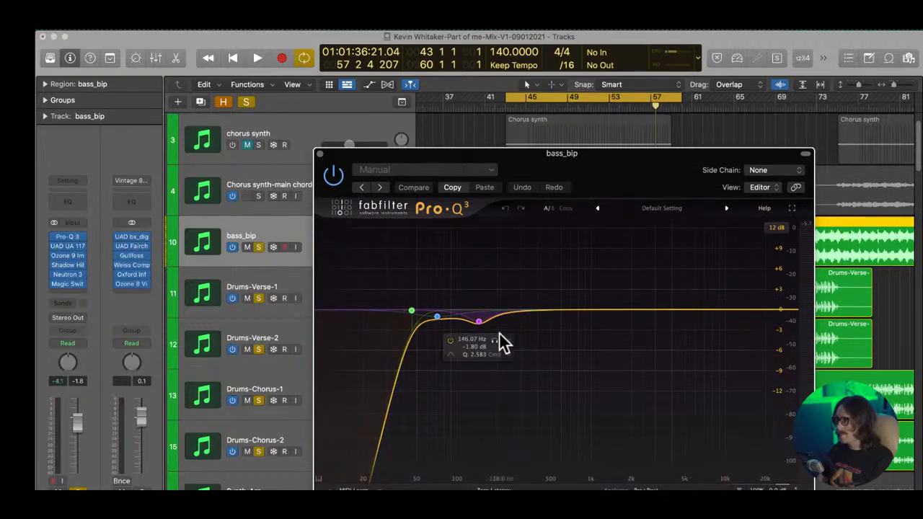
pyautogui.moveTo(429, 285)
# - Close the bass EQ and compare bass_bip with all six plug-ins bypassed and active while the chorus plays
pyautogui.moveTo(55, 236); pyautogui.dragTo(63, 281)
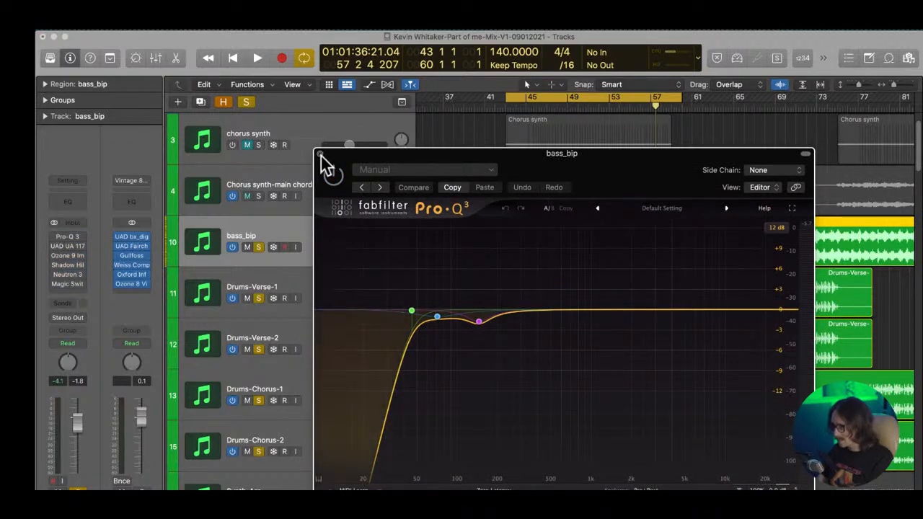
pyautogui.click(321, 155)
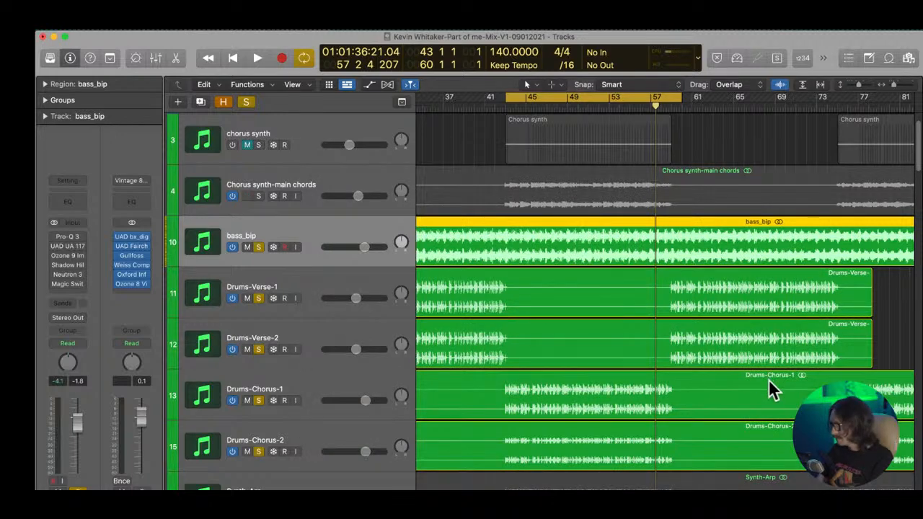
pyautogui.press('space')
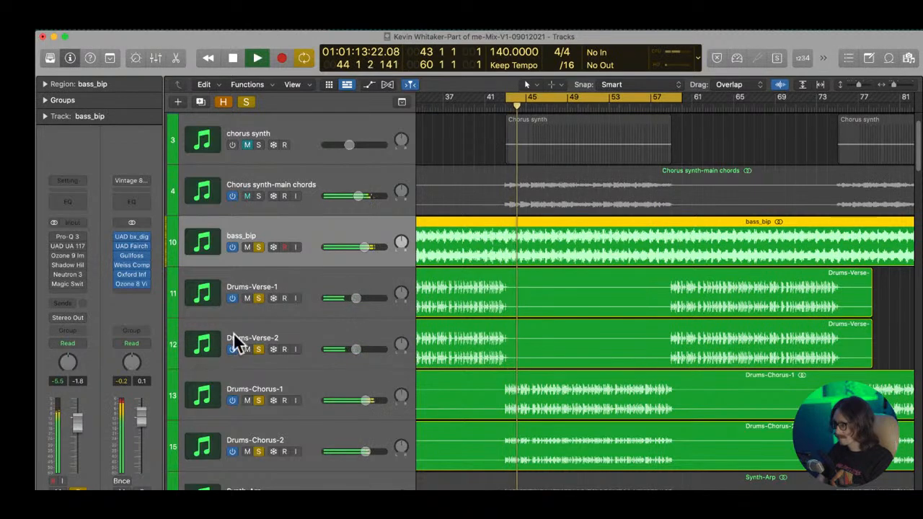
pyautogui.moveTo(72, 242)
pyautogui.moveTo(54, 237); pyautogui.dragTo(52, 288)
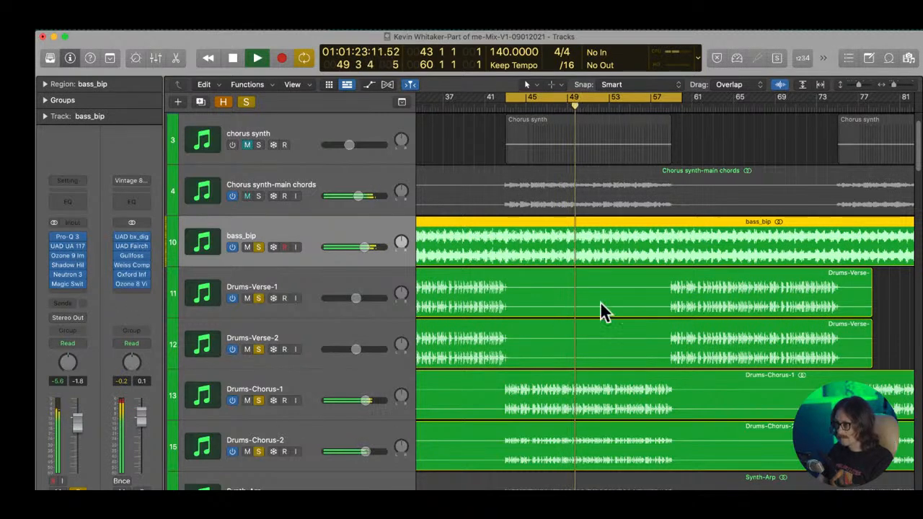
pyautogui.click(54, 236)
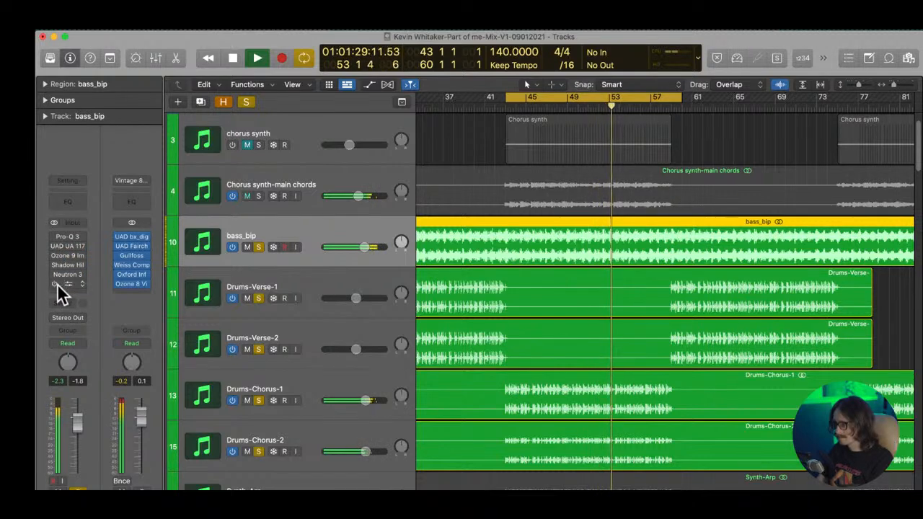
# - Restart the chorus, reactivate all six bass_bip plug-ins, and resume playback to hear the processed bass
pyautogui.press('space')
pyautogui.press('space')
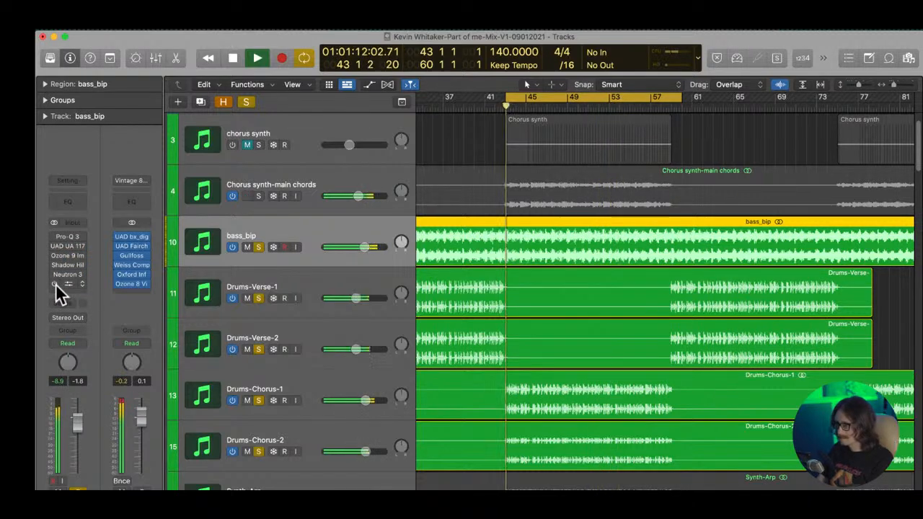
pyautogui.press('space')
pyautogui.click(55, 283)
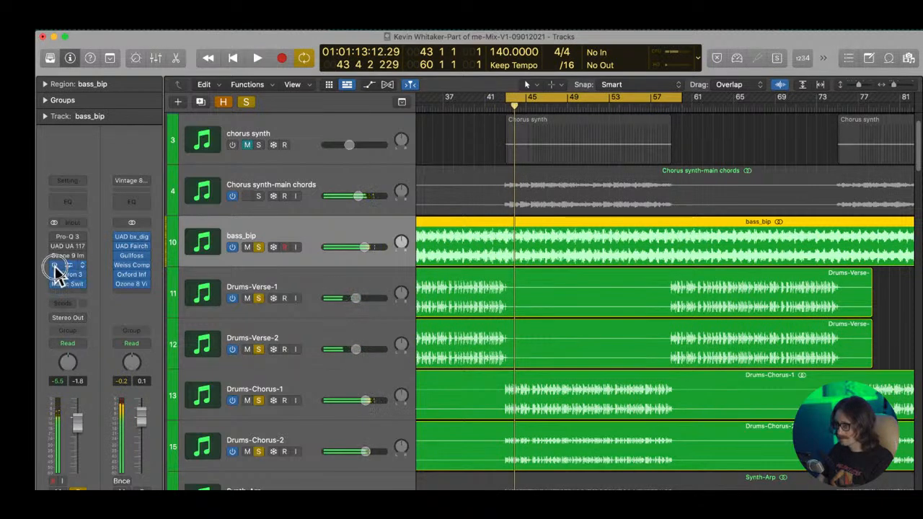
pyautogui.press('space')
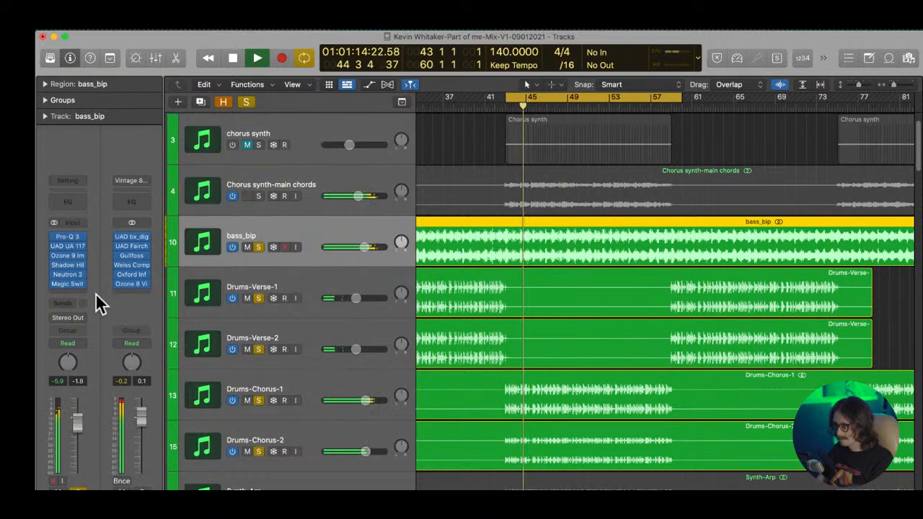
# - Raise the Magic Switch mix on bass_bip slightly above the middle and close the plug-in
pyautogui.click(67, 283)
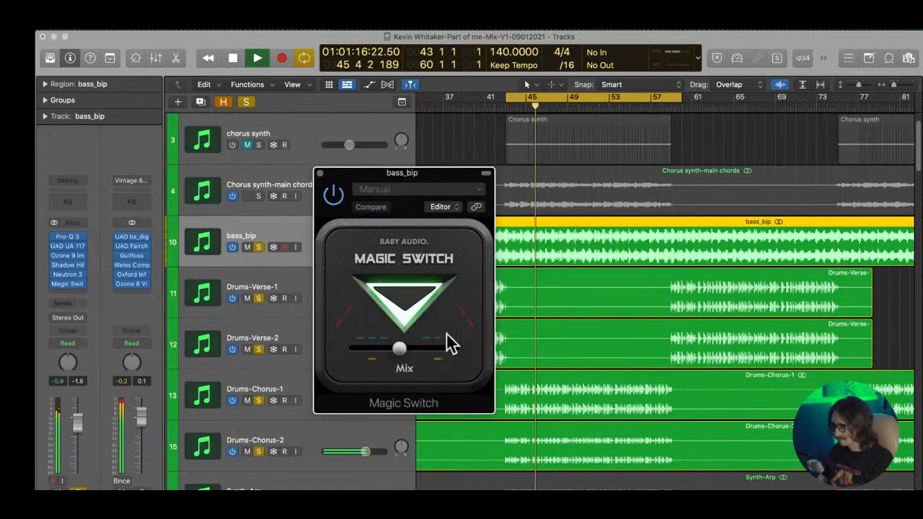
pyautogui.moveTo(400, 349); pyautogui.dragTo(421, 352)
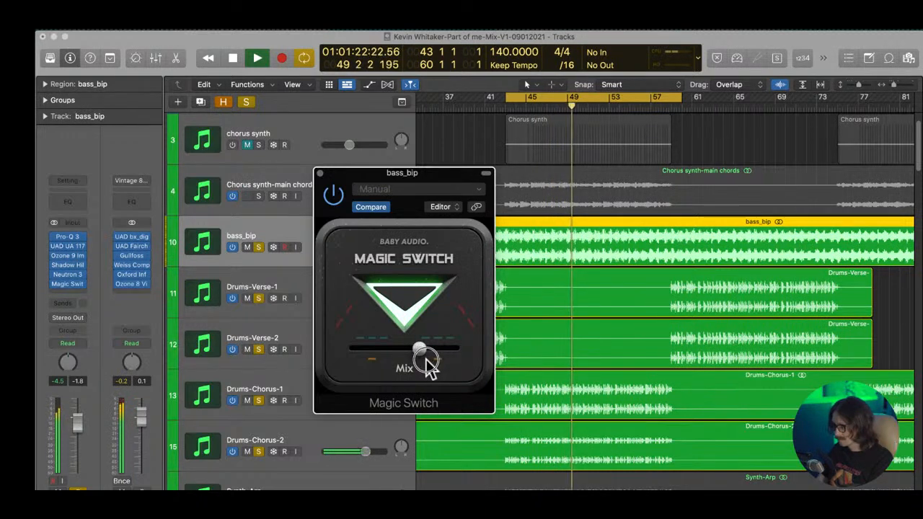
pyautogui.click(319, 174)
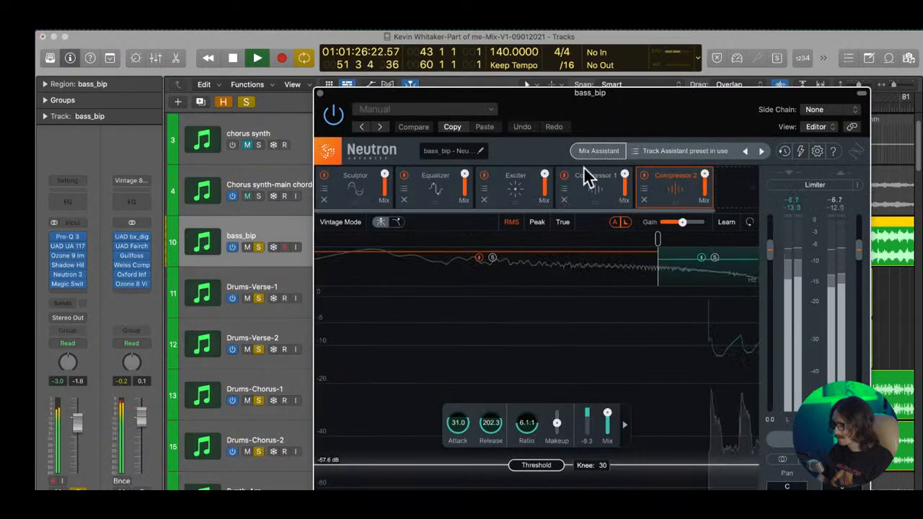
# - In bass_bip's Neutron, set the Deep Bass Sculptor amount to 46.8 and Equalizer node 4 to 0.6 dB at 545 Hz
pyautogui.click(348, 187)
pyautogui.moveTo(505, 278); pyautogui.dragTo(502, 287)
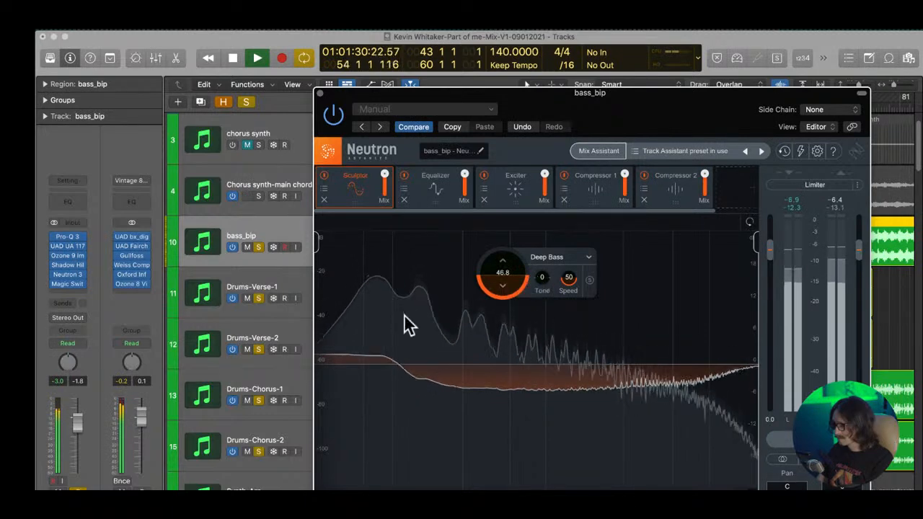
pyautogui.click(435, 189)
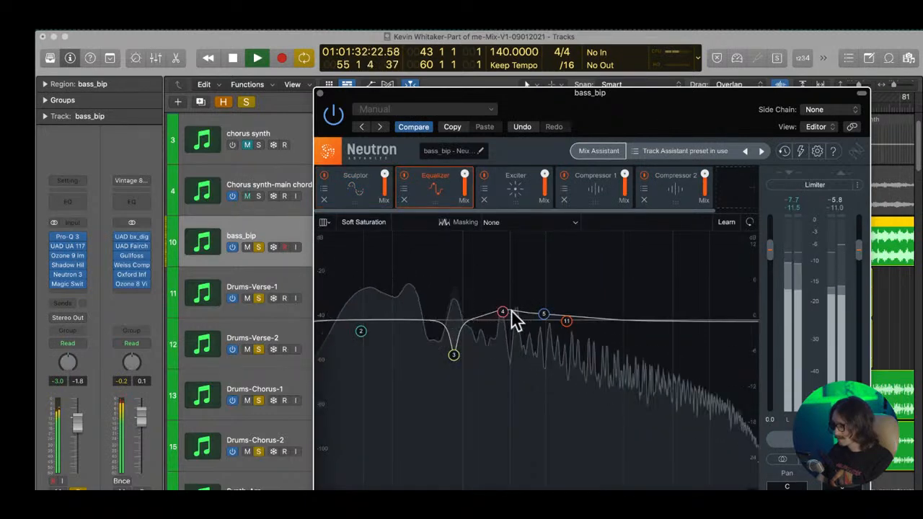
pyautogui.moveTo(503, 311); pyautogui.dragTo(503, 316)
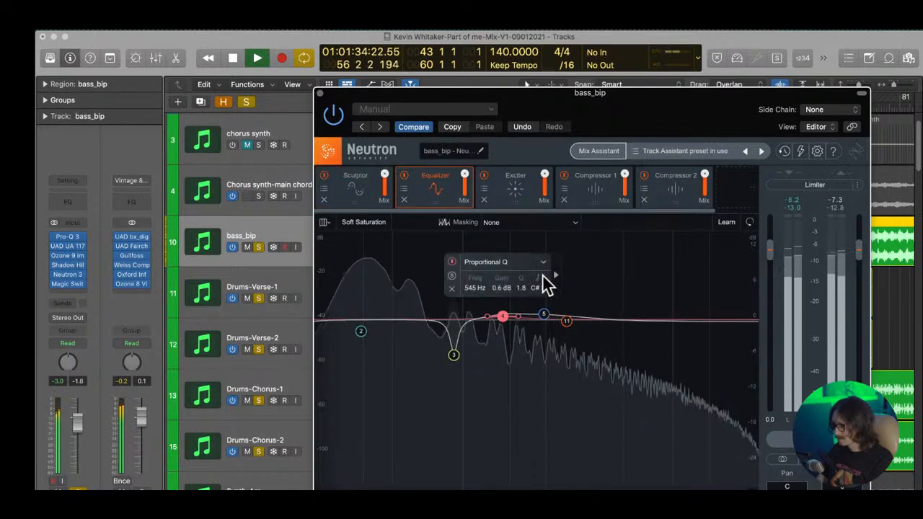
# - Set the Neutron Exciter amount on the low band to 7.9 and lower its mix slightly
pyautogui.click(517, 186)
pyautogui.click(563, 274)
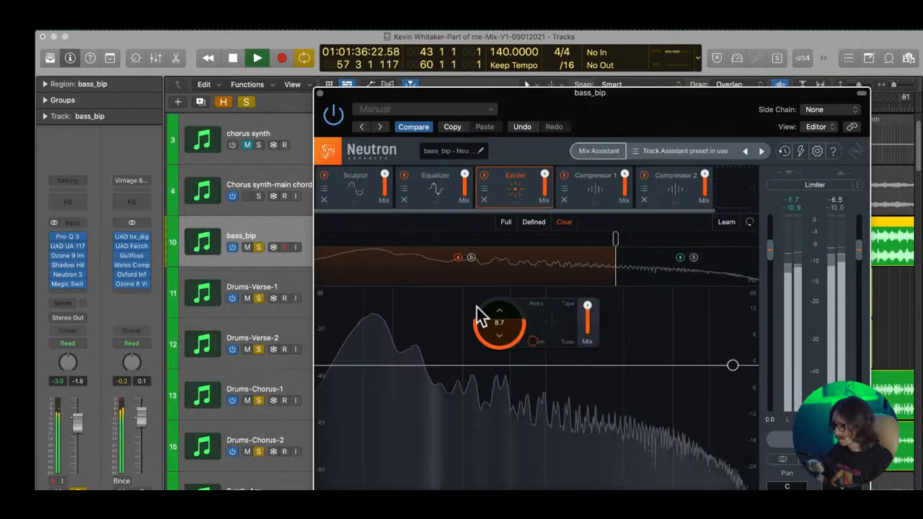
pyautogui.moveTo(587, 312); pyautogui.dragTo(585, 344)
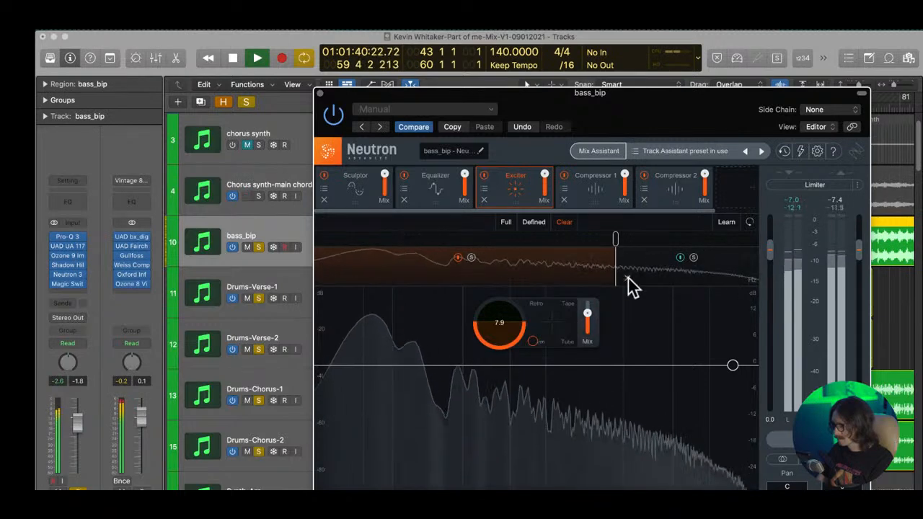
# - Set Neutron's Compressor 1 on the bass to attack 4.9, release 13.8 ms, and threshold -13.7 dB
pyautogui.click(594, 190)
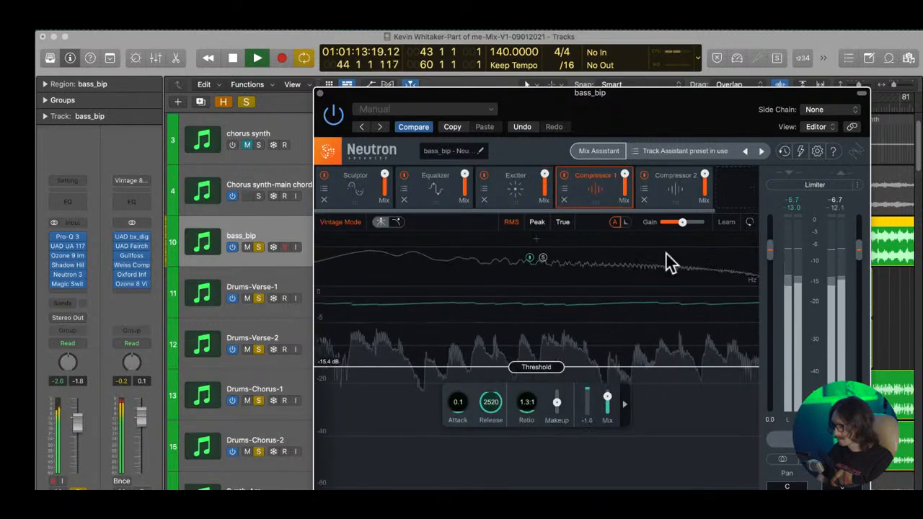
pyautogui.click(663, 197)
pyautogui.click(584, 195)
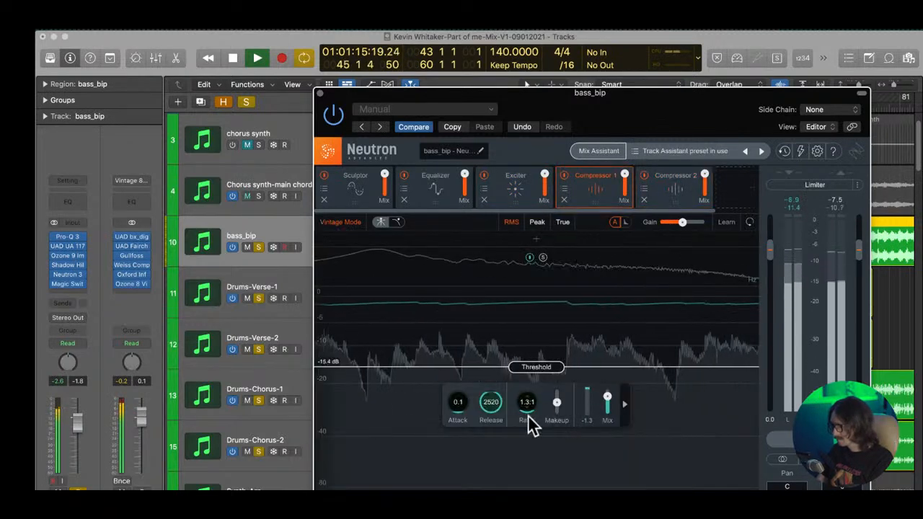
pyautogui.moveTo(455, 408); pyautogui.dragTo(459, 342)
pyautogui.moveTo(491, 404); pyautogui.dragTo(486, 485)
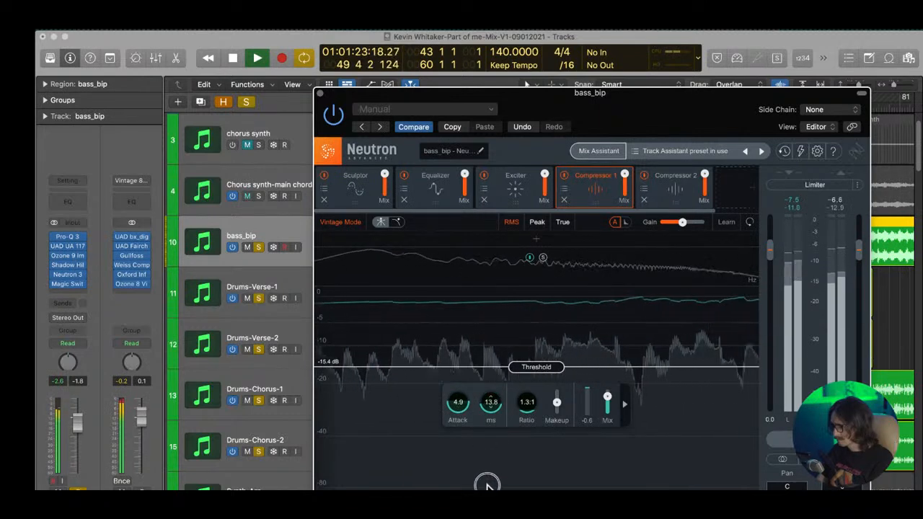
pyautogui.moveTo(548, 375); pyautogui.dragTo(552, 367)
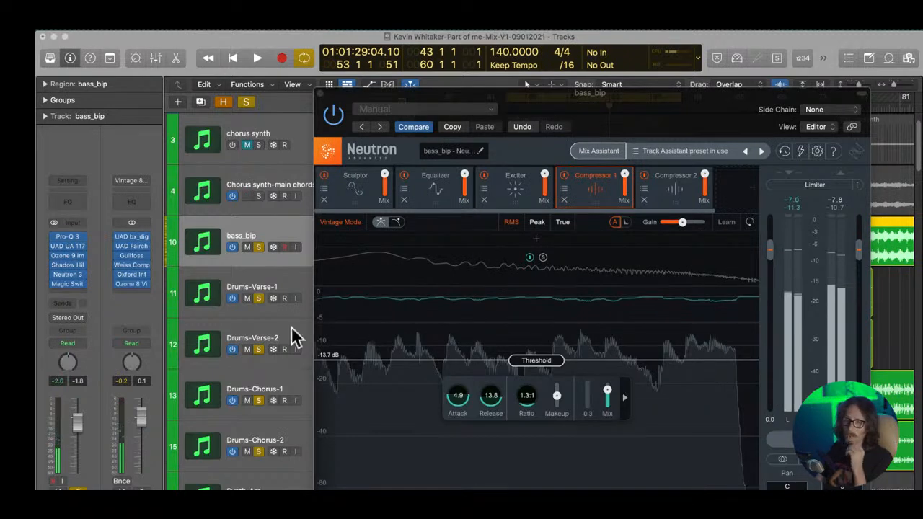
# - Open the Ozone 9 Imager on bass_bip and arrange its window in front of Neutron
pyautogui.moveTo(67, 274)
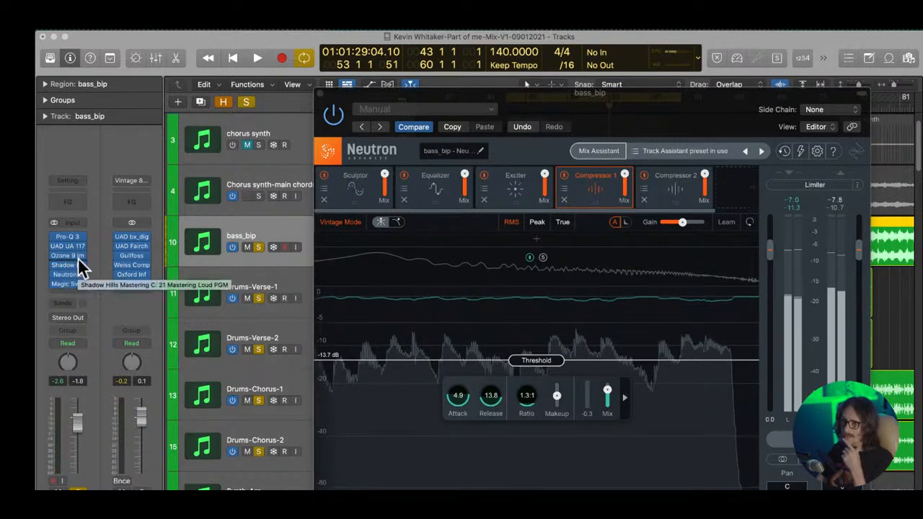
pyautogui.click(396, 289)
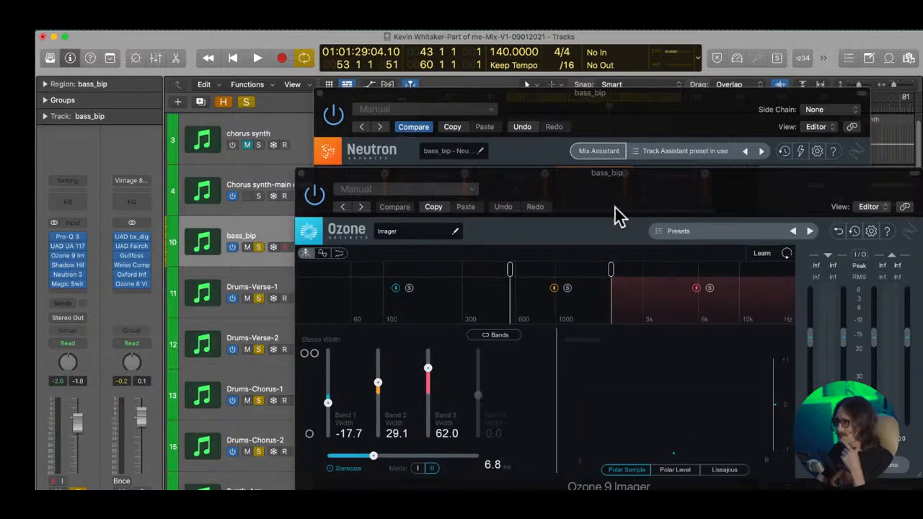
pyautogui.moveTo(690, 115); pyautogui.dragTo(475, 110)
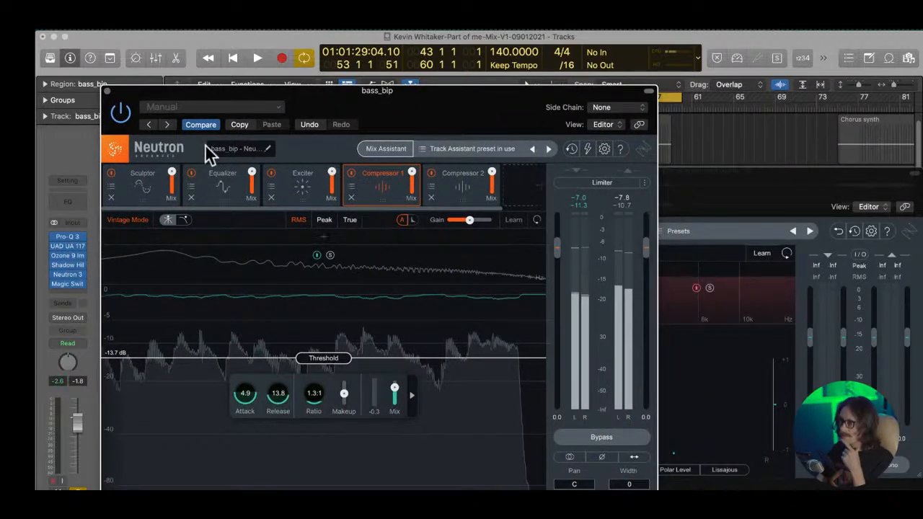
pyautogui.click(69, 255)
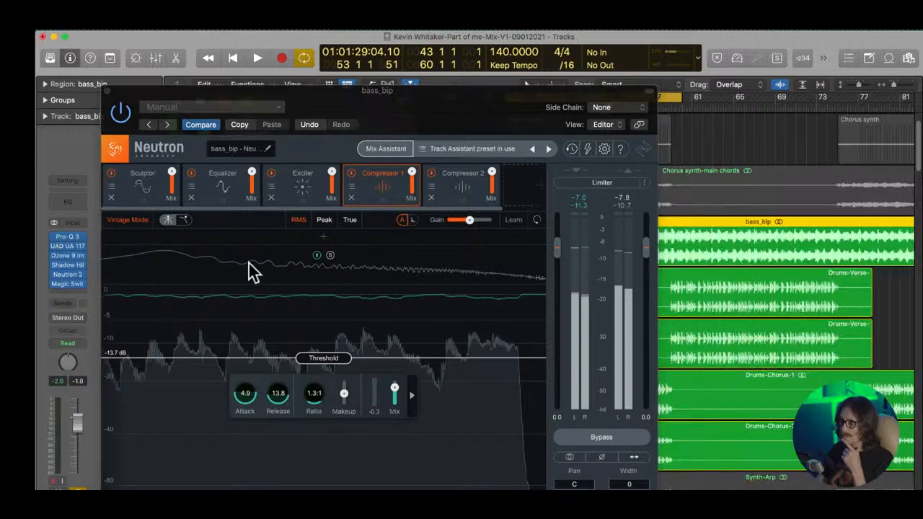
pyautogui.click(73, 259)
pyautogui.moveTo(633, 191); pyautogui.dragTo(447, 132)
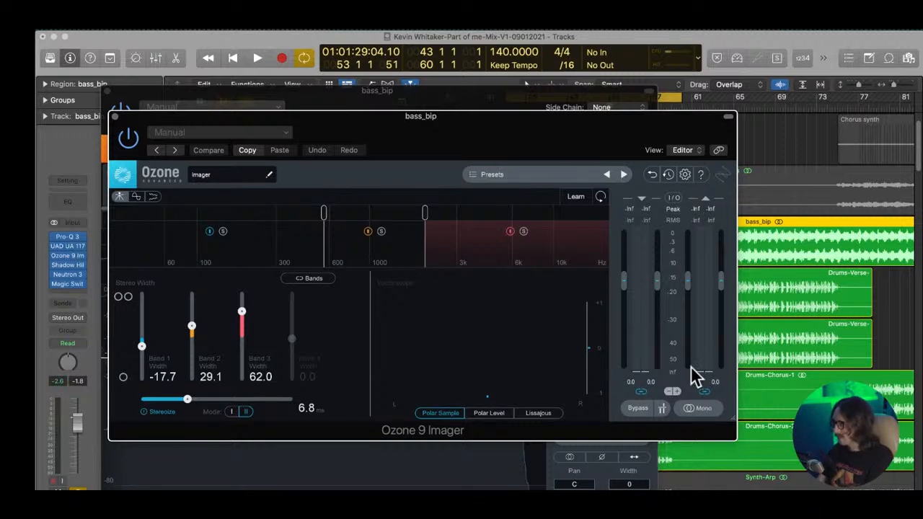
# - Play the looped chorus to compare the bass with the Ozone Imager bypassed and active, then stop and close the plug-ins
pyautogui.click(783, 384)
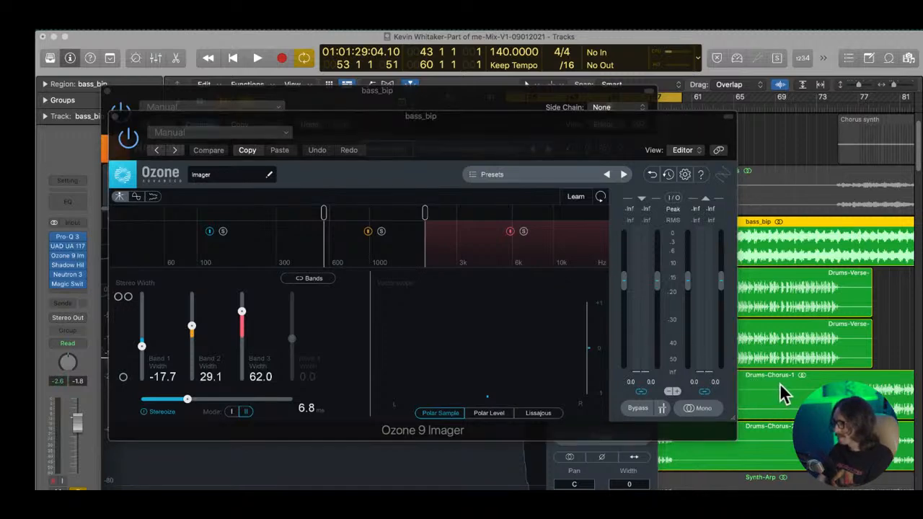
pyautogui.click(442, 120)
pyautogui.press('space')
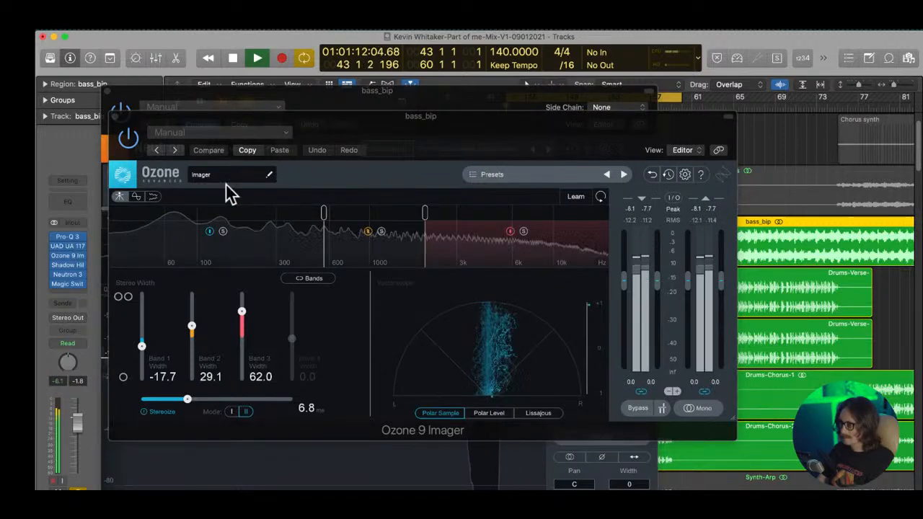
pyautogui.click(128, 142)
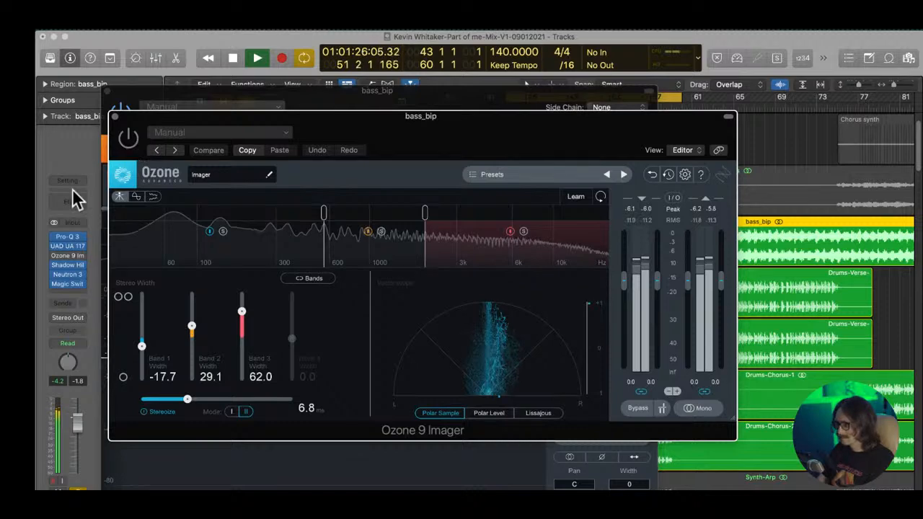
pyautogui.click(54, 255)
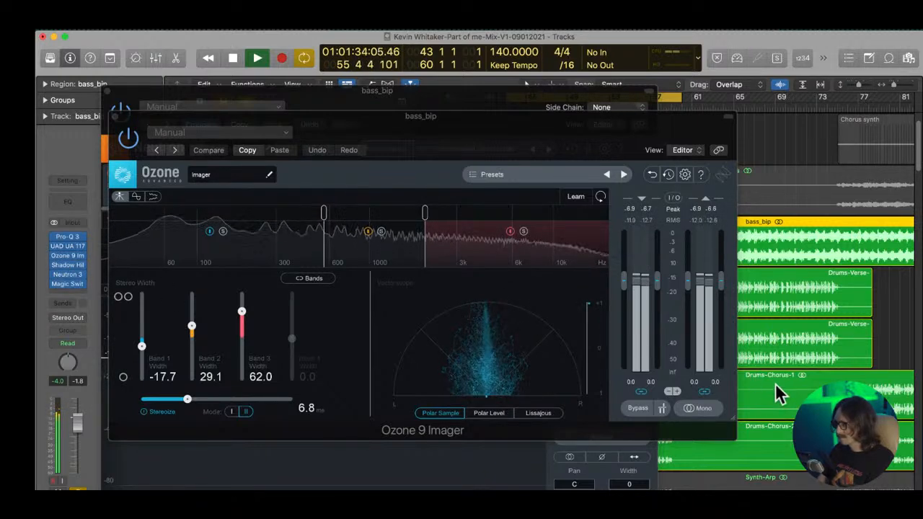
pyautogui.press('space')
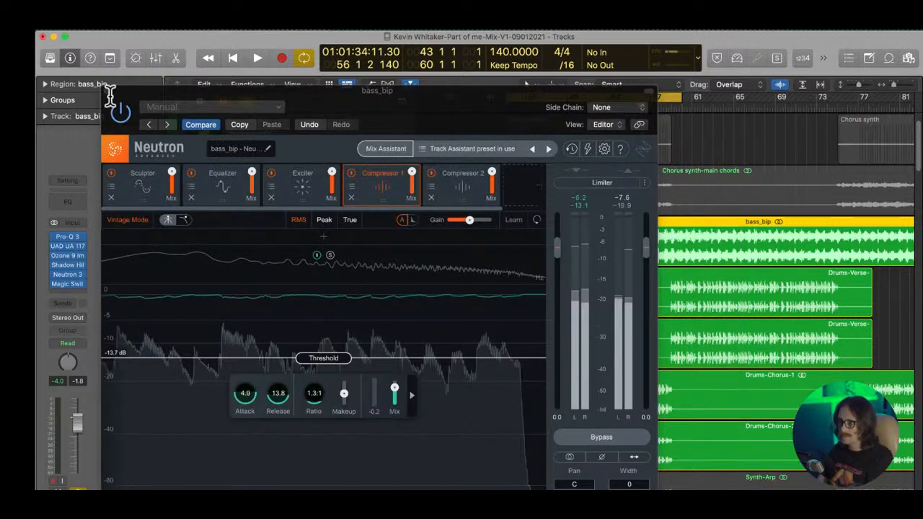
pyautogui.click(106, 91)
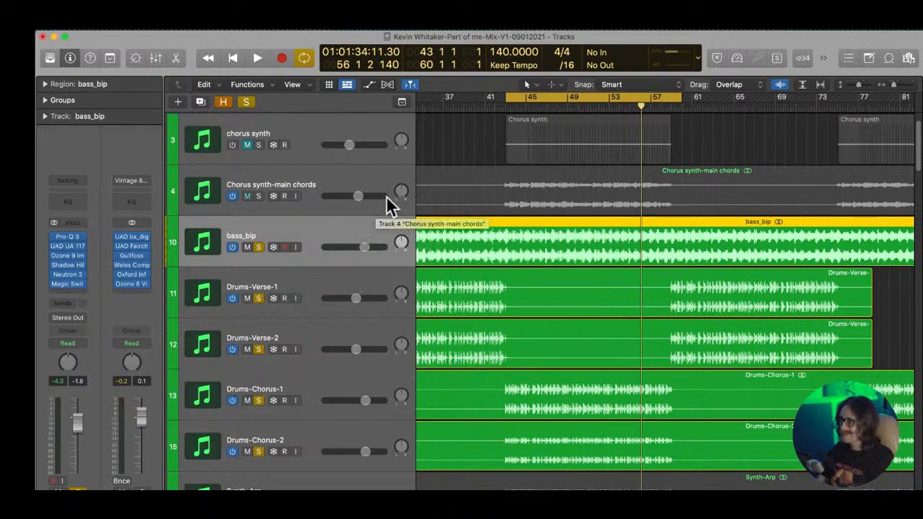
# - Solo the two final chorus vocal tracks, 38 and 39
pyautogui.keyDown('ctrl'); pyautogui.keyDown('alt'); pyautogui.click(521, 271); pyautogui.keyUp('alt'); pyautogui.keyUp('ctrl')
pyautogui.scroll(-10, 521, 271)
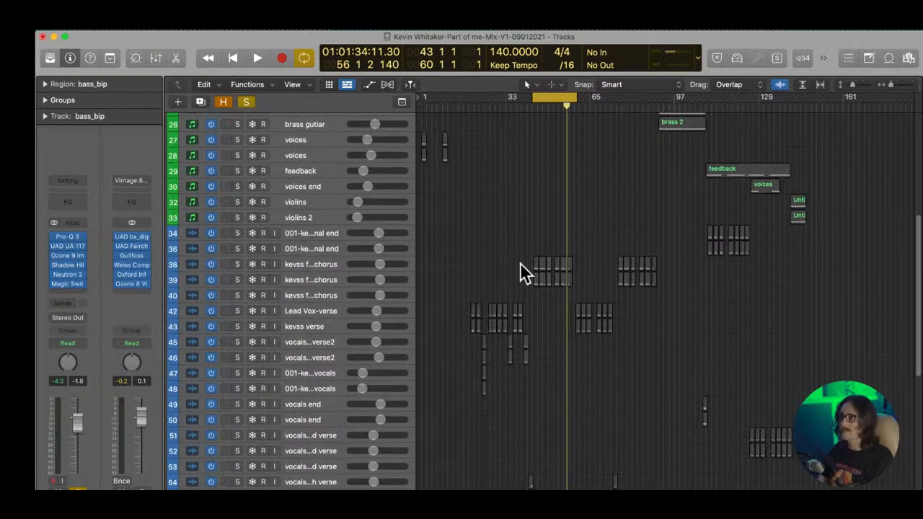
pyautogui.moveTo(517, 241); pyautogui.dragTo(614, 333)
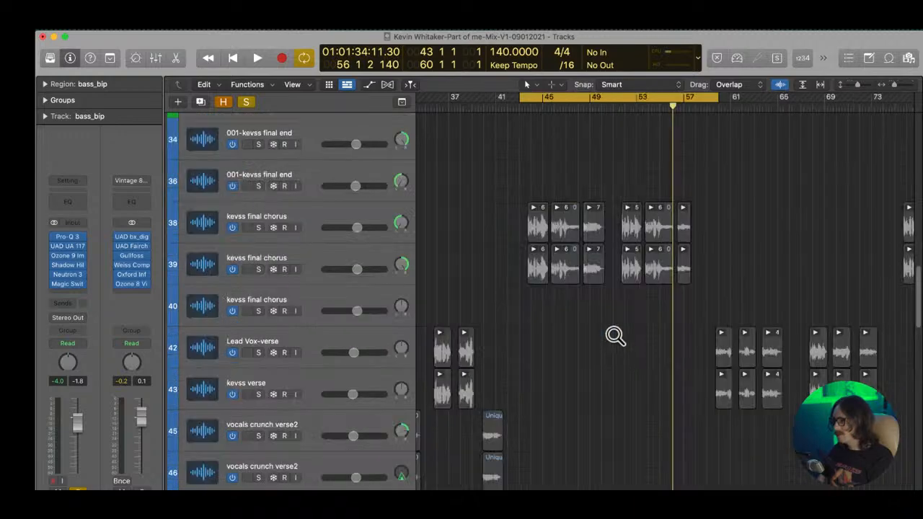
pyautogui.click(271, 234)
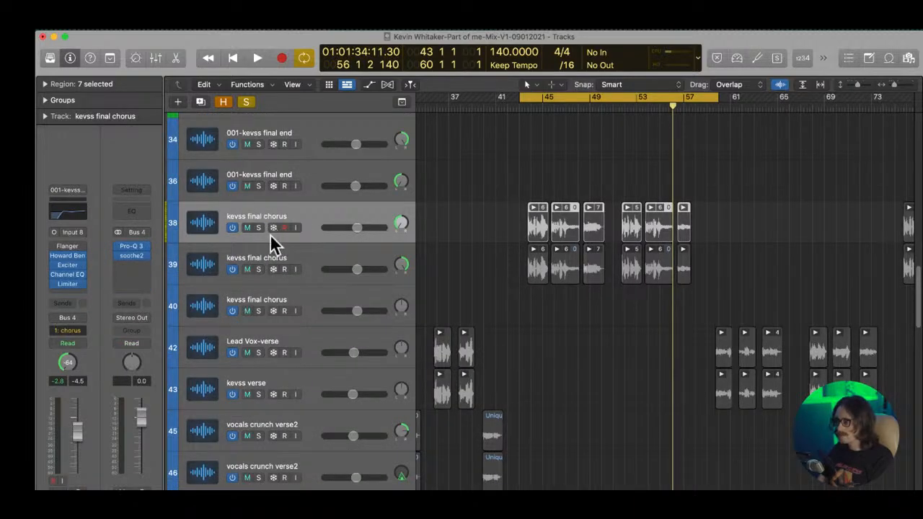
pyautogui.moveTo(261, 227); pyautogui.dragTo(262, 264)
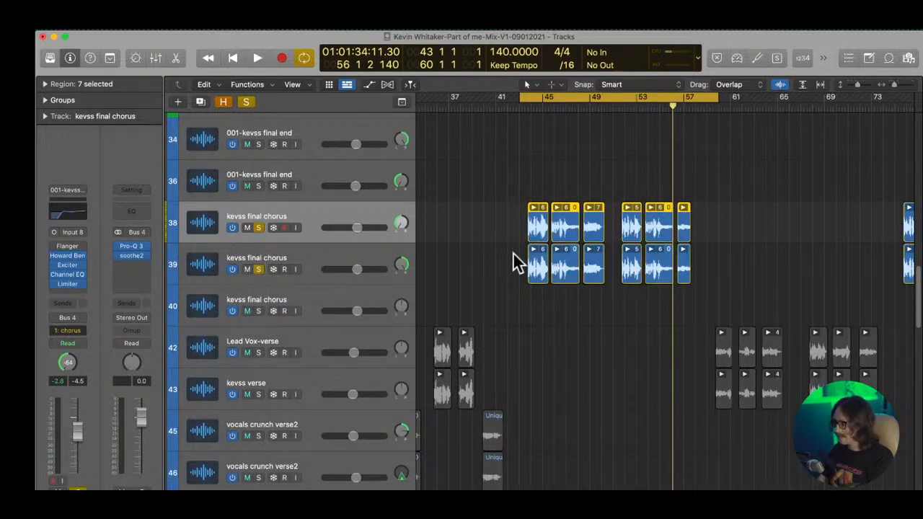
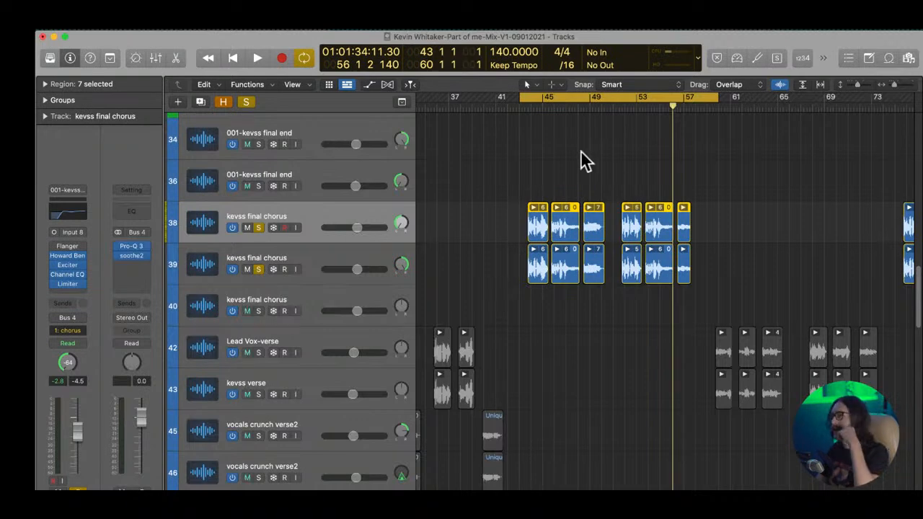
pyautogui.press('super+Tab')
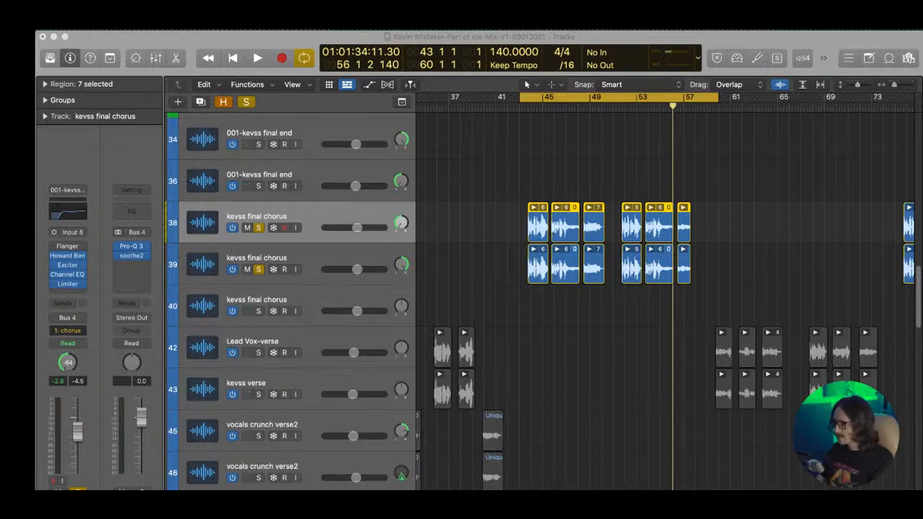
pyautogui.press('super+Tab')
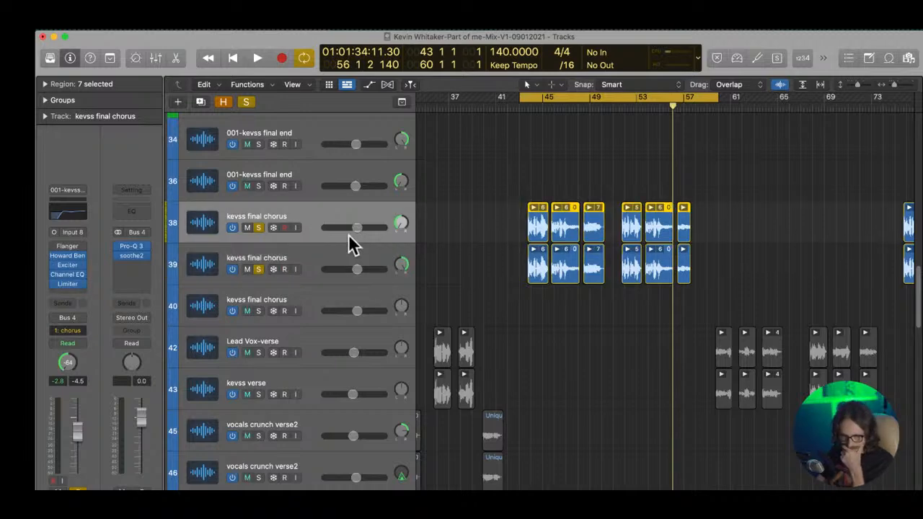
pyautogui.scroll(-5, 573, 274)
pyautogui.scroll(-20, 575, 277)
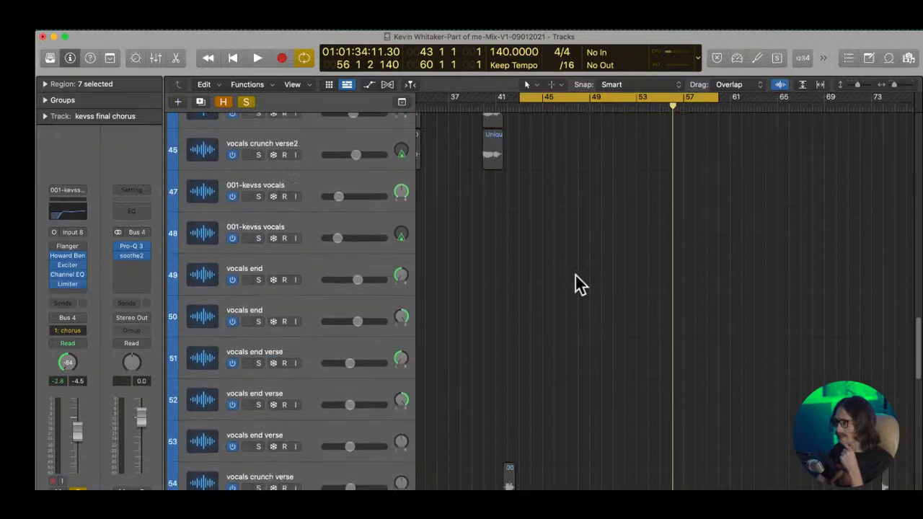
pyautogui.scroll(-4, 547, 204)
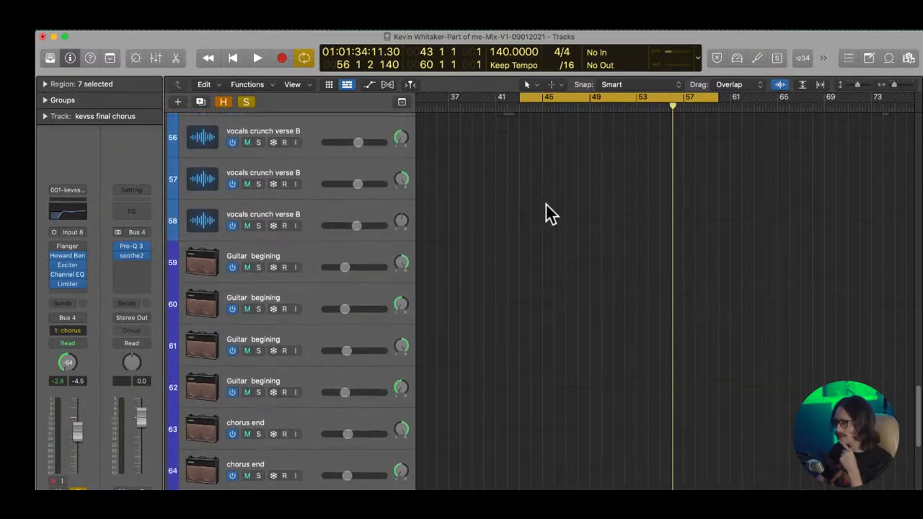
pyautogui.scroll(20, 556, 196)
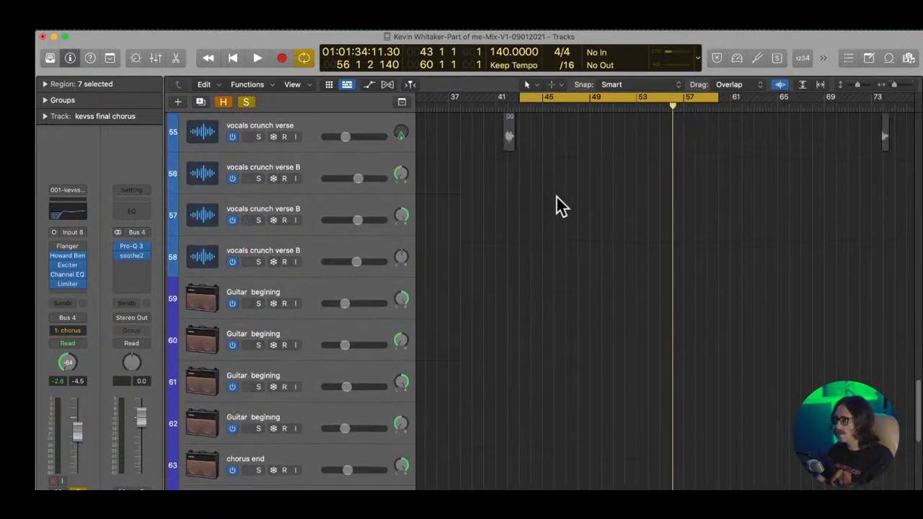
pyautogui.scroll(6, 556, 196)
# - Select both final chorus vocal tracks, 38 and 39, together with all their regions
pyautogui.moveTo(496, 156); pyautogui.dragTo(708, 268)
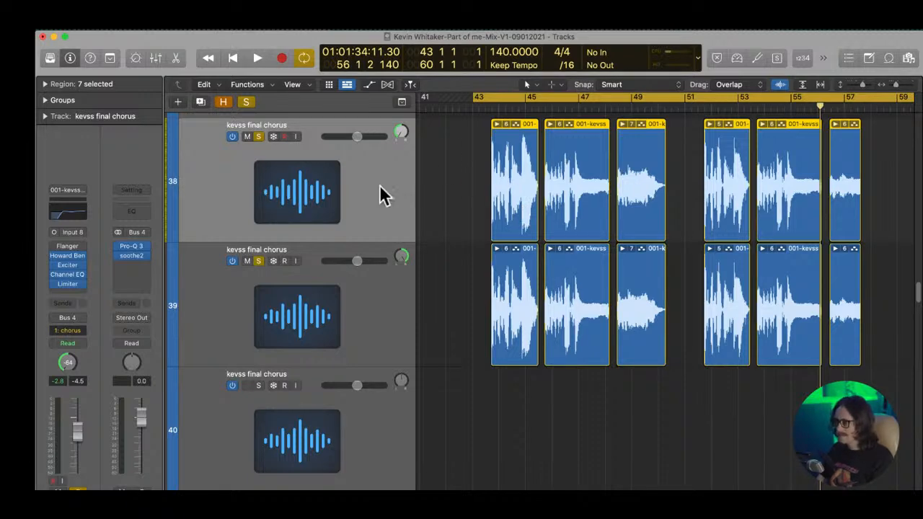
pyautogui.keyDown('shift'); pyautogui.click(330, 313); pyautogui.keyUp('shift')
pyautogui.click(336, 202)
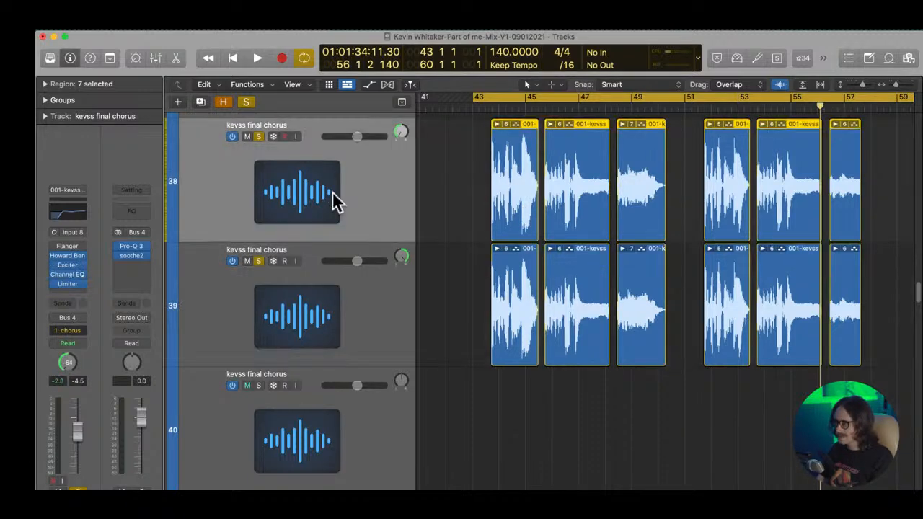
pyautogui.click(325, 315)
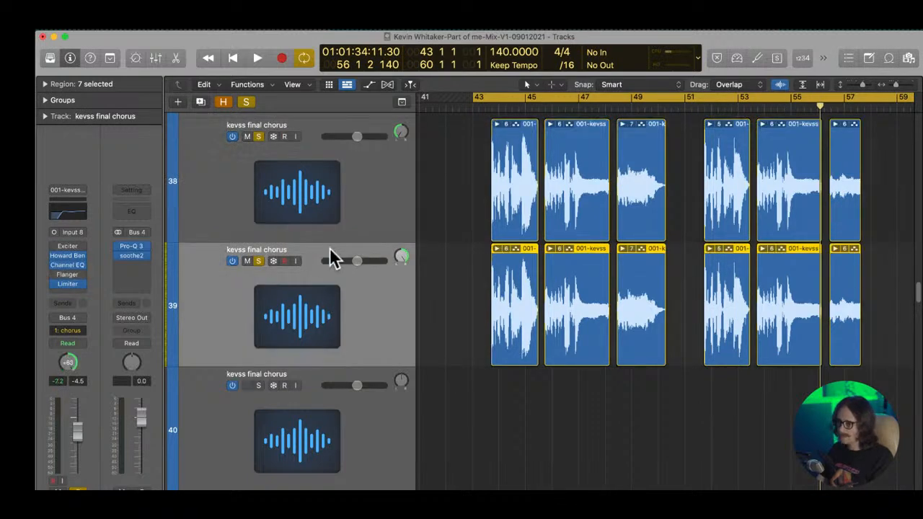
pyautogui.click(336, 209)
pyautogui.keyDown('shift'); pyautogui.click(306, 315); pyautogui.keyUp('shift')
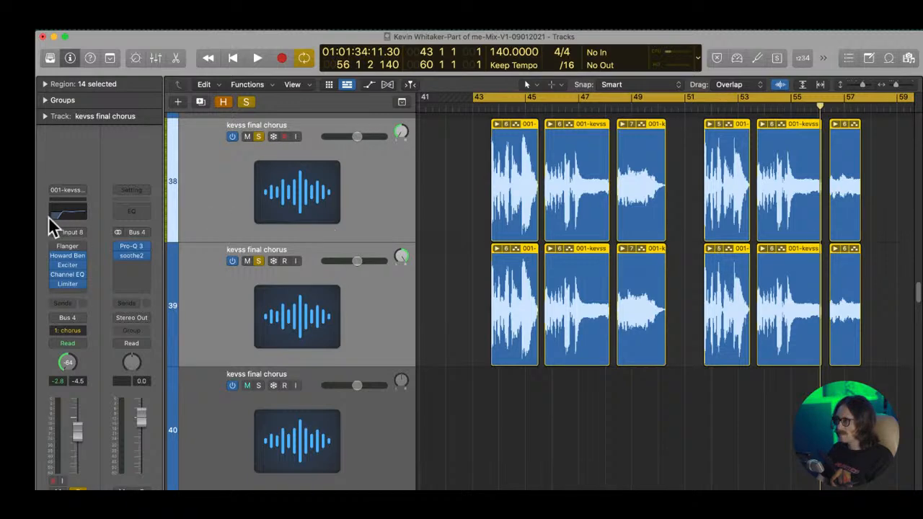
# - Examine the vocal waveforms of tracks 38 and 39 closely around bars 46 to 50
pyautogui.moveTo(552, 168); pyautogui.dragTo(706, 350)
pyautogui.moveTo(604, 447); pyautogui.dragTo(606, 448)
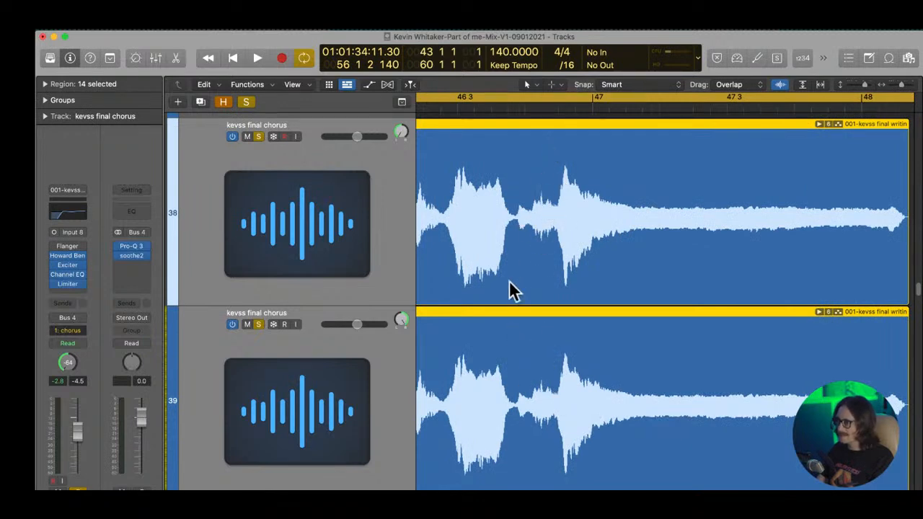
pyautogui.keyDown('ctrl'); pyautogui.keyDown('alt'); pyautogui.click(539, 262); pyautogui.keyUp('alt'); pyautogui.keyUp('ctrl')
pyautogui.moveTo(628, 217); pyautogui.dragTo(690, 406)
pyautogui.keyDown('ctrl'); pyautogui.keyDown('alt'); pyautogui.click(661, 232); pyautogui.keyUp('alt'); pyautogui.keyUp('ctrl')
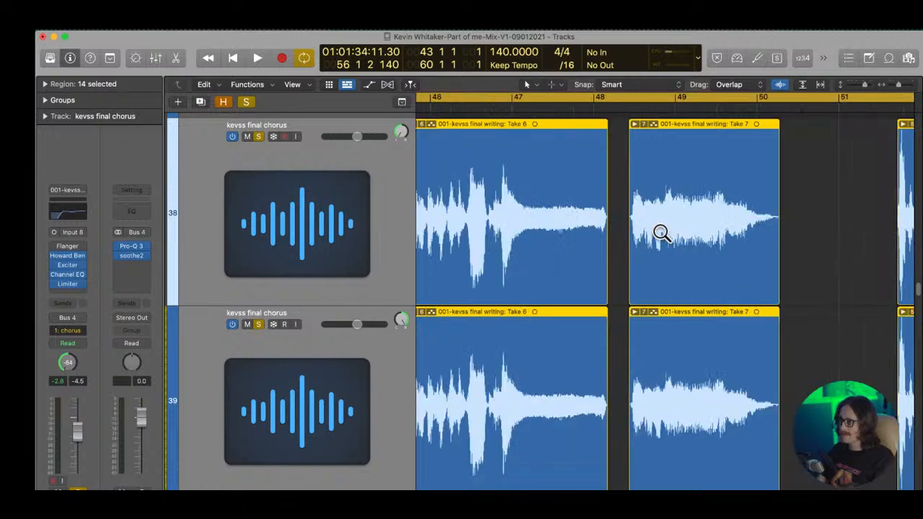
pyautogui.keyDown('ctrl'); pyautogui.keyDown('alt'); pyautogui.click(661, 233); pyautogui.keyUp('alt'); pyautogui.keyUp('ctrl')
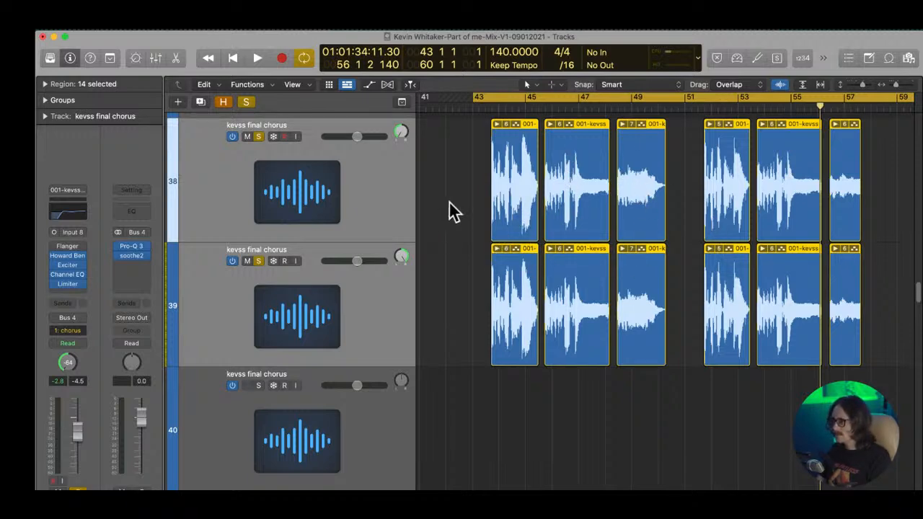
# - Show the region settings and select the first chorus take folder on both tracks 38 and 39
pyautogui.click(496, 188)
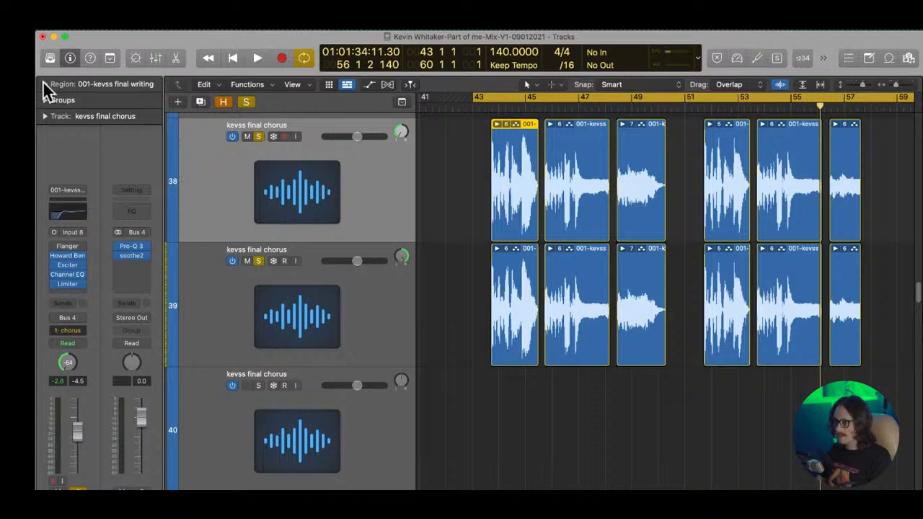
pyautogui.click(44, 84)
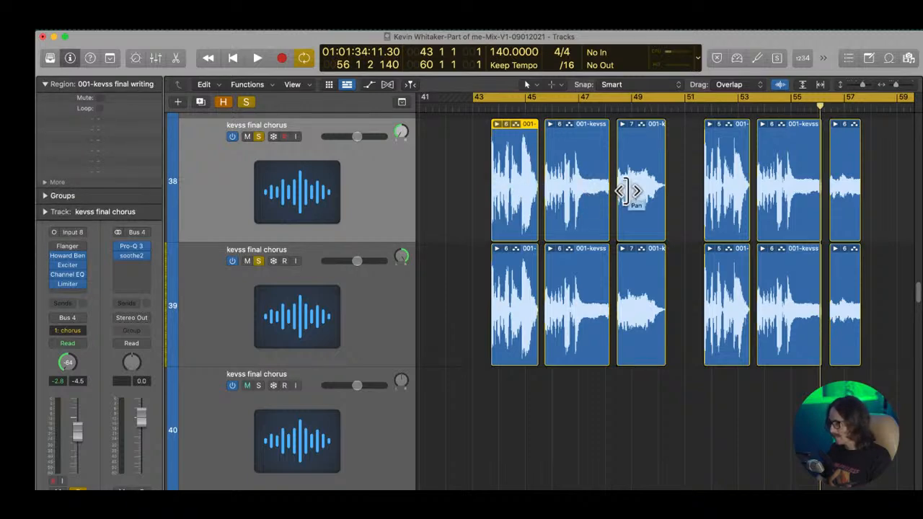
pyautogui.moveTo(476, 215); pyautogui.dragTo(510, 292)
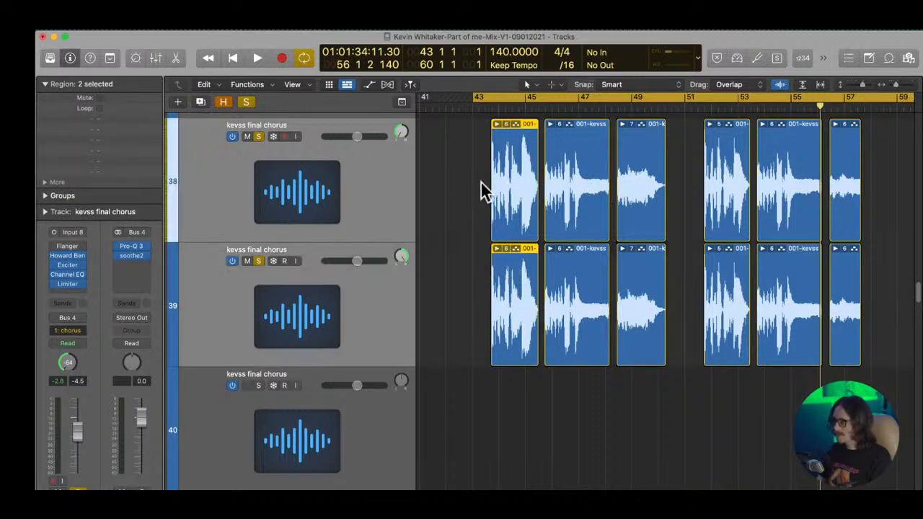
# - Flatten and merge the first chorus take folder on vocal track 38
pyautogui.click(517, 221)
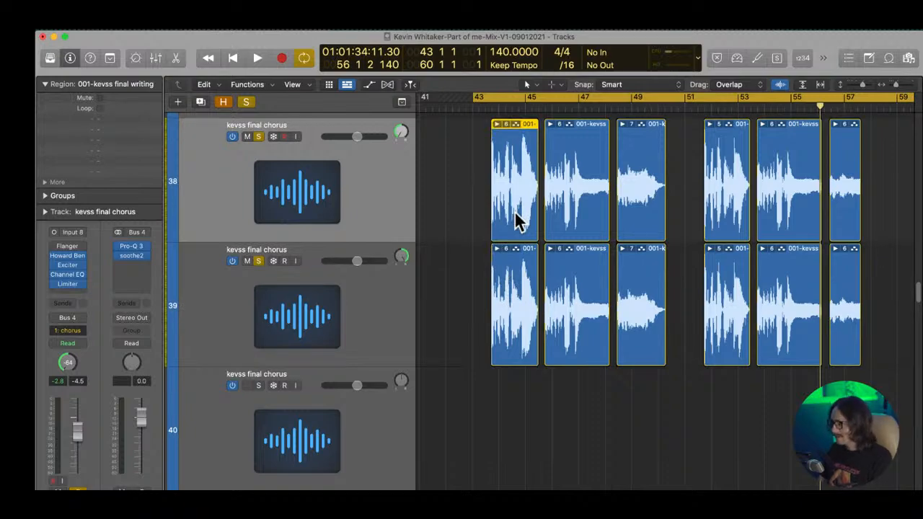
pyautogui.click(755, 397)
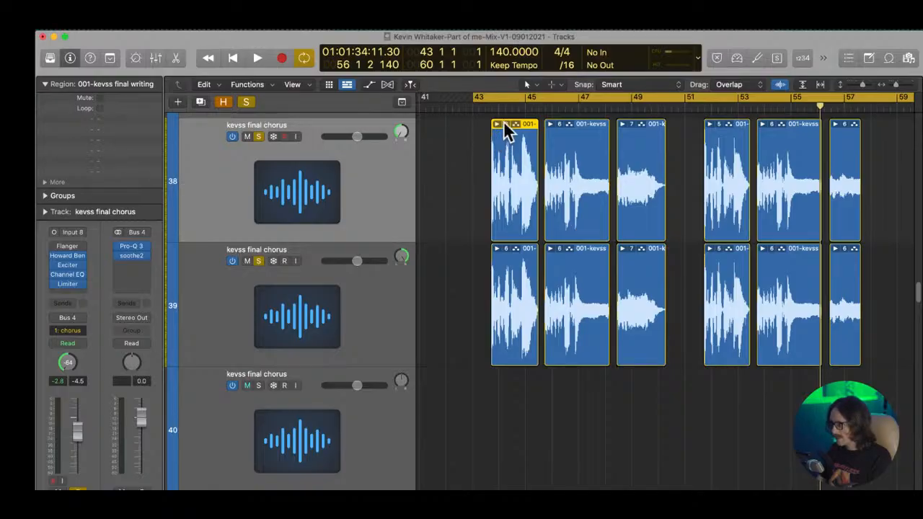
pyautogui.click(507, 130)
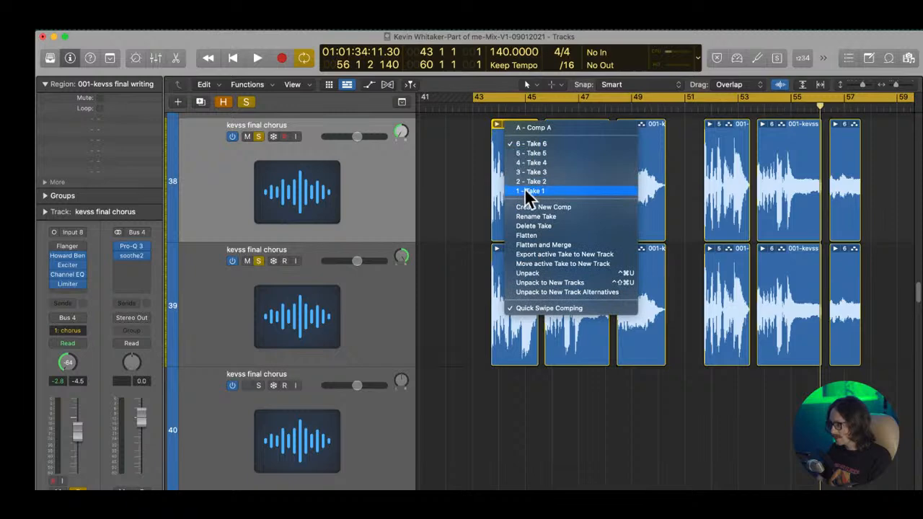
pyautogui.click(544, 245)
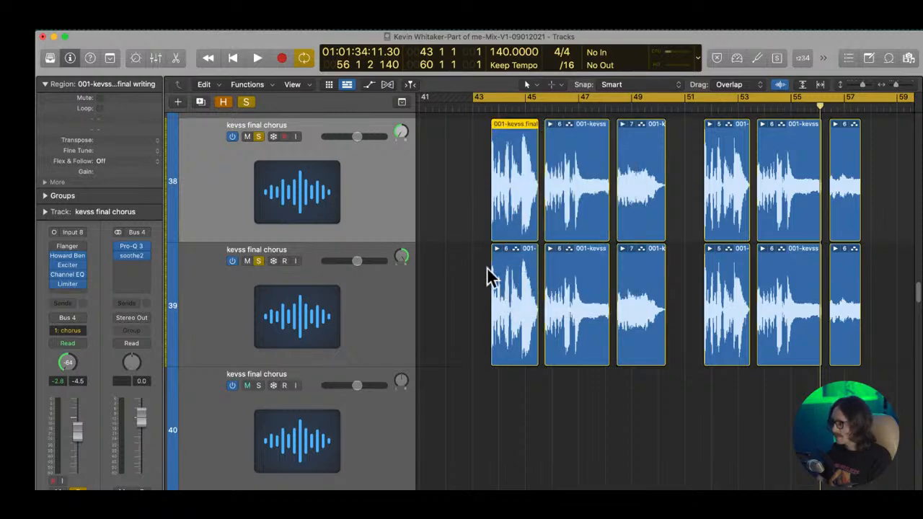
# - Flatten and merge the first take folder on track 39, and merge the remaining take folders on track 38 into one region
pyautogui.click(504, 251)
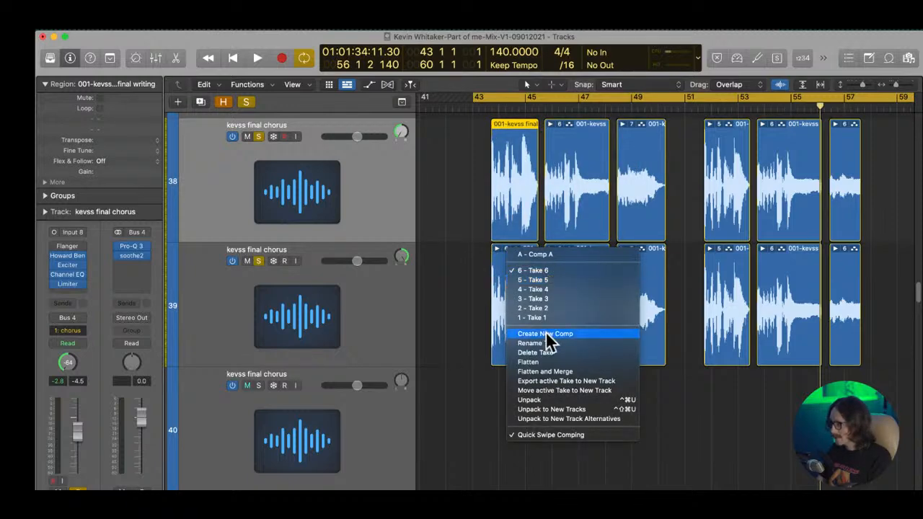
pyautogui.click(559, 371)
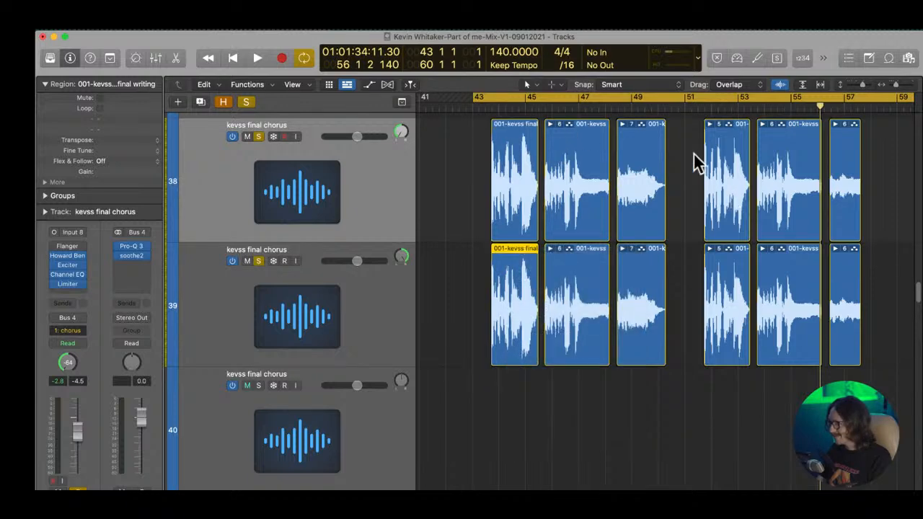
pyautogui.moveTo(871, 145); pyautogui.dragTo(566, 166)
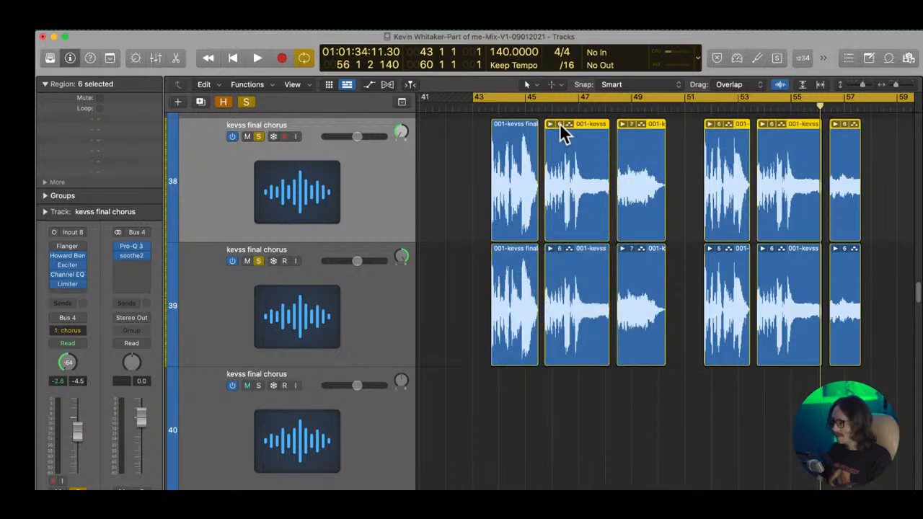
pyautogui.click(560, 124)
pyautogui.click(602, 247)
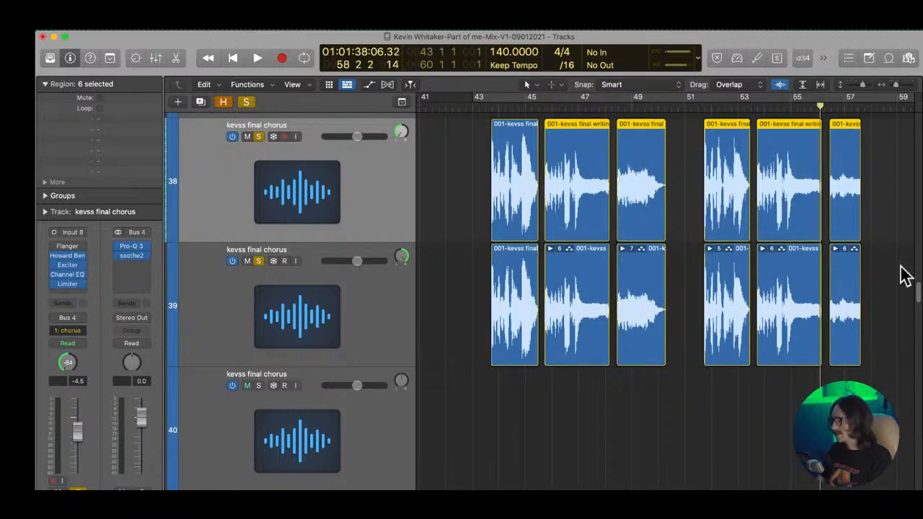
pyautogui.press('super+j')
pyautogui.press('c')
# - Flatten and merge the remaining five take folders on vocal track 39 into one region
pyautogui.moveTo(873, 304); pyautogui.dragTo(572, 295)
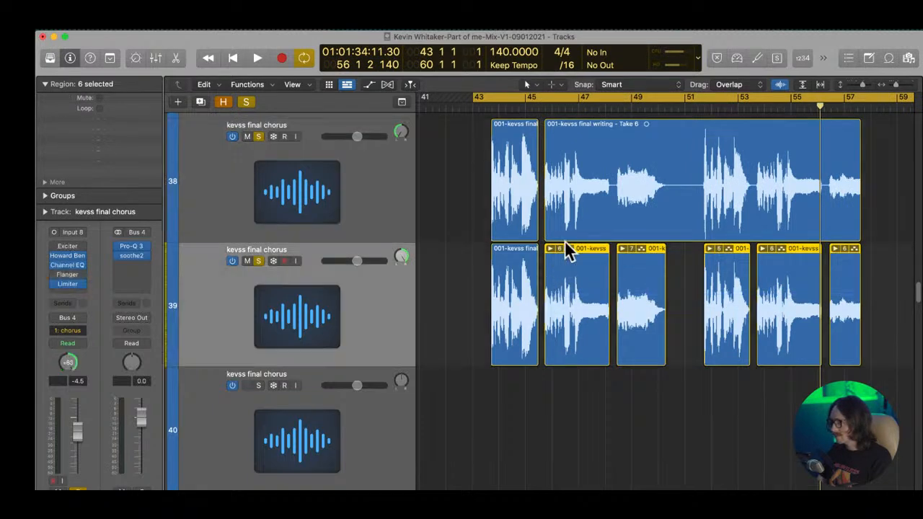
pyautogui.click(558, 250)
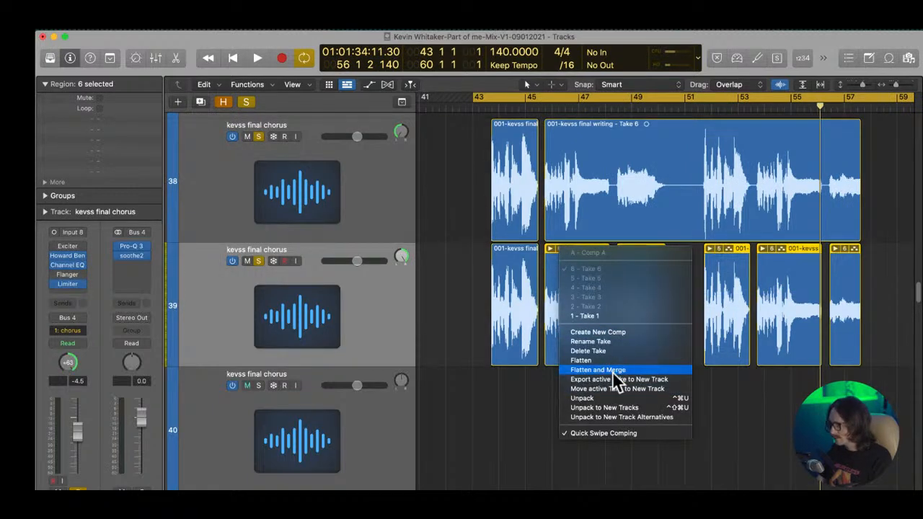
pyautogui.click(614, 372)
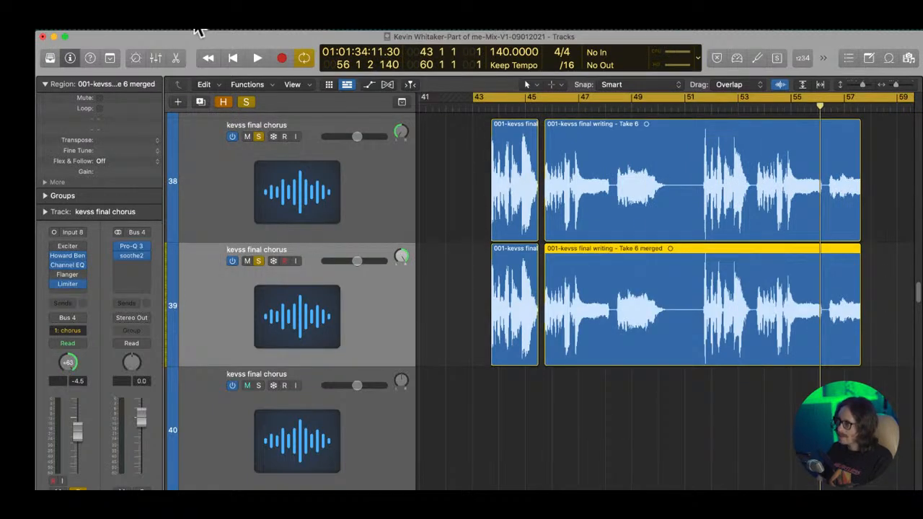
# - Save the project as a new version in the same folder, with the date in its file name changed to 09022021
pyautogui.click(121, 34)
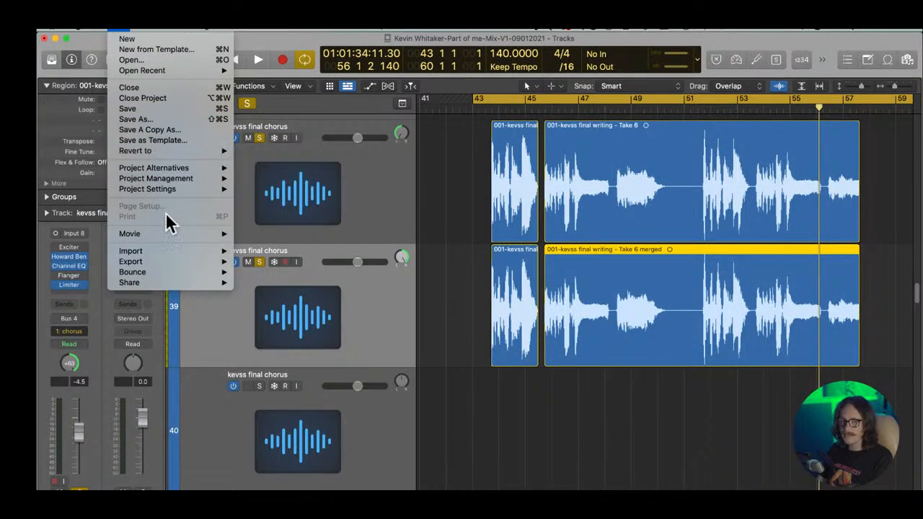
pyautogui.click(149, 120)
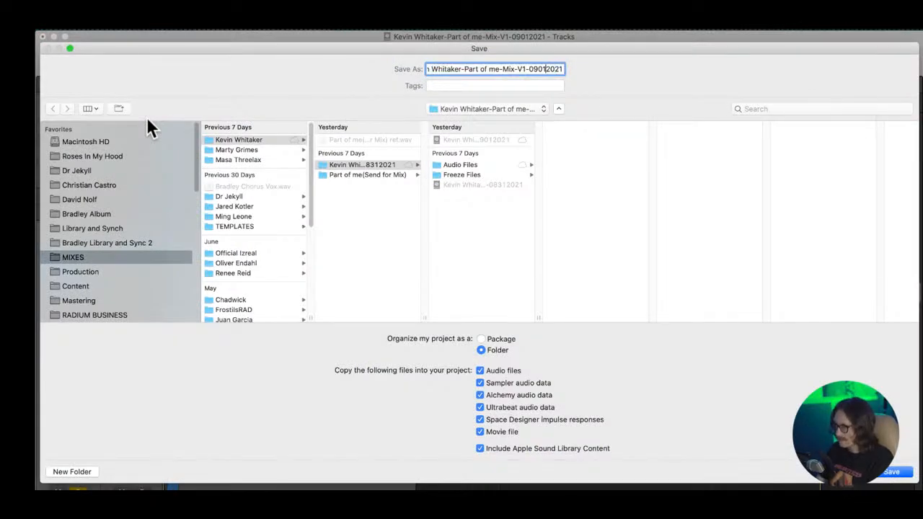
pyautogui.press('BackSpace')
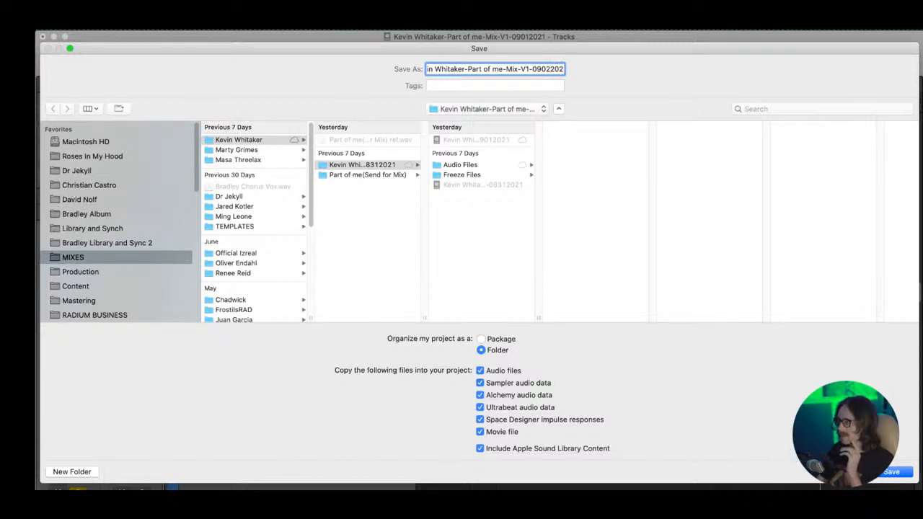
pyautogui.write('2')
pyautogui.moveTo(669, 59); pyautogui.dragTo(584, 41)
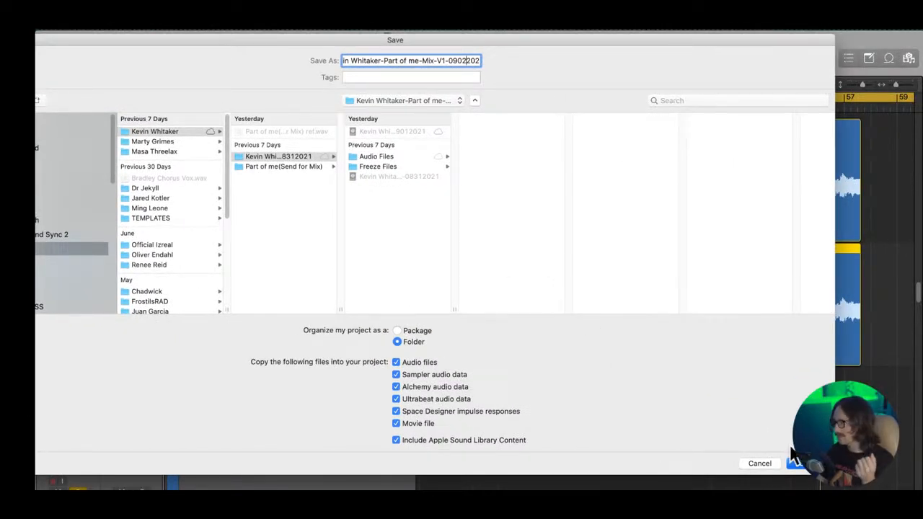
pyautogui.click(807, 467)
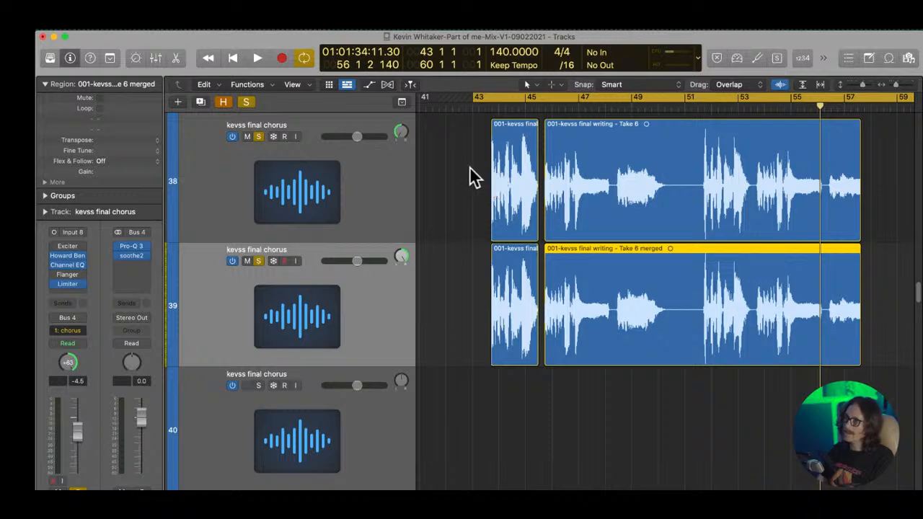
# - Set the gain of the first chorus region on both tracks 38 and 39 to -2.0 dB
pyautogui.click(517, 204)
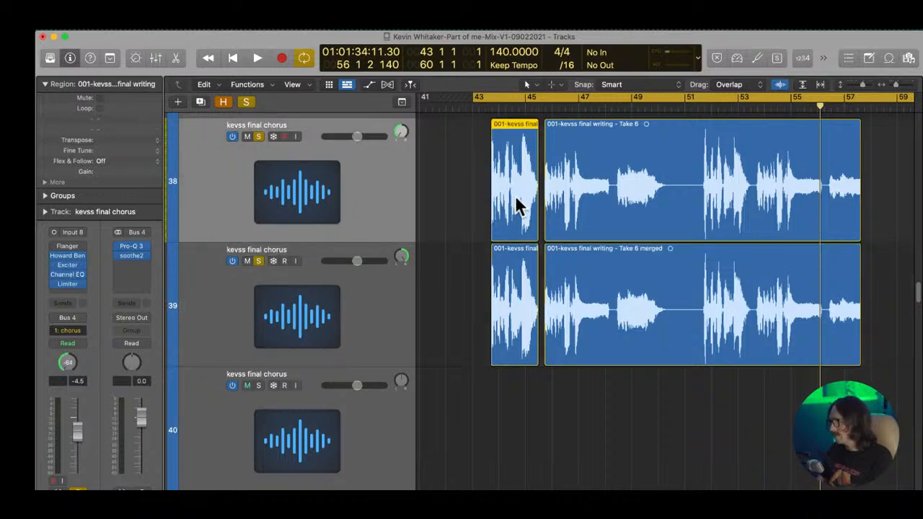
pyautogui.hotkey('ctrl', 'shift', 'Down')
pyautogui.hotkey('ctrl', 'shift', 'Down')
pyautogui.hotkey('ctrl', 'shift', 'Down')
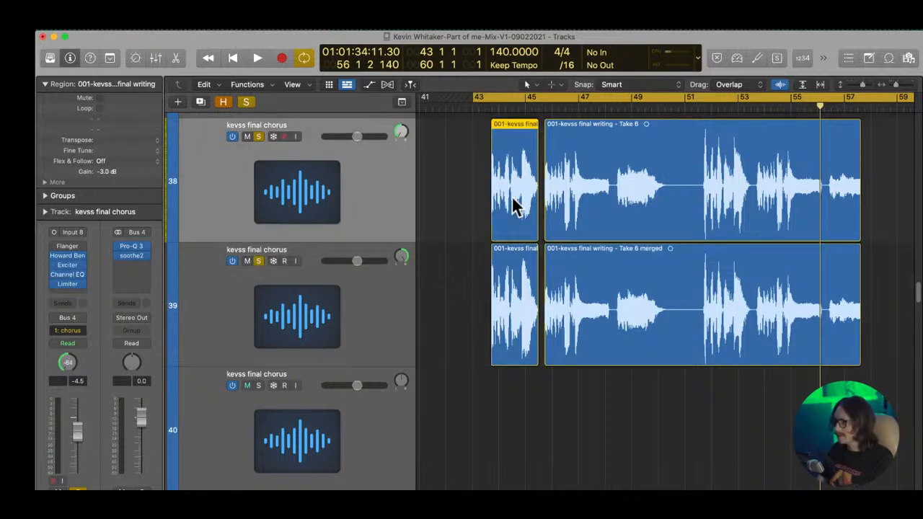
pyautogui.hotkey('ctrl', 'shift', 'Up')
pyautogui.hotkey('ctrl', 'shift', 'Up')
pyautogui.hotkey('ctrl', 'shift', 'Up')
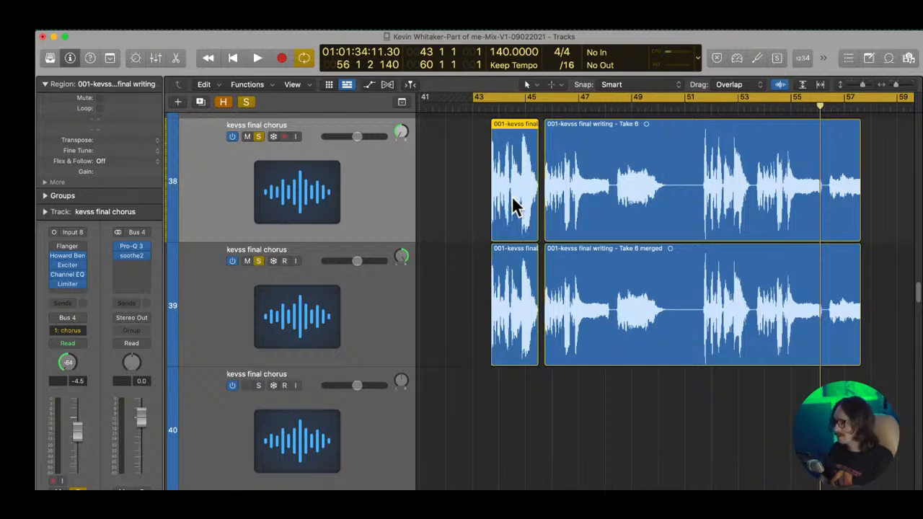
pyautogui.hotkey('ctrl', 'shift', 'Down')
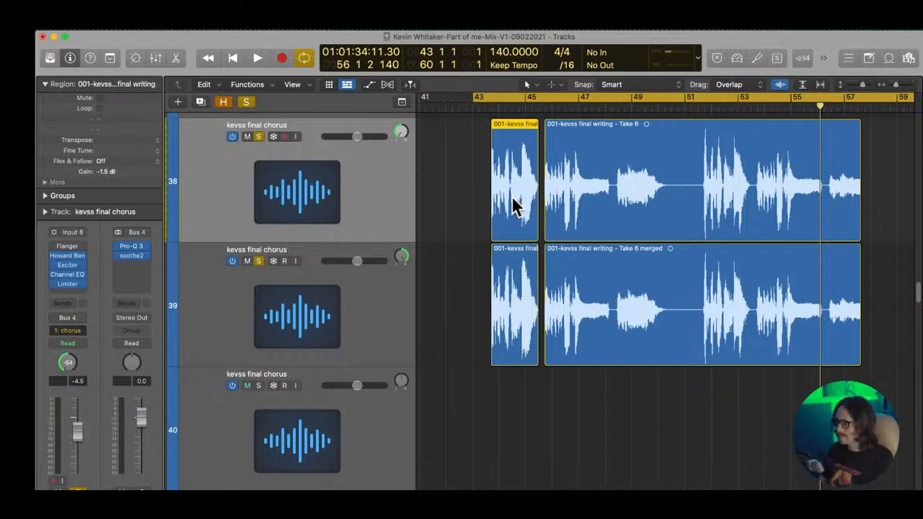
pyautogui.click(521, 285)
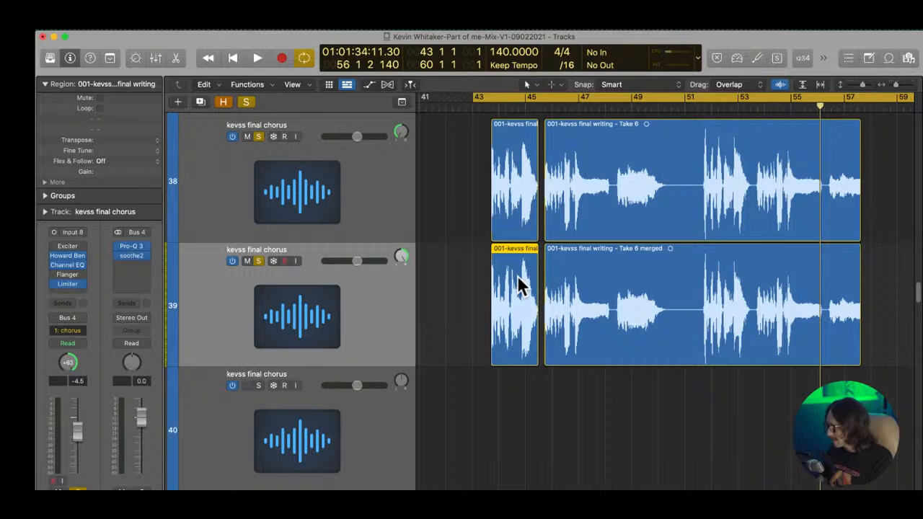
pyautogui.hotkey('ctrl', 'shift', 'Down')
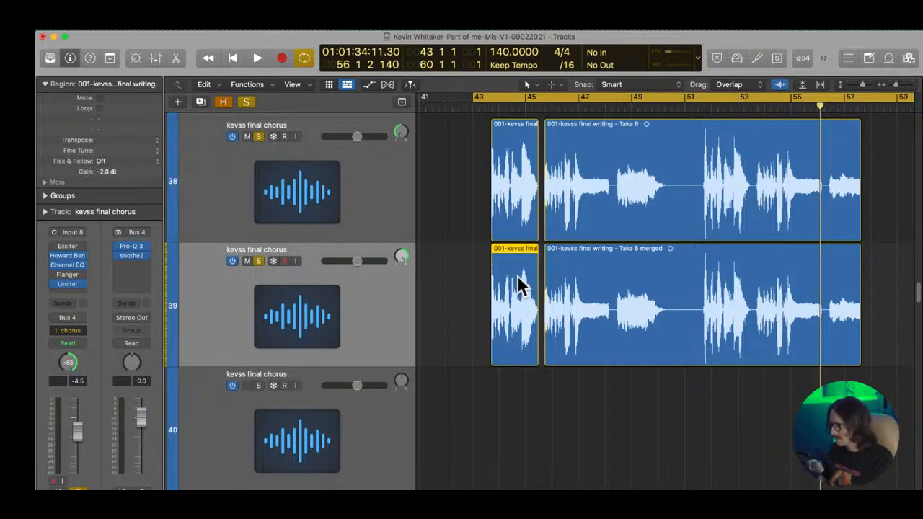
pyautogui.click(513, 171)
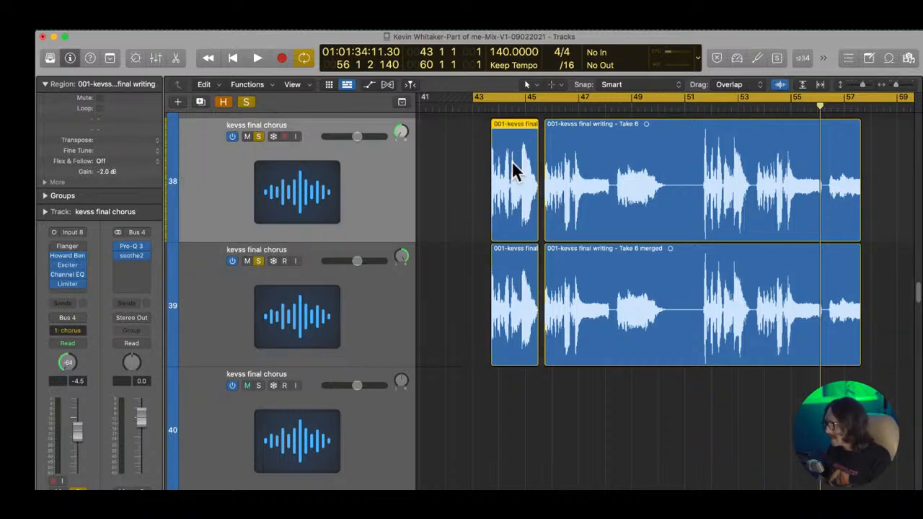
# - Split the merged vocal regions on tracks 38 and 39 in the silences just after bar 48 and midway between bars 50 and 51
pyautogui.scroll(3, 598, 230)
pyautogui.click(594, 223)
pyautogui.click(593, 393)
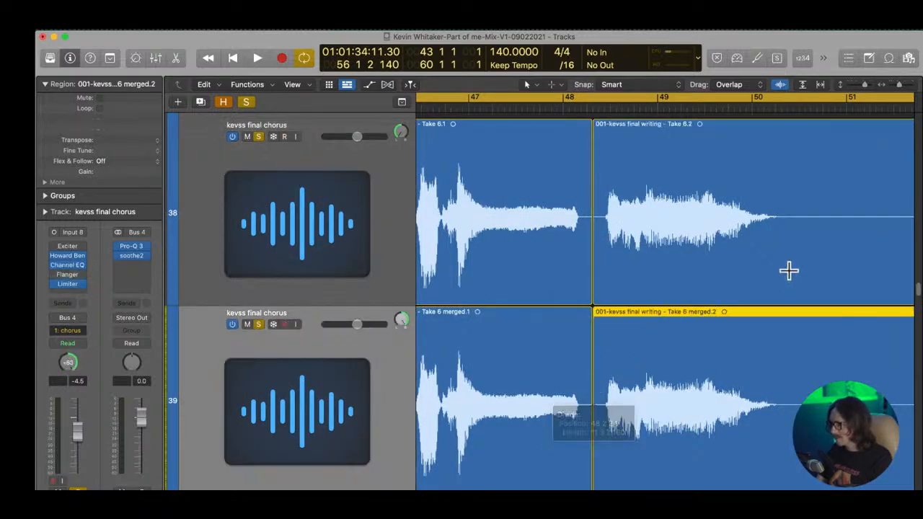
pyautogui.click(810, 198)
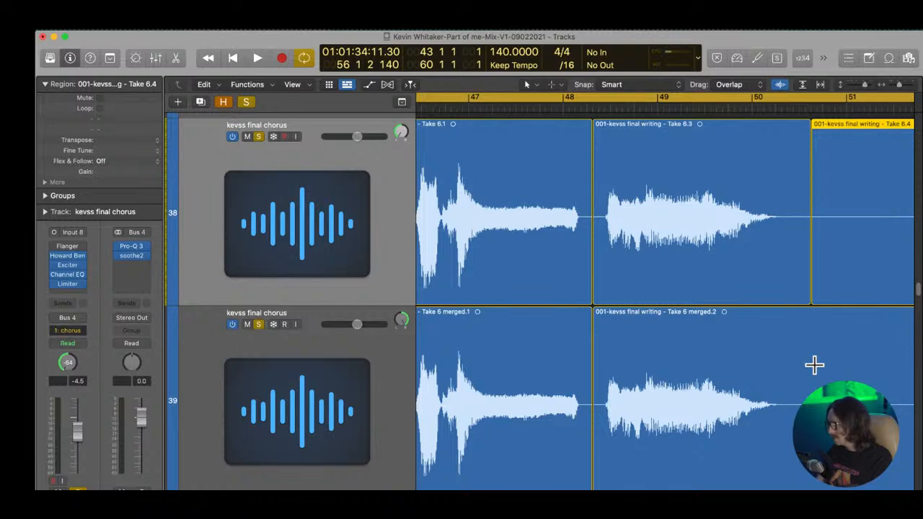
pyautogui.click(814, 365)
# - Raise the gain of the quiet region at bars 48 to 50 on track 38, and set its track 39 counterpart to +2.0 dB
pyautogui.scroll(-3, 709, 270)
pyautogui.click(628, 198)
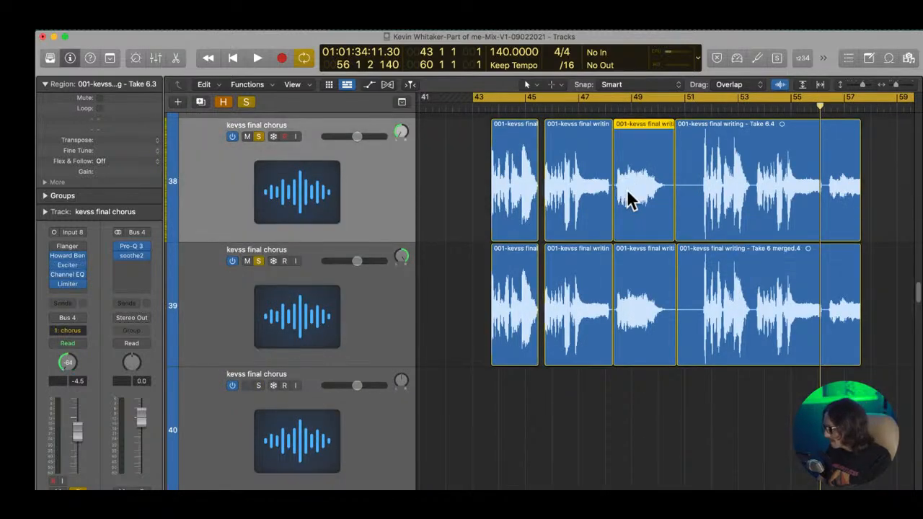
pyautogui.hotkey('ctrl', 'Up')
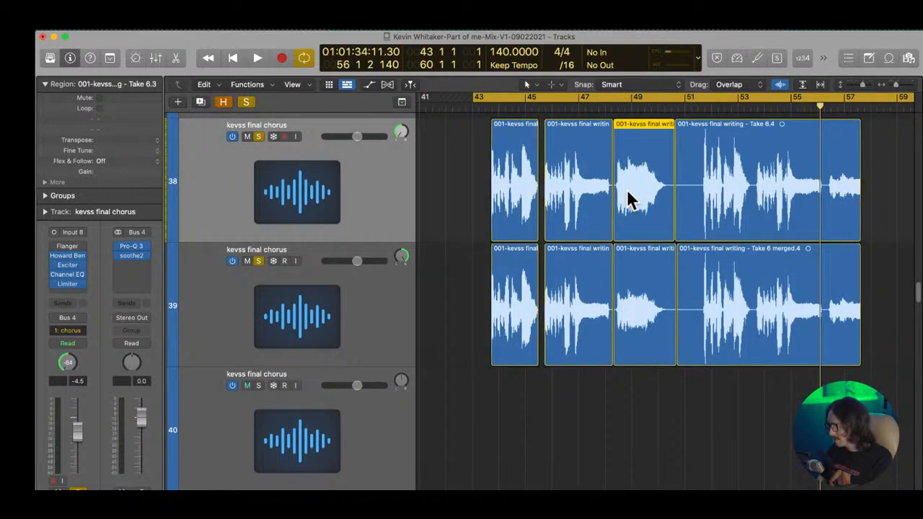
pyautogui.hotkey('ctrl', 'Down')
pyautogui.hotkey('ctrl', 'Up')
pyautogui.click(643, 303)
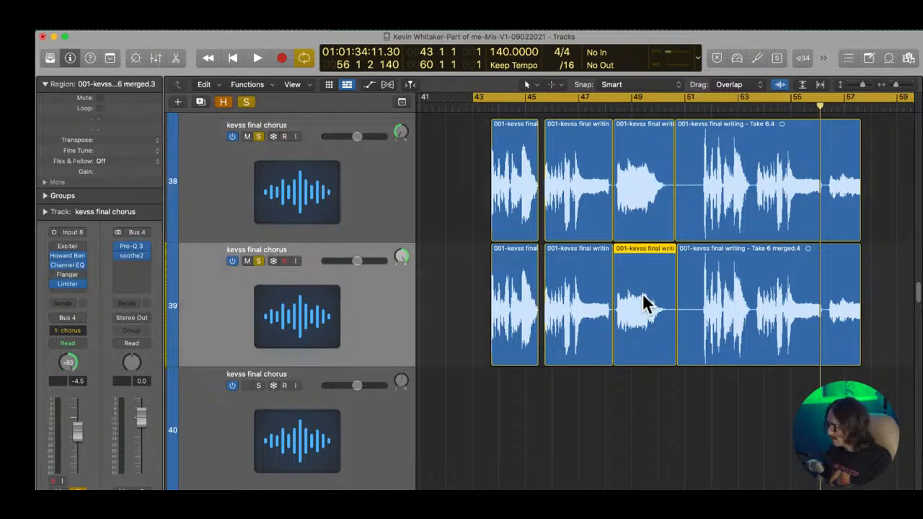
pyautogui.hotkey('ctrl', 'Up')
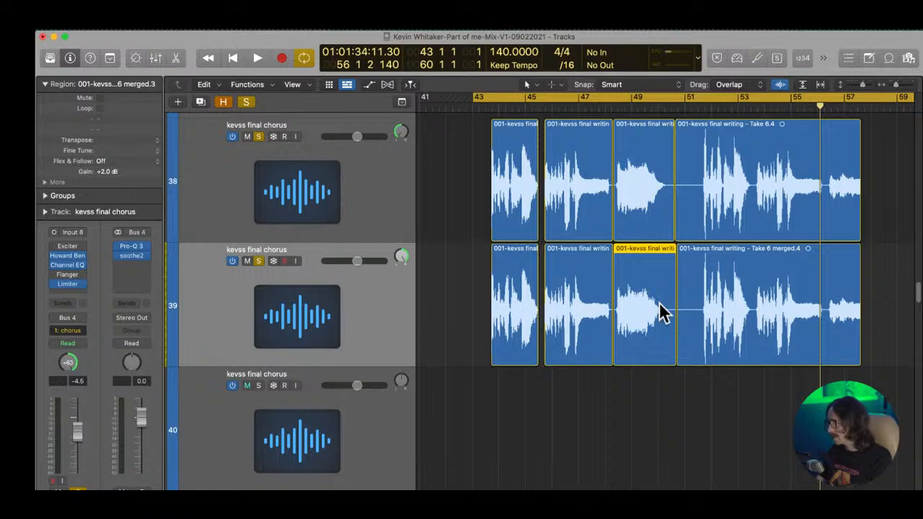
# - Split the last region on tracks 38 and 39 between bars 53 and 54, and set the first part's gain to -2.0 dB
pyautogui.click(742, 205)
pyautogui.press('z')
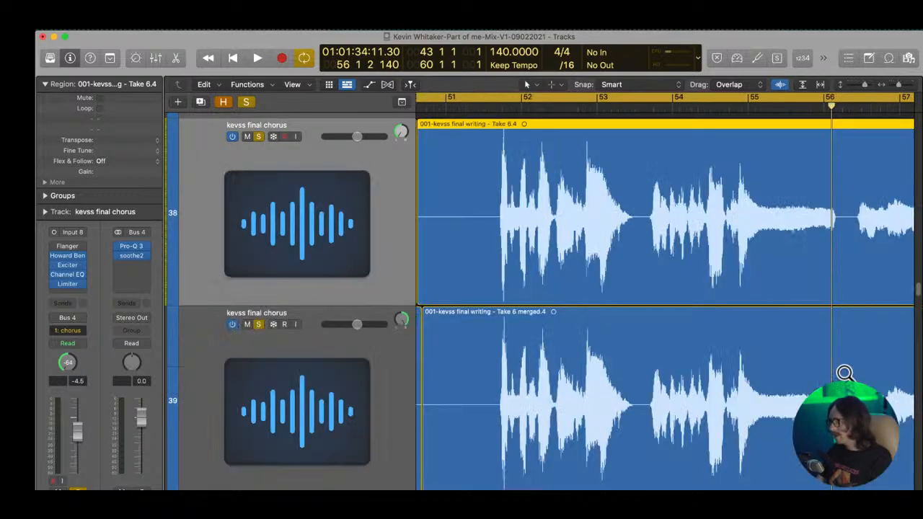
pyautogui.click(639, 221)
pyautogui.press('z')
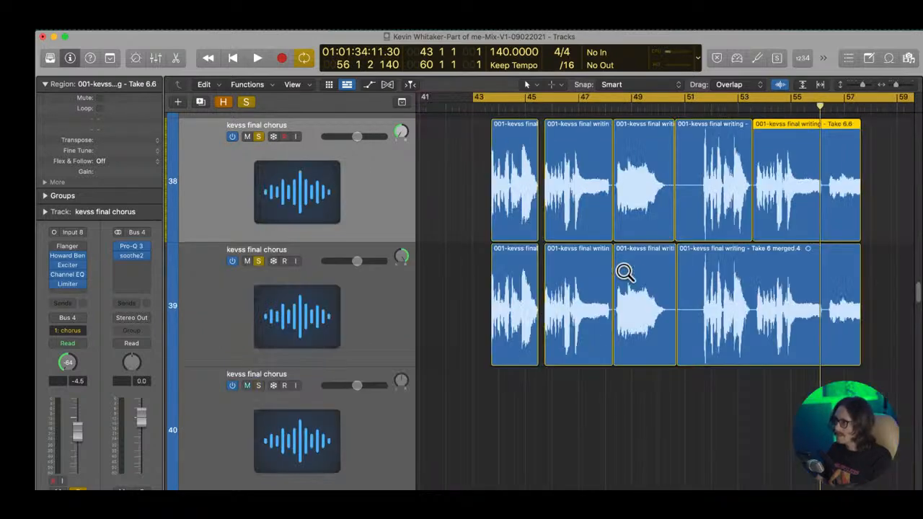
pyautogui.click(703, 220)
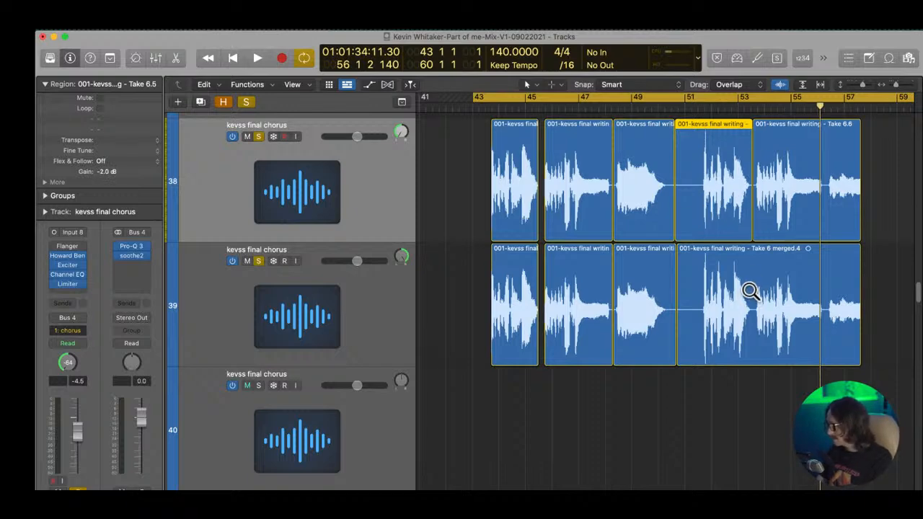
pyautogui.click(750, 287)
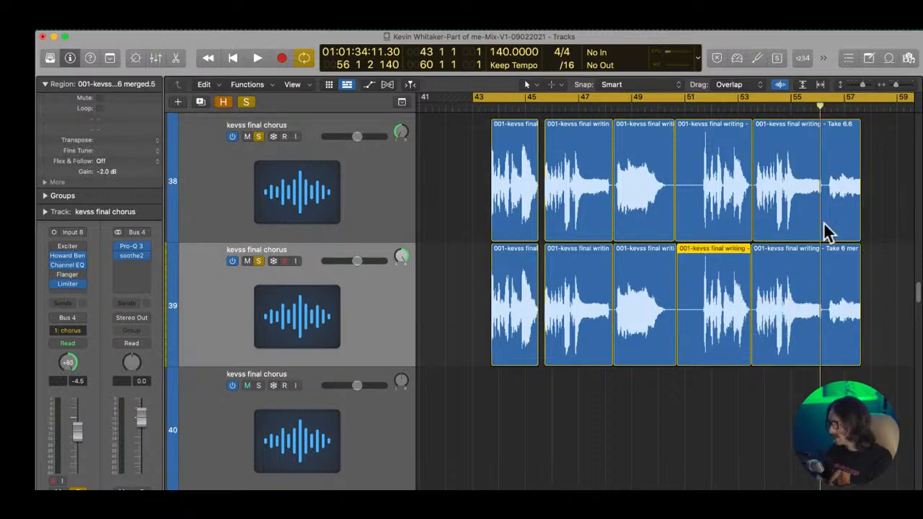
# - Split the last vocal region on tracks 38 and 39 in the silent gap after bar 56
pyautogui.click(858, 186)
pyautogui.press('z')
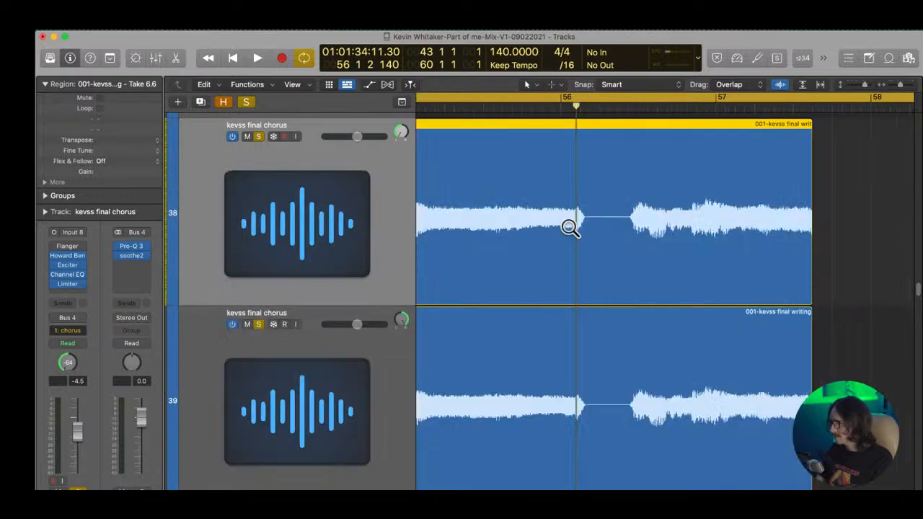
pyautogui.keyDown('shift'); pyautogui.click(603, 291); pyautogui.keyUp('shift')
pyautogui.click(615, 226)
pyautogui.press('z')
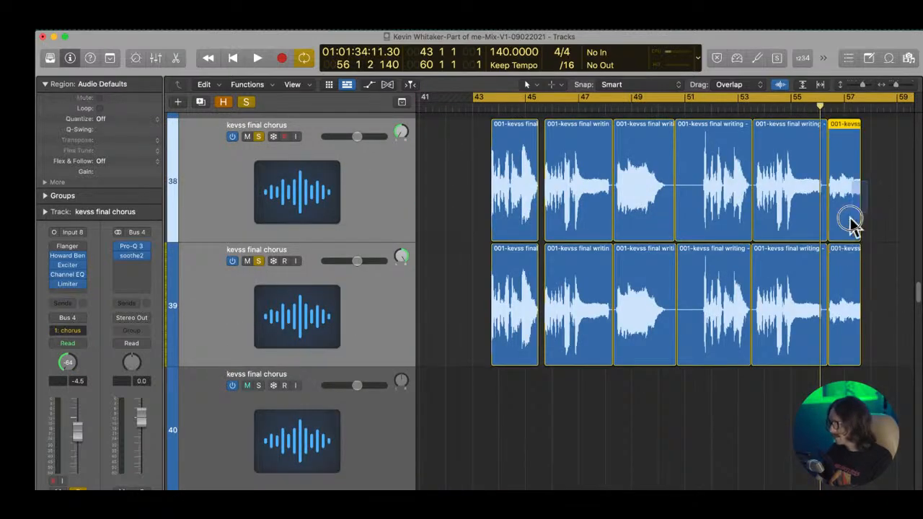
# - Select the final short regions on tracks 38 and 39 together and set their gain to +3.0 dB
pyautogui.moveTo(851, 226); pyautogui.dragTo(828, 301)
pyautogui.click(835, 206)
pyautogui.keyDown('shift'); pyautogui.click(833, 285); pyautogui.keyUp('shift')
pyautogui.hotkey('ctrl', '-')
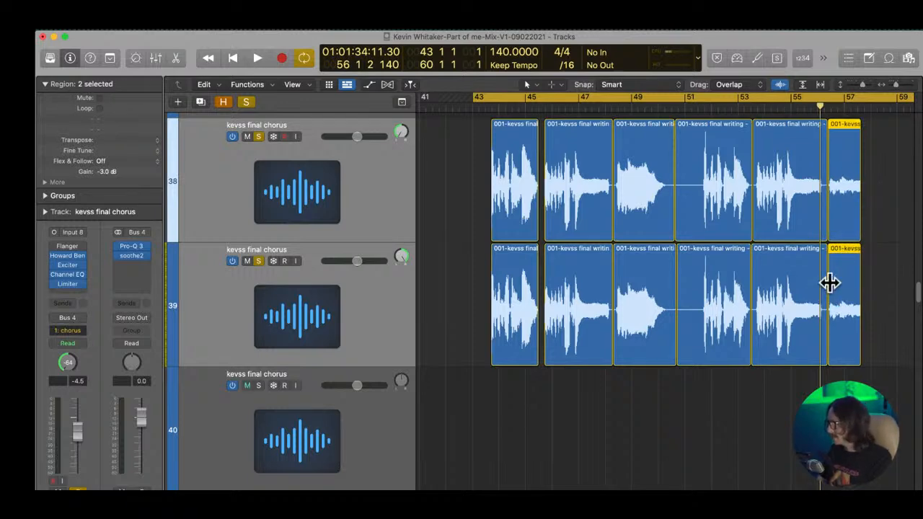
pyautogui.hotkey('ctrl', '=')
pyautogui.hotkey('ctrl', '=')
pyautogui.hotkey('ctrl', '=')
pyautogui.hotkey('ctrl', '=')
pyautogui.hotkey('ctrl', '=')
pyautogui.hotkey('ctrl', '=')
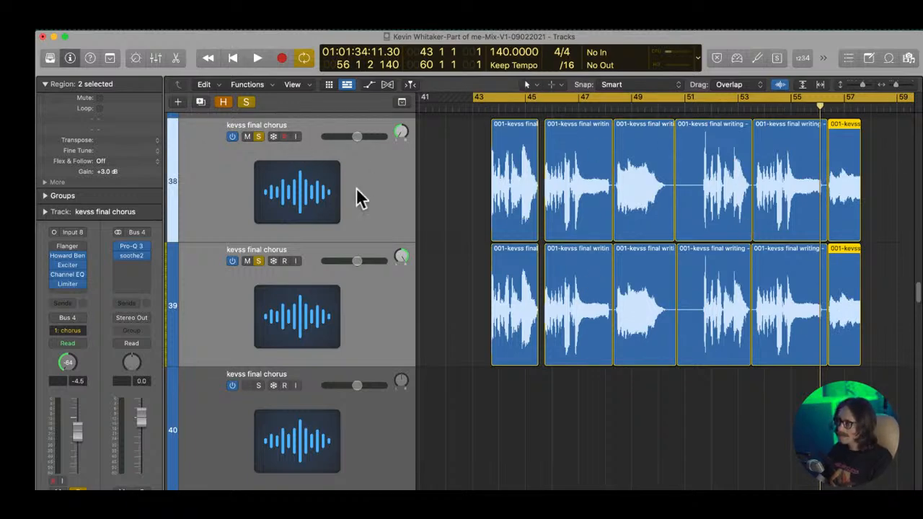
# - Hide the region settings and select the Lead Vox-verse track
pyautogui.click(45, 84)
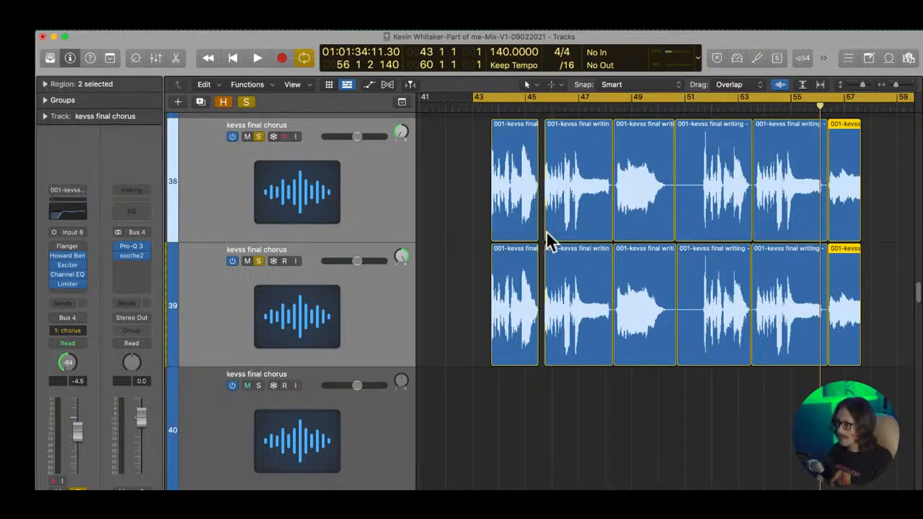
pyautogui.press('z')
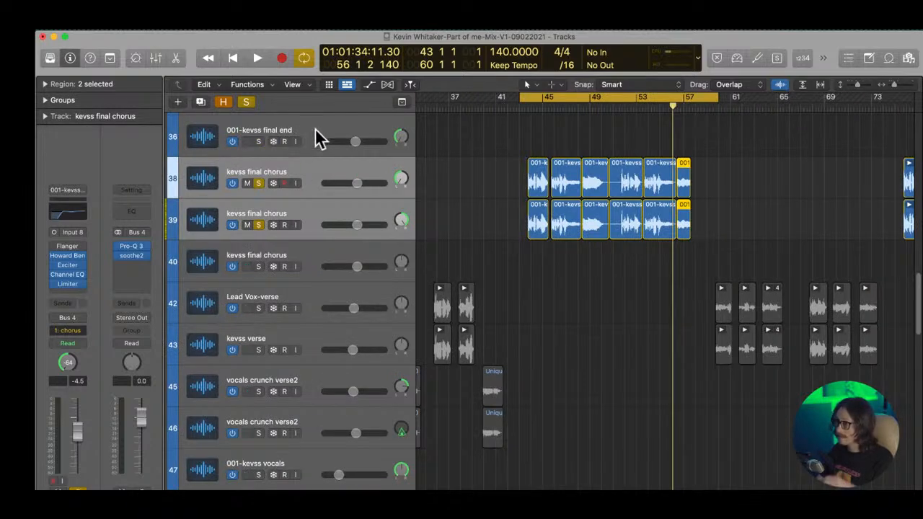
pyautogui.click(307, 308)
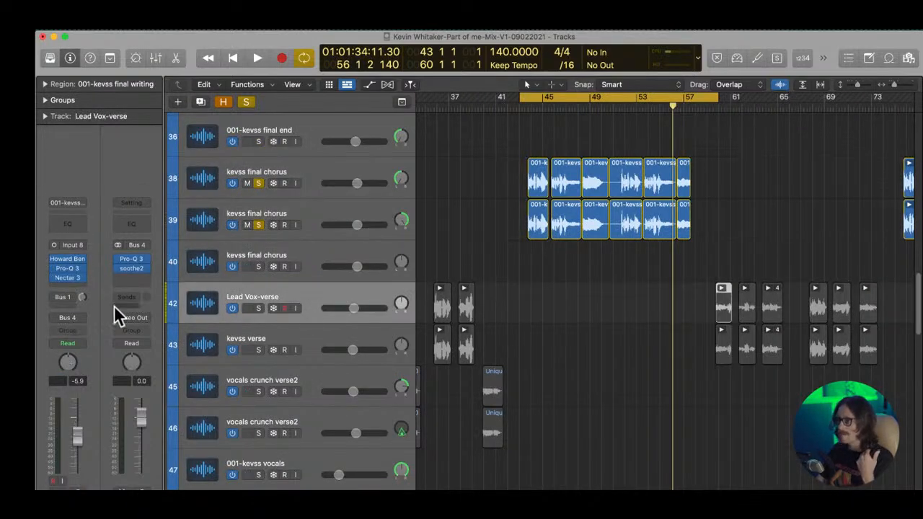
# - Move the Lead Vox-verse and kevss verse tracks together to directly above the unsoloed kevss final chorus track
pyautogui.click(304, 339)
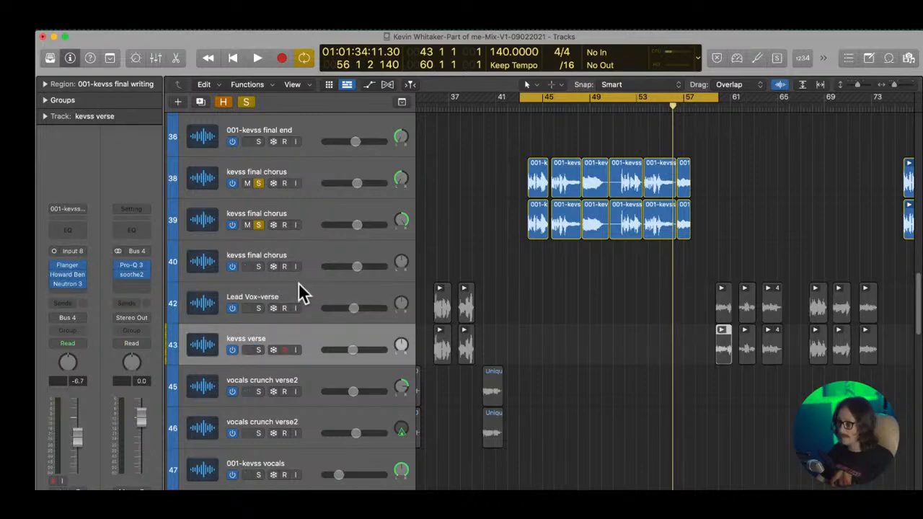
pyautogui.keyDown('shift'); pyautogui.click(321, 297); pyautogui.keyUp('shift')
pyautogui.moveTo(321, 297); pyautogui.dragTo(330, 258)
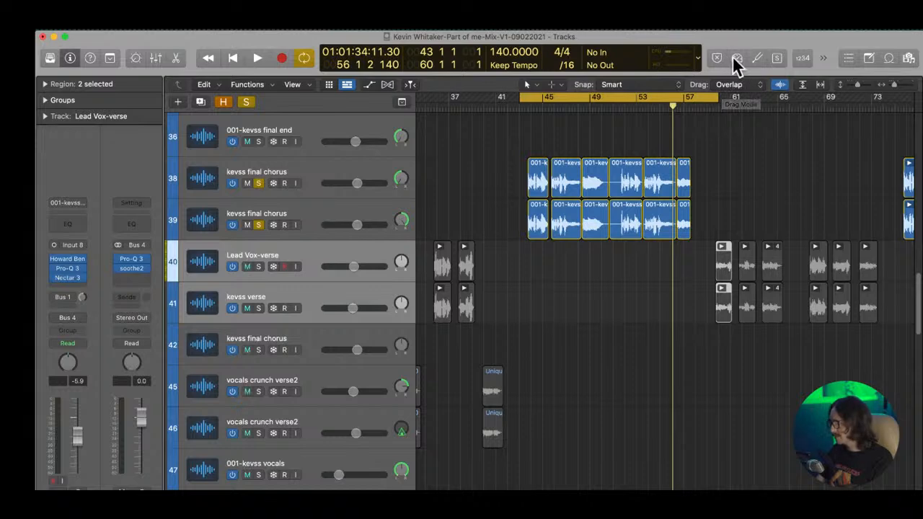
pyautogui.press('super+Tab')
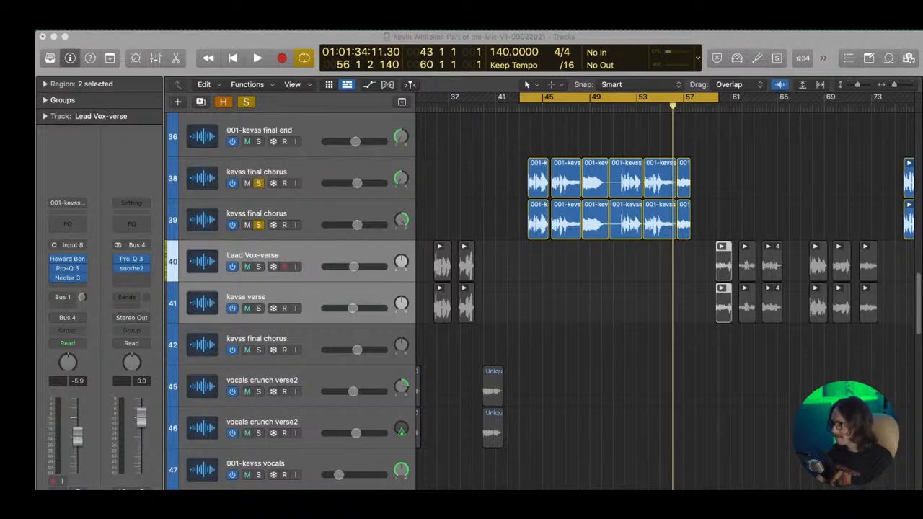
pyautogui.click(679, 334)
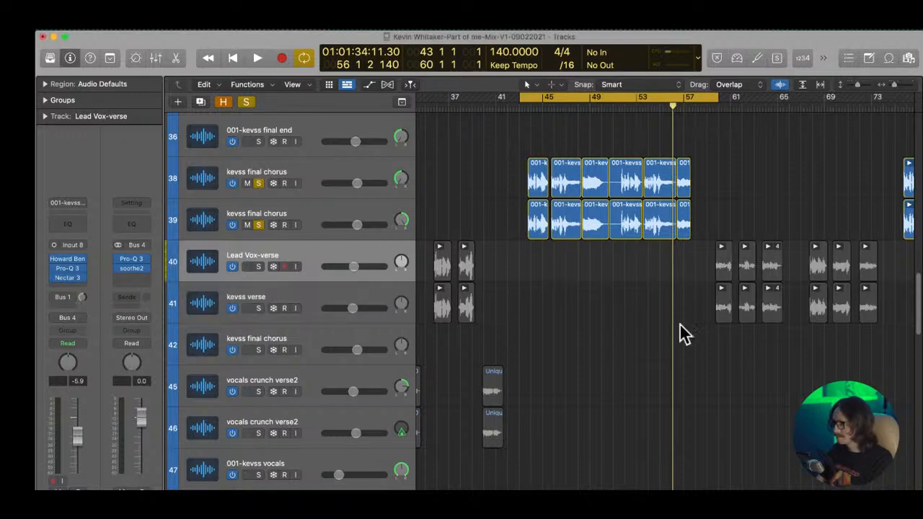
# - Audition the two soloed kevss final chorus tracks, centre the pan of track 38 and take track 39 out of solo
pyautogui.press('space')
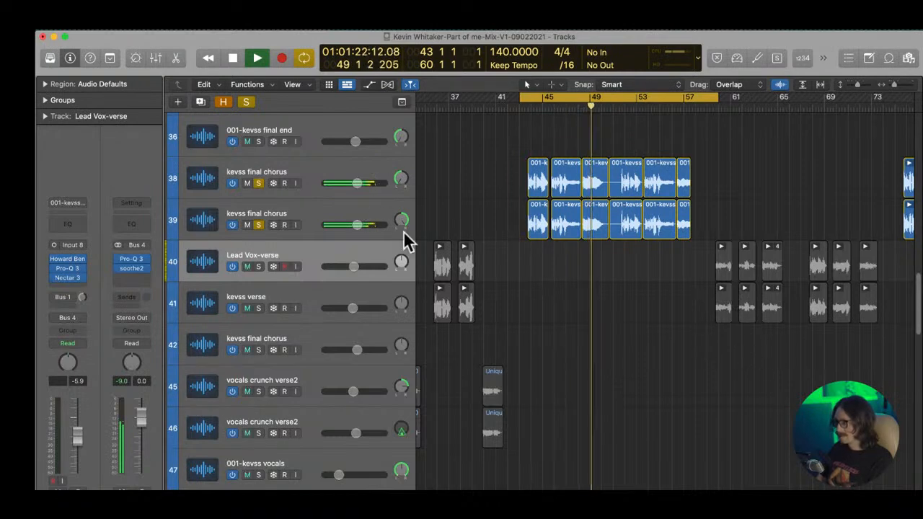
pyautogui.press('space')
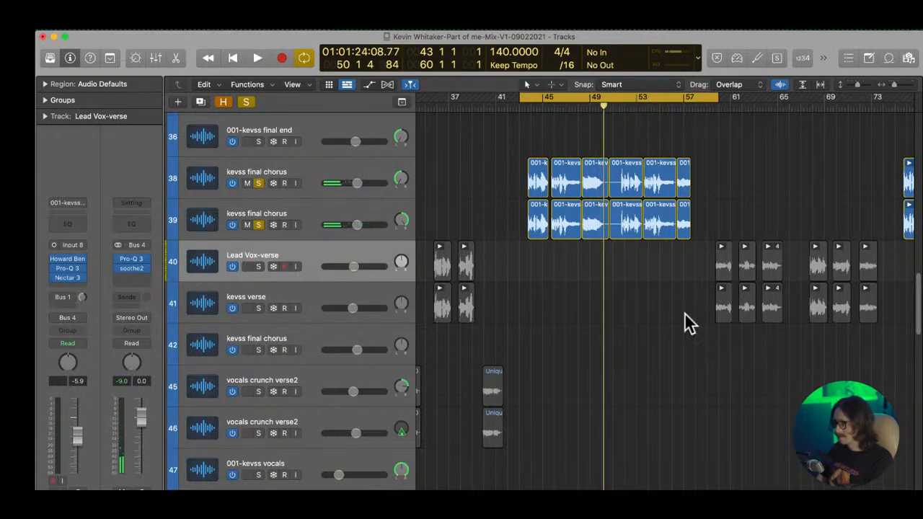
pyautogui.click(304, 171)
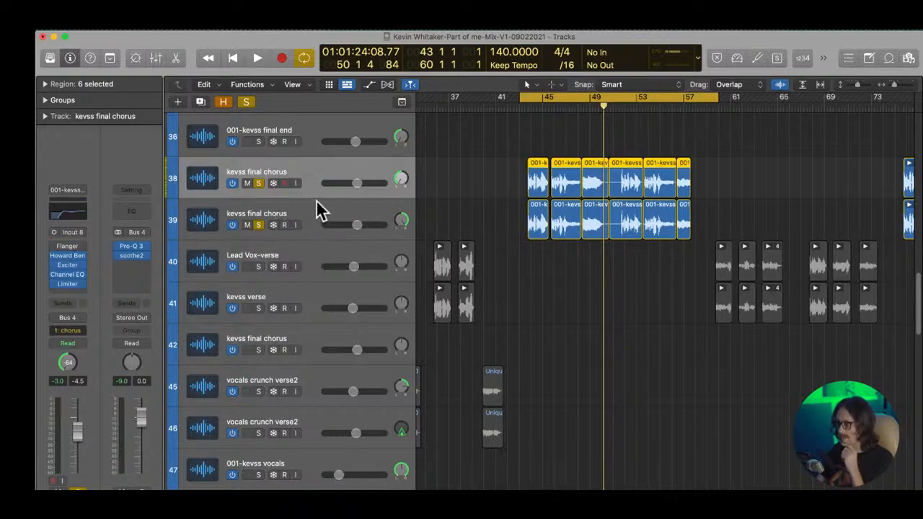
pyautogui.keyDown('alt'); pyautogui.click(402, 180); pyautogui.keyUp('alt')
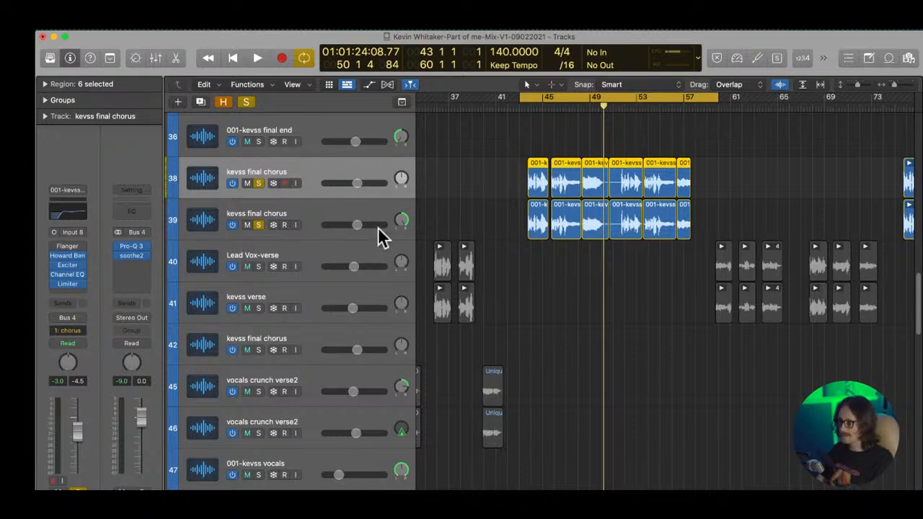
pyautogui.click(258, 224)
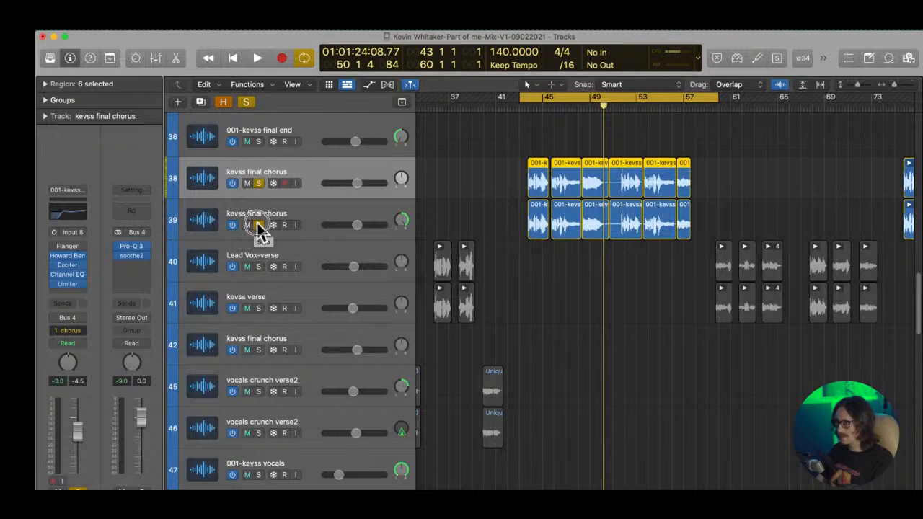
pyautogui.click(584, 358)
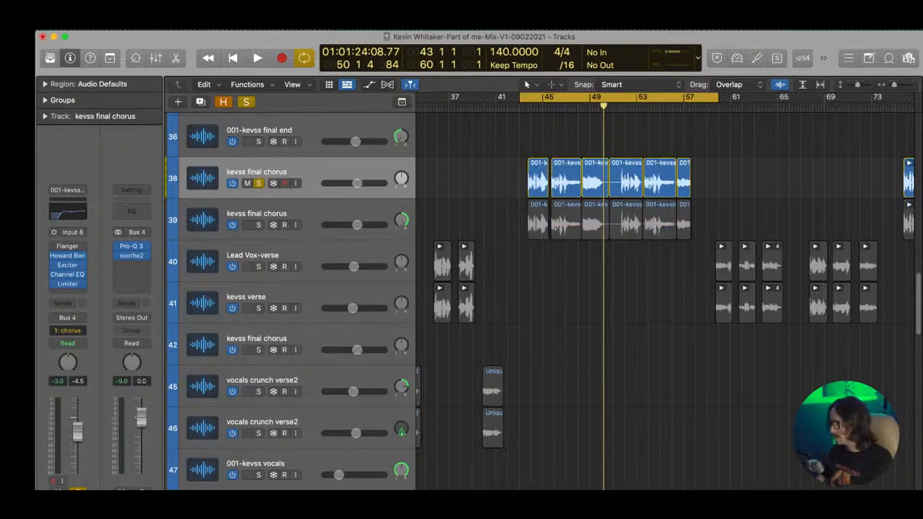
# - Raise the volume of kevss final chorus track 38 and its chorus group to -3.2 dB during playback
pyautogui.press('space')
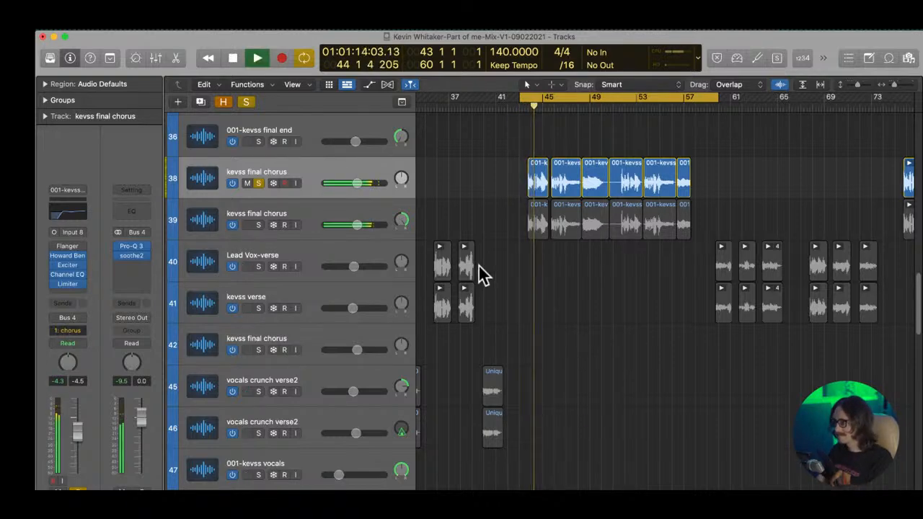
pyautogui.click(358, 182)
pyautogui.moveTo(358, 183); pyautogui.dragTo(360, 183)
pyautogui.click(354, 183)
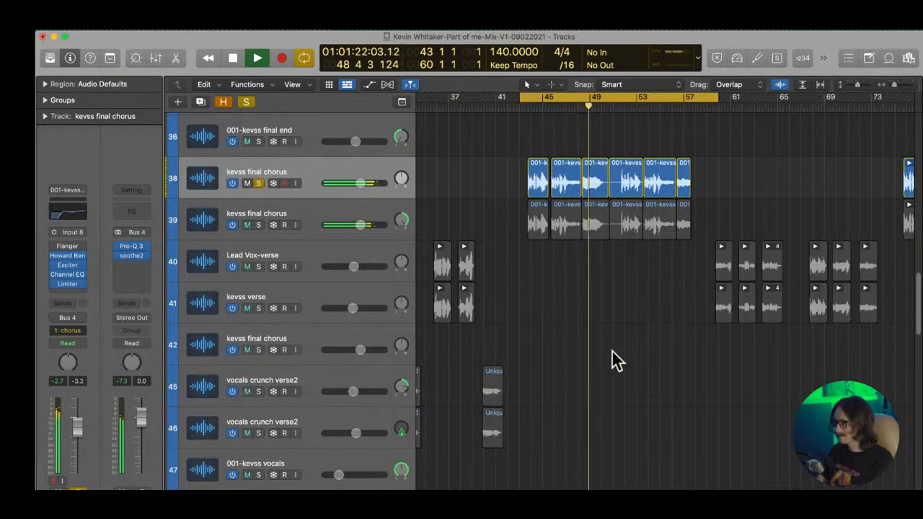
pyautogui.press('space')
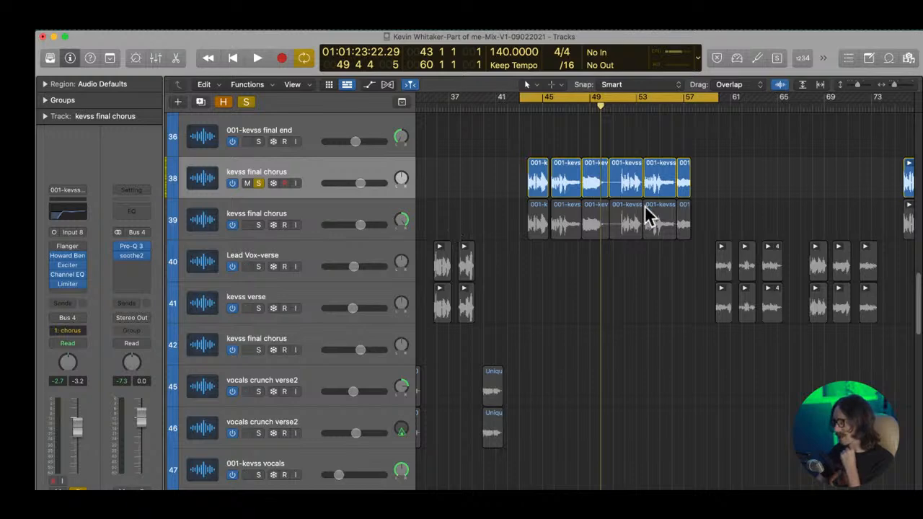
# - Centre the pan of kevss final chorus track 39 and solo it alongside track 38
pyautogui.click(339, 212)
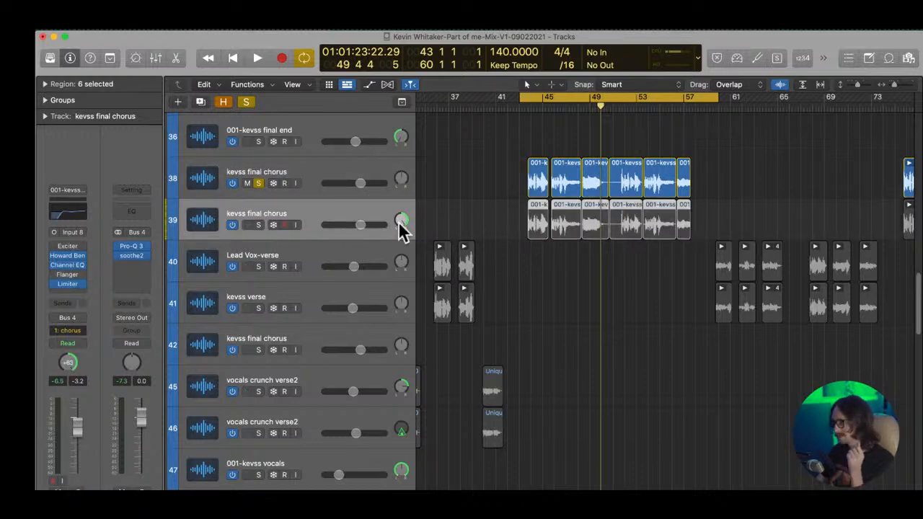
pyautogui.keyDown('alt'); pyautogui.click(401, 220); pyautogui.keyUp('alt')
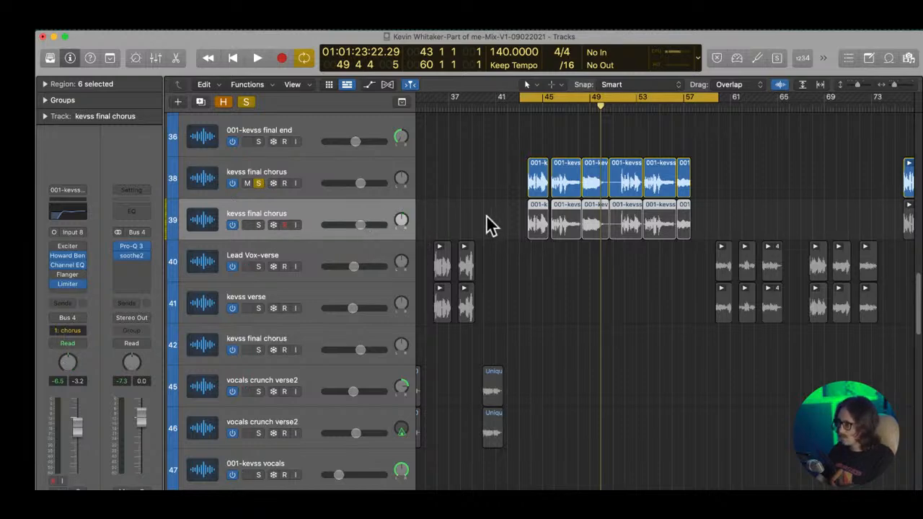
pyautogui.click(259, 225)
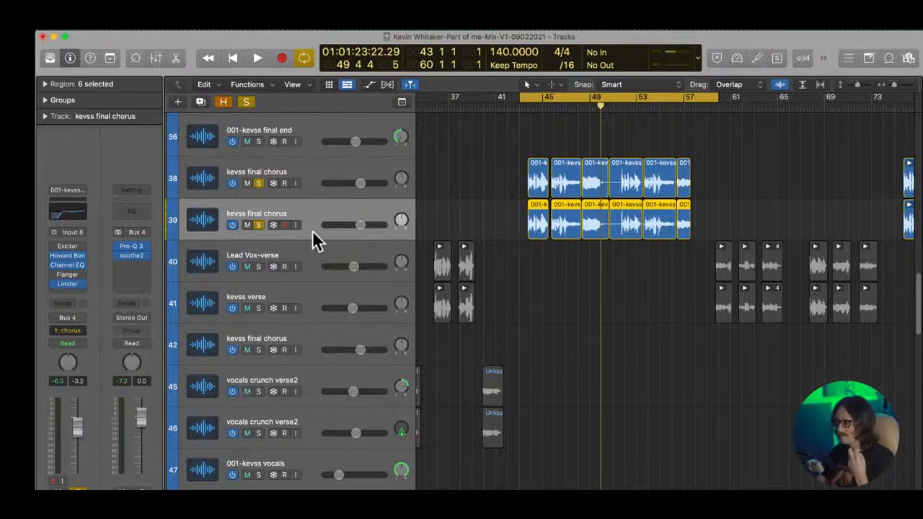
# - Replace the Exciter insert on kevss final chorus track 39 with Antares Auto-Tune Pro
pyautogui.click(83, 253)
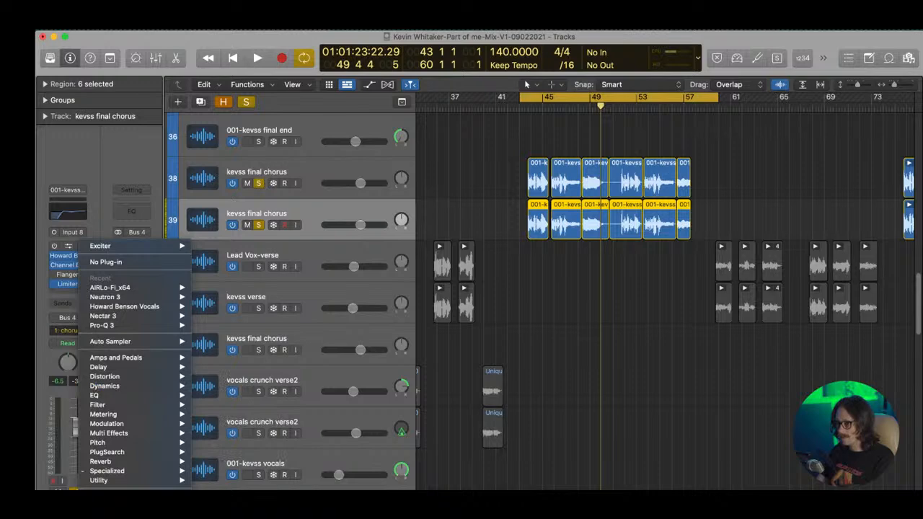
pyautogui.moveTo(108, 489)
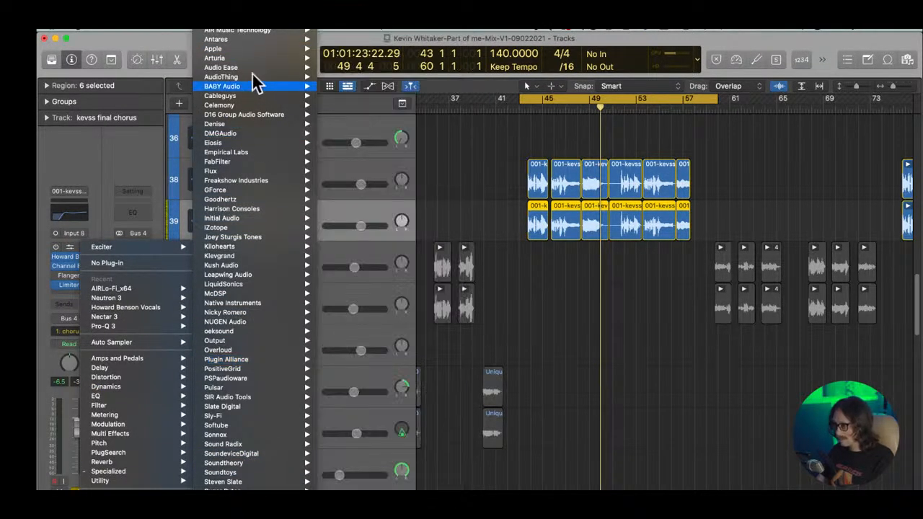
pyautogui.moveTo(254, 57)
pyautogui.moveTo(332, 59)
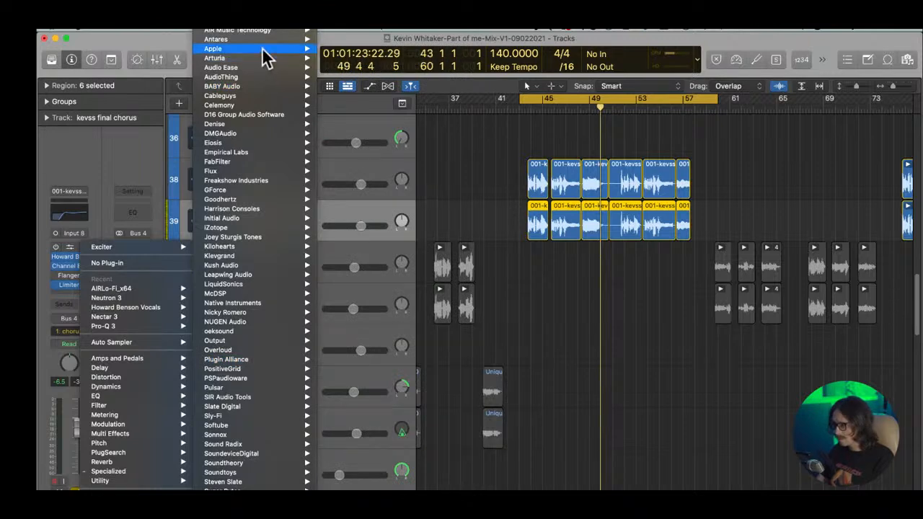
pyautogui.moveTo(269, 40)
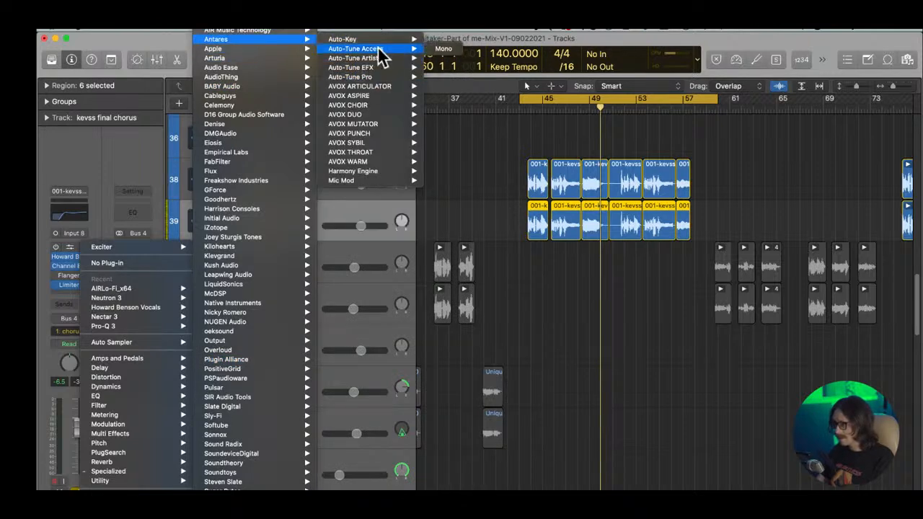
pyautogui.moveTo(374, 78)
pyautogui.press('Escape')
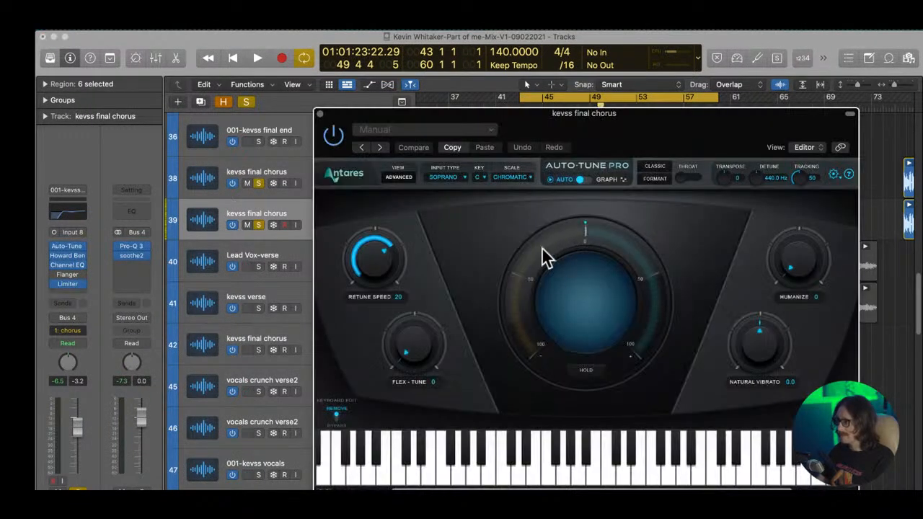
# - Enable Formant in Auto-Tune Pro and set Throat to 158 while auditioning the chorus vocals
pyautogui.moveTo(613, 114); pyautogui.dragTo(411, 99)
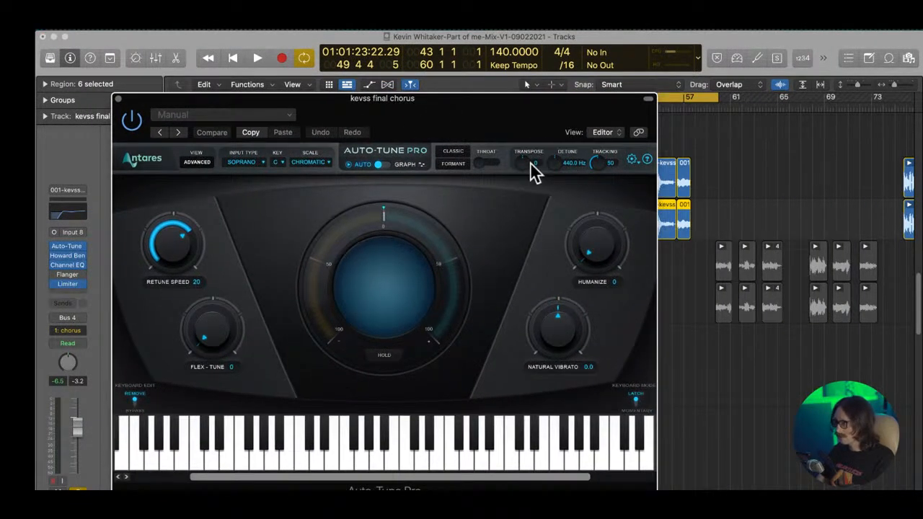
pyautogui.click(452, 163)
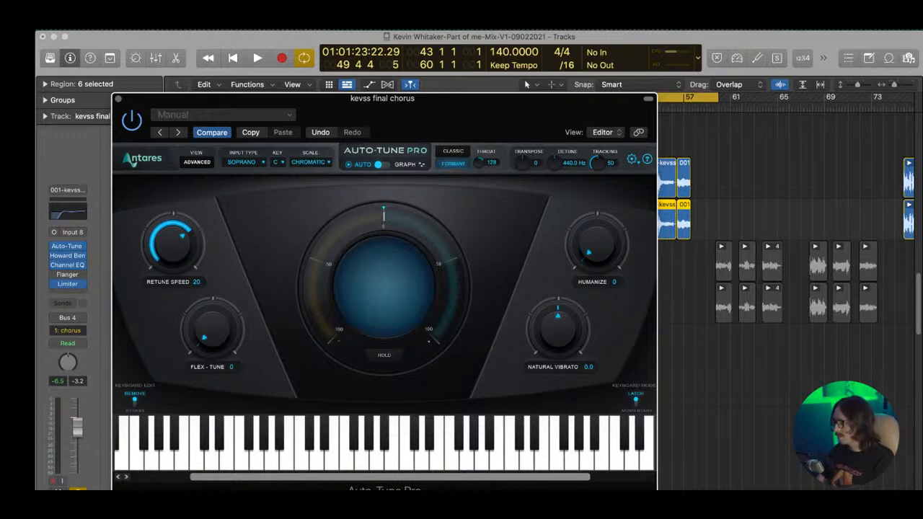
pyautogui.click(777, 131)
pyautogui.press('space')
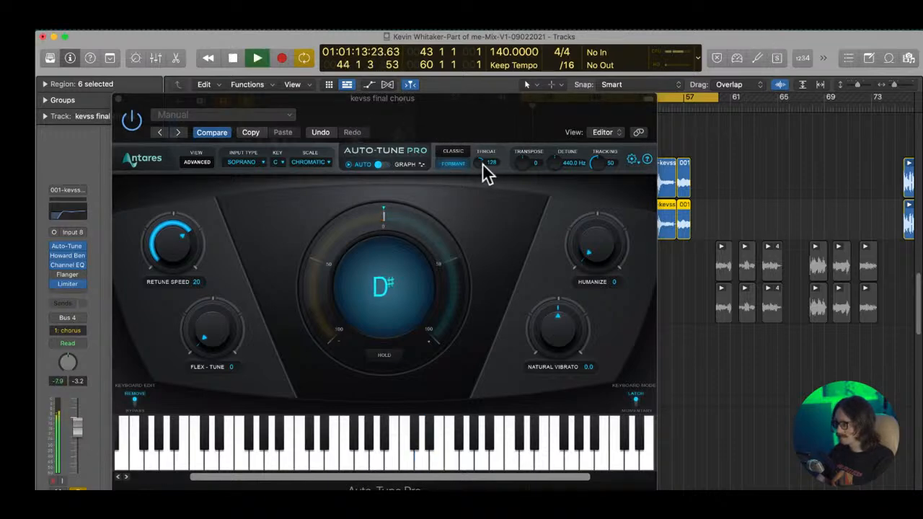
pyautogui.moveTo(481, 164); pyautogui.dragTo(468, 121)
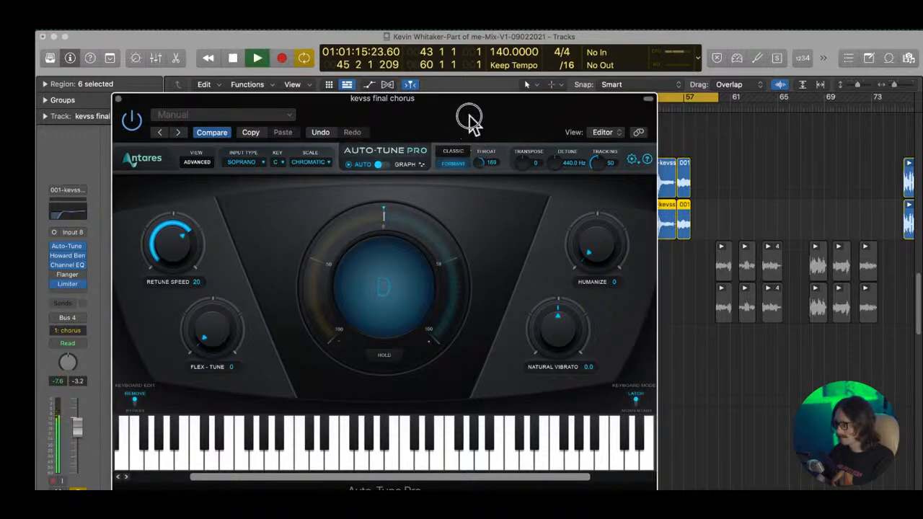
pyautogui.moveTo(481, 164)
pyautogui.mouseDown()
pyautogui.moveTo(483, 180)
pyautogui.moveTo(479, 166)
pyautogui.mouseUp()
pyautogui.moveTo(163, 97); pyautogui.dragTo(362, 107)
pyautogui.press('space')
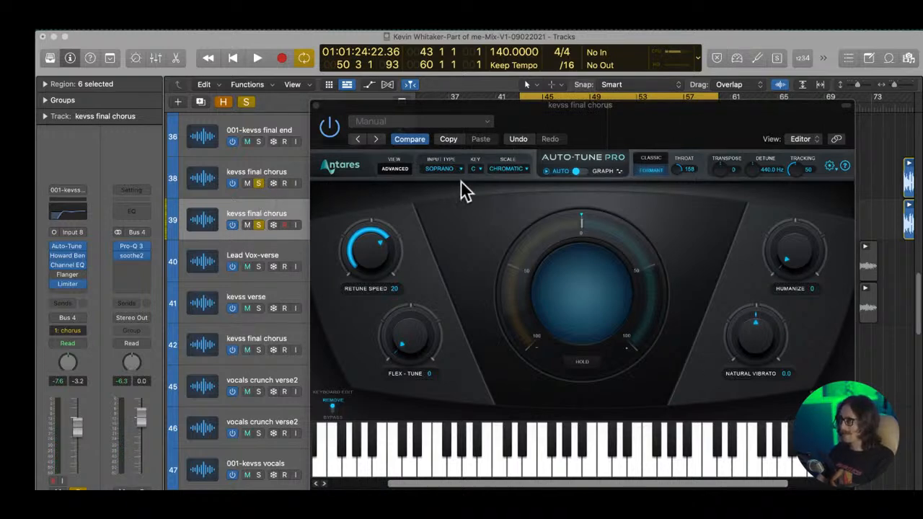
# - Set Auto-Tune Pro's input type to Alto/Tenor, the key to G# (Ab) and the scale to Major
pyautogui.click(441, 168)
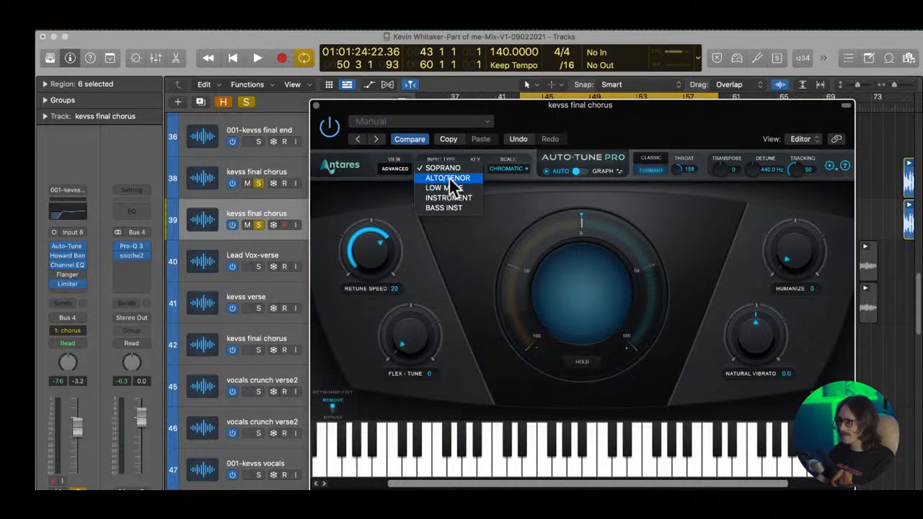
pyautogui.click(449, 179)
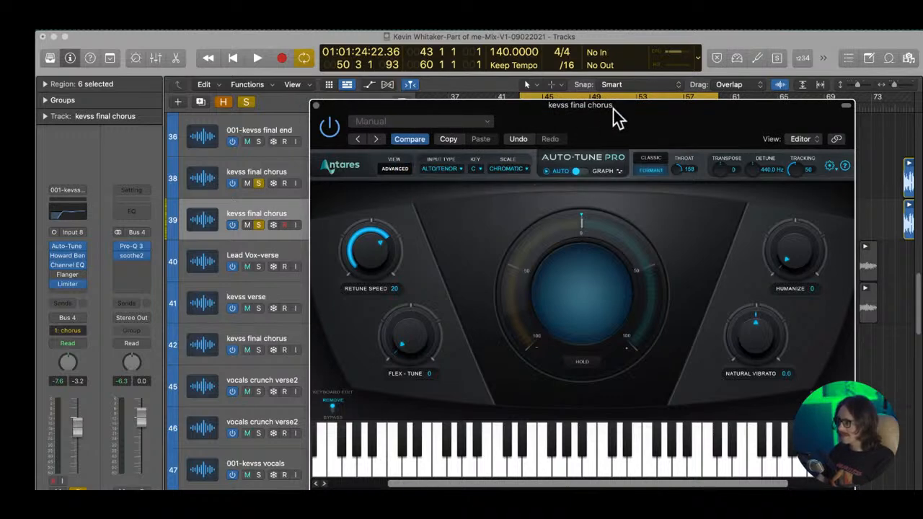
pyautogui.moveTo(617, 126); pyautogui.dragTo(597, 182)
pyautogui.click(457, 223)
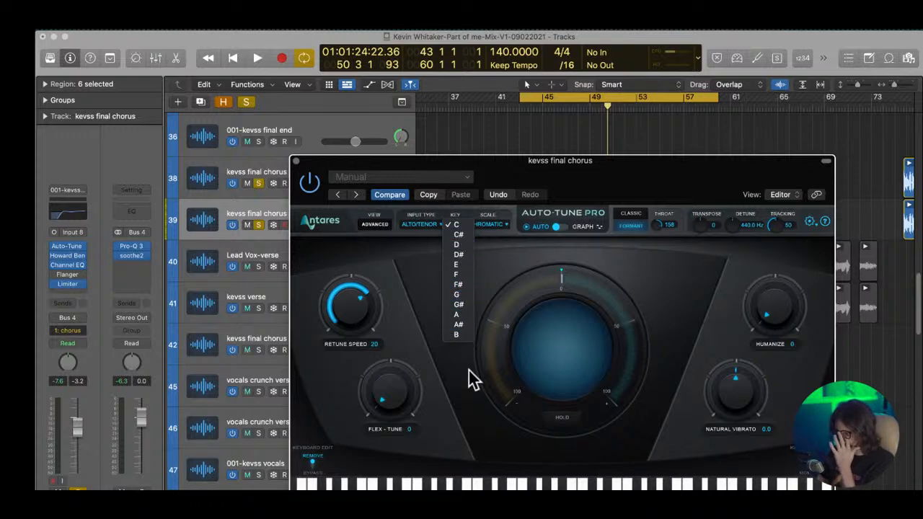
pyautogui.click(462, 303)
pyautogui.click(493, 224)
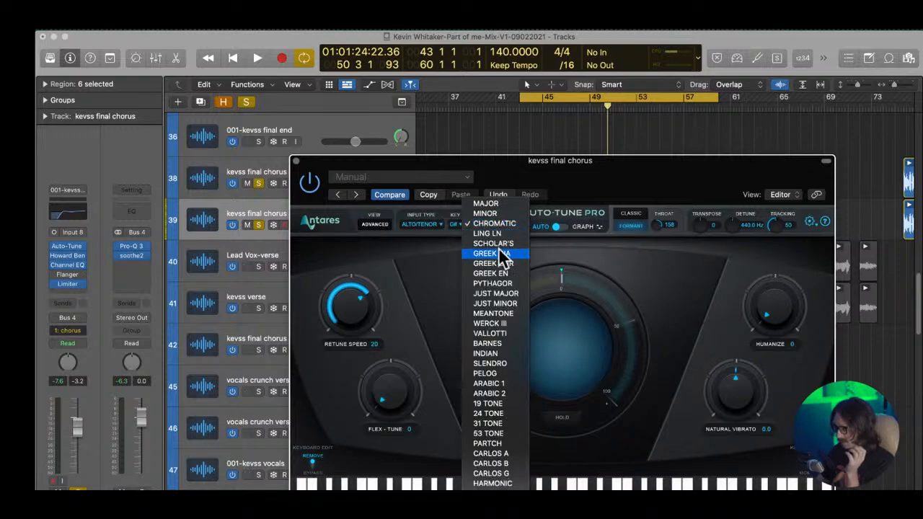
pyautogui.click(499, 203)
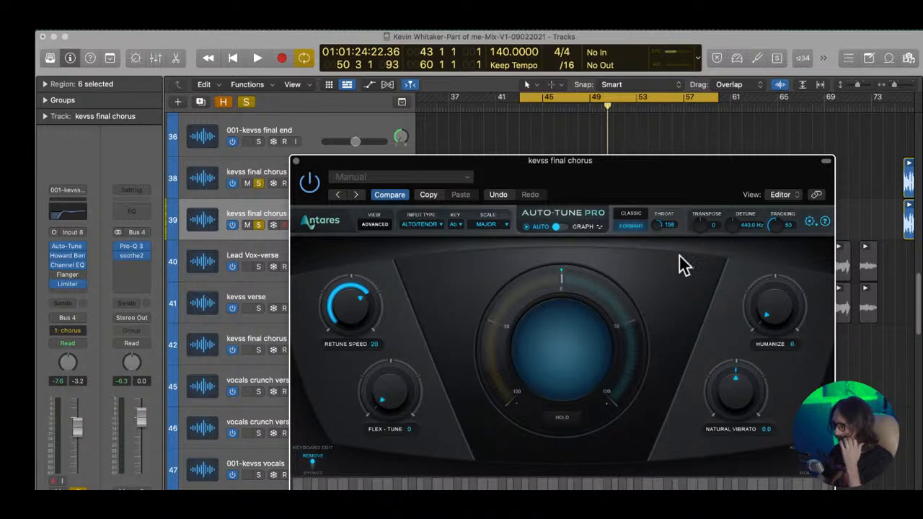
# - Open the Arcade instrument on a synth track and dismiss its missing-samples notice to check the loop kit's key
pyautogui.moveTo(570, 161); pyautogui.dragTo(588, 399)
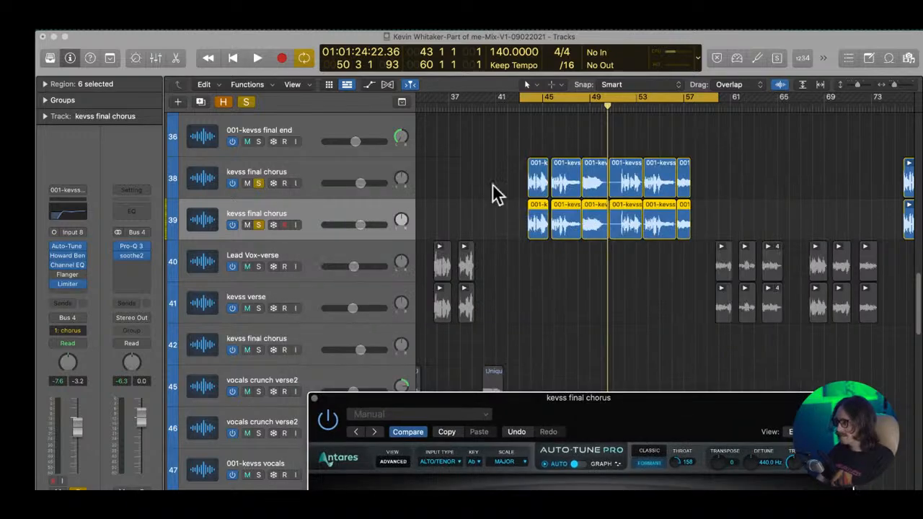
pyautogui.scroll(15, 498, 196)
pyautogui.scroll(-3, 504, 198)
pyautogui.scroll(4, 505, 305)
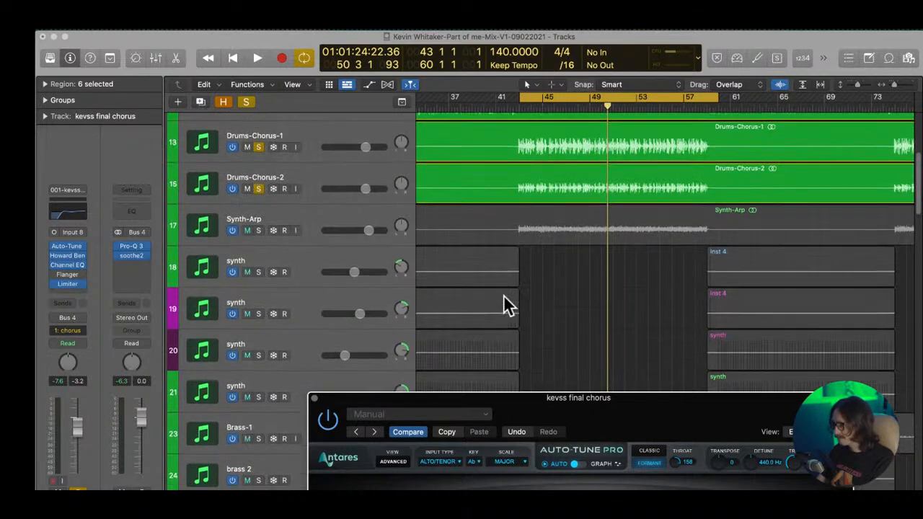
pyautogui.scroll(-4, 538, 238)
pyautogui.click(278, 274)
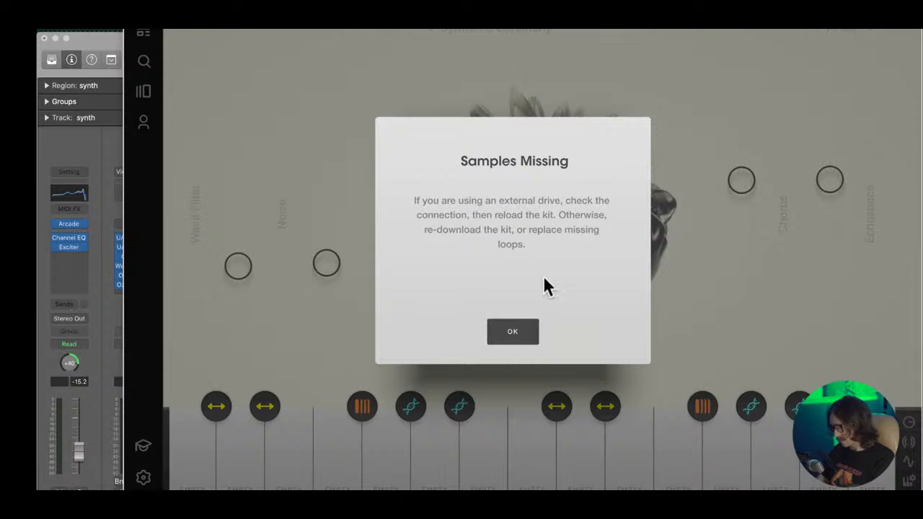
pyautogui.click(513, 334)
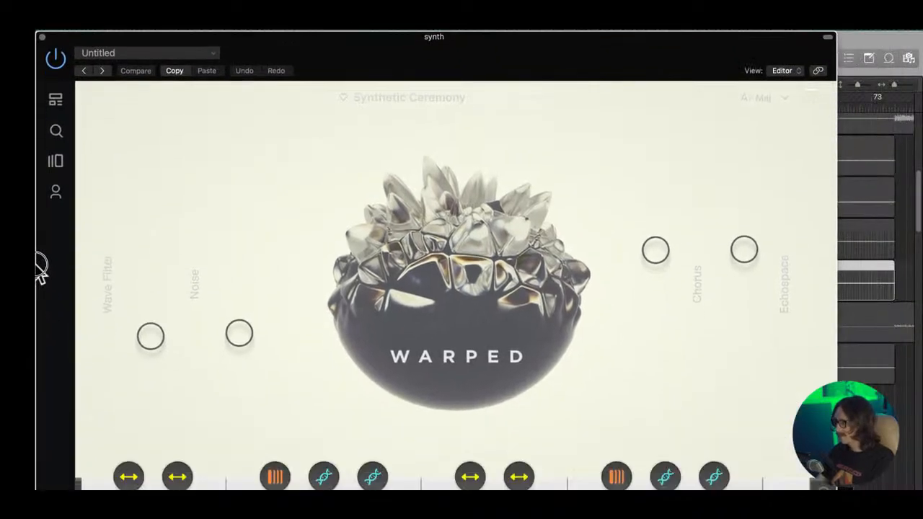
# - Close the Arcade instrument and bring the kevss final chorus Auto-Tune Pro window into full view while playing back the chorus
pyautogui.moveTo(39, 267); pyautogui.dragTo(54, 253)
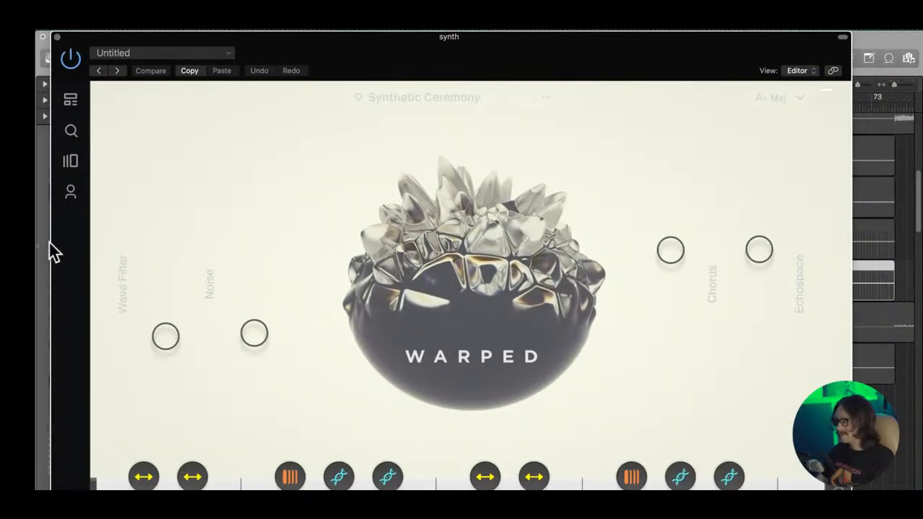
pyautogui.click(57, 36)
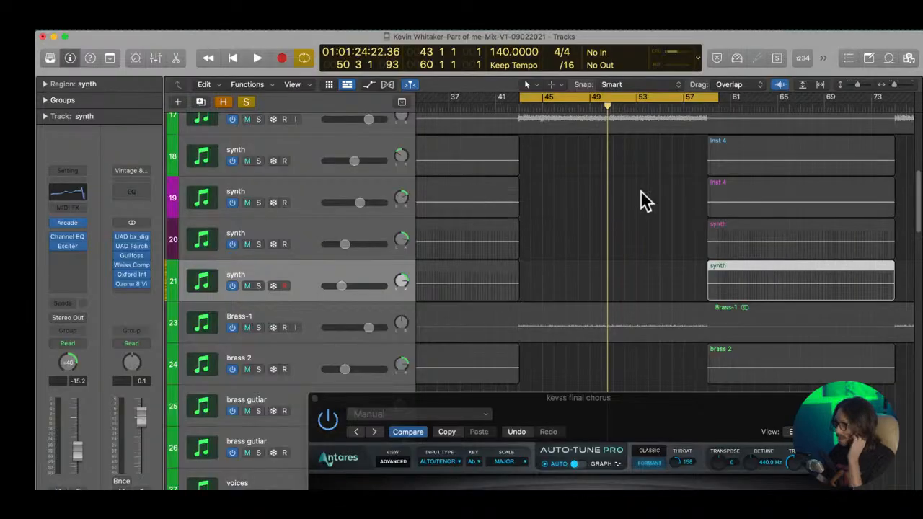
pyautogui.scroll(-15, 631, 252)
pyautogui.moveTo(635, 431); pyautogui.dragTo(548, 241)
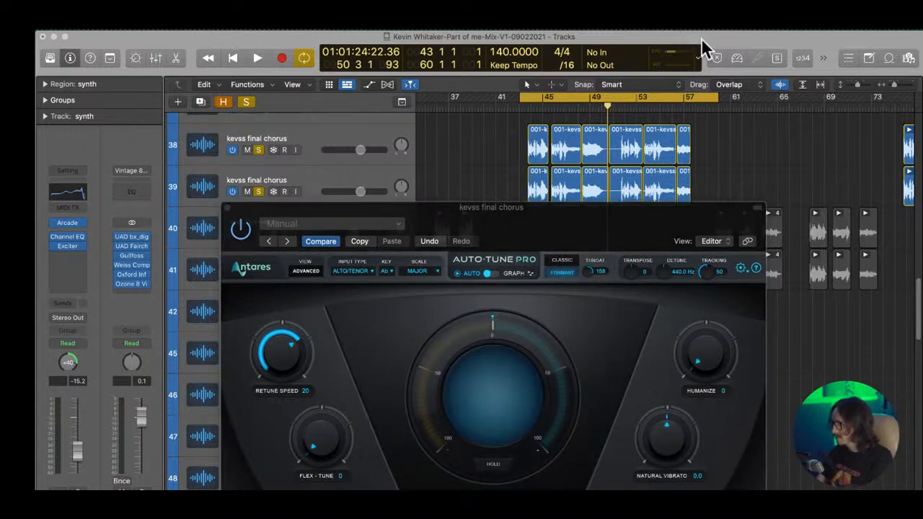
pyautogui.press('space')
pyautogui.moveTo(562, 234); pyautogui.dragTo(549, 148)
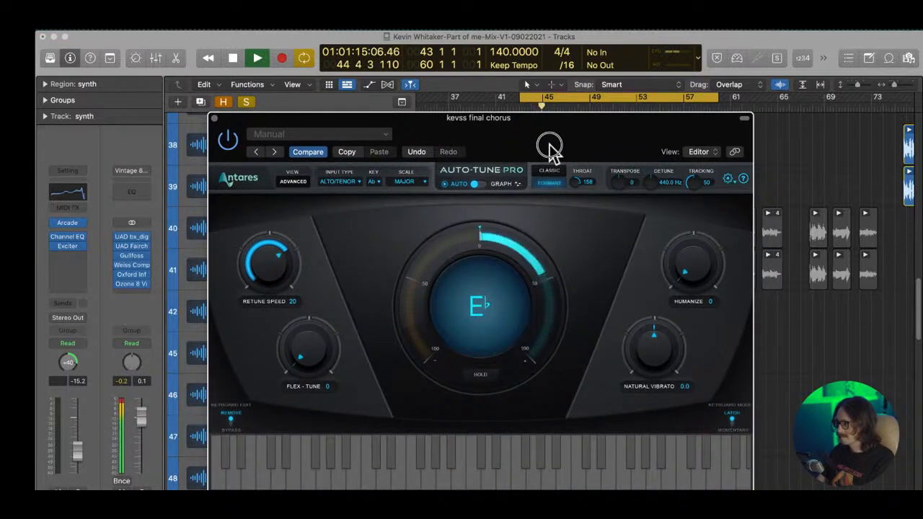
# - Set Auto-Tune Pro's Throat to 128, Retune Speed to 32 and Humanize to 9, and close the plug-in
pyautogui.moveTo(576, 179)
pyautogui.mouseDown()
pyautogui.moveTo(570, 196)
pyautogui.moveTo(574, 188)
pyautogui.mouseUp()
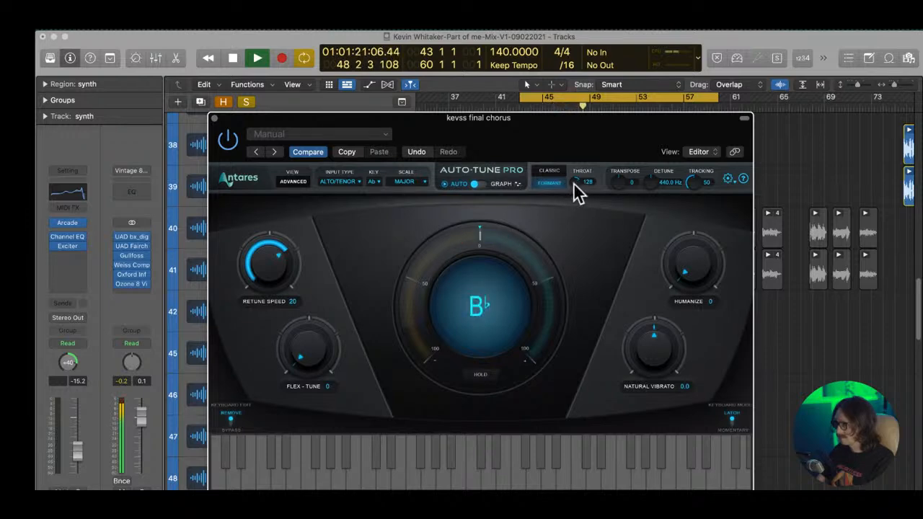
pyautogui.moveTo(280, 264); pyautogui.dragTo(288, 282)
pyautogui.moveTo(696, 258)
pyautogui.mouseDown()
pyautogui.moveTo(698, 238)
pyautogui.moveTo(703, 270)
pyautogui.moveTo(698, 254)
pyautogui.mouseUp()
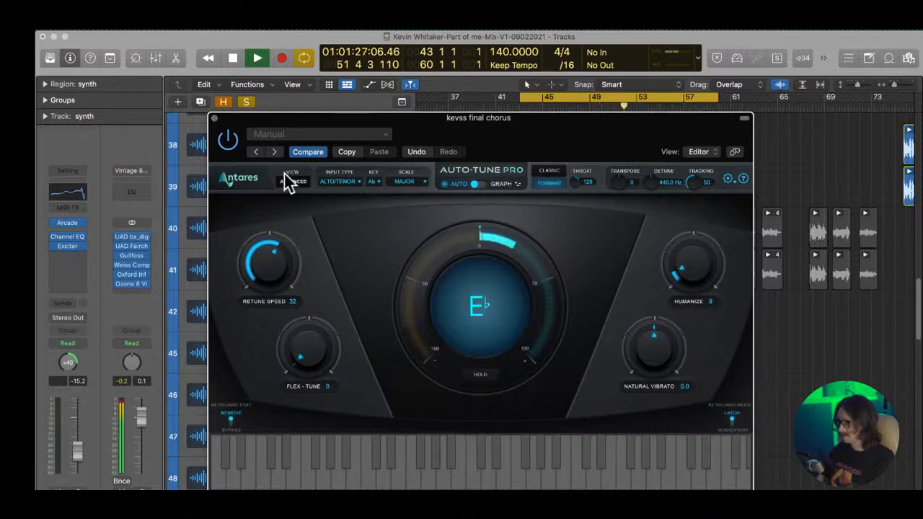
pyautogui.click(214, 118)
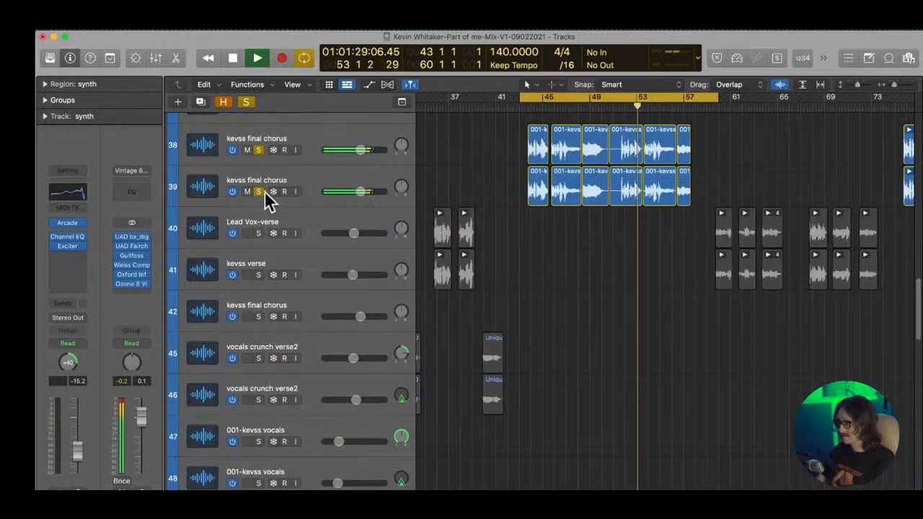
# - Audition kevss final chorus track 39 without track 38's solo and set its Auto-Tune Pro Throat to 84
pyautogui.click(258, 150)
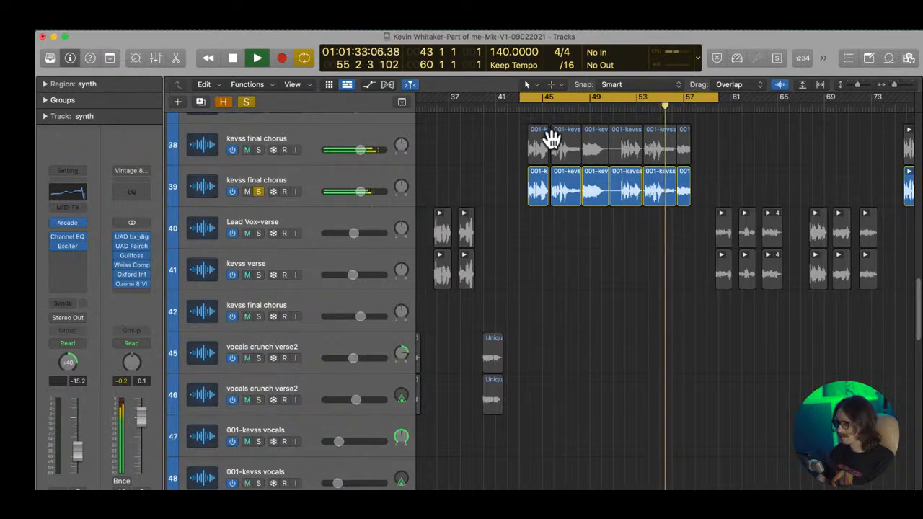
pyautogui.click(328, 170)
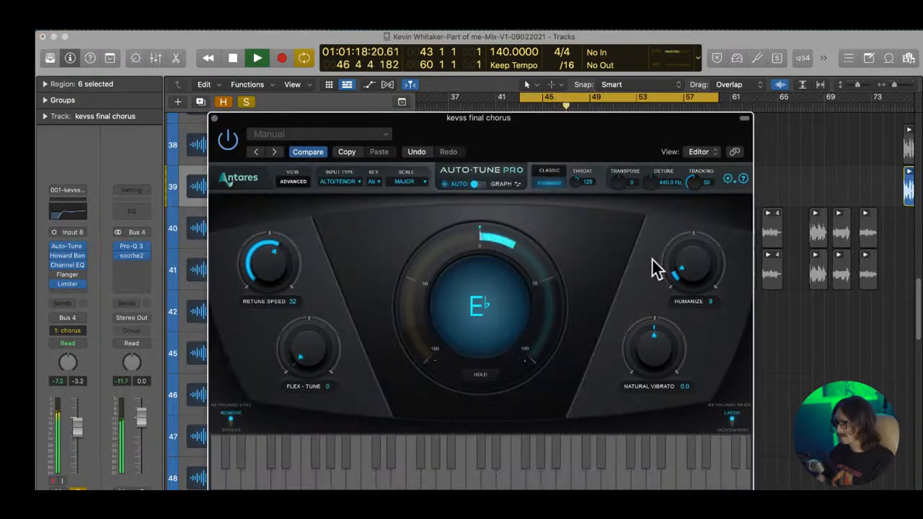
pyautogui.moveTo(573, 183); pyautogui.dragTo(552, 217)
pyautogui.press('space')
pyautogui.moveTo(579, 179); pyautogui.dragTo(577, 171)
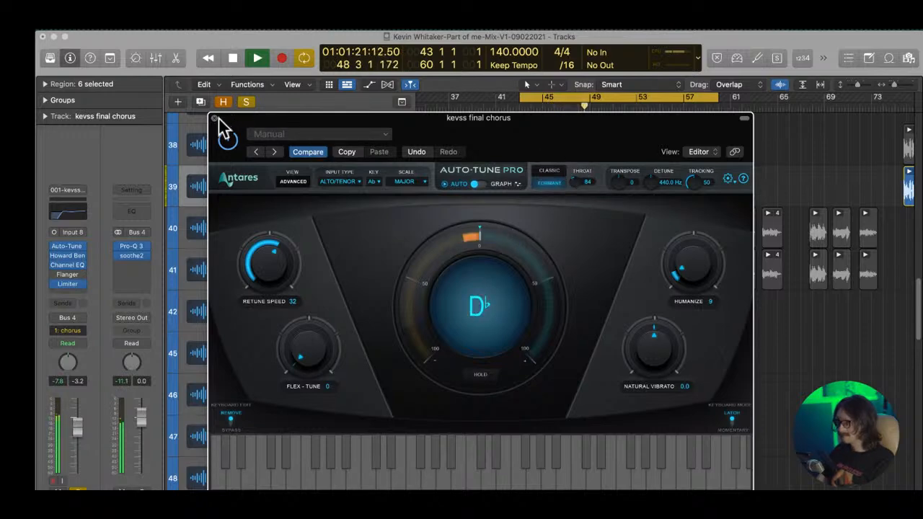
pyautogui.click(216, 119)
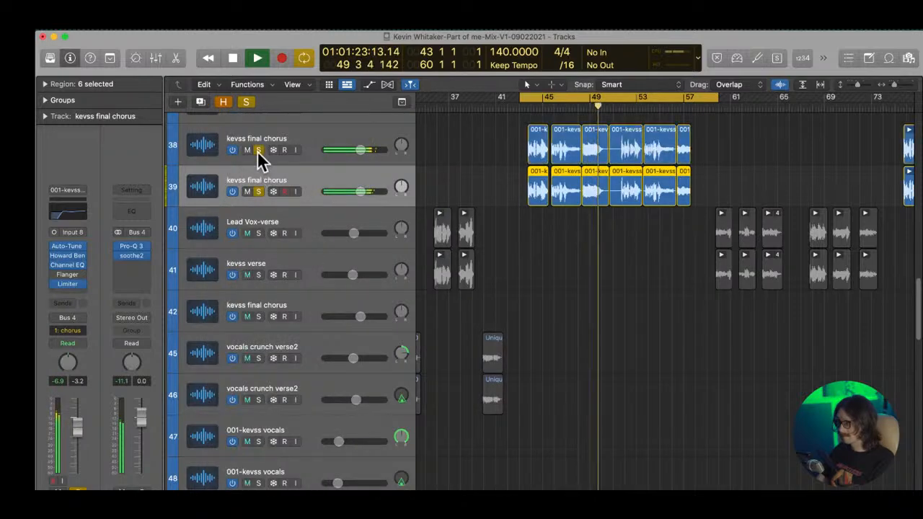
# - Adjust the grouped kevss final chorus tracks' volume during playback to -3.8 dB and stop playback
pyautogui.moveTo(355, 192)
pyautogui.mouseDown()
pyautogui.moveTo(336, 206)
pyautogui.moveTo(366, 189)
pyautogui.mouseUp()
pyautogui.press('Up')
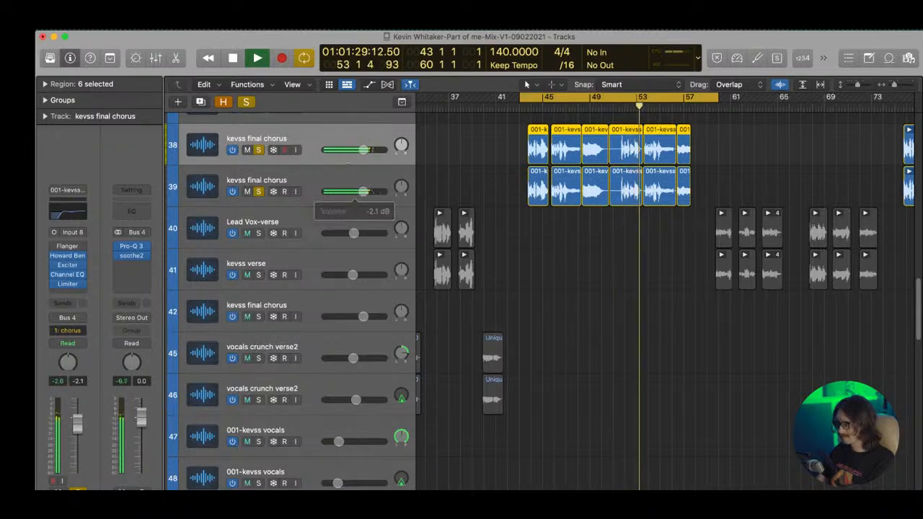
pyautogui.click(316, 180)
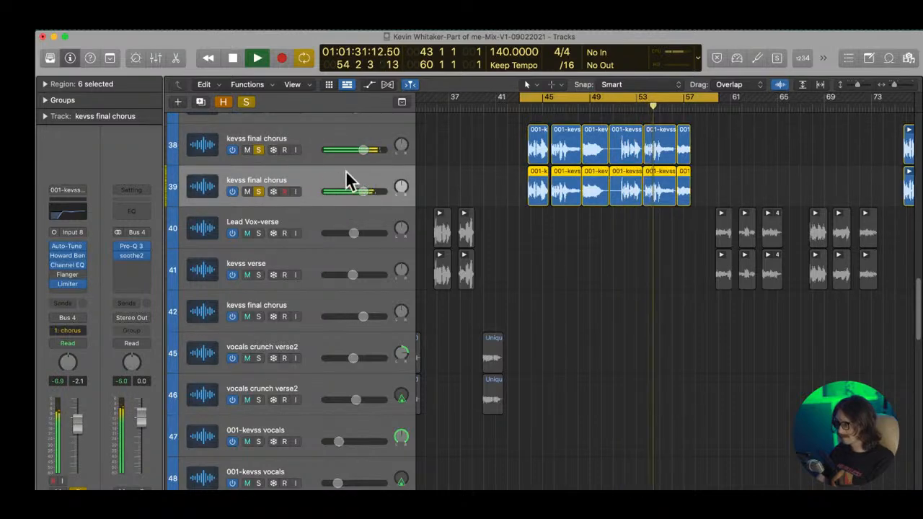
pyautogui.moveTo(366, 195)
pyautogui.mouseDown()
pyautogui.moveTo(358, 202)
pyautogui.moveTo(358, 191)
pyautogui.mouseUp()
pyautogui.press('space')
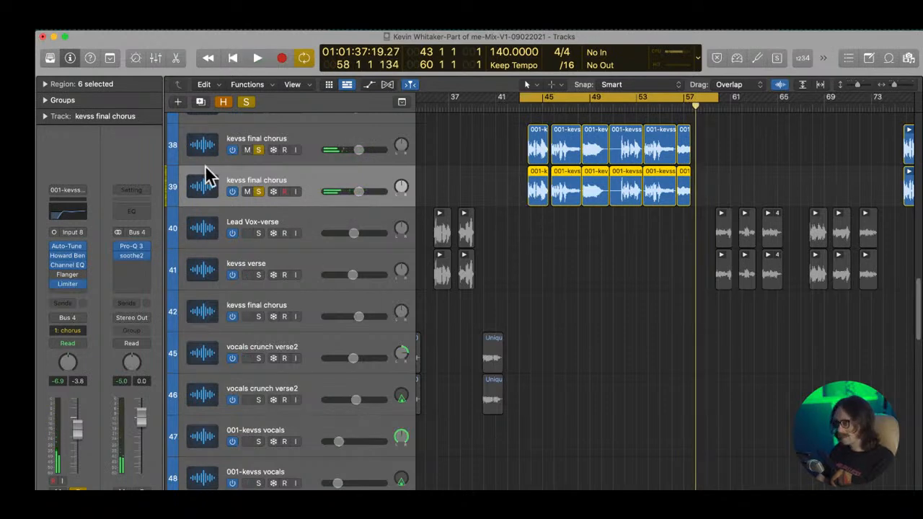
# - Unsolo kevss final chorus track 39, leaving only track 38 soloed and selected
pyautogui.click(258, 191)
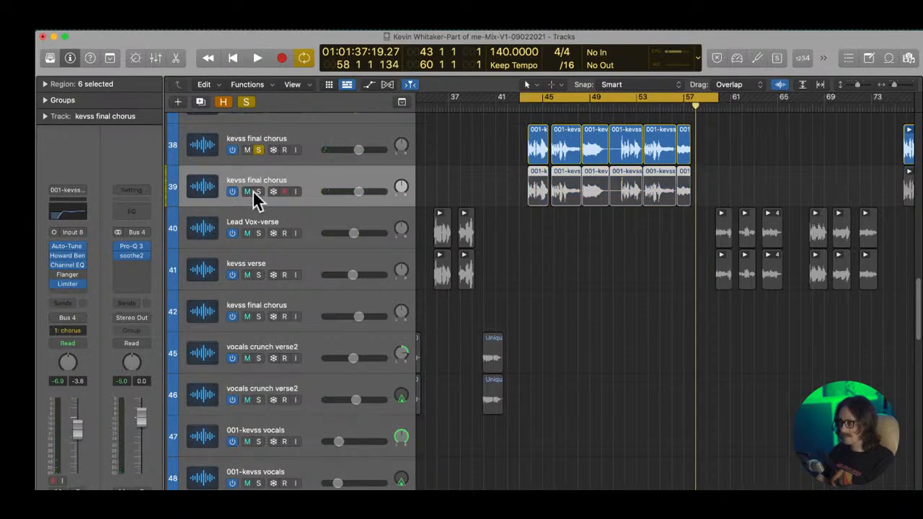
pyautogui.click(250, 191)
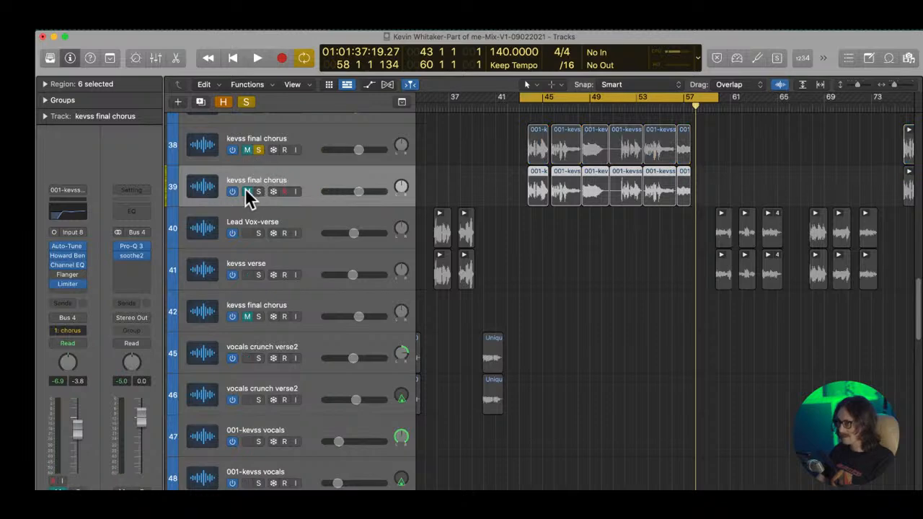
pyautogui.click(247, 191)
pyautogui.click(307, 138)
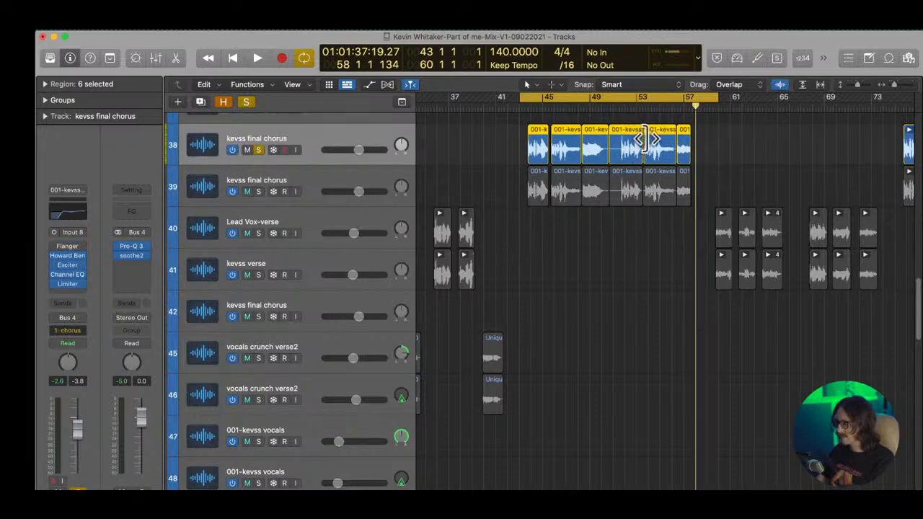
# - Select tracks 38 to 40 and compare the final chorus and Lead Vox-verse channels' insert chains and levels in the mixer
pyautogui.scroll(1, 517, 165)
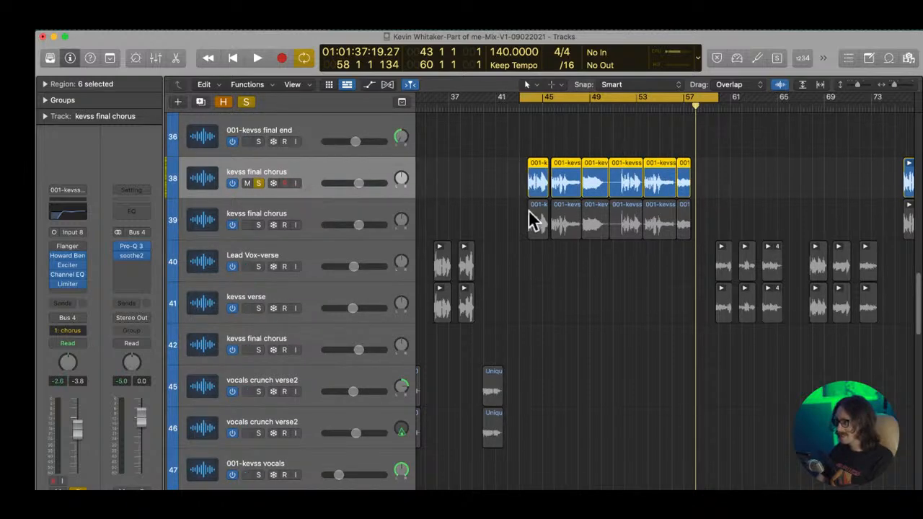
pyautogui.scroll(1, 529, 216)
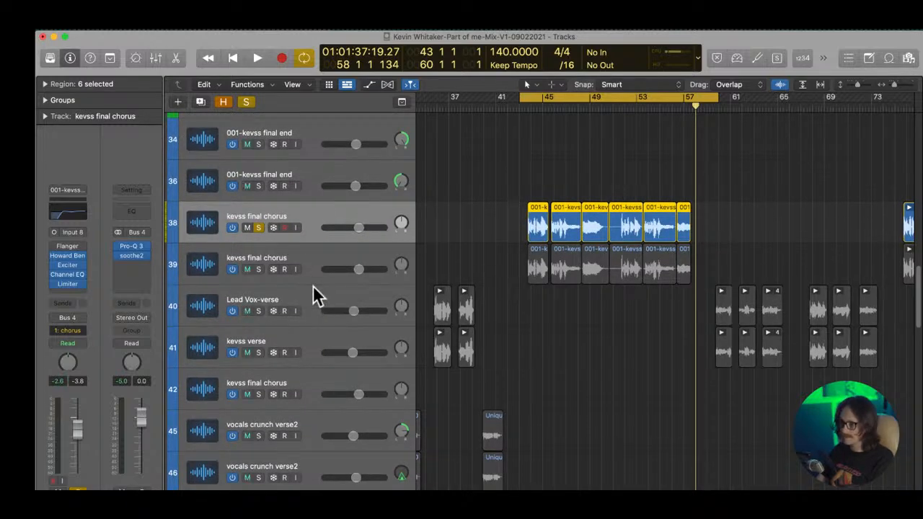
pyautogui.press('x')
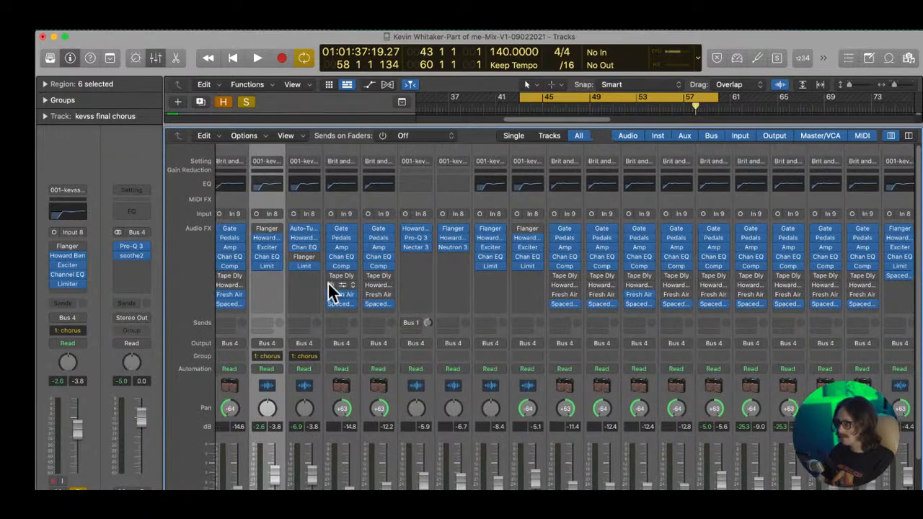
pyautogui.hscroll(-3, 328, 282)
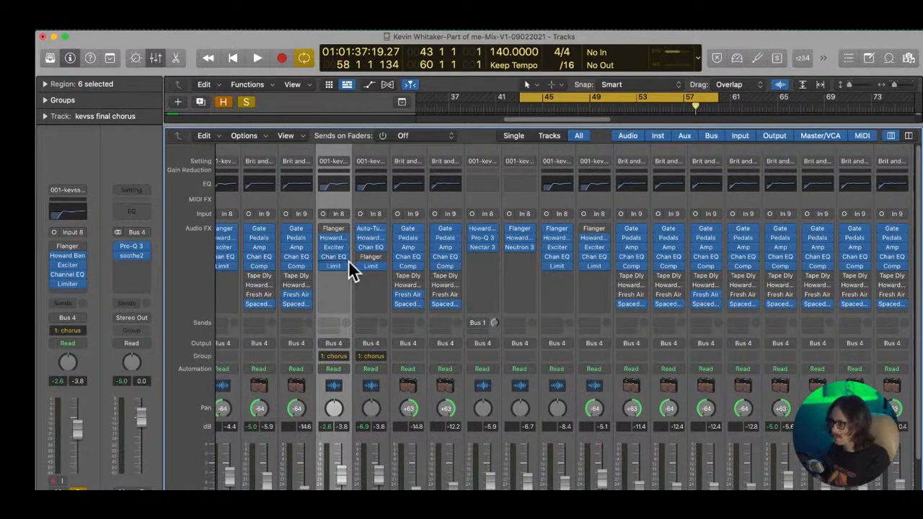
pyautogui.press('x')
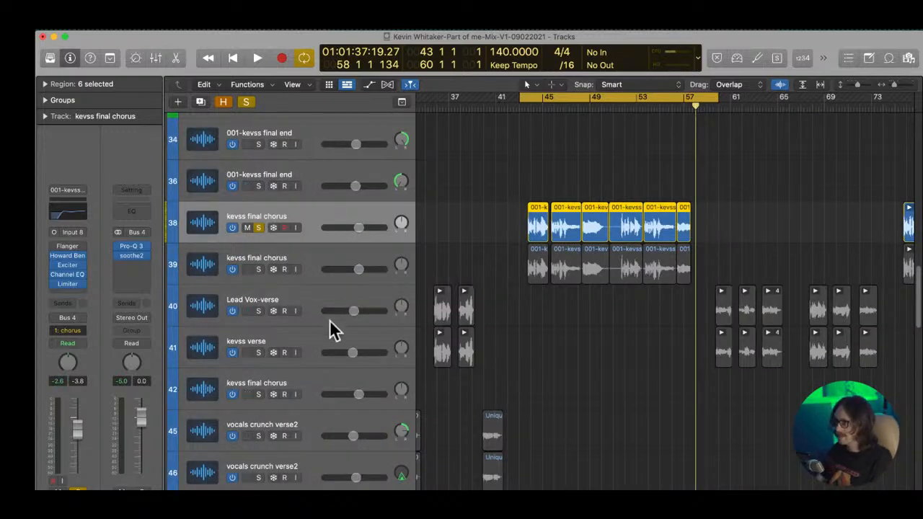
pyautogui.click(301, 307)
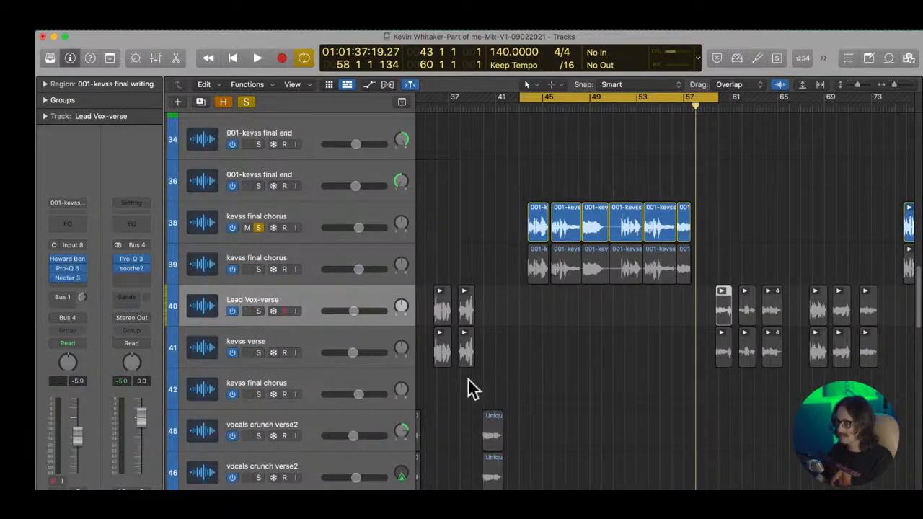
pyautogui.click(315, 221)
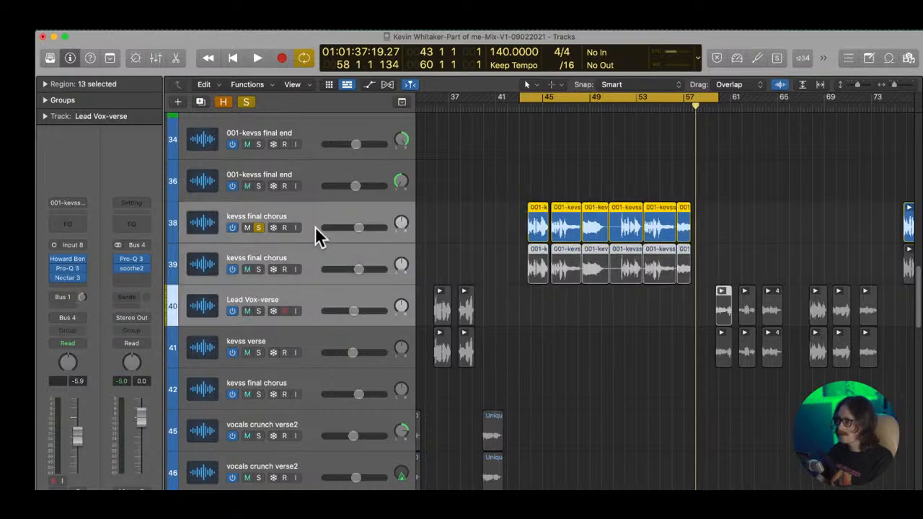
pyautogui.press('x')
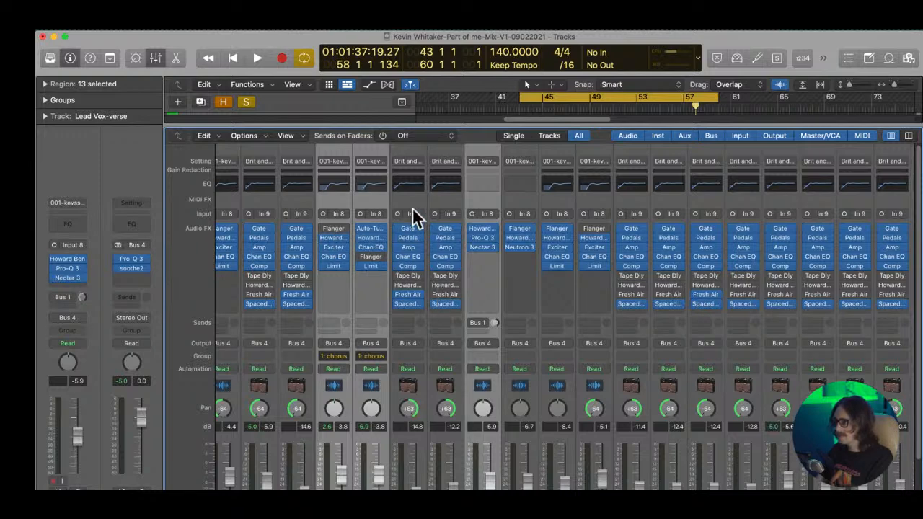
pyautogui.scroll(-3, 414, 317)
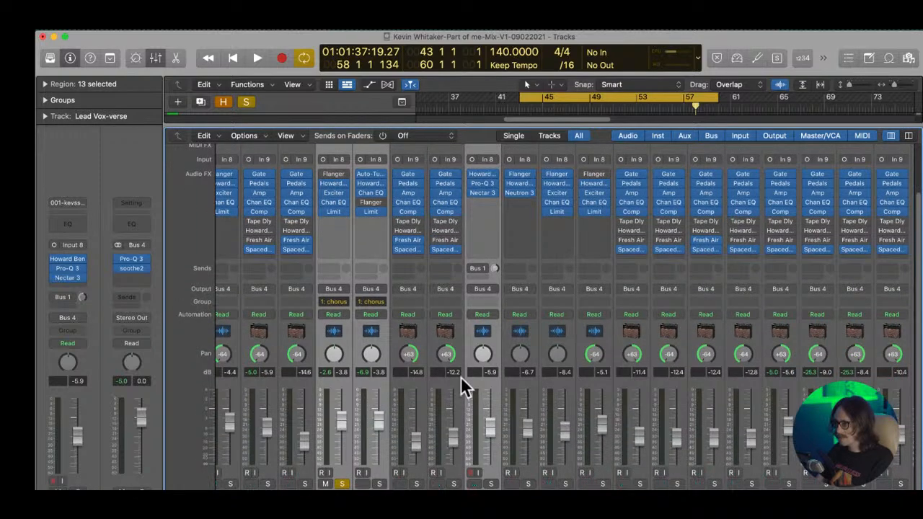
pyautogui.scroll(3, 361, 266)
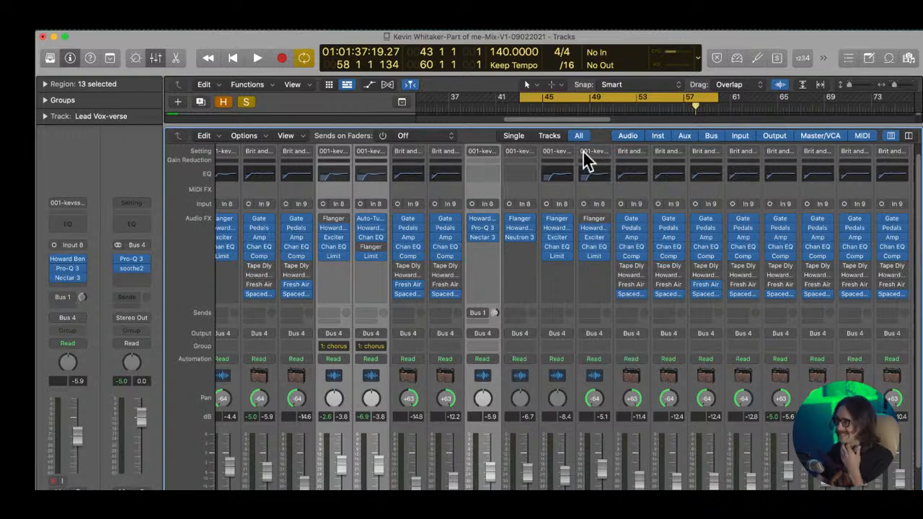
# - Switch the mixer to the Tracks view and locate the final chorus and Lead Vox-verse channels
pyautogui.click(547, 137)
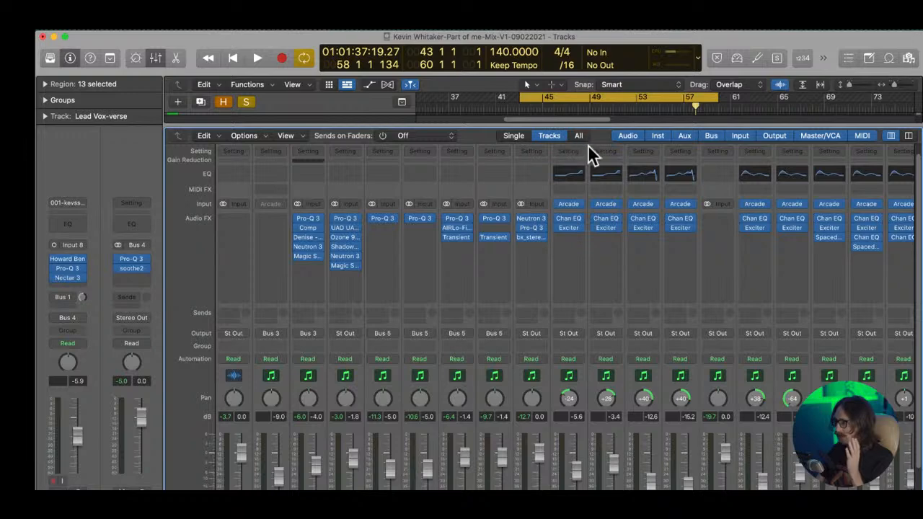
pyautogui.hscroll(10, 641, 243)
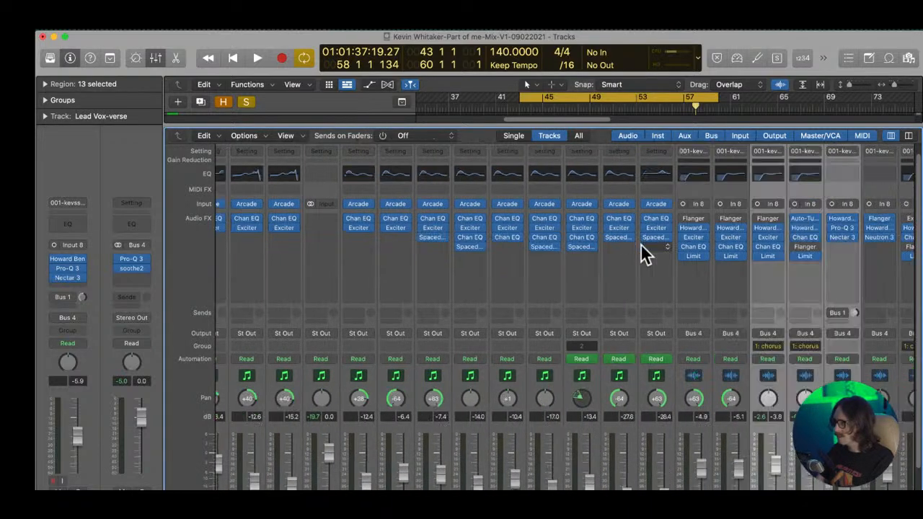
pyautogui.hscroll(6, 640, 243)
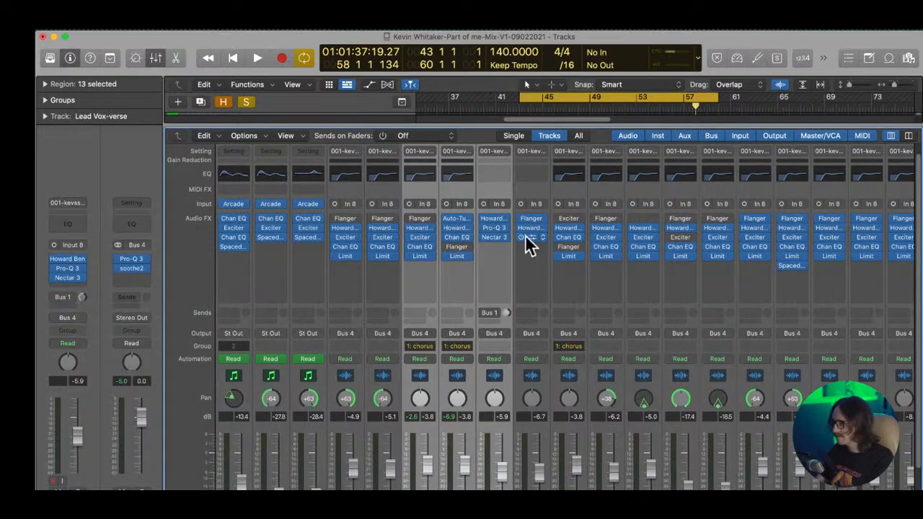
pyautogui.press('x')
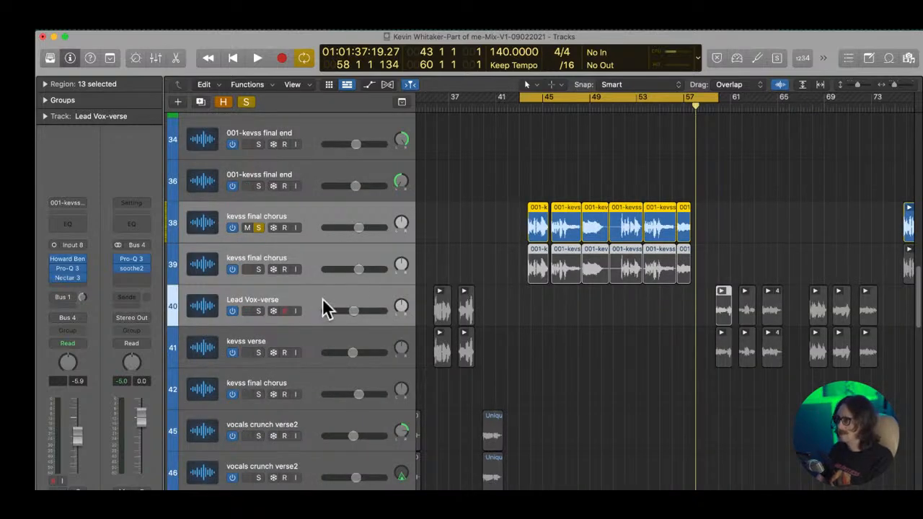
# - Copy the Nectar 3 insert from Lead Vox-verse to kevss final chorus track 38 after Channel EQ, dropping track 38's Exciter
pyautogui.click(302, 221)
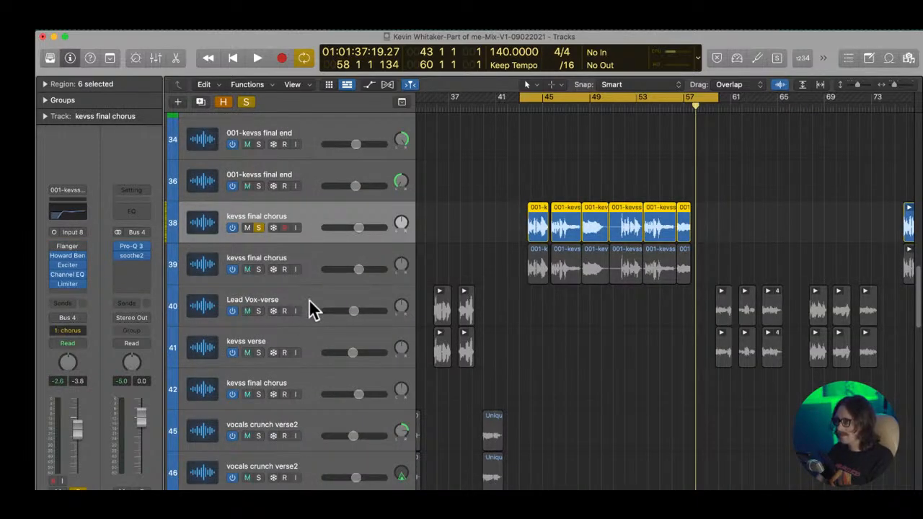
pyautogui.press('x')
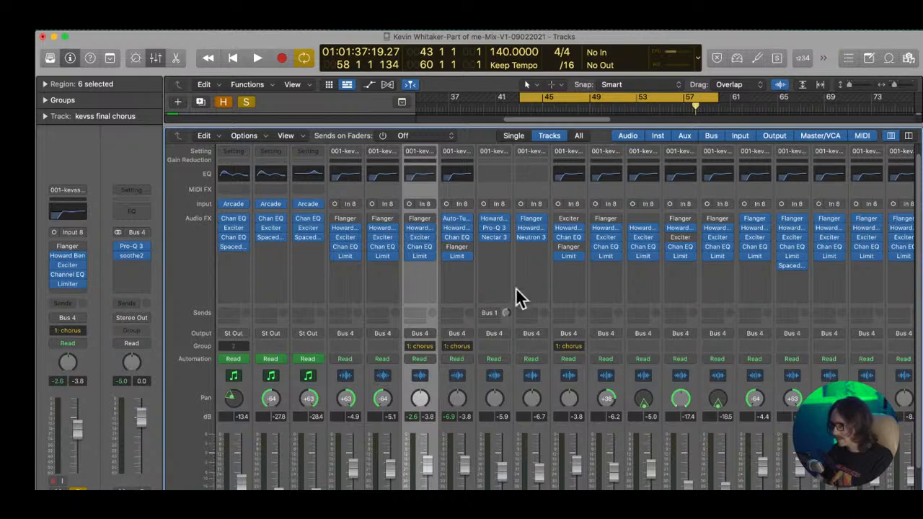
pyautogui.scroll(-3, 515, 289)
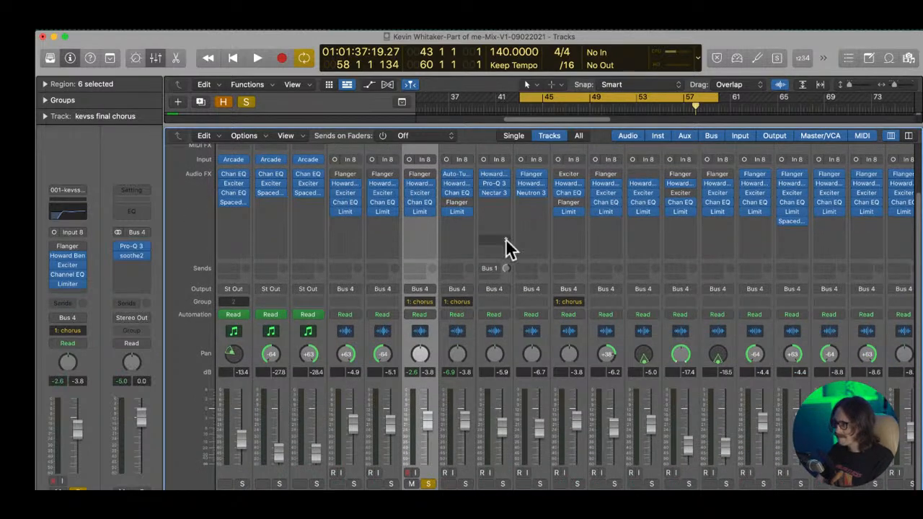
pyautogui.scroll(3, 498, 238)
pyautogui.moveTo(494, 229); pyautogui.dragTo(421, 239)
pyautogui.moveTo(493, 240); pyautogui.dragTo(431, 247)
pyautogui.moveTo(501, 251); pyautogui.dragTo(439, 255)
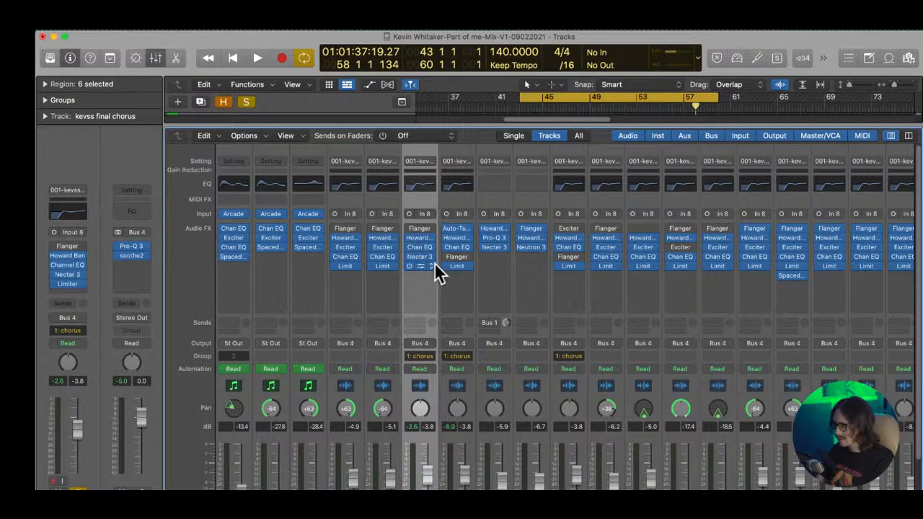
# - Remove the Limiter from kevss final chorus track 38's insert chain and return to the track arrangement
pyautogui.click(430, 267)
pyautogui.click(463, 256)
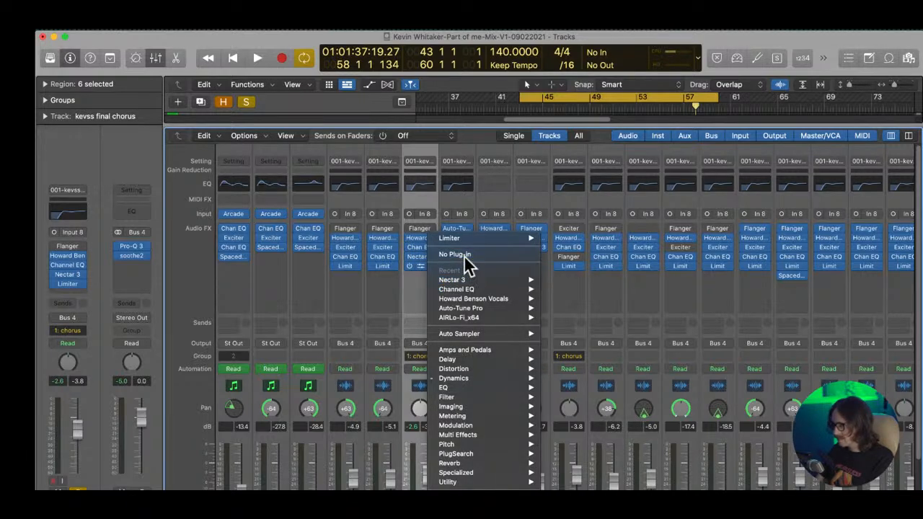
pyautogui.press('x')
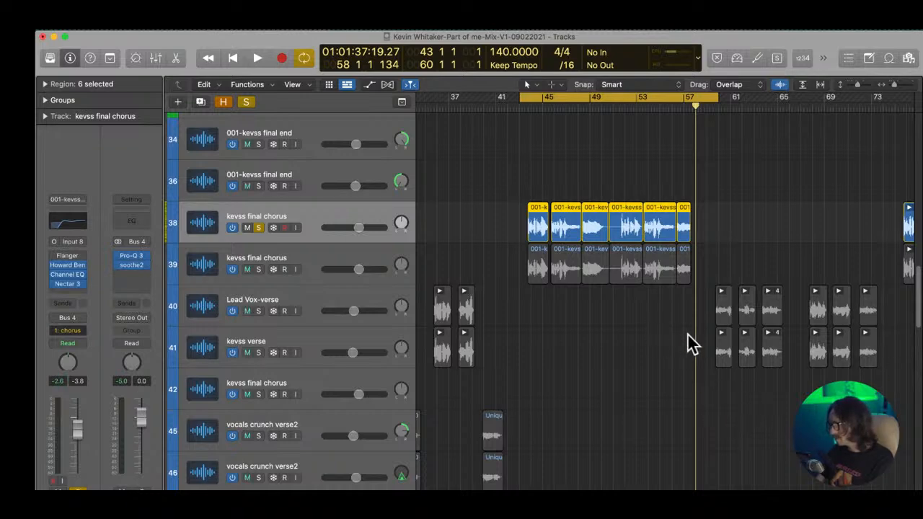
# - Play the looped final chorus and lower kevss final chorus track 38's volume to -4.5 dB
pyautogui.click(741, 272)
pyautogui.press('space')
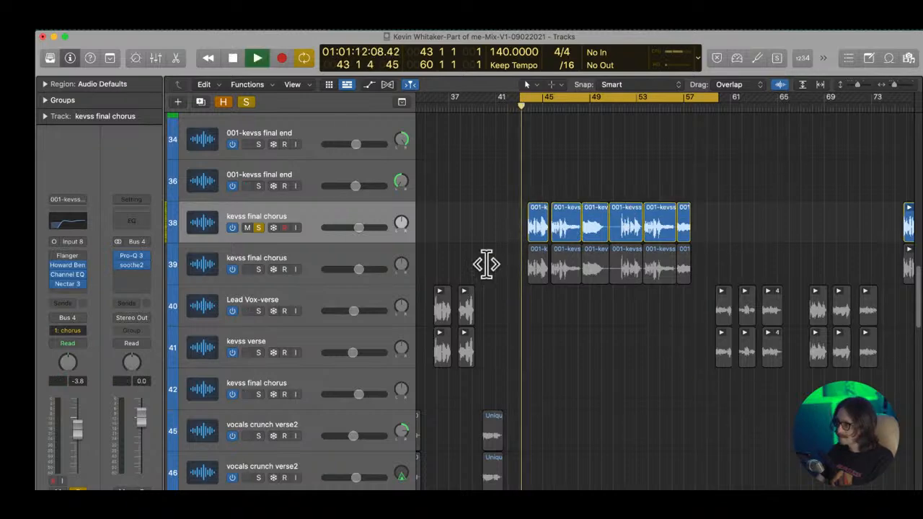
pyautogui.click(358, 228)
pyautogui.moveTo(357, 228); pyautogui.dragTo(357, 228)
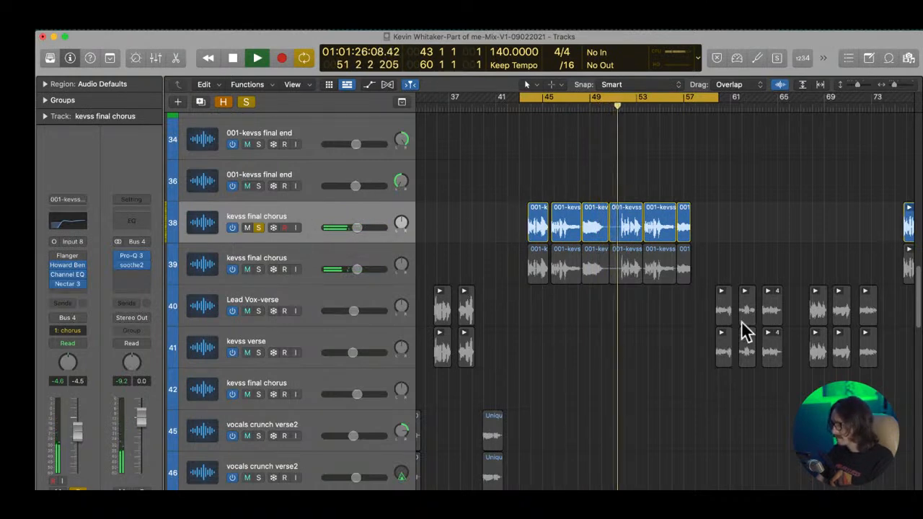
pyautogui.click(316, 223)
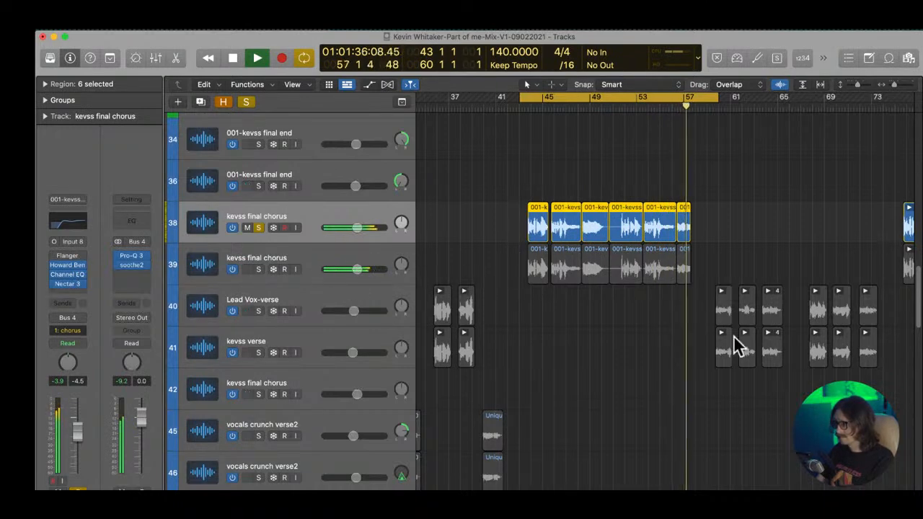
pyautogui.press('space')
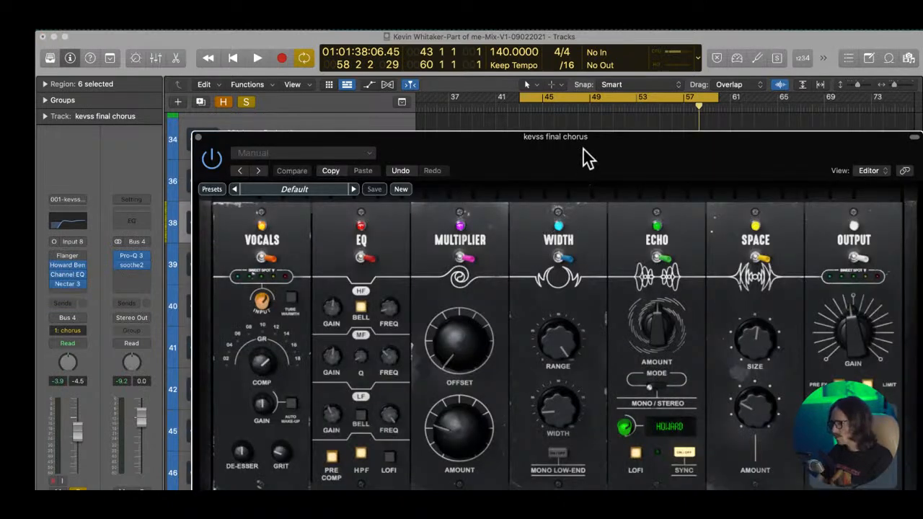
# - During playback, raise the Width section's width and the Multiplier amount in track 38's Howard Benson Vocals
pyautogui.moveTo(584, 149); pyautogui.dragTo(412, 89)
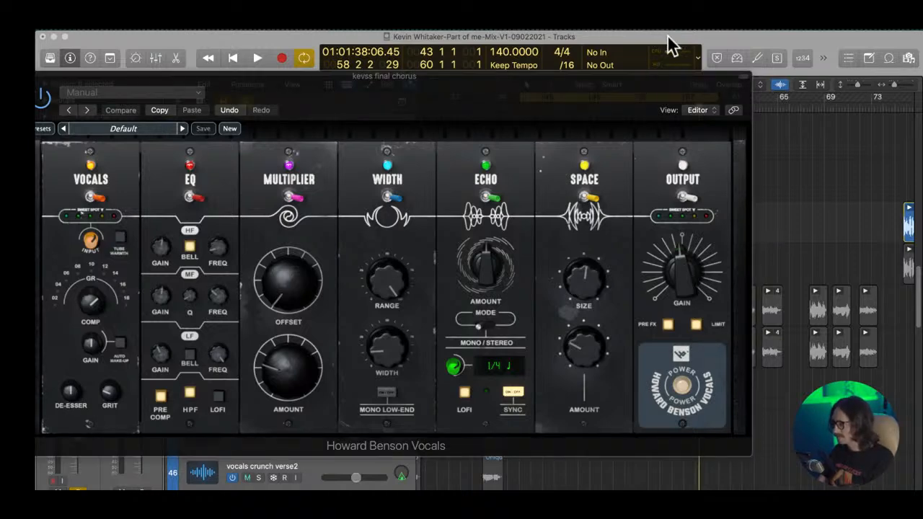
pyautogui.press('space')
pyautogui.moveTo(392, 377); pyautogui.dragTo(390, 352)
pyautogui.moveTo(295, 371); pyautogui.dragTo(299, 356)
pyautogui.moveTo(297, 352); pyautogui.dragTo(297, 353)
pyautogui.moveTo(223, 243); pyautogui.dragTo(223, 242)
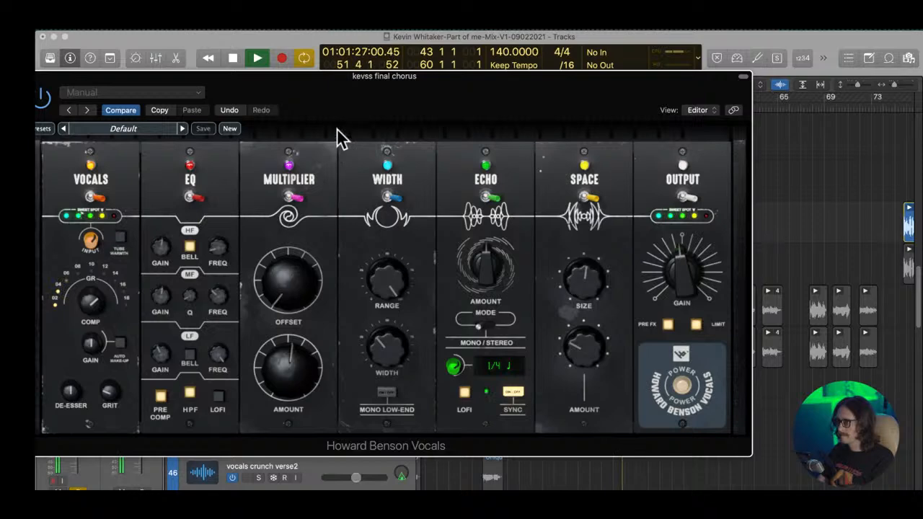
# - Switch the Howard Benson Vocals EQ's LF band to bell and fine-tune its MF frequency and LF gain
pyautogui.moveTo(385, 112); pyautogui.dragTo(469, 98)
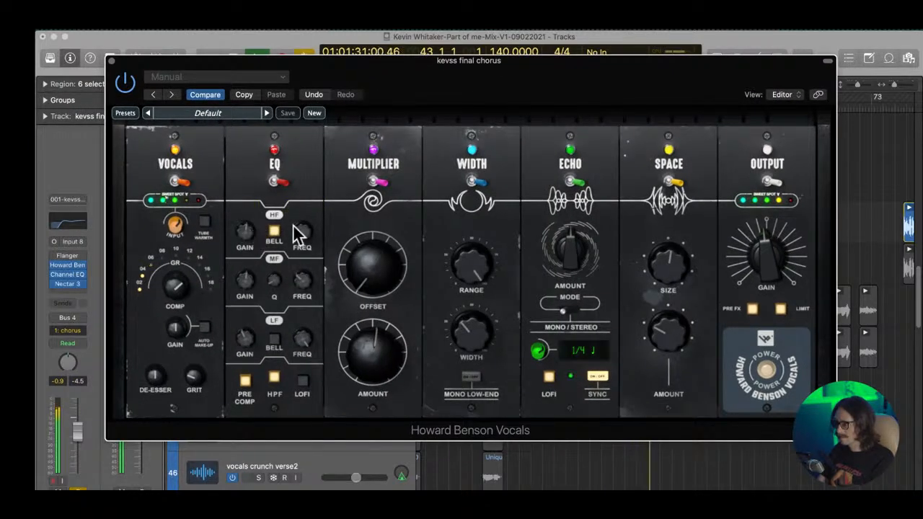
pyautogui.moveTo(303, 283); pyautogui.dragTo(298, 278)
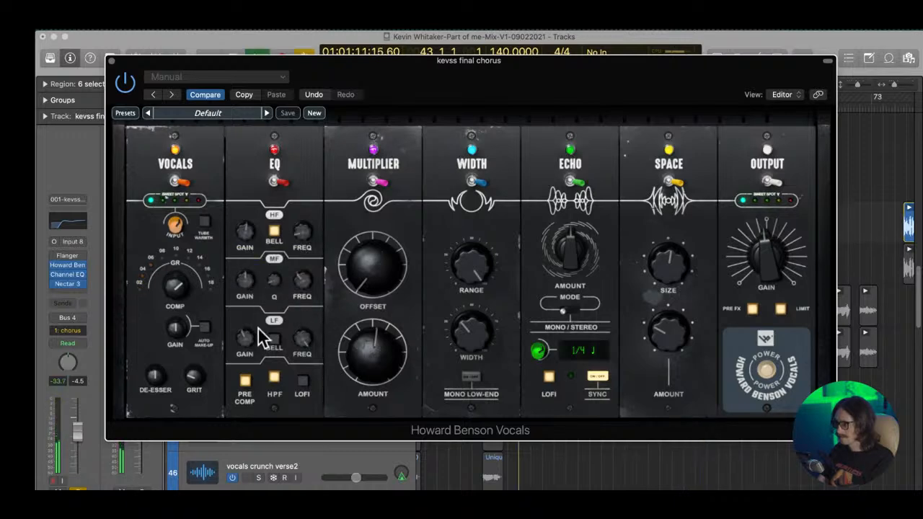
pyautogui.moveTo(248, 333); pyautogui.dragTo(249, 331)
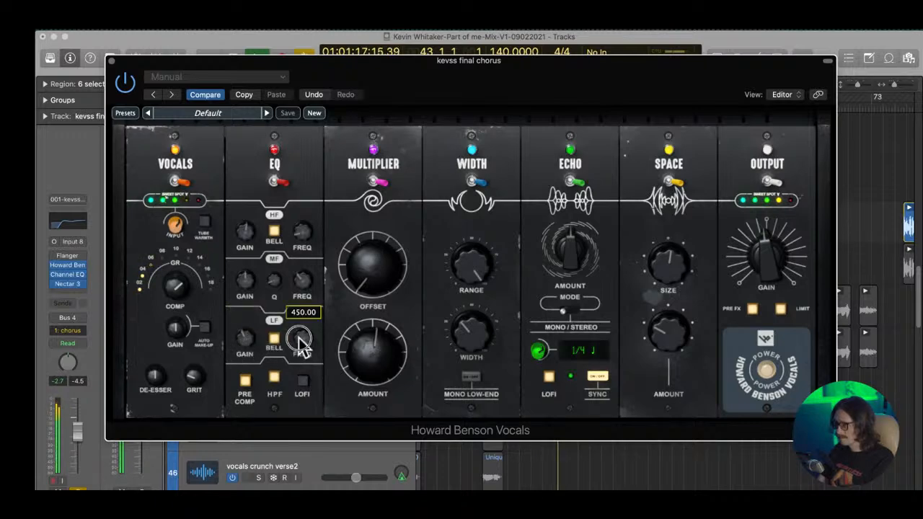
pyautogui.scroll(-2, 255, 339)
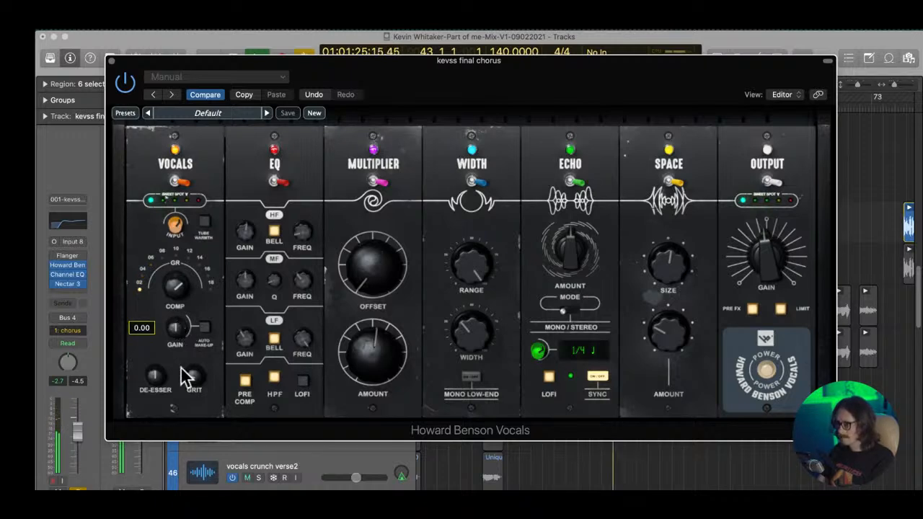
# - Increase the compression in the Howard Benson Vocals section after trying the de-esser and grit controls
pyautogui.moveTo(162, 386)
pyautogui.moveTo(161, 376); pyautogui.dragTo(195, 382)
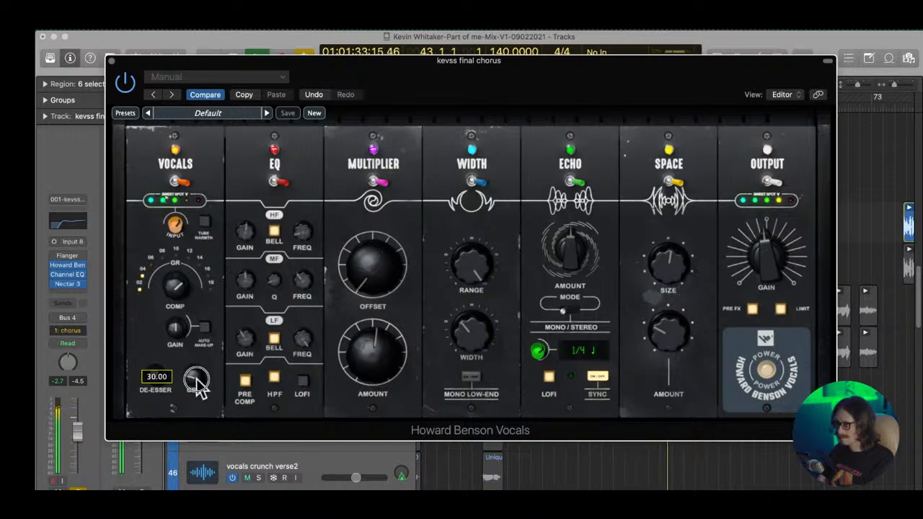
pyautogui.moveTo(165, 286); pyautogui.dragTo(166, 288)
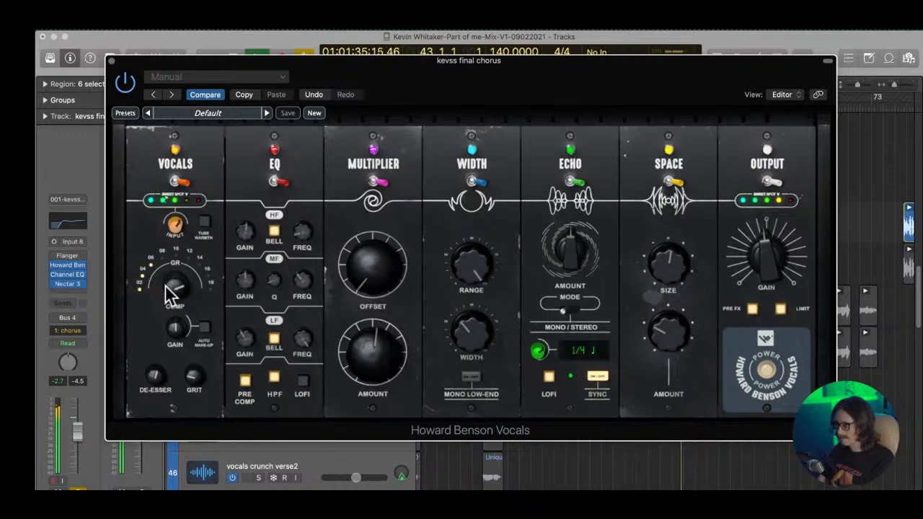
pyautogui.moveTo(179, 225)
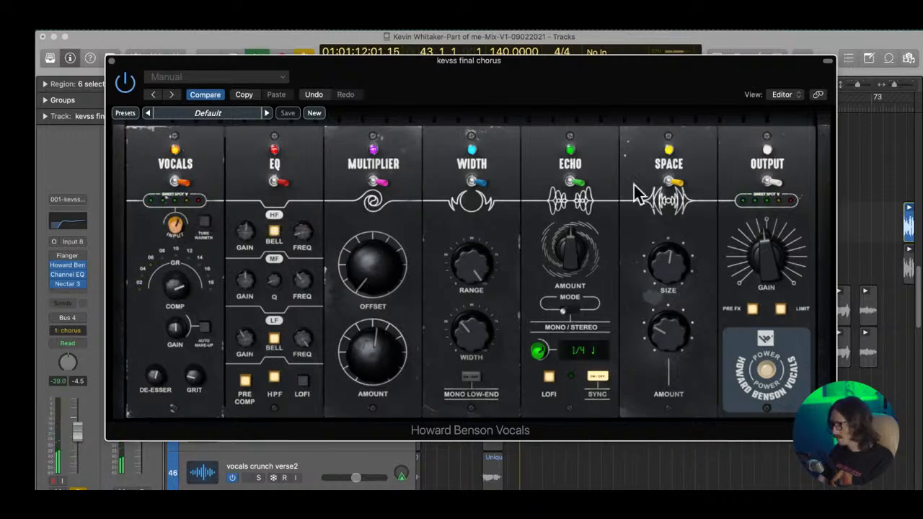
# - Adjust the Space section's amount slightly, then stop playback and close Howard Benson Vocals
pyautogui.moveTo(686, 96); pyautogui.dragTo(534, 97)
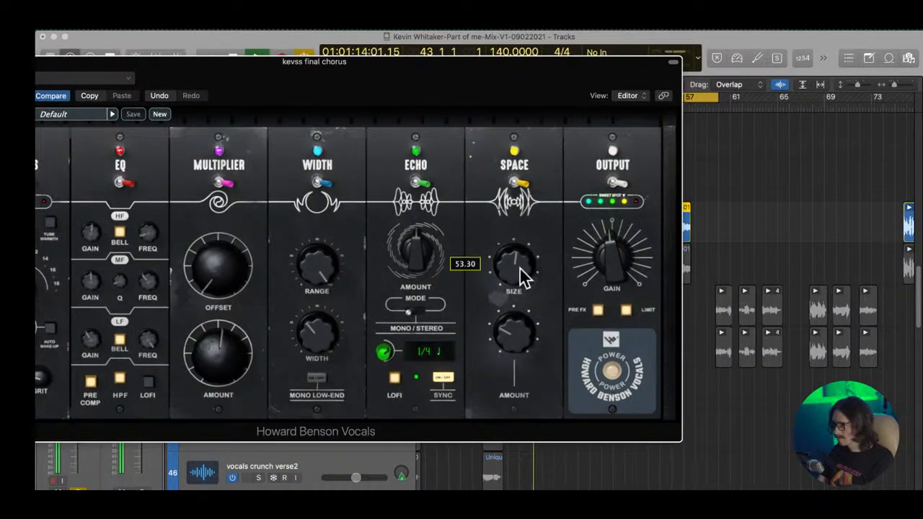
pyautogui.moveTo(515, 342)
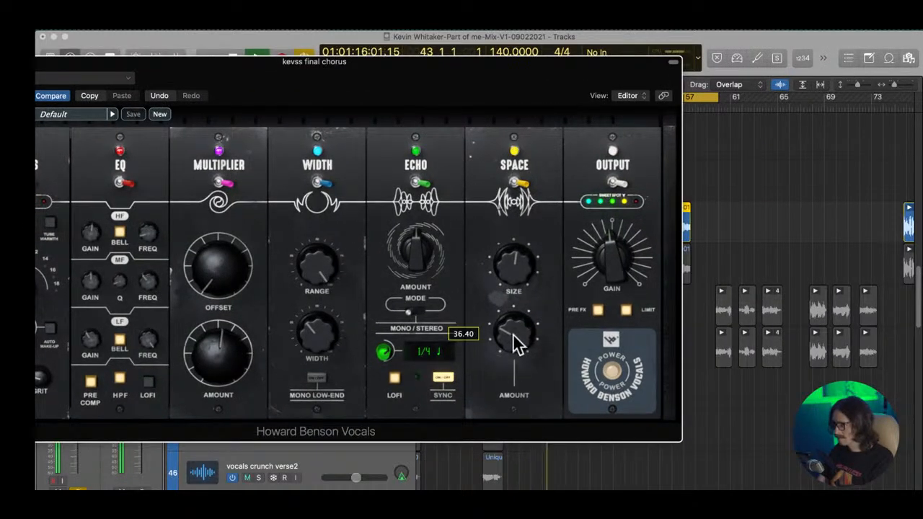
pyautogui.moveTo(514, 337); pyautogui.dragTo(514, 333)
pyautogui.moveTo(398, 85); pyautogui.dragTo(524, 70)
pyautogui.click(76, 46)
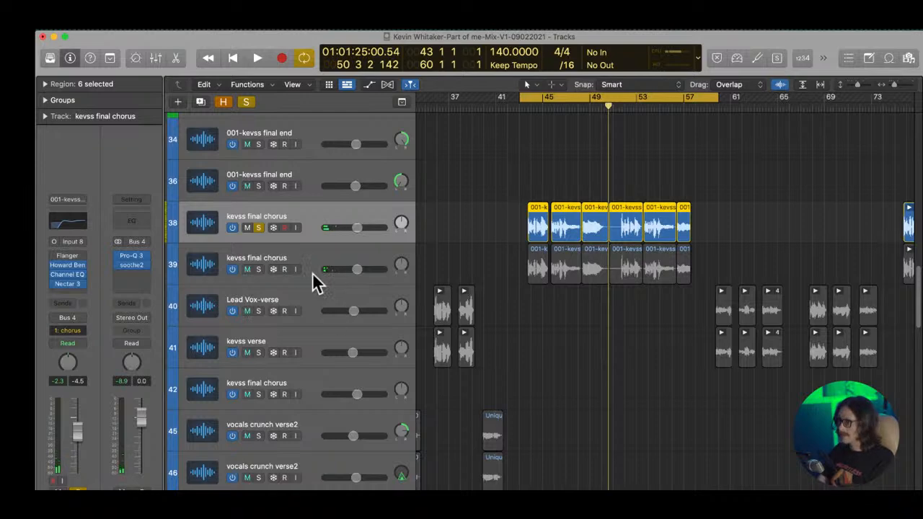
# - Examine the Channel EQ curve on kevss final chorus track 38
pyautogui.click(64, 275)
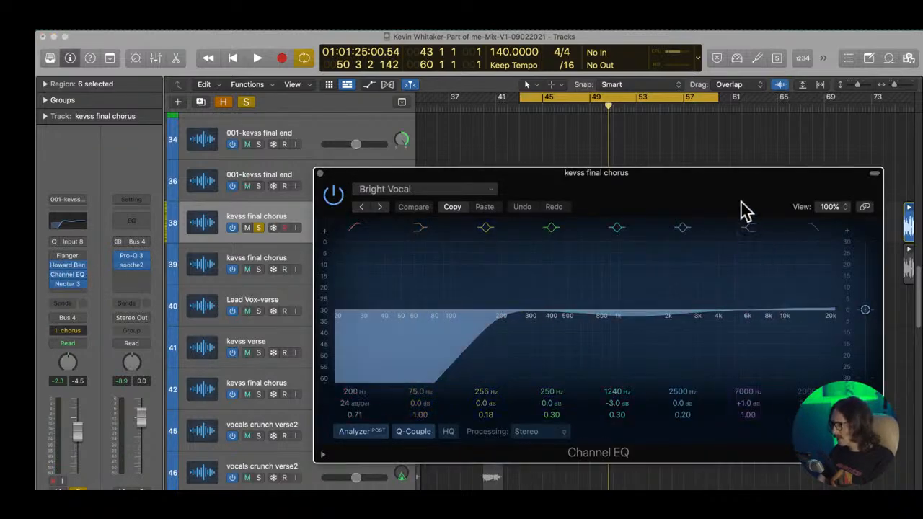
pyautogui.moveTo(480, 172); pyautogui.dragTo(326, 164)
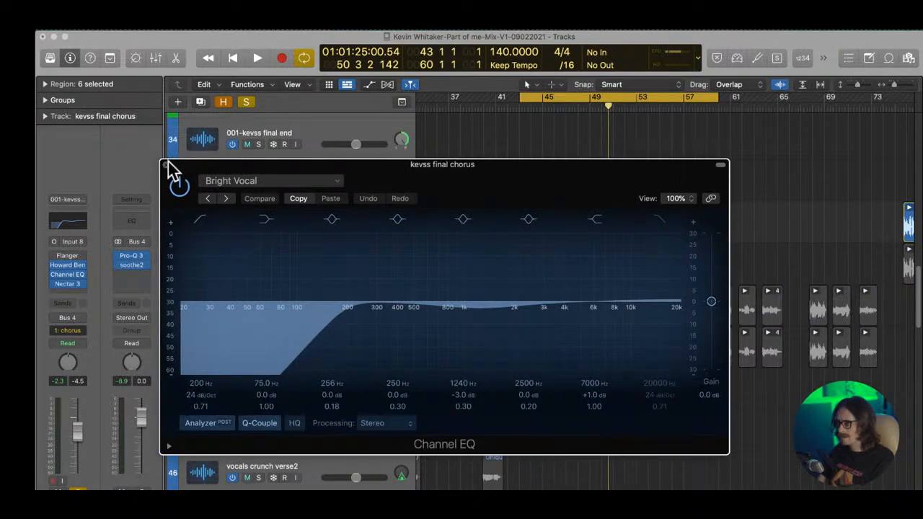
pyautogui.click(166, 166)
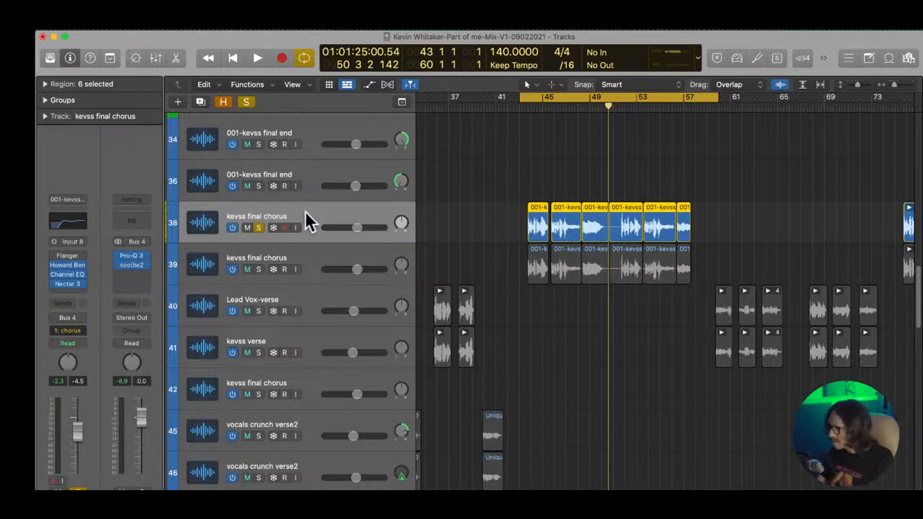
# - Replace track 38's Channel EQ with a copy of the Pro-Q 3 insert from Lead Vox-verse
pyautogui.click(319, 297)
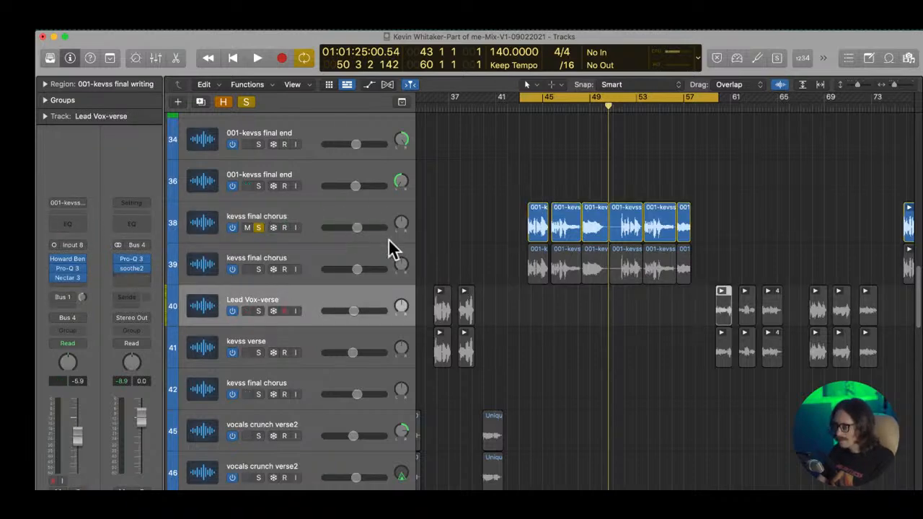
pyautogui.press('x')
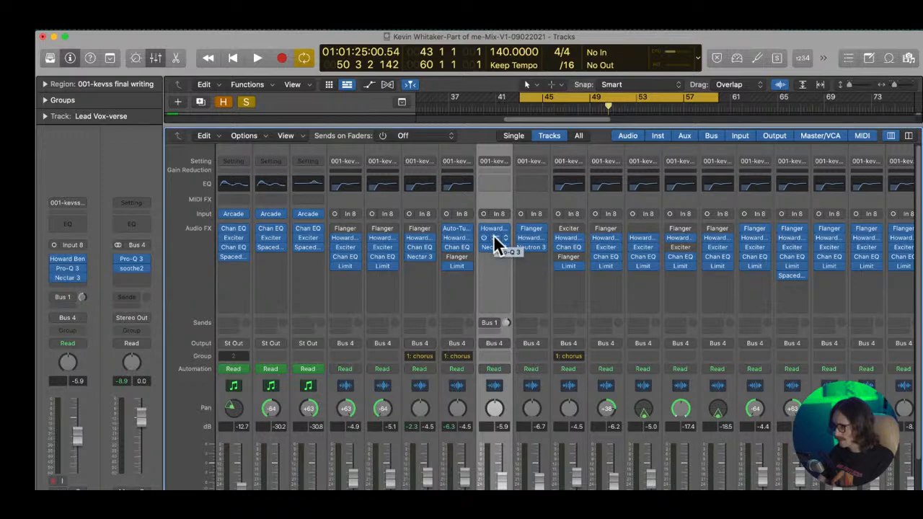
pyautogui.moveTo(494, 235); pyautogui.dragTo(422, 247)
pyautogui.press('x')
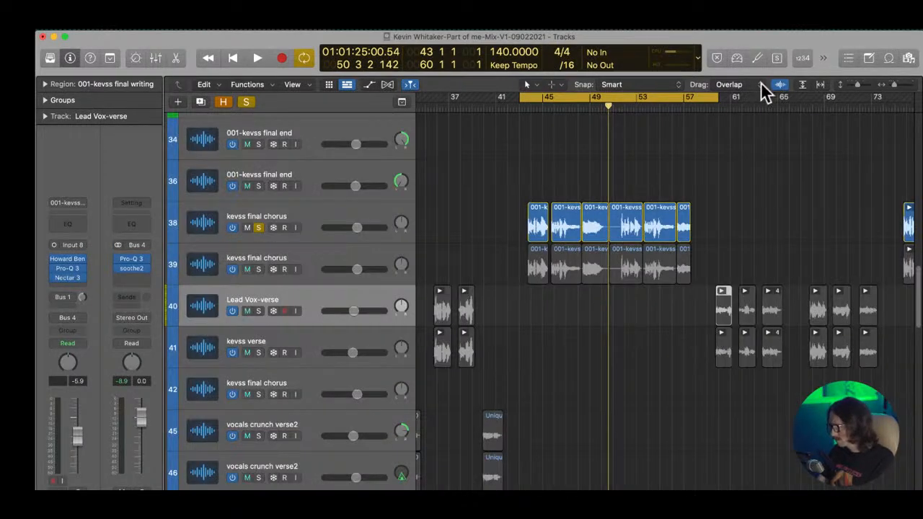
# - Play the chorus and lower the 1115 Hz band in Lead Vox-verse's Pro-Q 3 to +0.49 dB
pyautogui.press('space')
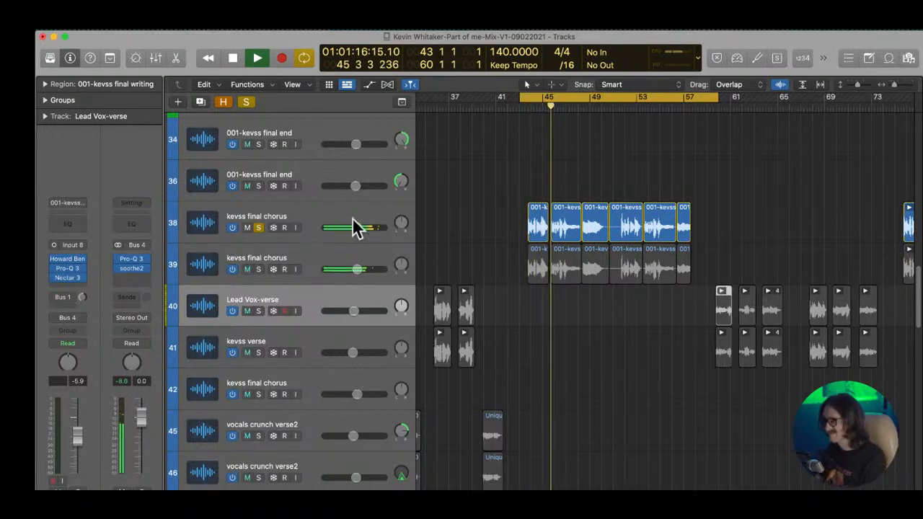
pyautogui.click(69, 268)
pyautogui.moveTo(612, 166); pyautogui.dragTo(406, 145)
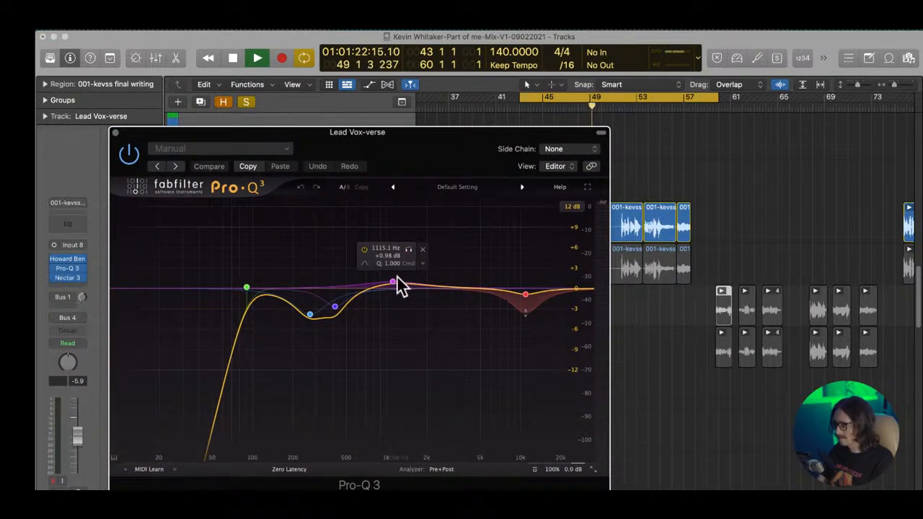
pyautogui.moveTo(392, 282); pyautogui.dragTo(392, 286)
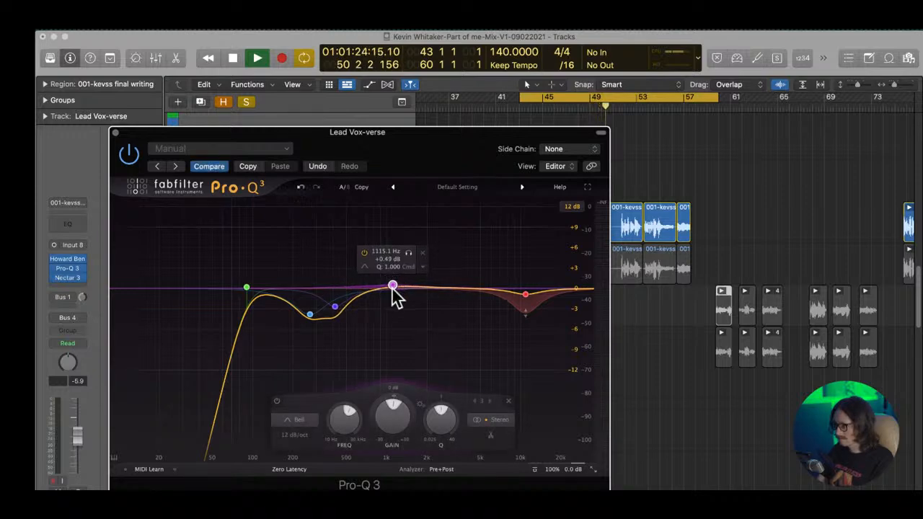
pyautogui.moveTo(353, 160); pyautogui.dragTo(616, 292)
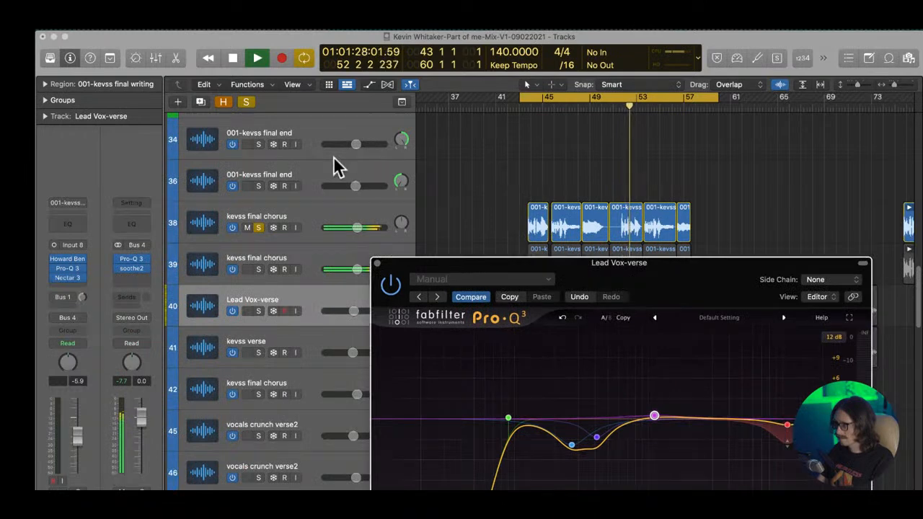
# - Open the Pro-Q 3 on kevss final chorus track 38 and lower its 1115 Hz band to +0.33 dB
pyautogui.click(315, 230)
pyautogui.moveTo(538, 265); pyautogui.dragTo(398, 108)
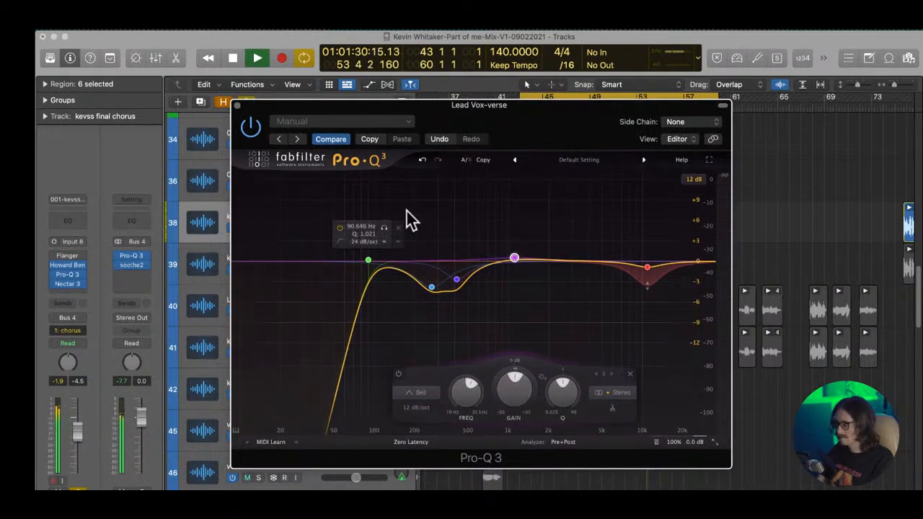
pyautogui.click(69, 274)
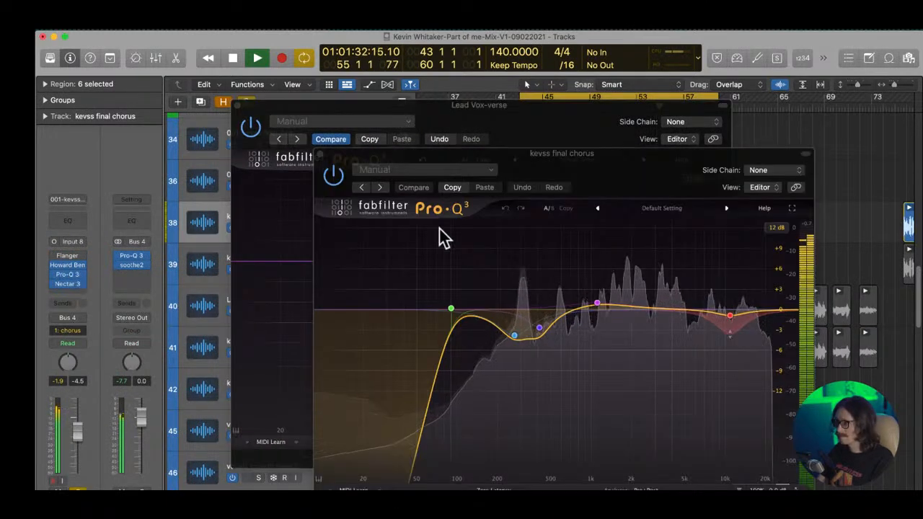
pyautogui.moveTo(613, 155); pyautogui.dragTo(438, 155)
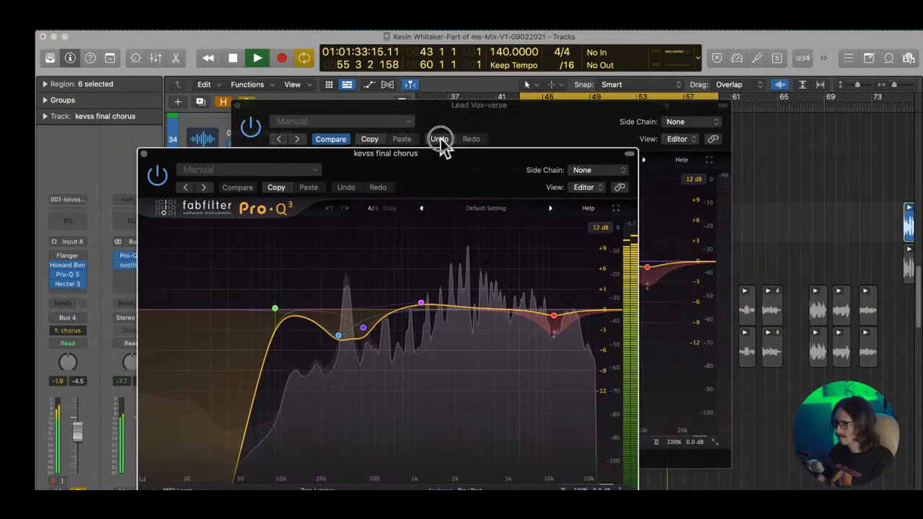
pyautogui.click(421, 303)
pyautogui.click(362, 328)
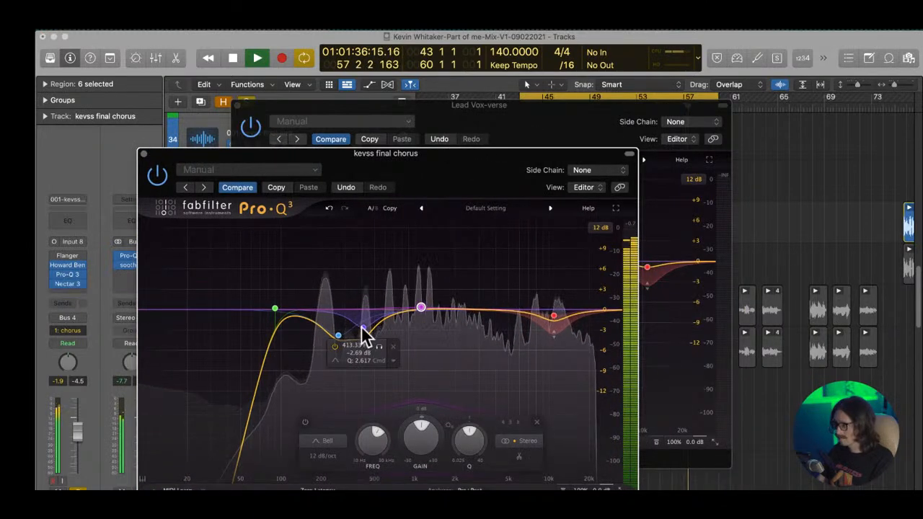
# - Reduce the blue band's low-mid cut and add a bell band at about 2134 Hz with -1.06 dB gain
pyautogui.moveTo(339, 336); pyautogui.dragTo(336, 325)
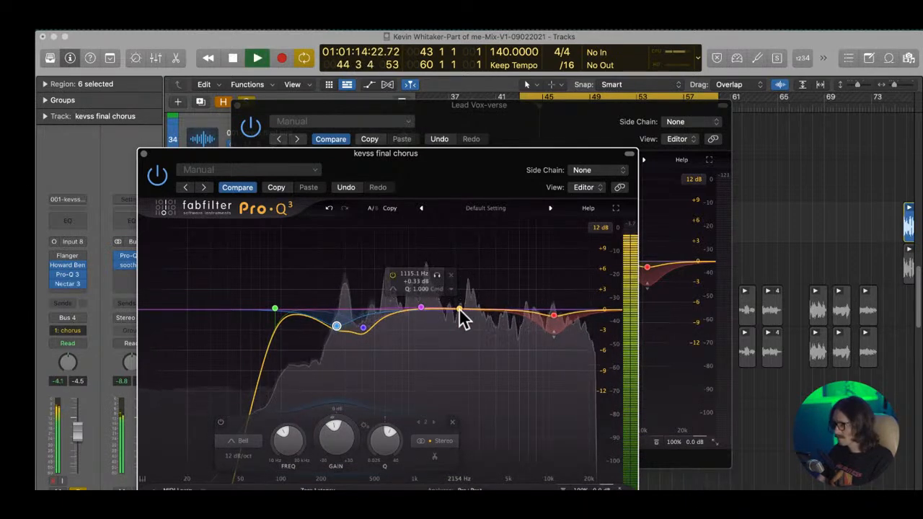
pyautogui.click(455, 310)
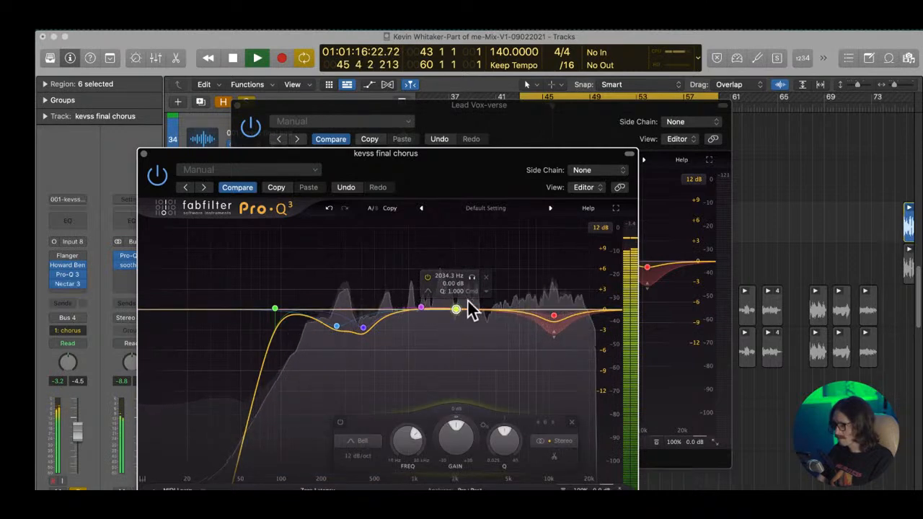
pyautogui.moveTo(472, 277); pyautogui.dragTo(461, 323)
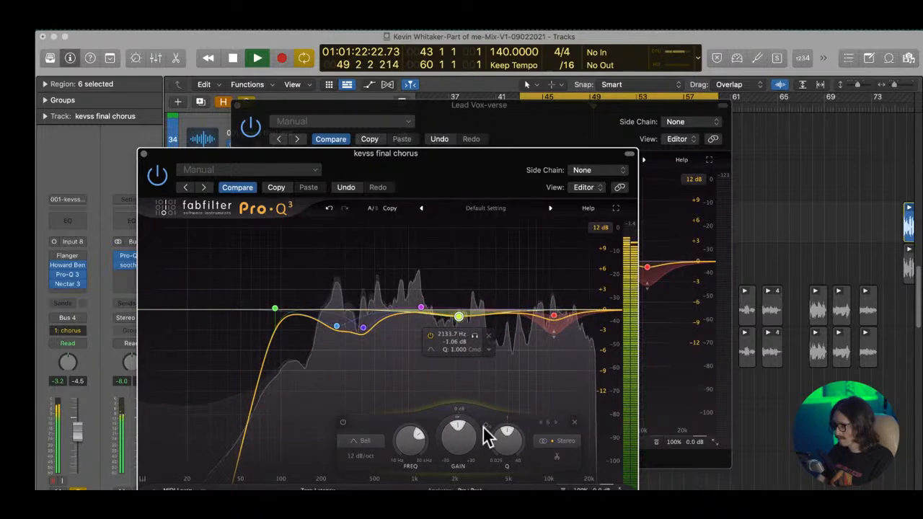
# - Narrow the 2 kHz bell band to Q 3.279, make it dynamic, and place it at about 2175 Hz with -1.63 dB gain
pyautogui.moveTo(500, 432); pyautogui.dragTo(509, 406)
pyautogui.moveTo(459, 318); pyautogui.dragTo(458, 326)
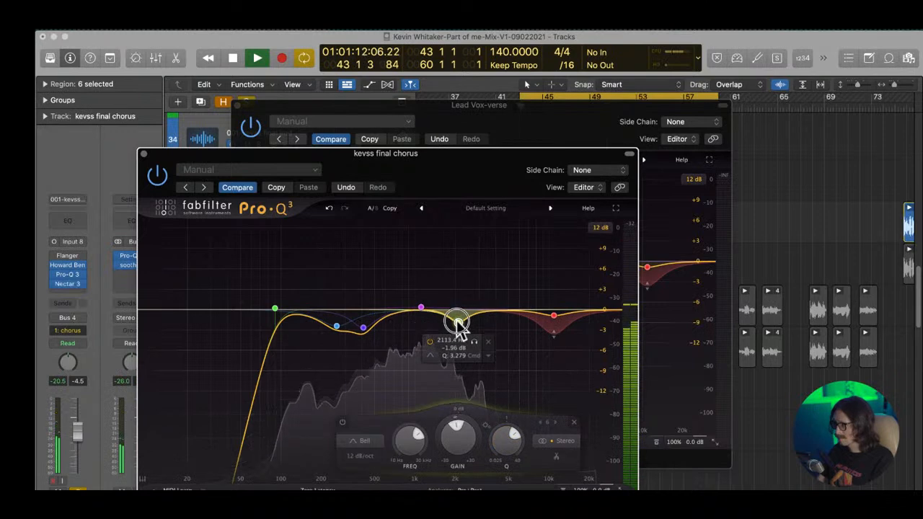
pyautogui.click(488, 359)
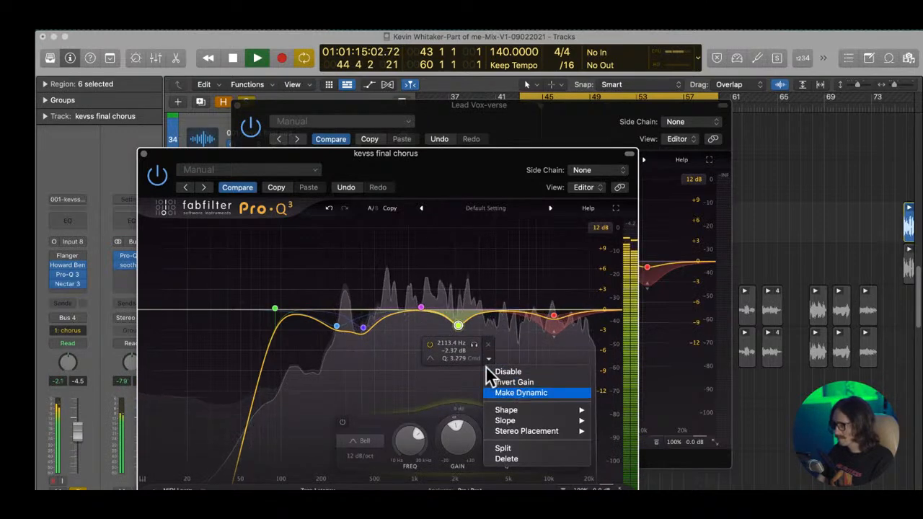
pyautogui.click(518, 391)
pyautogui.moveTo(456, 326); pyautogui.dragTo(459, 322)
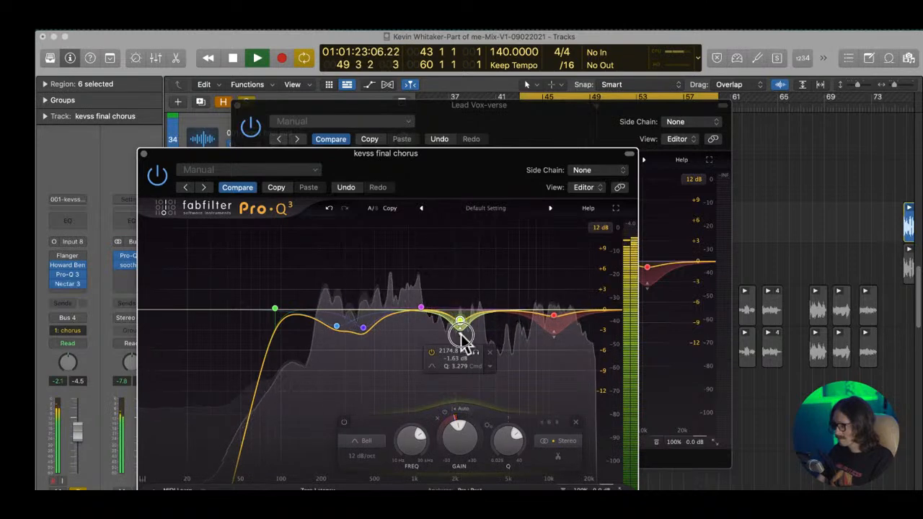
pyautogui.press('space')
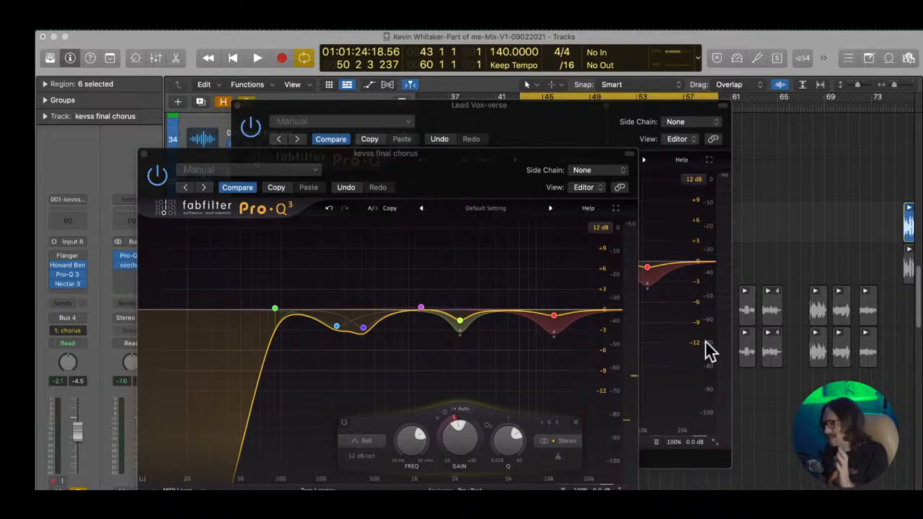
# - Lower the low-cut frequency slightly in the kevss final chorus Pro-Q 3 and close both open EQ windows
pyautogui.moveTo(354, 344)
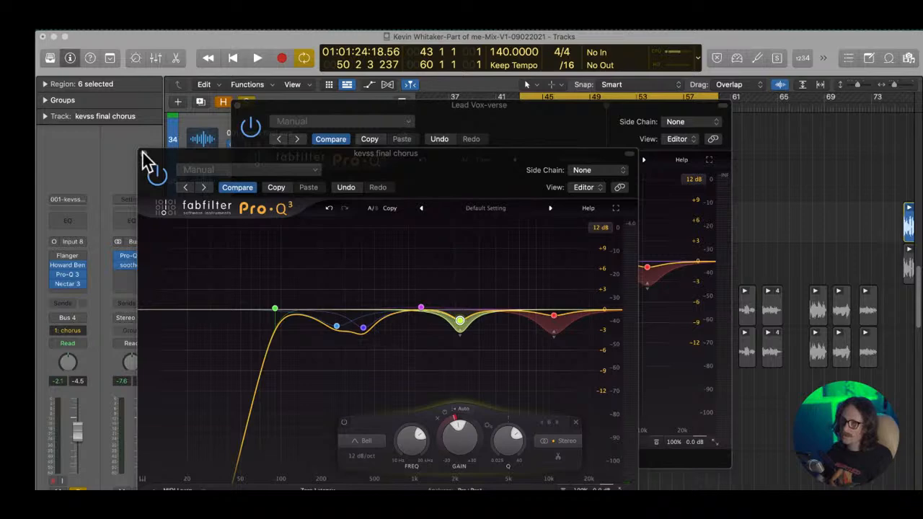
pyautogui.moveTo(566, 326)
pyautogui.moveTo(496, 309)
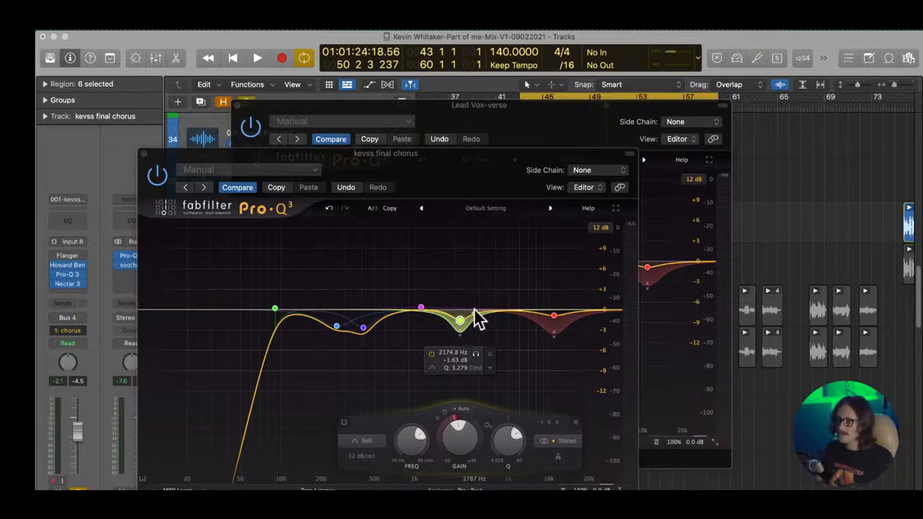
pyautogui.click(449, 276)
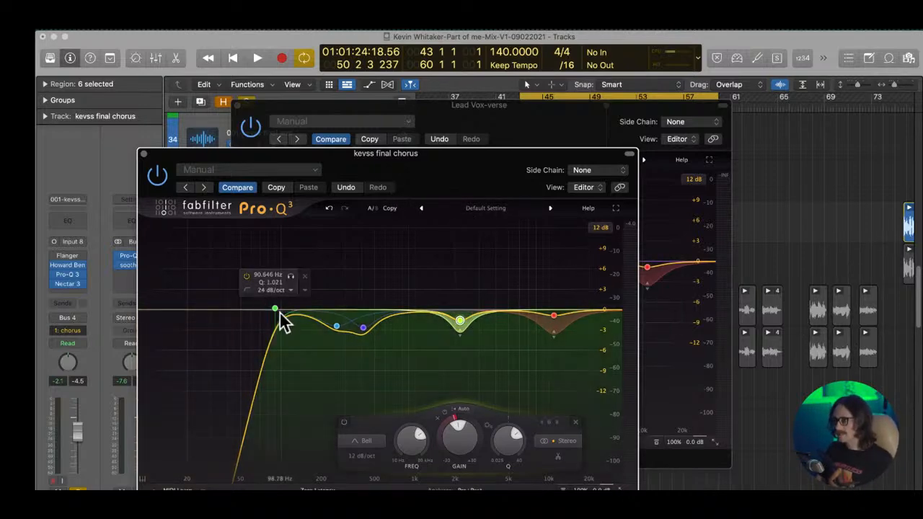
pyautogui.moveTo(273, 306); pyautogui.dragTo(266, 311)
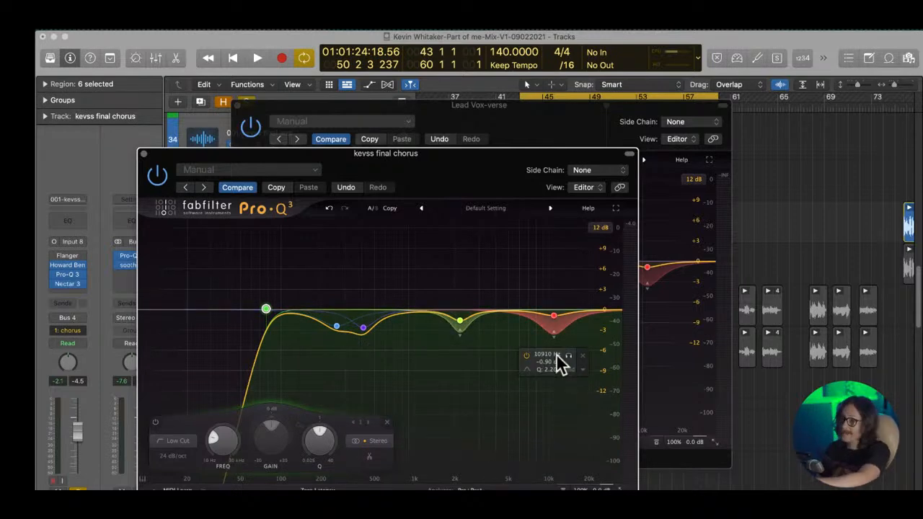
pyautogui.click(144, 154)
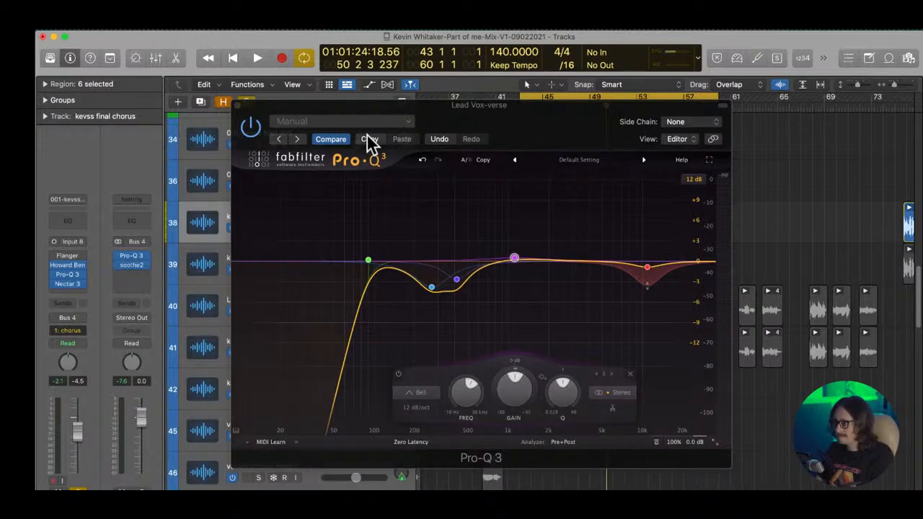
pyautogui.click(546, 140)
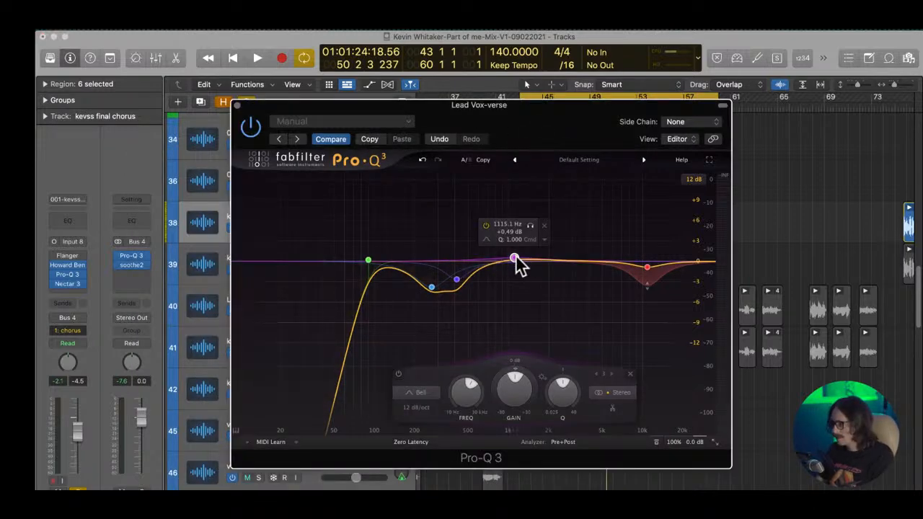
pyautogui.click(237, 106)
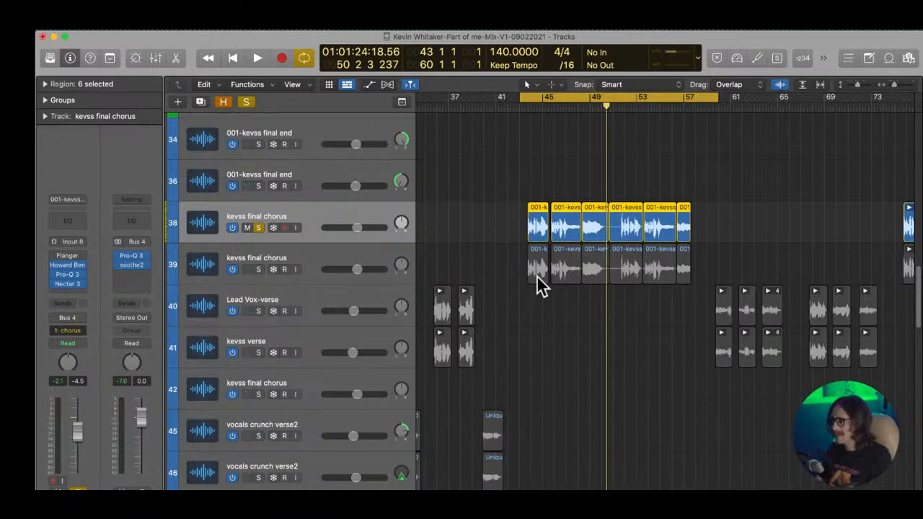
pyautogui.keyDown('ctrl'); pyautogui.keyDown('alt'); pyautogui.click(504, 252); pyautogui.keyUp('alt'); pyautogui.keyUp('ctrl')
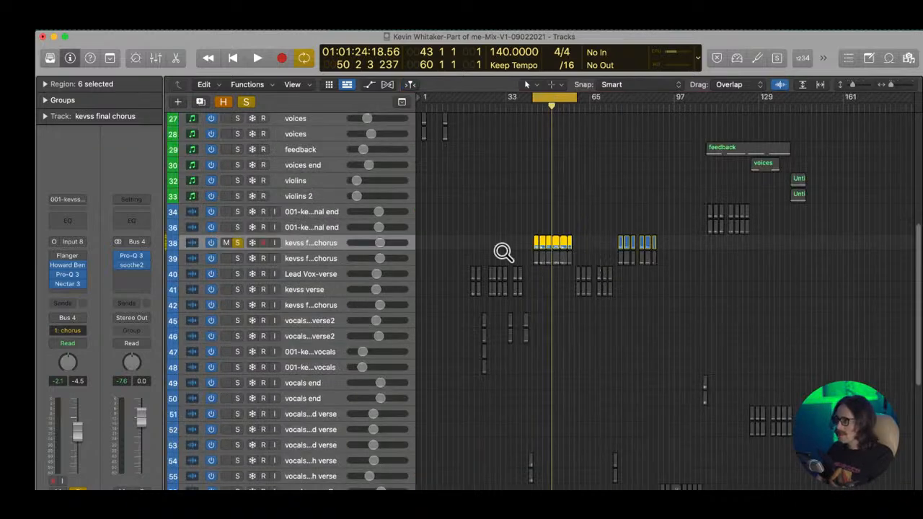
pyautogui.click(65, 303)
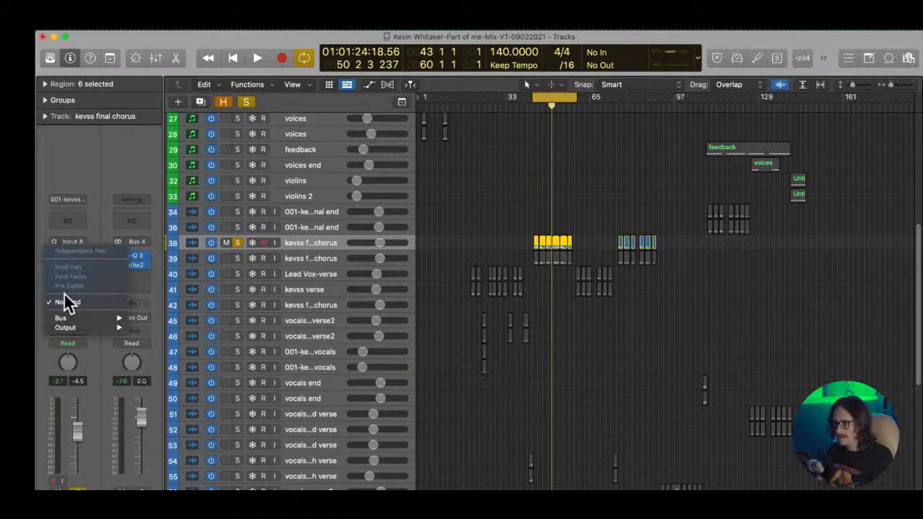
pyautogui.moveTo(88, 318)
pyautogui.click(173, 170)
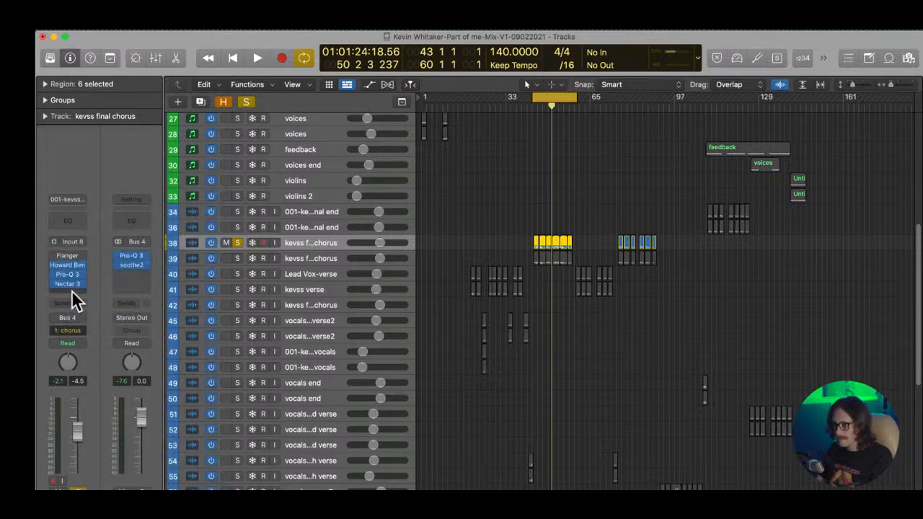
# - Insert oeksound soothe2 after Nectar 3 on the kevss final chorus track 38
pyautogui.click(74, 291)
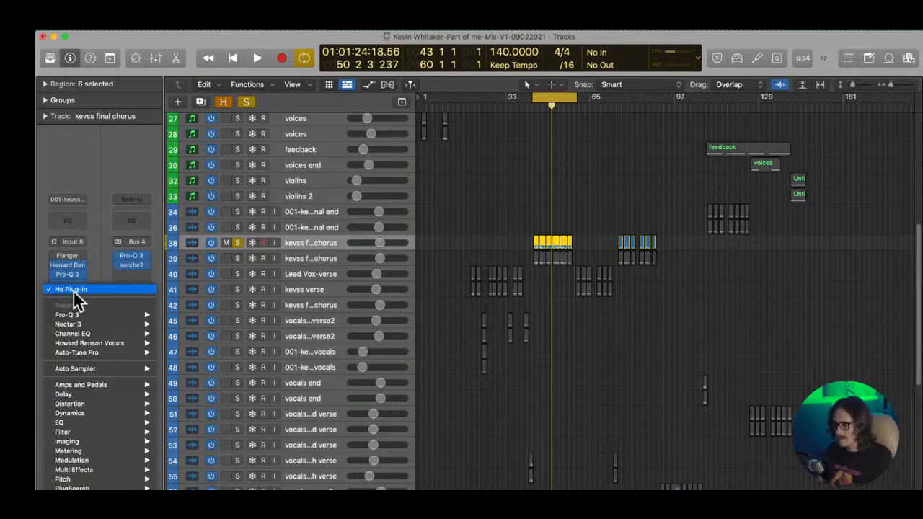
pyautogui.scroll(-3, 82, 420)
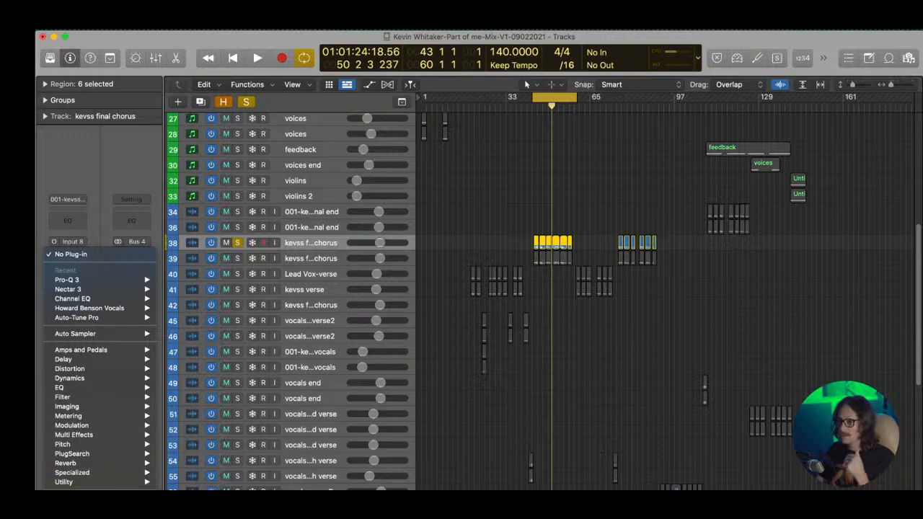
pyautogui.moveTo(98, 498)
pyautogui.moveTo(194, 491)
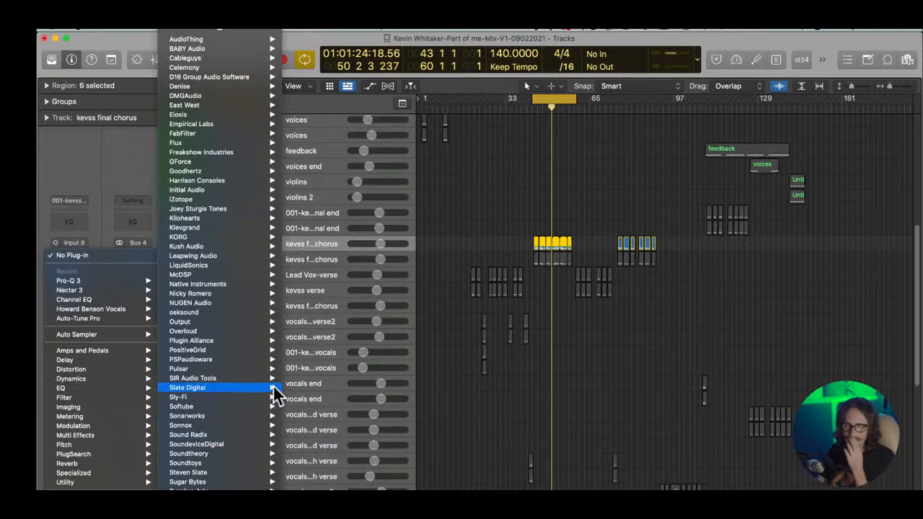
pyautogui.moveTo(274, 387)
pyautogui.moveTo(316, 398)
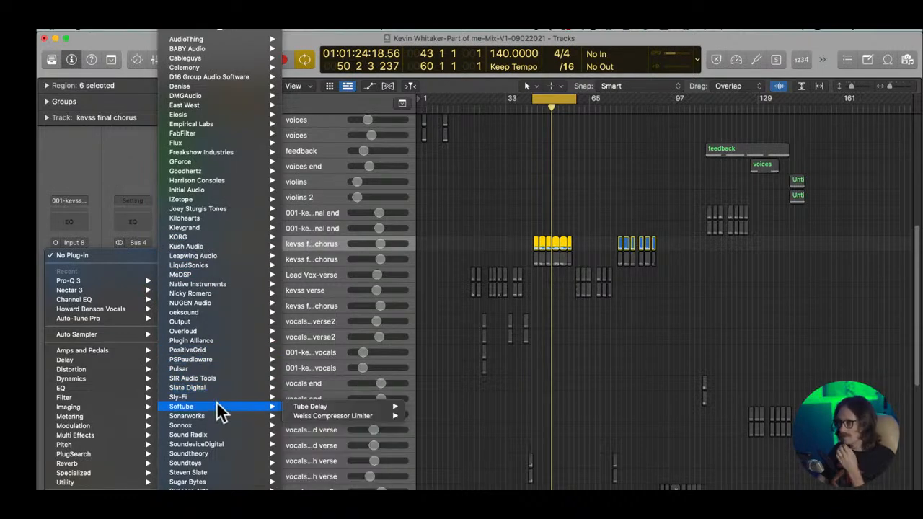
pyautogui.moveTo(222, 316)
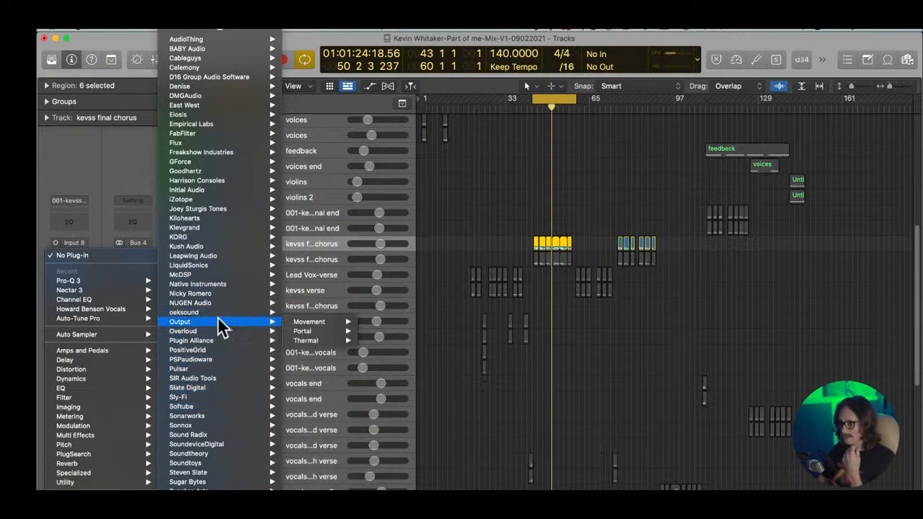
pyautogui.moveTo(322, 321)
pyautogui.click(375, 319)
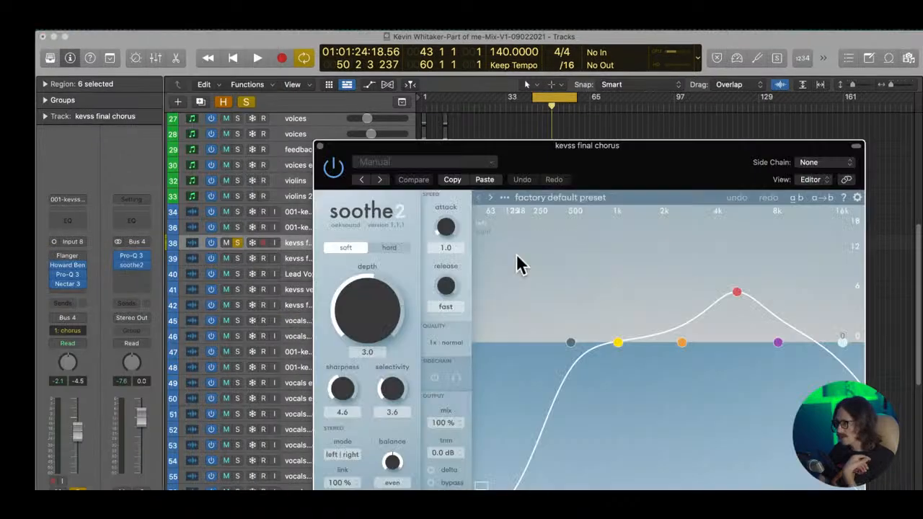
# - Load the Vocal de-esser preset from soothe2's Vocals presets and play the chorus
pyautogui.moveTo(628, 153); pyautogui.dragTo(392, 125)
pyautogui.click(319, 161)
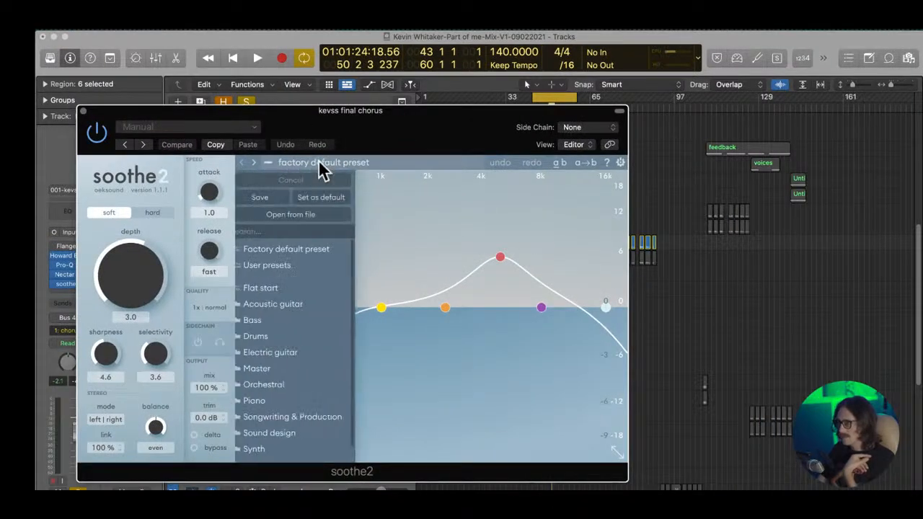
pyautogui.scroll(-1, 284, 346)
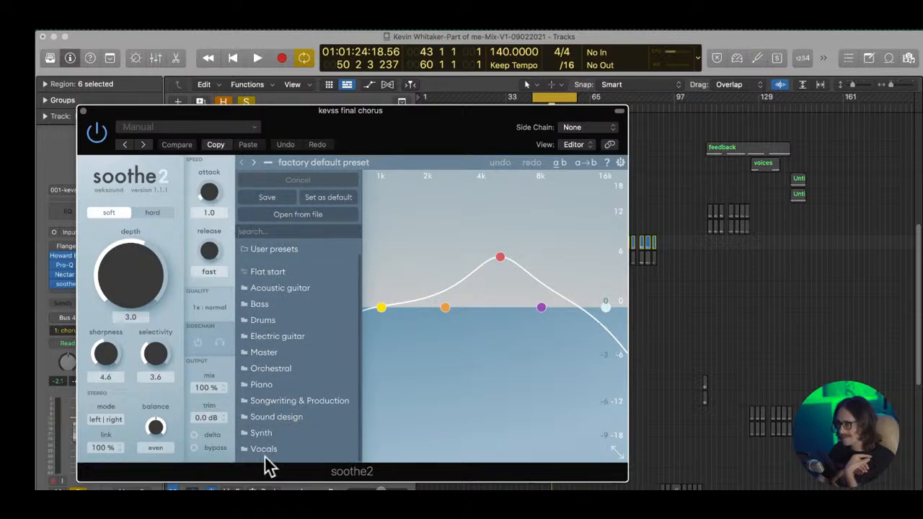
pyautogui.moveTo(264, 455)
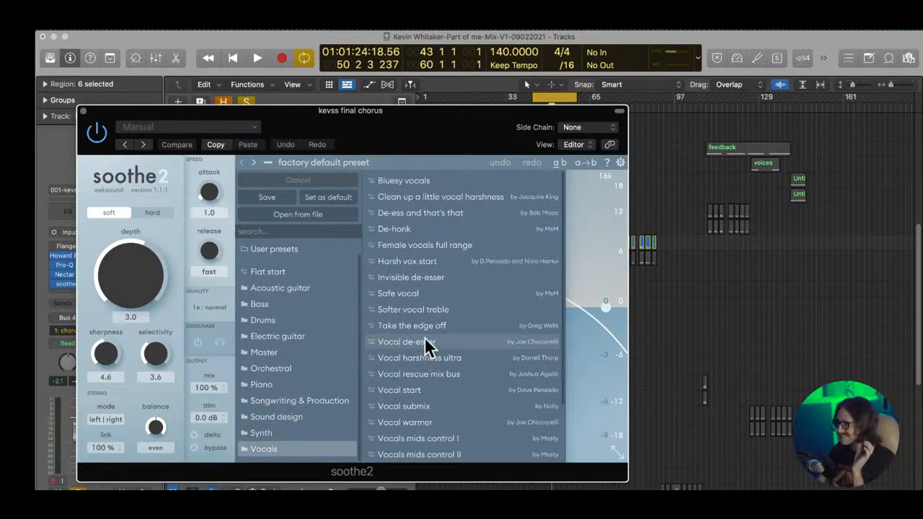
pyautogui.click(426, 340)
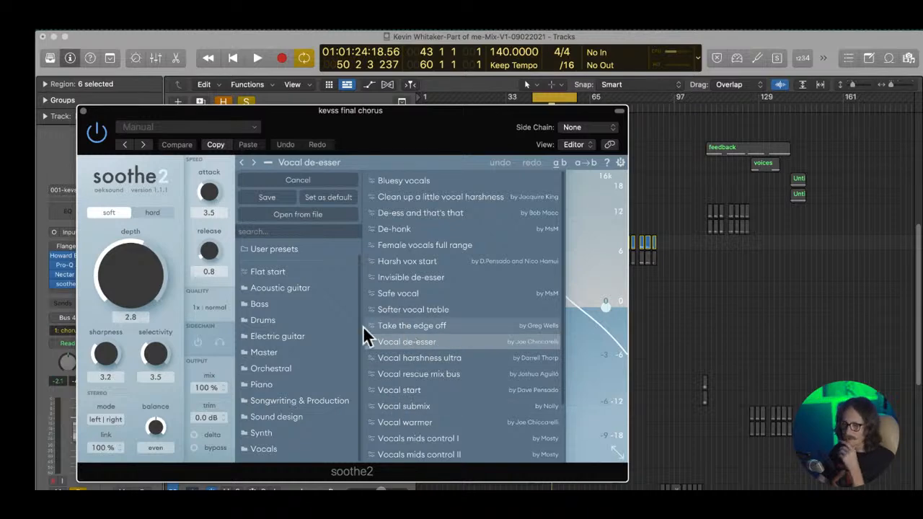
pyautogui.click(709, 335)
pyautogui.press('space')
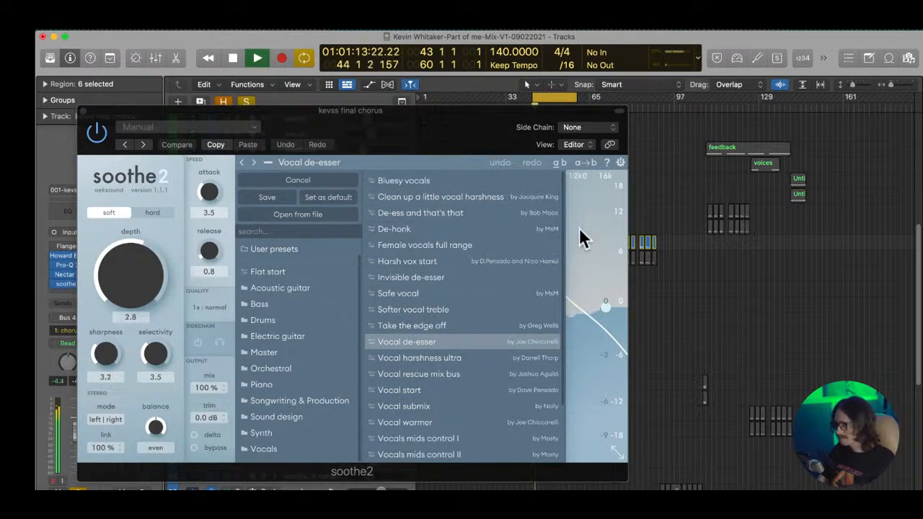
# - Audition the Vocal harshness ultra, Take the edge off and Harsh vox start presets, and settle on Invisible de-esser
pyautogui.click(439, 356)
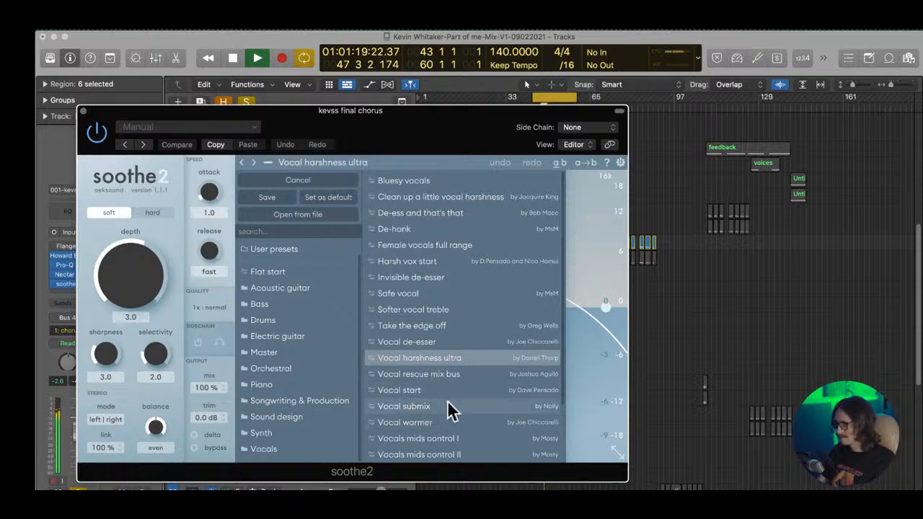
pyautogui.click(445, 325)
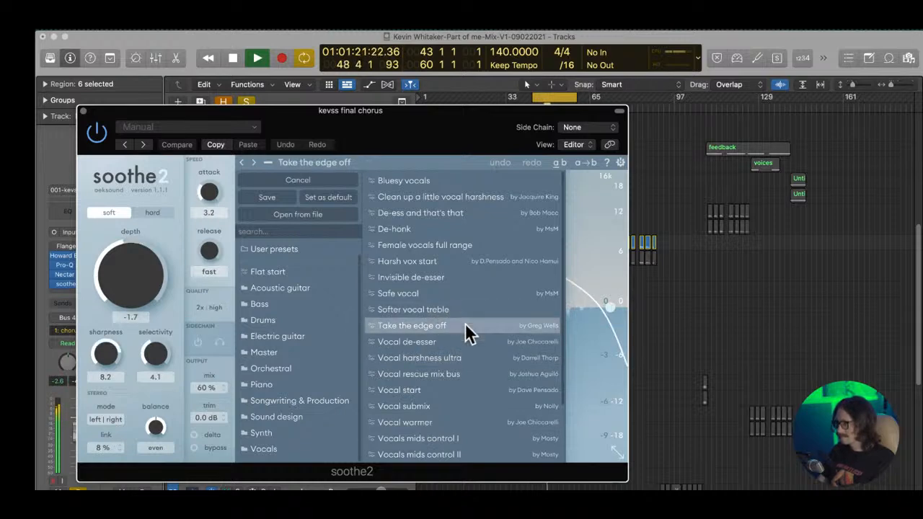
pyautogui.click(443, 262)
pyautogui.click(455, 277)
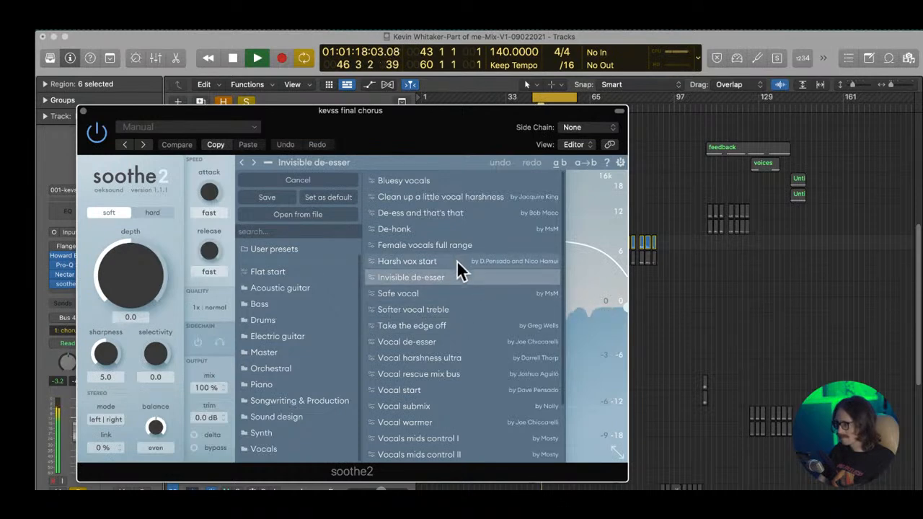
# - Lower soothe2's 8 kHz band 4 sensitivity to 6.8 dB and reduce the mix to 80 %
pyautogui.click(590, 233)
pyautogui.moveTo(541, 243); pyautogui.dragTo(541, 254)
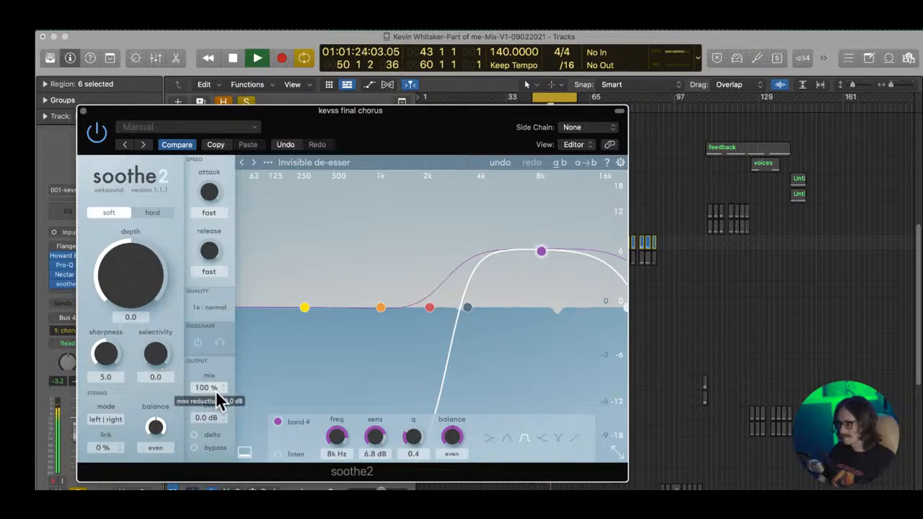
pyautogui.moveTo(208, 387); pyautogui.dragTo(211, 407)
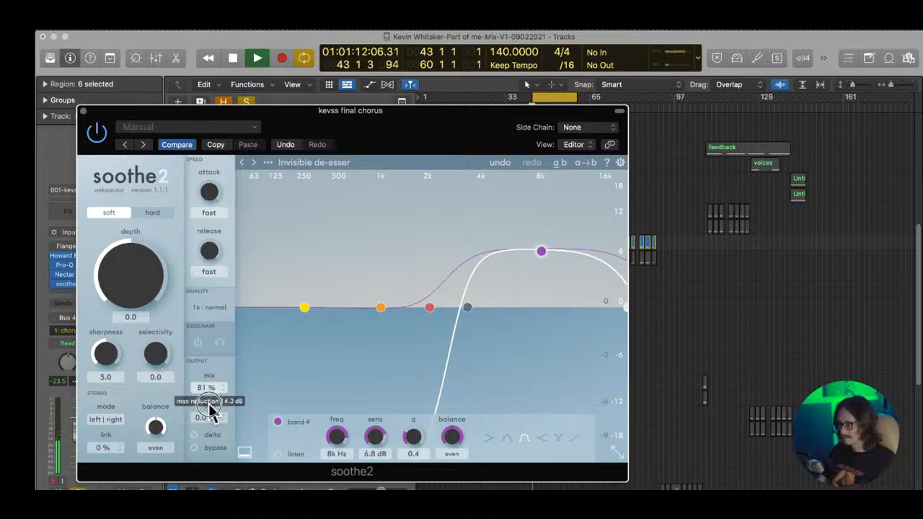
# - Set soothe2's real-time quality to 4x oversampling and high resolution
pyautogui.click(217, 307)
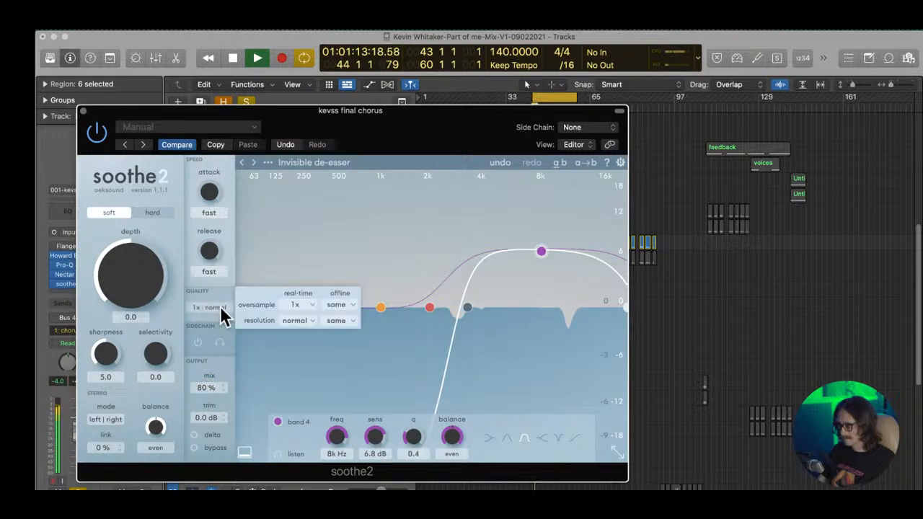
pyautogui.click(299, 304)
pyautogui.click(306, 326)
pyautogui.click(309, 320)
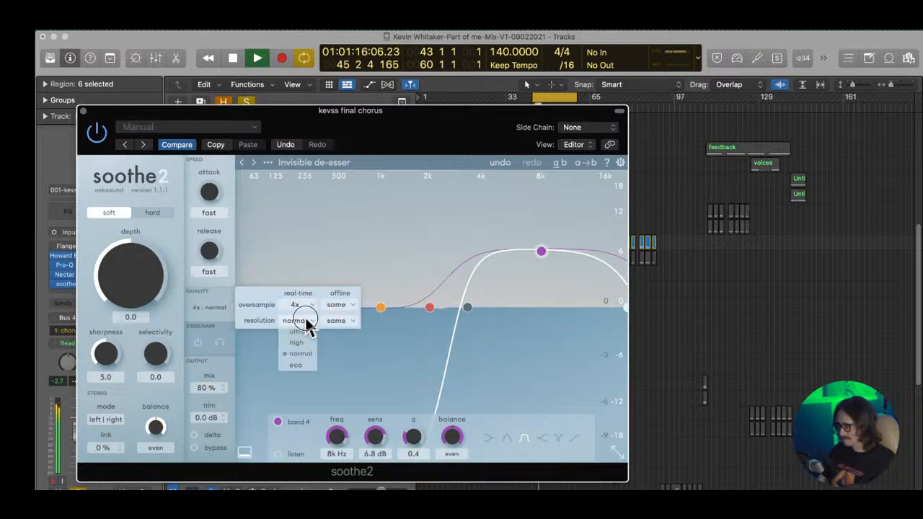
pyautogui.click(307, 342)
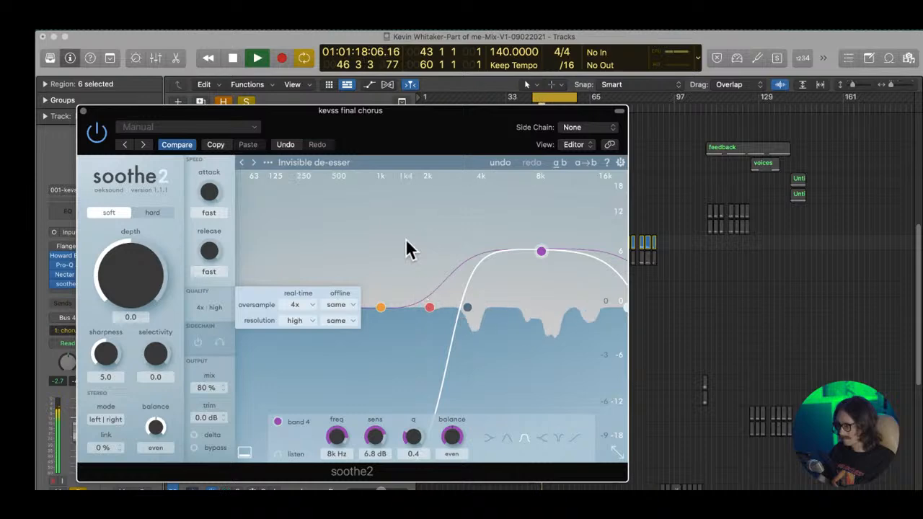
# - Lower soothe2's low cut to 1.4 kHz, set band 3 to 2.1 dB at 2 kHz, and raise the depth to 0.8
pyautogui.moveTo(470, 307); pyautogui.dragTo(406, 310)
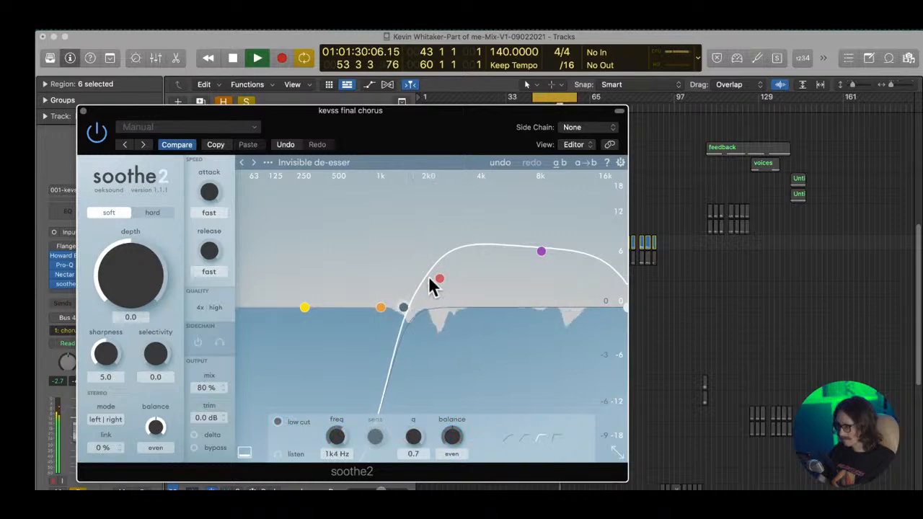
pyautogui.moveTo(436, 277); pyautogui.dragTo(428, 288)
pyautogui.moveTo(130, 285)
pyautogui.mouseDown()
pyautogui.moveTo(124, 234)
pyautogui.moveTo(130, 243)
pyautogui.moveTo(104, 264)
pyautogui.moveTo(124, 266)
pyautogui.moveTo(119, 279)
pyautogui.moveTo(127, 271)
pyautogui.mouseUp()
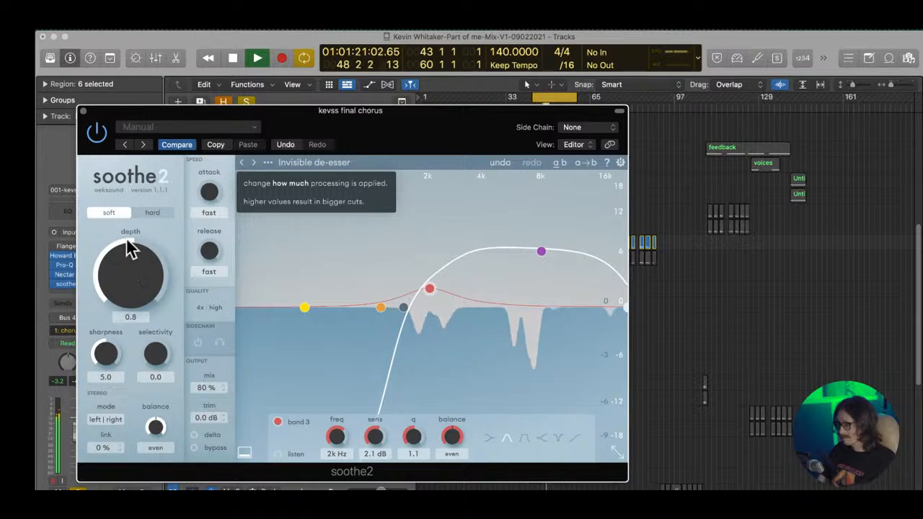
# - Close soothe2, stop playback, and make an empty insert slot between Nectar 3 and soothe2 on track 38
pyautogui.click(83, 111)
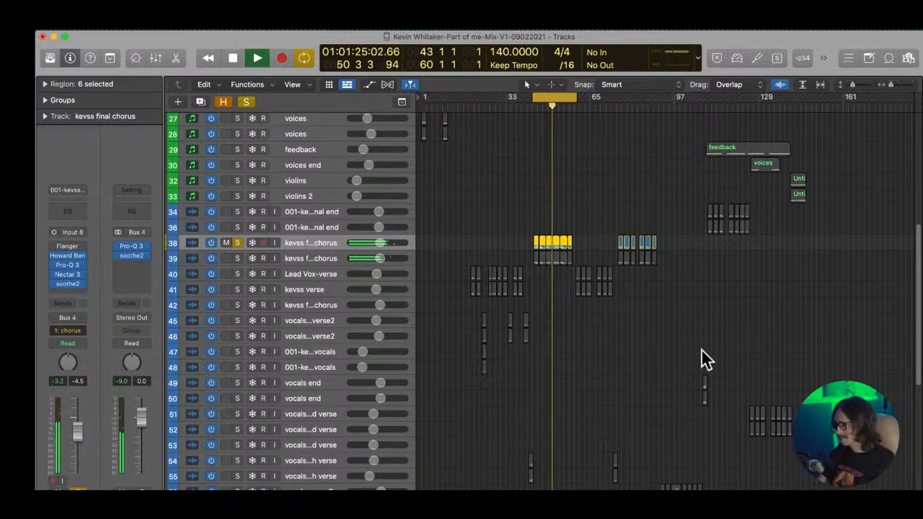
pyautogui.press('space')
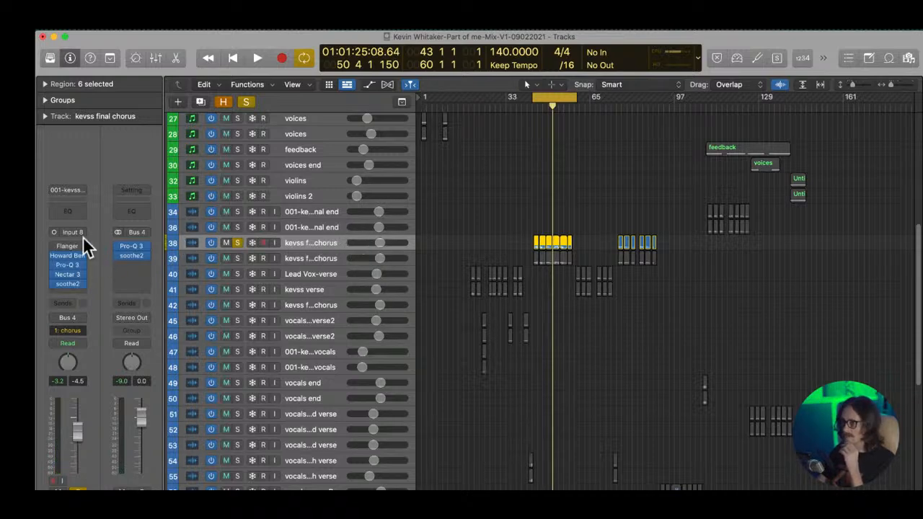
pyautogui.click(67, 289)
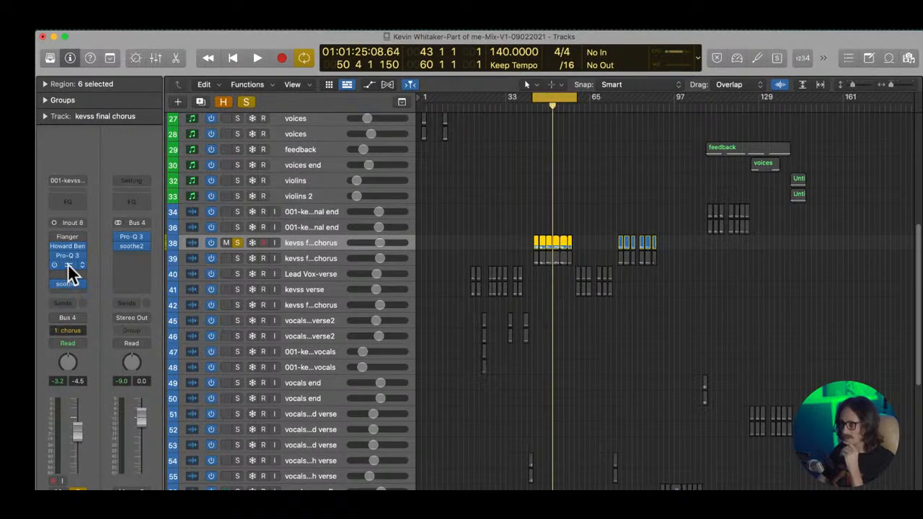
pyautogui.click(70, 275)
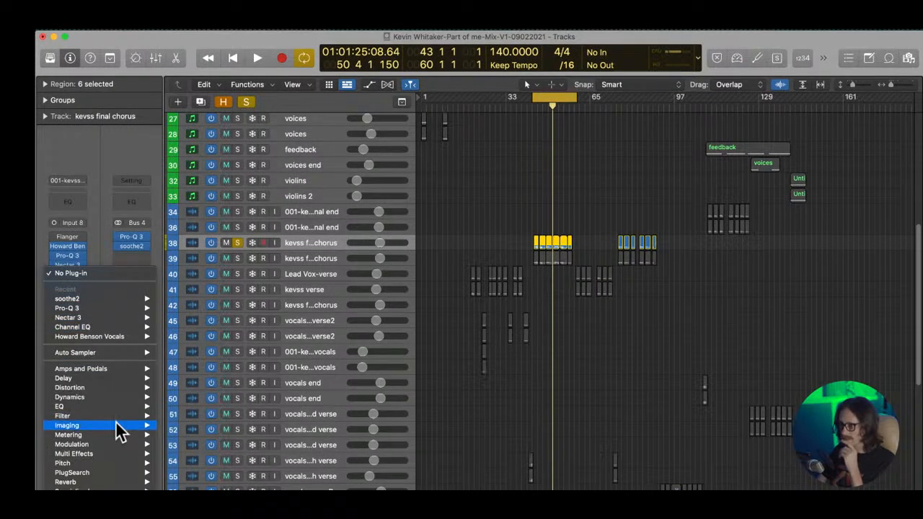
pyautogui.moveTo(94, 498)
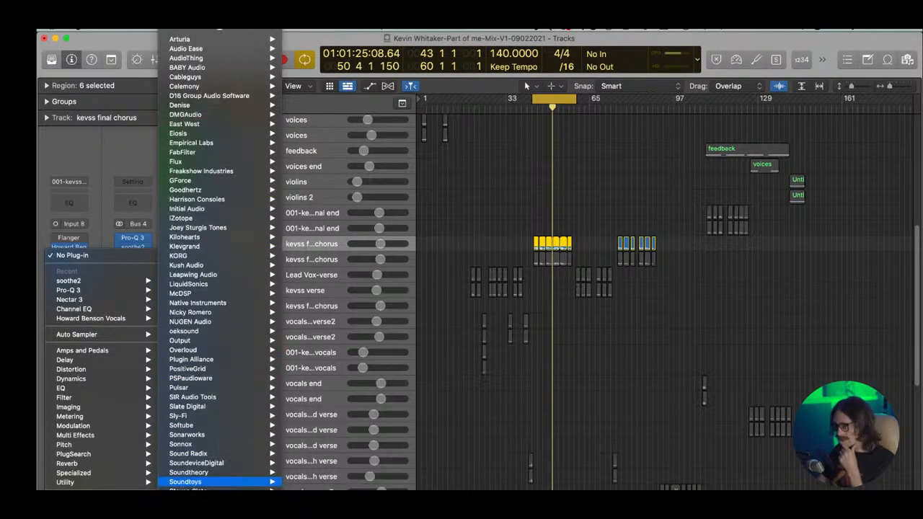
pyautogui.click(104, 196)
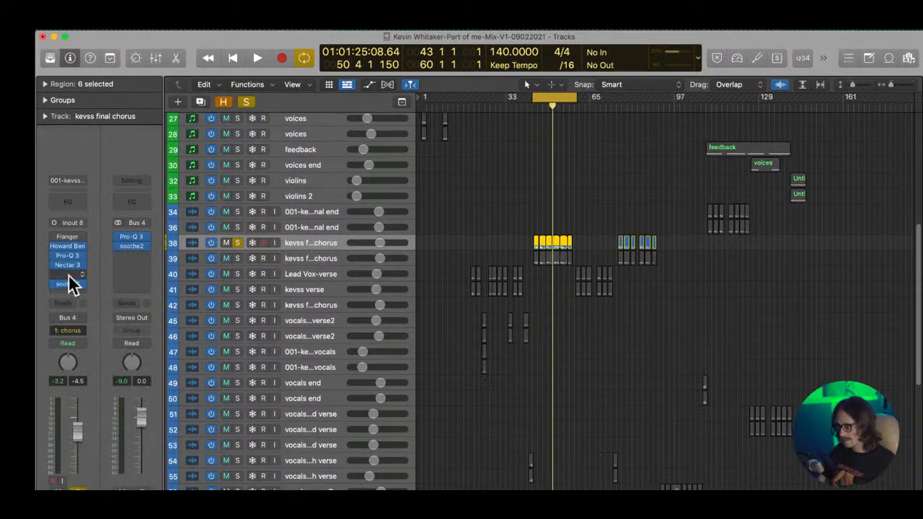
# - Insert the mono CLA-3A compressor in the empty slot between Nectar 3 and soothe2 on track 38
pyautogui.hotkey('ctrl', 'space')
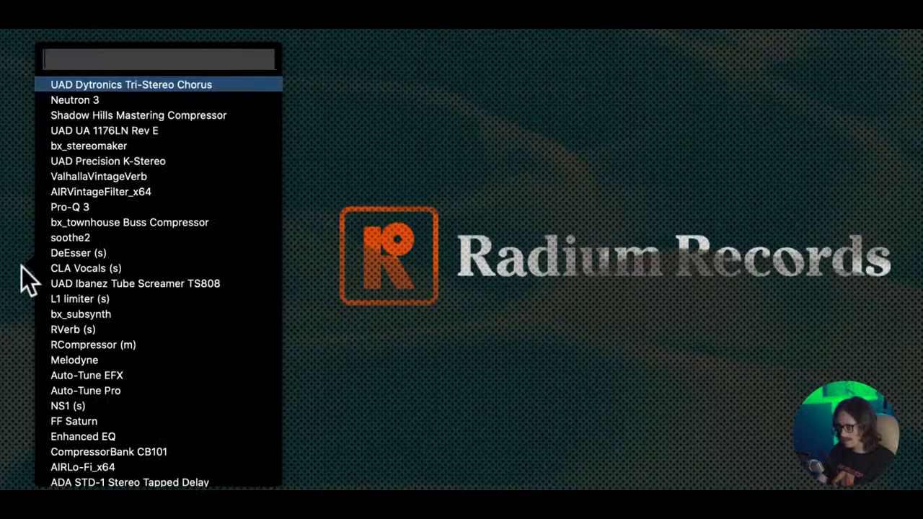
pyautogui.write('la')
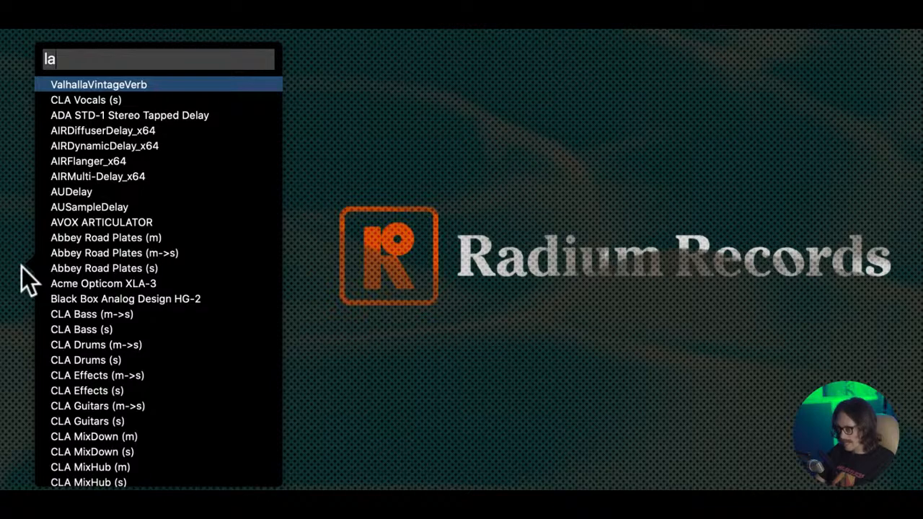
pyautogui.write('3')
pyautogui.press('BackSpace')
pyautogui.write('-')
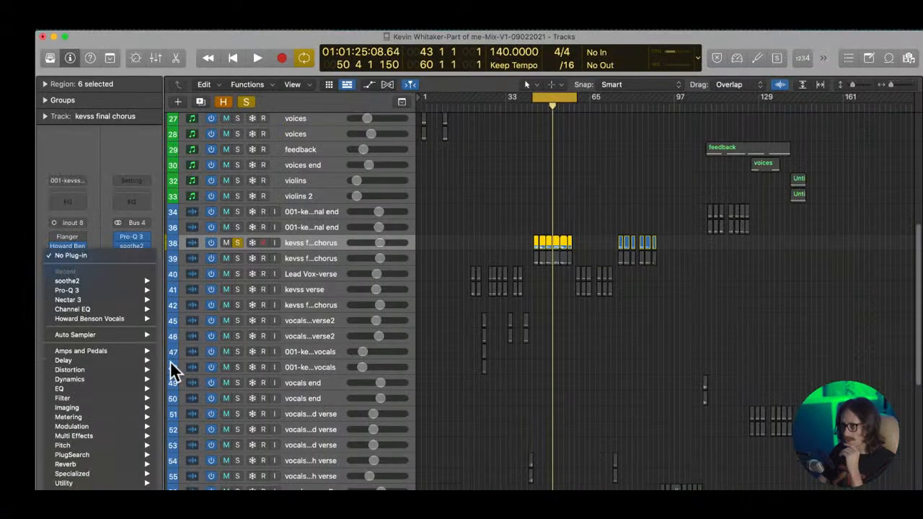
pyautogui.moveTo(247, 325)
pyautogui.click(311, 480)
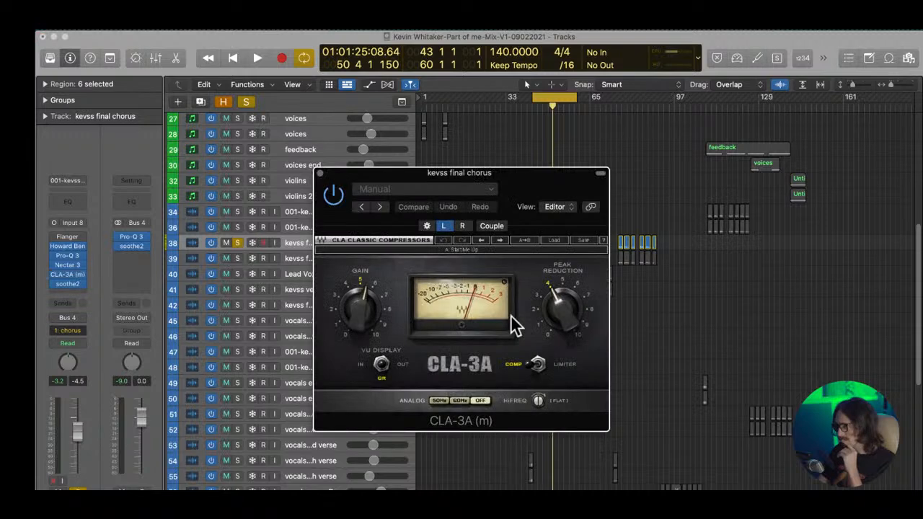
# - Play the final chorus vocal, lower the mono CLA-3A's gain, stop playback, and close the compressor
pyautogui.moveTo(542, 178); pyautogui.dragTo(441, 171)
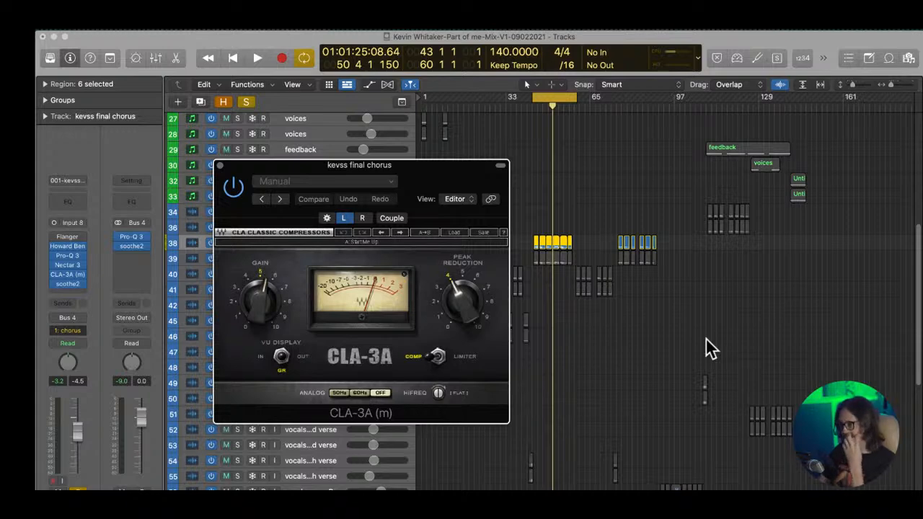
pyautogui.click(445, 182)
pyautogui.press('space')
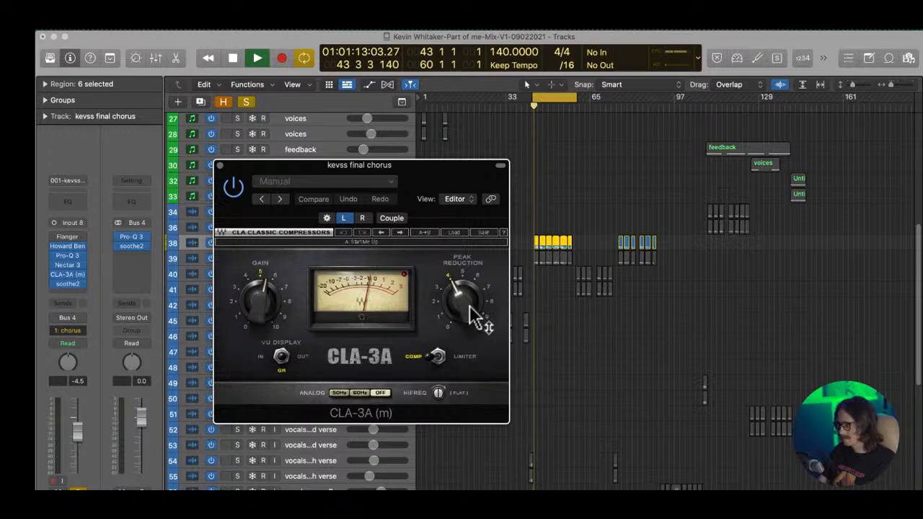
pyautogui.moveTo(473, 316); pyautogui.dragTo(470, 312)
pyautogui.moveTo(259, 307); pyautogui.dragTo(253, 371)
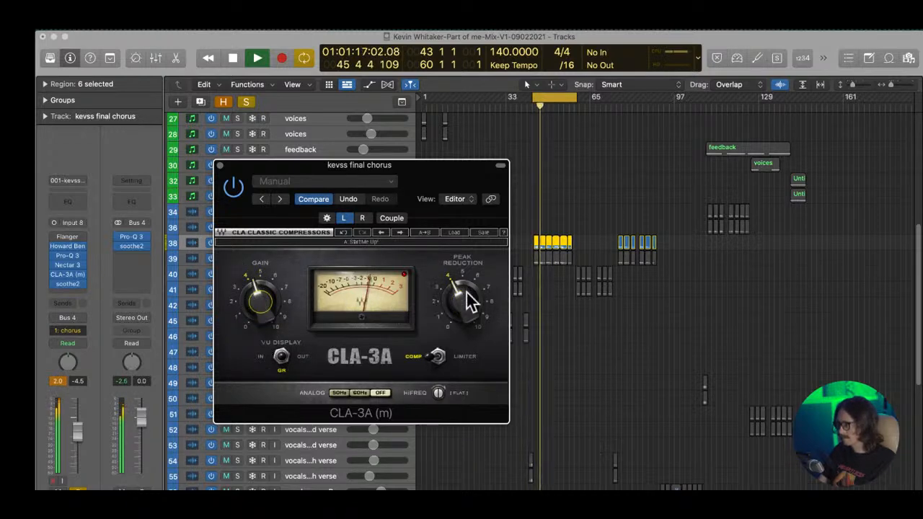
pyautogui.press('space')
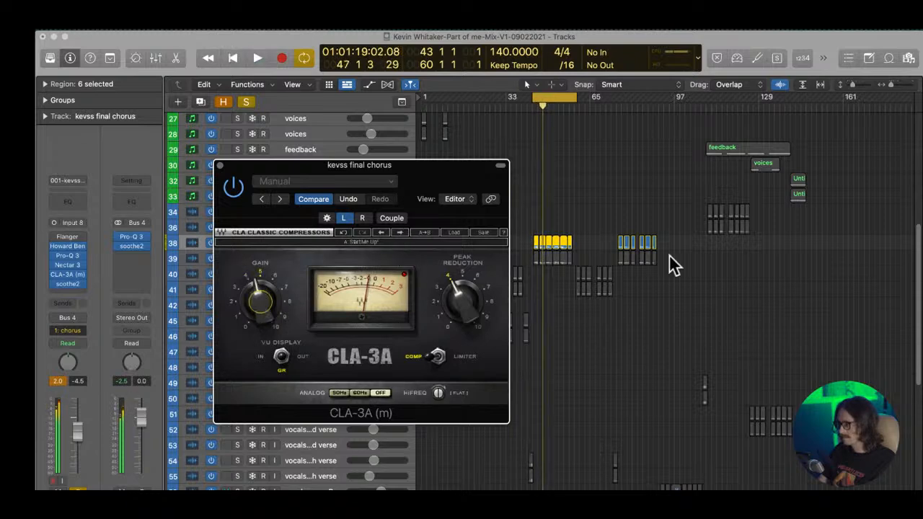
pyautogui.click(697, 340)
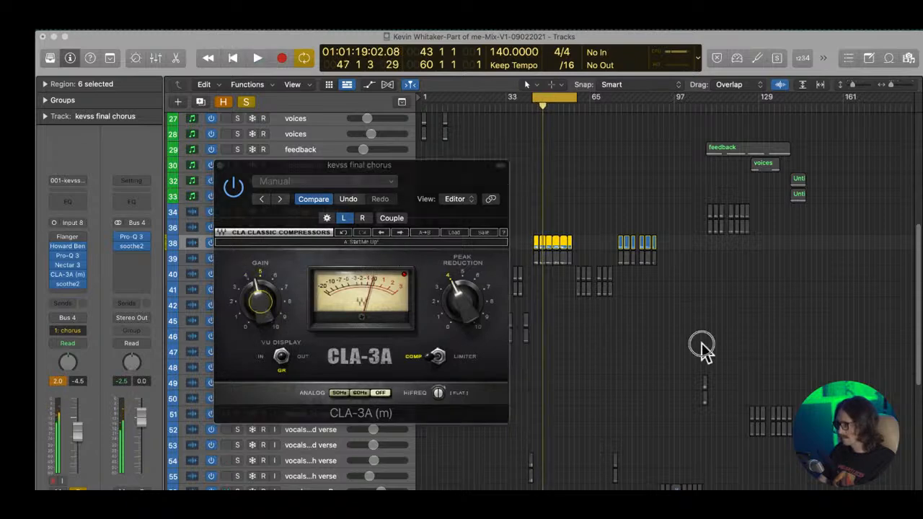
pyautogui.click(219, 166)
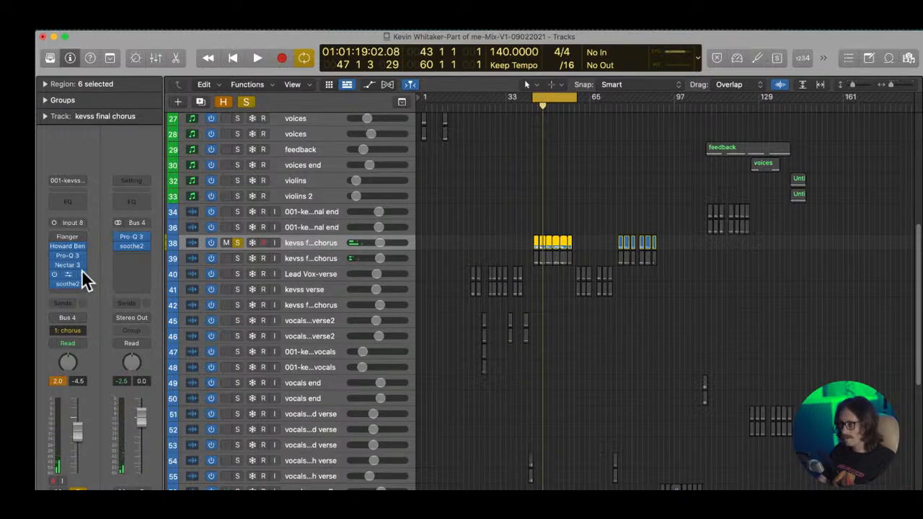
# - Replace the mono CLA-3A on track 38 with the stereo version, CLA-3A (s)
pyautogui.click(83, 277)
pyautogui.click(109, 254)
pyautogui.click(76, 274)
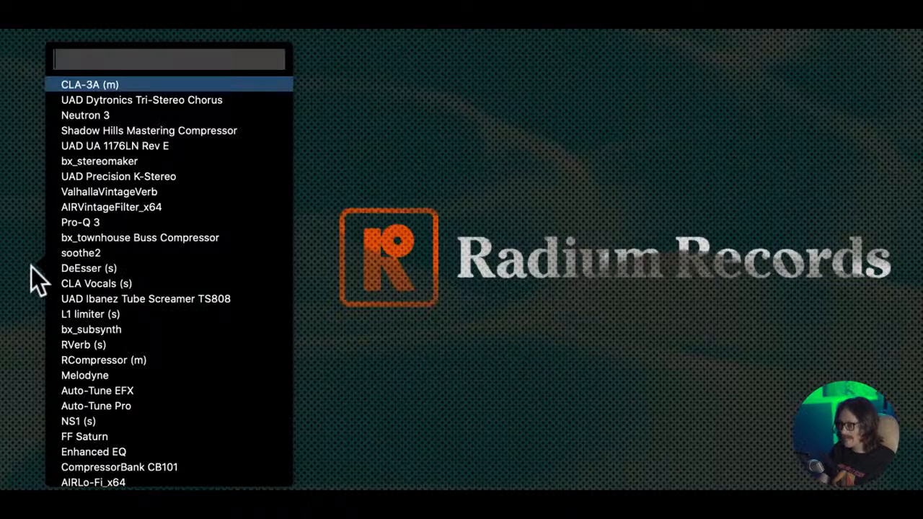
pyautogui.write('cla-')
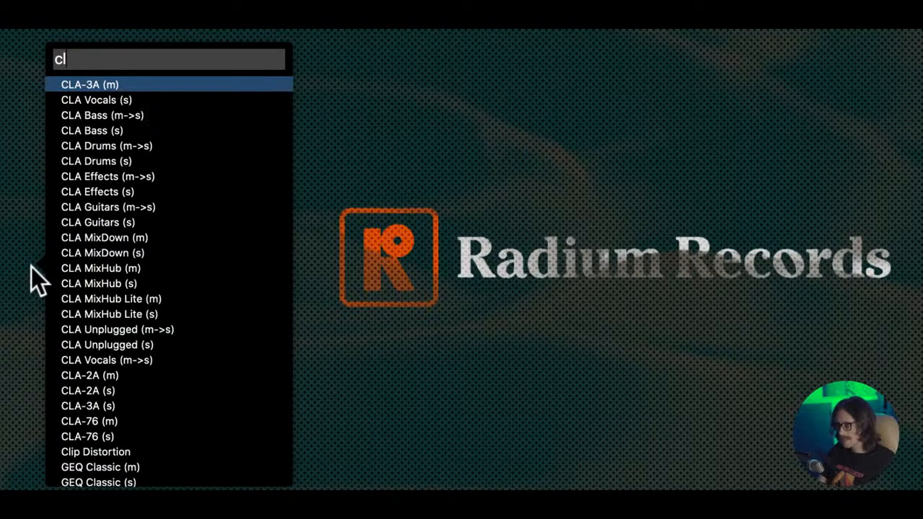
pyautogui.doubleClick(86, 132)
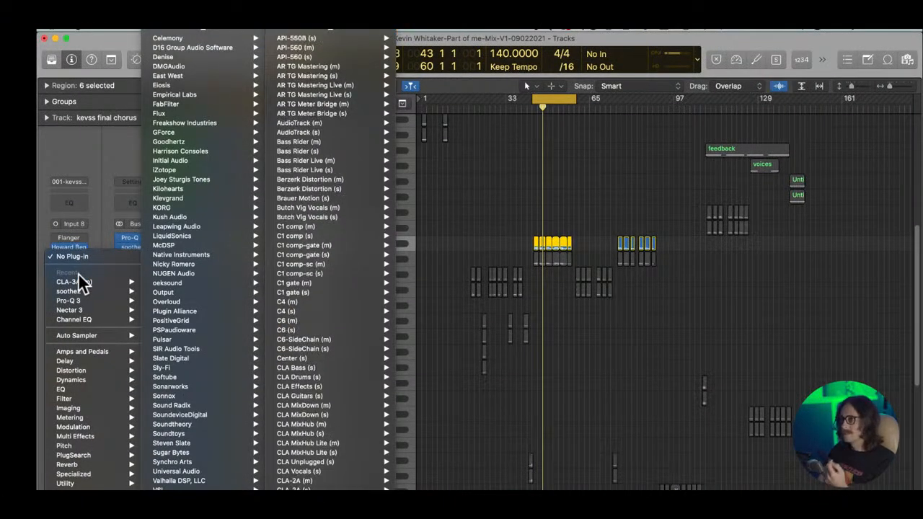
pyautogui.click(82, 281)
# - Set the stereo CLA-3A's gain to about 4 and its peak reduction to about 5
pyautogui.moveTo(354, 292); pyautogui.dragTo(369, 355)
pyautogui.moveTo(553, 282); pyautogui.dragTo(566, 270)
pyautogui.click(705, 337)
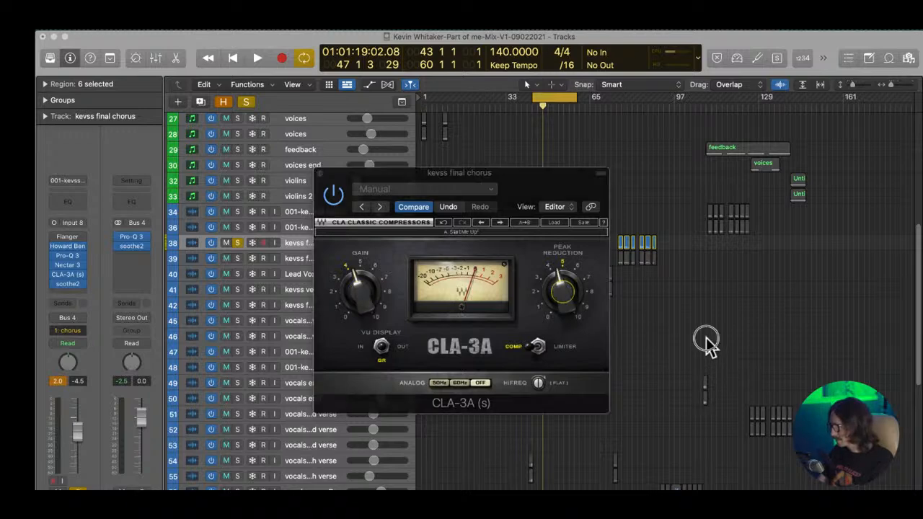
pyautogui.click(592, 33)
# - Lower the stereo CLA-3A's peak reduction to between 4 and 5 while auditioning the final chorus vocal, and close the compressor
pyautogui.press('space')
pyautogui.moveTo(568, 292)
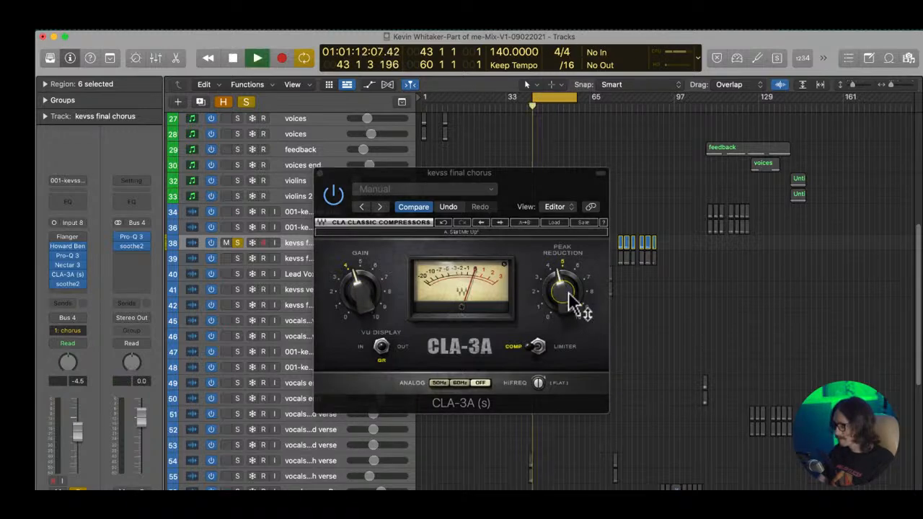
pyautogui.moveTo(568, 287); pyautogui.dragTo(565, 291)
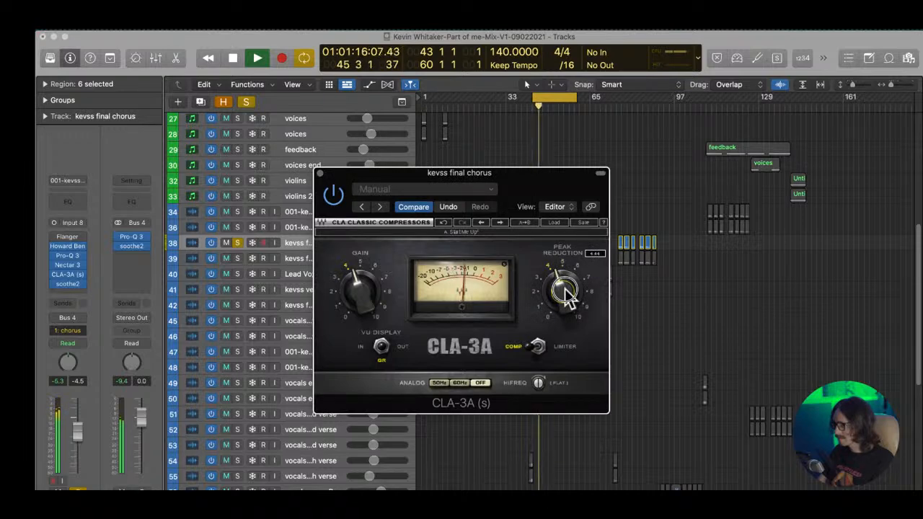
pyautogui.moveTo(566, 289); pyautogui.dragTo(569, 292)
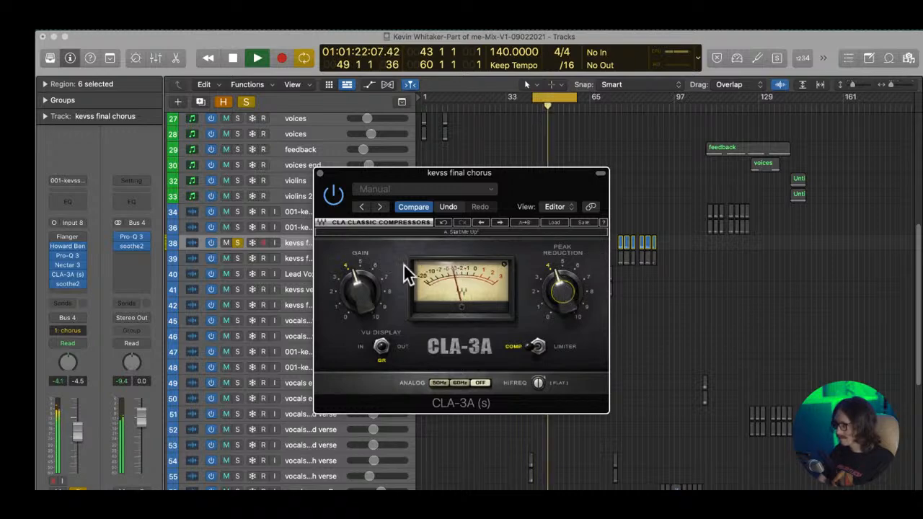
pyautogui.moveTo(359, 285)
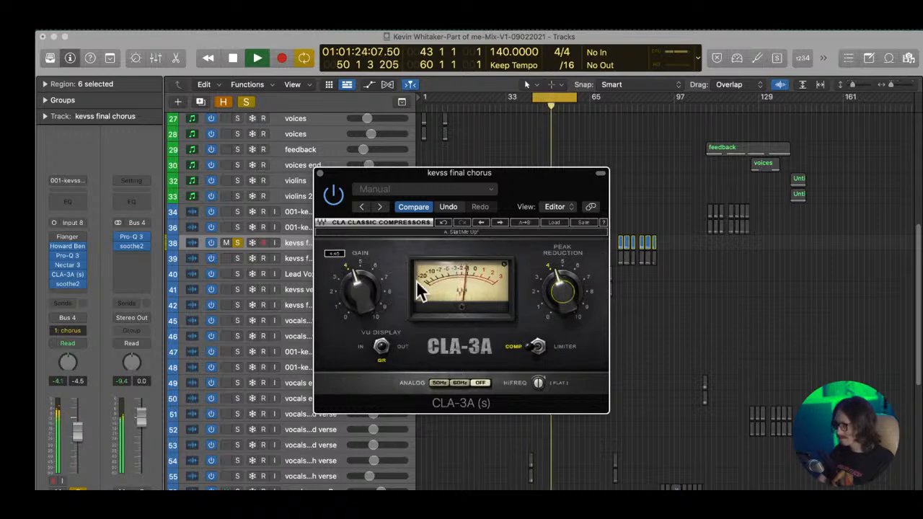
pyautogui.press('space')
pyautogui.click(707, 350)
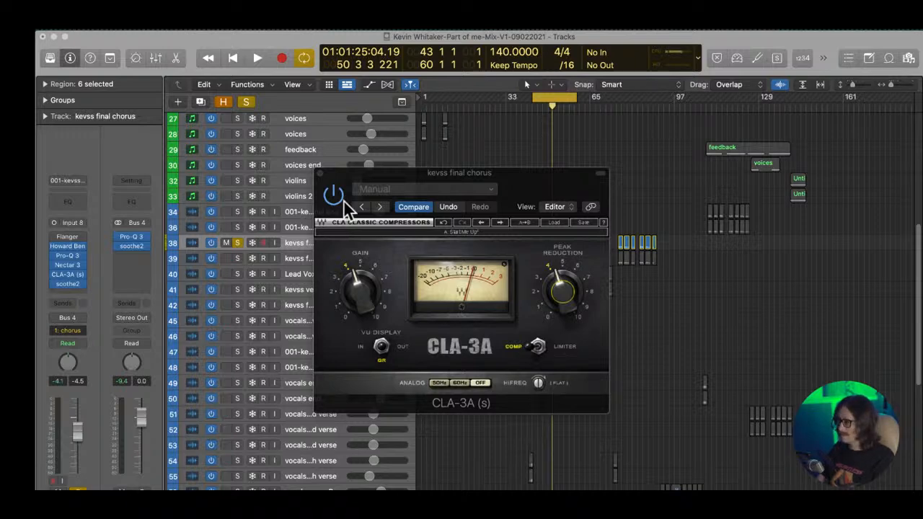
pyautogui.click(320, 173)
pyautogui.scroll(3, 508, 288)
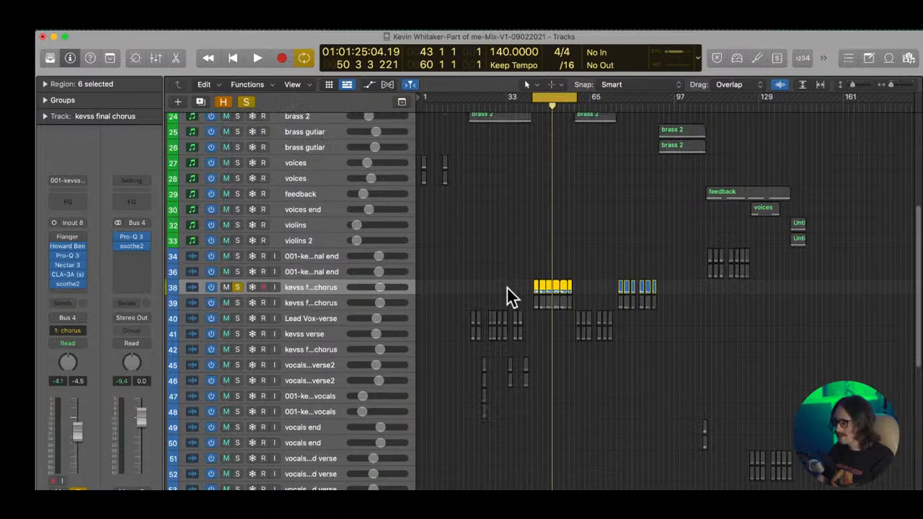
pyautogui.scroll(12, 556, 241)
pyautogui.scroll(2, 555, 240)
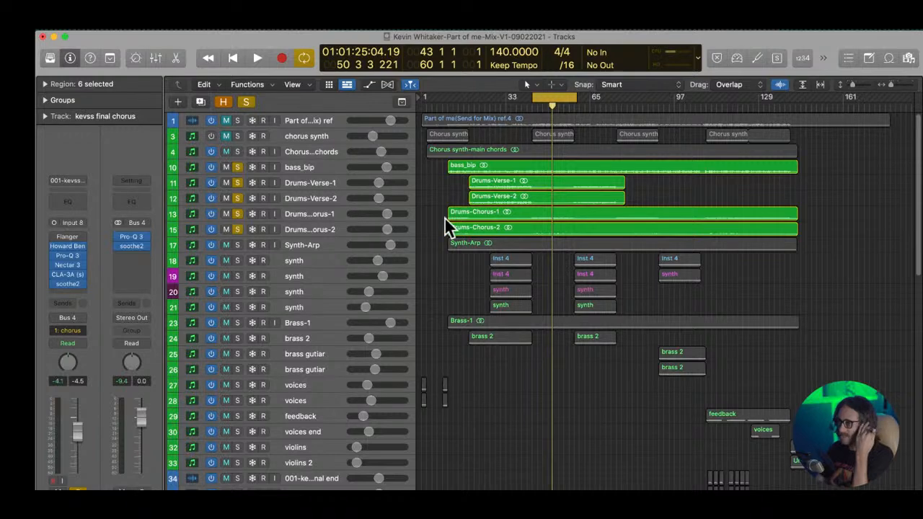
pyautogui.moveTo(619, 189); pyautogui.dragTo(624, 189)
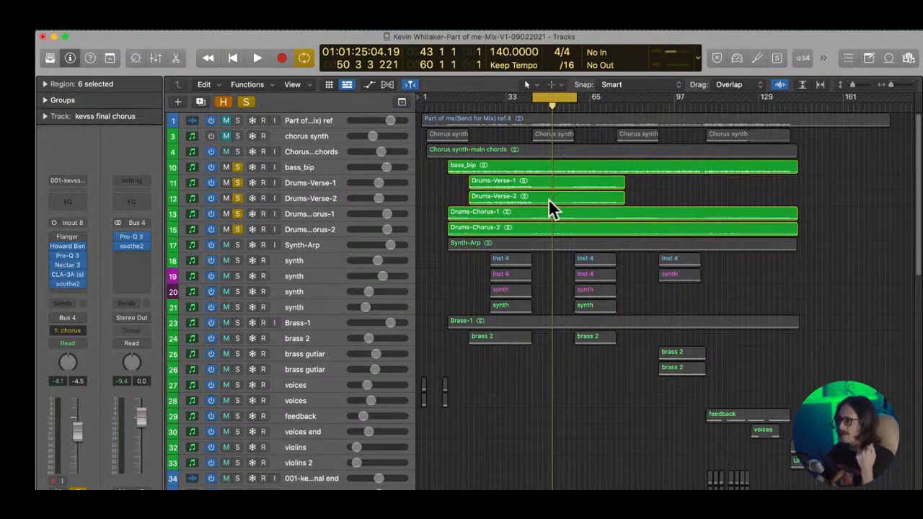
# - Nudge the low cut in track 38's Pro-Q 3 slightly higher in frequency and close the EQ
pyautogui.scroll(-10, 553, 306)
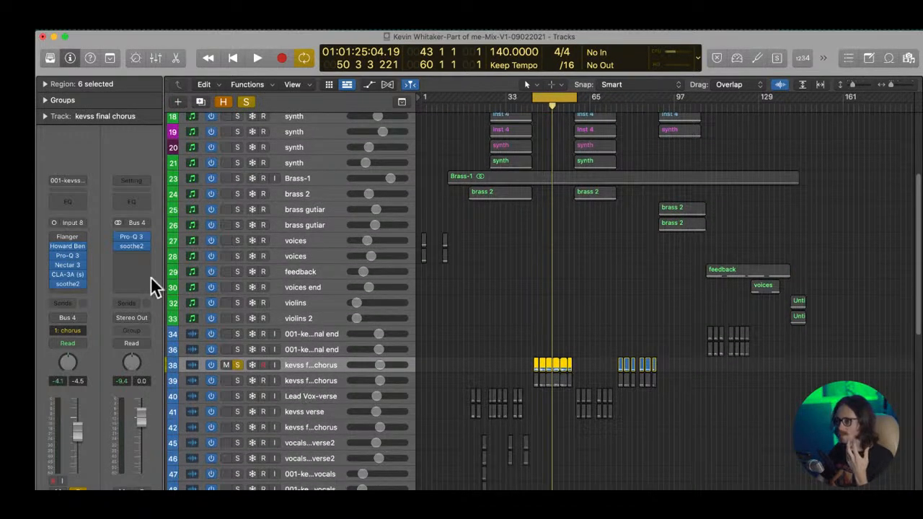
pyautogui.click(73, 254)
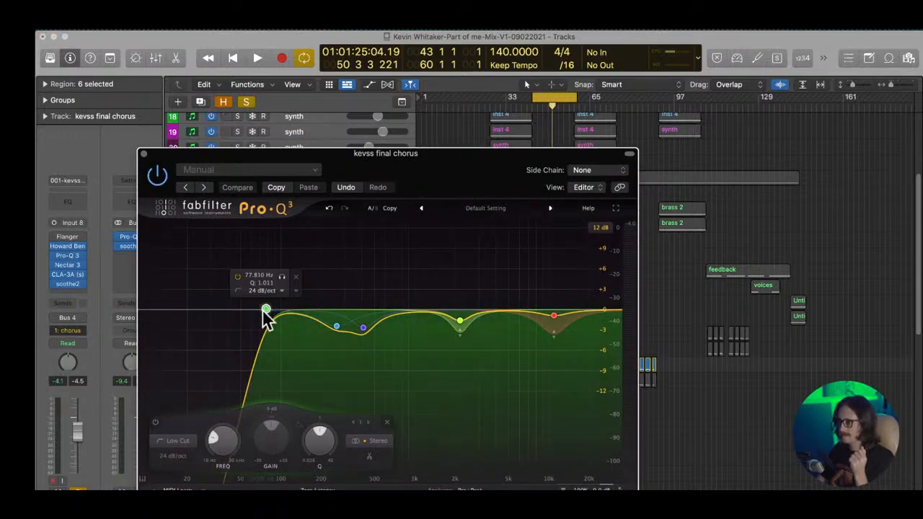
pyautogui.moveTo(268, 317); pyautogui.dragTo(275, 312)
pyautogui.click(144, 155)
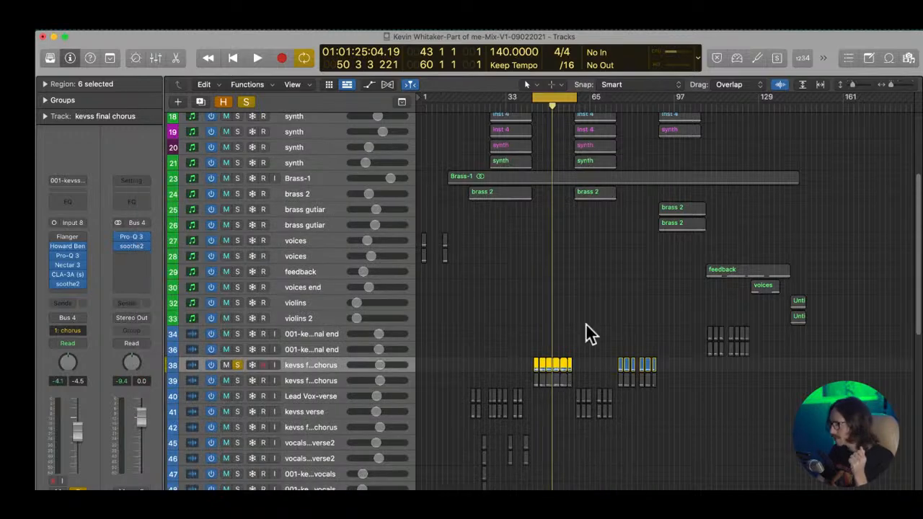
# - Select the Drums-Chorus-2 track and open the mixer to examine the channel strips and their inserts
pyautogui.scroll(5, 590, 203)
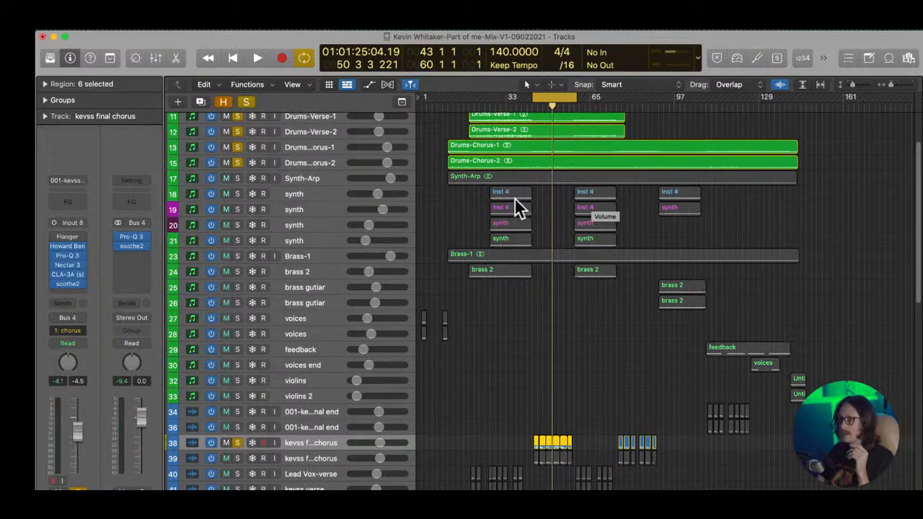
pyautogui.click(303, 163)
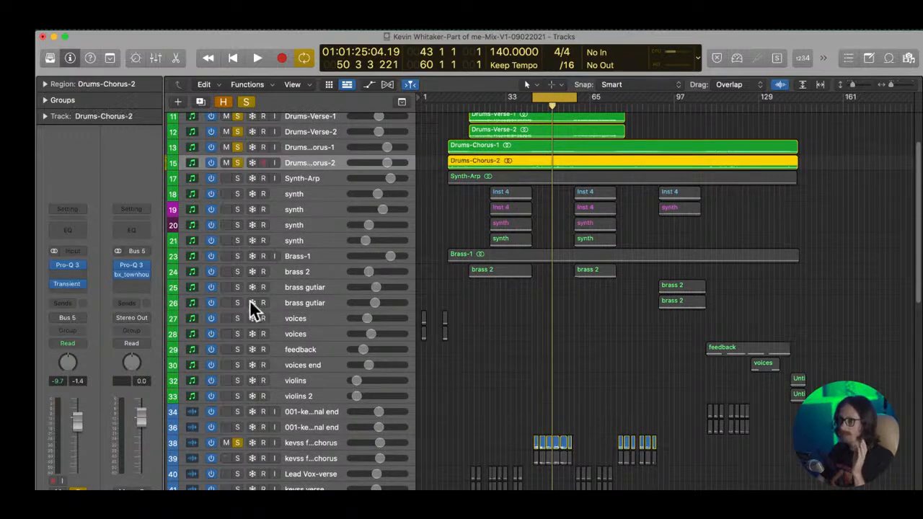
pyautogui.press('x')
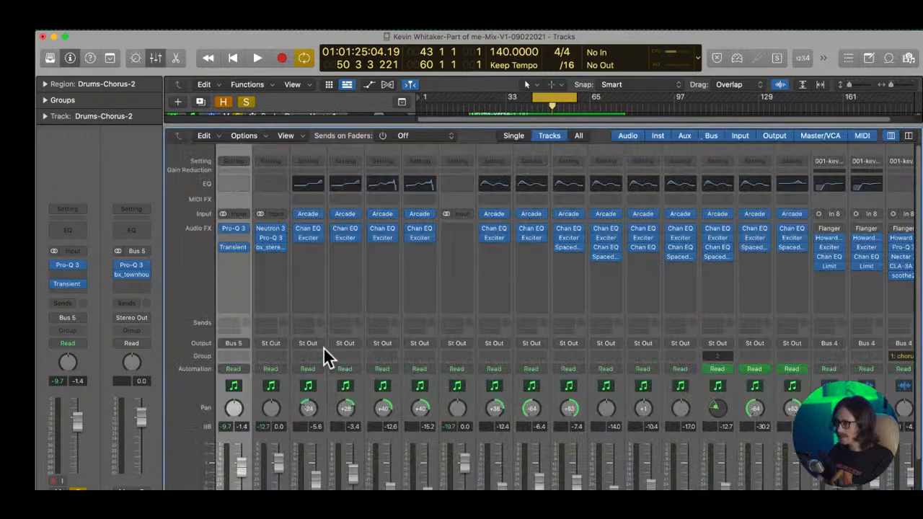
pyautogui.click(655, 322)
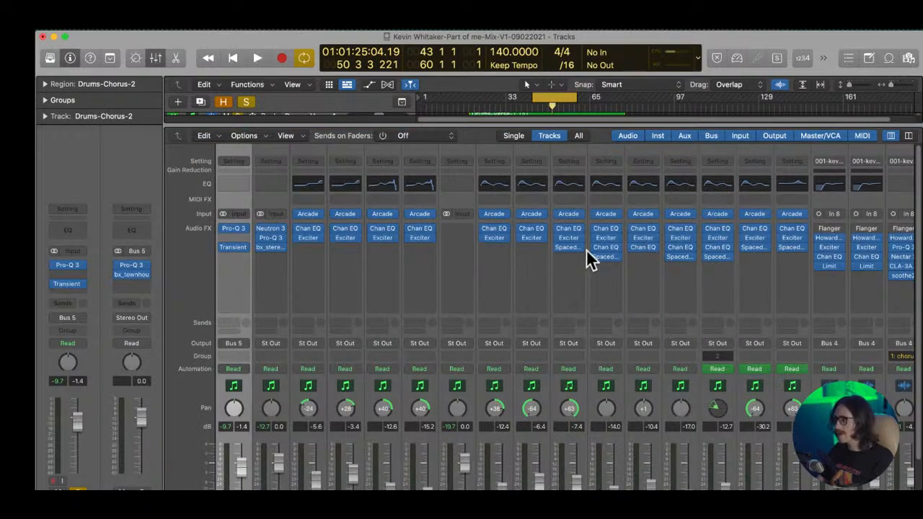
# - Open the bx_digital V3 equalizer on the Stereo Out channel and start playback
pyautogui.hscroll(10, 586, 253)
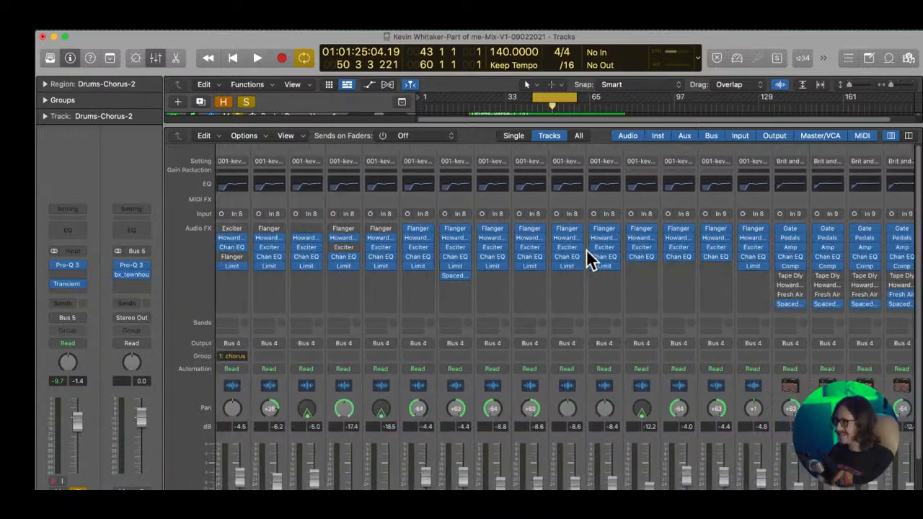
pyautogui.hscroll(10, 587, 249)
pyautogui.moveTo(705, 231)
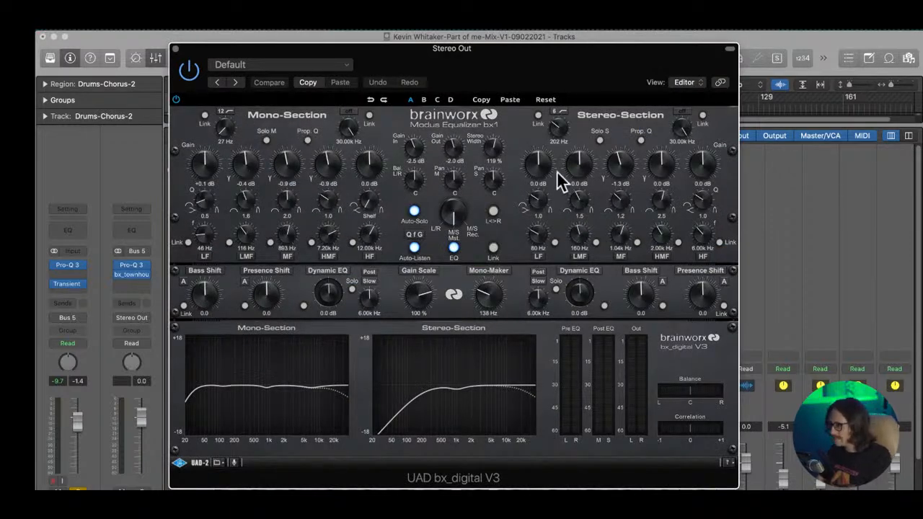
pyautogui.moveTo(542, 81); pyautogui.dragTo(559, 101)
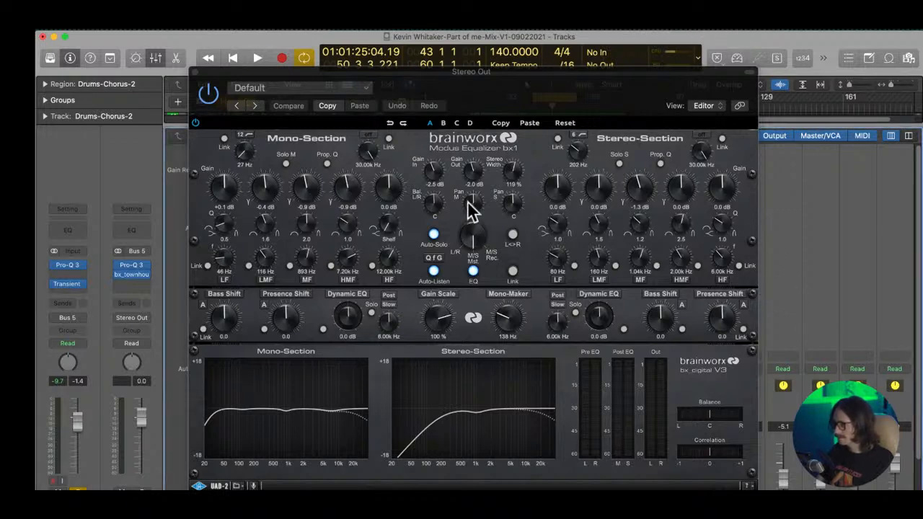
pyautogui.press('space')
# - Set the mono section's LF band to a shelf at about 56 Hz with a gain of -0.6 dB
pyautogui.moveTo(224, 261)
pyautogui.mouseDown()
pyautogui.moveTo(225, 252)
pyautogui.moveTo(229, 268)
pyautogui.mouseUp()
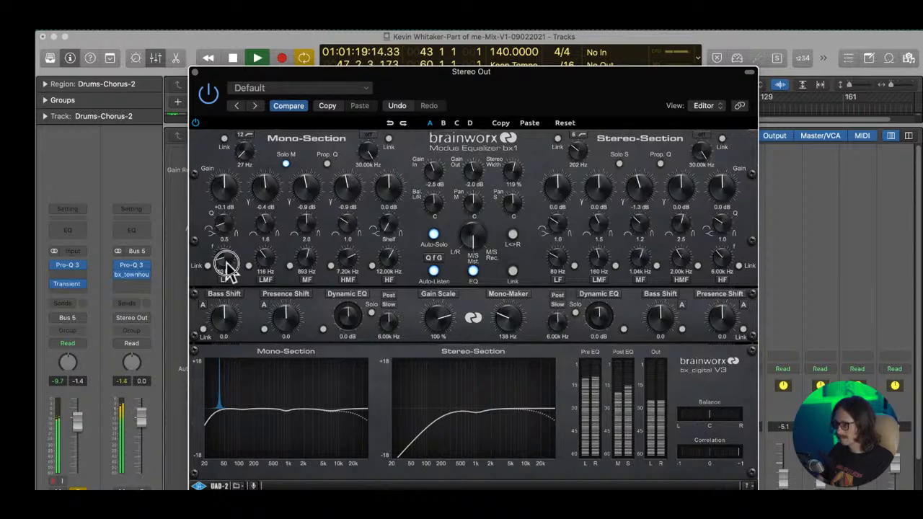
pyautogui.moveTo(227, 265)
pyautogui.mouseDown()
pyautogui.moveTo(228, 256)
pyautogui.moveTo(227, 263)
pyautogui.mouseUp()
pyautogui.moveTo(225, 195); pyautogui.dragTo(227, 197)
pyautogui.moveTo(223, 232); pyautogui.dragTo(225, 254)
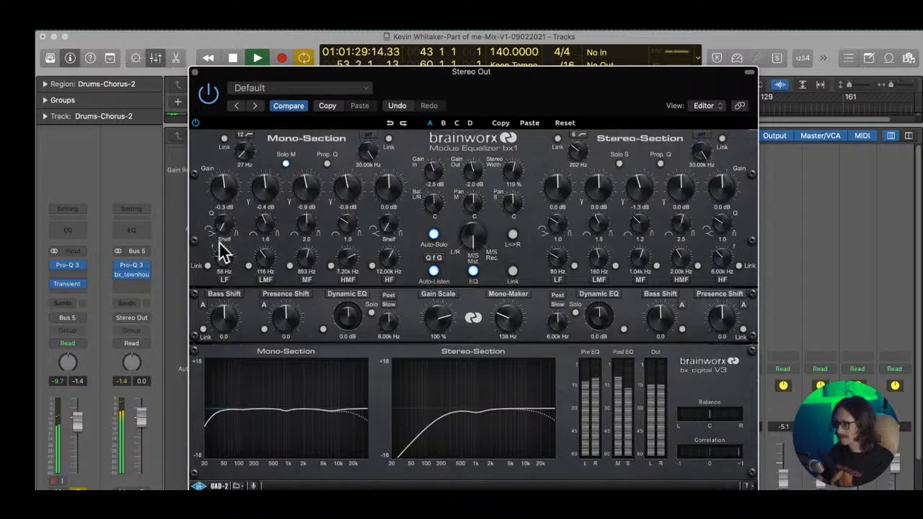
pyautogui.moveTo(223, 186); pyautogui.dragTo(227, 189)
pyautogui.click(246, 155)
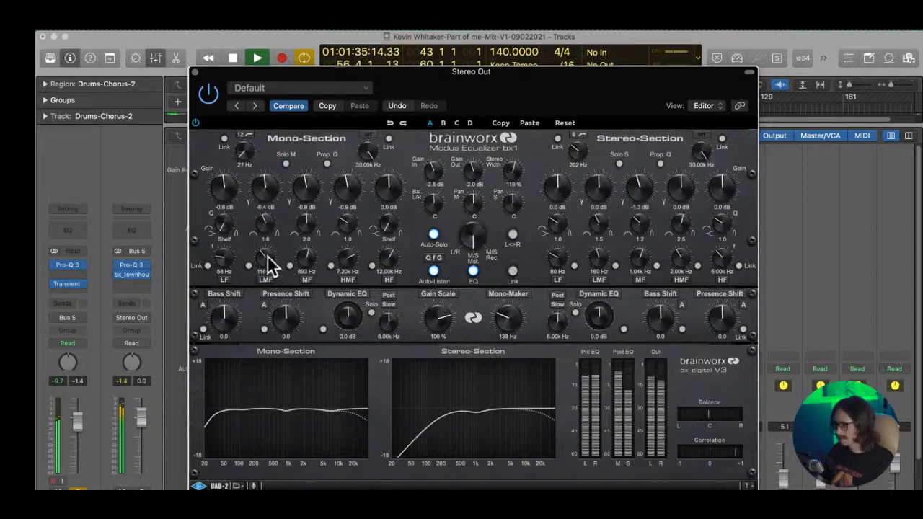
# - Set the mono section's LMF band to 315 Hz with a Q of 2.2 and a gain of -1.3 dB
pyautogui.moveTo(268, 261); pyautogui.dragTo(269, 244)
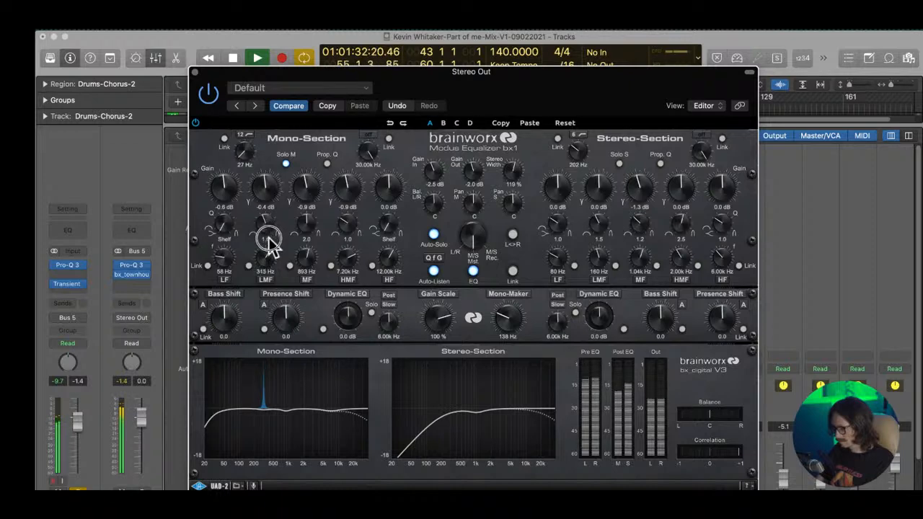
pyautogui.moveTo(264, 195)
pyautogui.mouseDown()
pyautogui.moveTo(267, 230)
pyautogui.moveTo(266, 190)
pyautogui.moveTo(267, 197)
pyautogui.mouseUp()
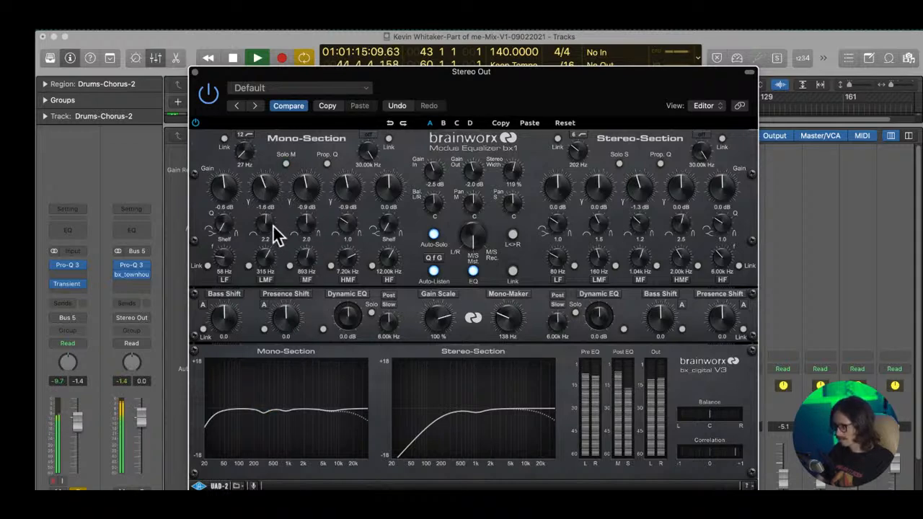
pyautogui.moveTo(268, 206); pyautogui.dragTo(270, 205)
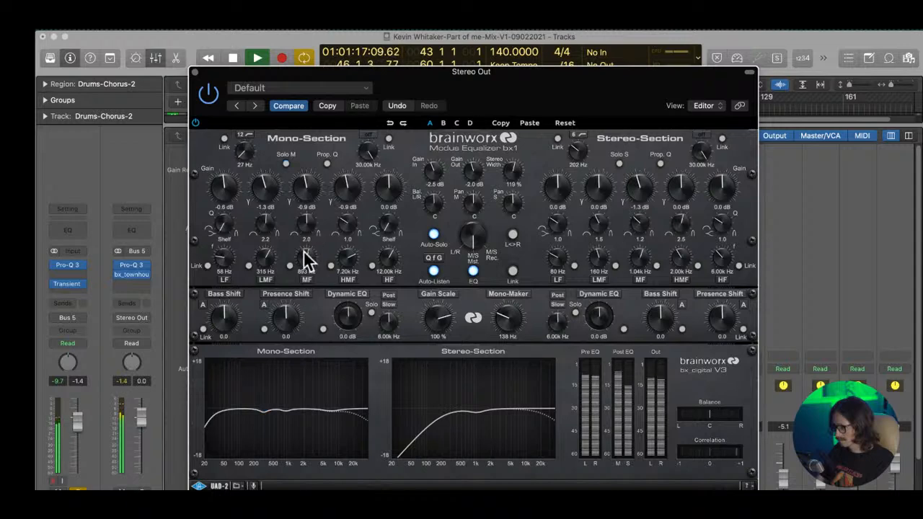
# - Set the mono section's MF band to 2.16 kHz with a Q of 2.3 and about -1.2 dB, and its HMF band to 7.38 kHz
pyautogui.moveTo(306, 259)
pyautogui.mouseDown()
pyautogui.moveTo(311, 264)
pyautogui.moveTo(310, 247)
pyautogui.mouseUp()
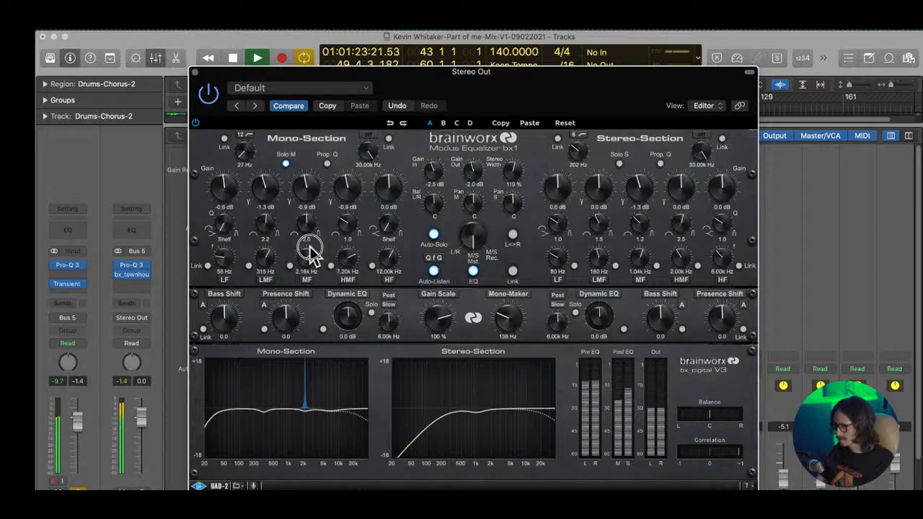
pyautogui.moveTo(308, 217); pyautogui.dragTo(309, 222)
pyautogui.moveTo(305, 264); pyautogui.dragTo(306, 263)
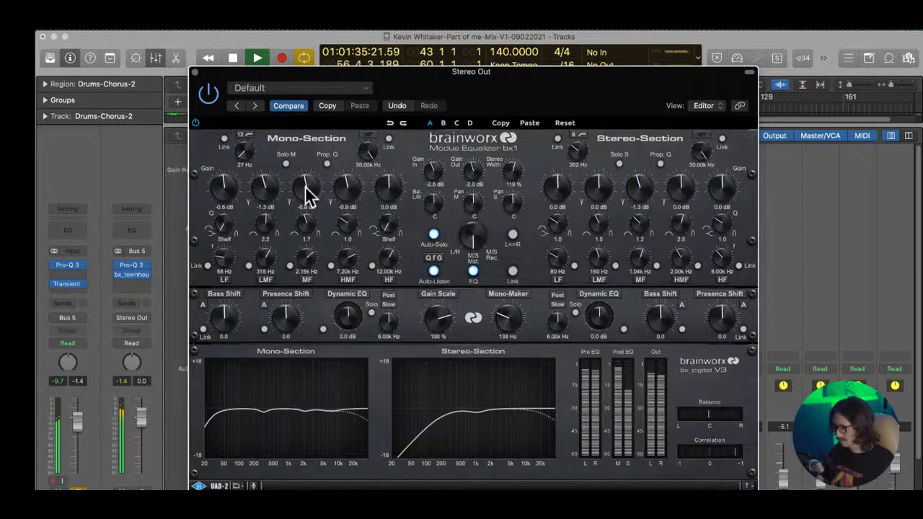
pyautogui.moveTo(305, 225); pyautogui.dragTo(305, 223)
pyautogui.moveTo(312, 186); pyautogui.dragTo(313, 189)
pyautogui.moveTo(350, 262); pyautogui.dragTo(354, 266)
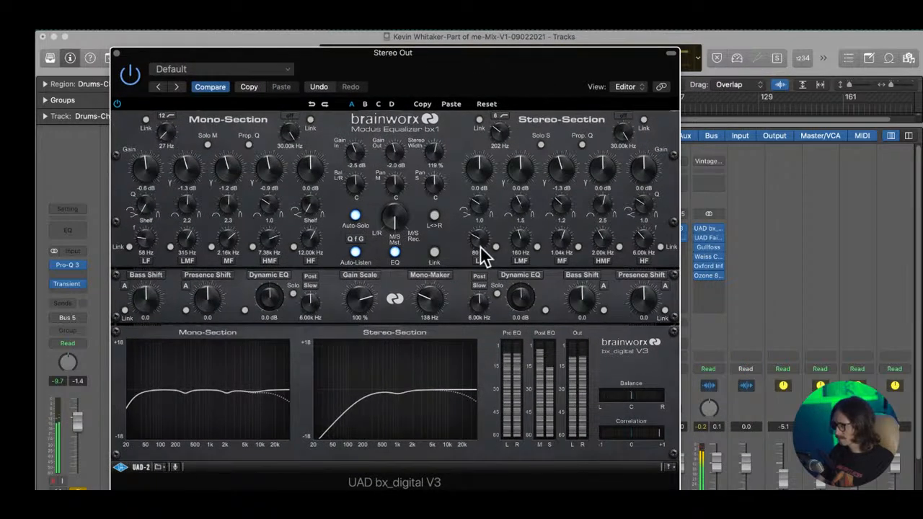
# - Lower the stereo section's low cut to 99 Hz, cut its LMF band slightly at 421 Hz, and close the equalizer
pyautogui.moveTo(509, 138); pyautogui.dragTo(510, 154)
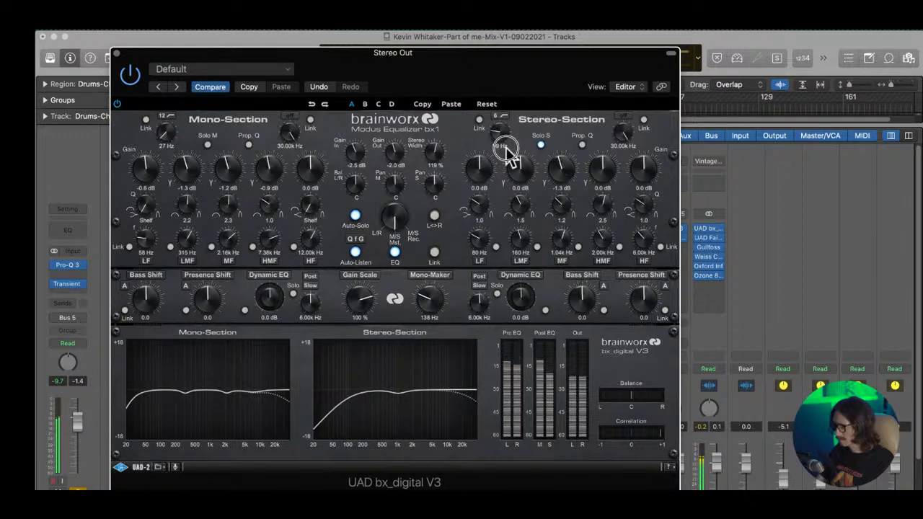
pyautogui.click(529, 242)
pyautogui.moveTo(530, 240); pyautogui.dragTo(526, 225)
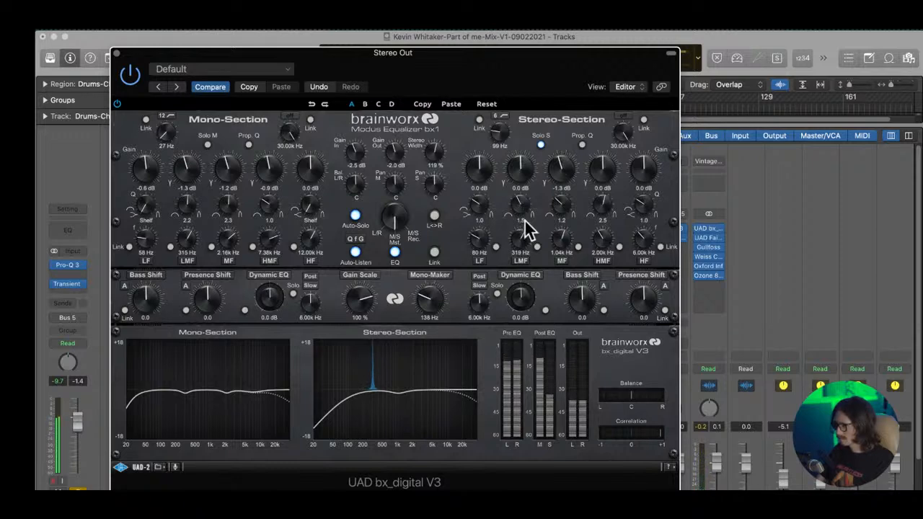
pyautogui.moveTo(523, 166); pyautogui.dragTo(524, 171)
pyautogui.moveTo(528, 231); pyautogui.dragTo(525, 225)
pyautogui.moveTo(517, 176); pyautogui.dragTo(520, 186)
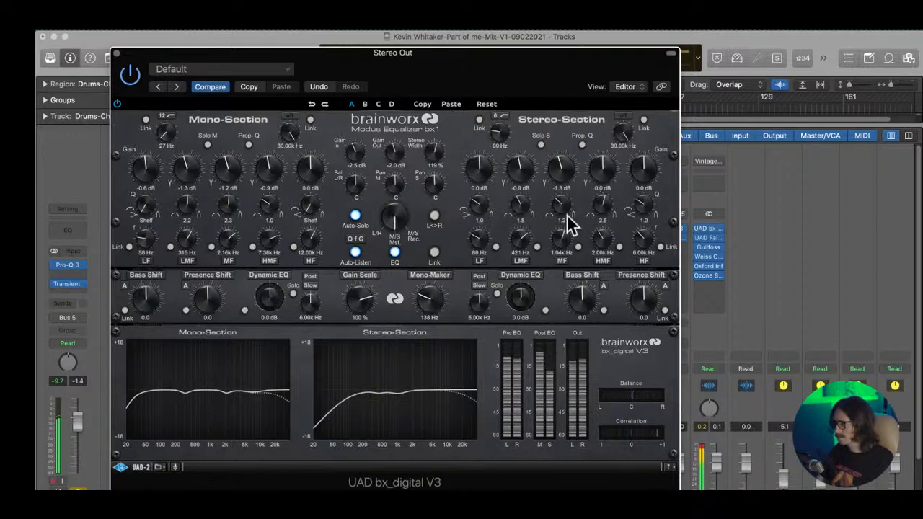
pyautogui.click(116, 53)
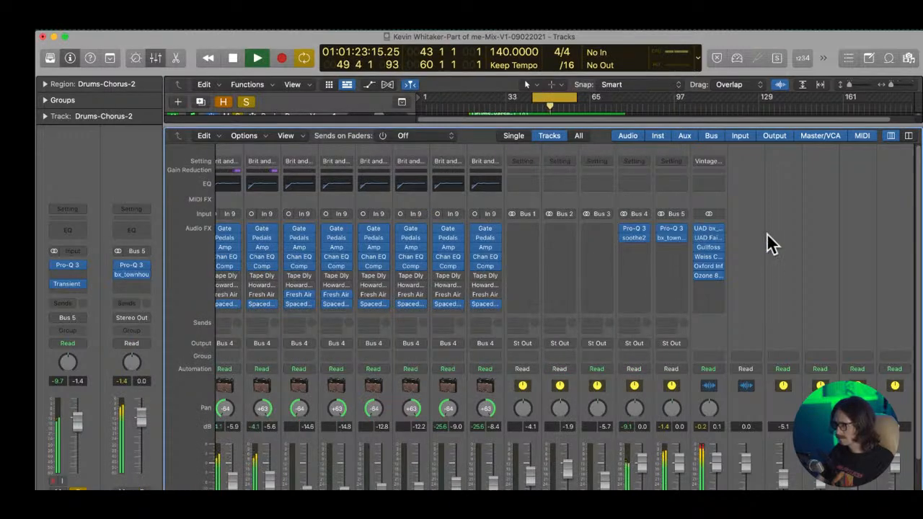
# - Slightly lower the threshold and raise the input gain of the Stereo Out's Fairchild 670, compare it with bypass, and close it
pyautogui.click(707, 239)
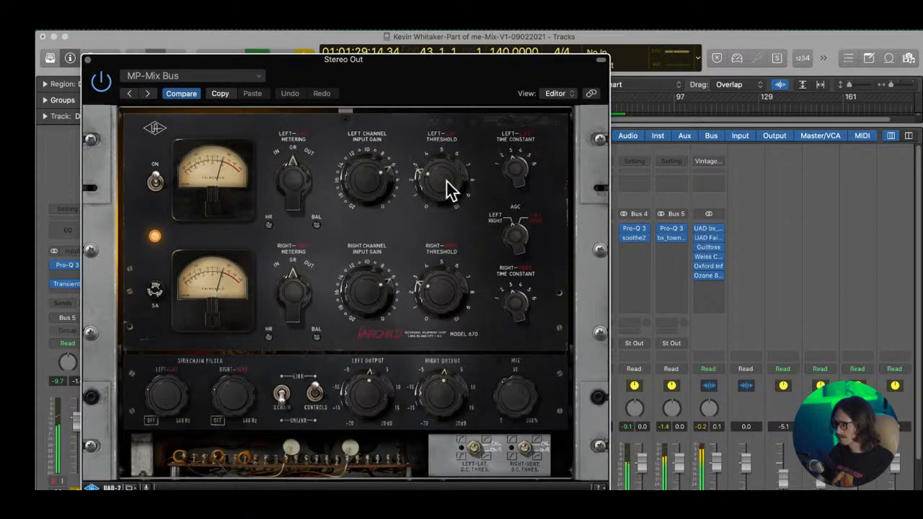
pyautogui.moveTo(445, 182)
pyautogui.mouseDown()
pyautogui.moveTo(449, 109)
pyautogui.moveTo(442, 186)
pyautogui.mouseUp()
pyautogui.moveTo(376, 181); pyautogui.dragTo(381, 174)
pyautogui.moveTo(435, 73)
pyautogui.mouseDown()
pyautogui.moveTo(343, 68)
pyautogui.moveTo(442, 68)
pyautogui.mouseUp()
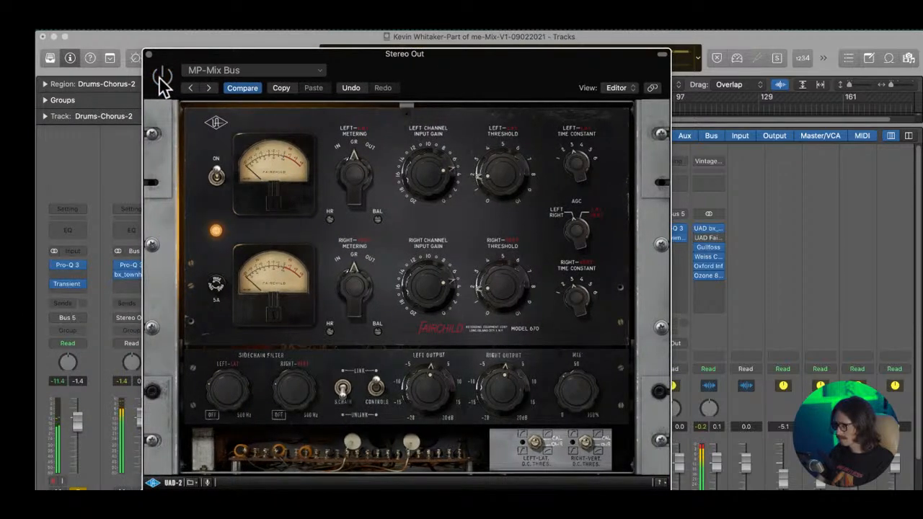
pyautogui.click(161, 77)
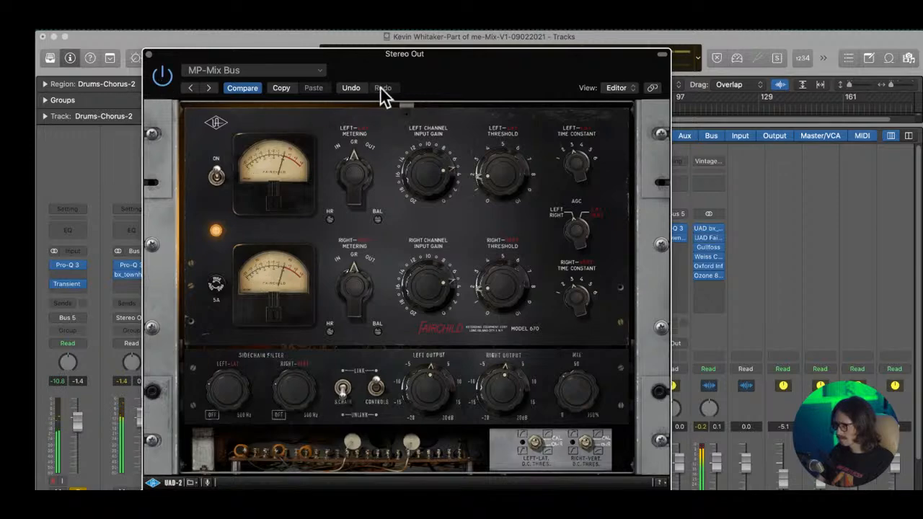
pyautogui.click(146, 54)
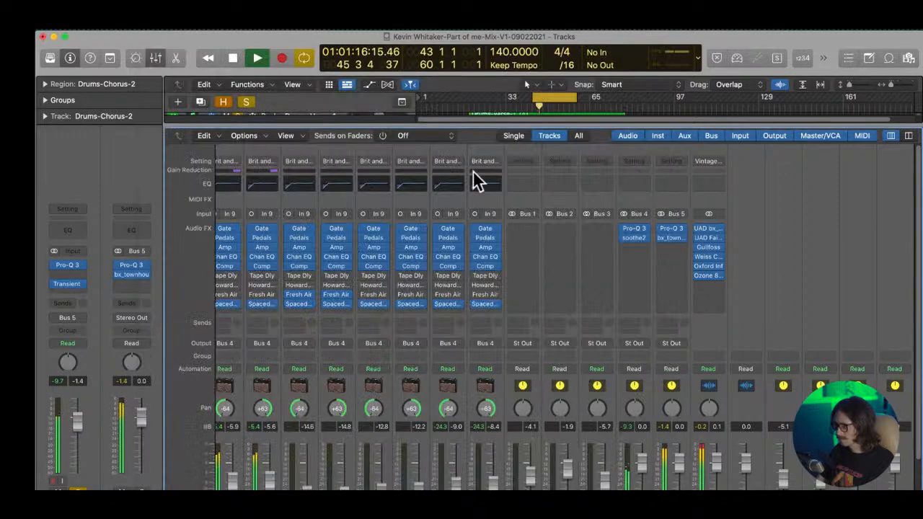
# - Open Gullfoss on the Stereo Out, set Tame to 23% and adjust its Recover amount during playback
pyautogui.click(704, 247)
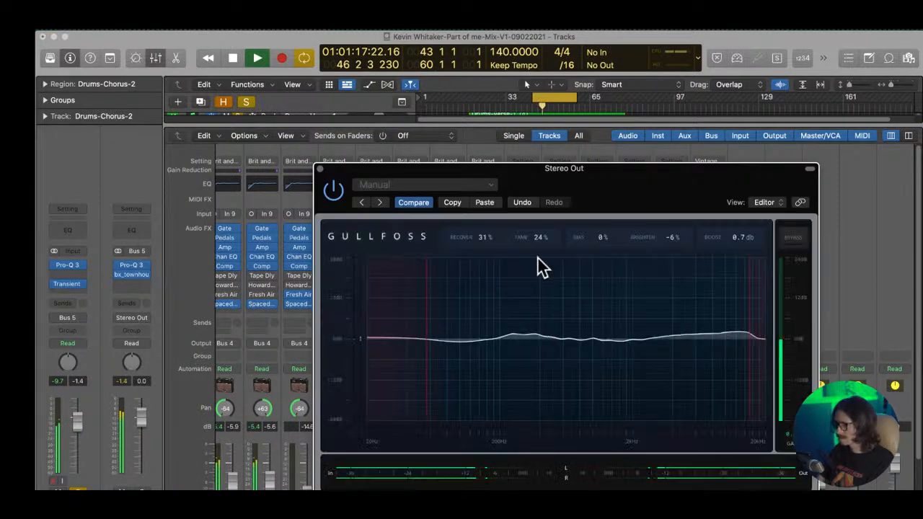
pyautogui.click(456, 283)
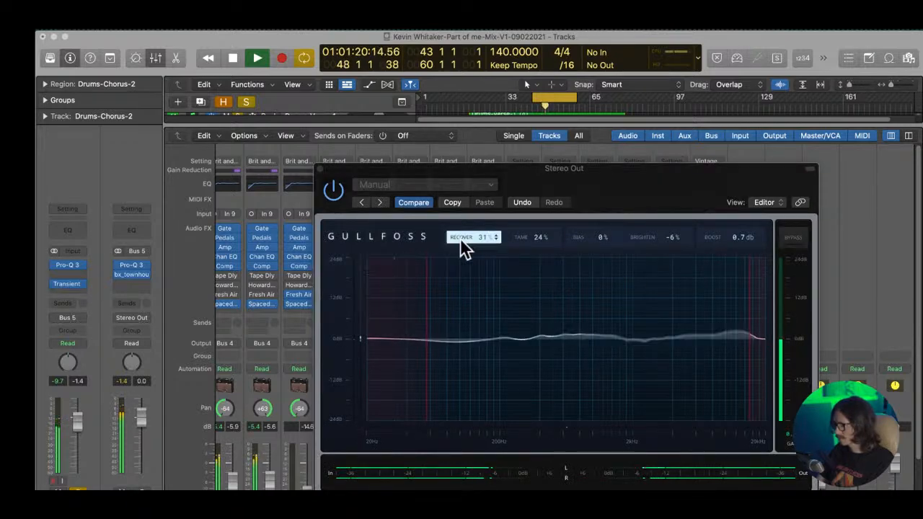
pyautogui.moveTo(575, 189); pyautogui.dragTo(365, 152)
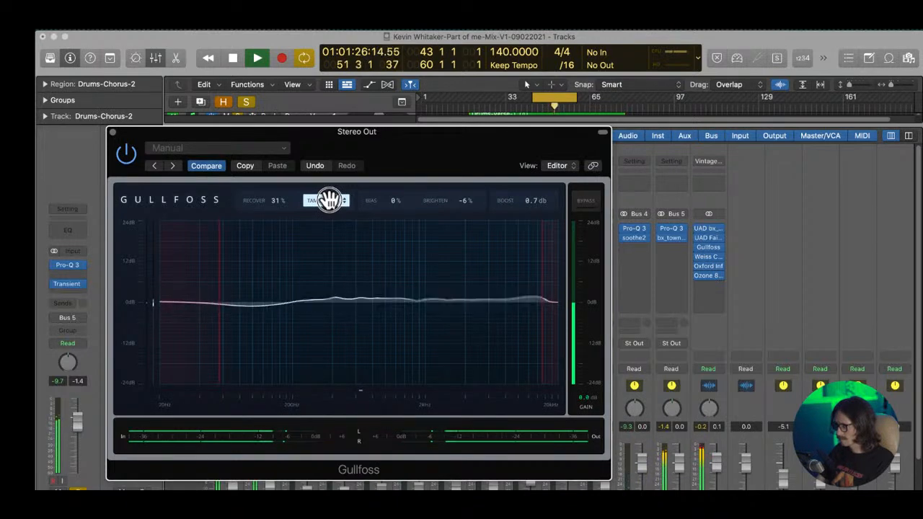
pyautogui.moveTo(268, 200)
pyautogui.mouseDown()
pyautogui.moveTo(291, 210)
pyautogui.moveTo(278, 199)
pyautogui.moveTo(255, 214)
pyautogui.mouseUp()
pyautogui.press('space')
pyautogui.press('space')
# - Raise Gullfoss's lower frequency limit and set the upper one to about 16 kHz, with Brighten at 0% and Boost at 1.0 dB
pyautogui.moveTo(220, 278); pyautogui.dragTo(236, 243)
pyautogui.scroll(1, 314, 204)
pyautogui.scroll(10, 262, 204)
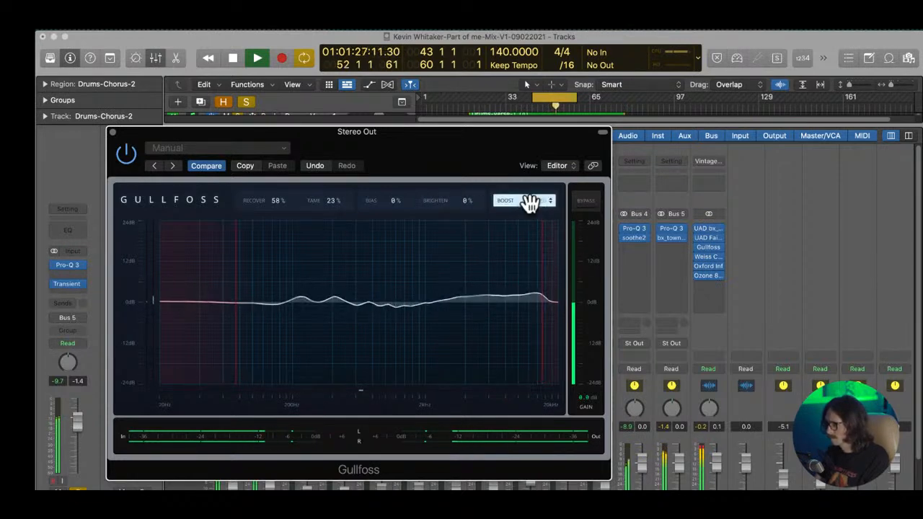
pyautogui.moveTo(543, 258); pyautogui.dragTo(547, 250)
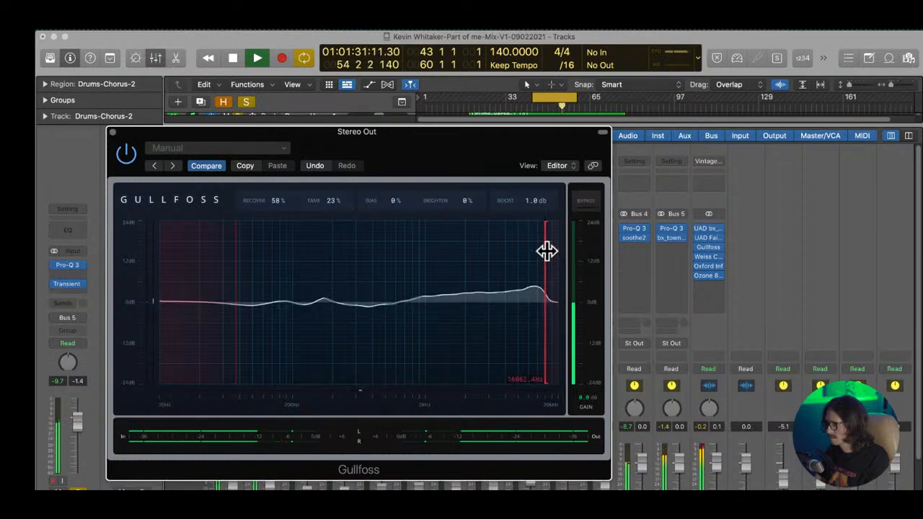
# - Compare Gullfoss with bypass, set Recover to 41% and readjust Boost, and close the plug-in
pyautogui.click(132, 152)
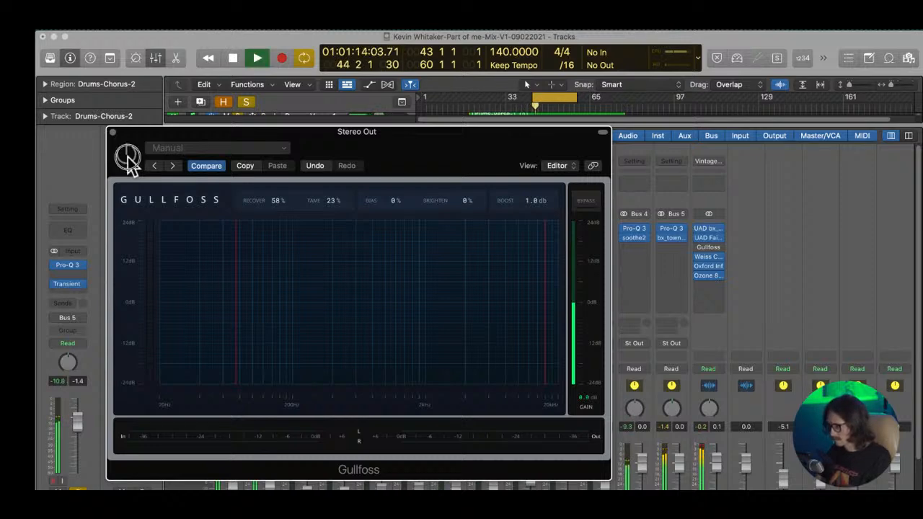
pyautogui.click(128, 157)
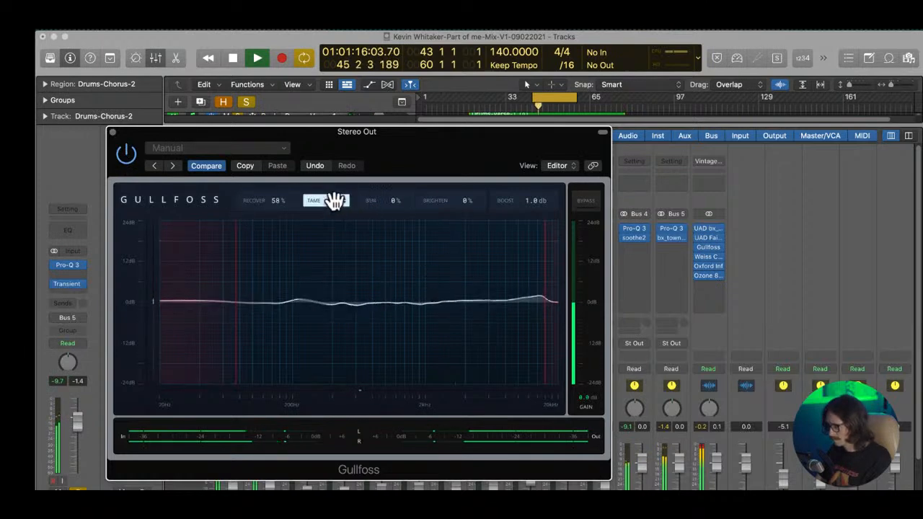
pyautogui.click(281, 199)
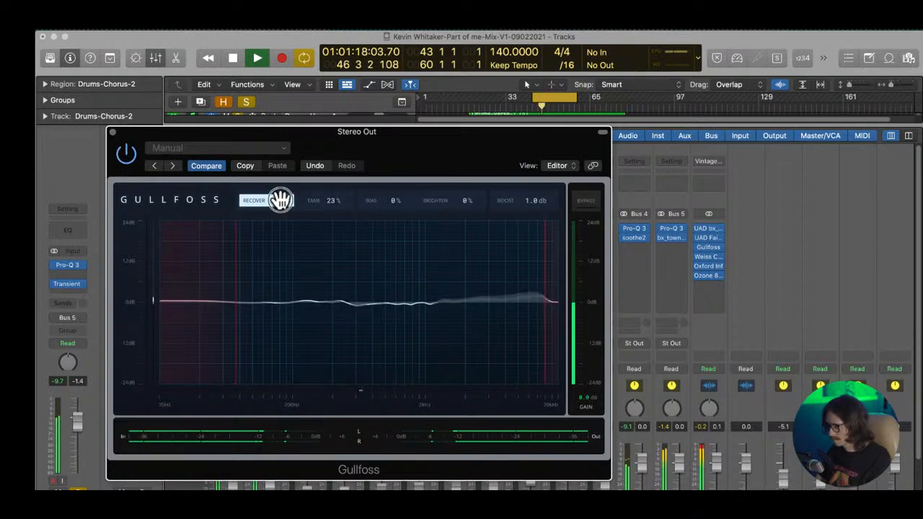
pyautogui.click(541, 202)
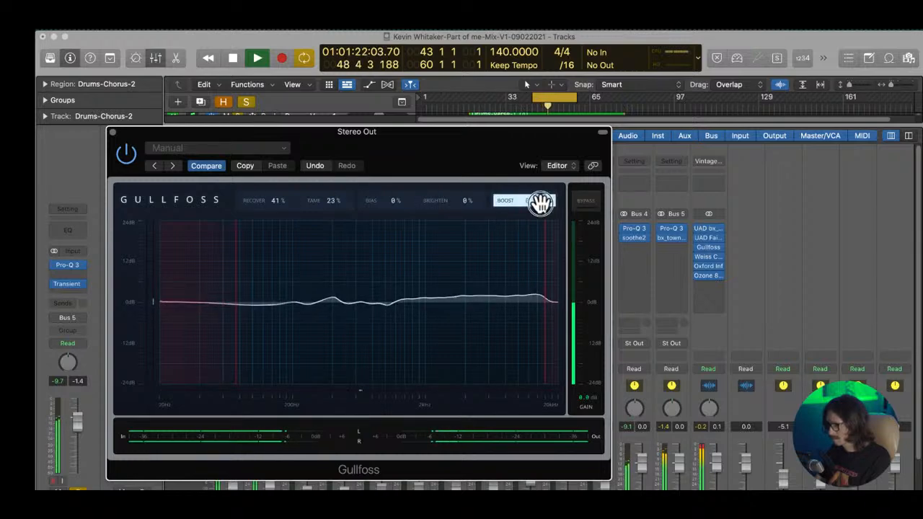
pyautogui.click(112, 132)
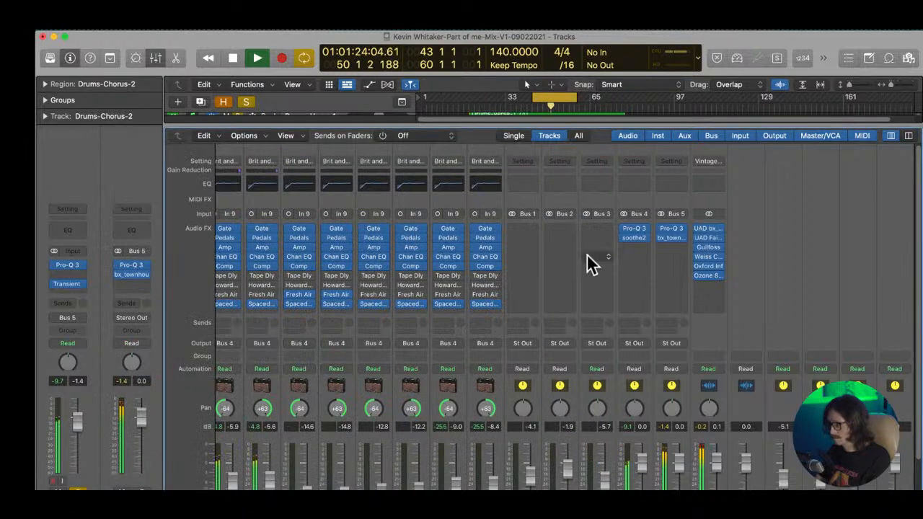
# - Set the Stereo Out's Weiss Compressor/Limiter to a limiter gain of about 0.9 dB and a parallel mix of 52%, and close it
pyautogui.click(710, 258)
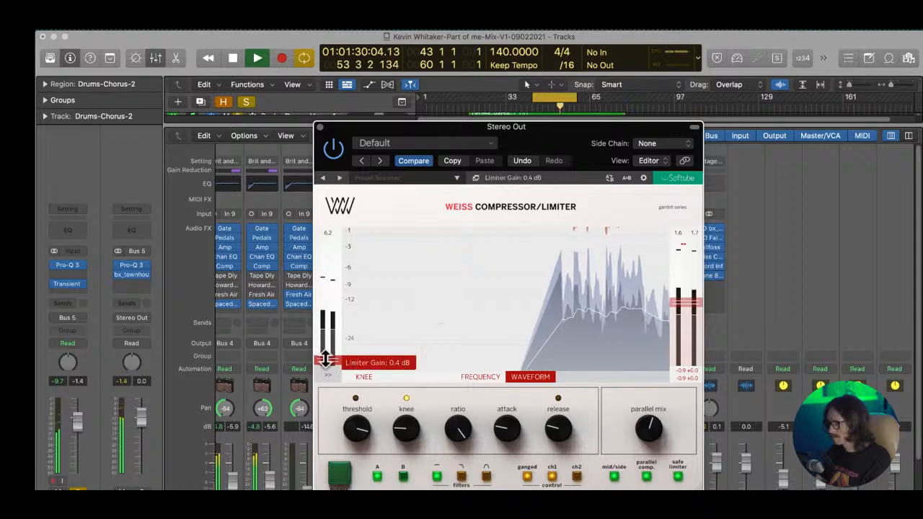
pyautogui.moveTo(325, 358); pyautogui.dragTo(325, 357)
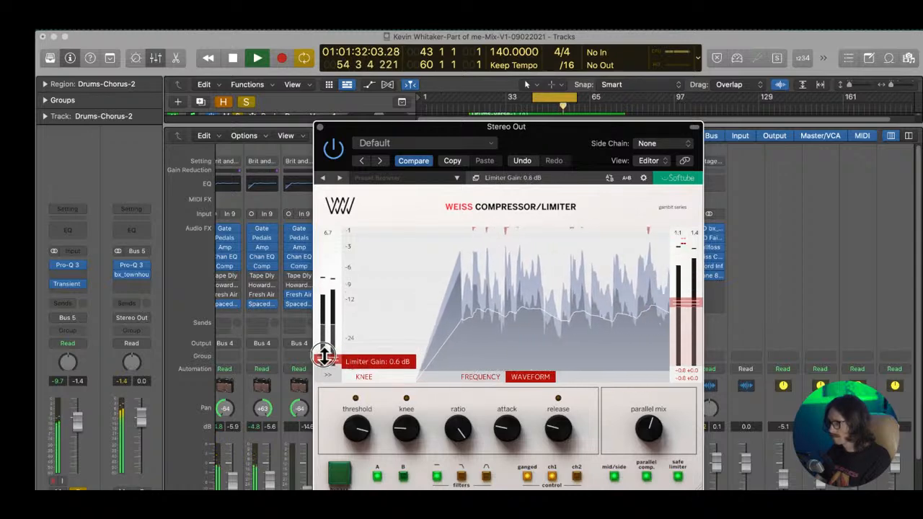
pyautogui.moveTo(649, 431); pyautogui.dragTo(649, 428)
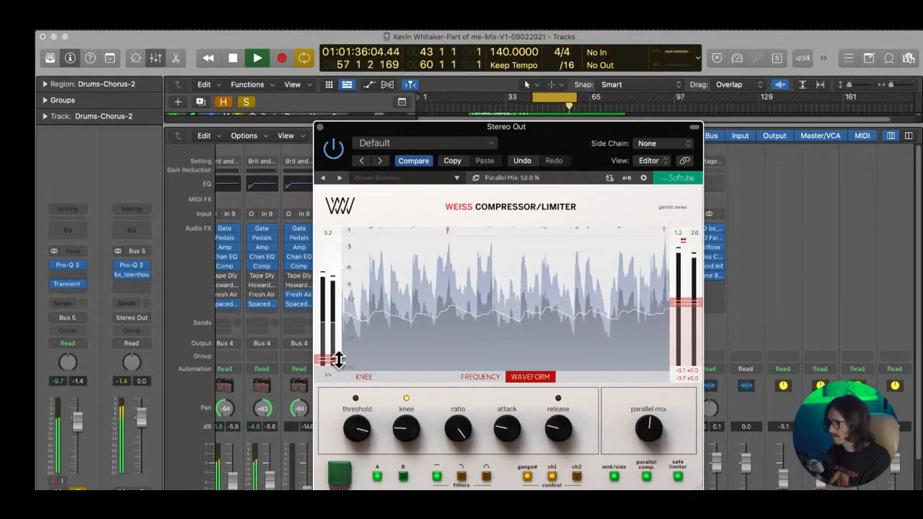
pyautogui.moveTo(320, 352)
pyautogui.moveTo(320, 359); pyautogui.dragTo(320, 356)
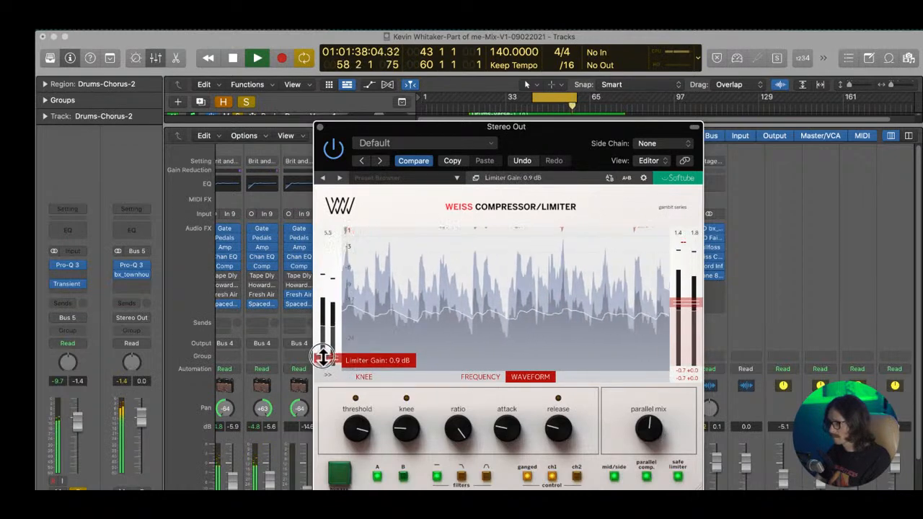
pyautogui.click(319, 127)
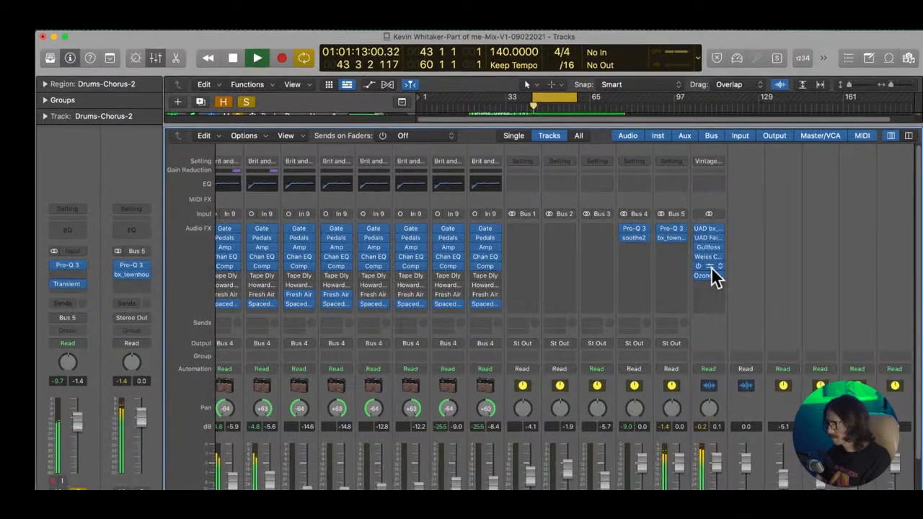
# - Open the Oxford Inflator on the Stereo Out and set Curve to 0.5 and Effect to 39.6% during playback
pyautogui.click(712, 266)
pyautogui.moveTo(458, 334); pyautogui.dragTo(459, 341)
pyautogui.moveTo(408, 365)
pyautogui.mouseDown()
pyautogui.moveTo(411, 333)
pyautogui.moveTo(409, 361)
pyautogui.mouseUp()
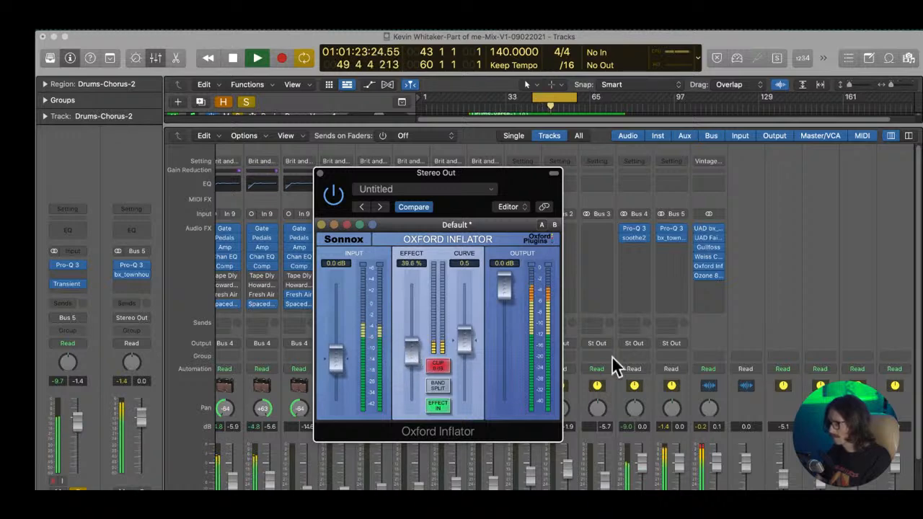
pyautogui.press('space')
# - Remove the Ozone 8 Vintage Limiter from the end of the Stereo Out's effect chain
pyautogui.click(720, 276)
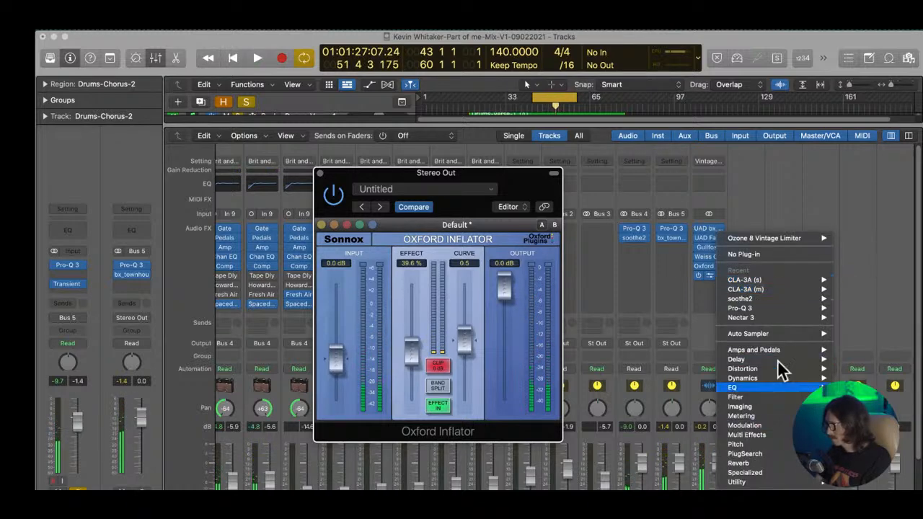
pyautogui.click(724, 295)
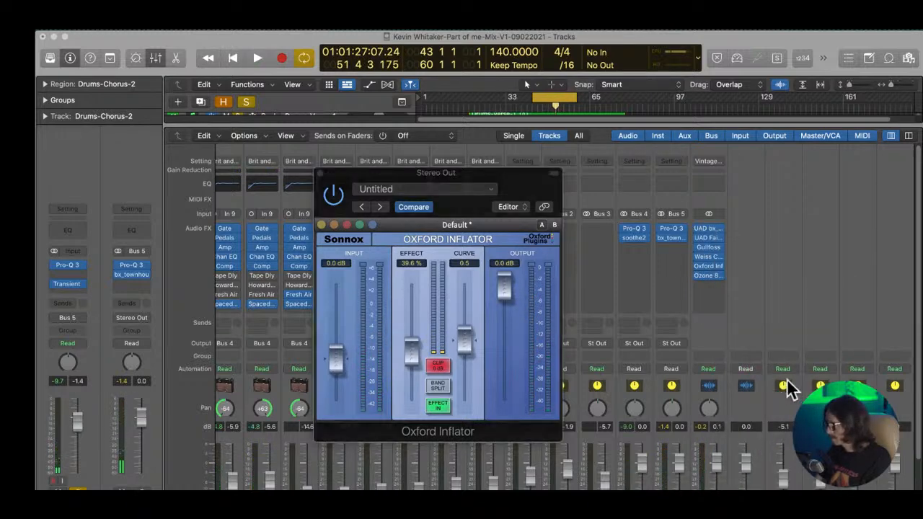
pyautogui.click(720, 275)
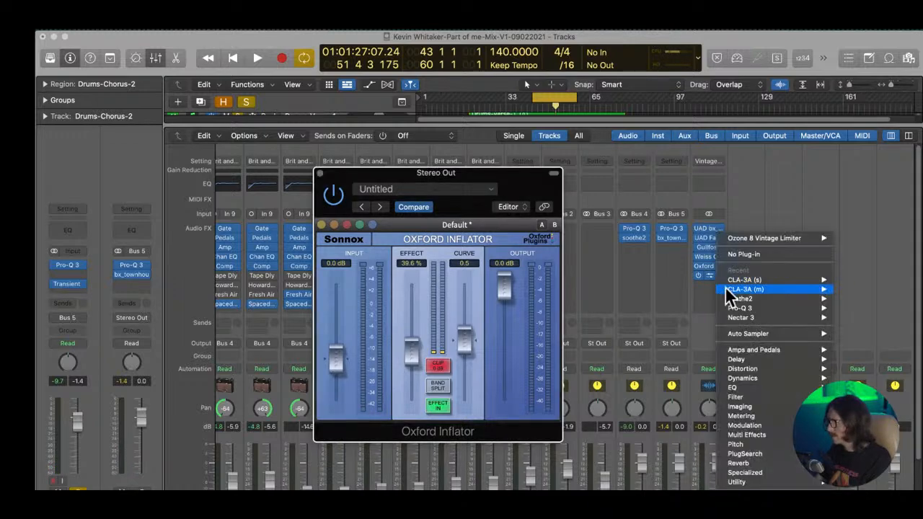
pyautogui.click(754, 259)
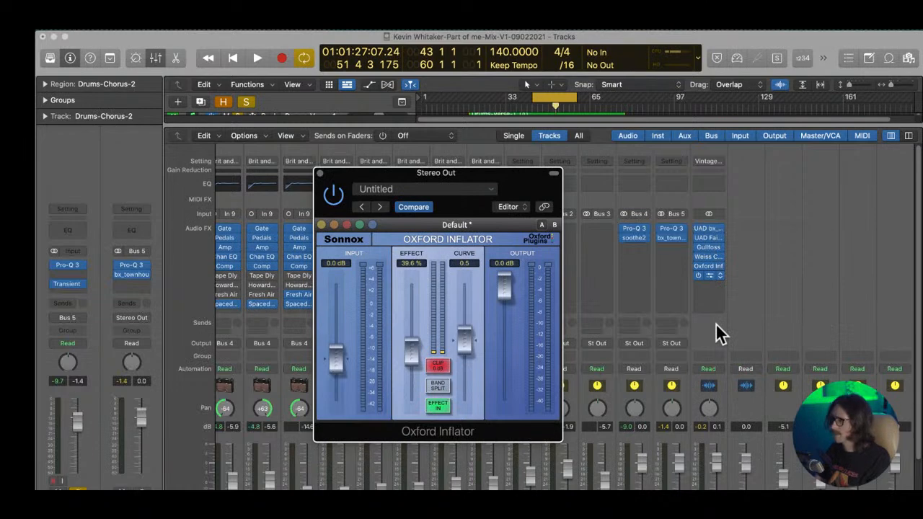
pyautogui.click(714, 275)
pyautogui.click(756, 230)
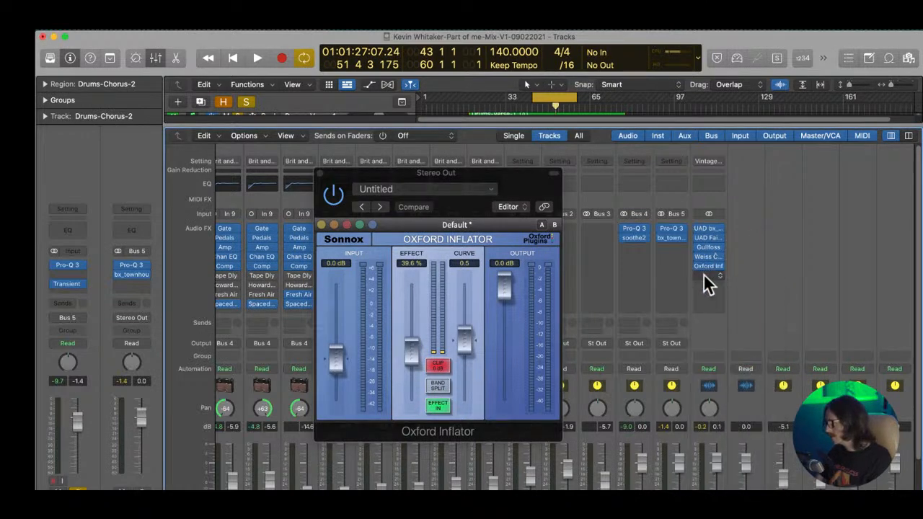
# - Insert UAD Dangerous BAX EQ Master after the Oxford Inflator on the Stereo Out
pyautogui.click(711, 276)
pyautogui.moveTo(720, 328)
pyautogui.moveTo(718, 497)
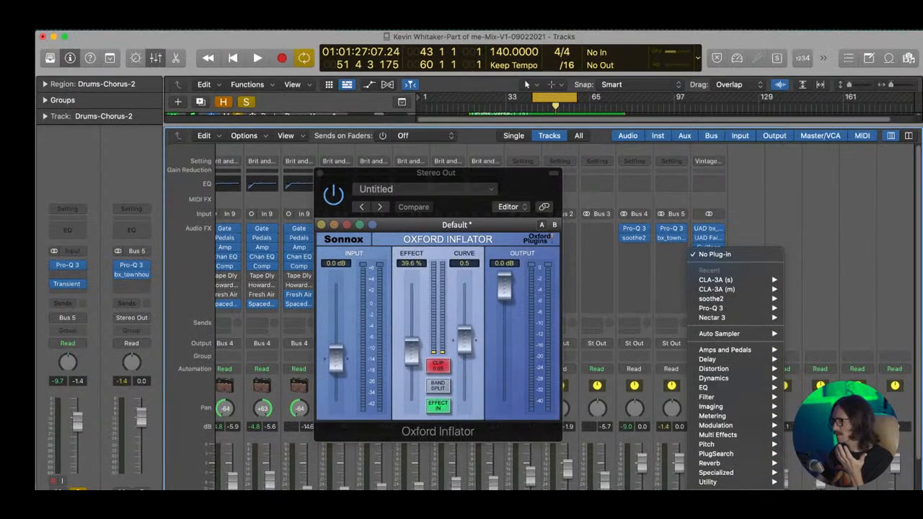
pyautogui.moveTo(844, 425)
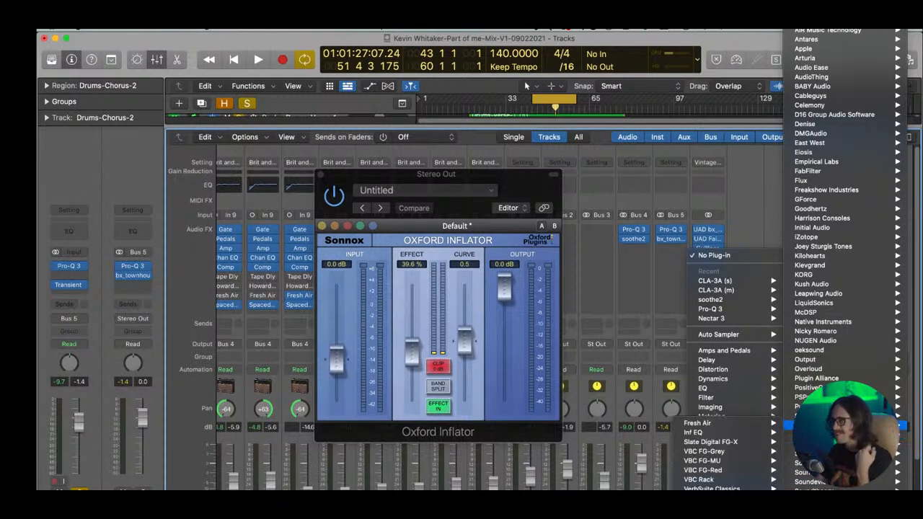
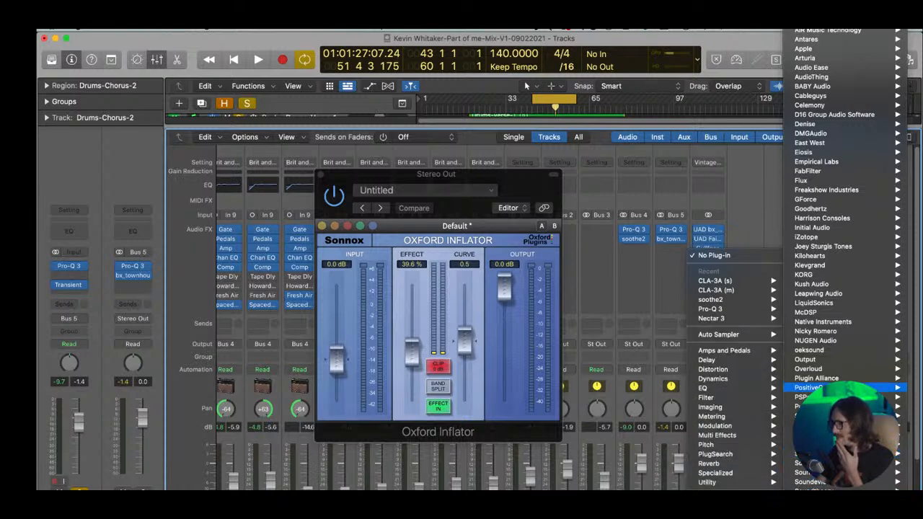
pyautogui.moveTo(801, 416)
pyautogui.scroll(-3, 800, 416)
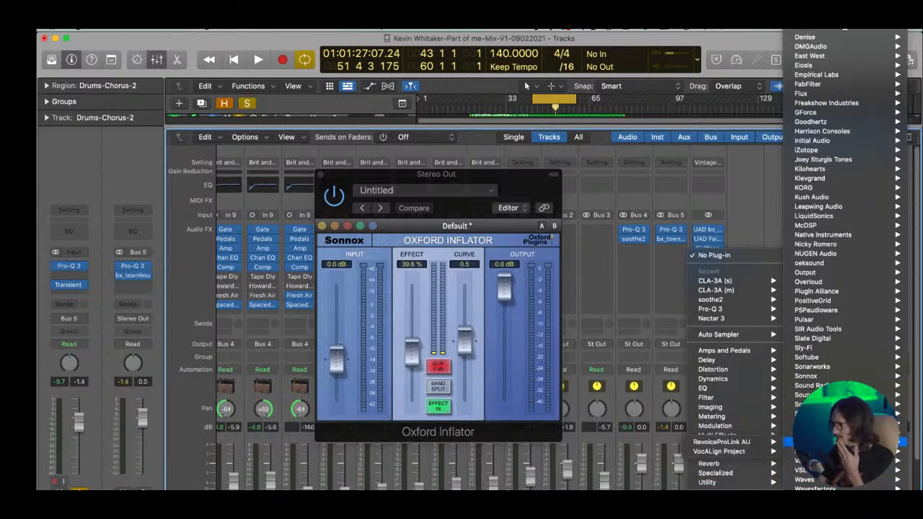
pyautogui.moveTo(796, 451)
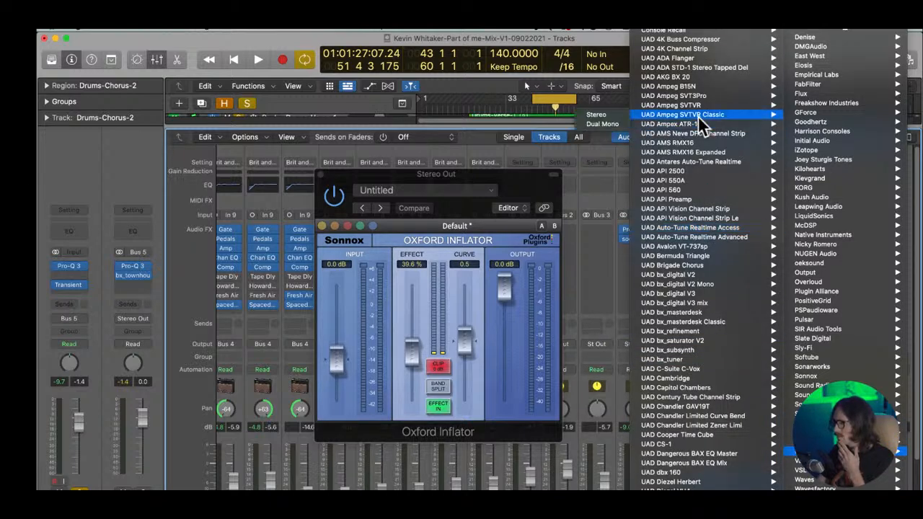
pyautogui.moveTo(694, 88)
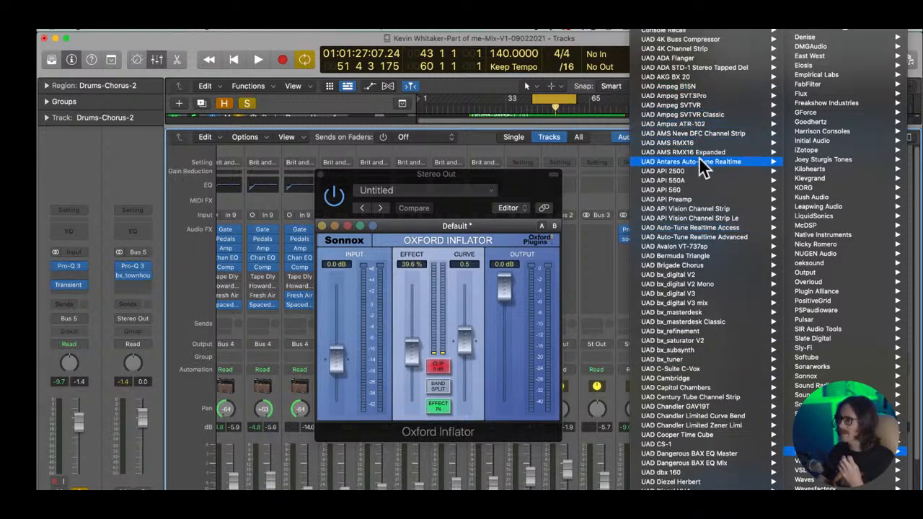
pyautogui.moveTo(706, 250)
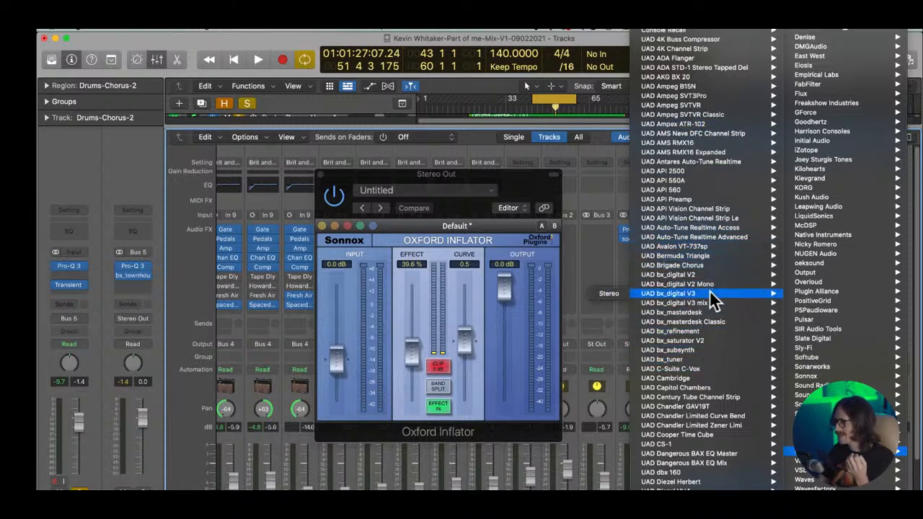
pyautogui.moveTo(719, 297)
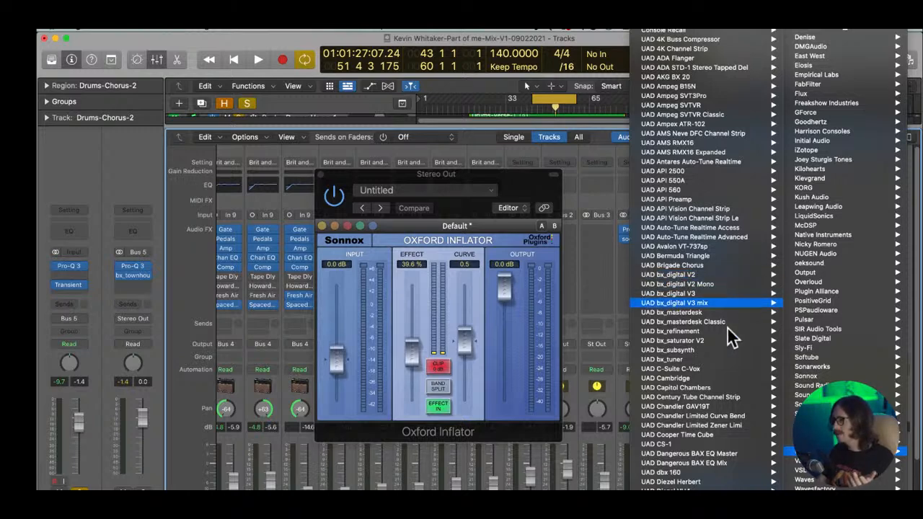
pyautogui.moveTo(731, 323)
pyautogui.scroll(-3, 731, 361)
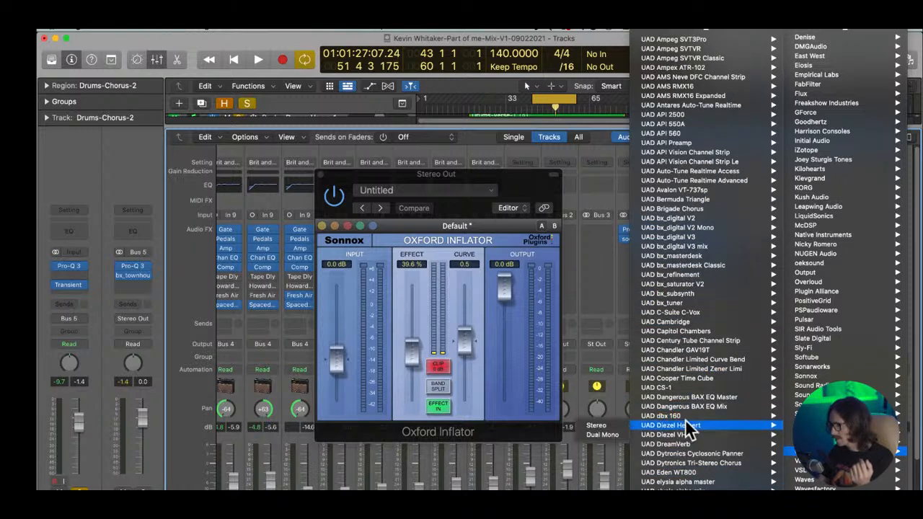
pyautogui.moveTo(683, 396)
pyautogui.click(610, 398)
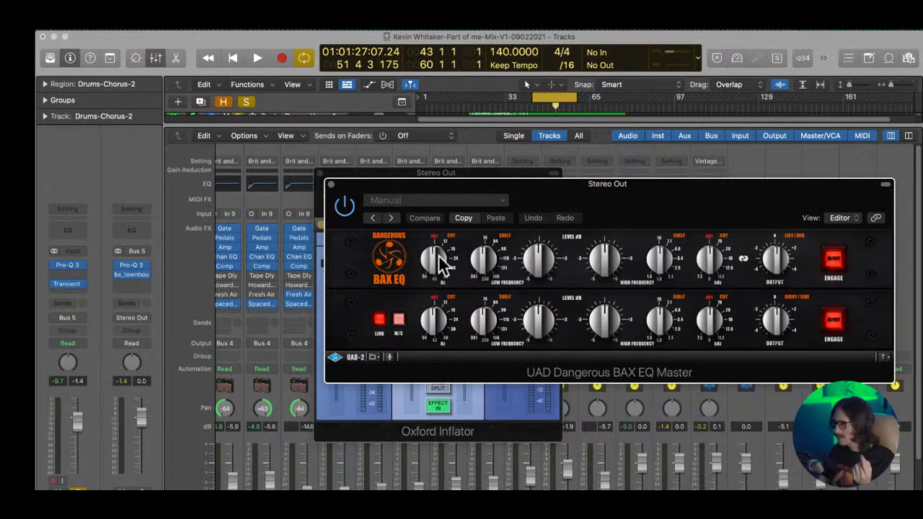
# - Set the BAX EQ's low cut to about 18 Hz and its low shelf to about 98 Hz during playback
pyautogui.scroll(-5, 441, 263)
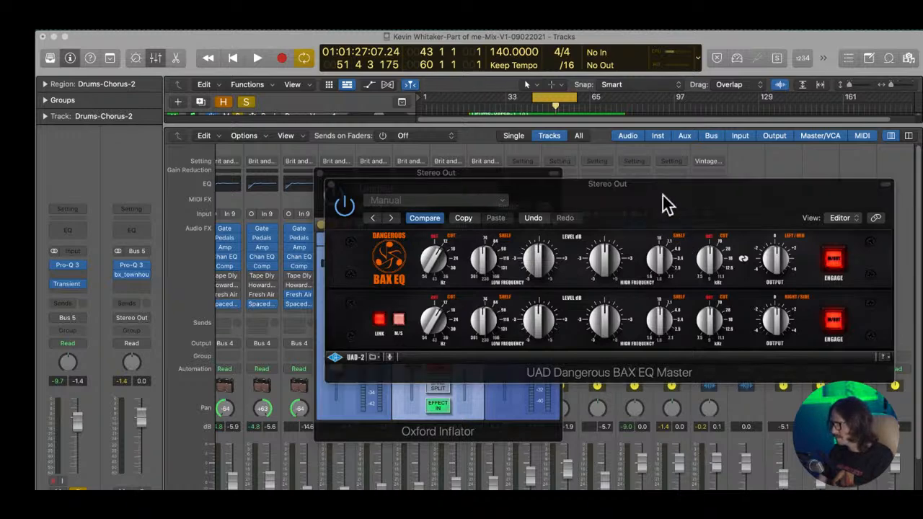
pyautogui.press('space')
pyautogui.moveTo(430, 267); pyautogui.dragTo(435, 264)
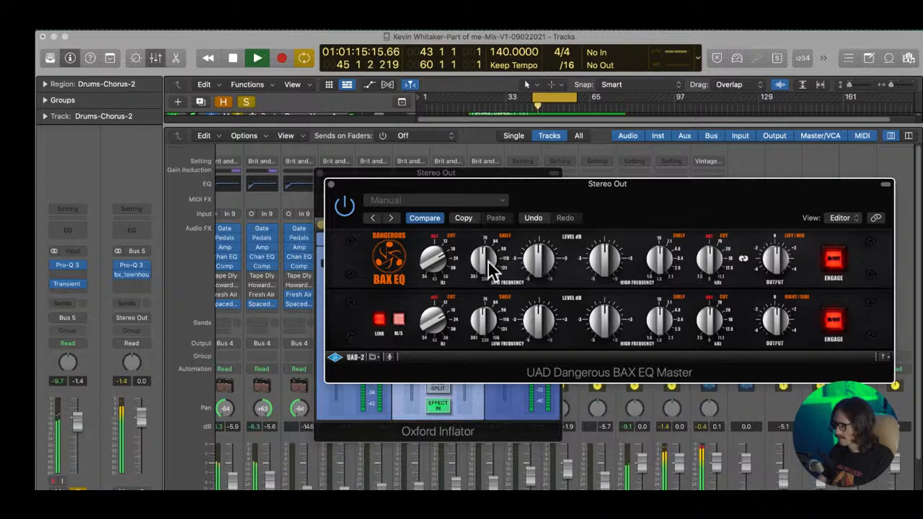
pyautogui.moveTo(492, 260); pyautogui.dragTo(493, 249)
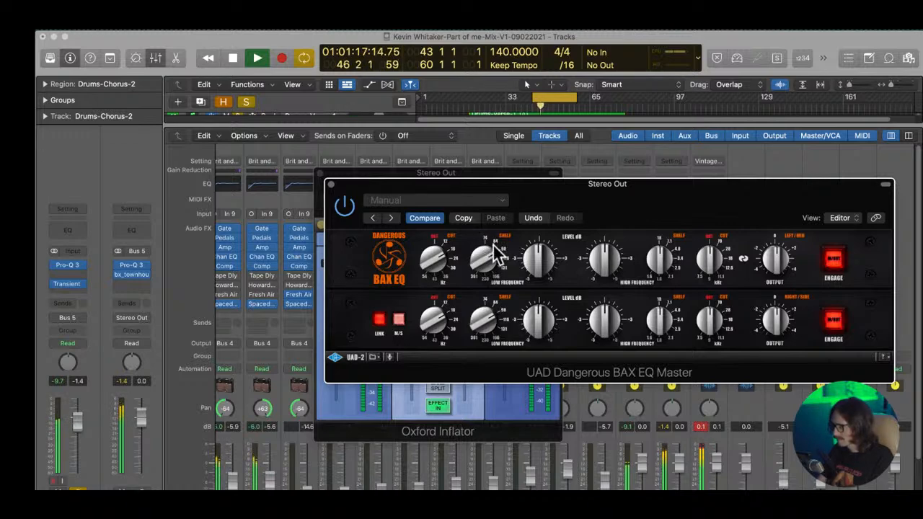
# - Audition the BAX EQ's low-shelf frequency with an exaggerated boost, and settle on a slight low-frequency boost
pyautogui.moveTo(544, 267)
pyautogui.mouseDown()
pyautogui.moveTo(540, 252)
pyautogui.moveTo(533, 260)
pyautogui.mouseUp()
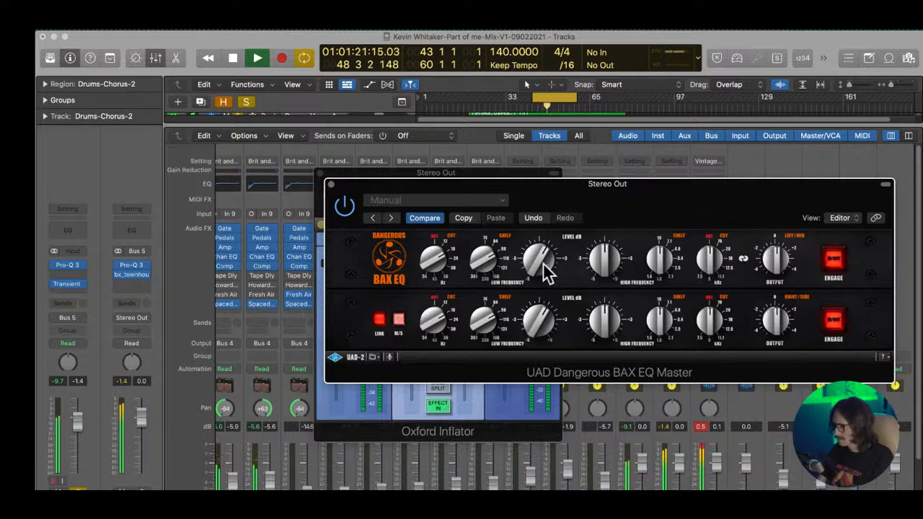
pyautogui.moveTo(544, 262); pyautogui.dragTo(544, 257)
pyautogui.moveTo(480, 263); pyautogui.dragTo(491, 295)
pyautogui.moveTo(483, 259)
pyautogui.mouseDown()
pyautogui.moveTo(489, 271)
pyautogui.moveTo(488, 253)
pyautogui.mouseUp()
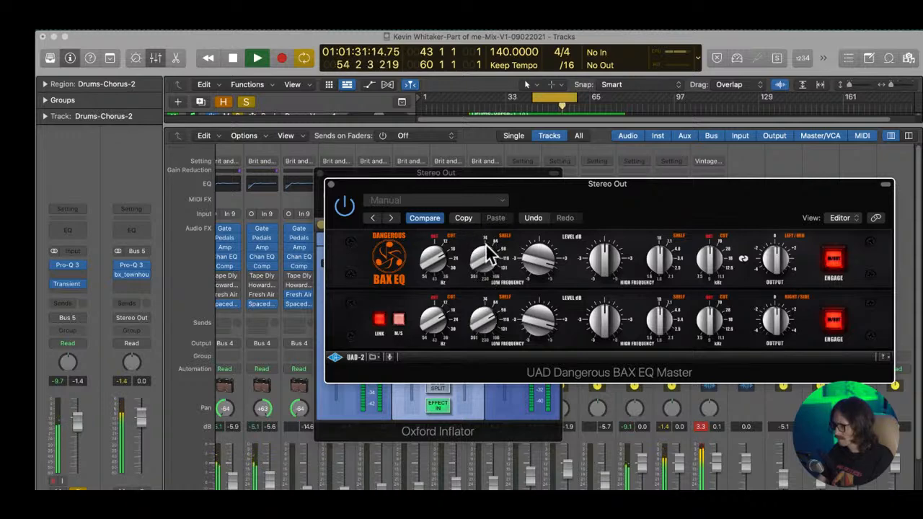
pyautogui.moveTo(546, 269)
pyautogui.mouseDown()
pyautogui.moveTo(539, 281)
pyautogui.moveTo(541, 271)
pyautogui.mouseUp()
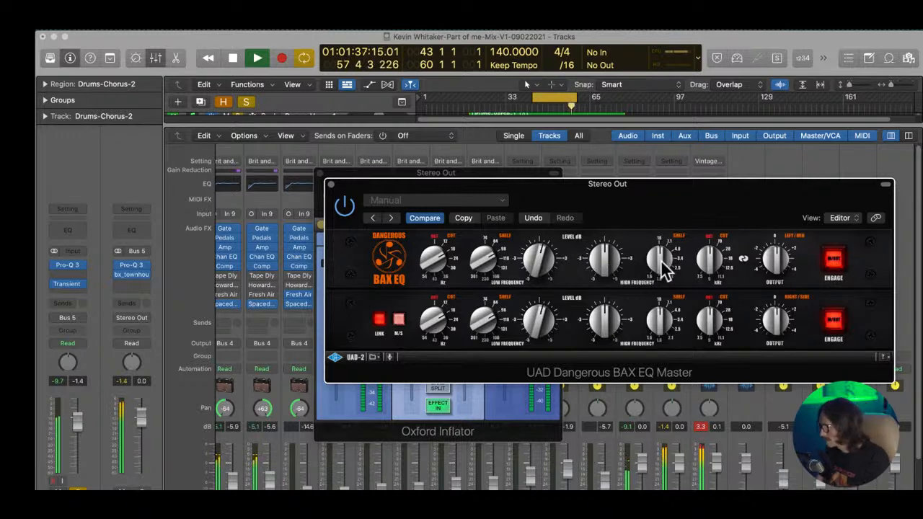
# - Raise the BAX EQ's high-shelf frequency, audition high-frequency boosts and settle near flat, and stop playback and close both plug-ins
pyautogui.click(608, 263)
pyautogui.moveTo(605, 251); pyautogui.dragTo(610, 246)
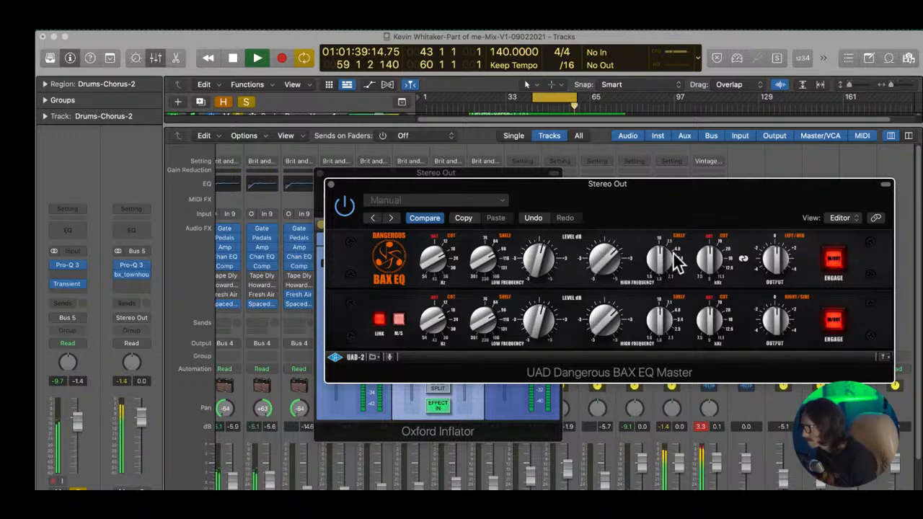
pyautogui.moveTo(667, 263); pyautogui.dragTo(680, 140)
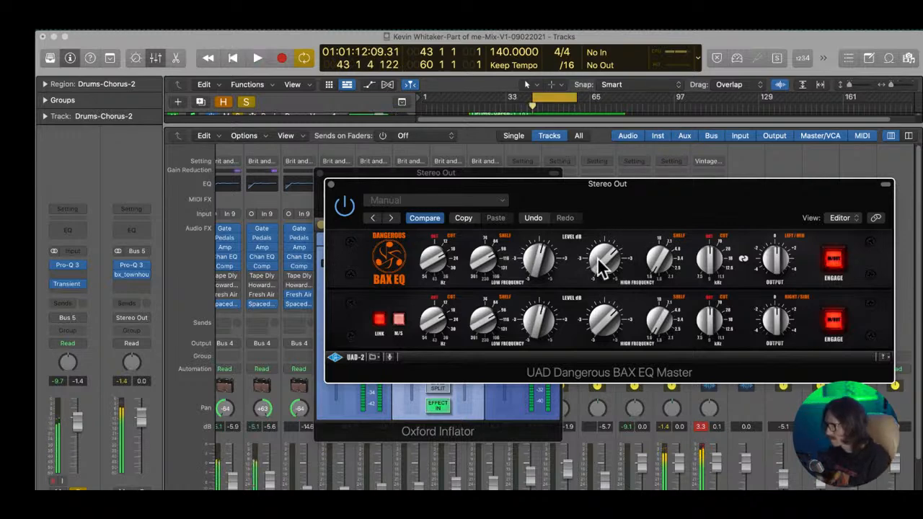
pyautogui.moveTo(611, 270); pyautogui.dragTo(660, 252)
pyautogui.moveTo(595, 261); pyautogui.dragTo(605, 288)
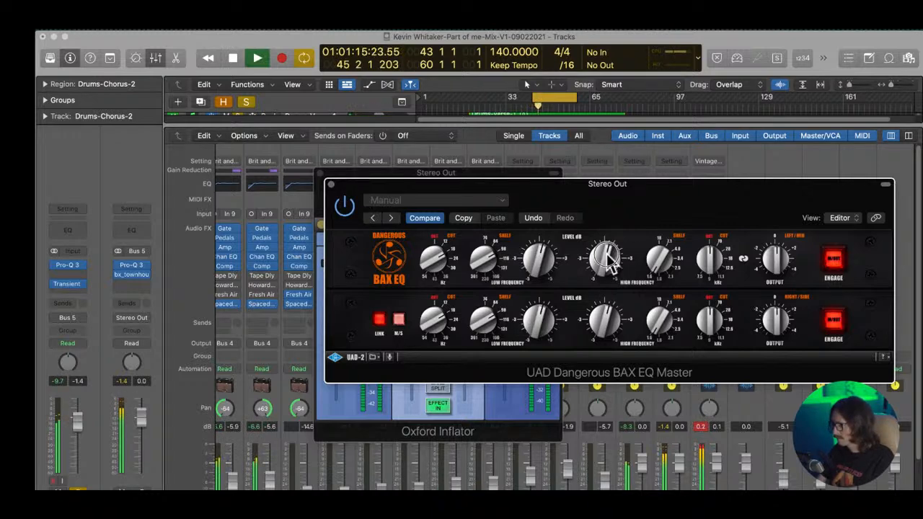
pyautogui.moveTo(609, 263); pyautogui.dragTo(611, 265)
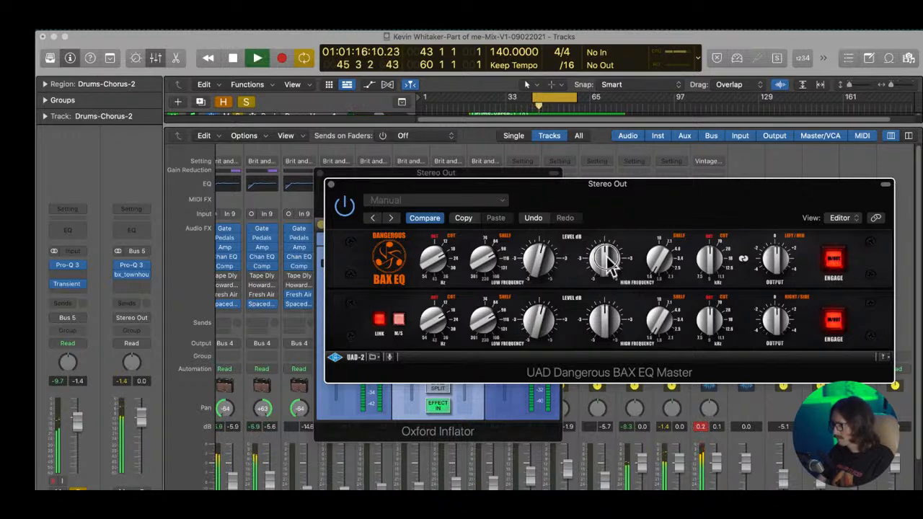
pyautogui.click(330, 185)
pyautogui.press('space')
pyautogui.click(322, 173)
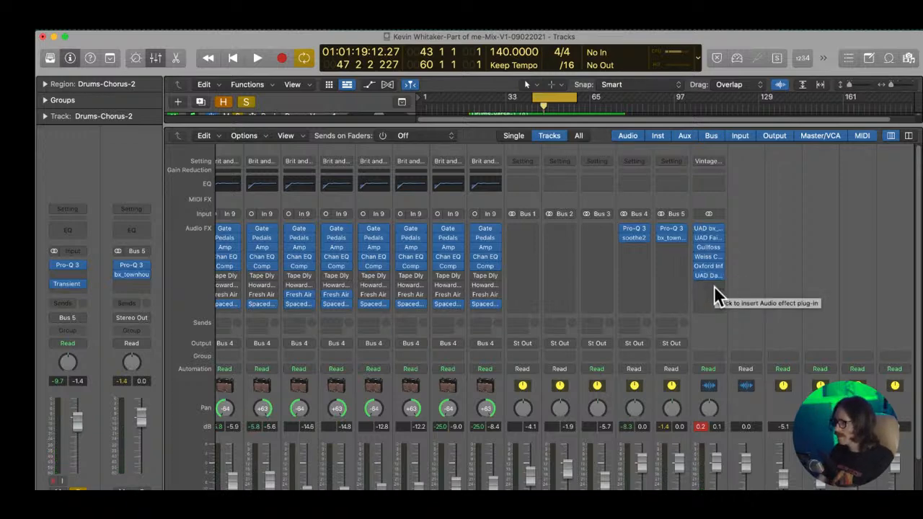
# - Insert DMGAudio's Limitless limiter in the last slot of the Stereo Out, after the BAX EQ
pyautogui.press('super+Tab')
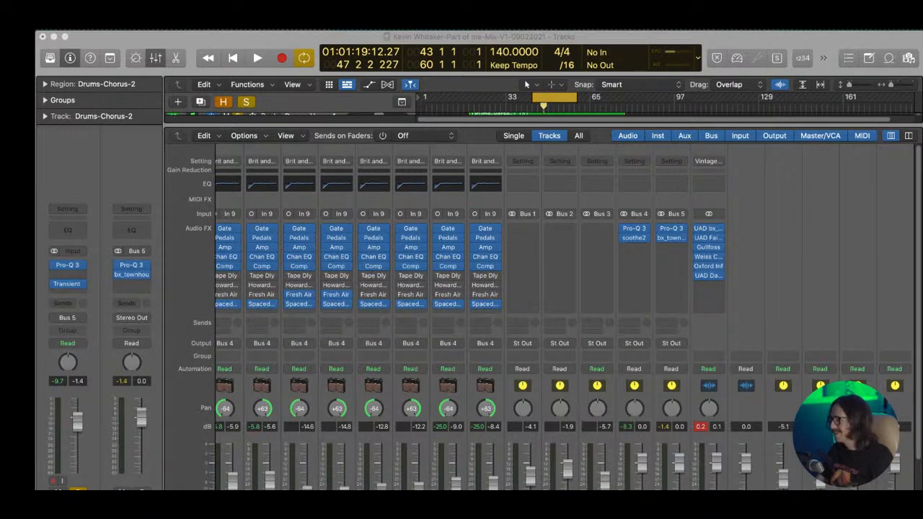
pyautogui.click(817, 43)
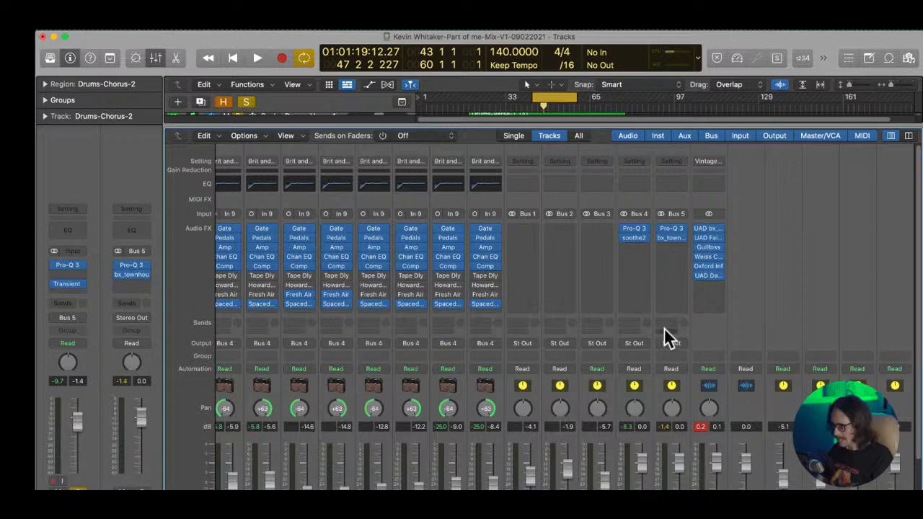
pyautogui.click(718, 286)
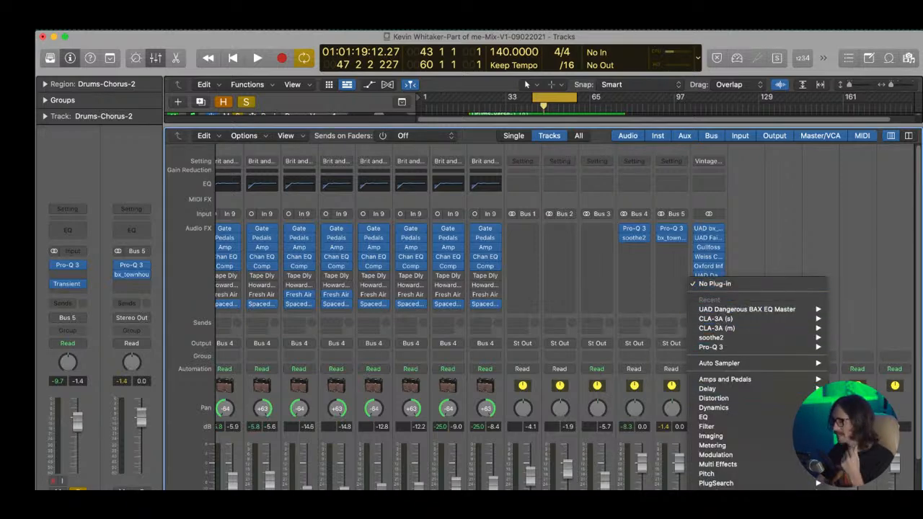
pyautogui.scroll(-2, 750, 403)
pyautogui.moveTo(714, 489)
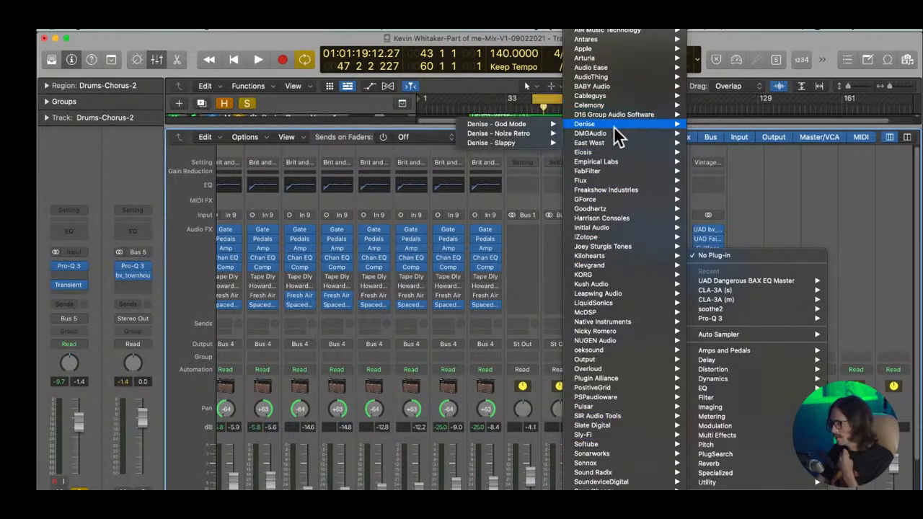
pyautogui.moveTo(614, 133)
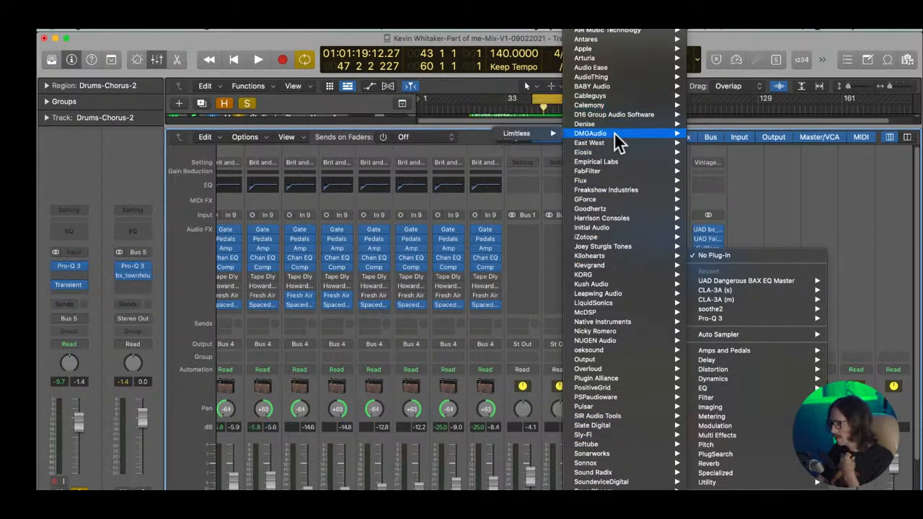
pyautogui.click(539, 134)
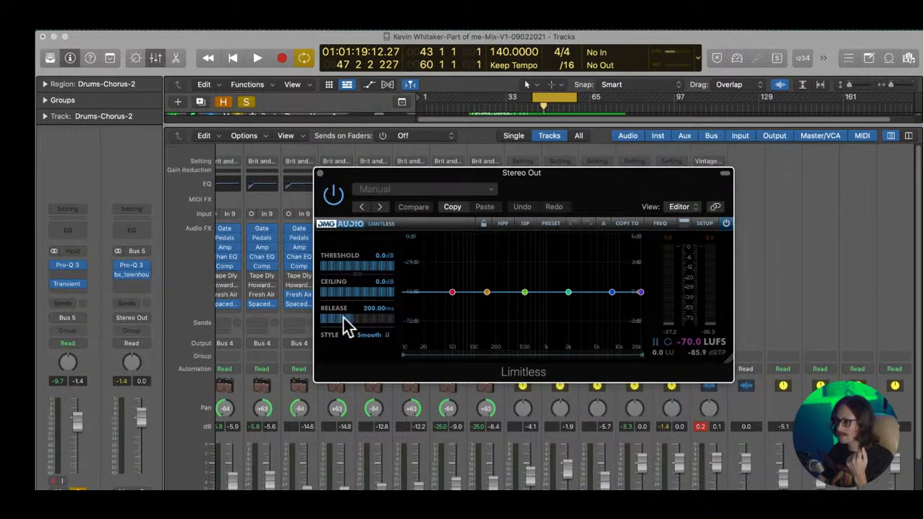
# - Set Limitless to a -1.5 dB threshold, -0.3 dB ceiling and 118.98 ms release, and move its lowest band to 71 Hz at -0.3 dB
pyautogui.moveTo(348, 325); pyautogui.dragTo(340, 334)
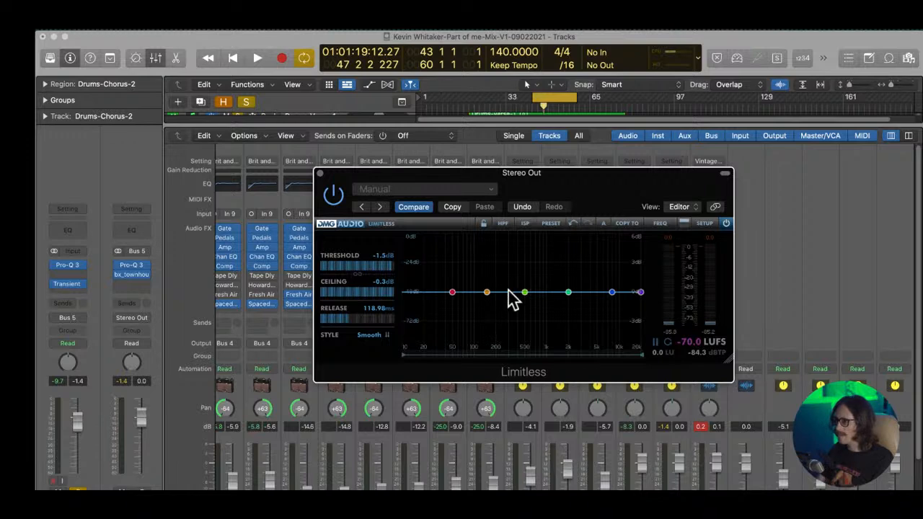
pyautogui.moveTo(458, 301)
pyautogui.moveTo(456, 294); pyautogui.dragTo(467, 297)
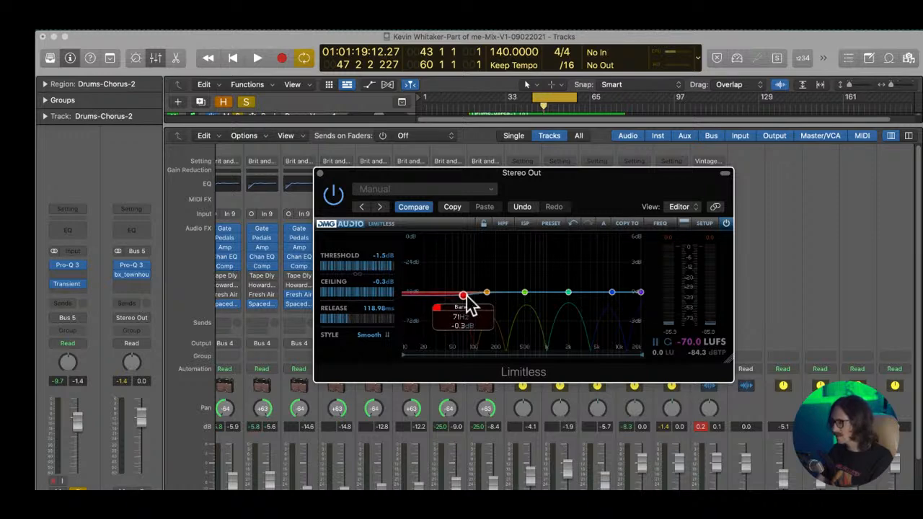
# - During playback, lower the Limitless threshold to -2.9 dB and slightly reduce its low-mid, upper-mid and high bands, and close the limiter and mixer
pyautogui.click(806, 385)
pyautogui.press('space')
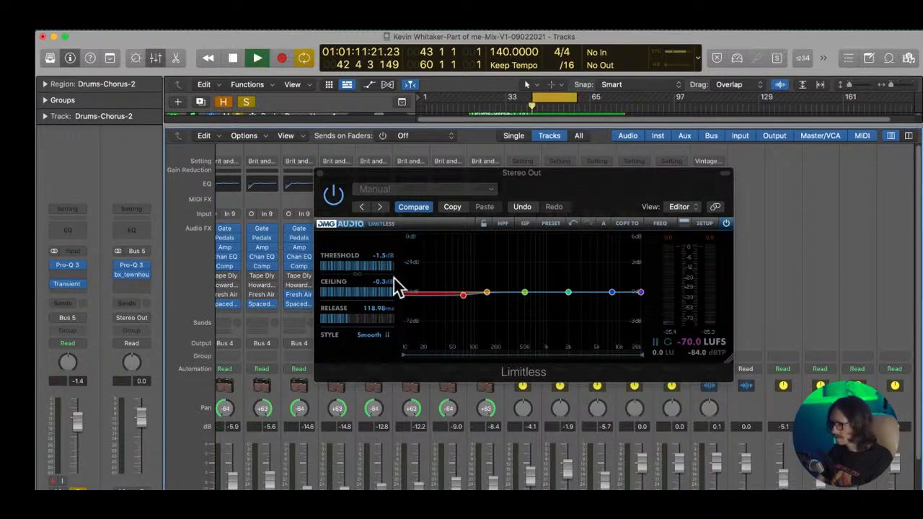
pyautogui.moveTo(387, 264); pyautogui.dragTo(388, 265)
pyautogui.moveTo(568, 293)
pyautogui.moveTo(568, 293); pyautogui.dragTo(569, 294)
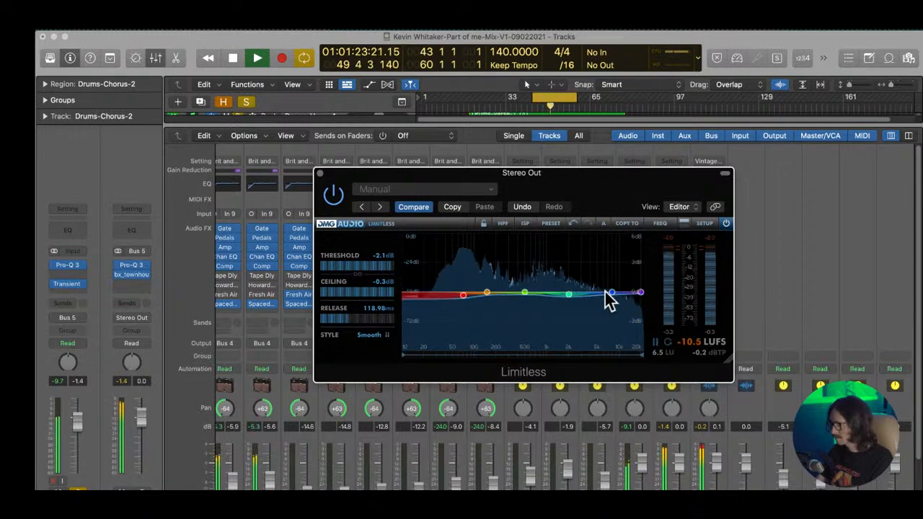
pyautogui.moveTo(610, 293)
pyautogui.mouseDown()
pyautogui.moveTo(584, 294)
pyautogui.moveTo(621, 297)
pyautogui.mouseUp()
pyautogui.click(524, 295)
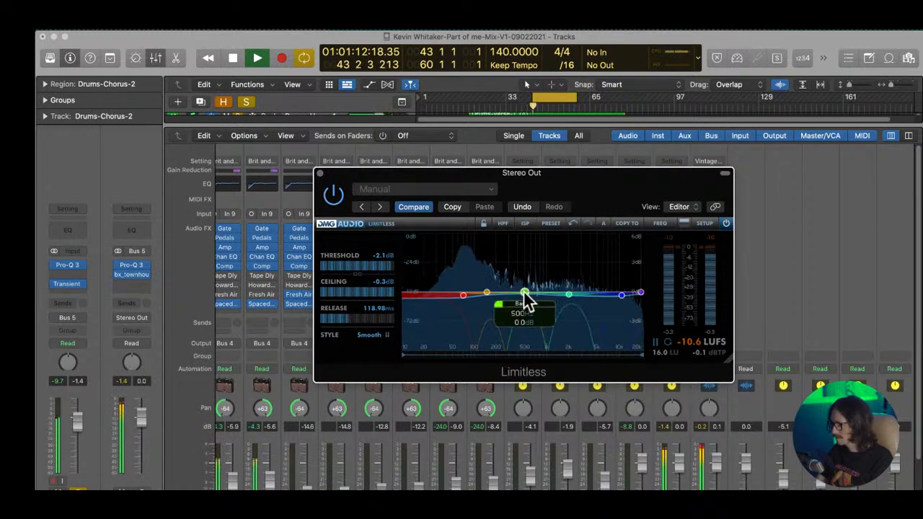
pyautogui.moveTo(526, 295); pyautogui.dragTo(514, 296)
pyautogui.moveTo(382, 265); pyautogui.dragTo(387, 274)
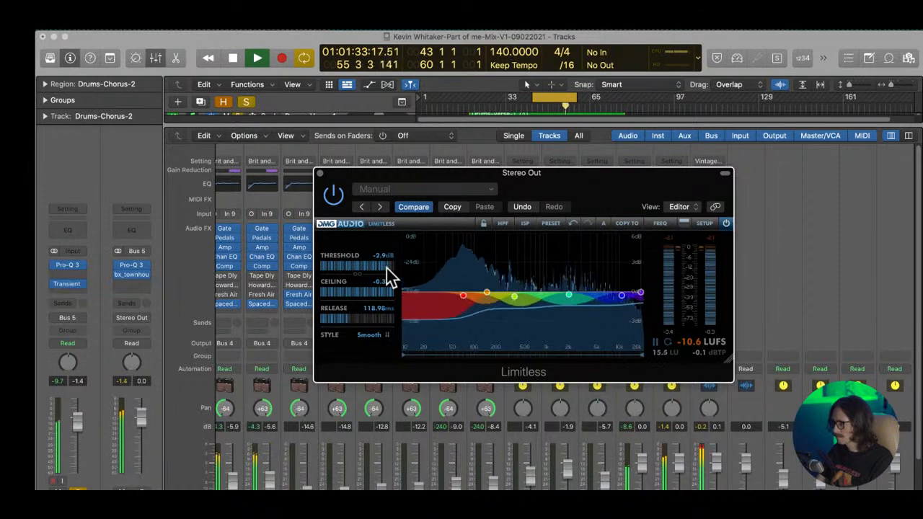
pyautogui.click(320, 174)
pyautogui.press('x')
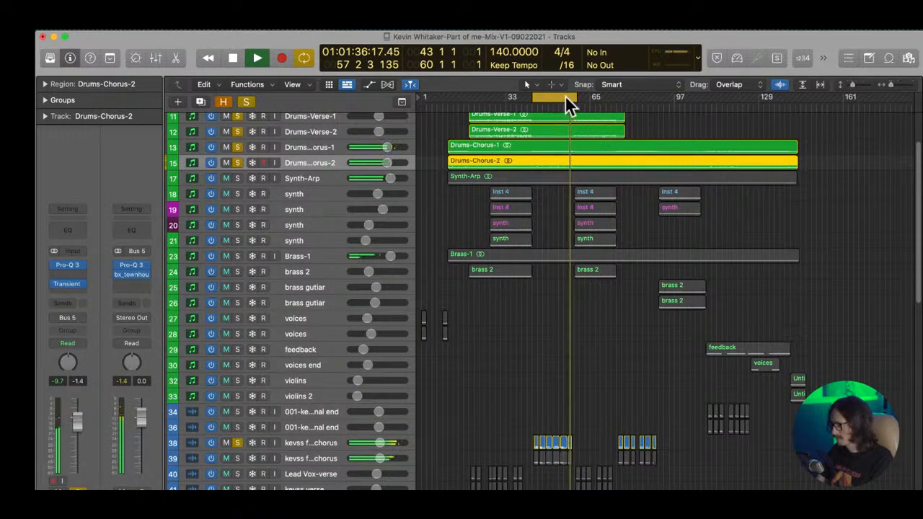
# - Turn off the chorus cycle range and solo the Lead Vox-verse track as playback continues into the verse
pyautogui.click(564, 97)
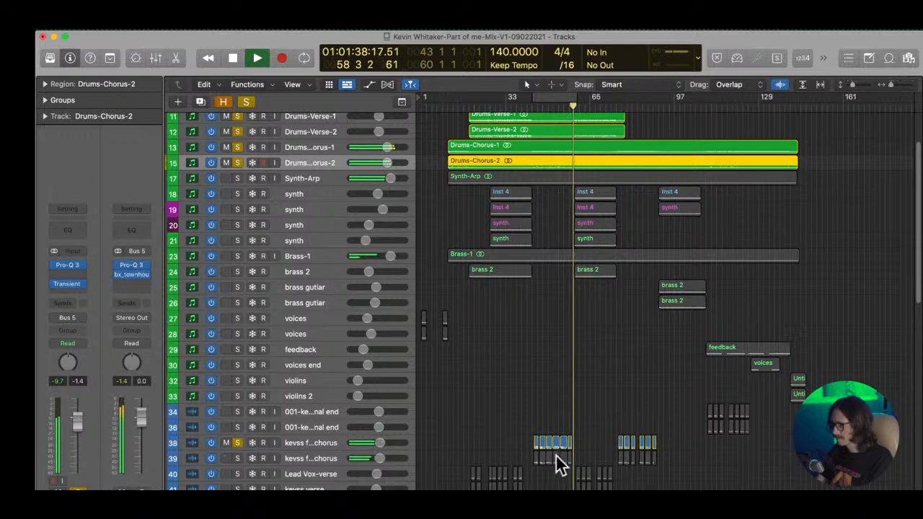
pyautogui.click(238, 474)
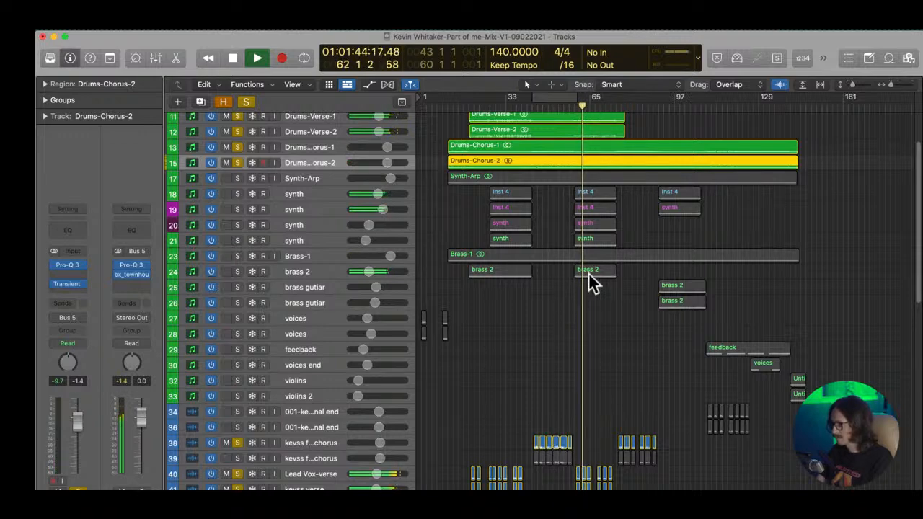
# - In the bass_bip track's Pro-Q 3, add a bell cut of about 4.6 dB at 310 Hz with a Q of about 1.9
pyautogui.scroll(4, 588, 280)
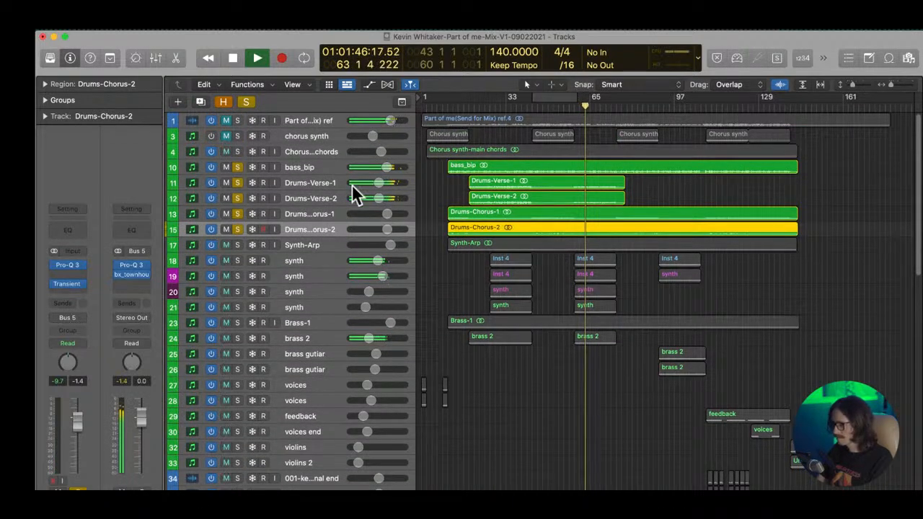
pyautogui.click(320, 165)
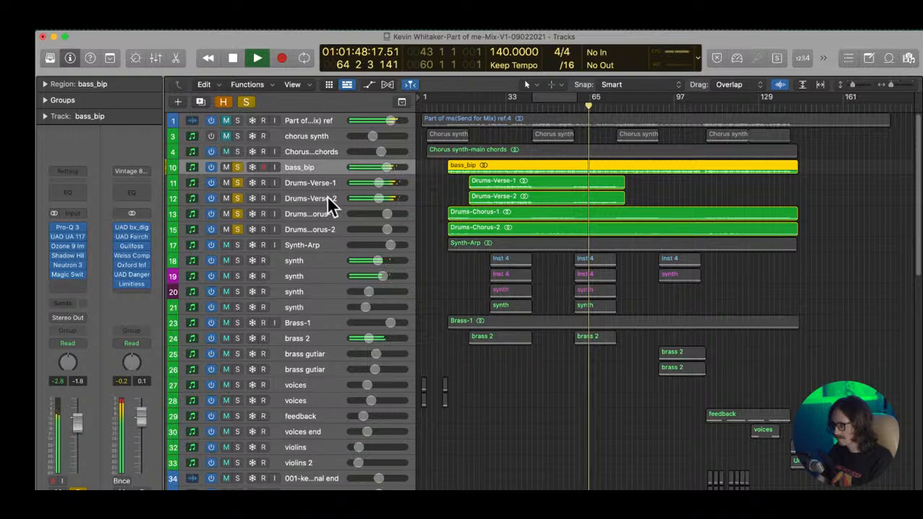
pyautogui.click(386, 168)
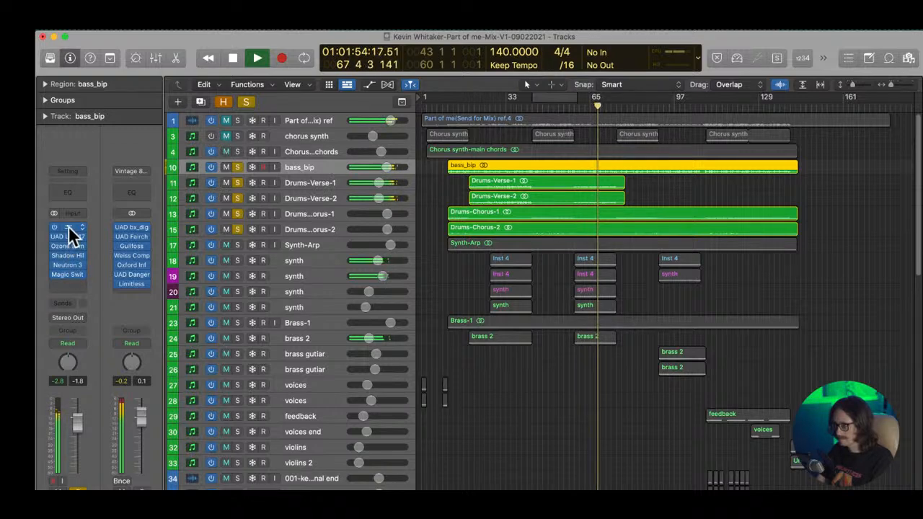
pyautogui.moveTo(516, 311); pyautogui.dragTo(521, 341)
pyautogui.moveTo(570, 434); pyautogui.dragTo(571, 429)
pyautogui.moveTo(524, 334); pyautogui.dragTo(526, 346)
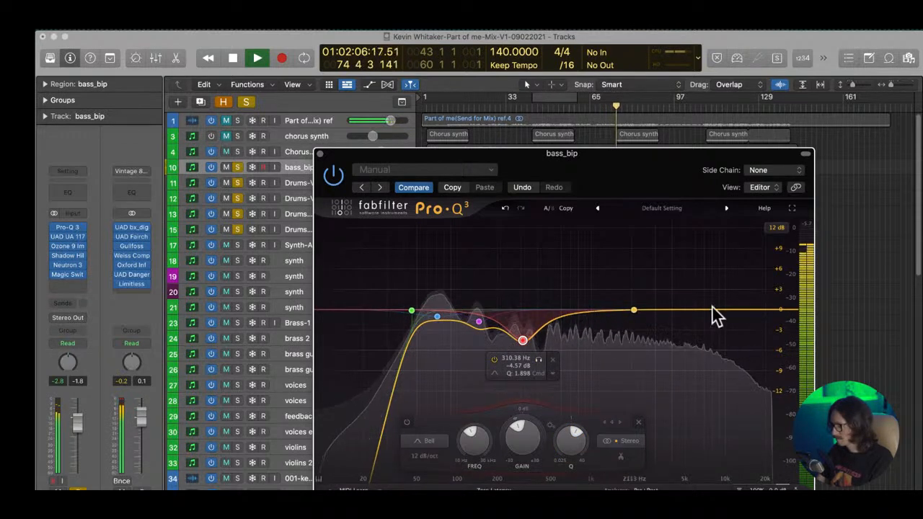
# - Add an 18 dB/oct high cut at about 7.2 kHz to the bass_bip EQ
pyautogui.moveTo(689, 158); pyautogui.dragTo(439, 137)
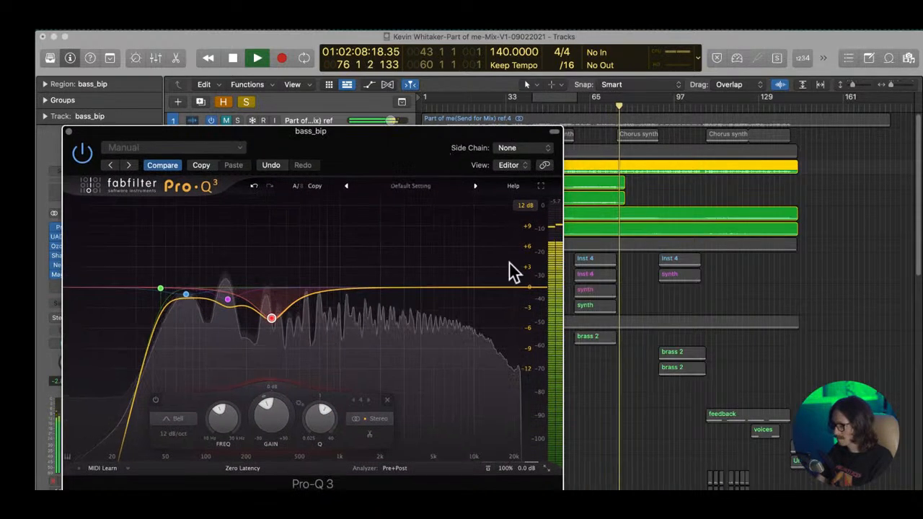
pyautogui.click(498, 287)
pyautogui.click(491, 267)
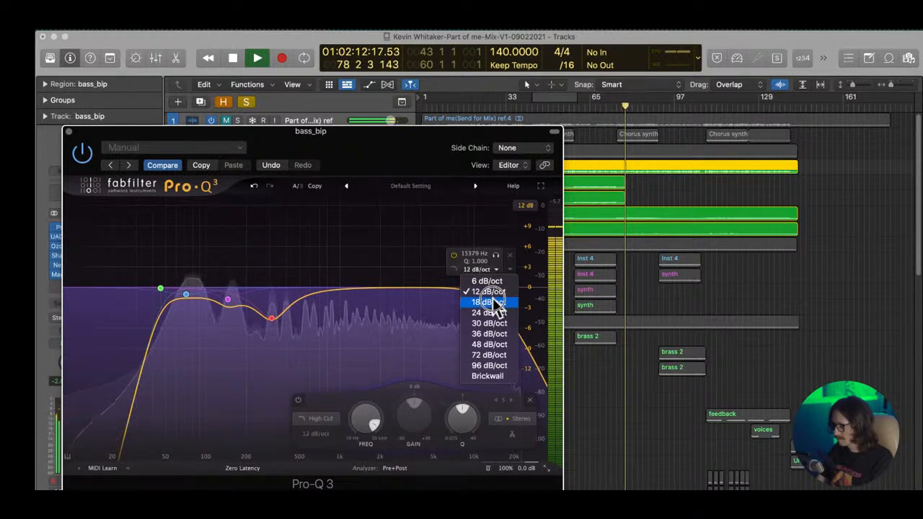
pyautogui.click(498, 302)
pyautogui.moveTo(503, 287); pyautogui.dragTo(459, 295)
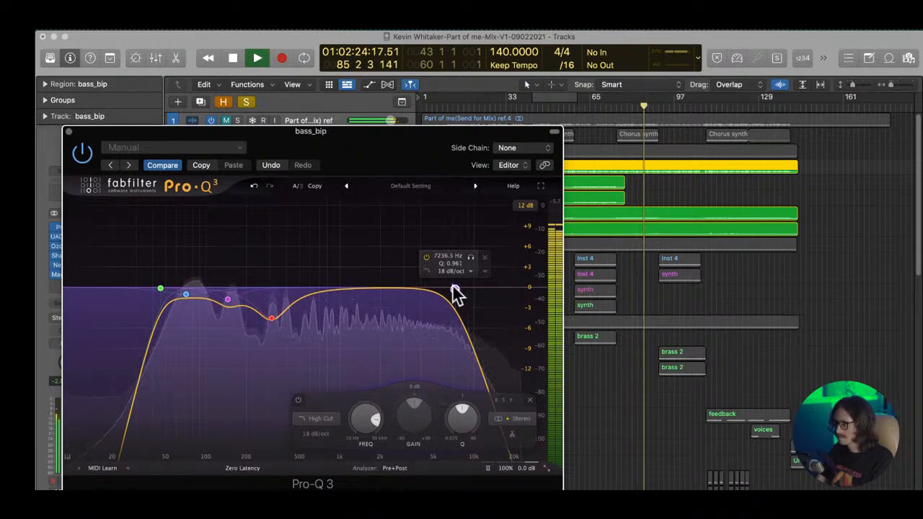
# - Lower the bass_bip EQ's low-cut frequency, shift the 310 Hz bell lower with a deeper cut, and close the EQ
pyautogui.moveTo(160, 294); pyautogui.dragTo(148, 287)
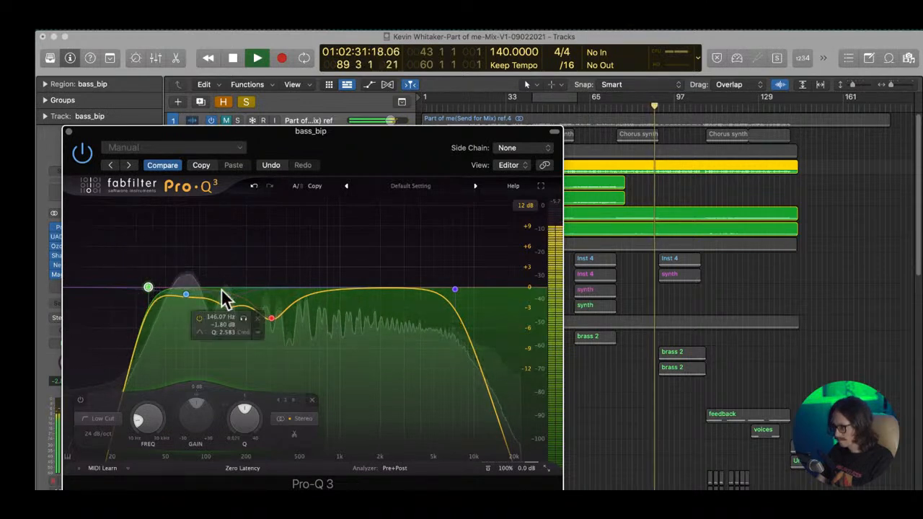
pyautogui.click(271, 318)
pyautogui.moveTo(270, 319)
pyautogui.mouseDown()
pyautogui.moveTo(292, 345)
pyautogui.moveTo(286, 326)
pyautogui.moveTo(260, 324)
pyautogui.mouseUp()
pyautogui.click(288, 343)
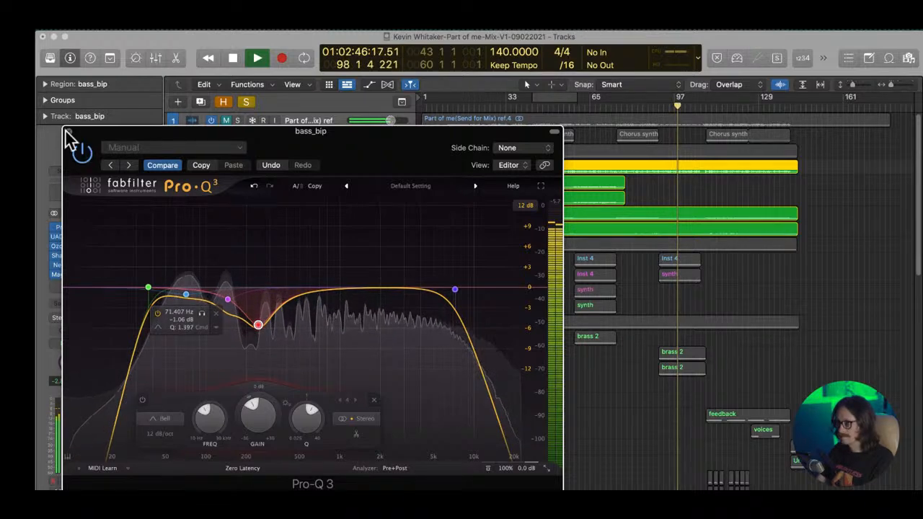
pyautogui.click(68, 131)
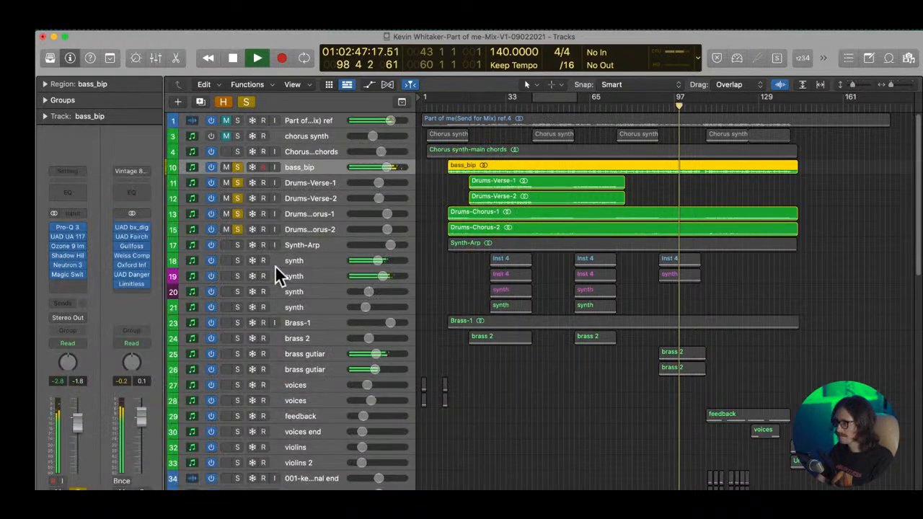
# - Clear all solos, play the mix from near the first drum entry, and set the Stereo Out's Oxford Inflator effect to 40.1%
pyautogui.keyDown('alt'); pyautogui.click(236, 166); pyautogui.keyUp('alt')
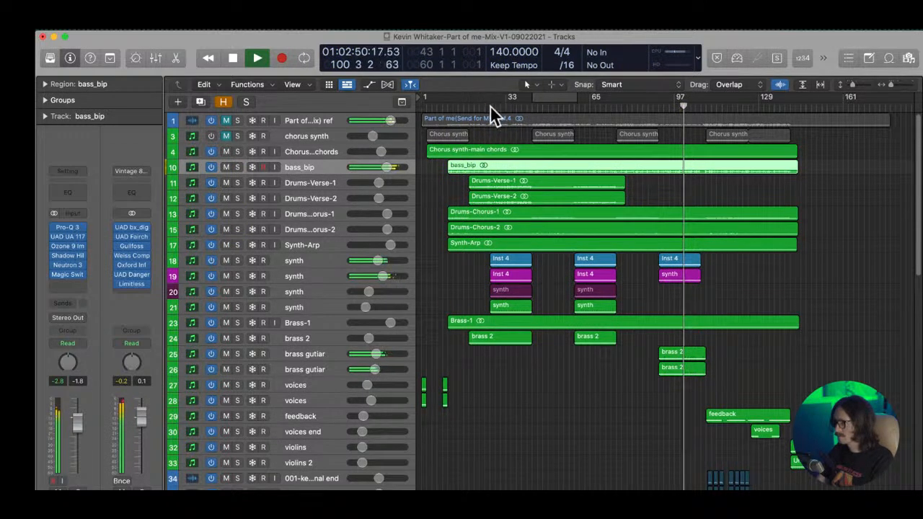
pyautogui.click(453, 108)
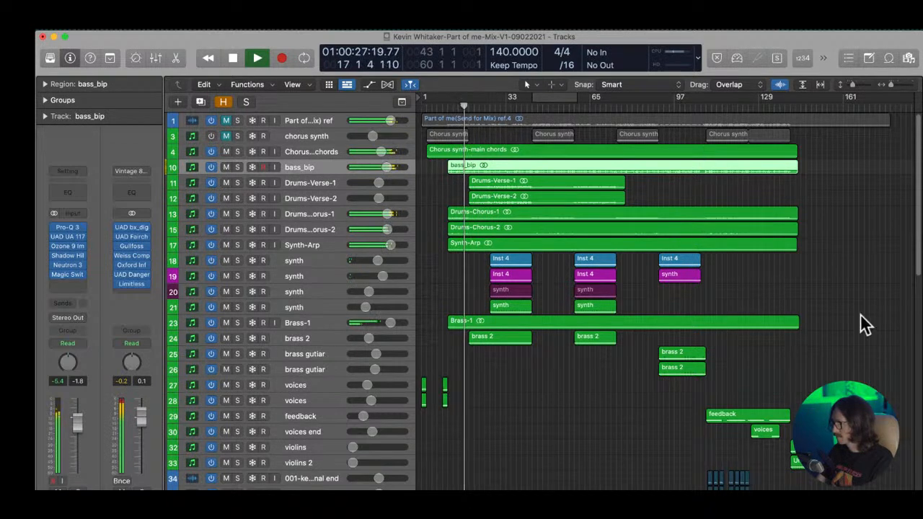
pyautogui.click(131, 264)
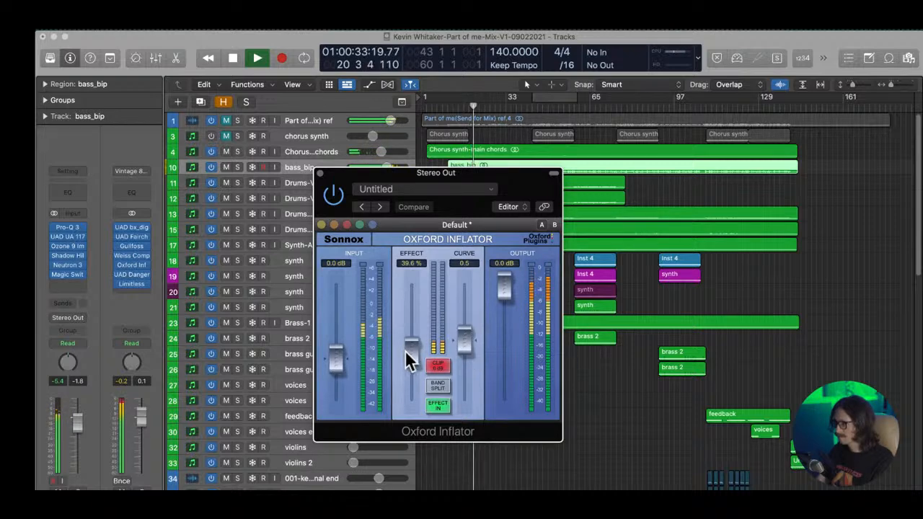
pyautogui.moveTo(408, 355); pyautogui.dragTo(406, 349)
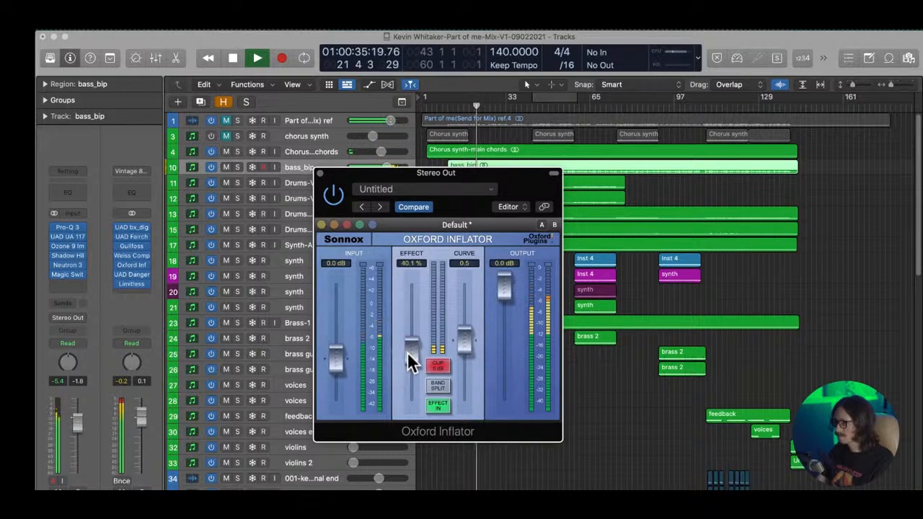
pyautogui.click(320, 174)
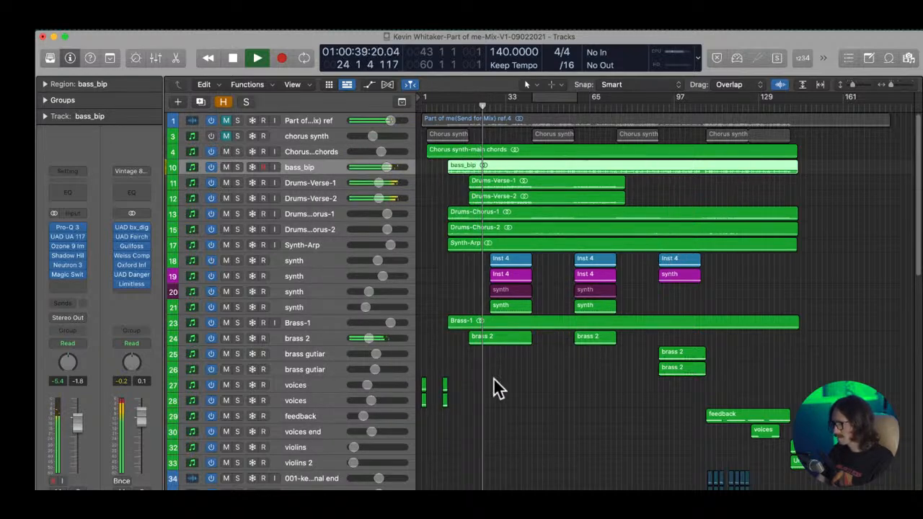
# - Compare the mix with the soloed reference track, playing from bar 11 and cycling the verse from bar 19 to 33
pyautogui.click(237, 121)
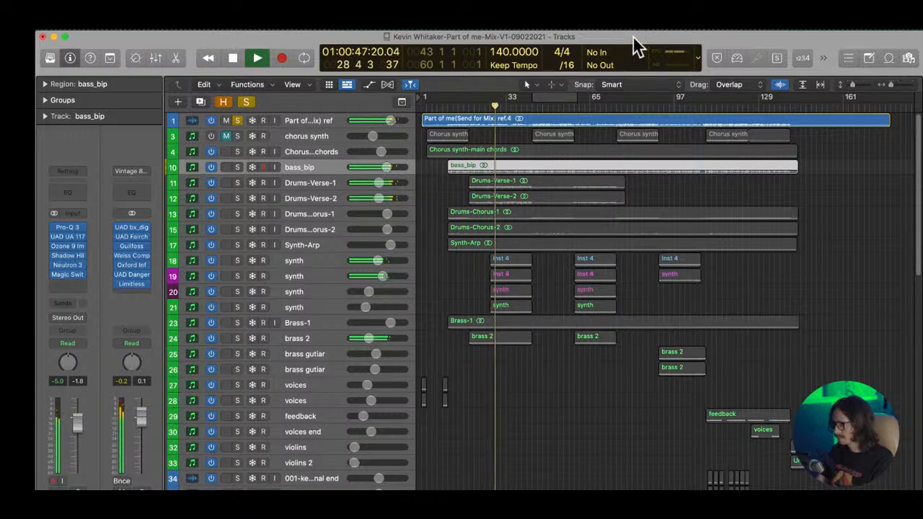
pyautogui.press('space')
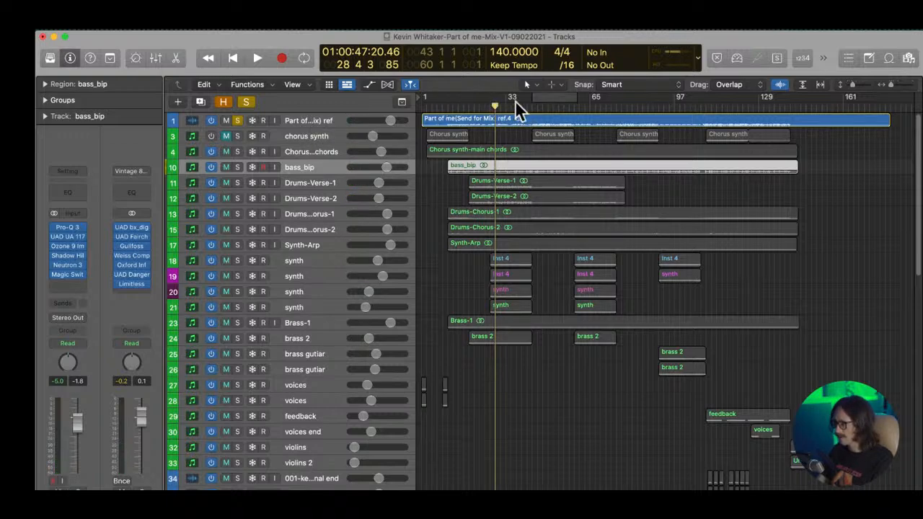
pyautogui.moveTo(453, 106); pyautogui.dragTo(447, 109)
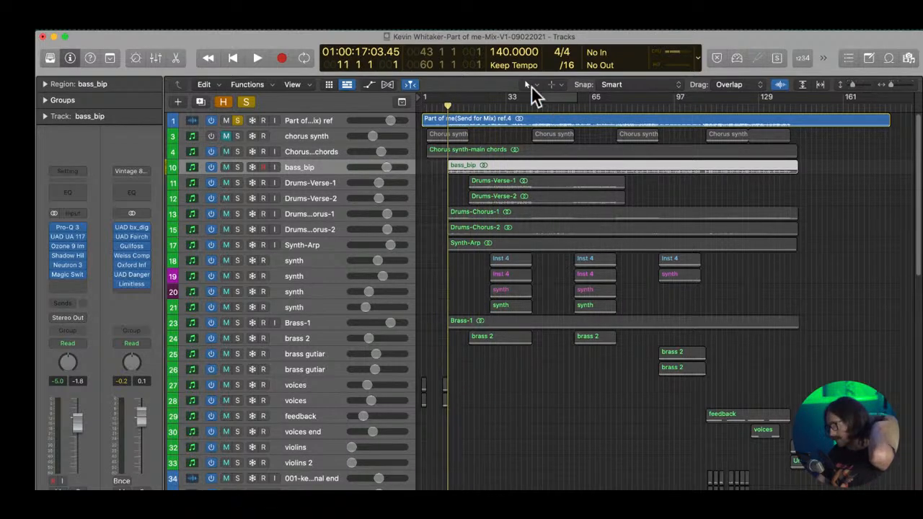
pyautogui.press('space')
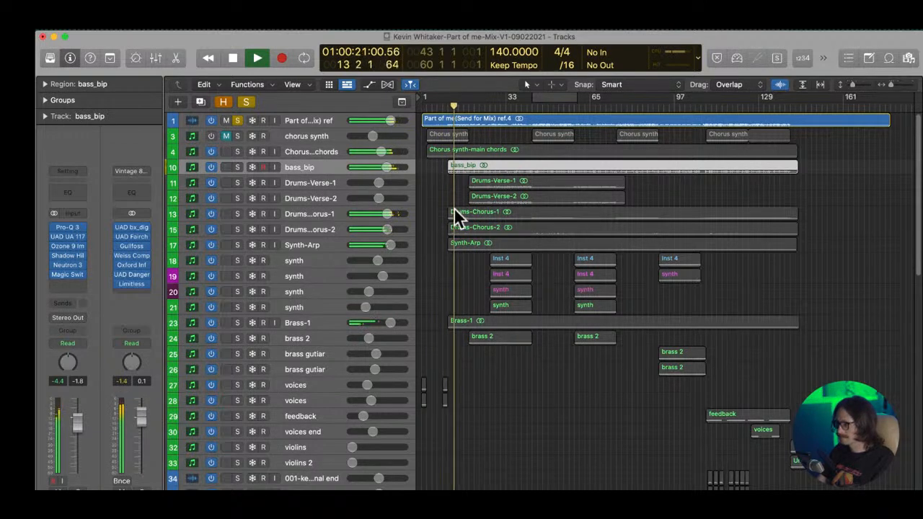
pyautogui.click(467, 106)
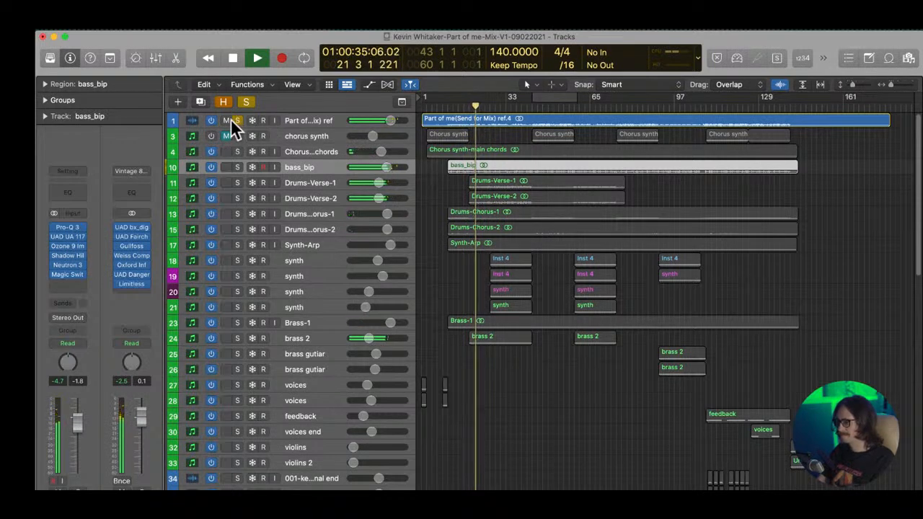
pyautogui.moveTo(469, 96); pyautogui.dragTo(507, 116)
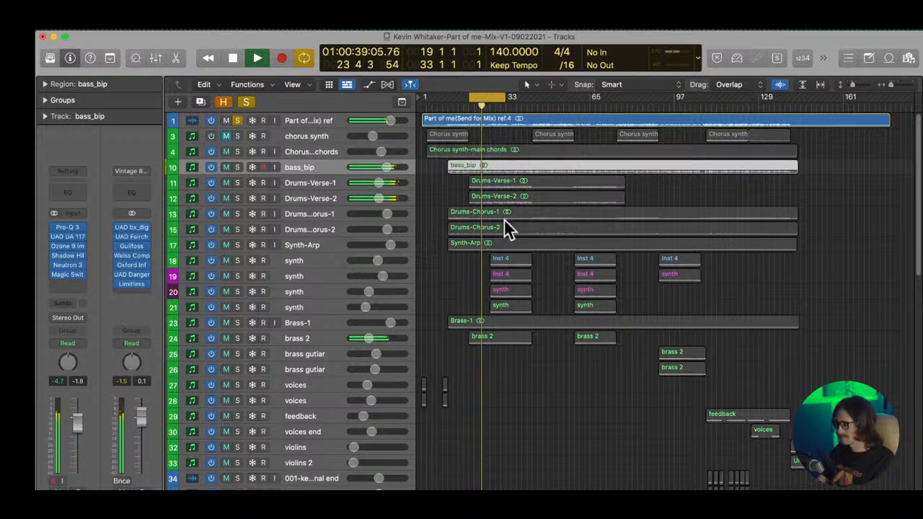
pyautogui.click(236, 121)
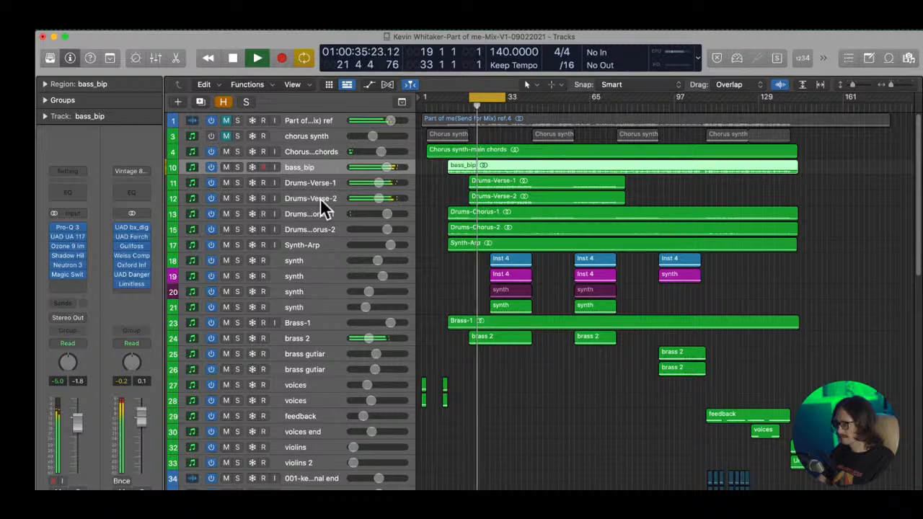
# - Lower bass_bip, Drums-Verse-1 and Drums-Verse-2 together, bringing bass_bip to -2.4 dB, and check against the soloed reference before stopping playback
pyautogui.keyDown('shift'); pyautogui.click(320, 198); pyautogui.keyUp('shift')
pyautogui.moveTo(375, 180); pyautogui.dragTo(377, 182)
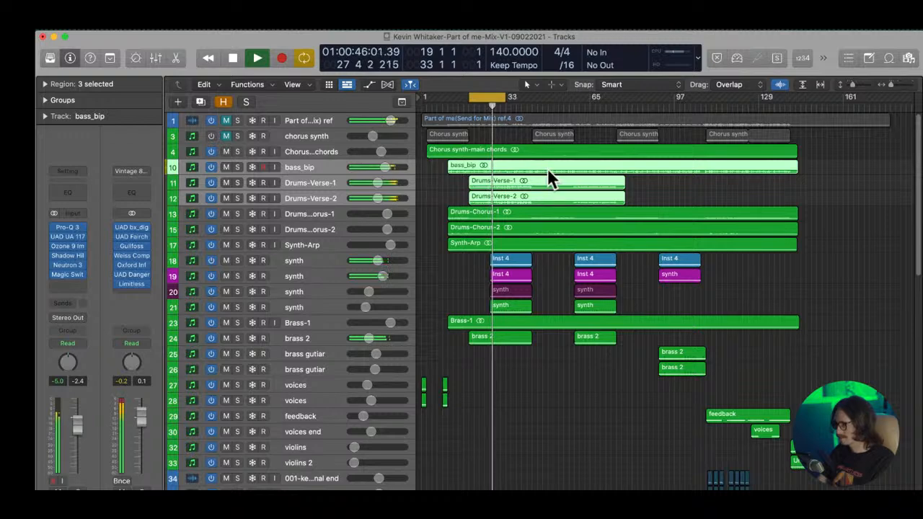
pyautogui.click(238, 121)
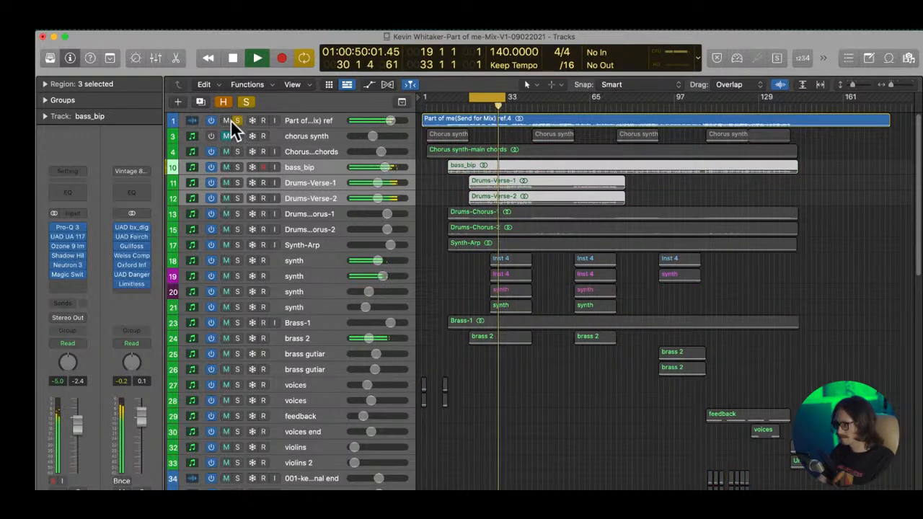
pyautogui.press('space')
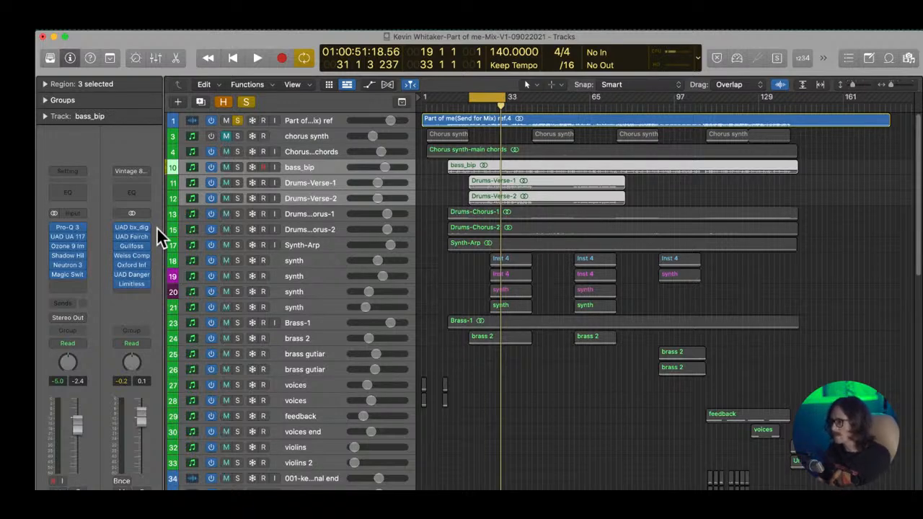
pyautogui.press('super+Tab')
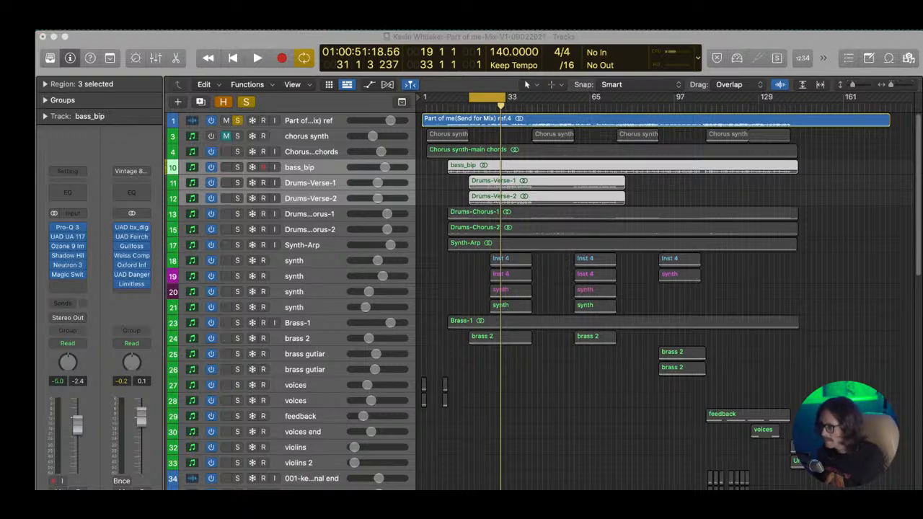